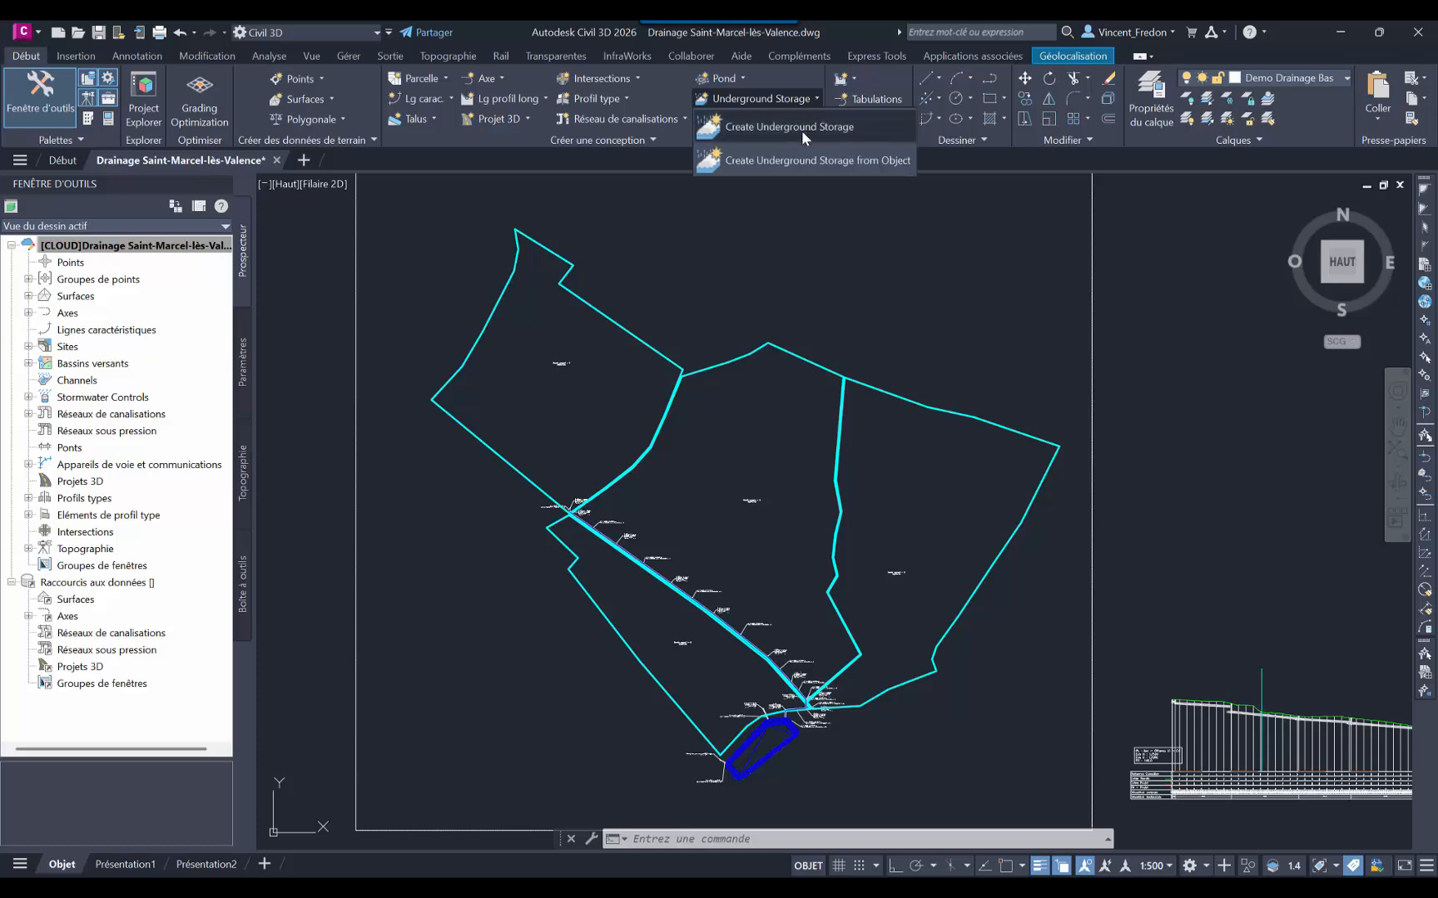
click(810, 98)
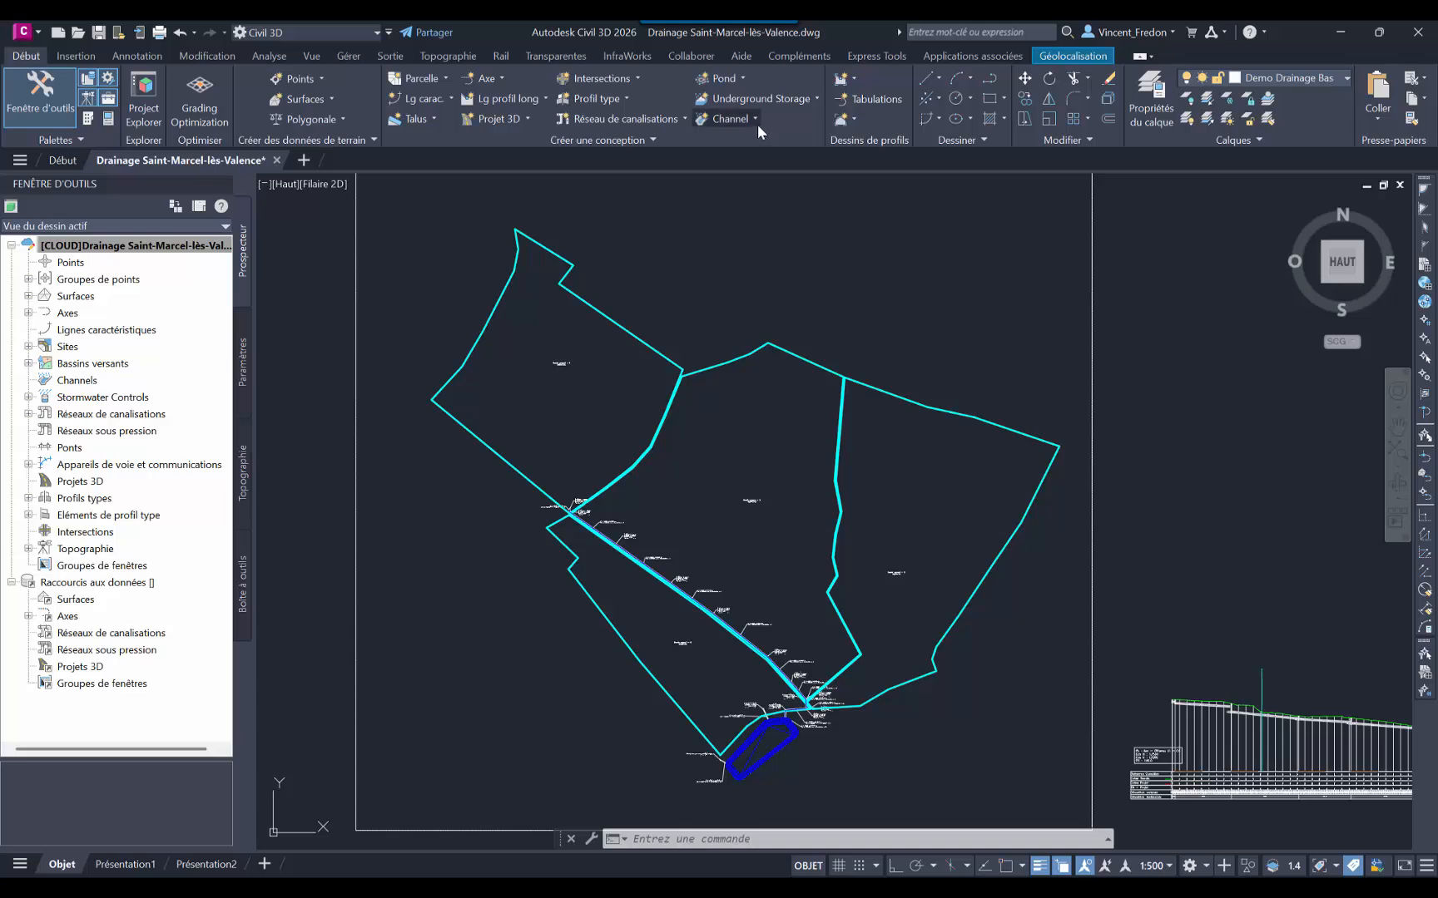
click(753, 118)
click(786, 115)
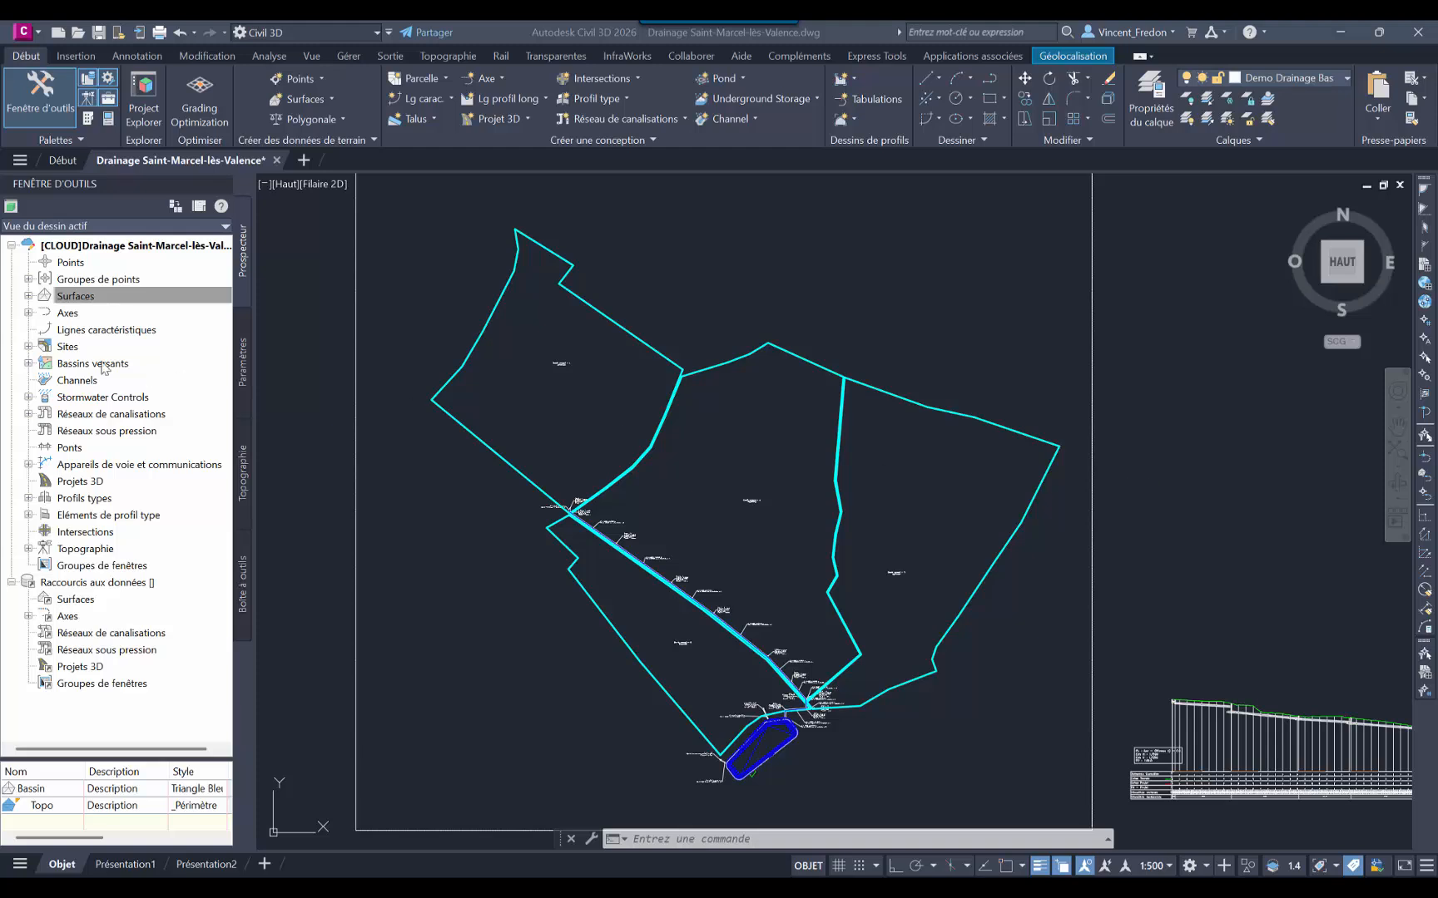
Step: Set the Topo surface's style to Triangle Vert
click(57, 299)
click(29, 296)
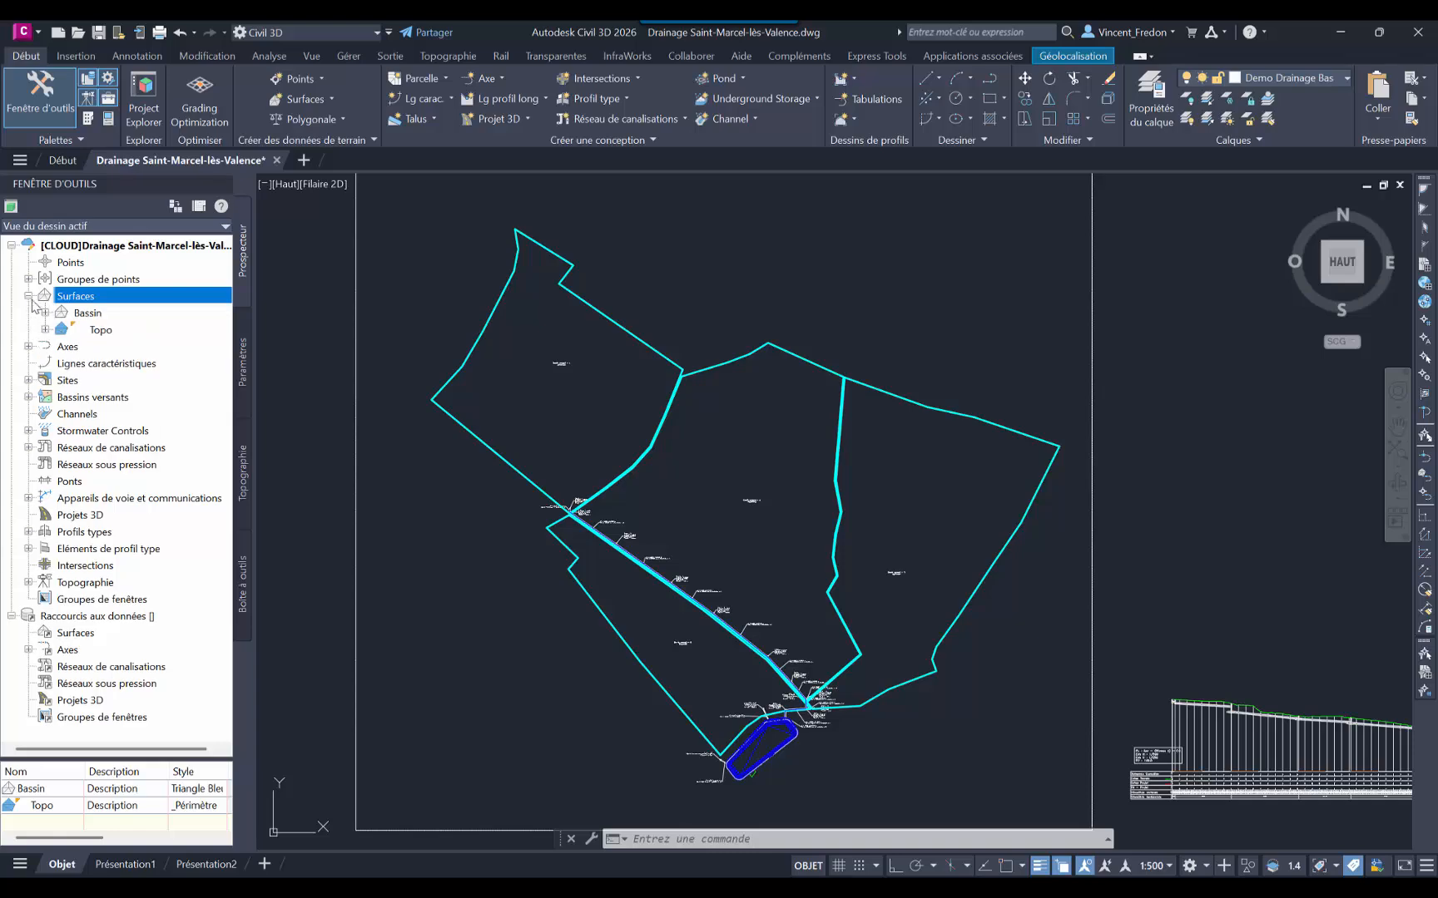
click(99, 331)
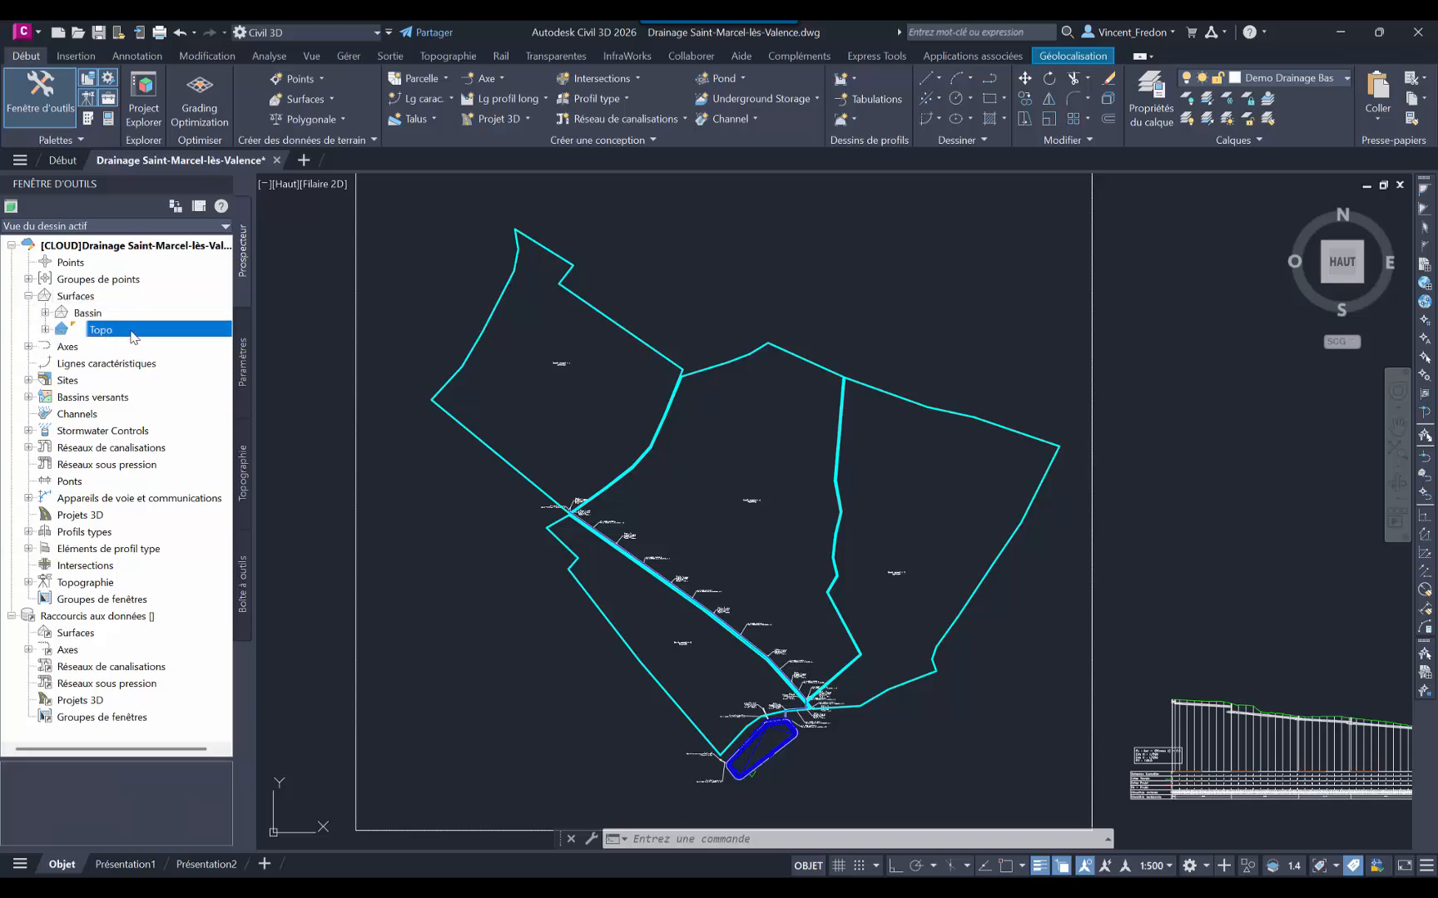
right_click(129, 332)
click(342, 339)
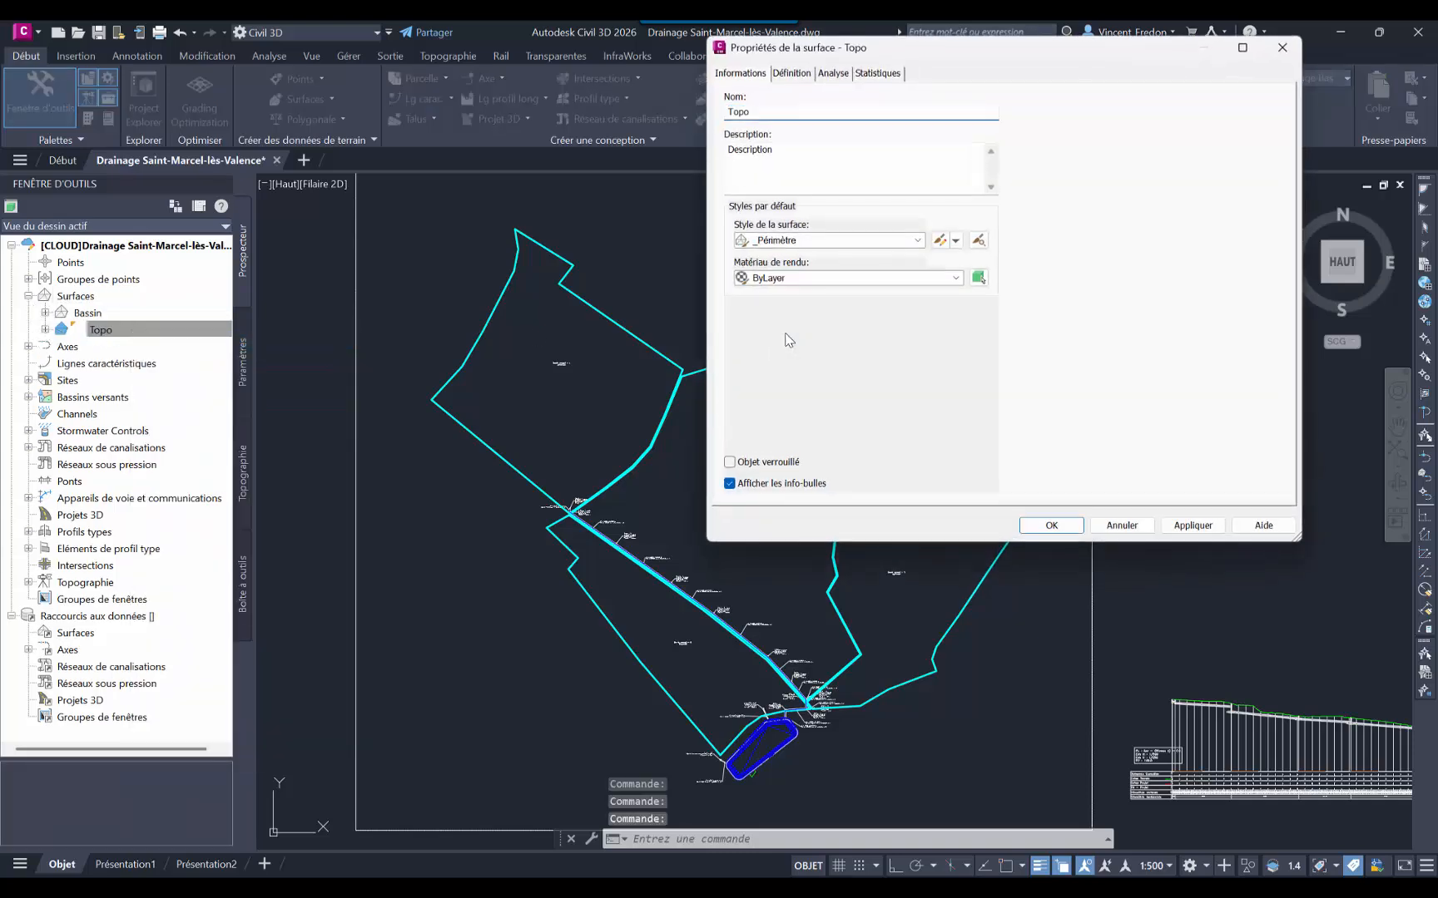
click(831, 241)
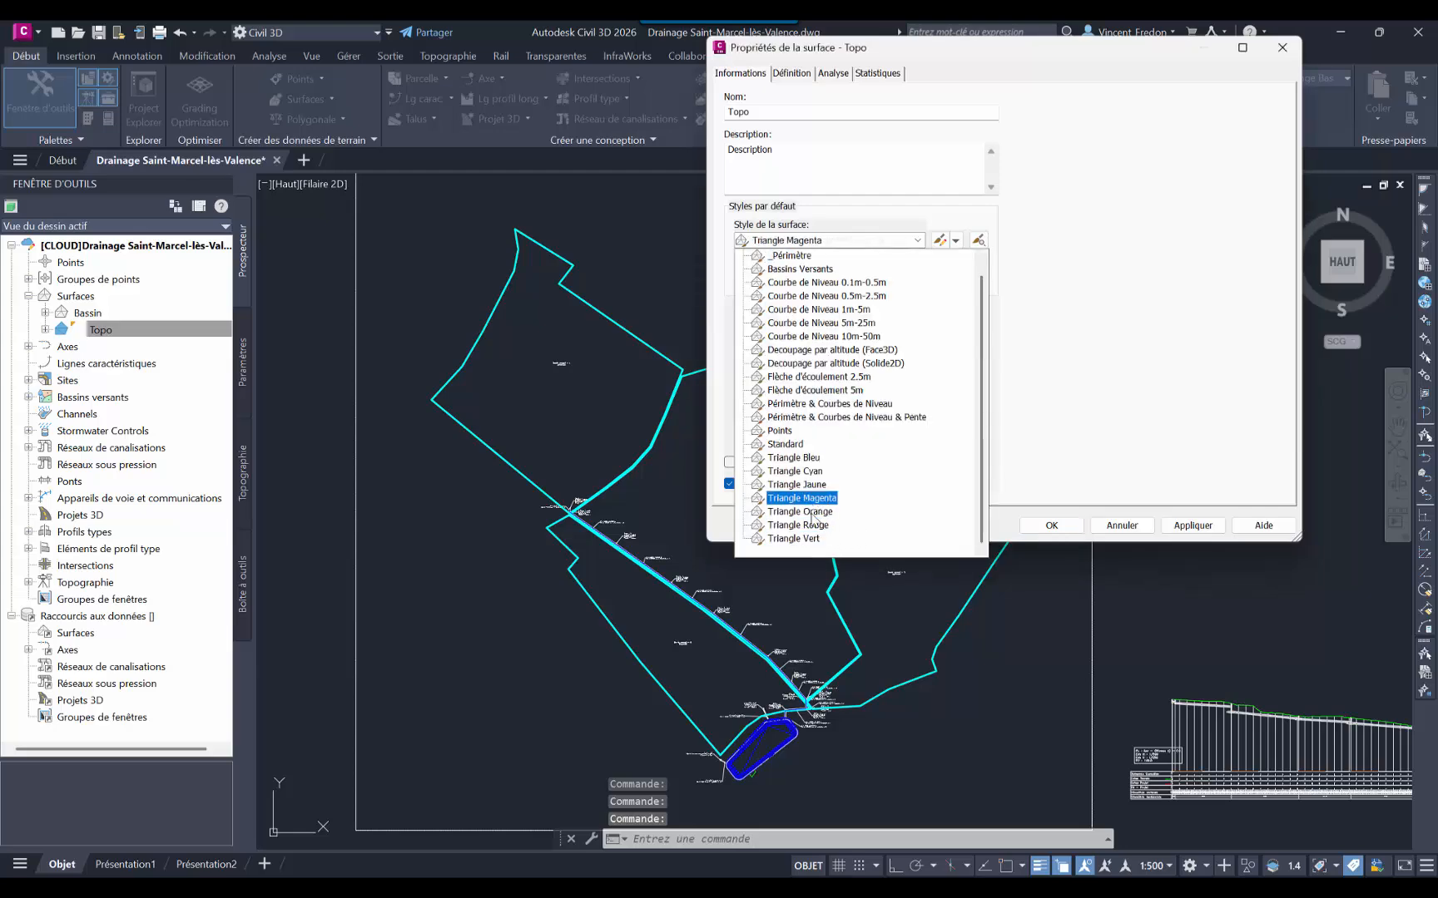
click(828, 539)
click(1052, 525)
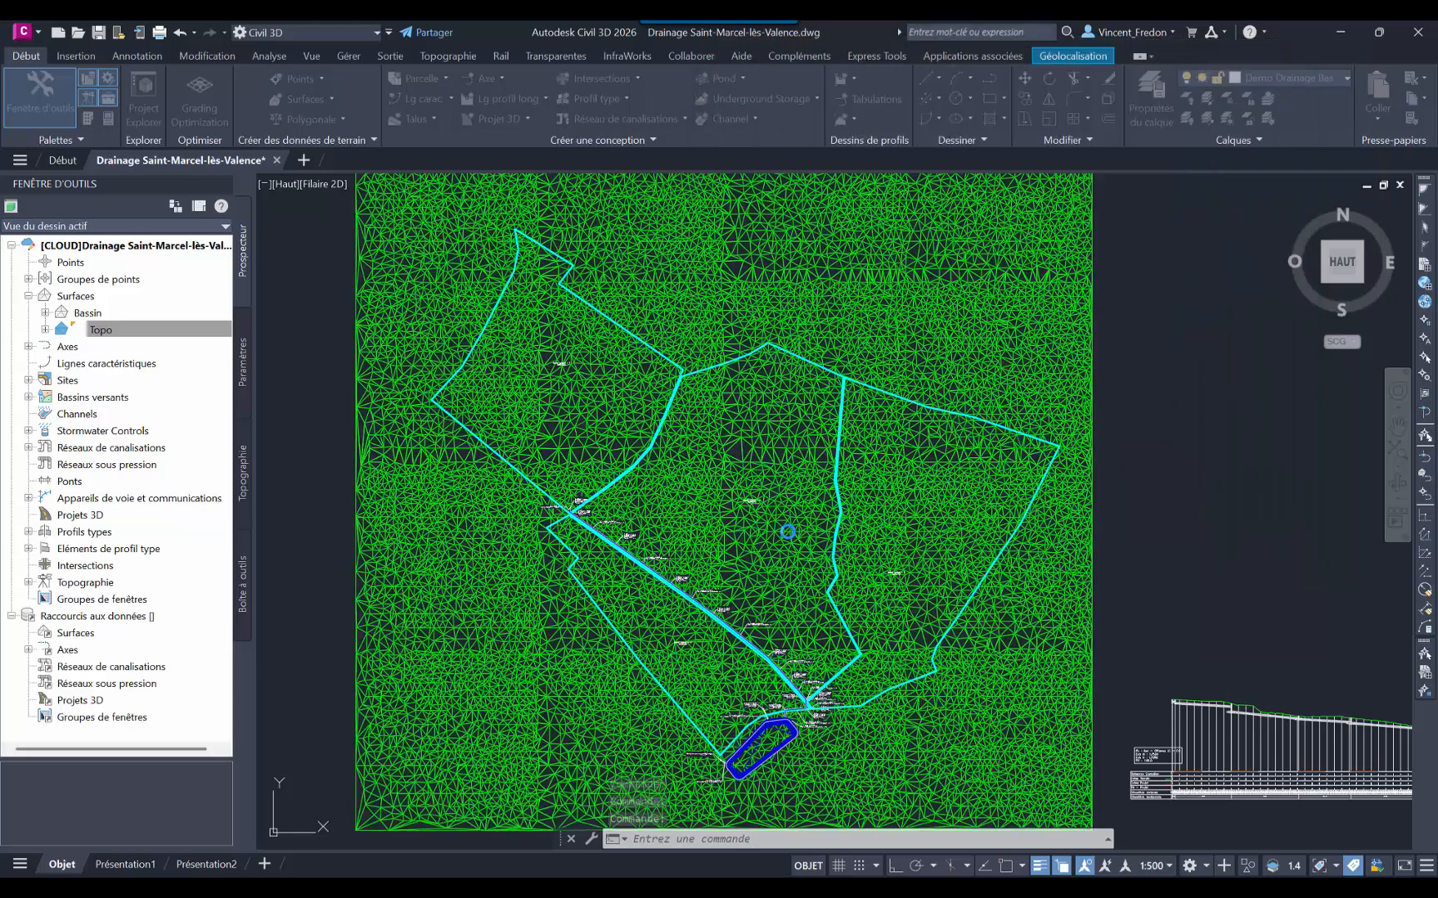
Step: Examine the Topo surface's relief in 3D in the object viewer, then close the viewer
click(743, 466)
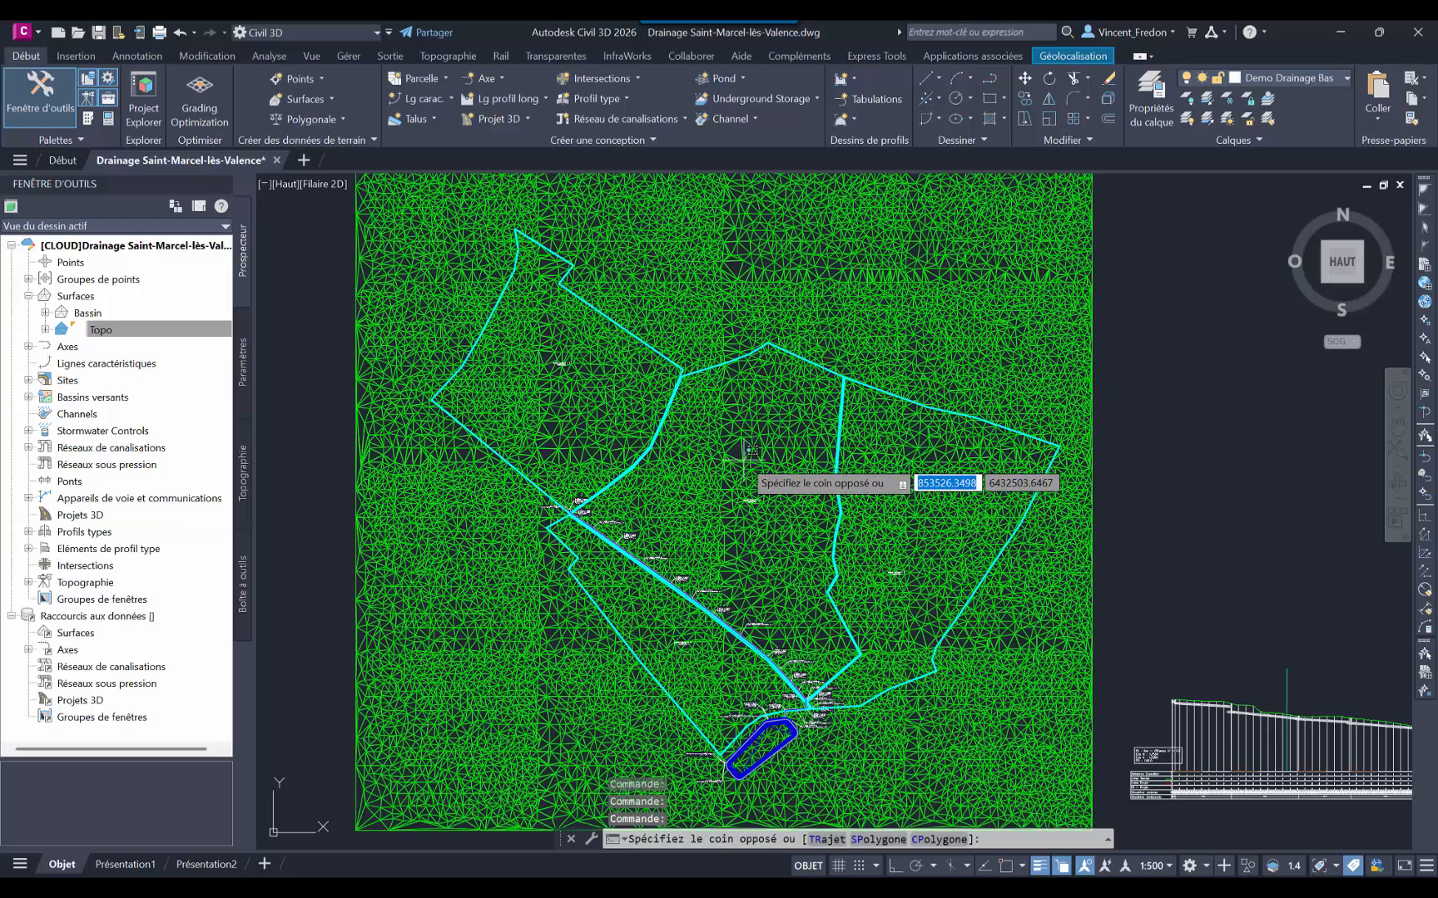
click(724, 436)
right_click(744, 462)
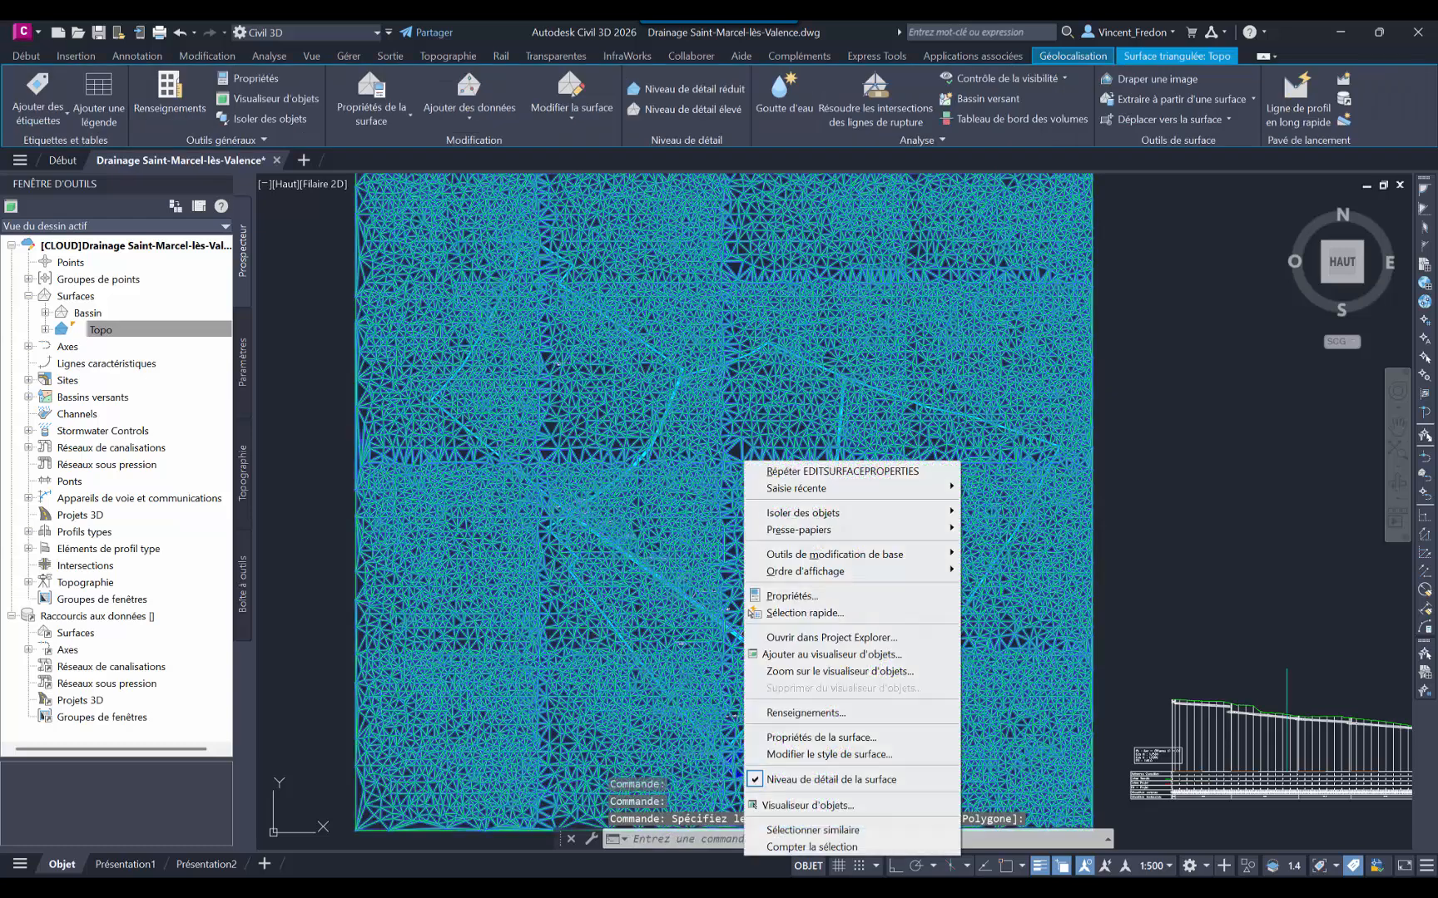
click(813, 653)
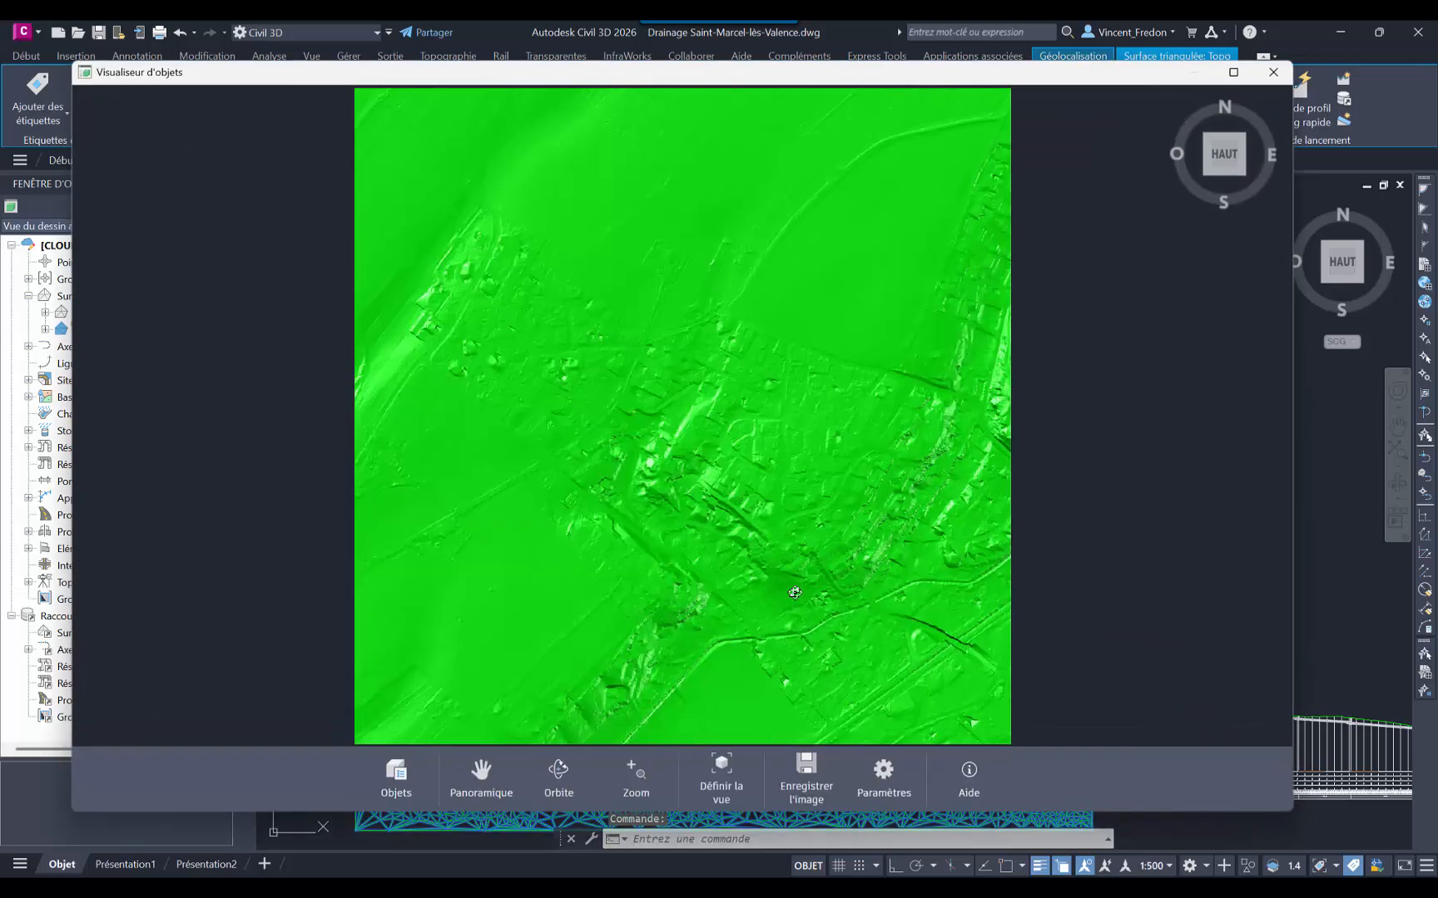
drag(792, 603, 658, 440)
scroll(886, 553, up, 4)
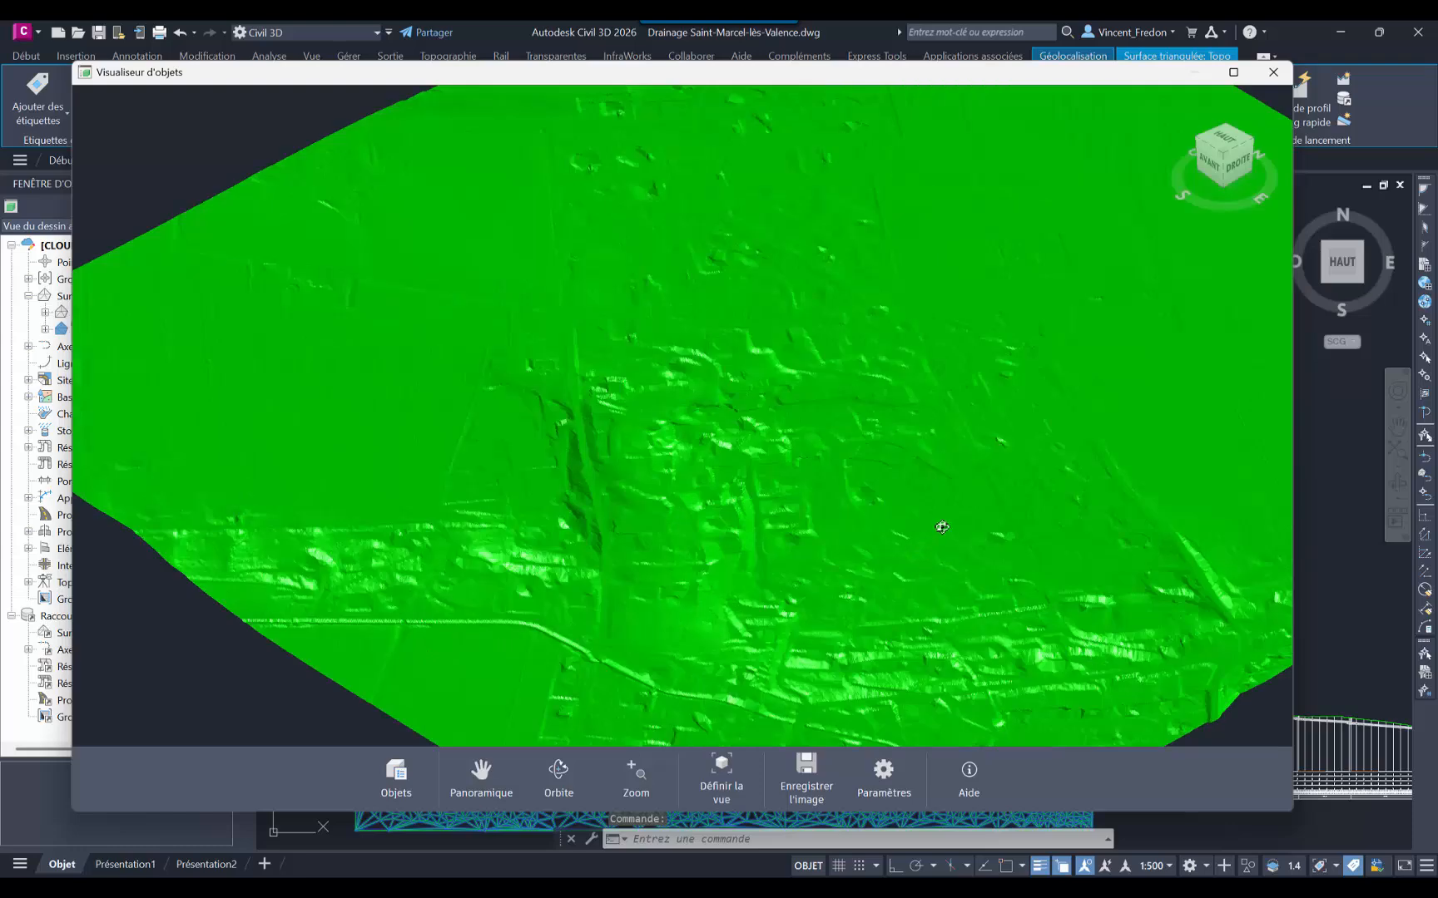
middle_drag(940, 527, 784, 507)
drag(784, 506, 811, 524)
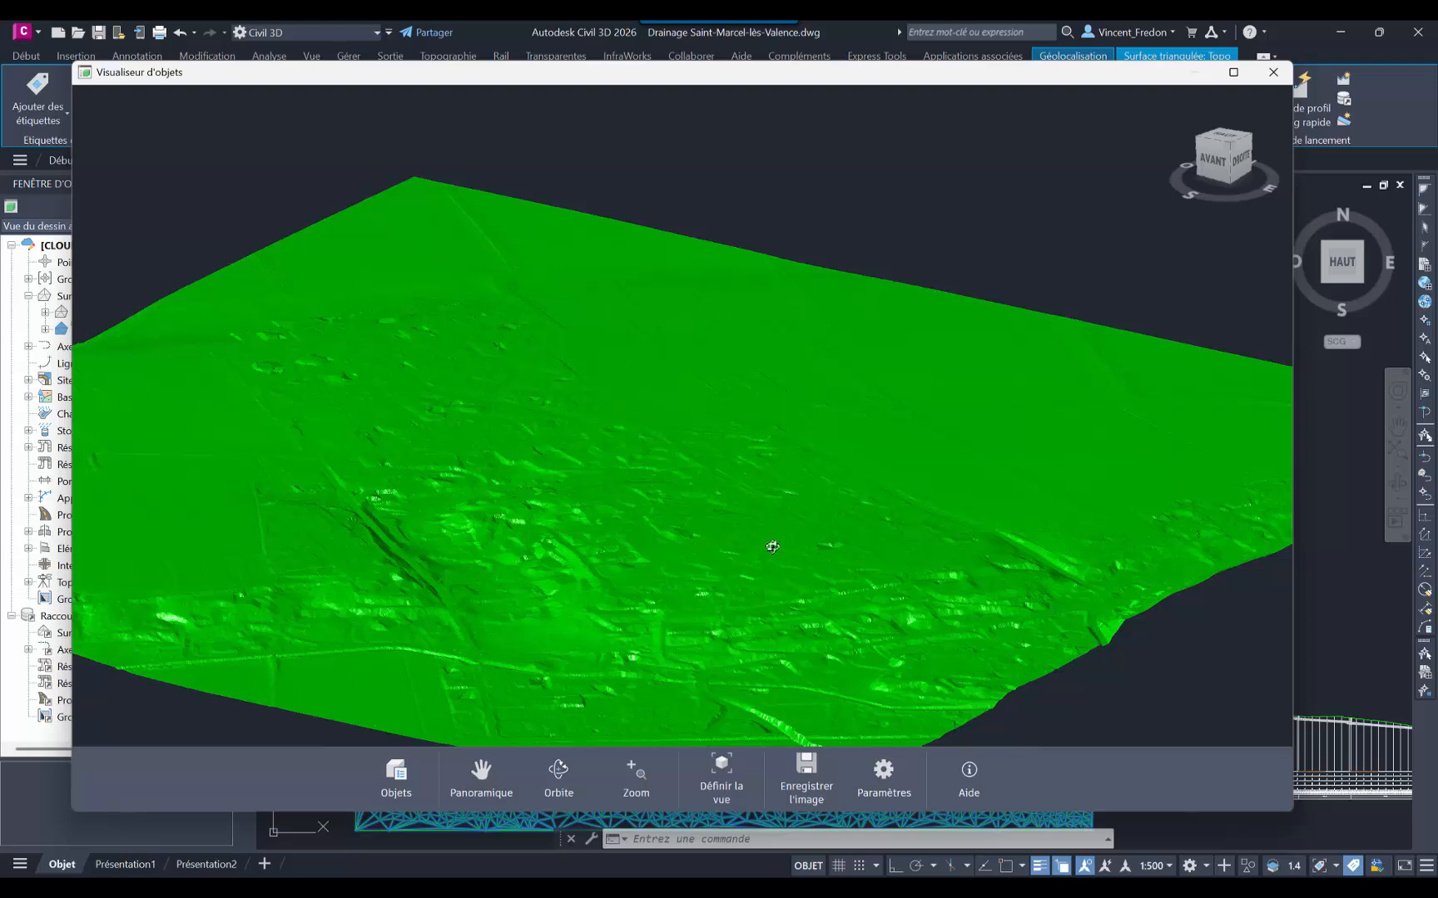
click(1273, 71)
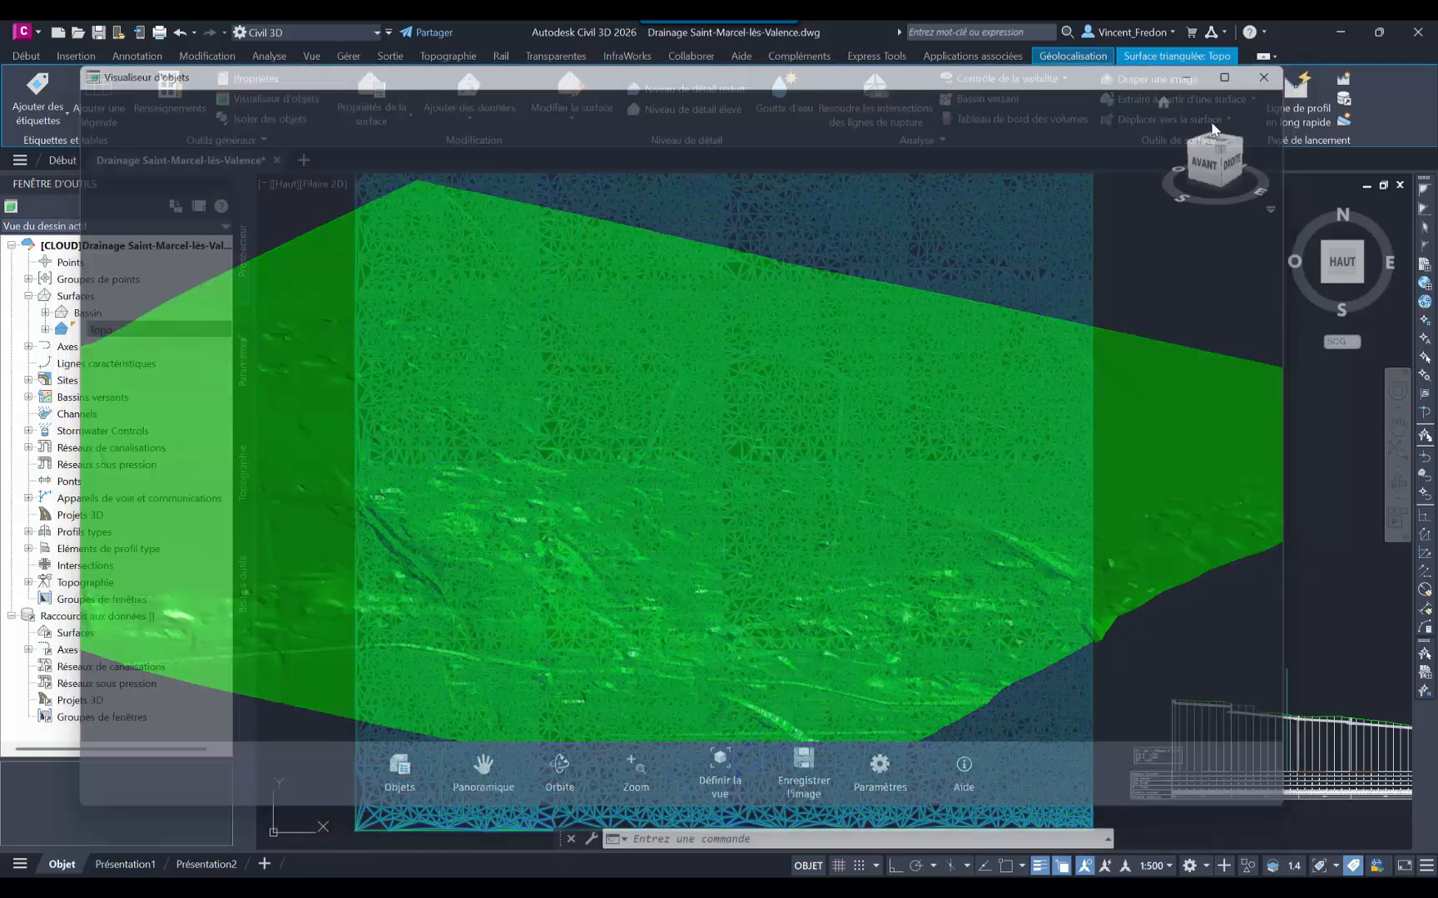
Step: Display the Imagerie Esri online map beneath the drawing and examine where the Topo surface and catchments lie
scroll(805, 492, down, 1)
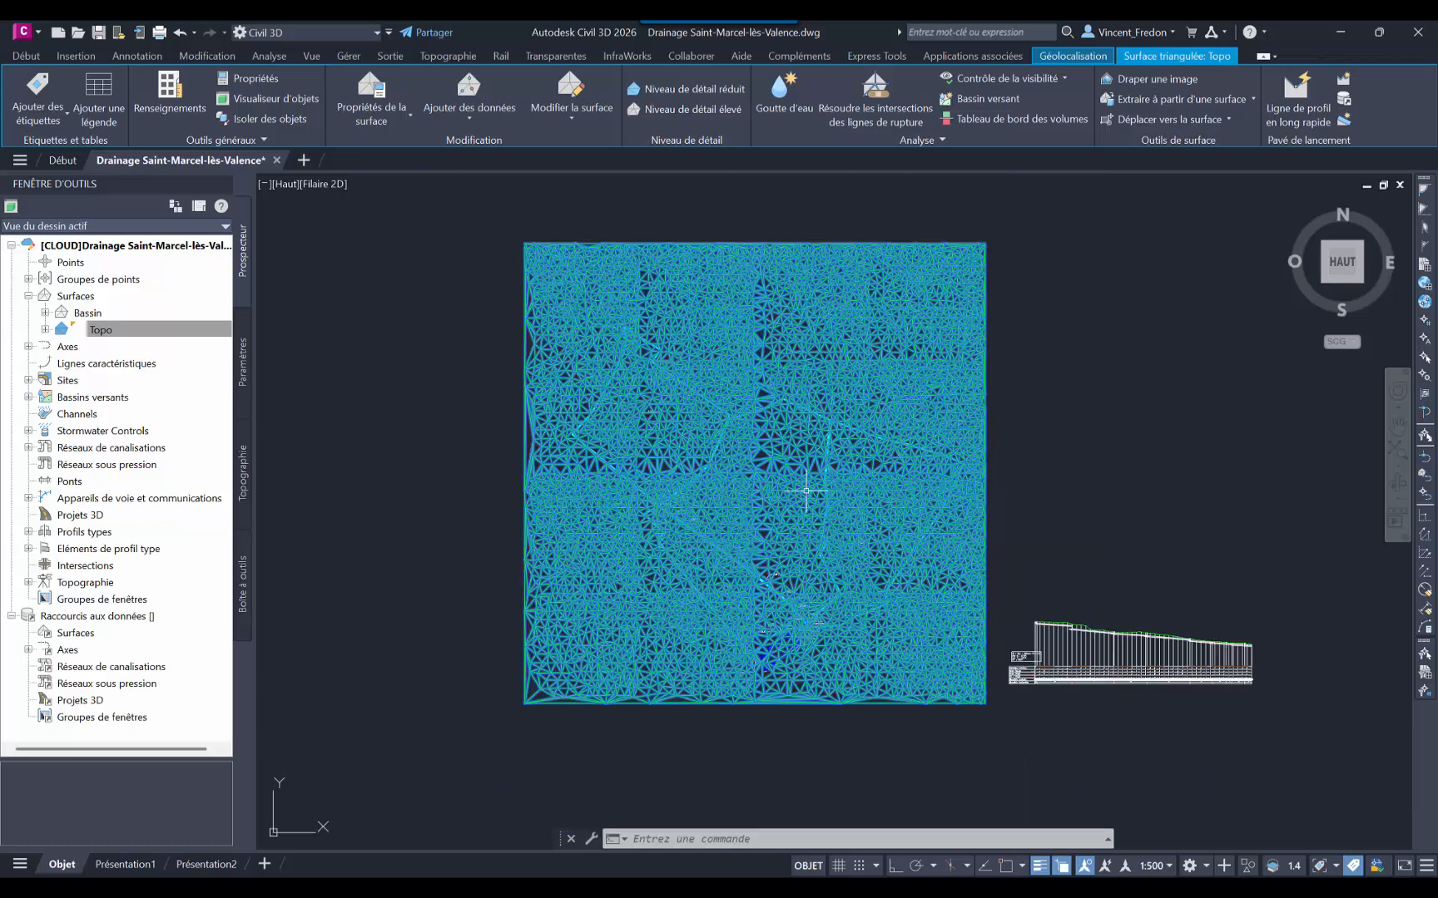
scroll(805, 492, down, 2)
click(1070, 56)
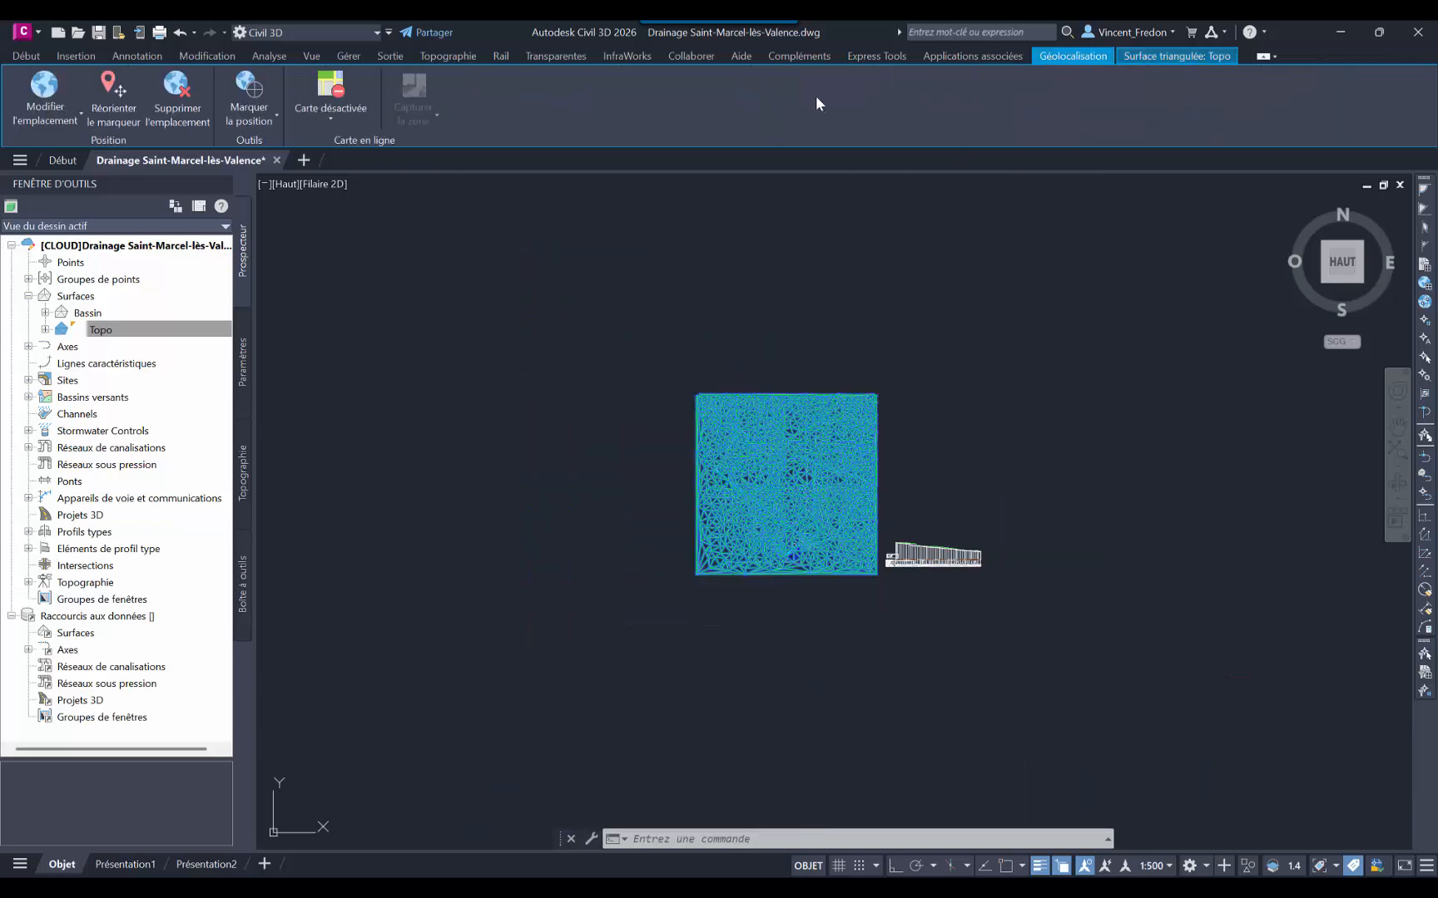
click(333, 120)
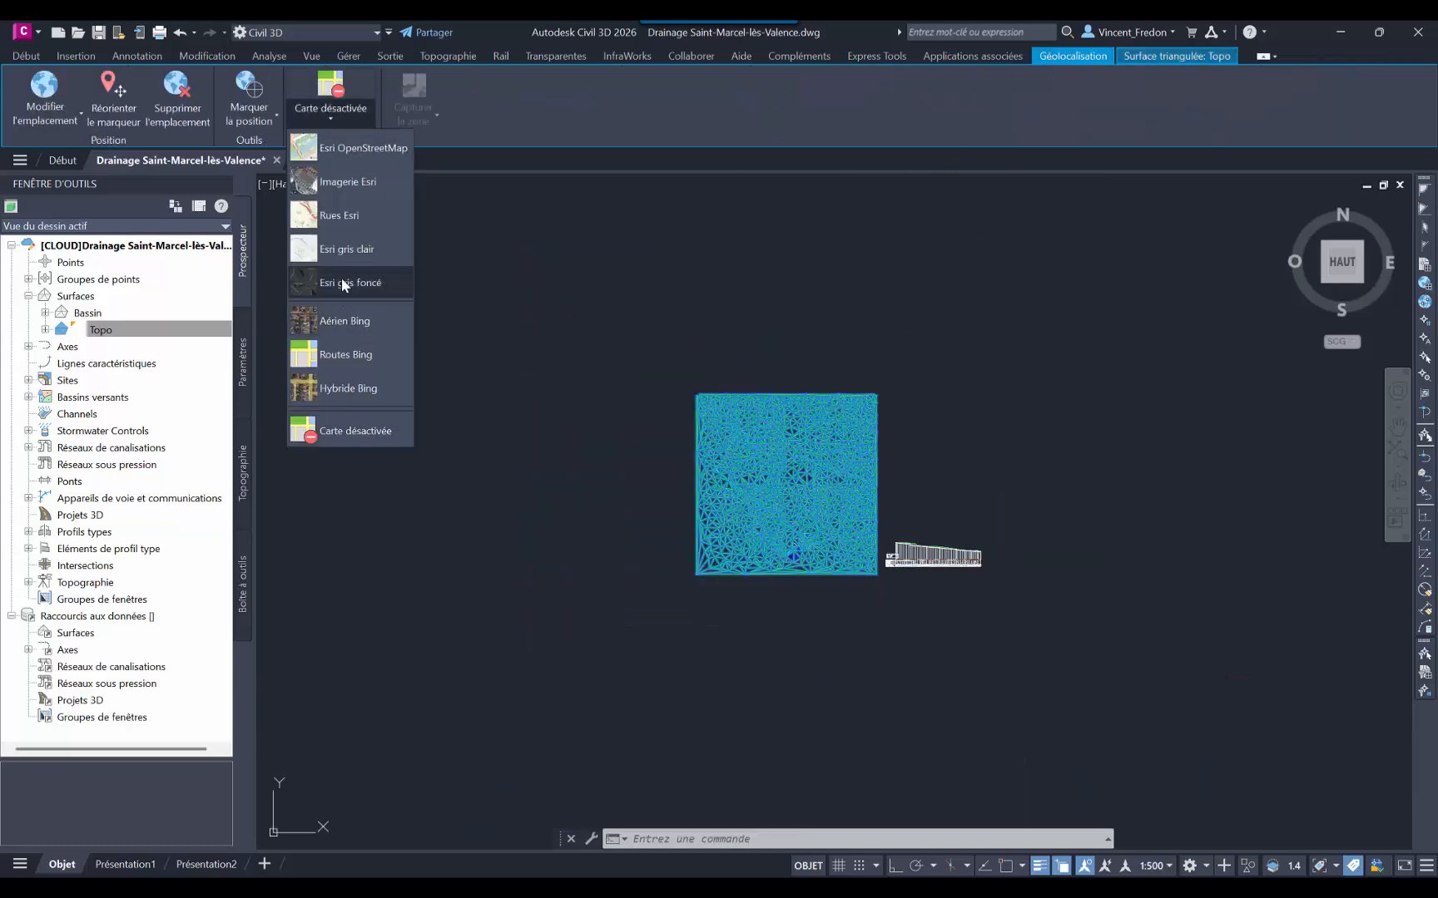
click(341, 185)
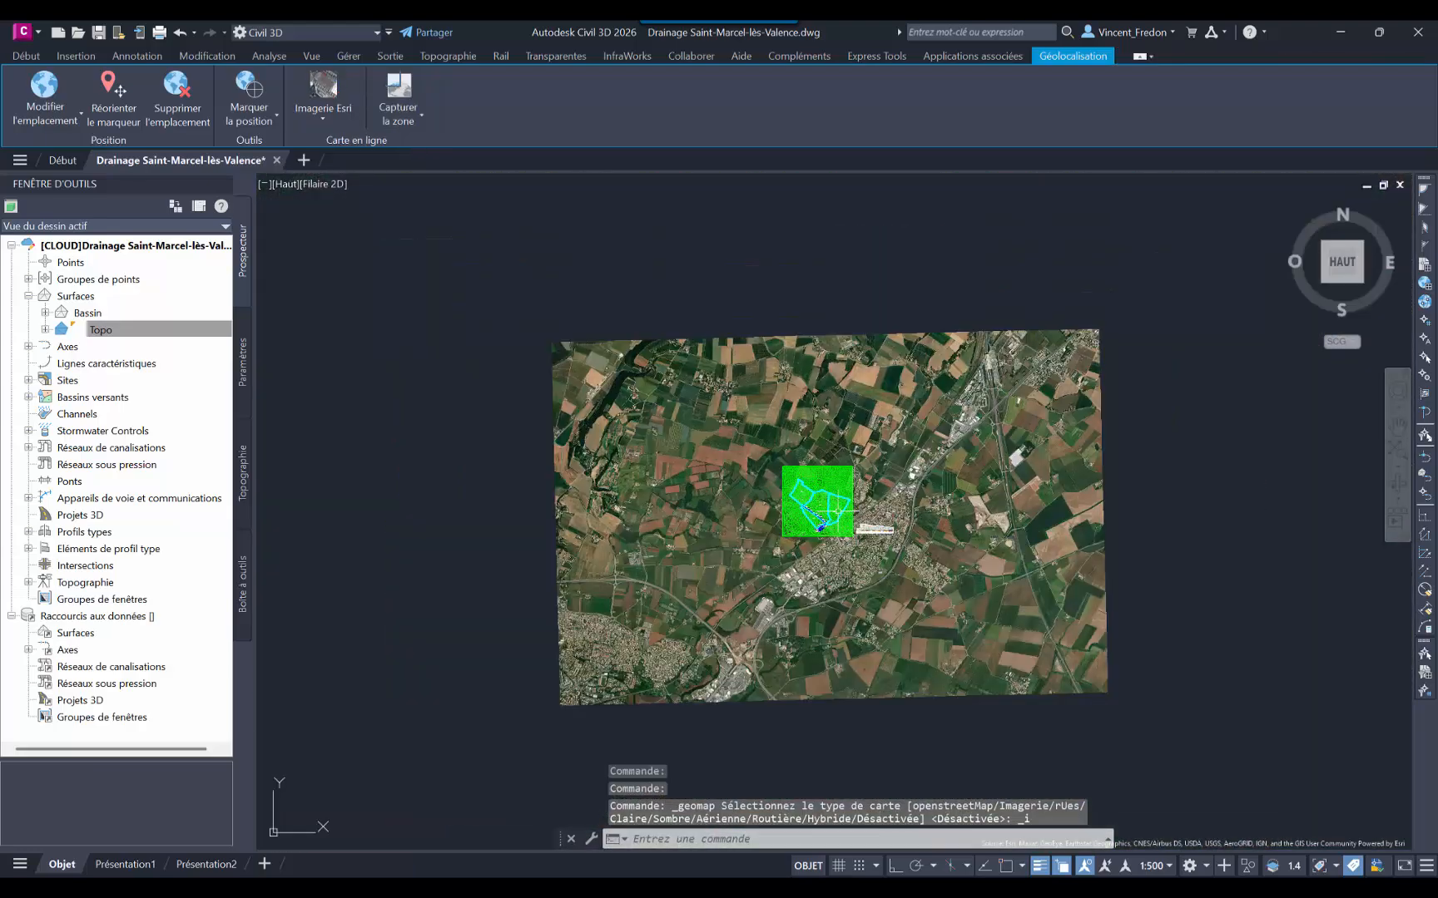
middle_drag(832, 582, 868, 452)
scroll(867, 452, down, 2)
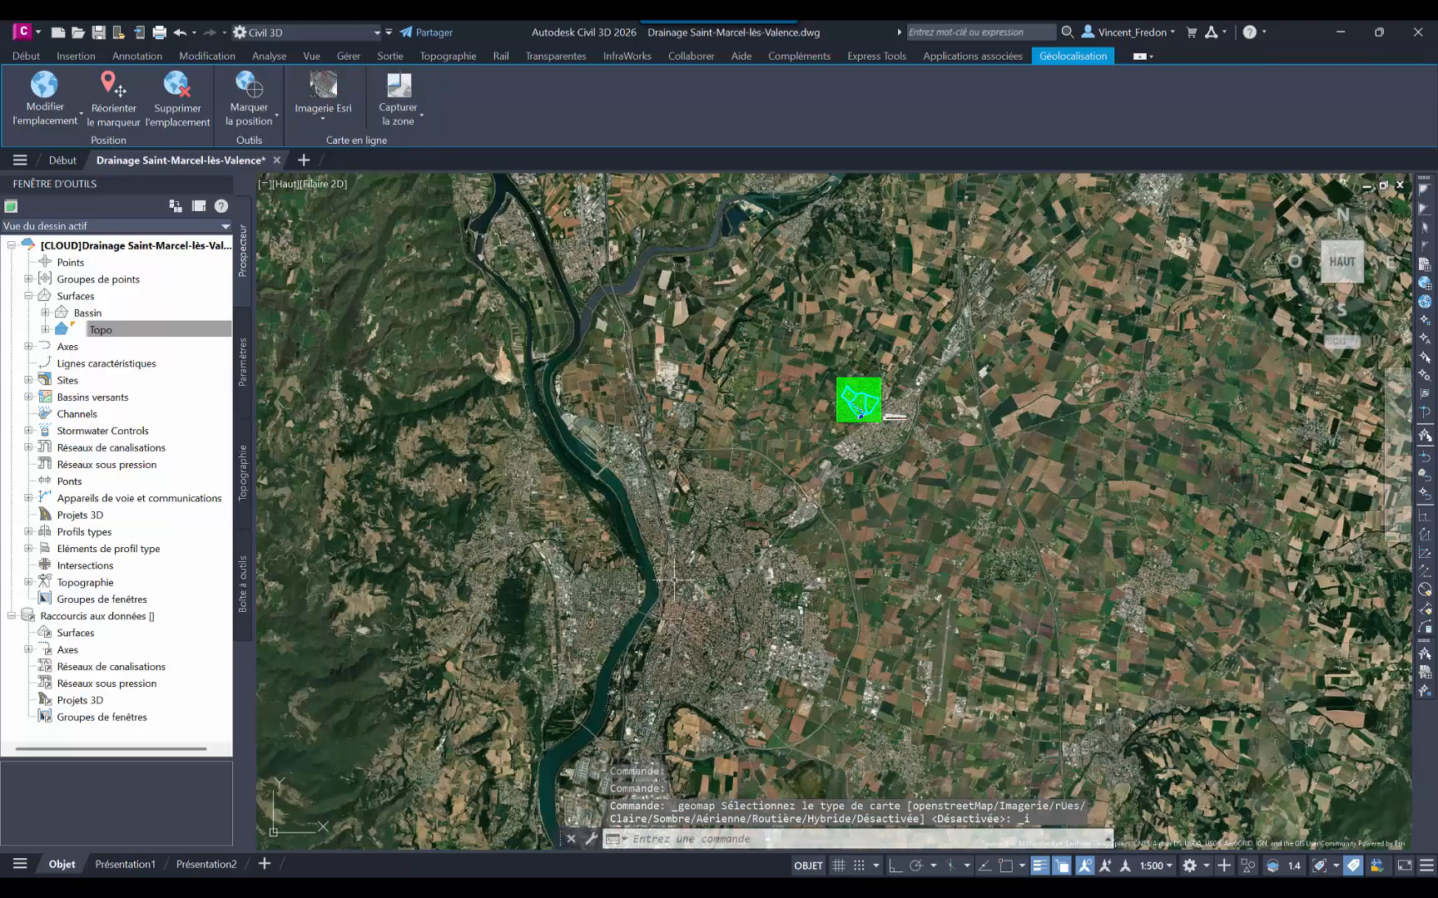
scroll(866, 393, up, 3)
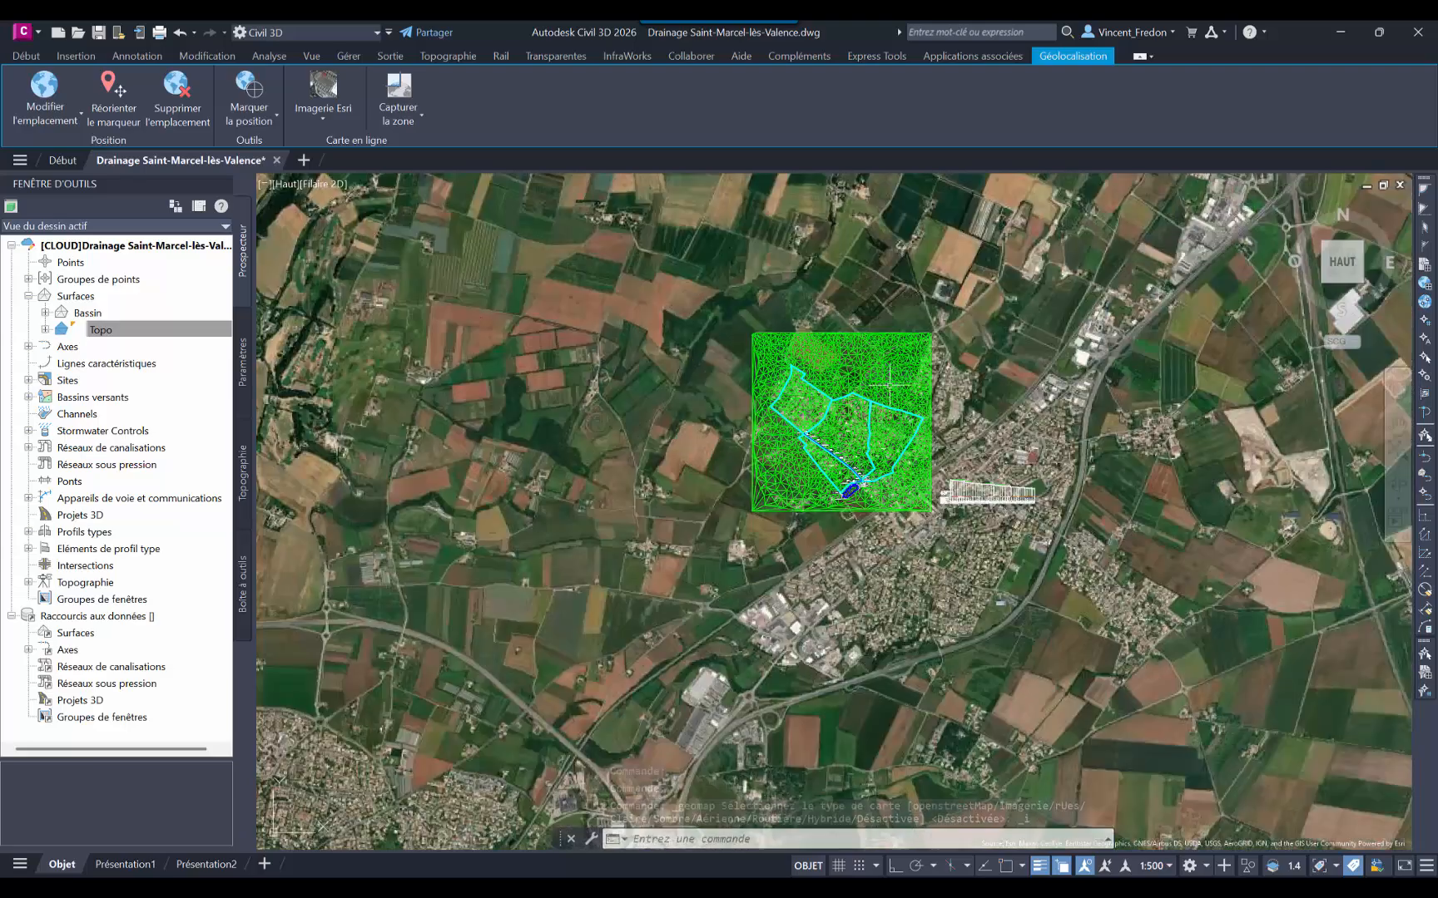
scroll(888, 383, up, 3)
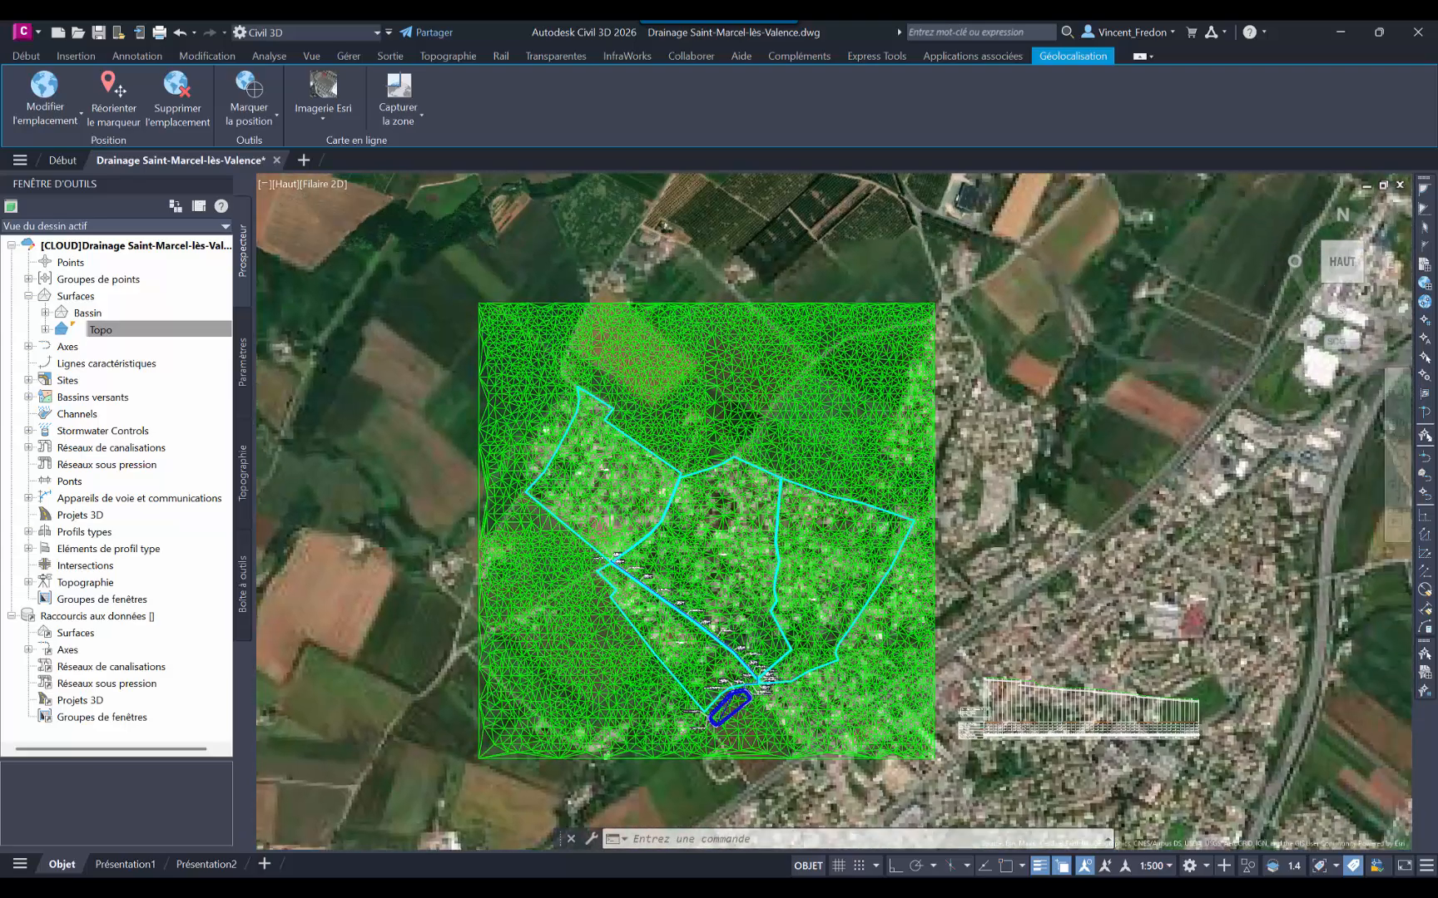
scroll(805, 458, up, 1)
scroll(781, 568, up, 1)
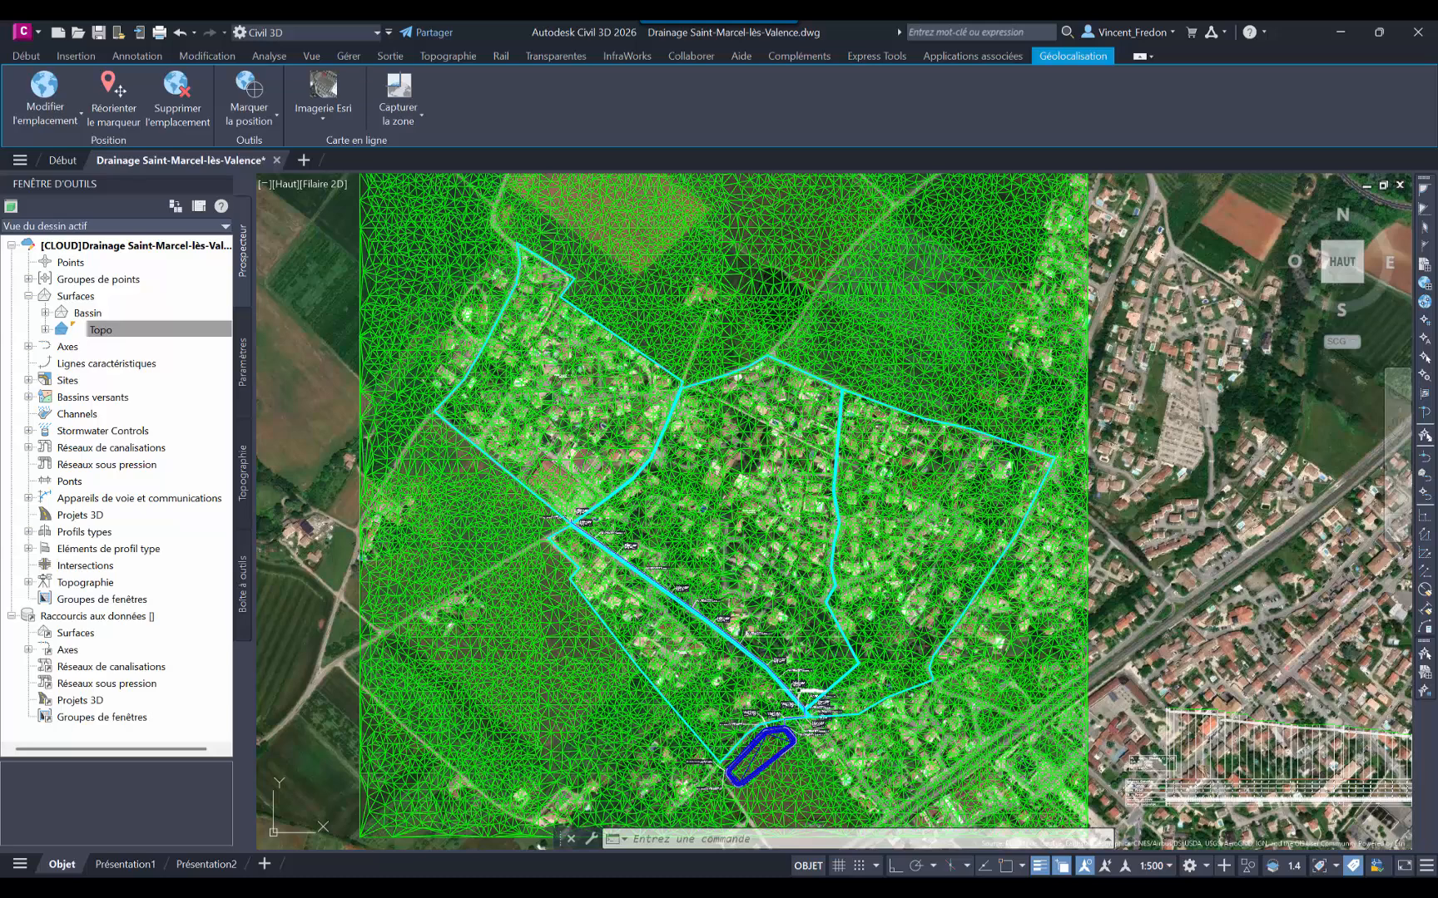
Step: Change the Topo surface's style to Decoupage par altitude (Face3D)
click(124, 330)
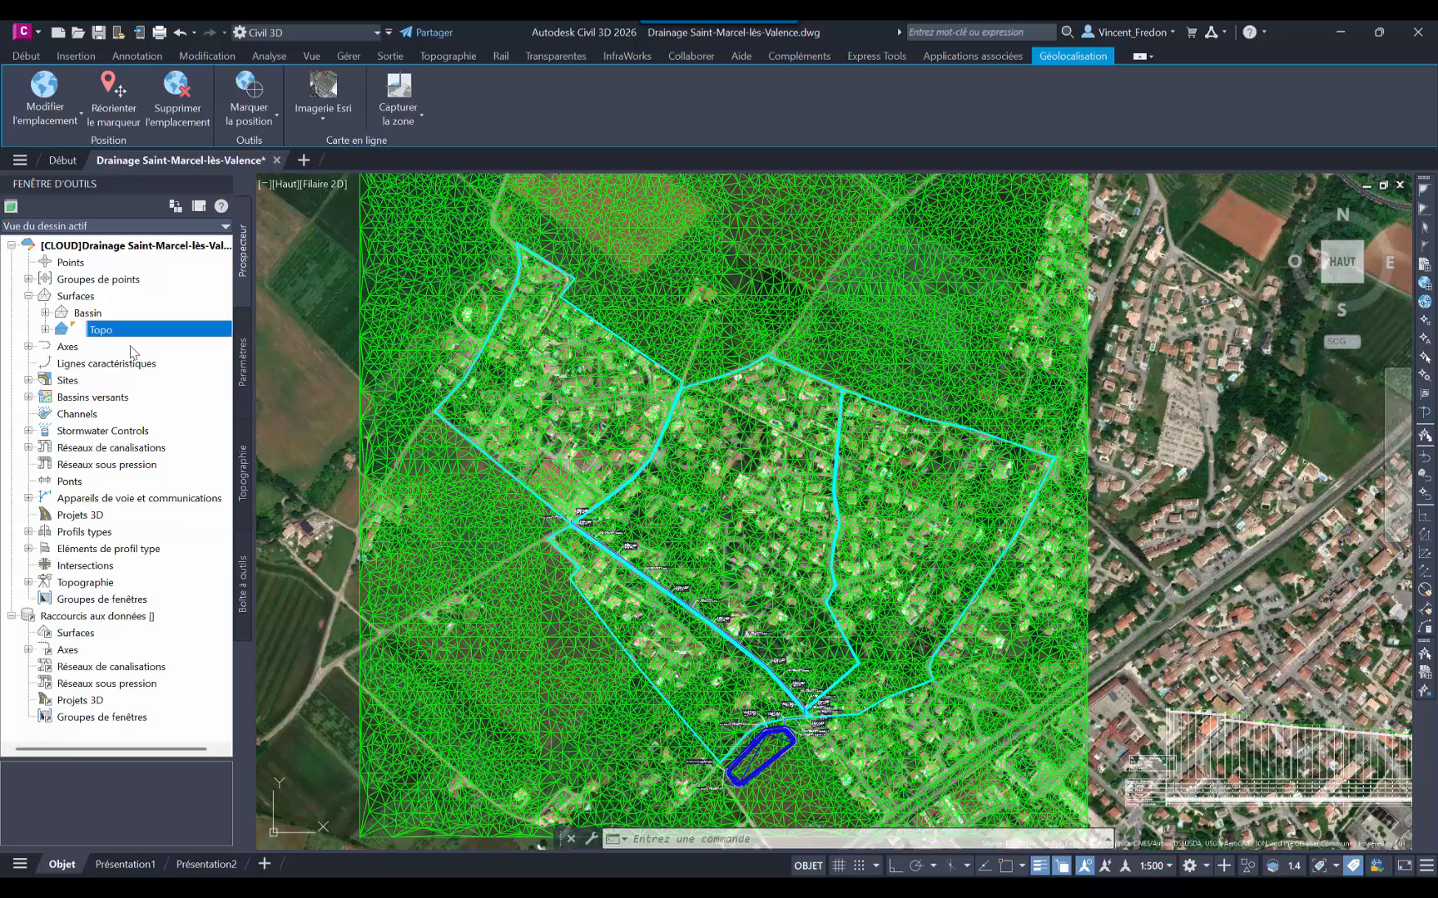
right_click(110, 333)
click(166, 342)
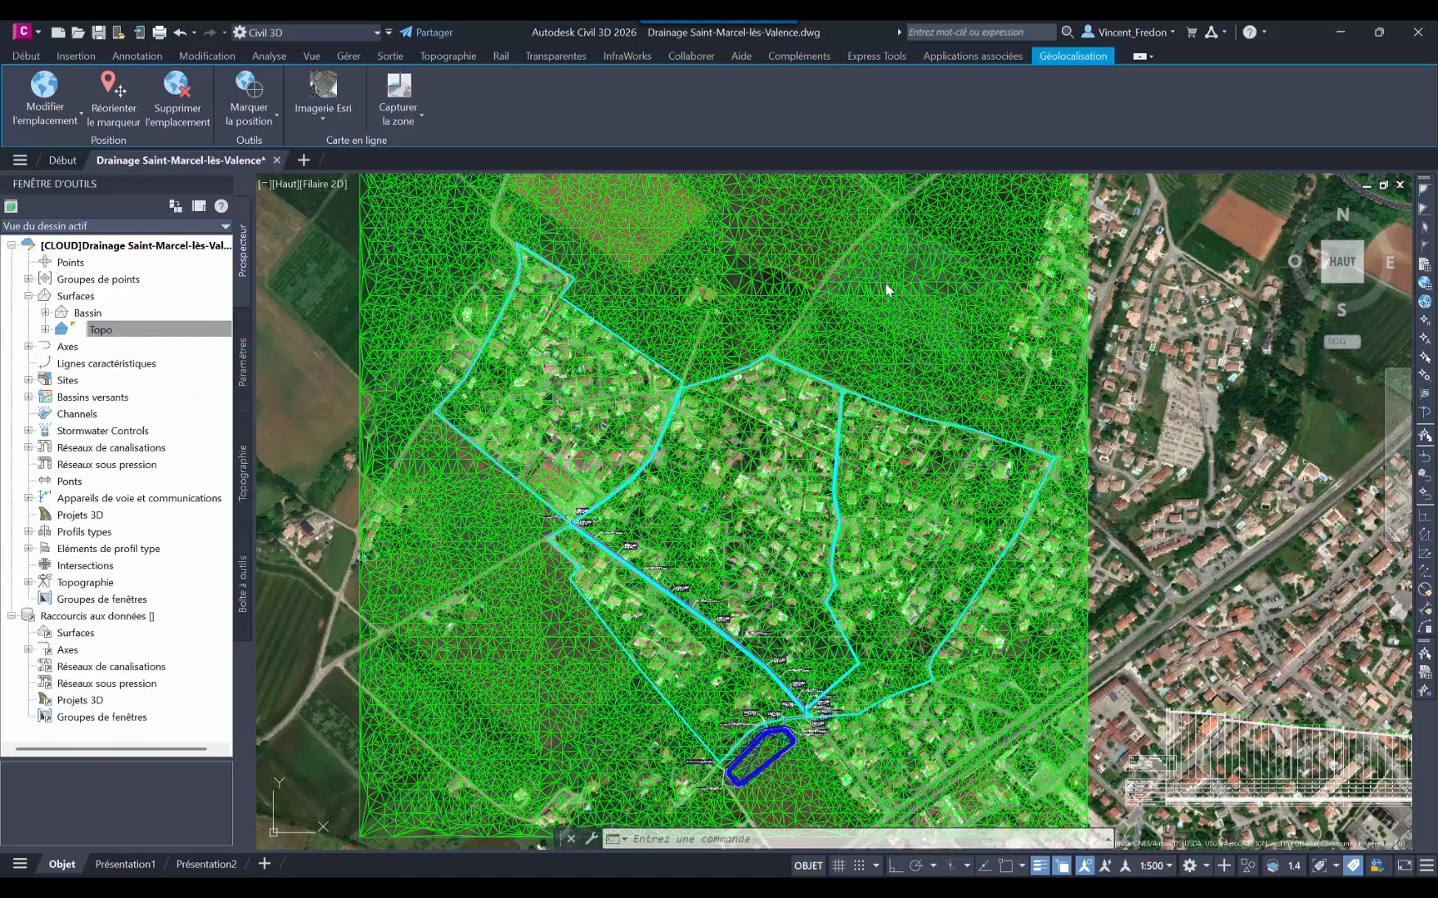
click(792, 241)
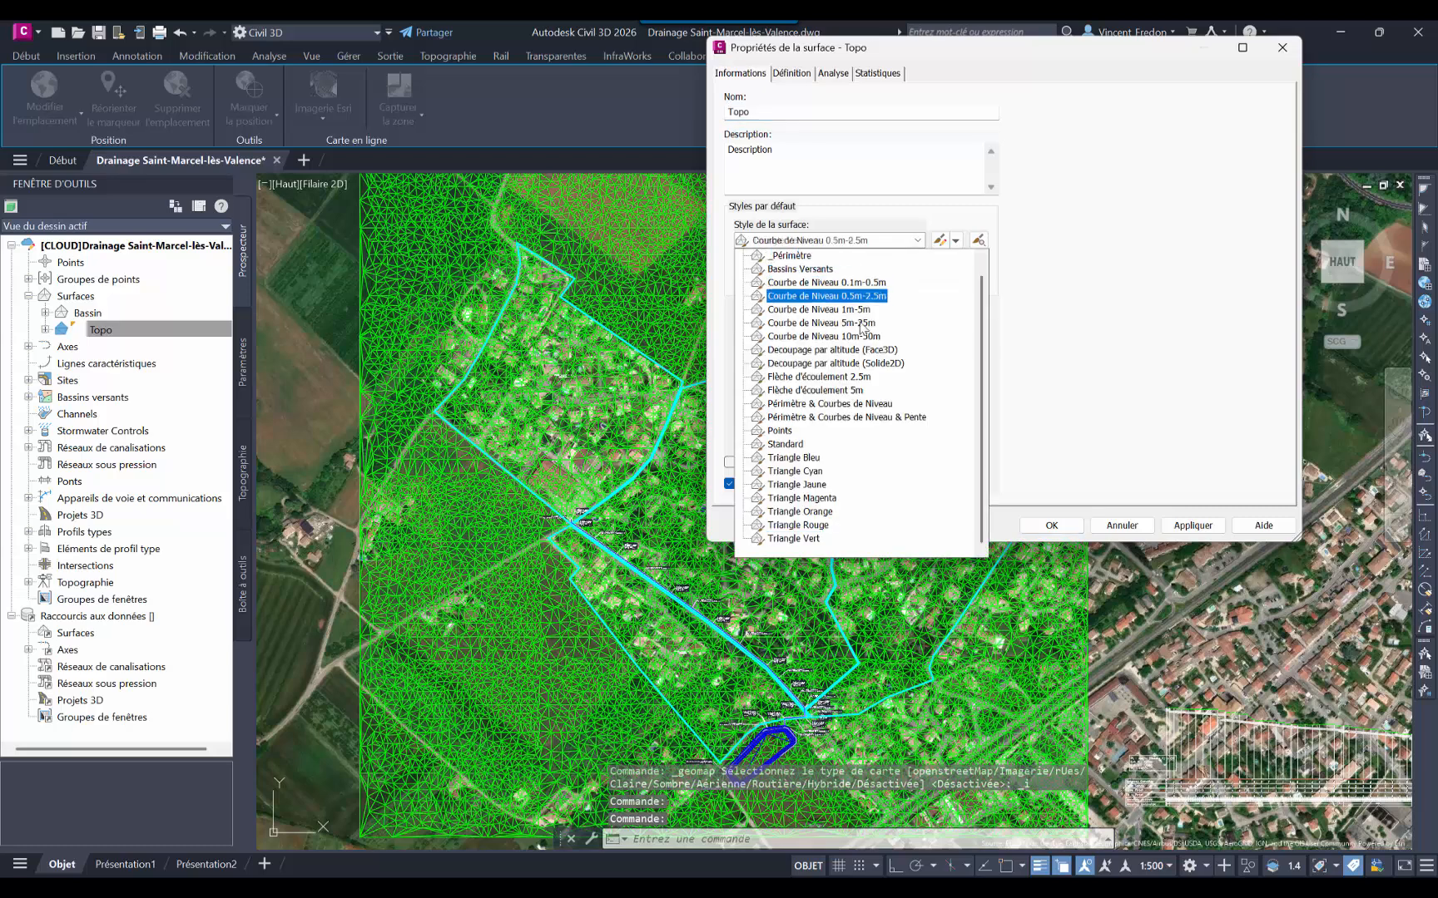
click(880, 349)
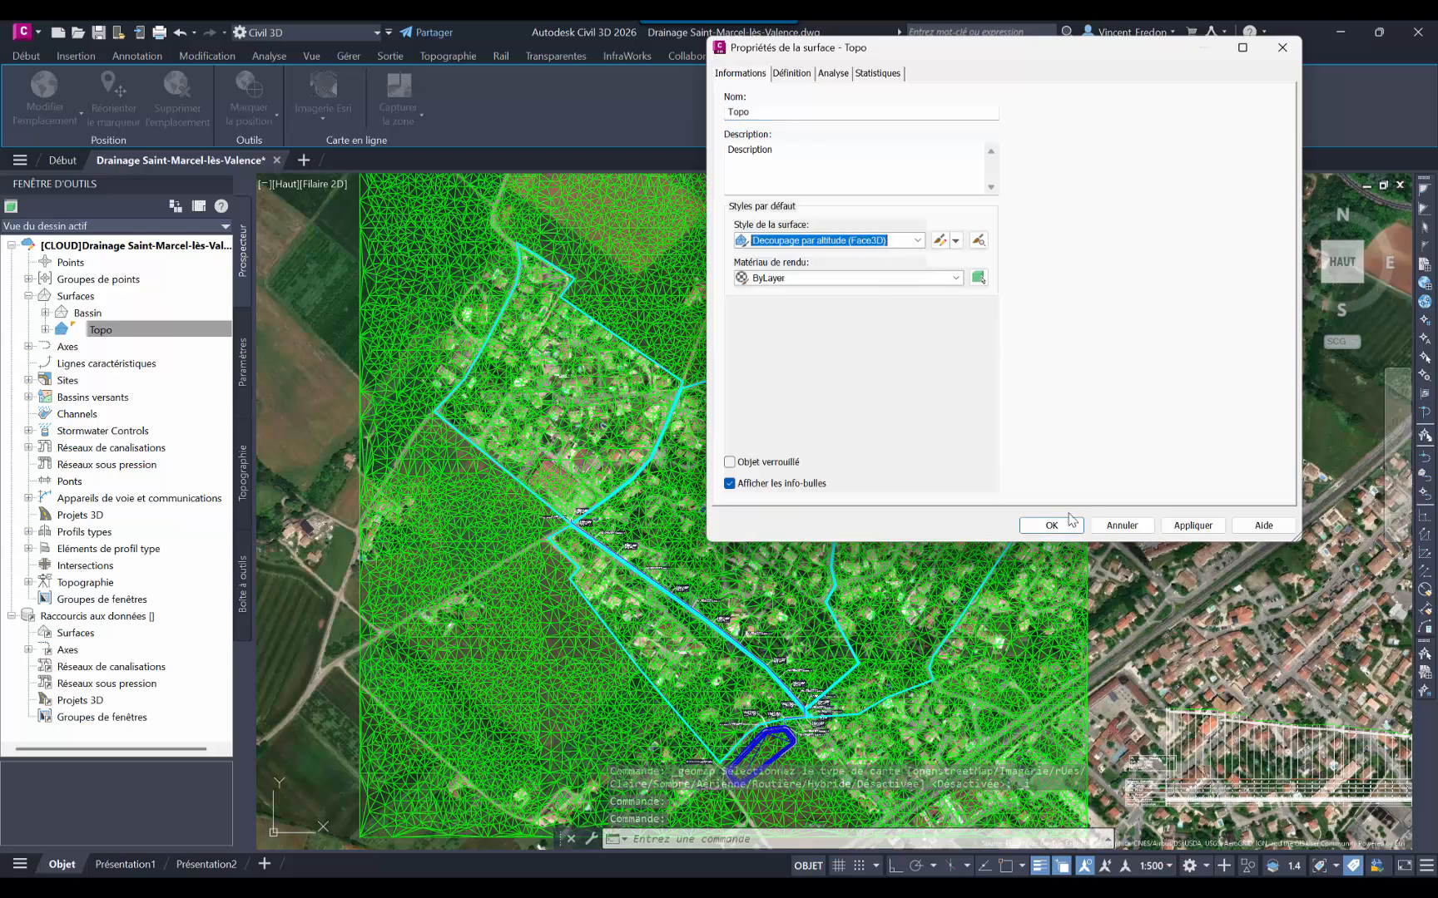
click(1051, 526)
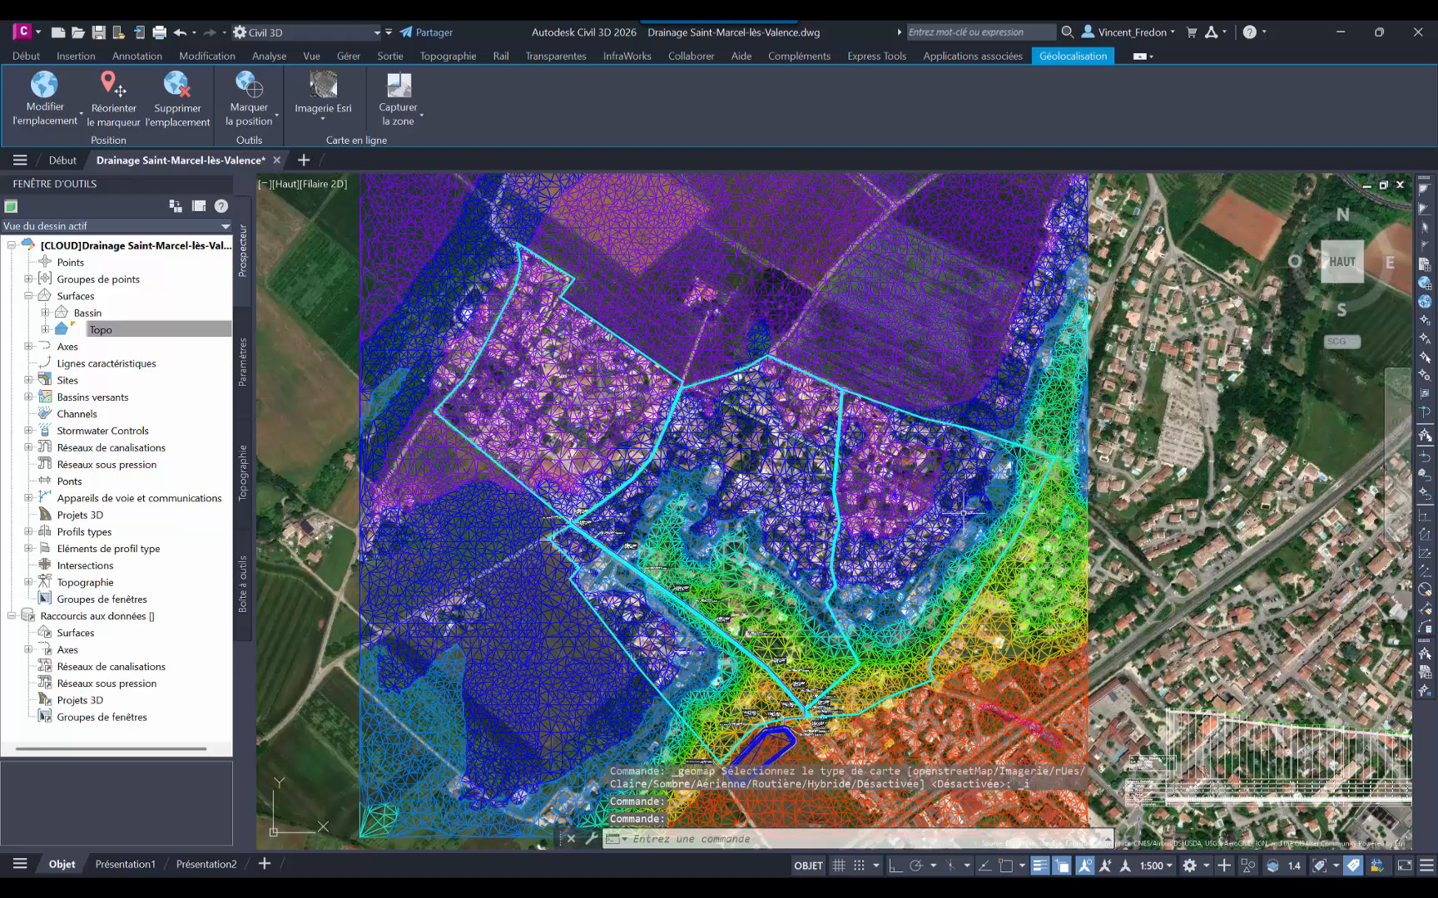
Step: Turn off the online map behind the elevation-coloured Topo surface
click(314, 118)
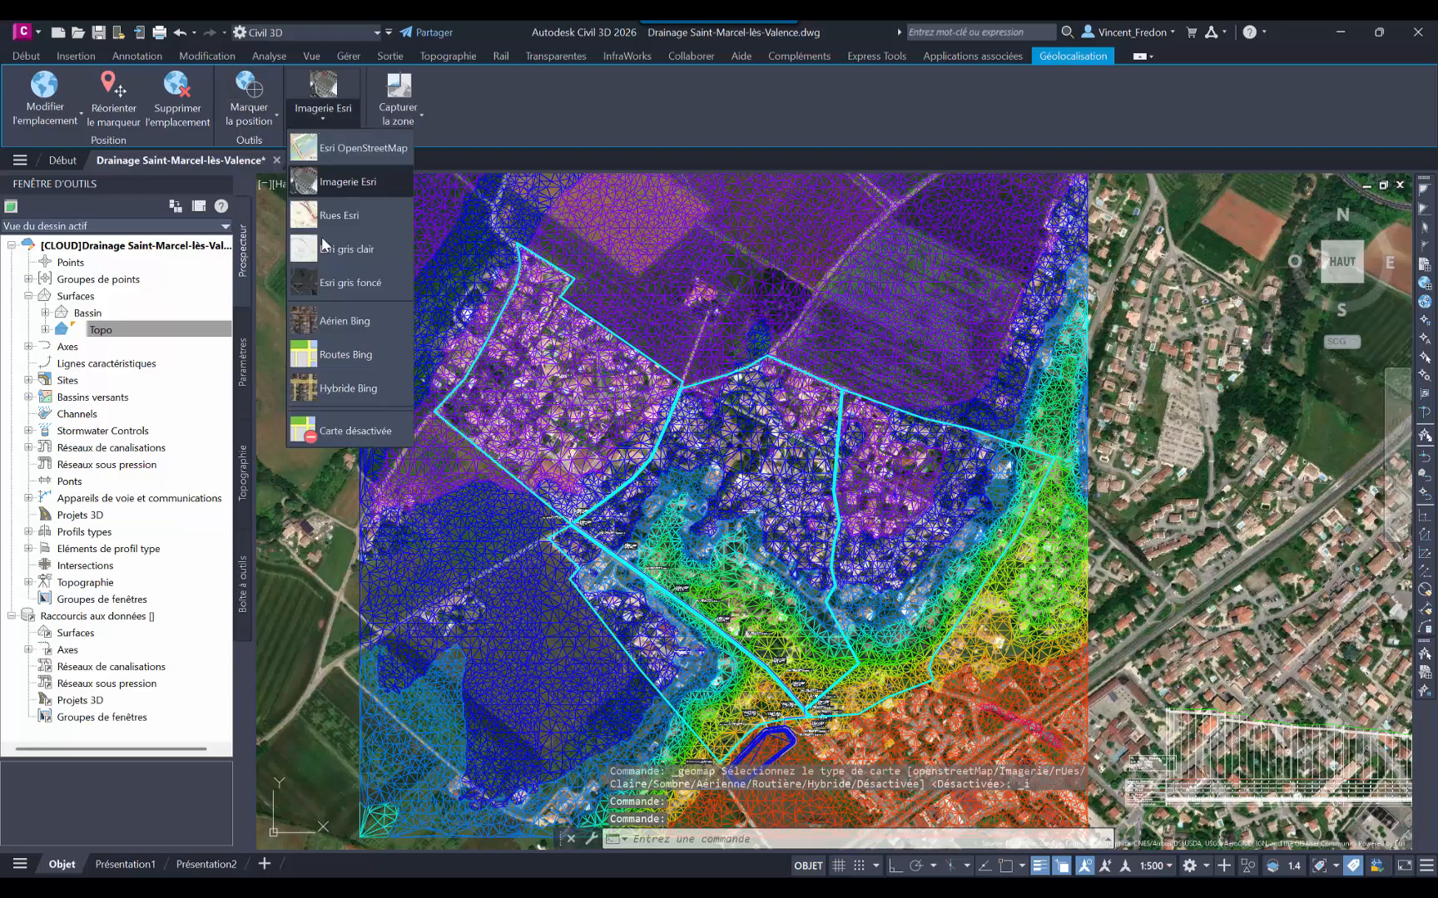
click(346, 435)
middle_drag(905, 530, 860, 494)
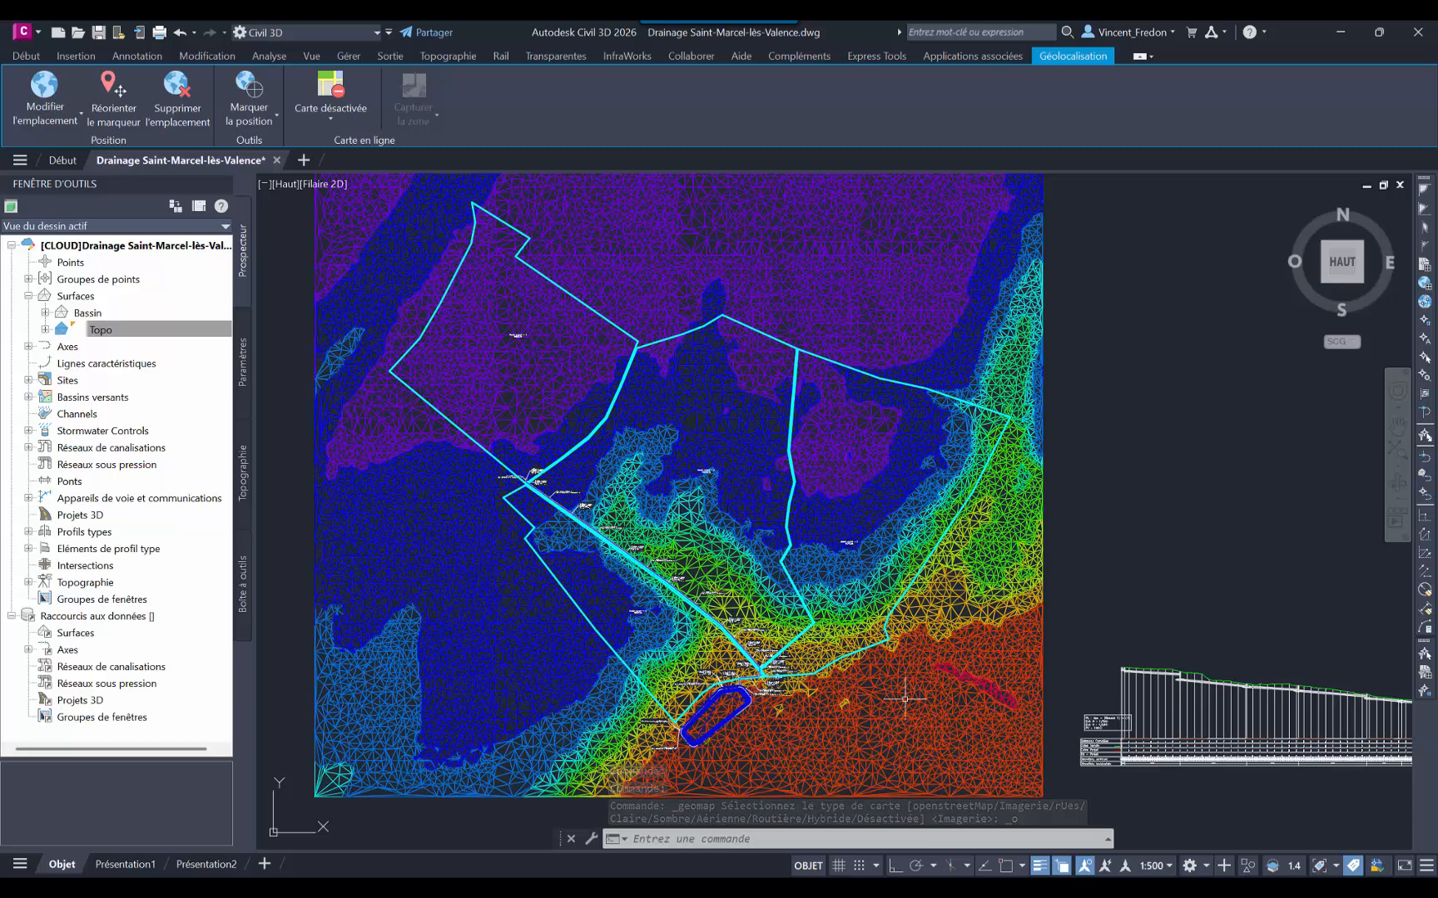
mouse_move(905, 697)
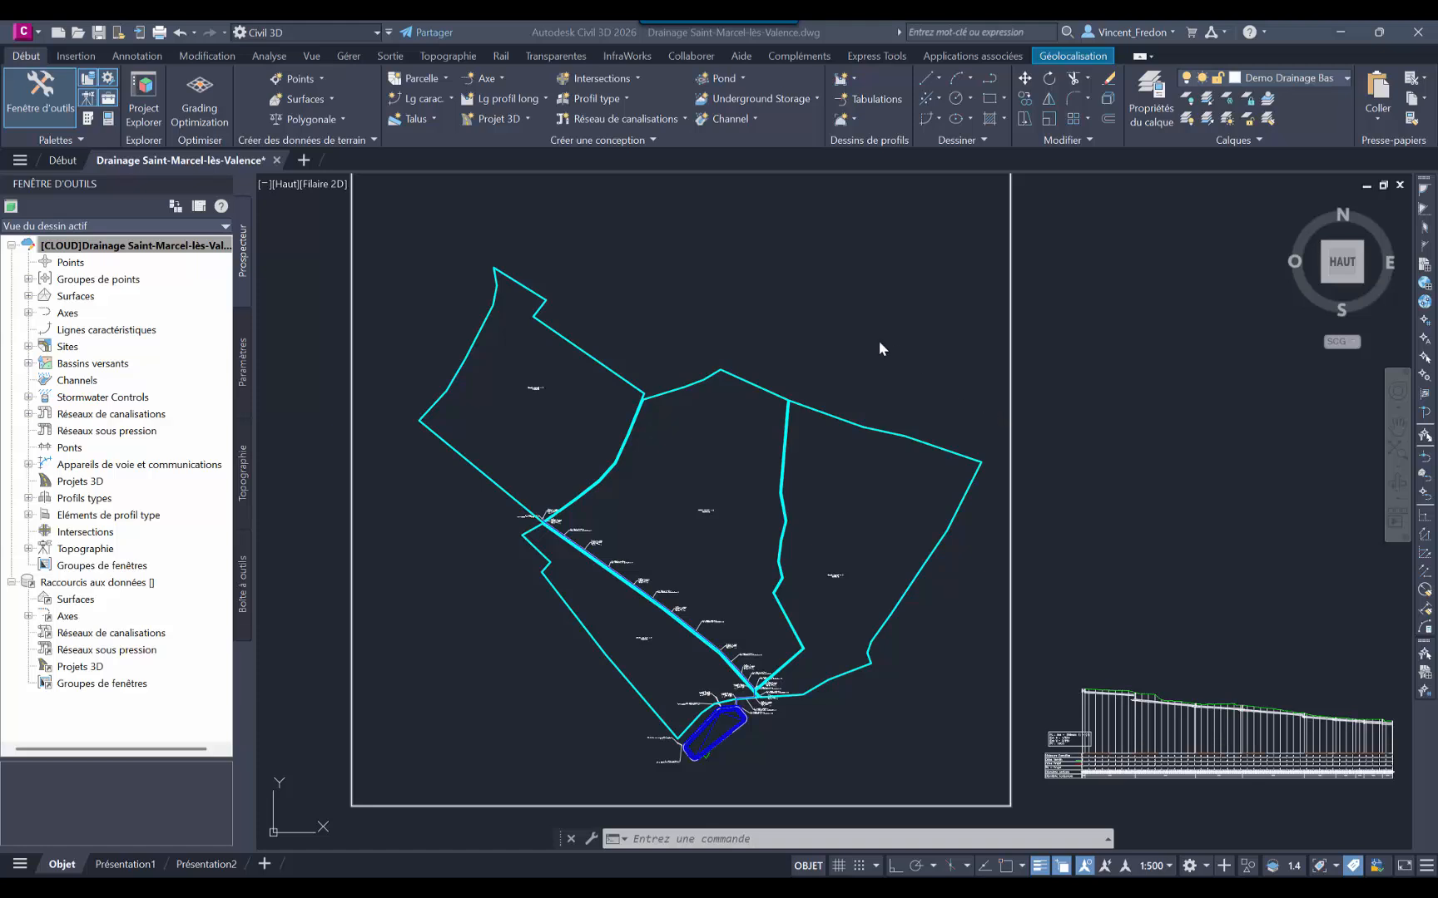
Step: List the catchments of Groupe BV, zoom to Bassin versant - 1 and examine it together with the neighbouring catchments
click(29, 363)
click(45, 381)
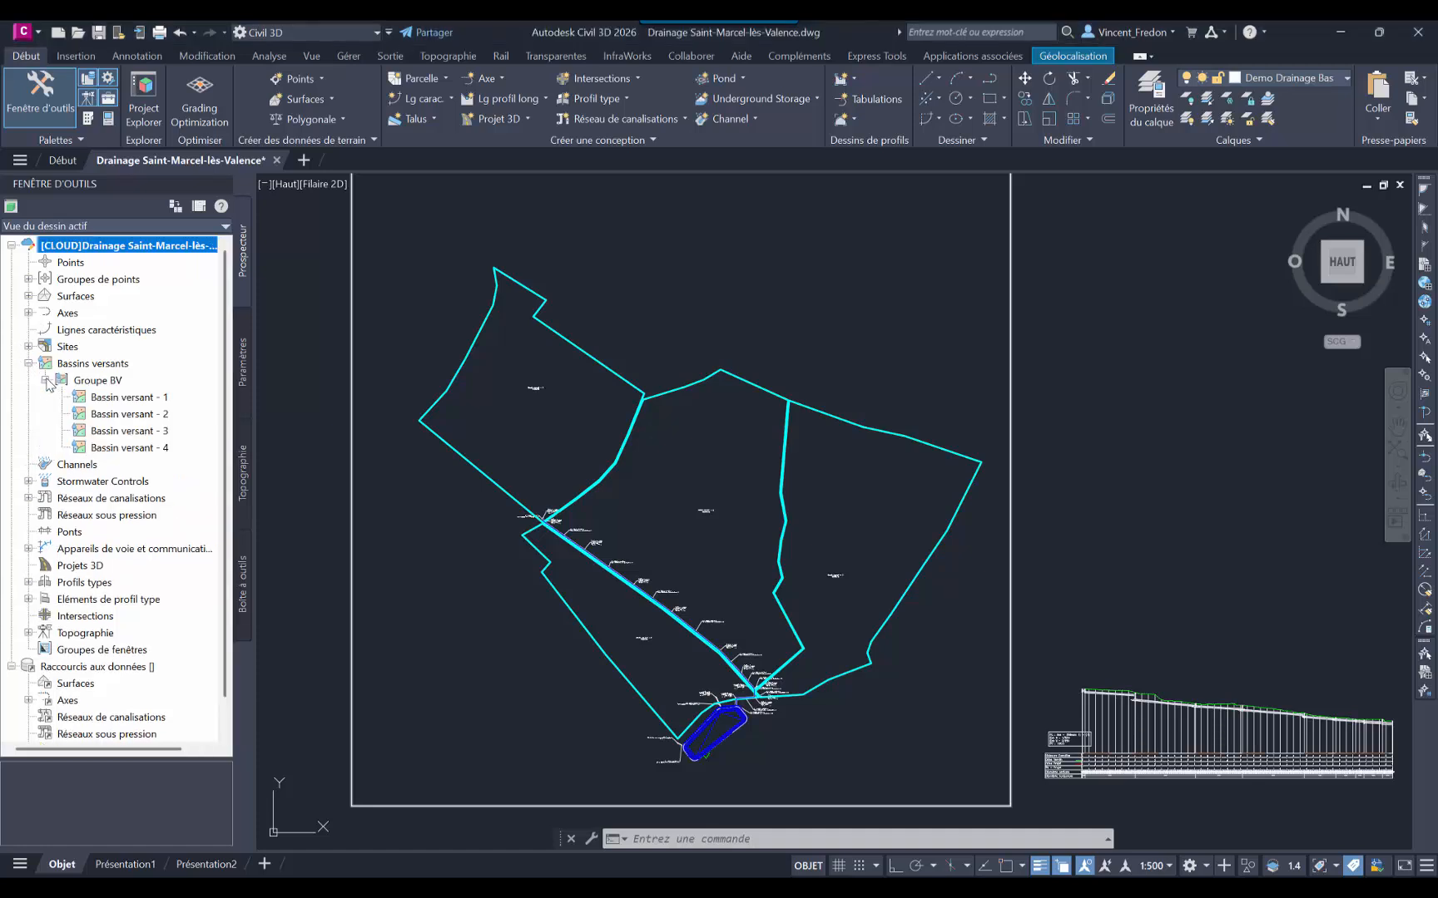
click(100, 381)
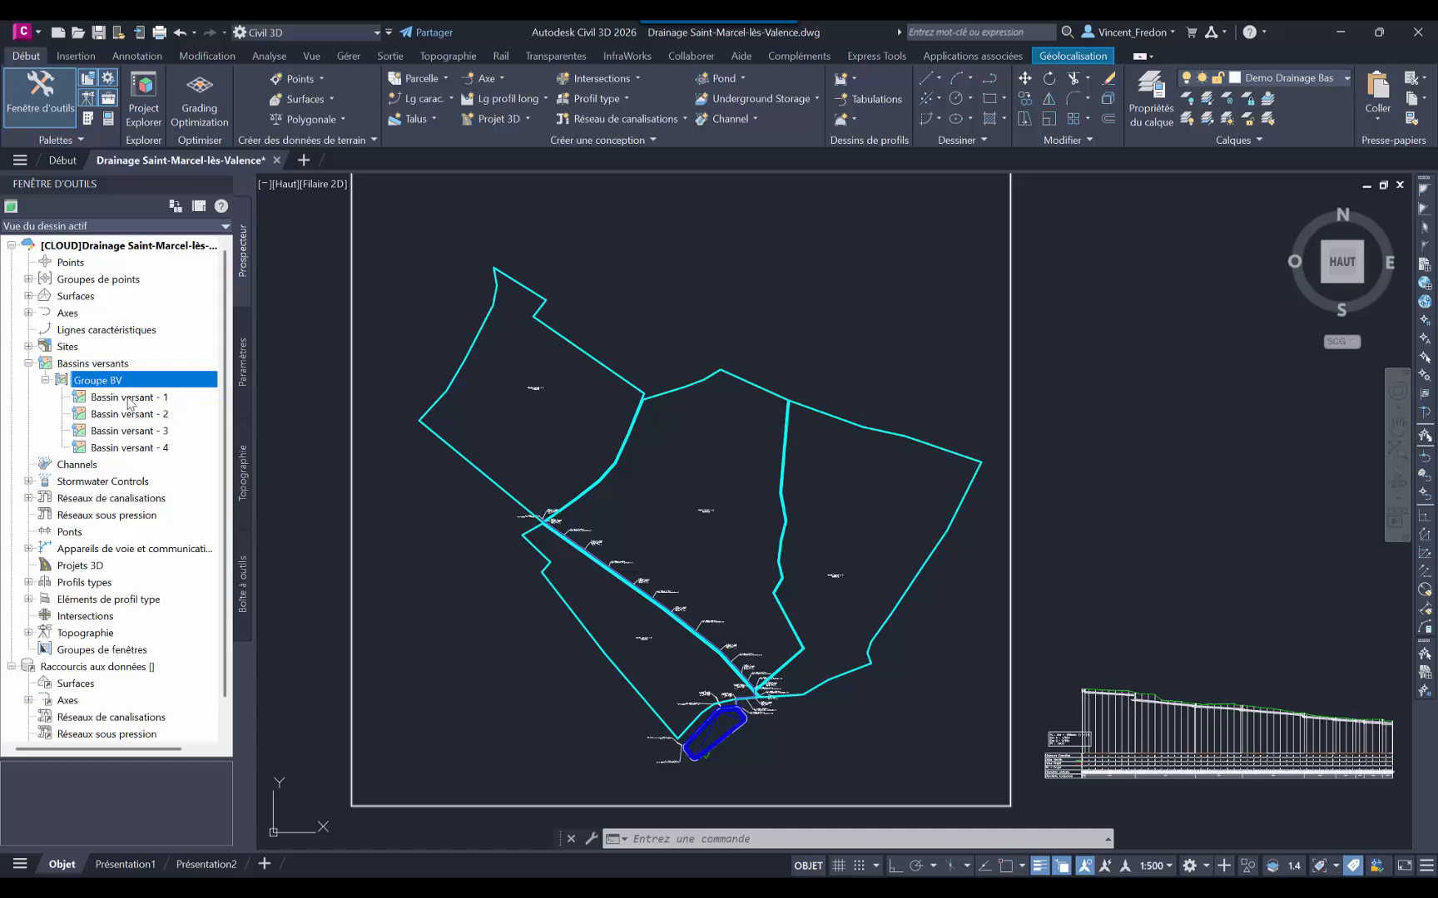
right_click(129, 403)
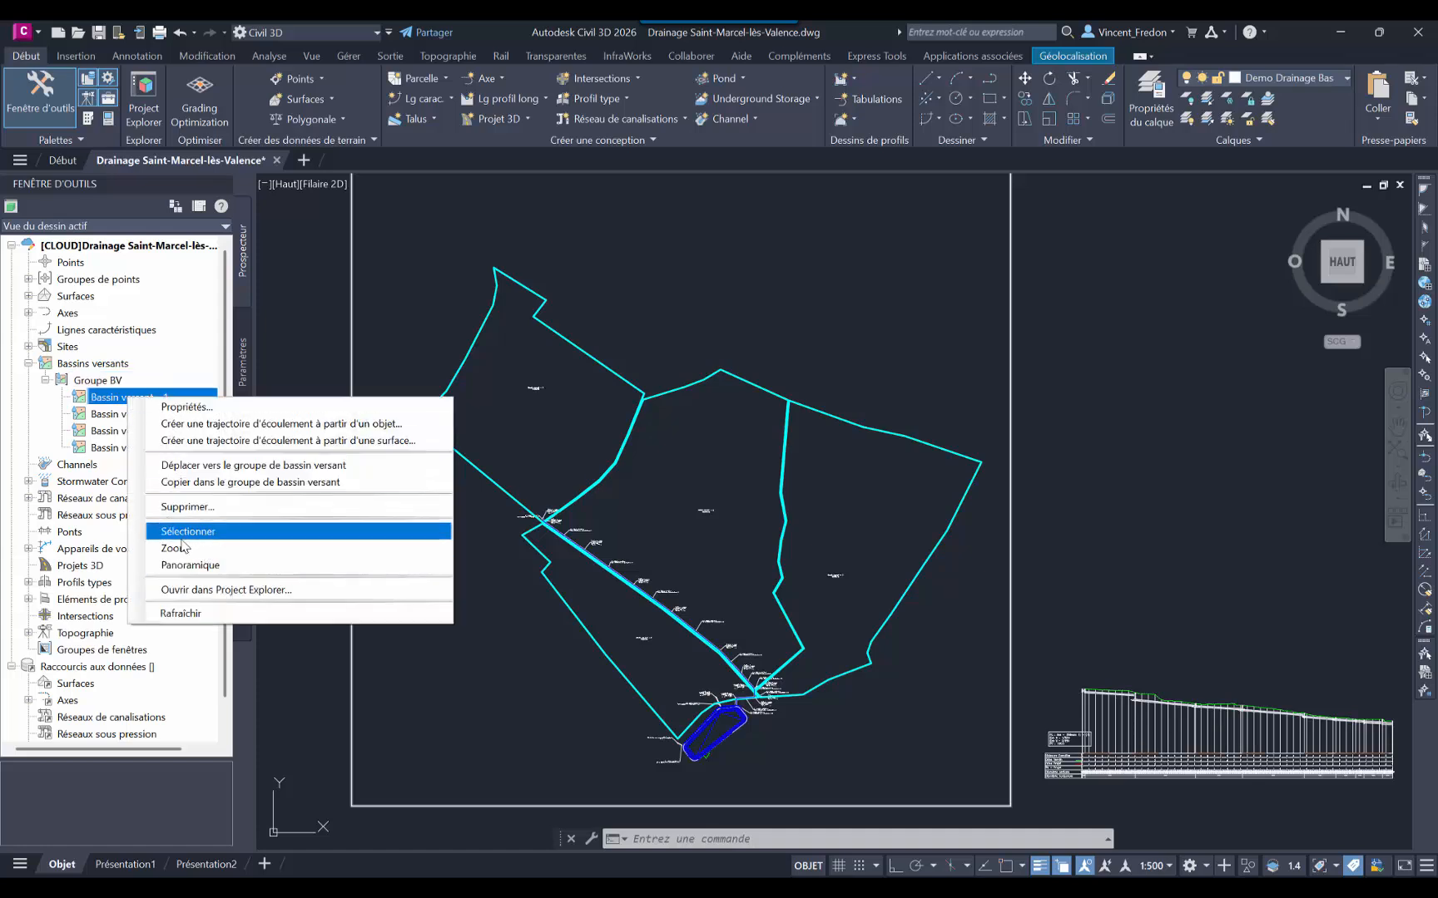
click(176, 548)
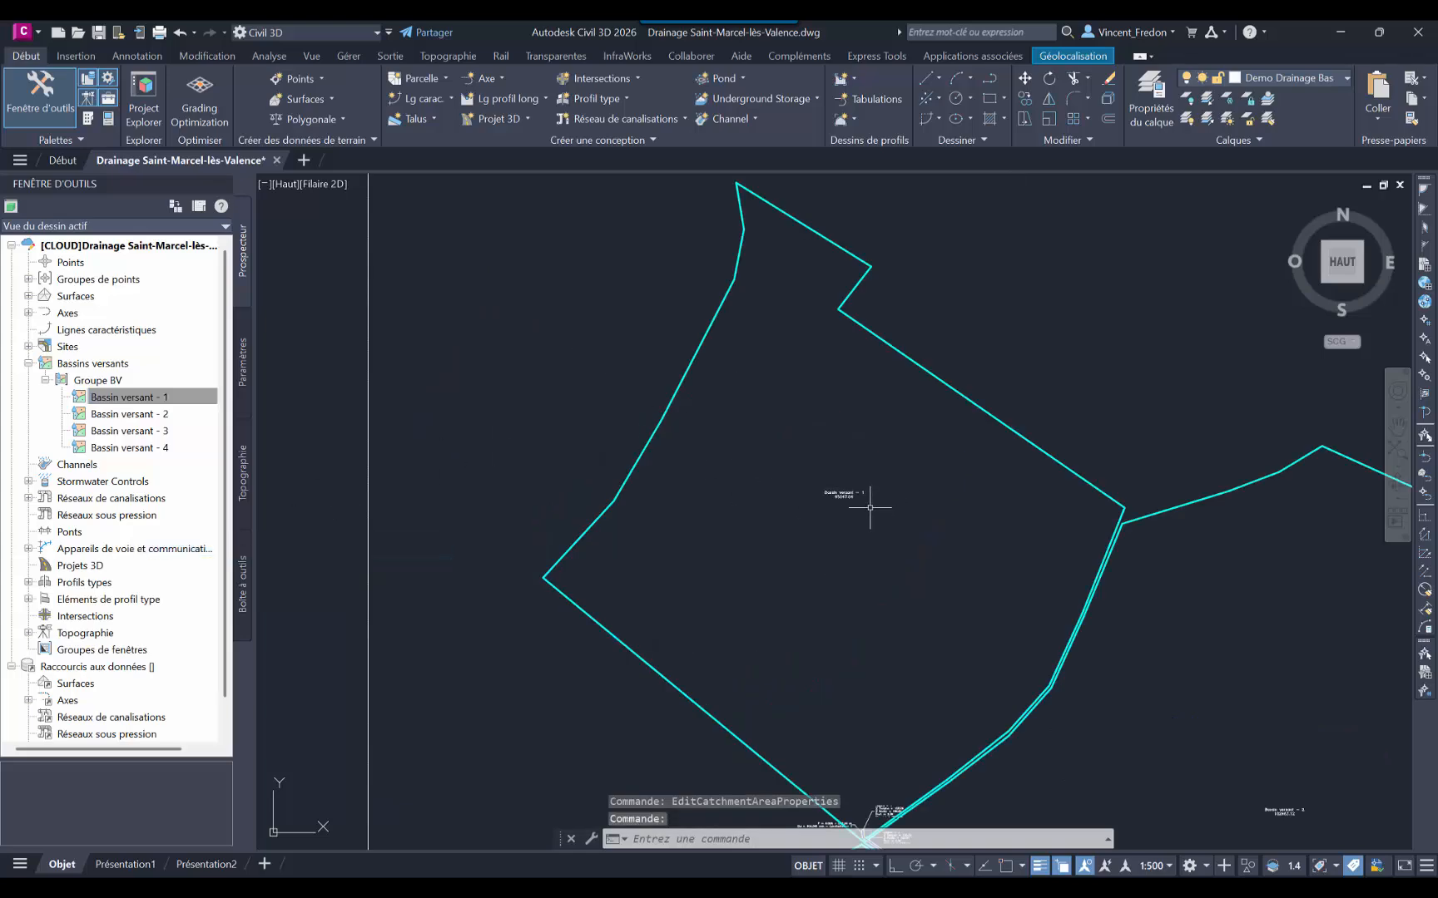
scroll(865, 501, up, 3)
scroll(860, 498, down, 5)
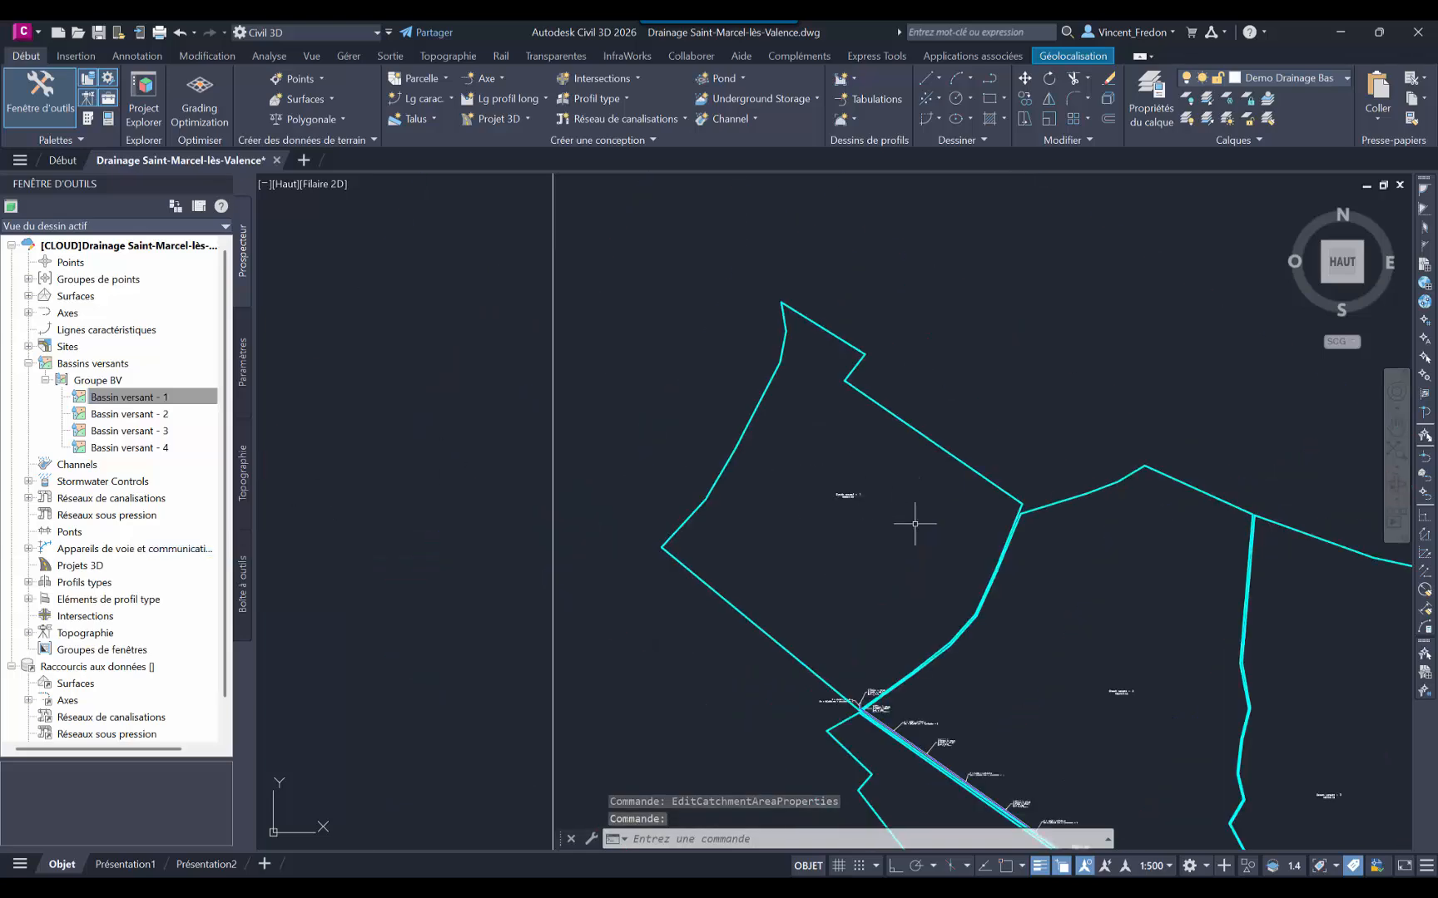
scroll(546, 330, down, 3)
middle_drag(587, 321, 590, 351)
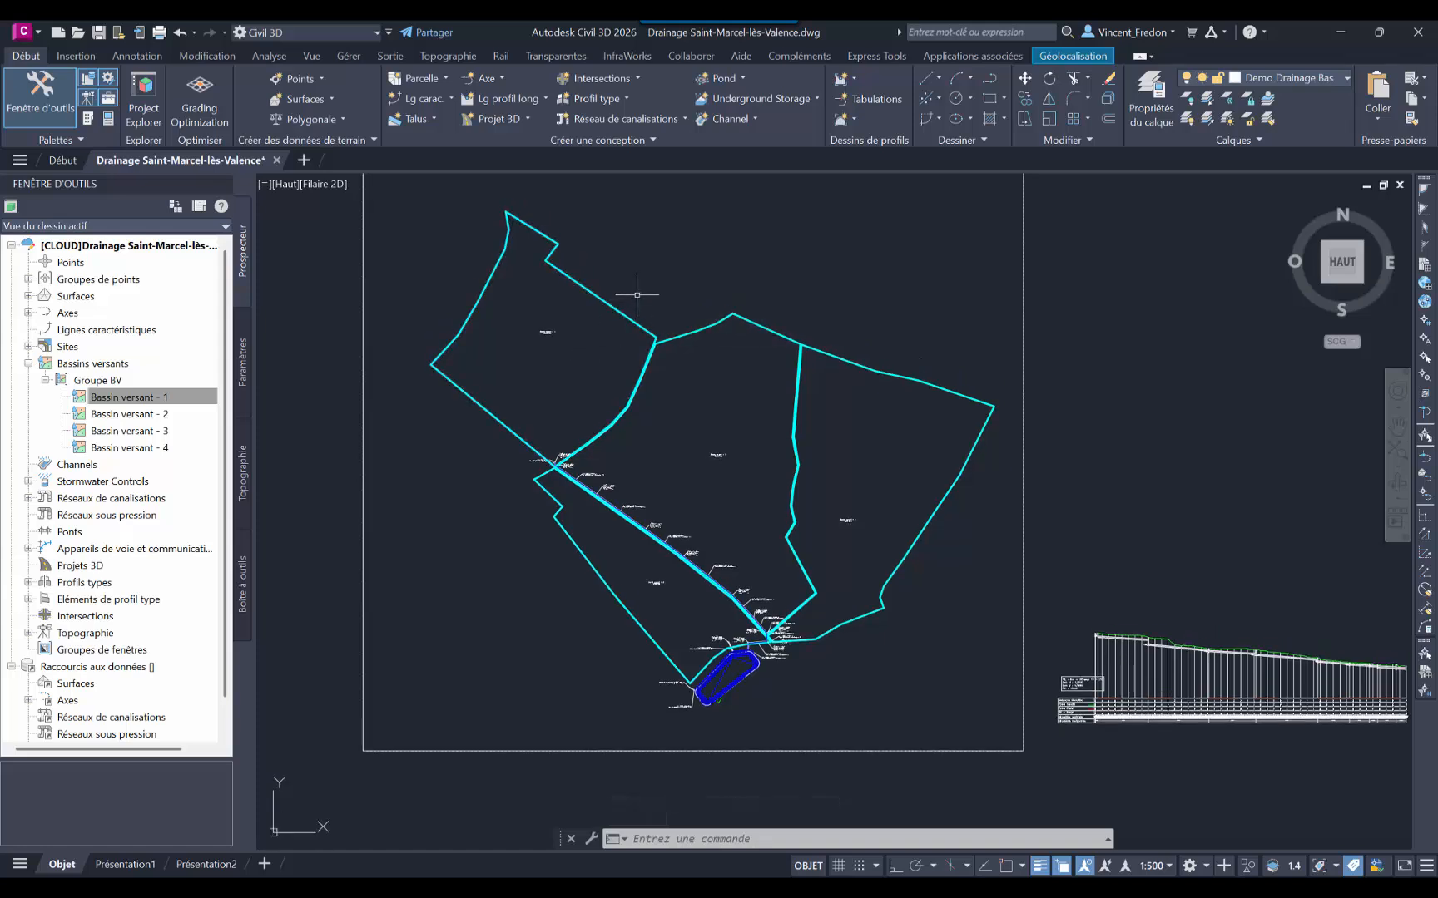
Step: Review the properties of Bassin versant - 1, including its general values, the selectable reference manholes and the runoff settings
click(586, 288)
right_click(617, 271)
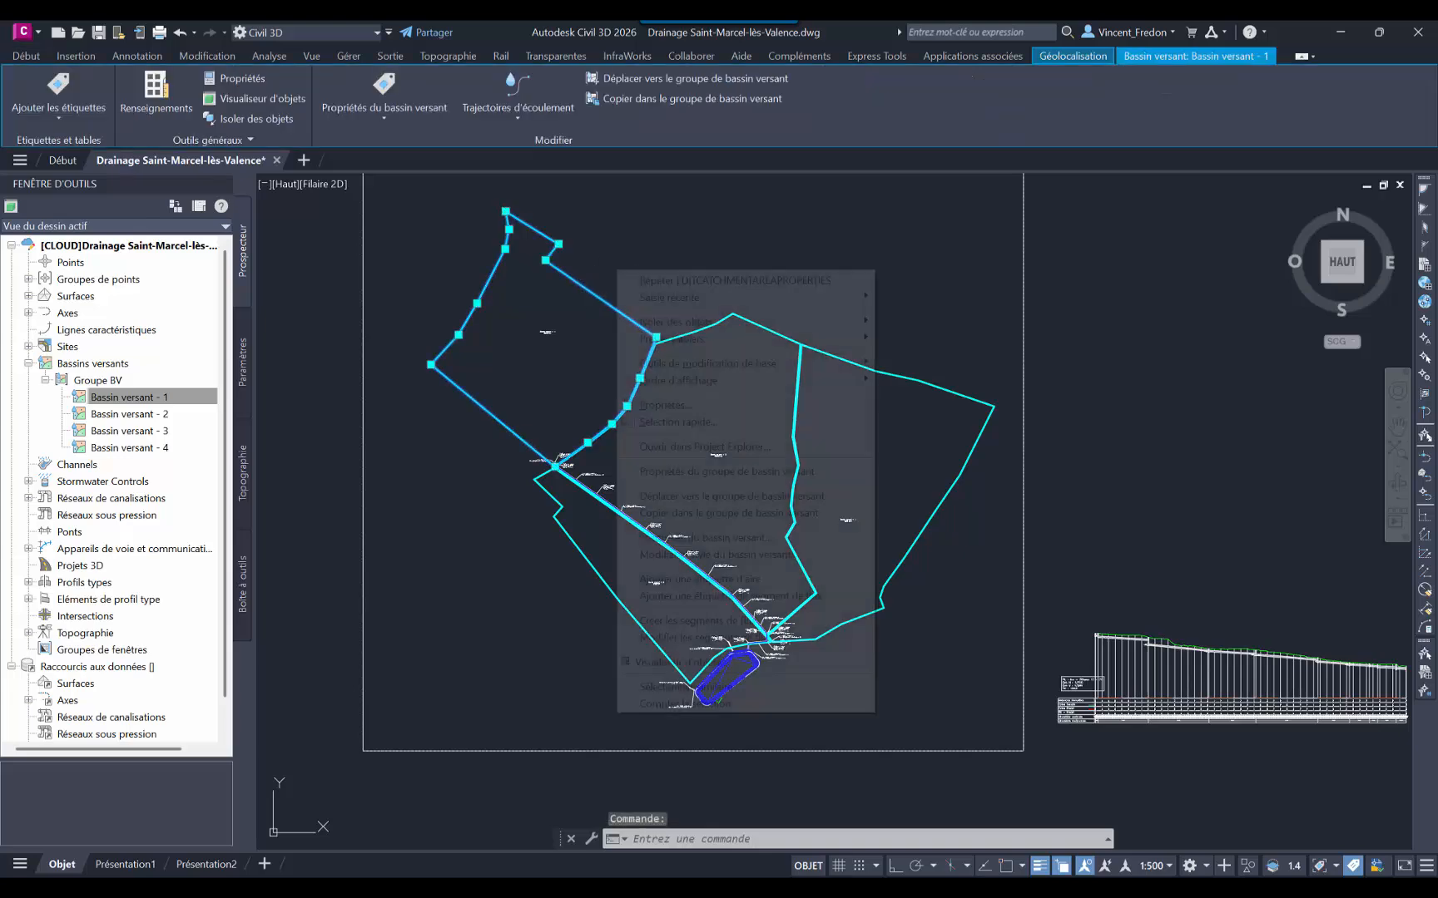
click(711, 540)
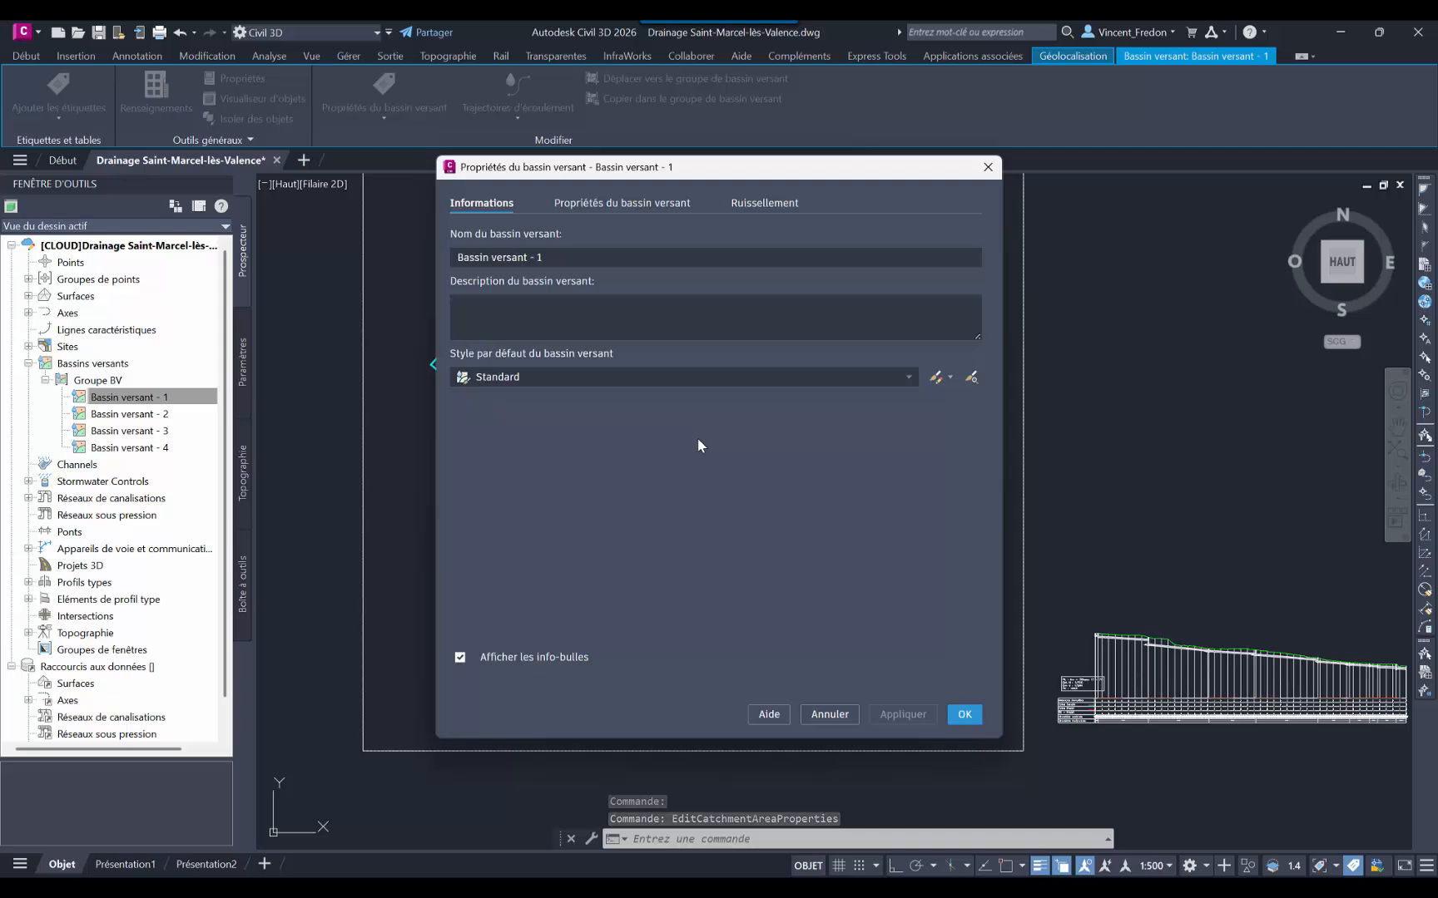
click(624, 204)
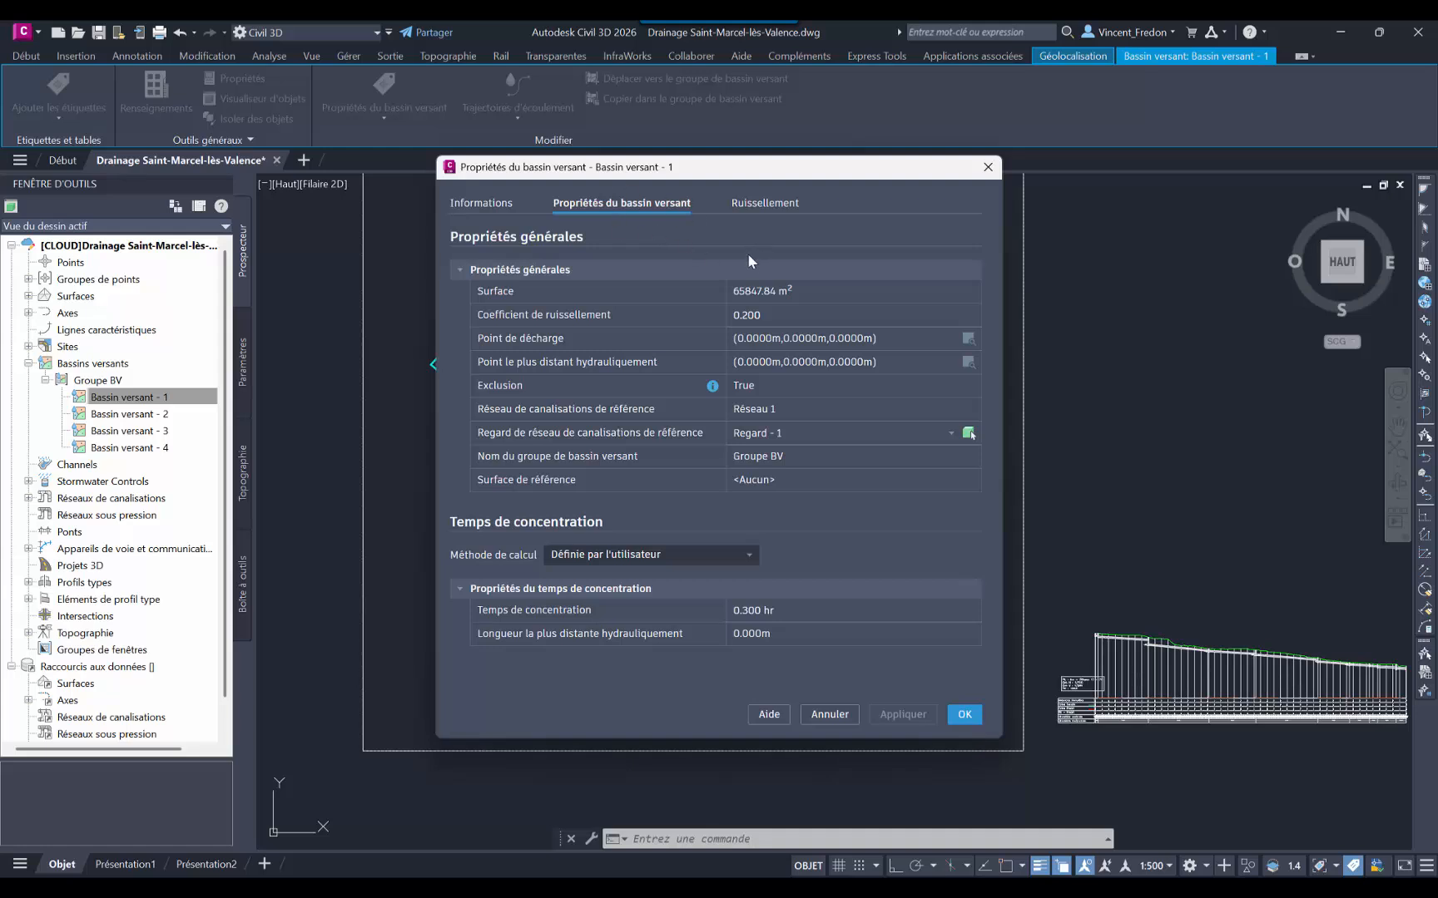
click(773, 316)
click(950, 436)
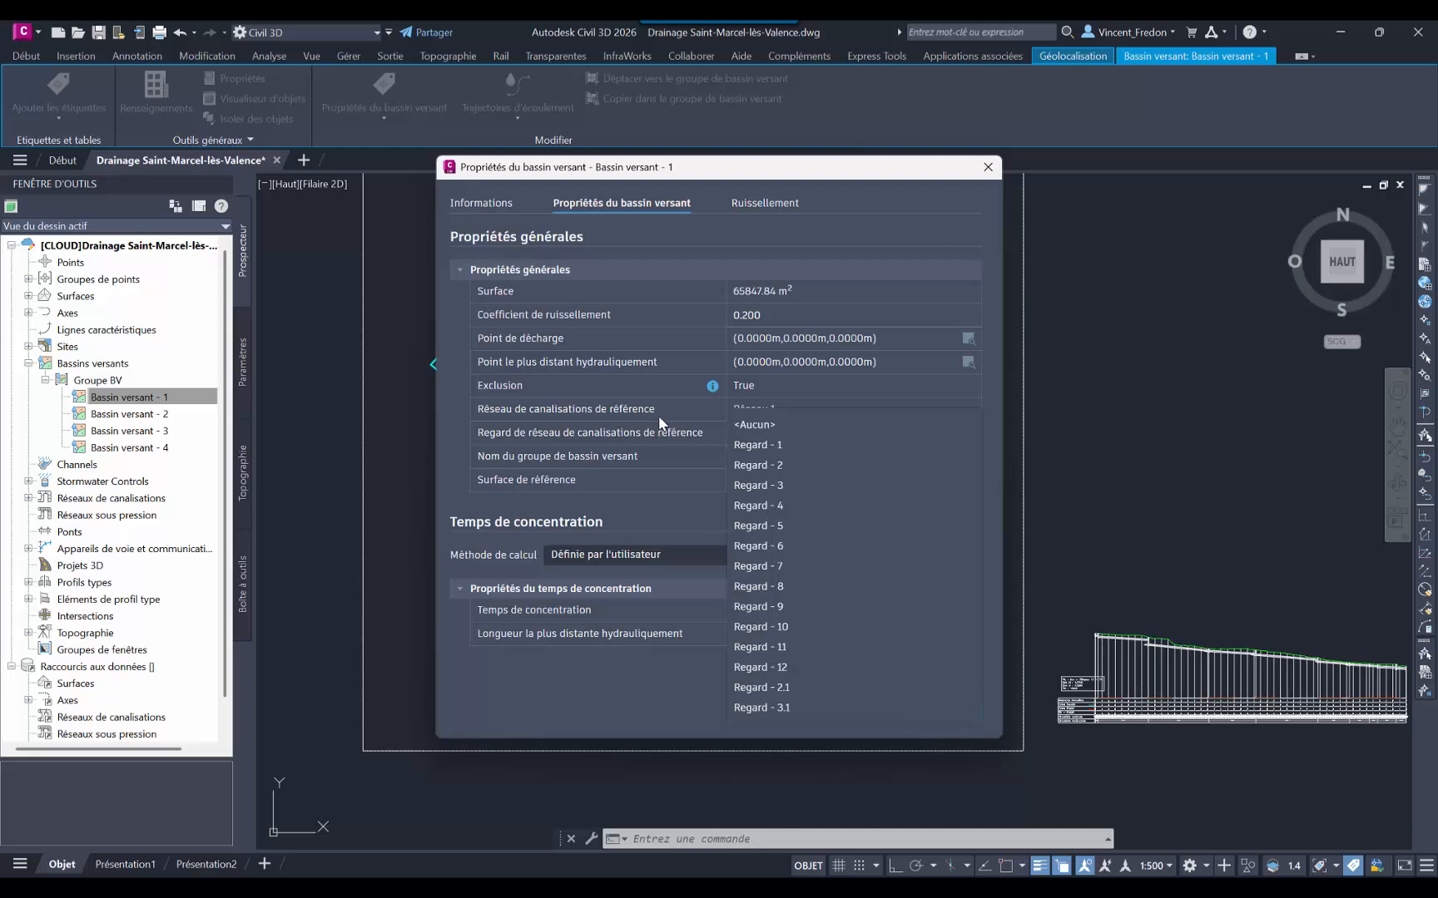
click(633, 431)
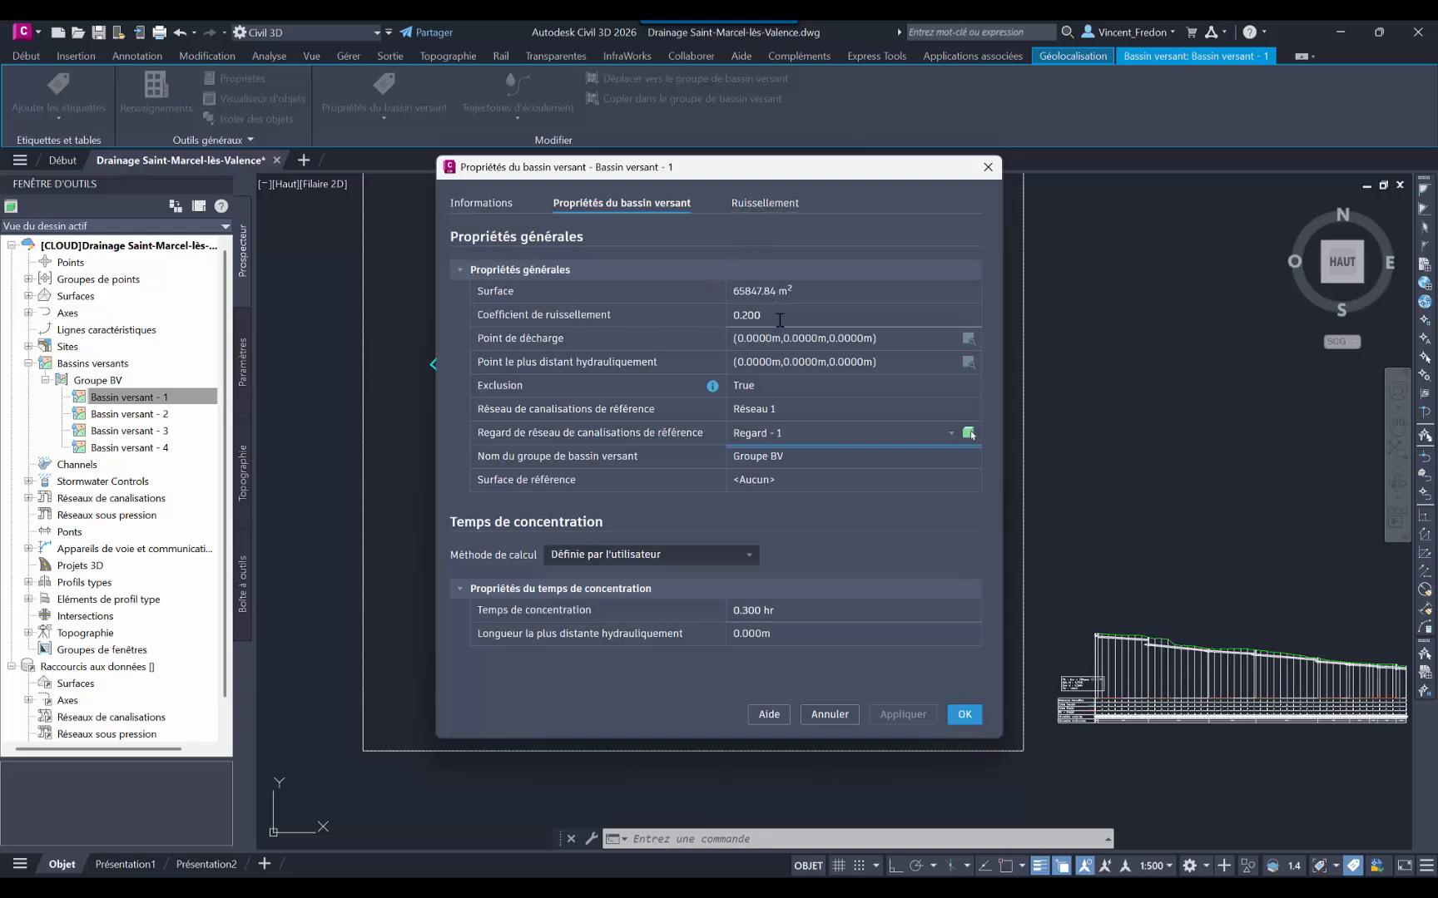
click(773, 205)
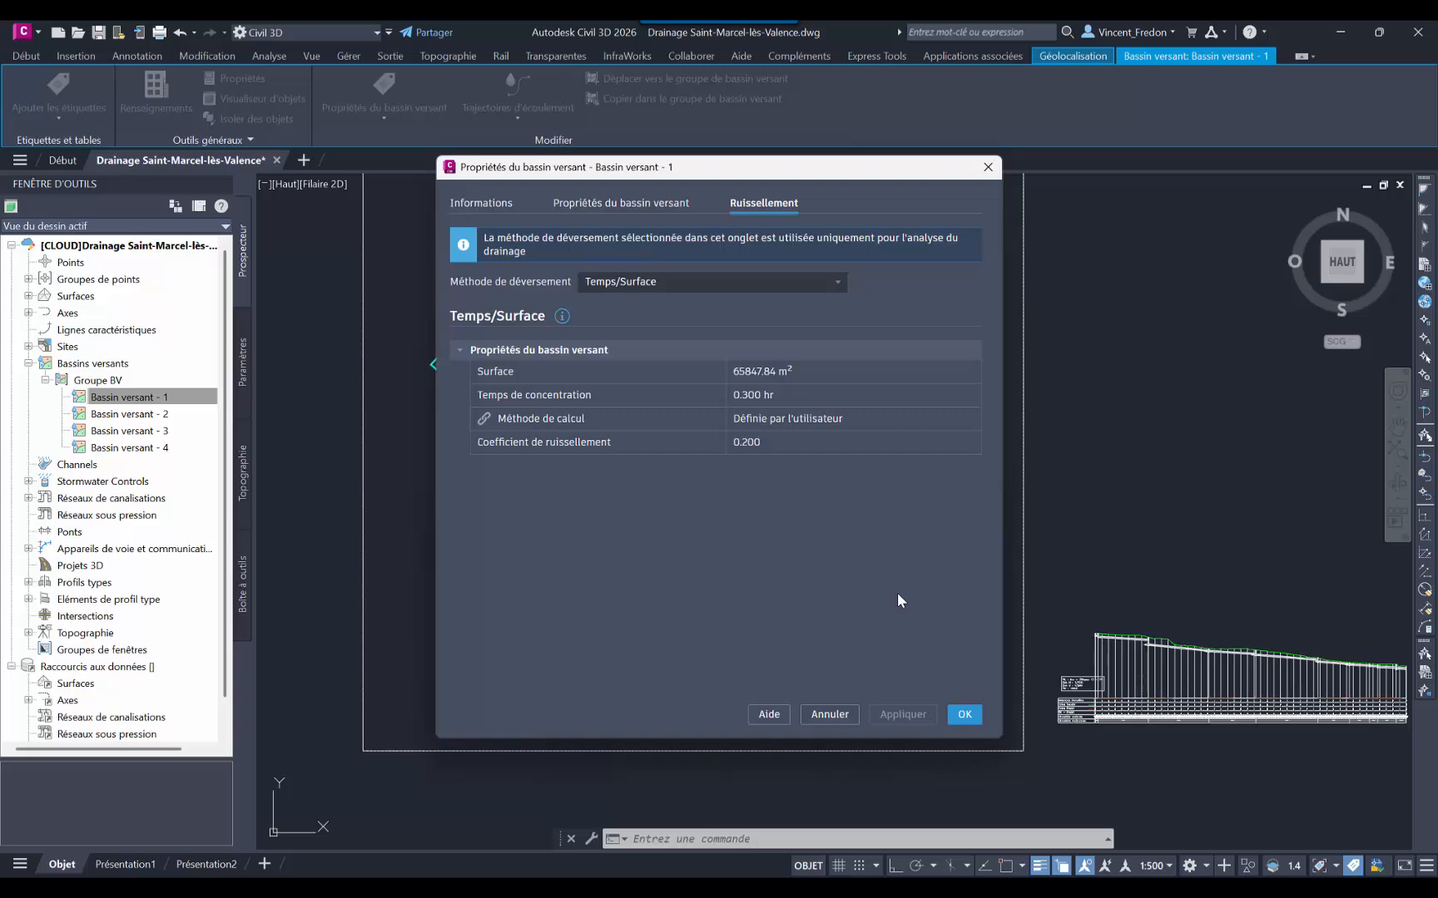
click(964, 716)
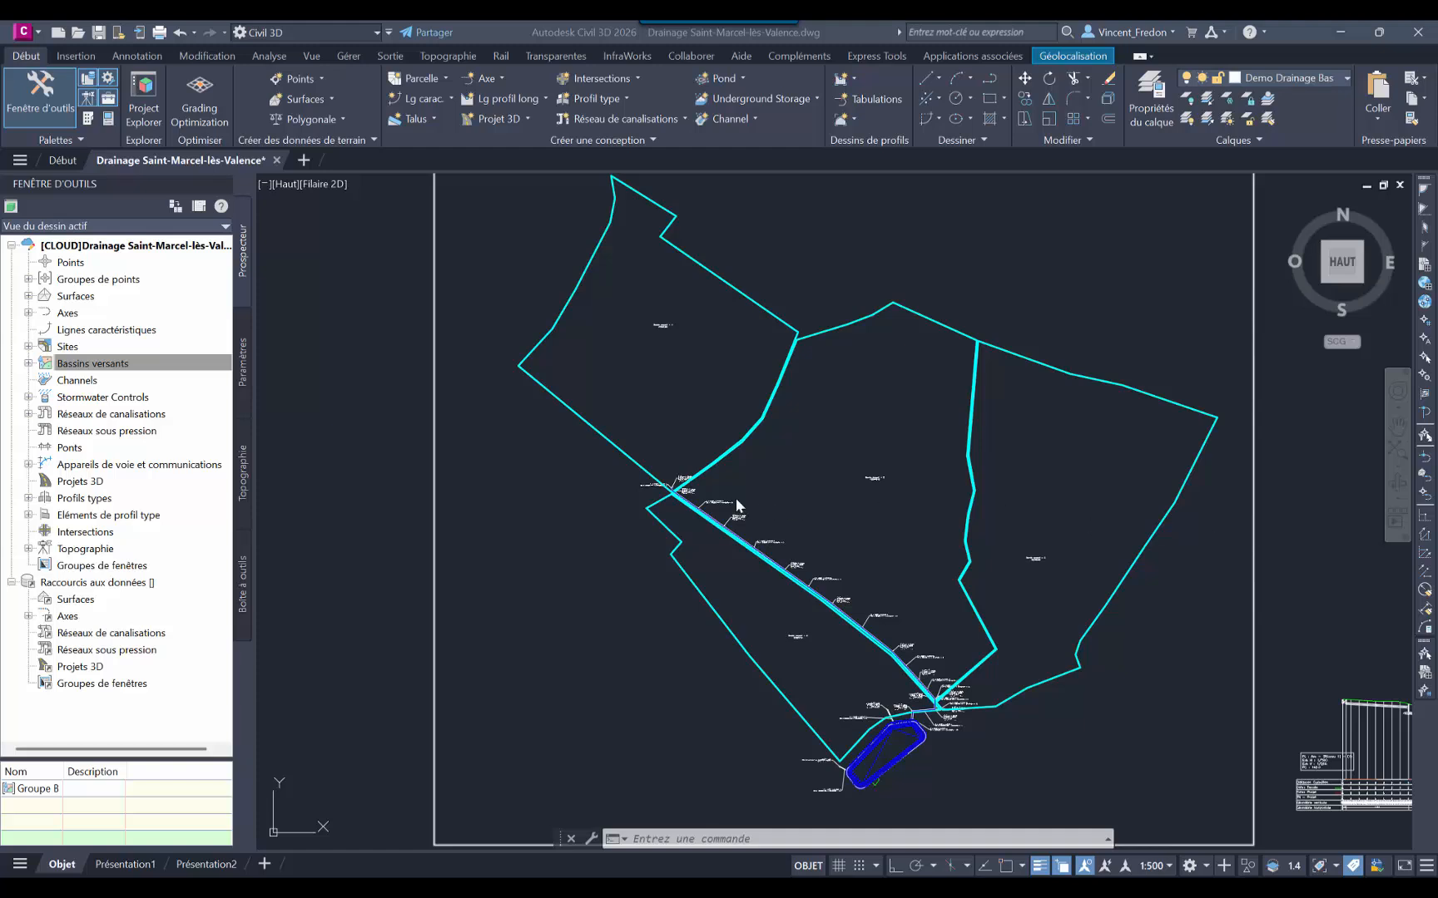
Step: List the drawing's pipe networks, zoom to Réseau 1 and examine its route between the catchments down to the basin
click(26, 413)
click(27, 414)
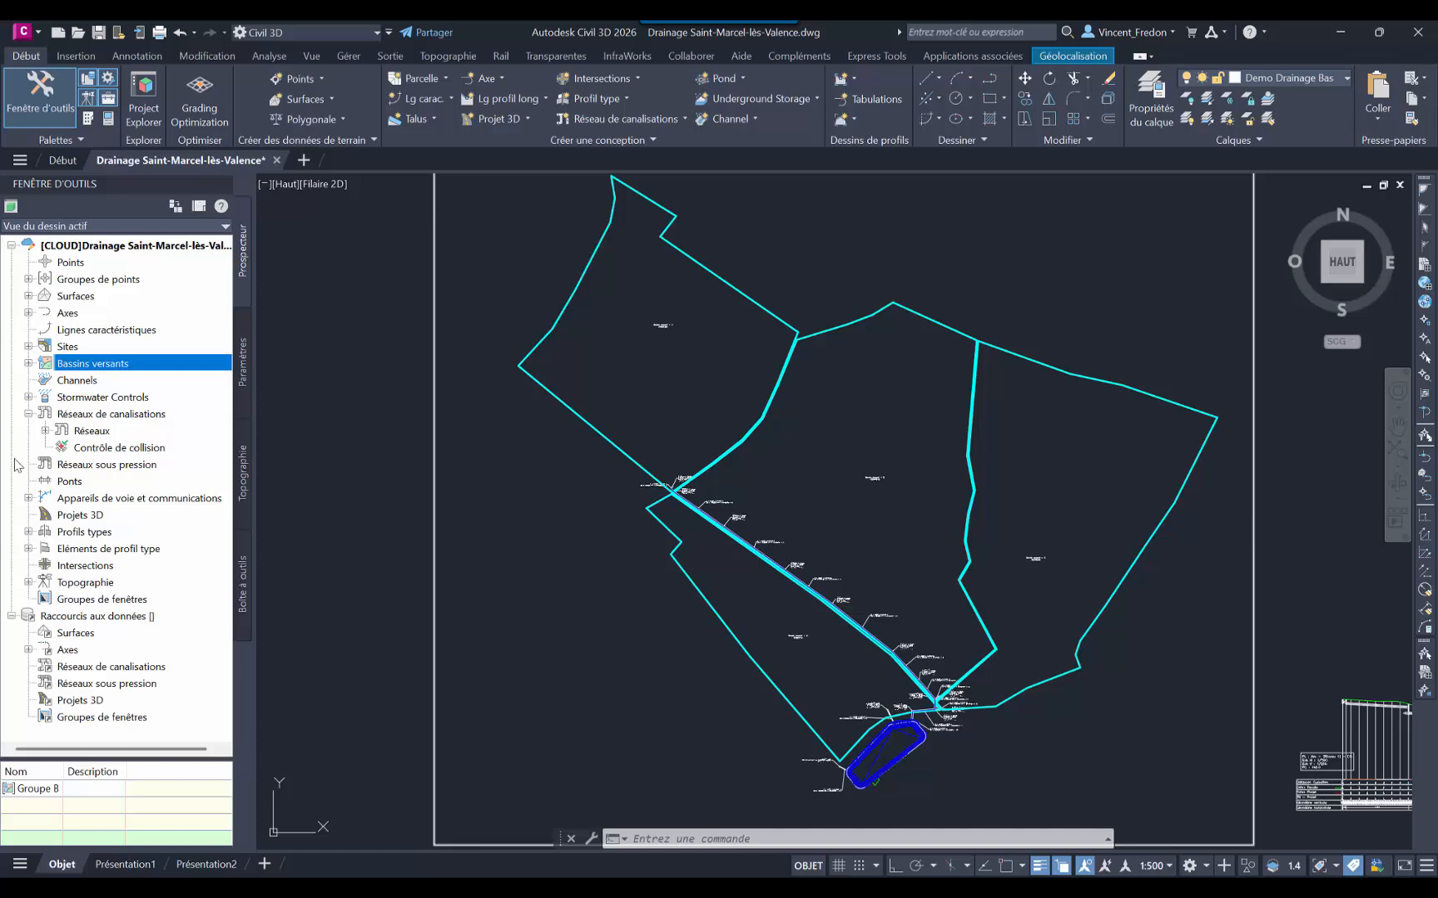
click(44, 430)
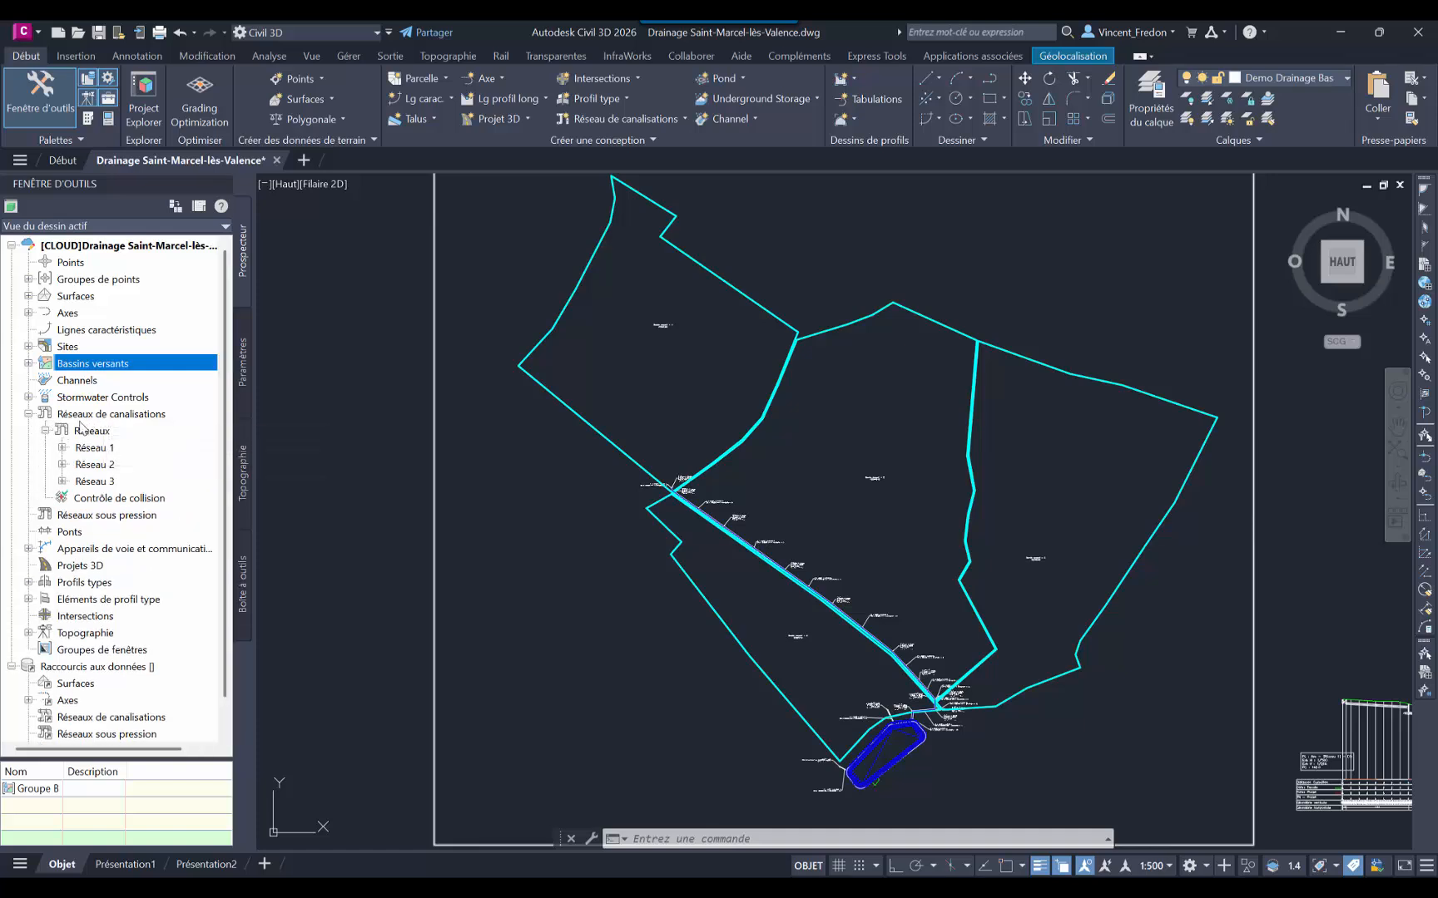
right_click(98, 450)
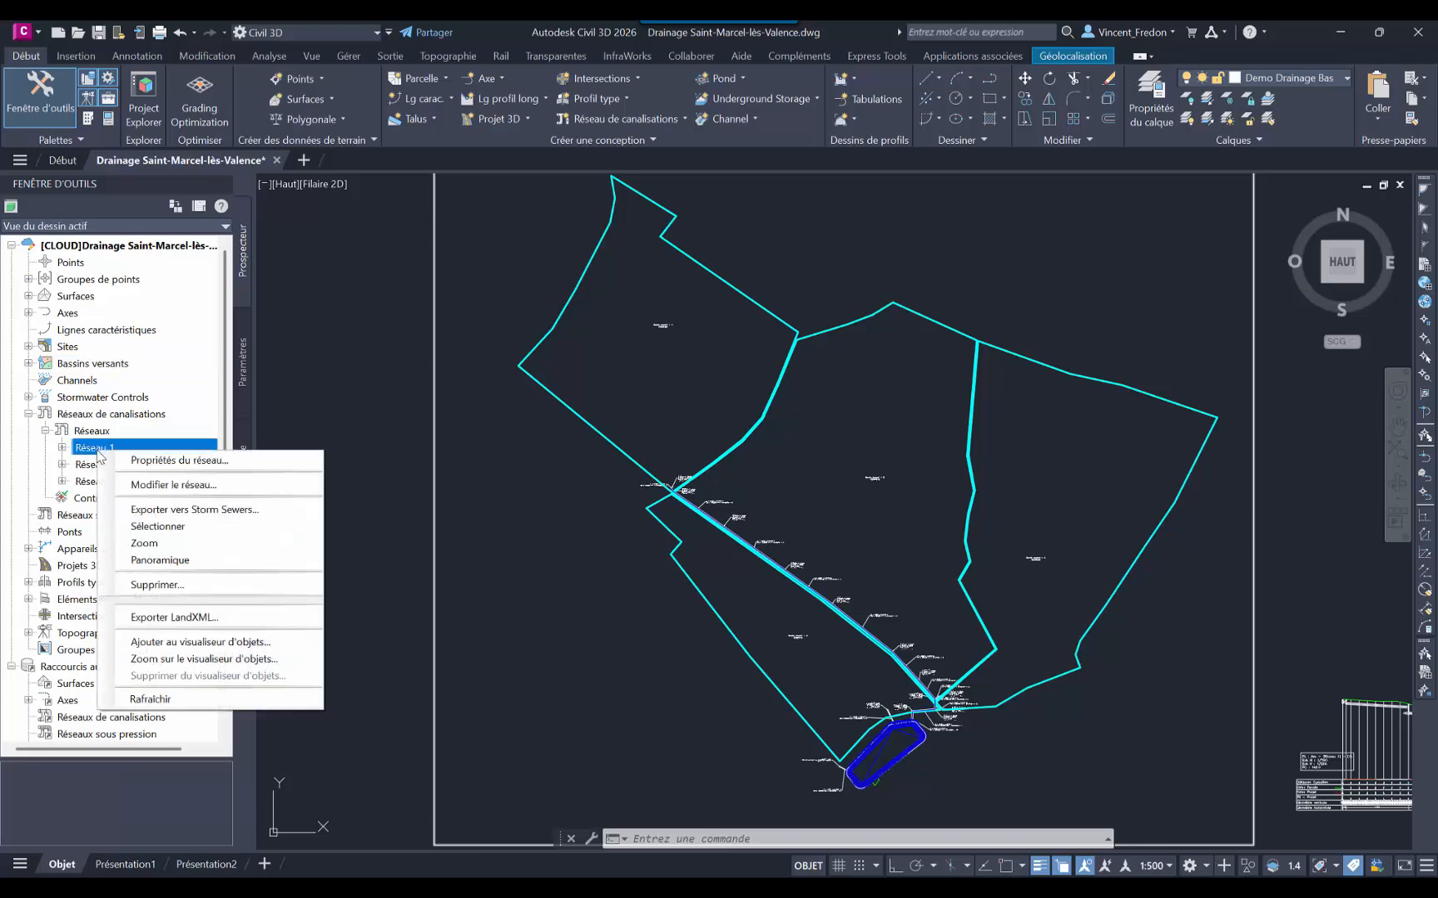
click(145, 543)
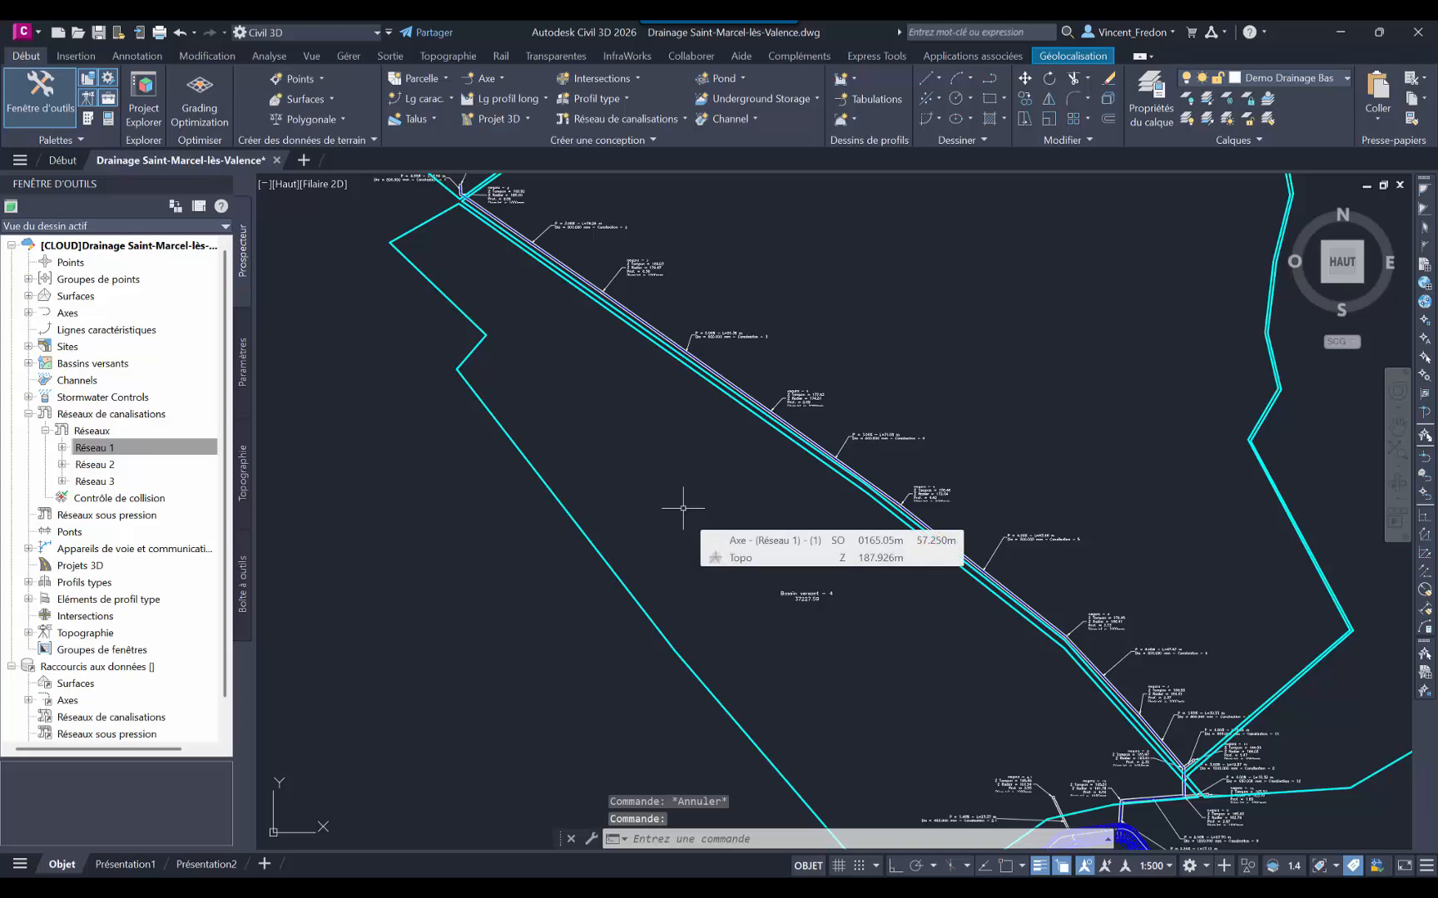
scroll(682, 507, down, 3)
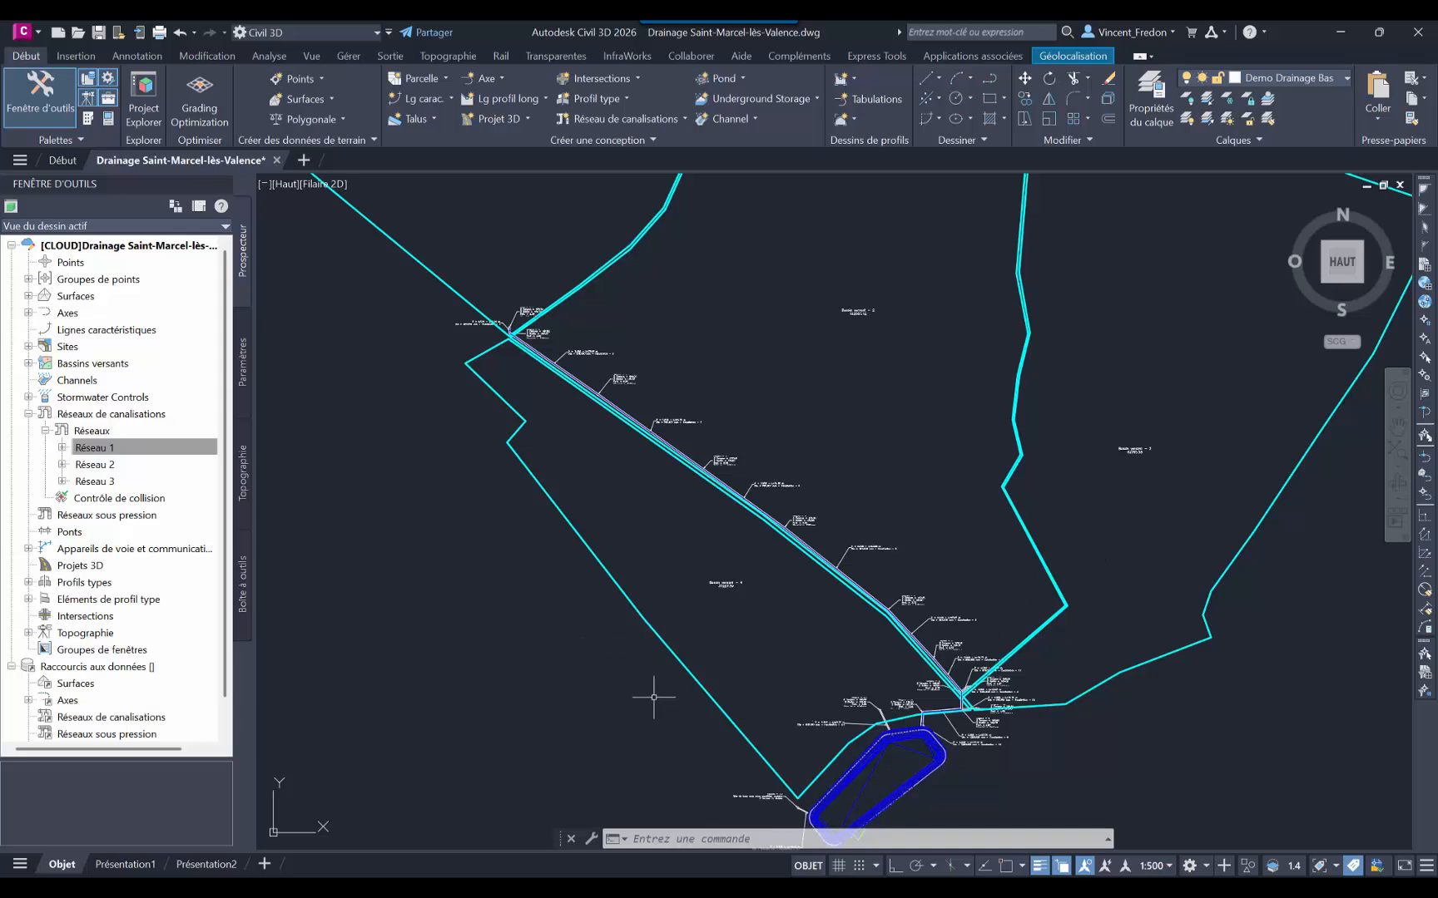
Step: Zoom to the Réseau 2 pipe network and examine where it connects to the basin
click(96, 464)
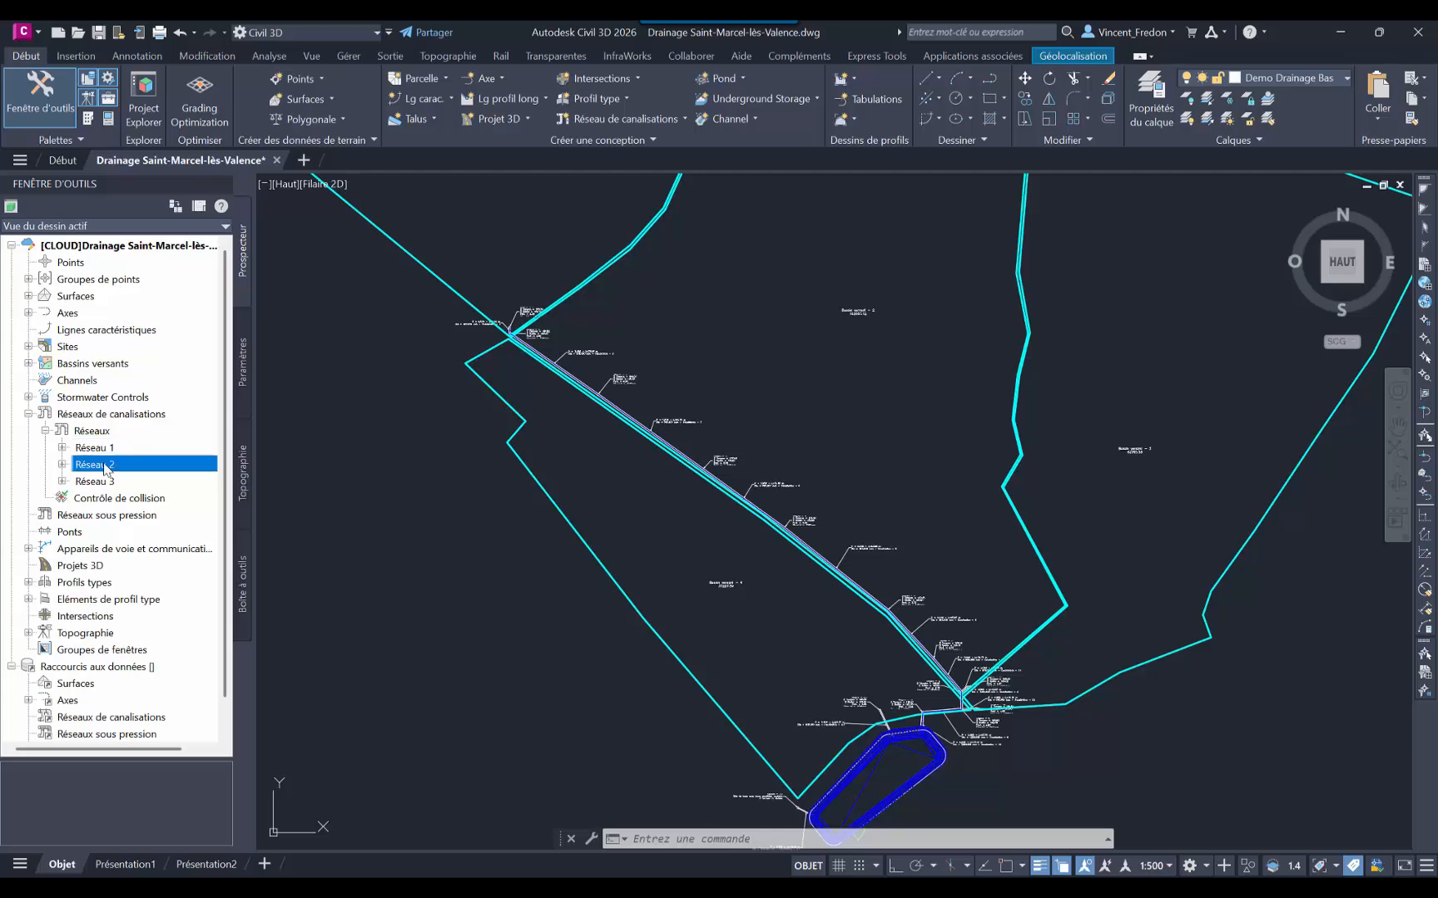
right_click(103, 464)
click(150, 556)
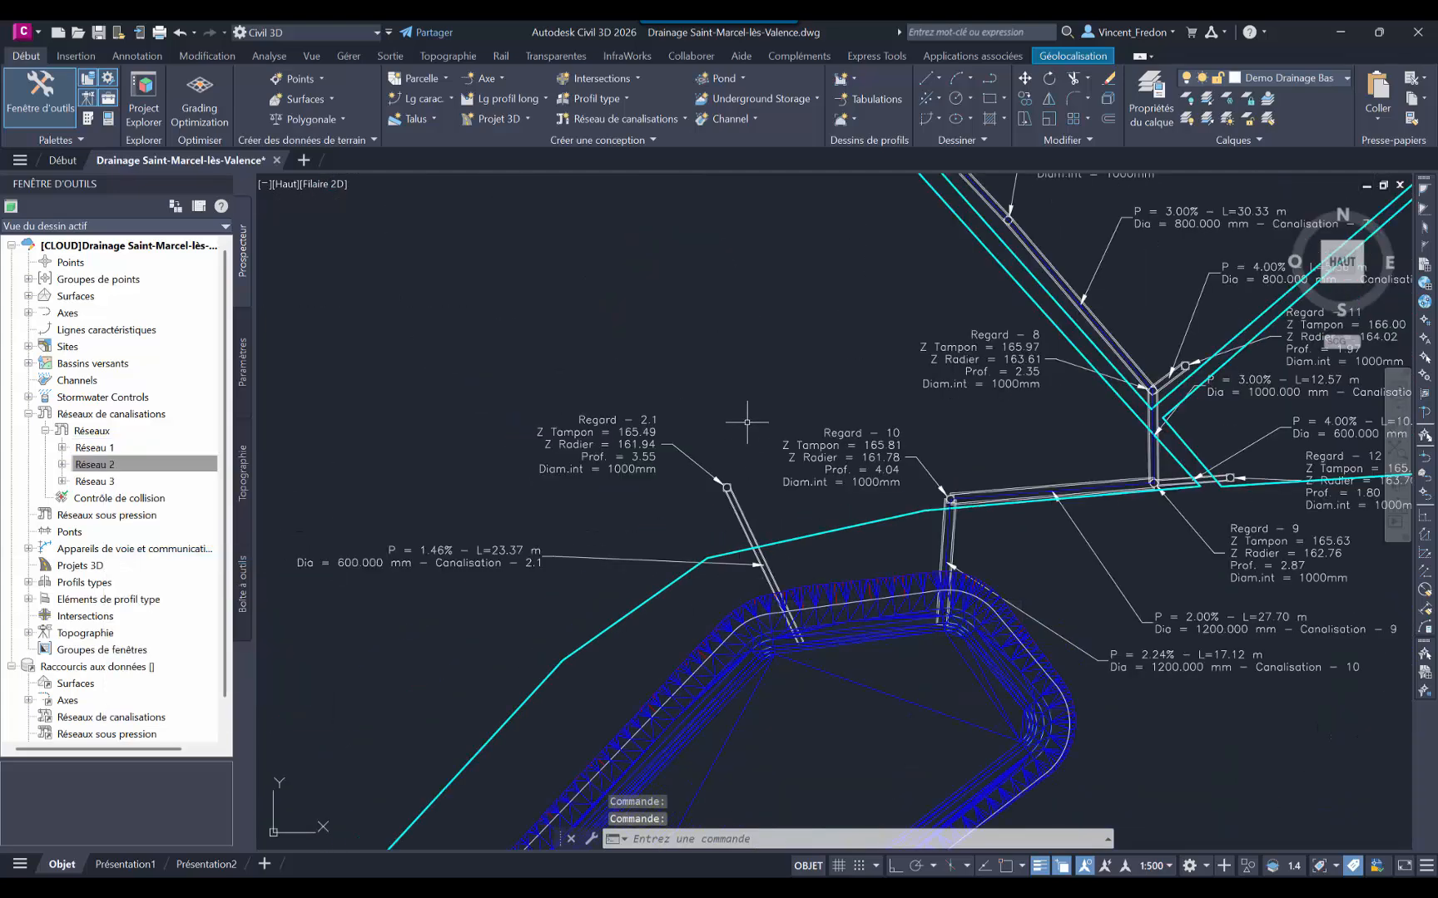
scroll(749, 400, down, 3)
scroll(761, 396, down, 1)
scroll(700, 353, down, 1)
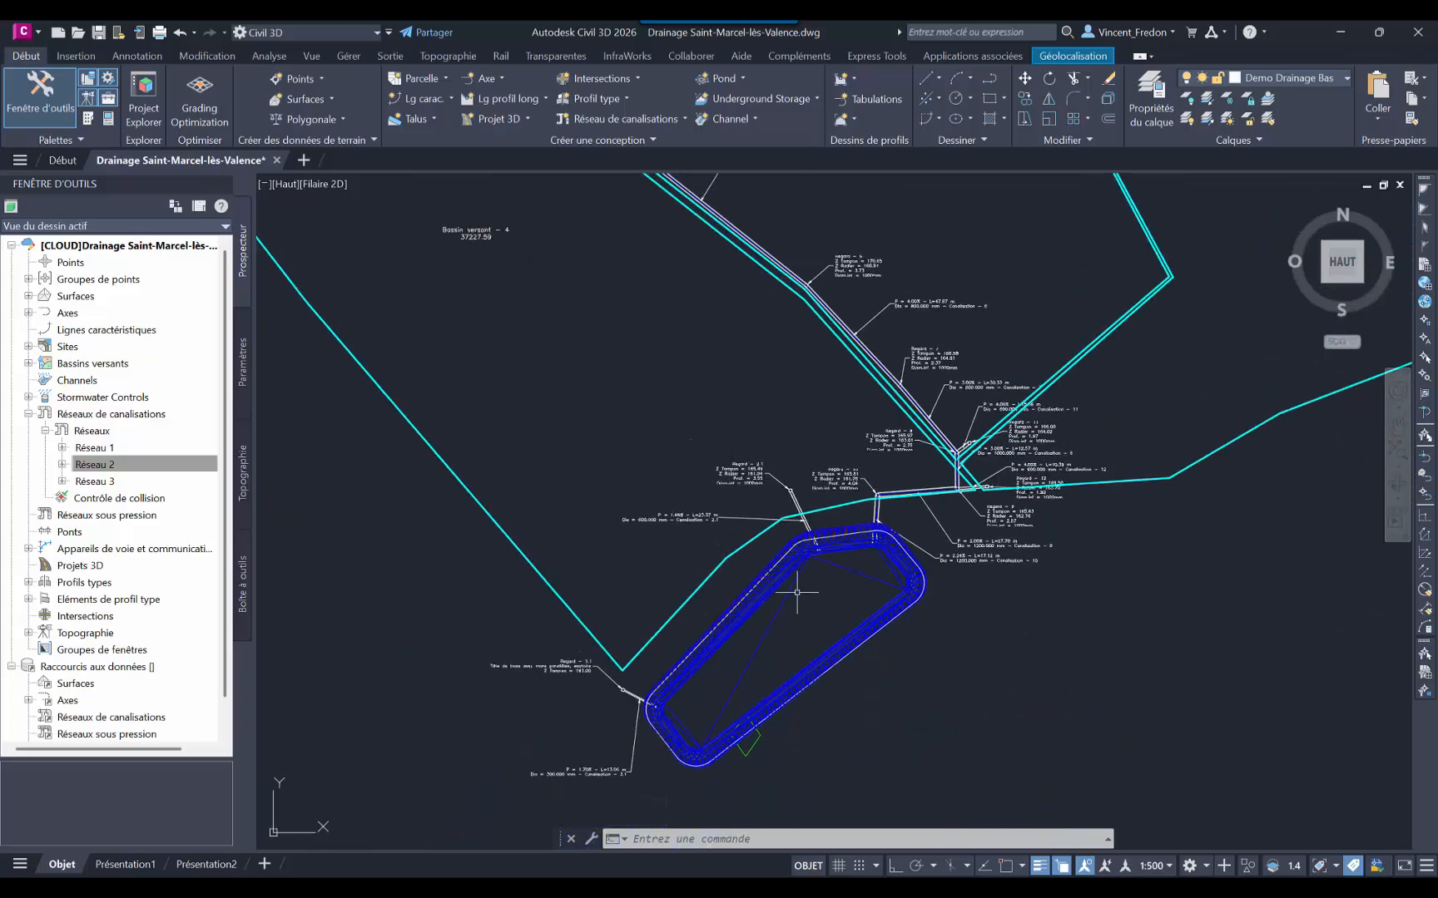
Step: Zoom to the Réseau 3 pipe network and examine its manhole and pipe at the basin's outlet
right_click(98, 482)
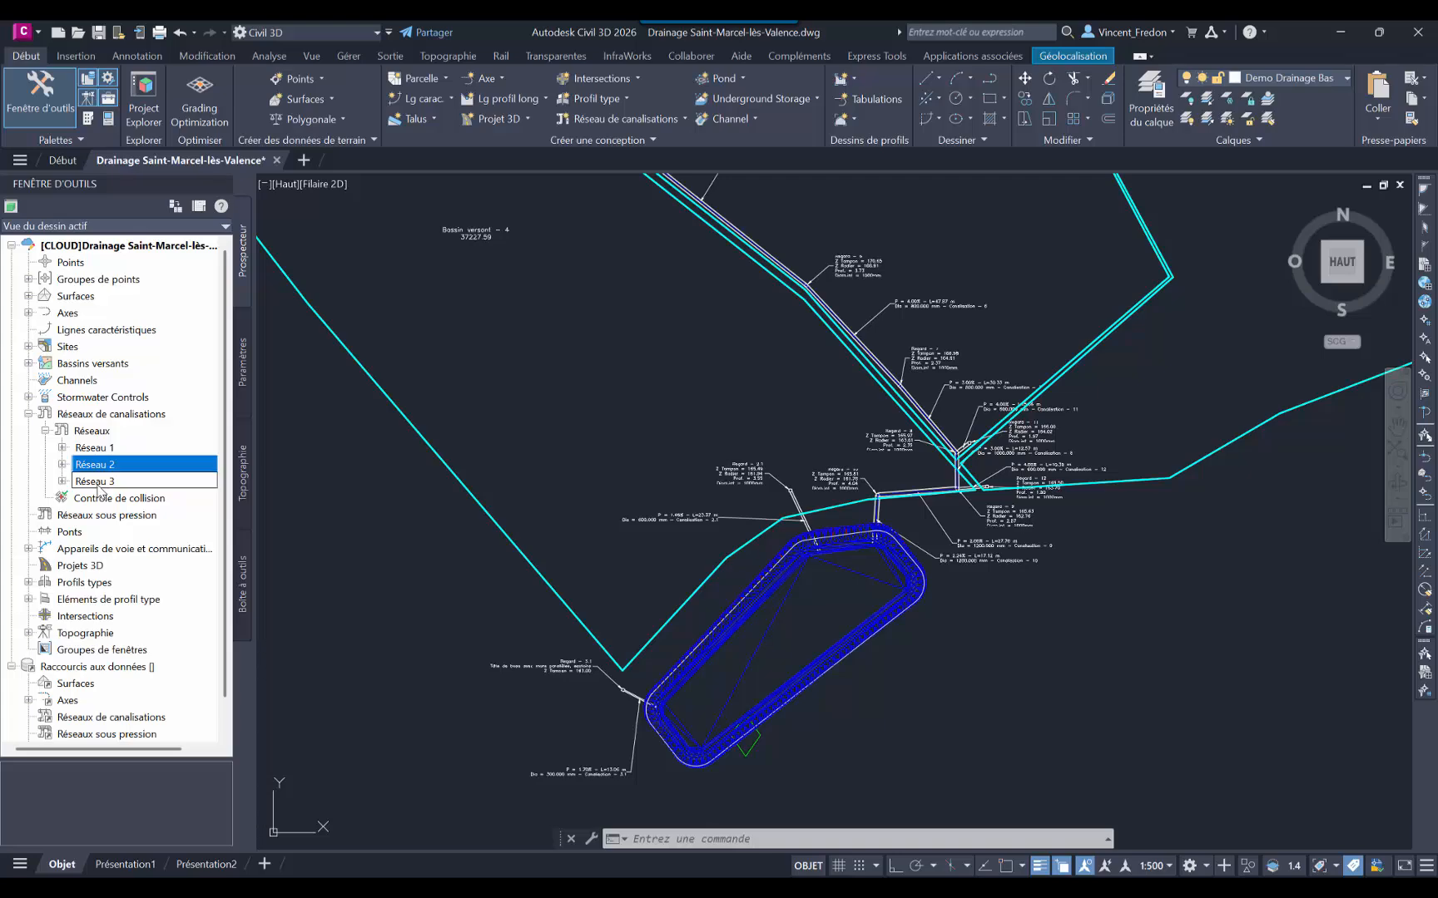
click(145, 577)
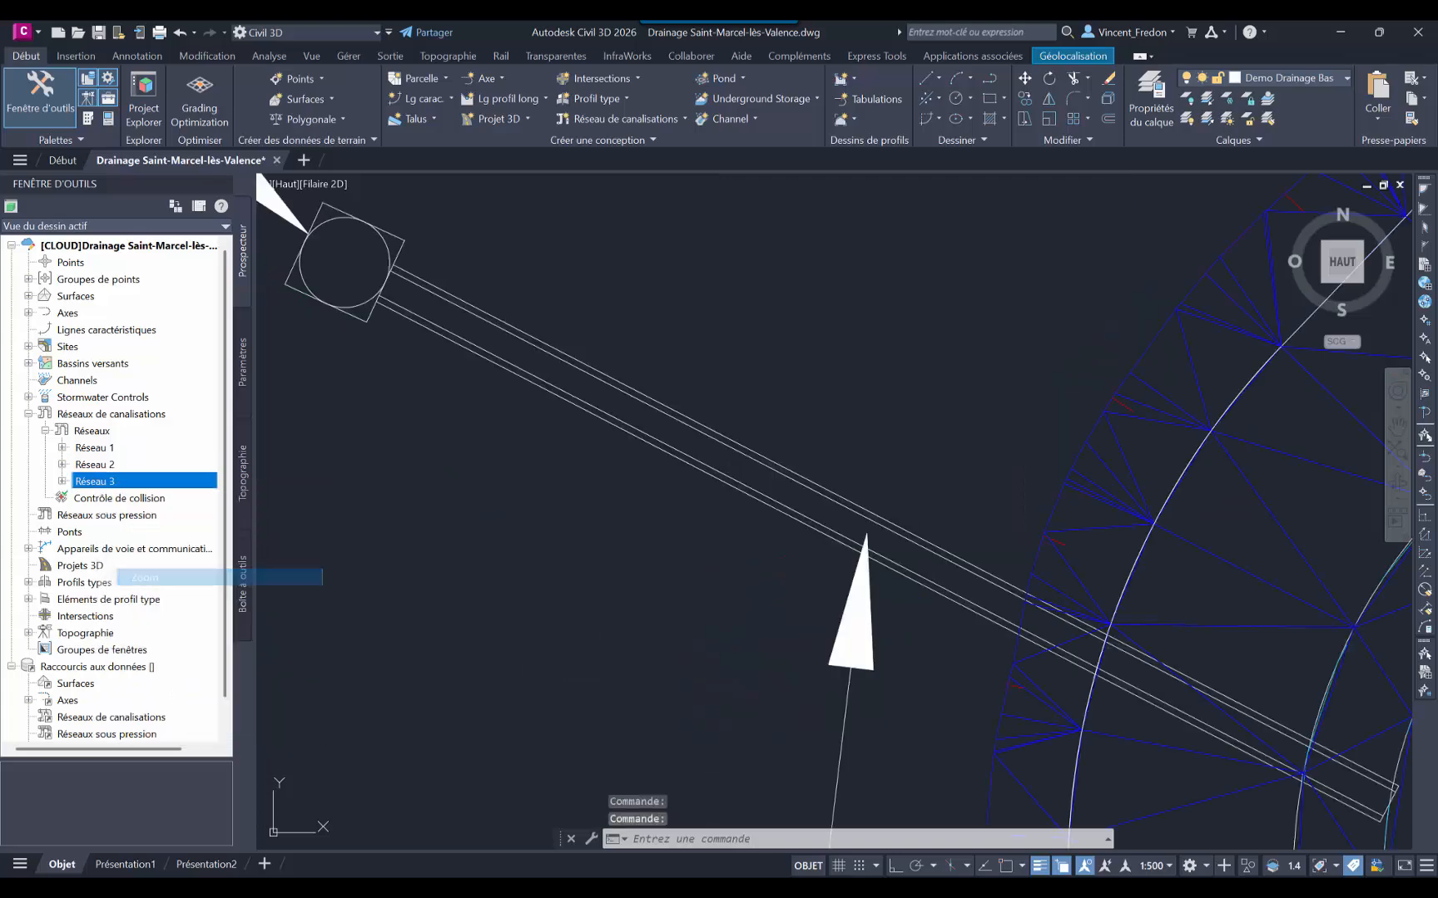
scroll(668, 607, down, 4)
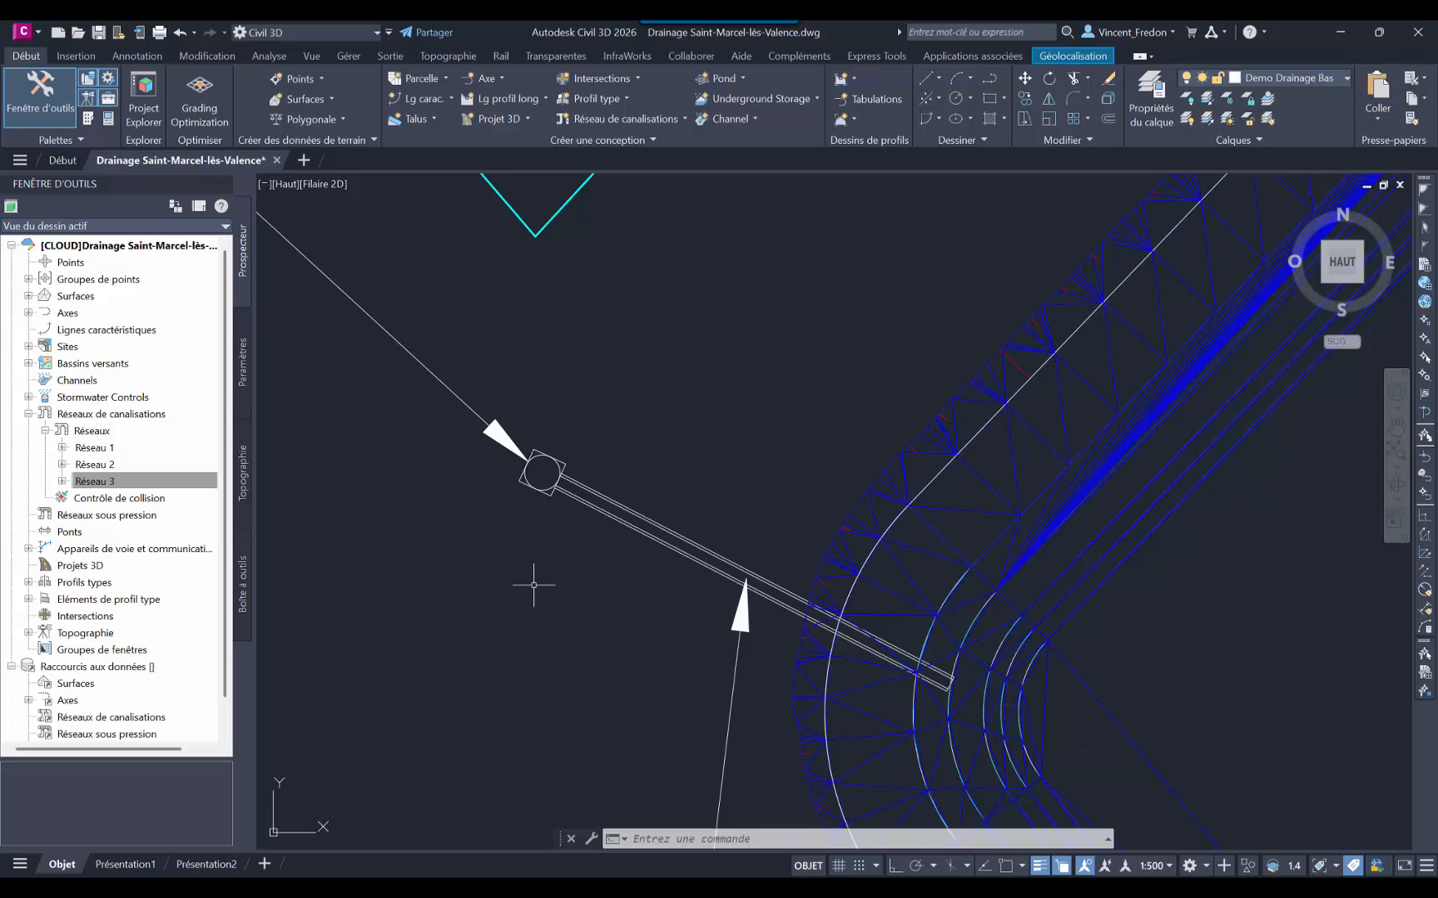
scroll(538, 584, down, 5)
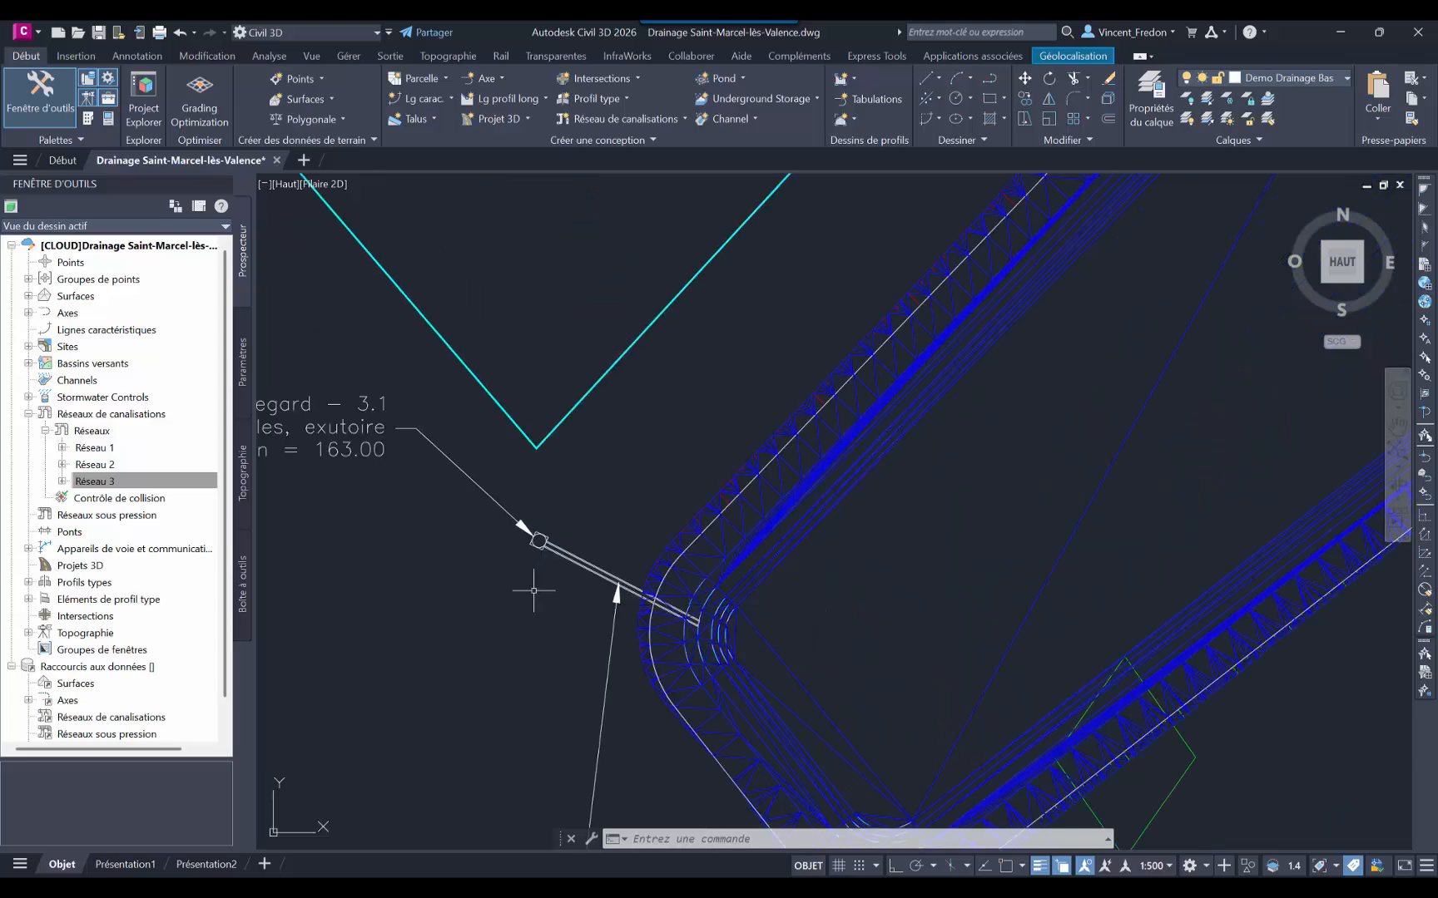
scroll(503, 616, down, 6)
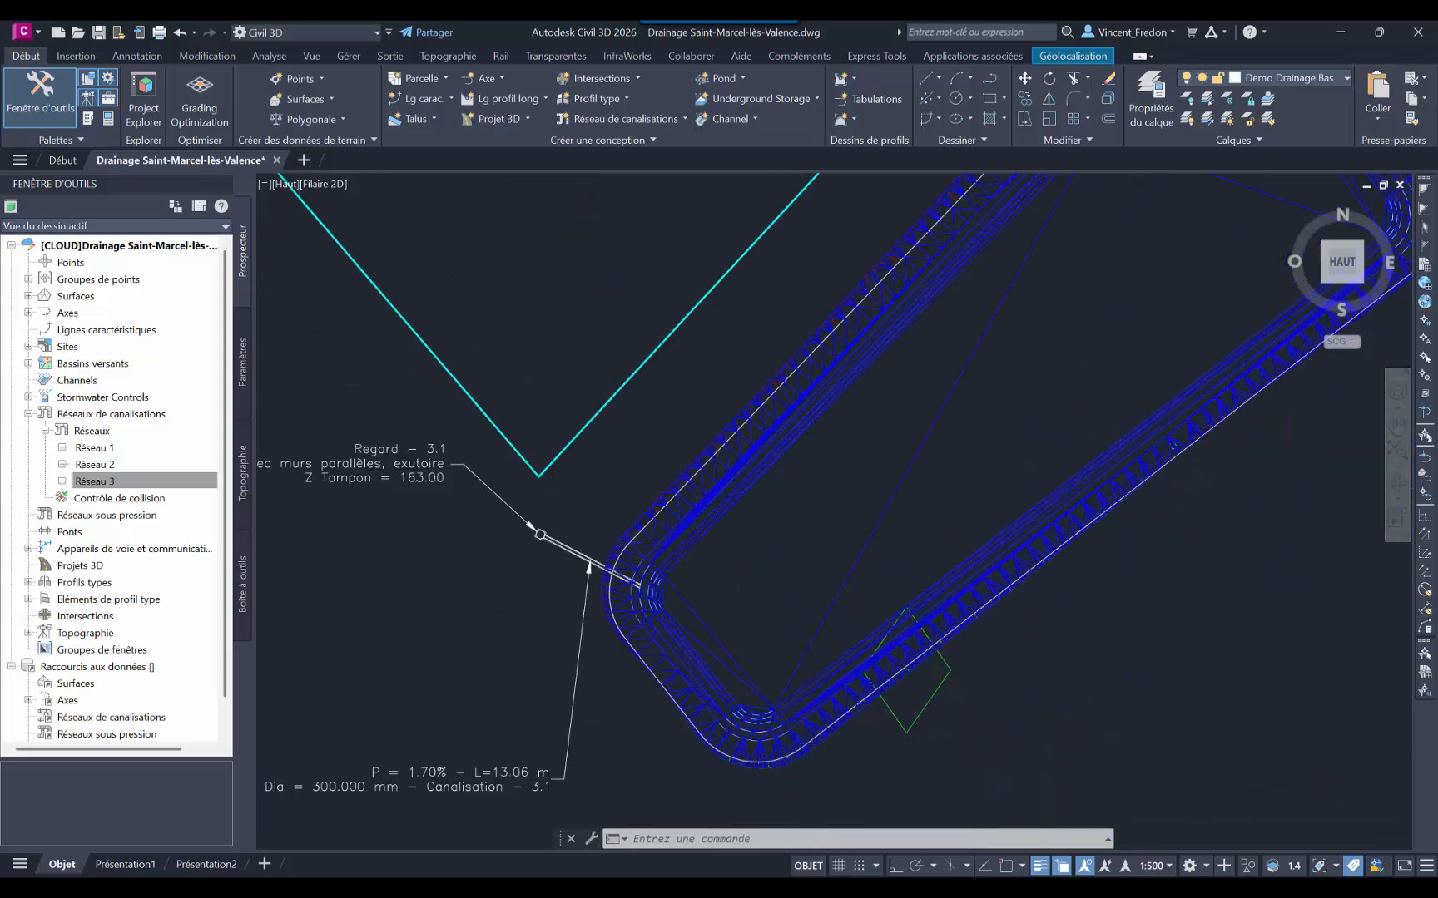
scroll(866, 584, down, 6)
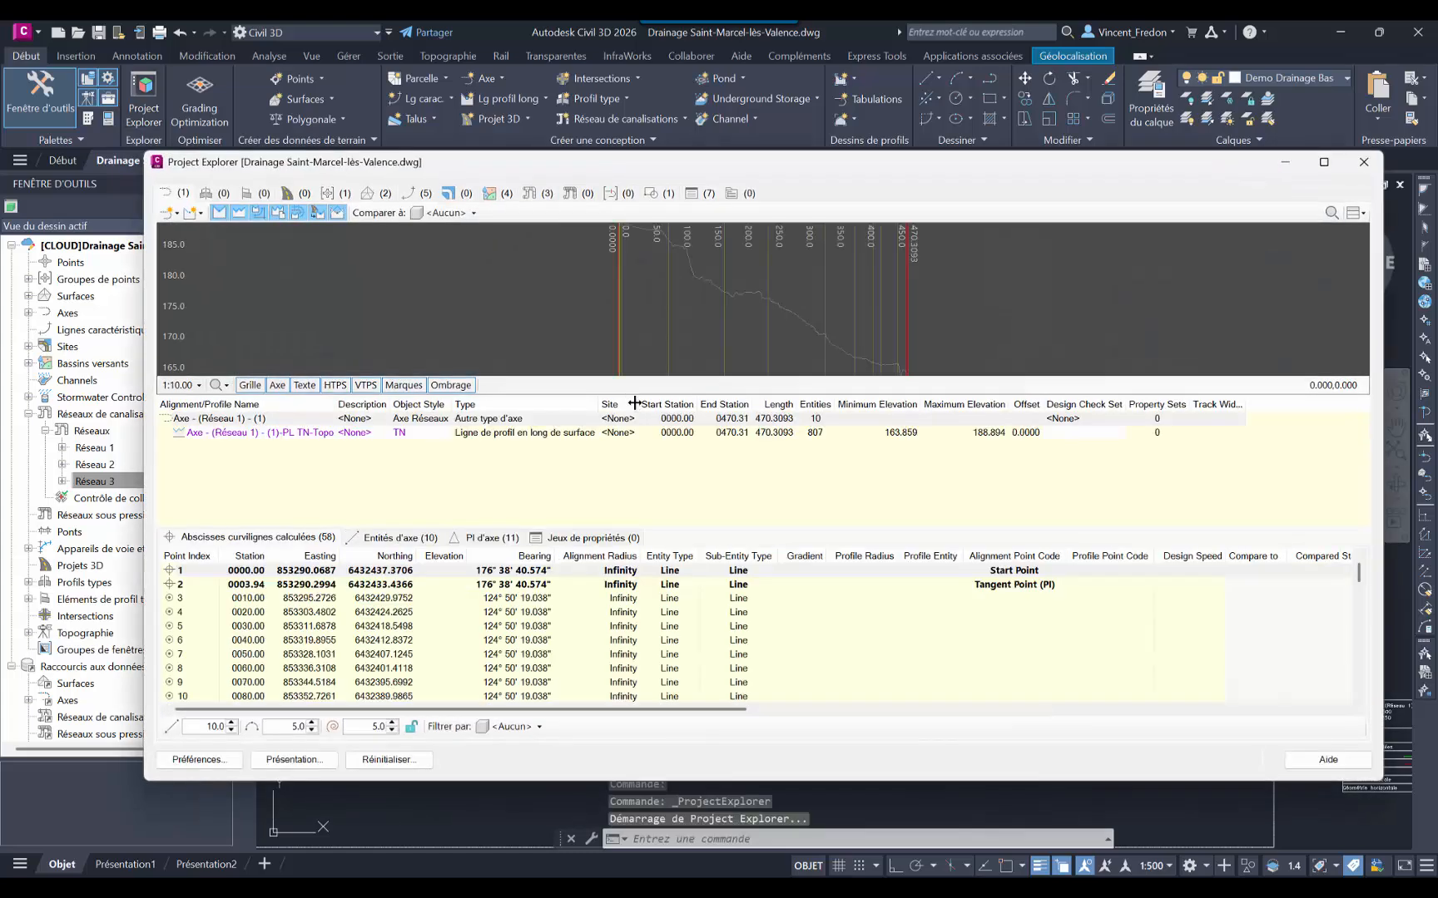
Step: Examine Réseau 1 in Project Explorer with an enlarged profile view, reviewing its manholes, pipes and pipe run, and close the explorer
click(531, 198)
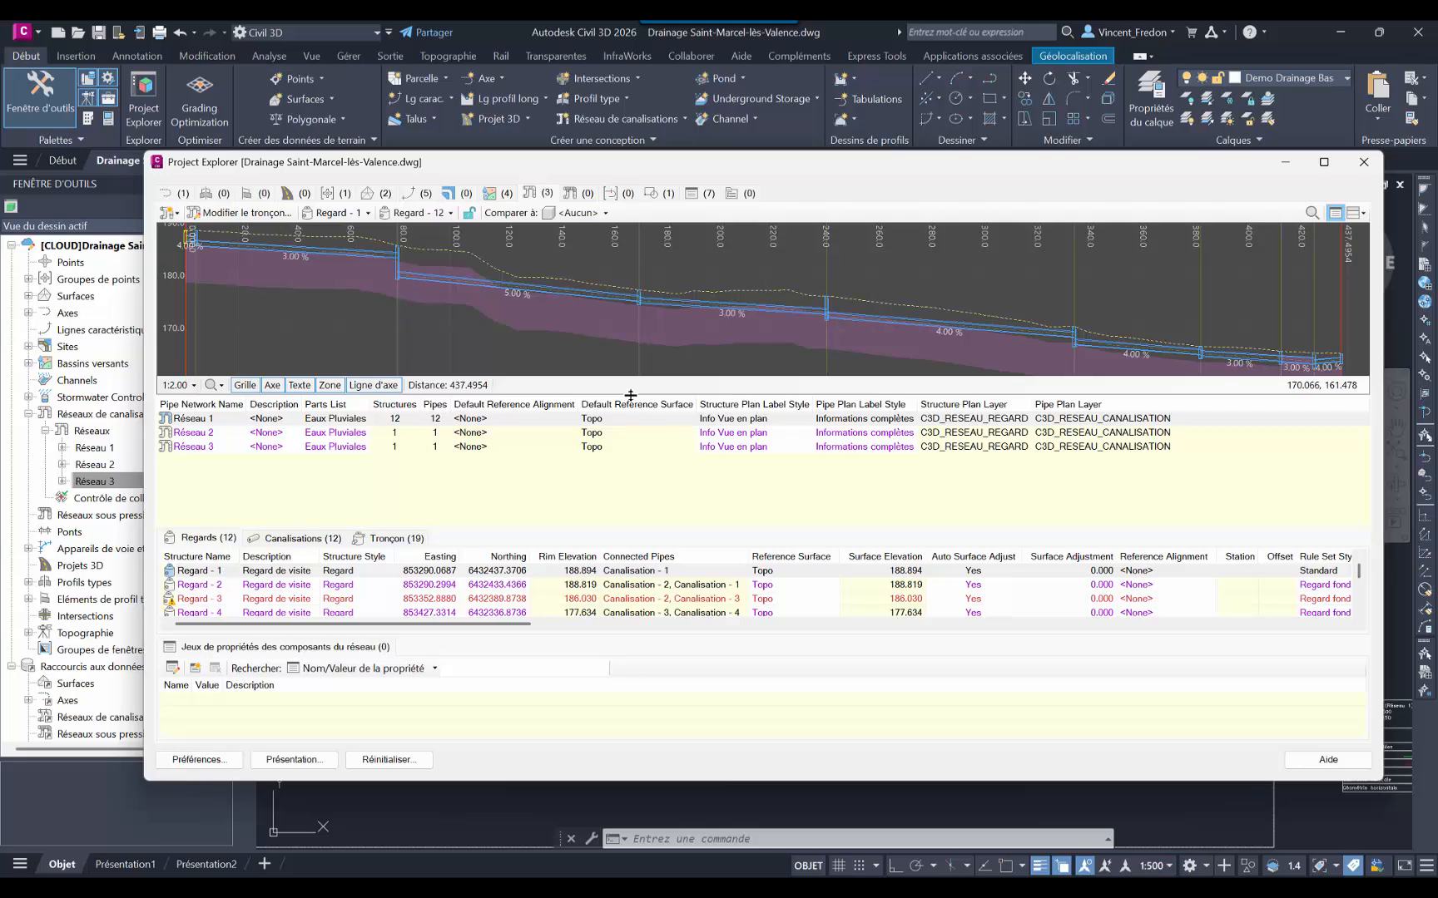
drag(631, 395, 633, 440)
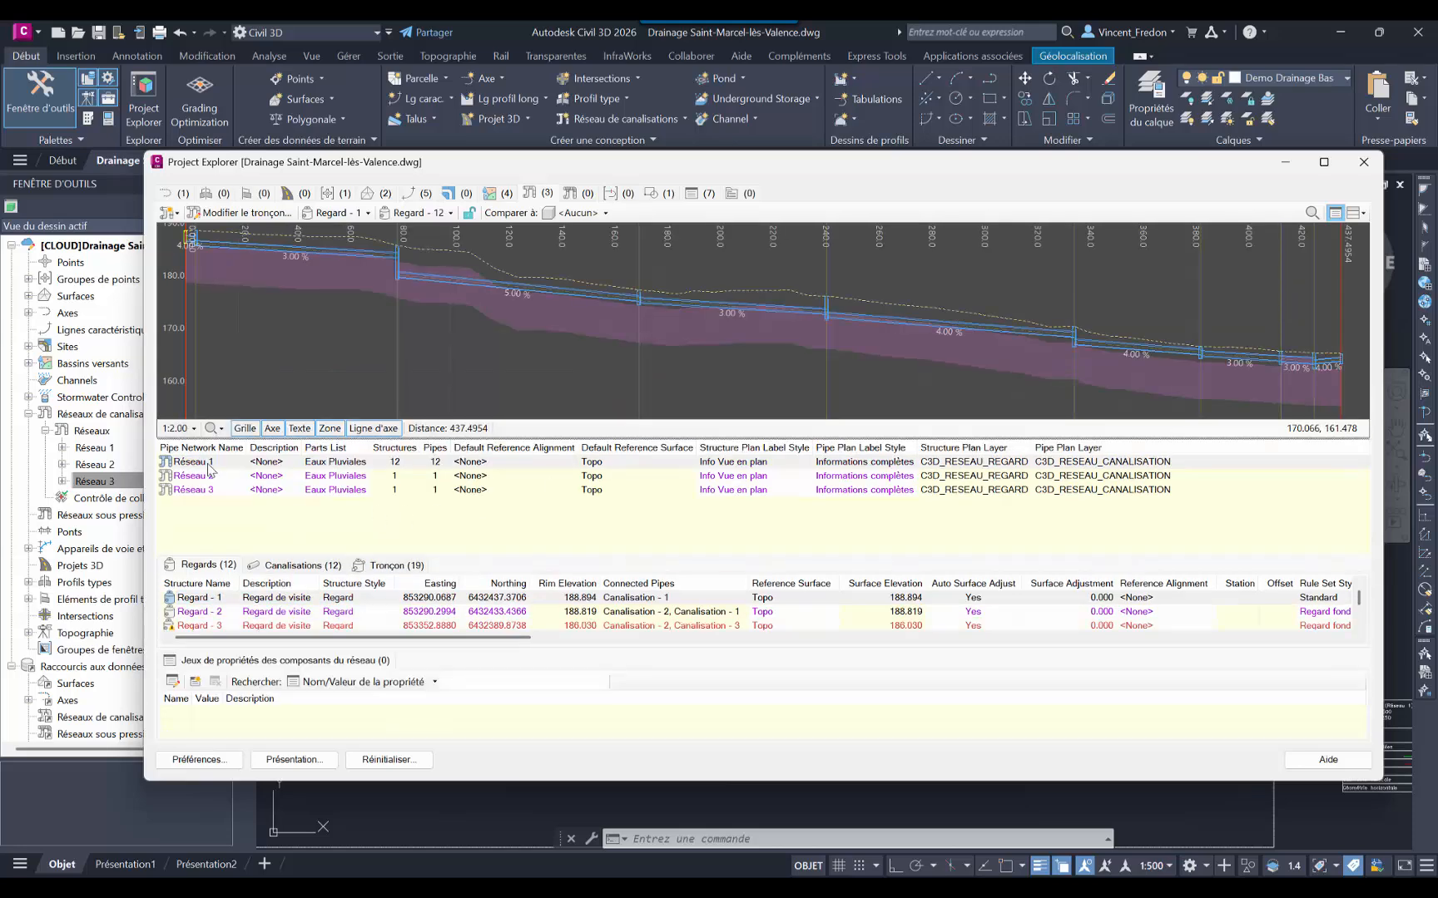
click(208, 466)
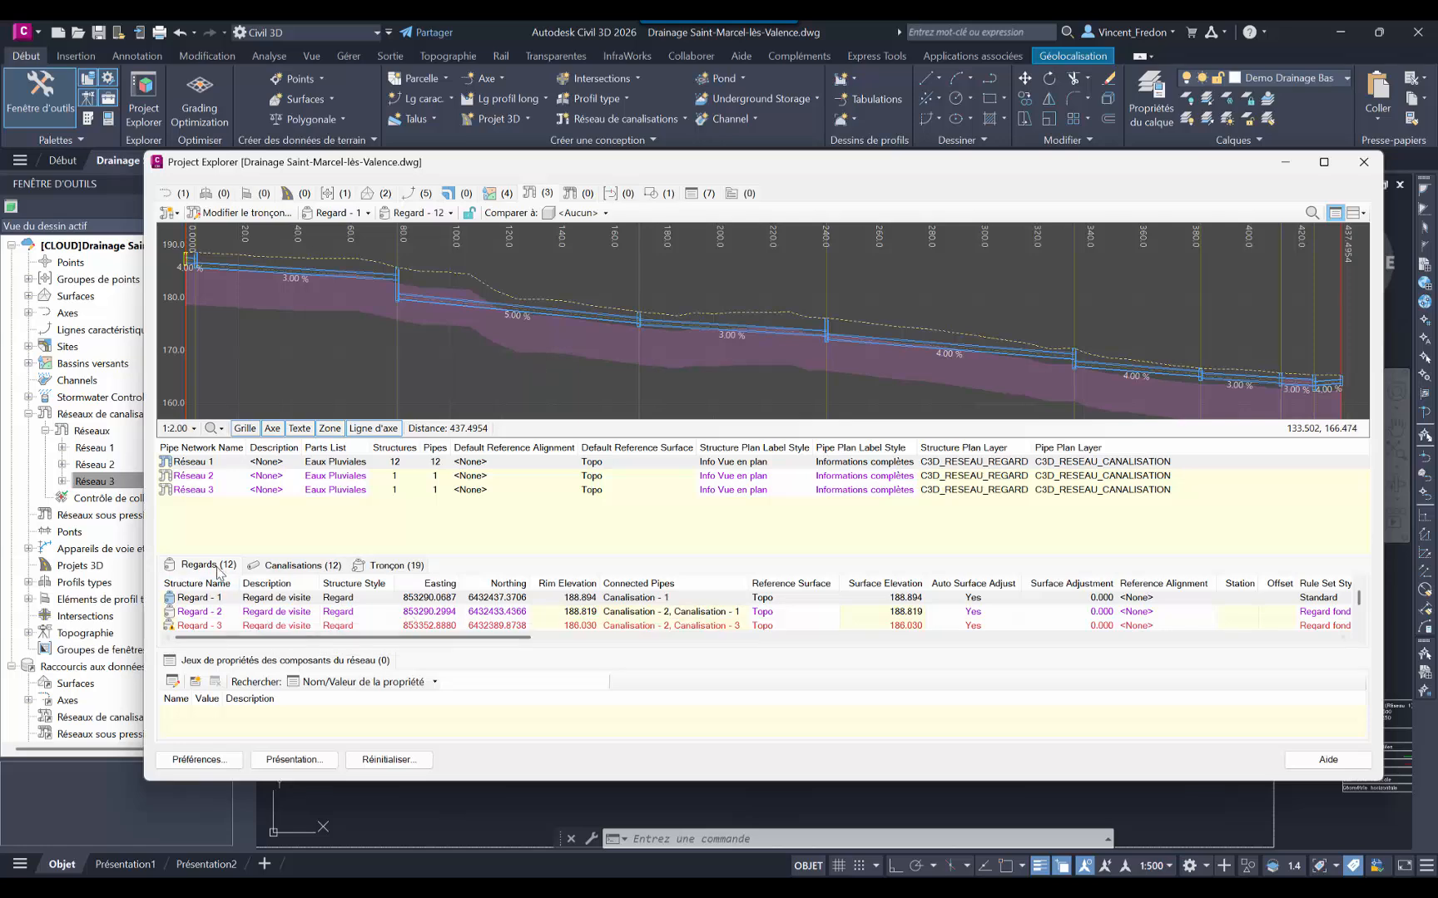
click(301, 567)
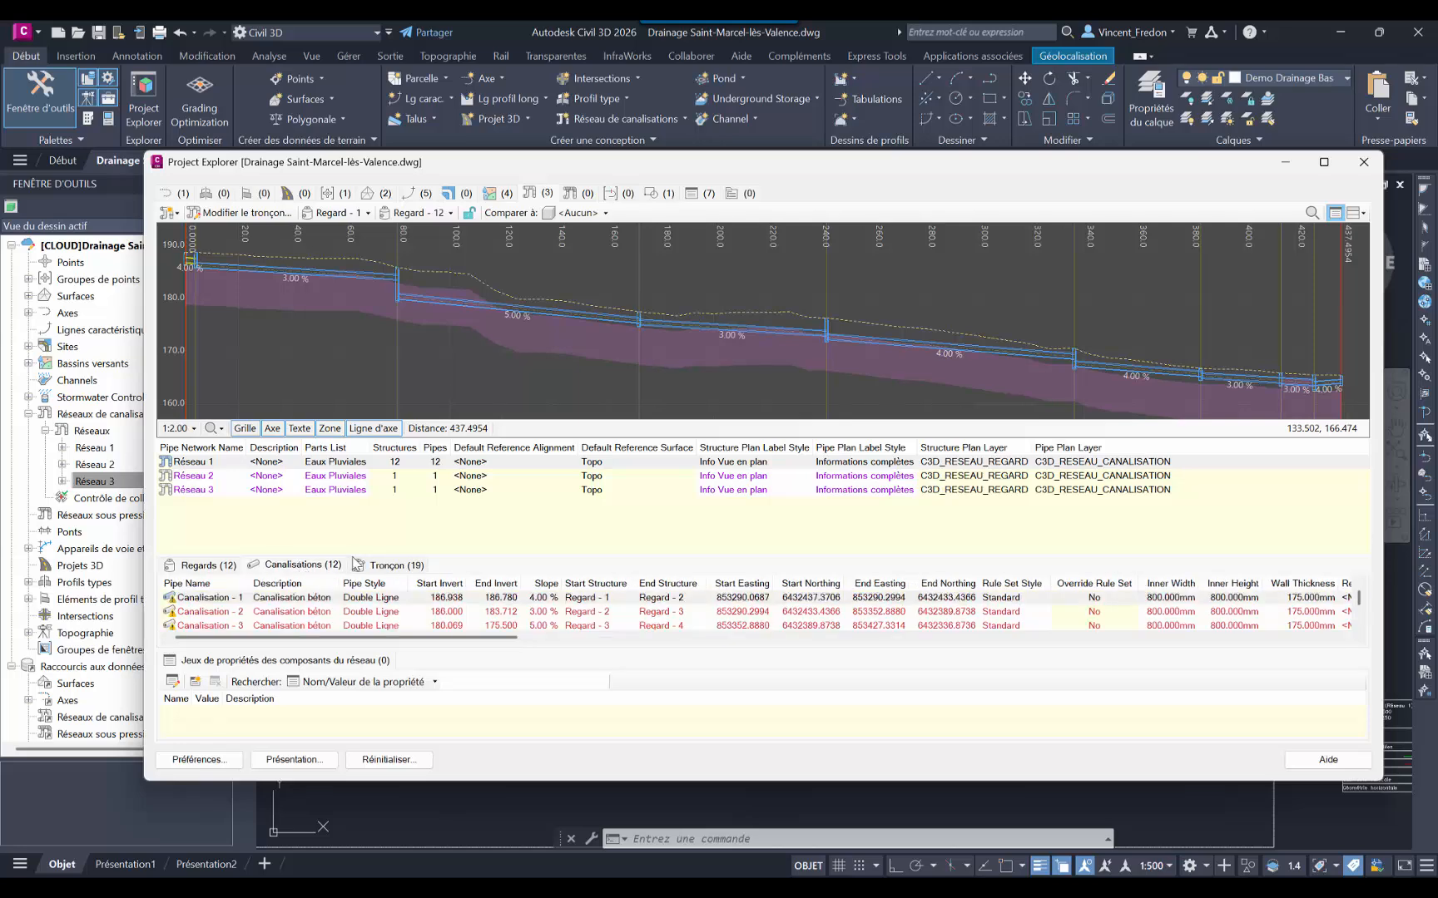
click(395, 569)
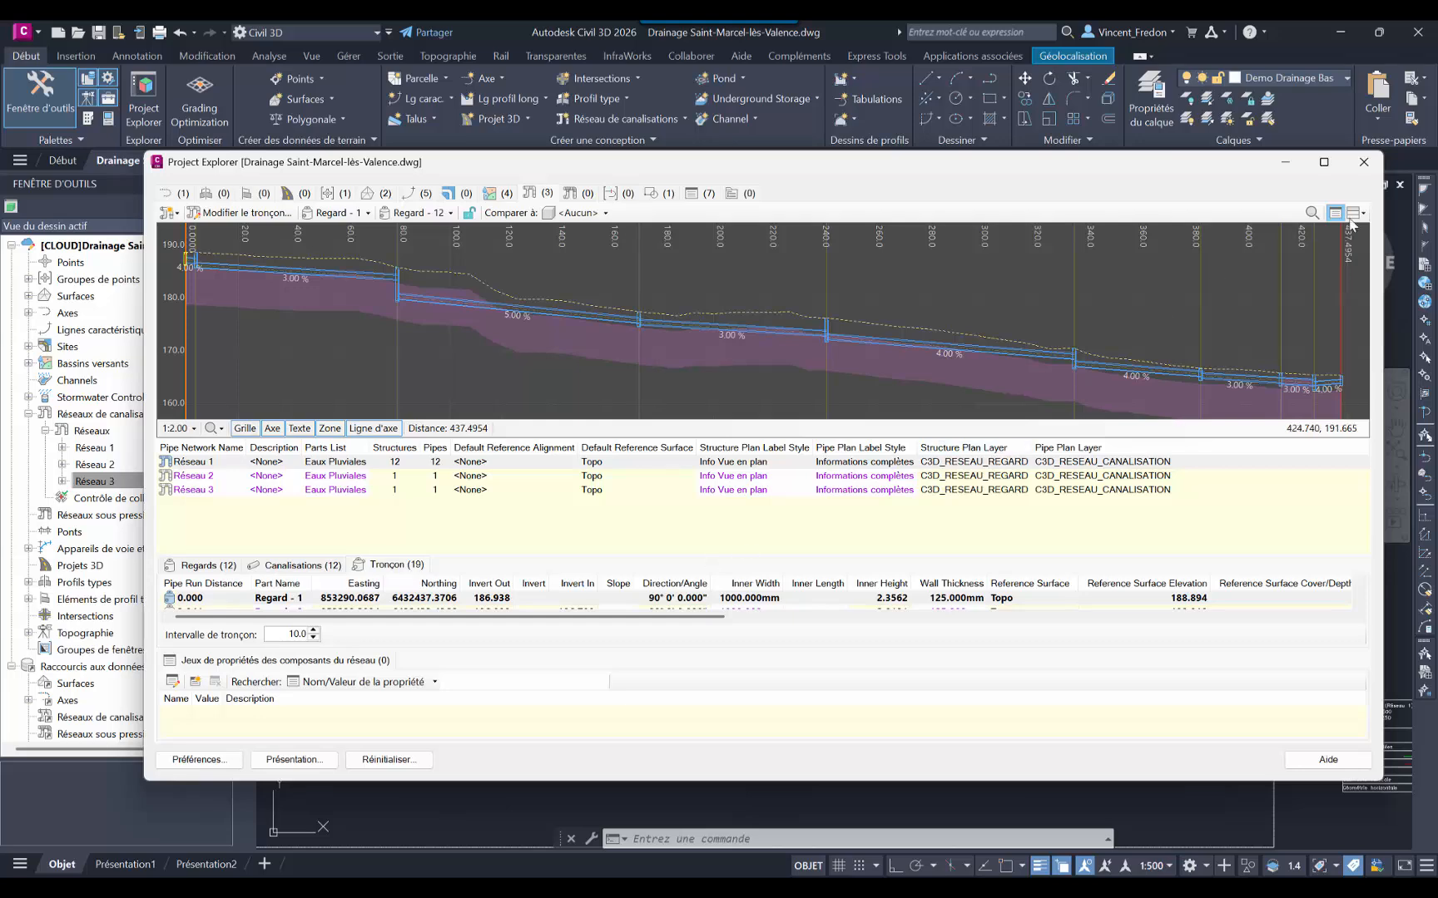
click(1363, 162)
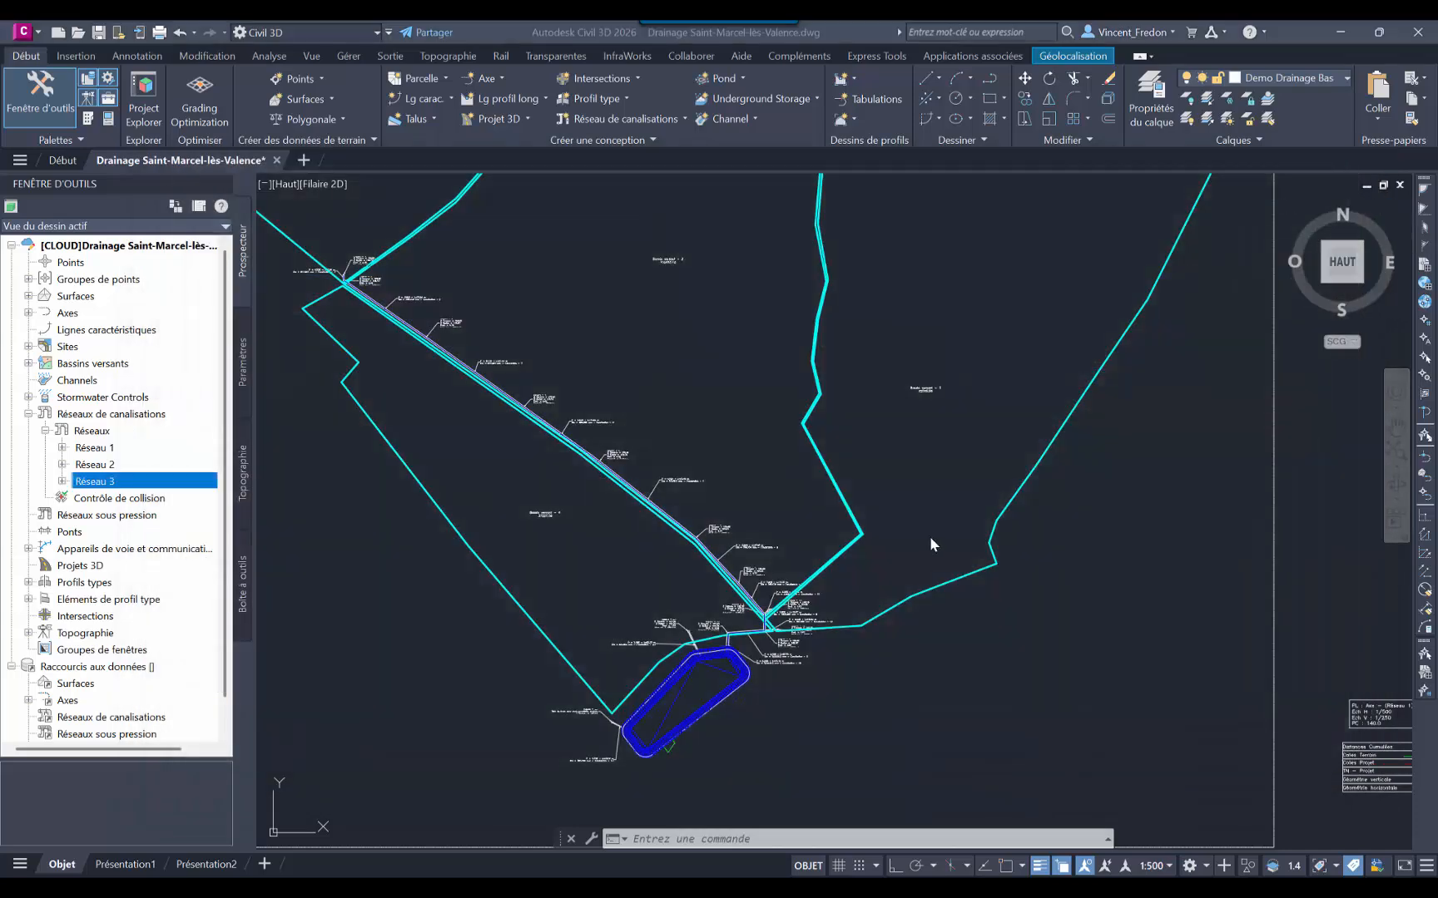
Step: Open the manhole properties of Regard - 1 at the upstream end of Réseau 1 and review its component properties
scroll(634, 374, up, 2)
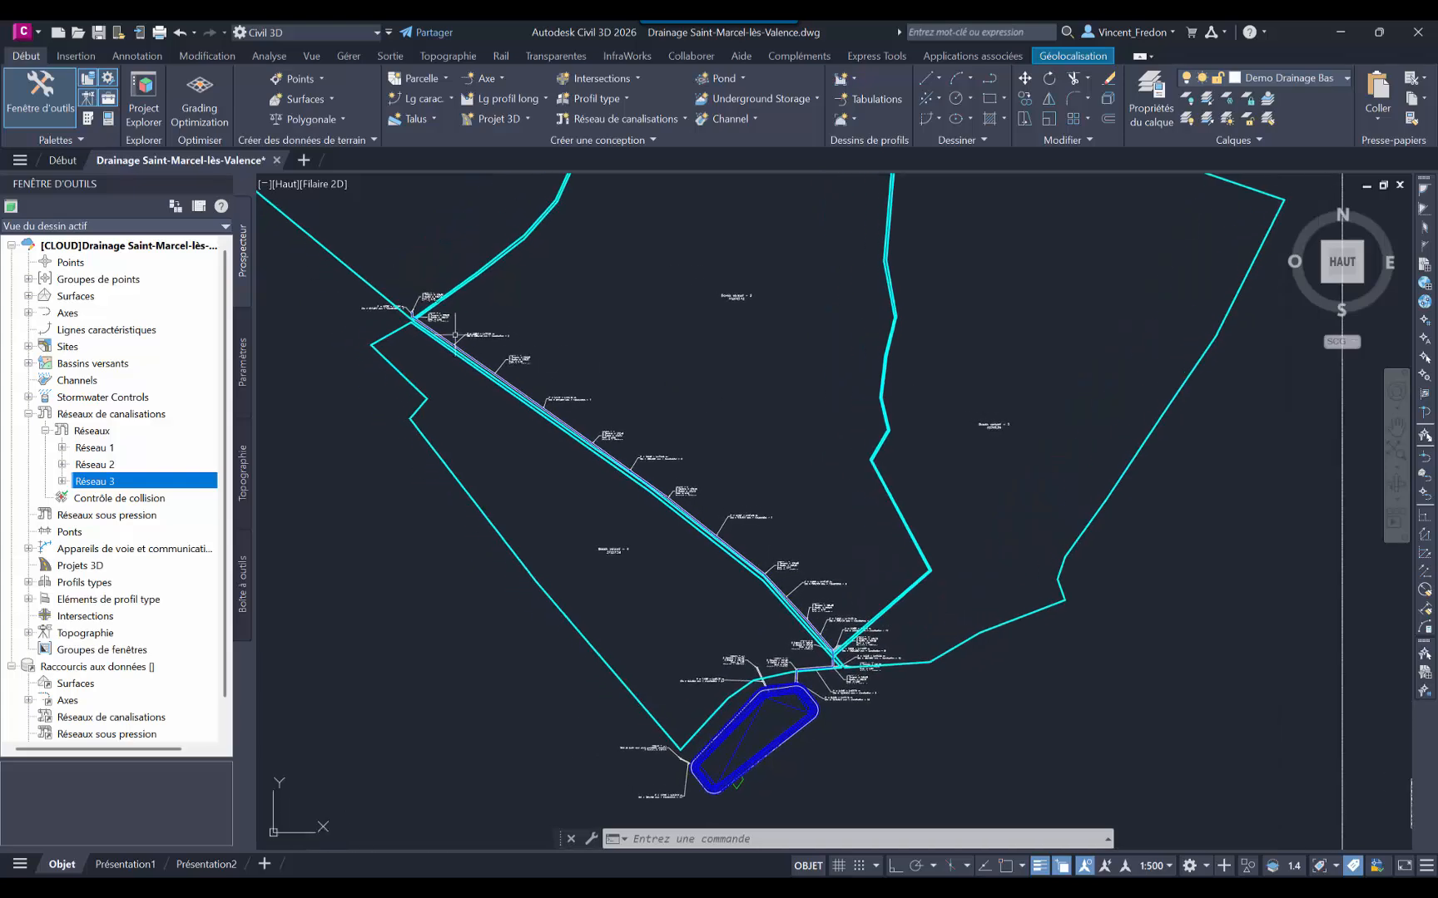
scroll(402, 305, up, 1)
scroll(402, 305, up, 10)
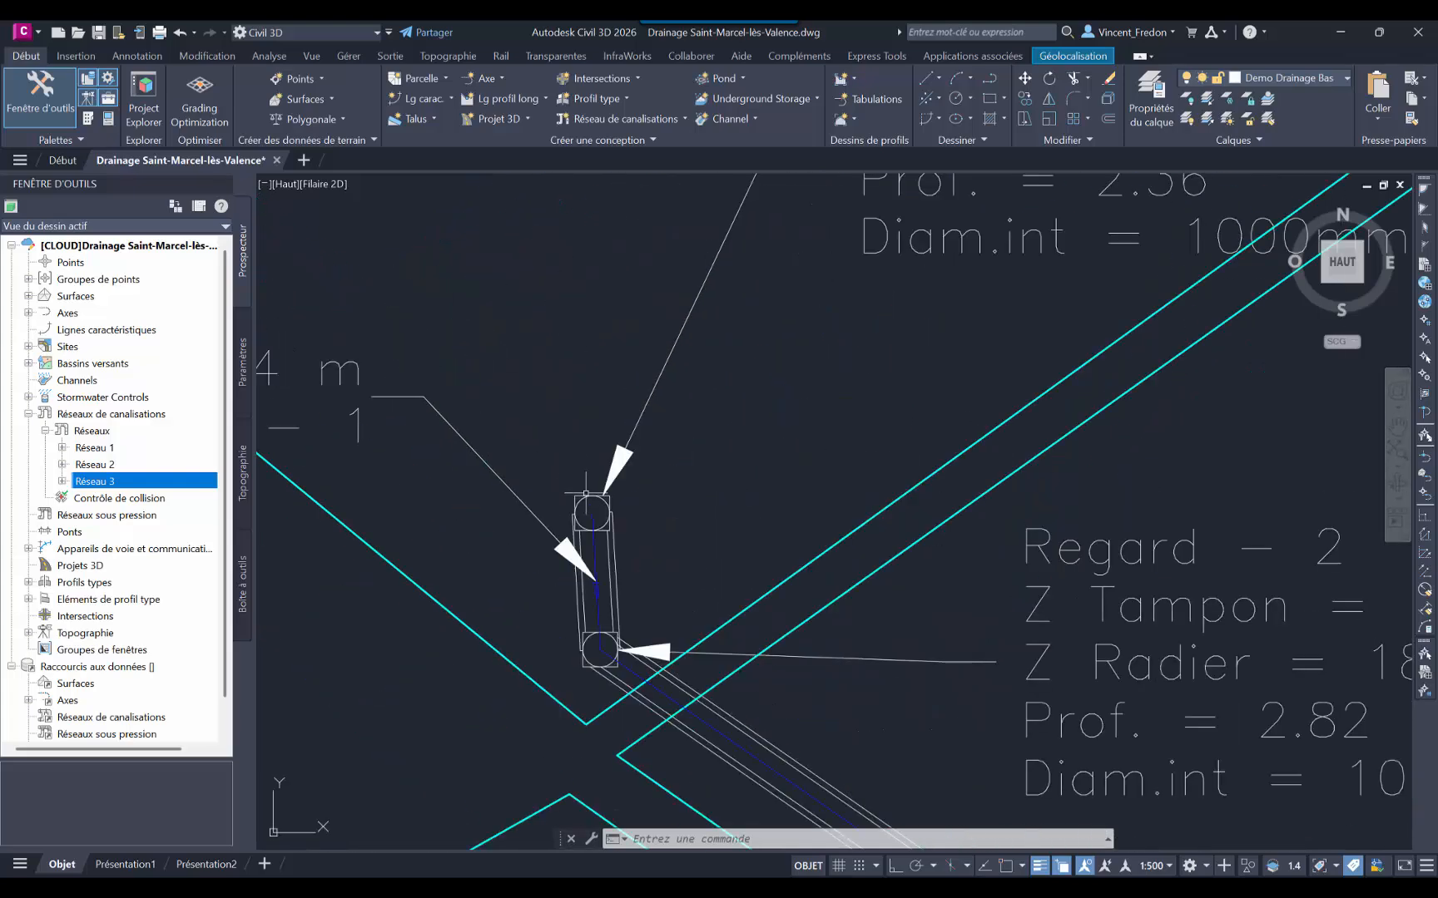
click(588, 499)
right_click(547, 389)
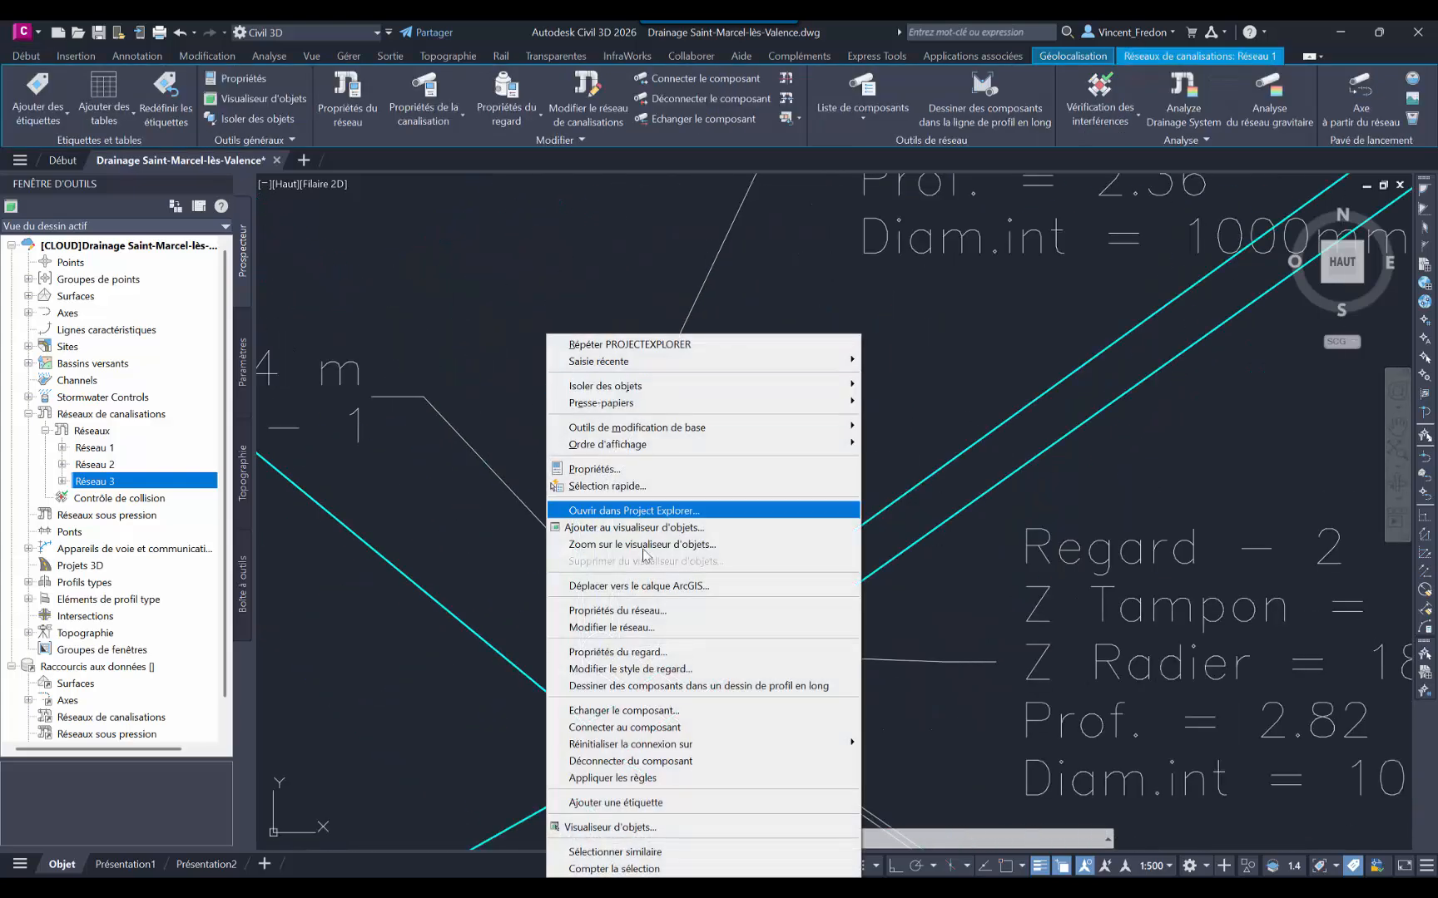
click(637, 652)
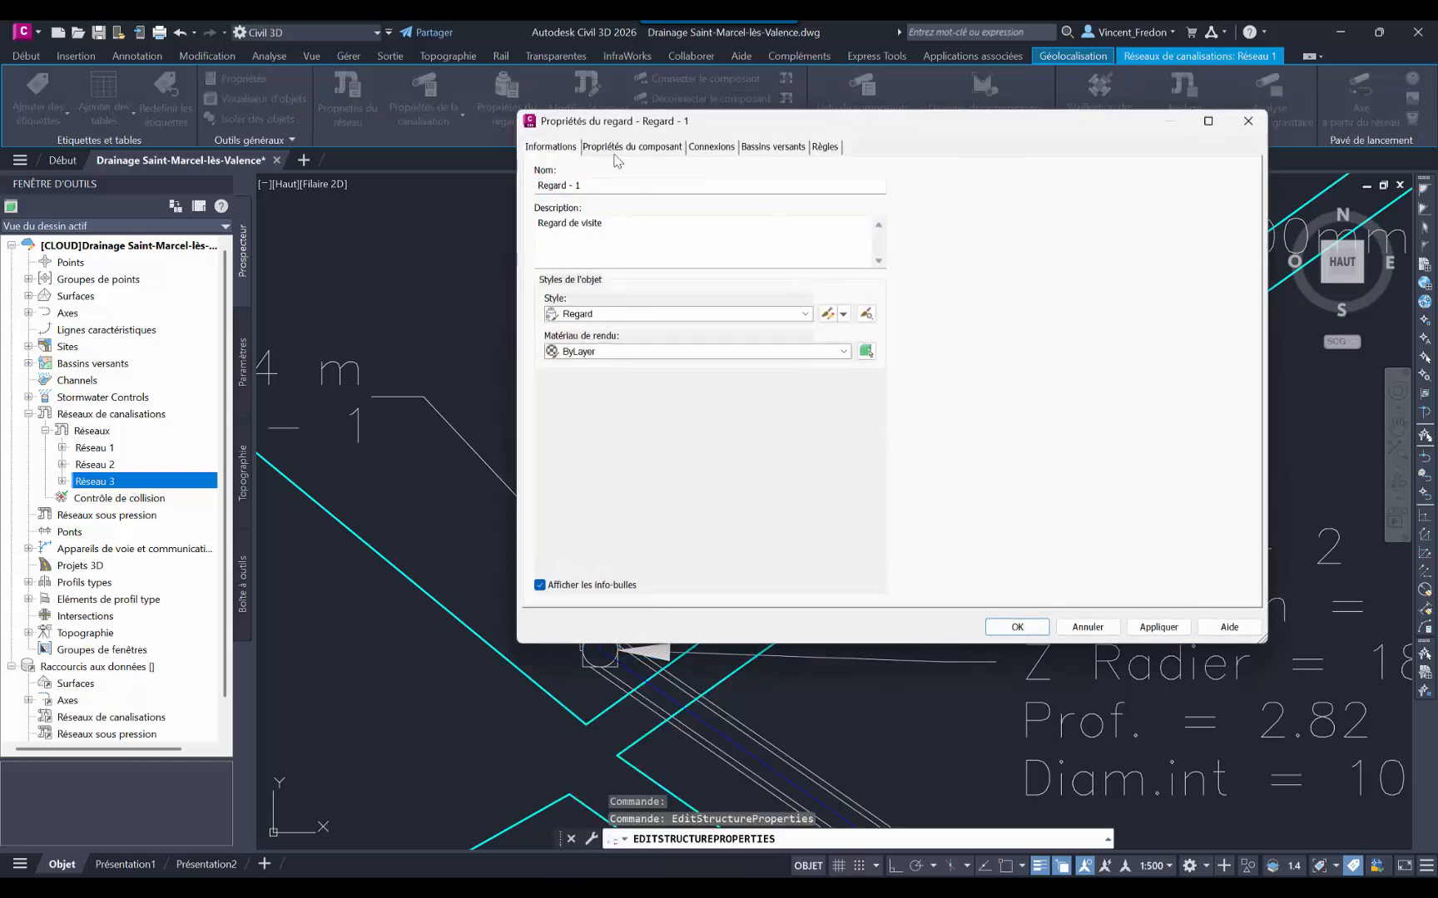
click(640, 150)
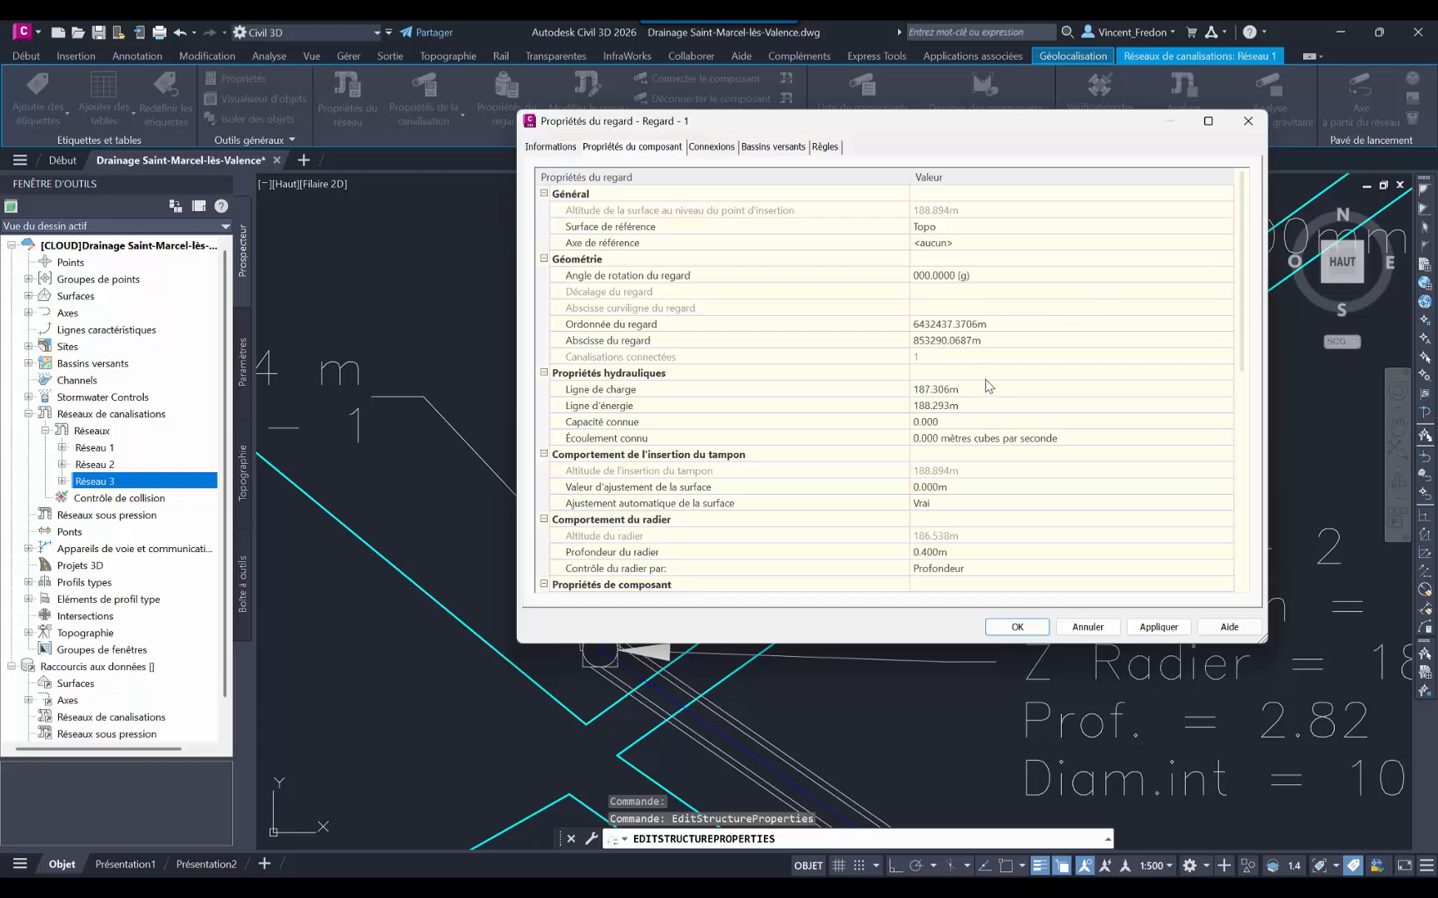
scroll(985, 385, down, 1)
scroll(985, 384, down, 2)
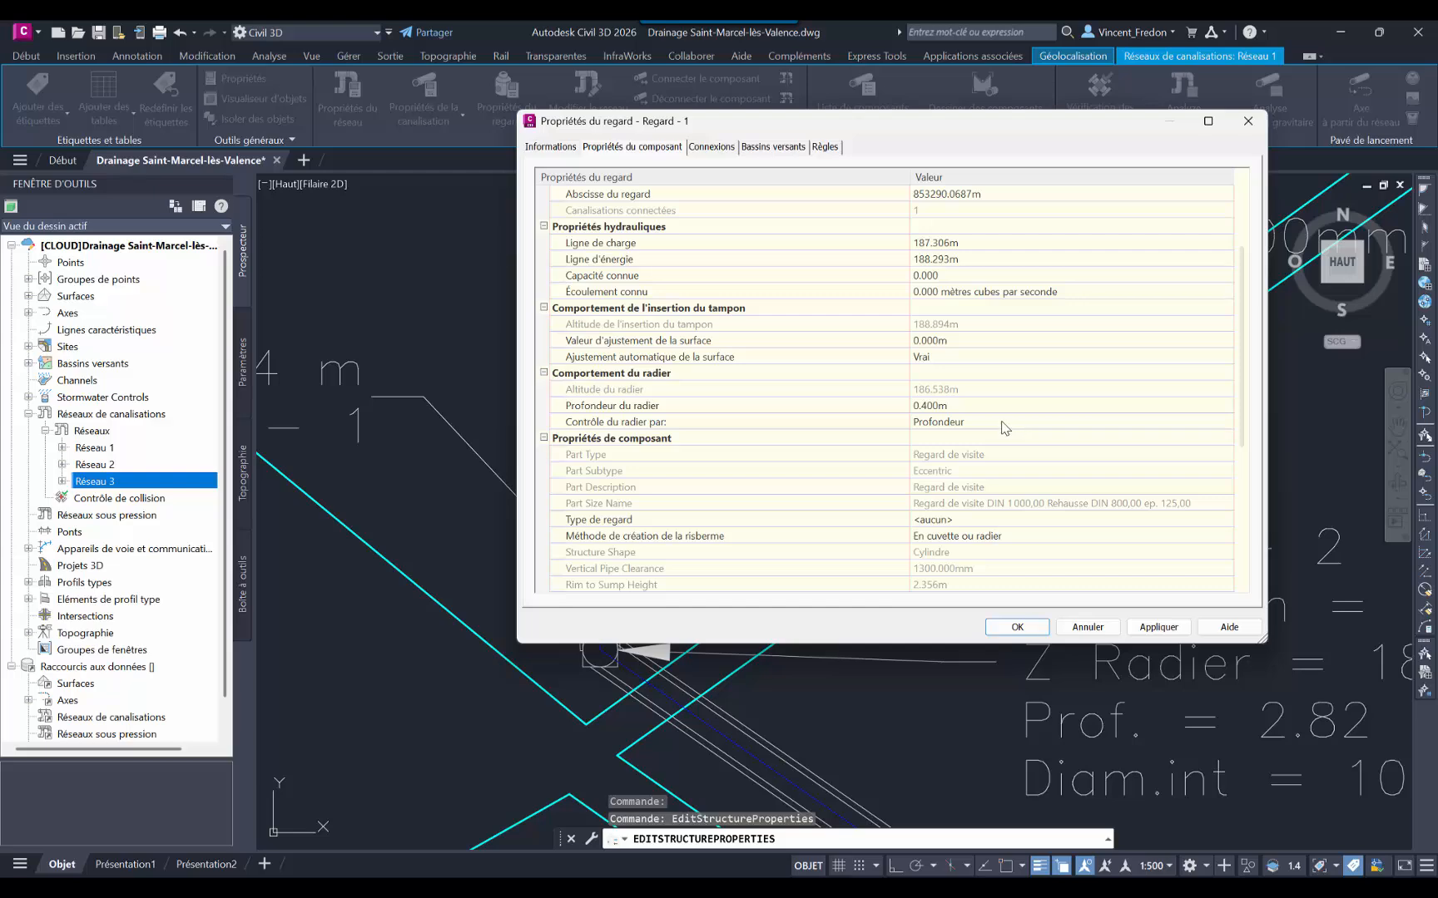
scroll(1005, 428, down, 6)
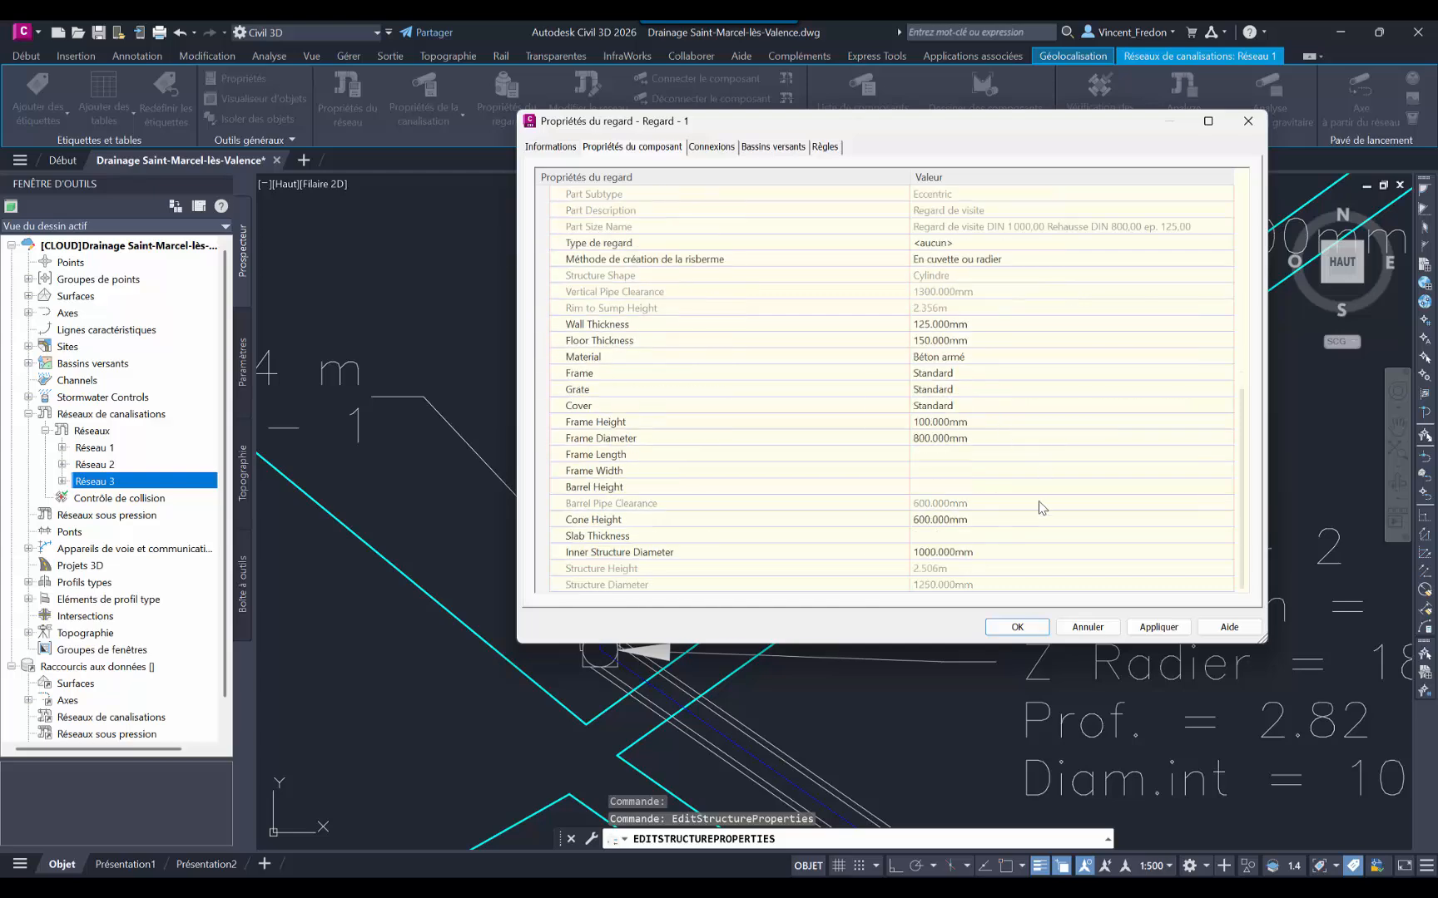
scroll(1041, 508, up, 9)
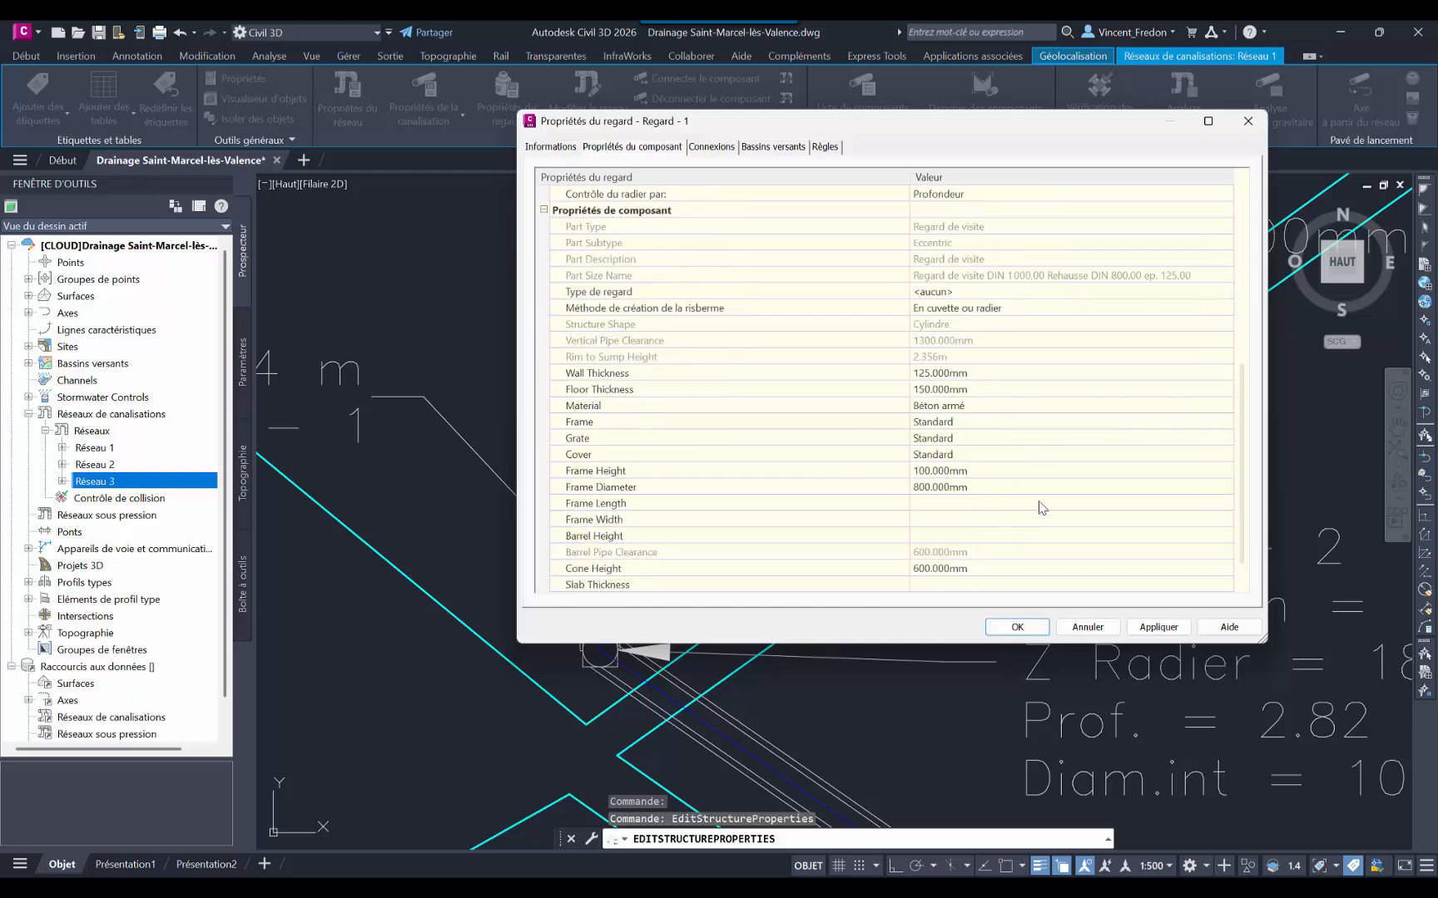
Step: Review the connected pipes and connected catchments of Regard - 1 and close its properties
click(711, 148)
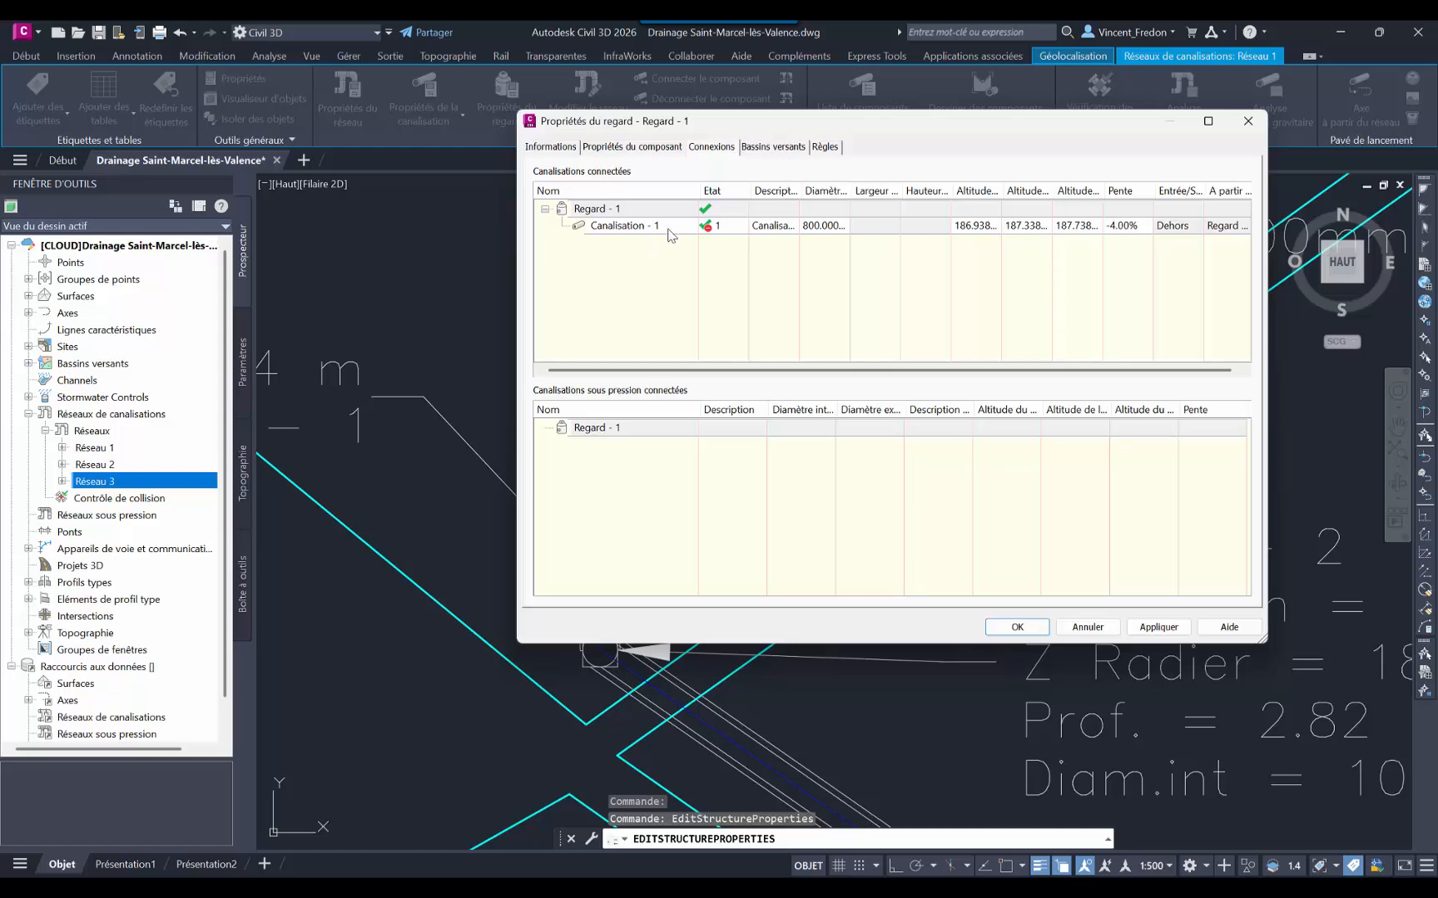
click(773, 148)
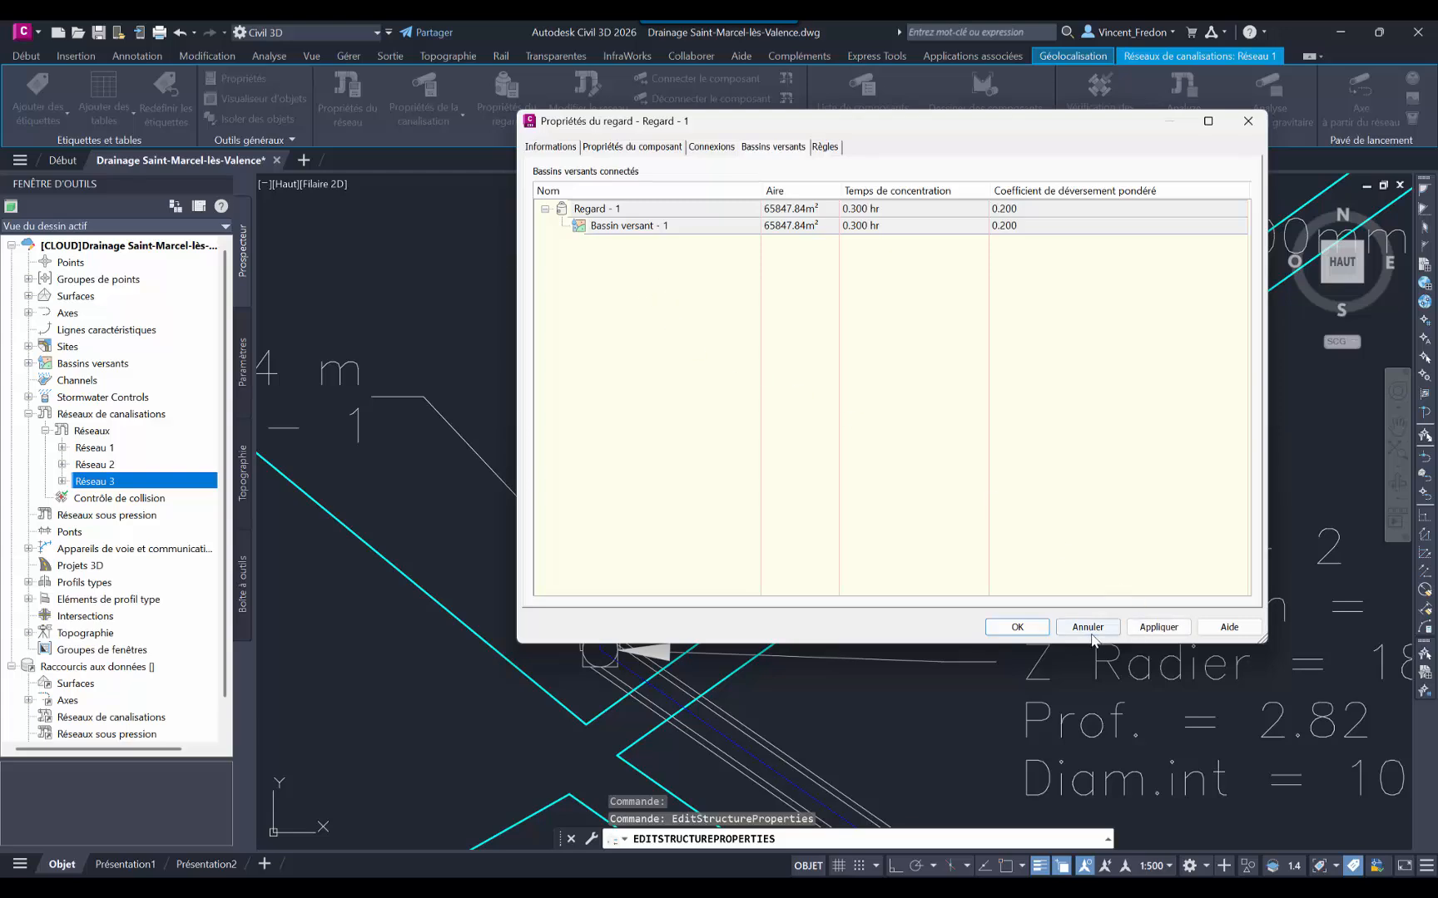
click(1016, 627)
Step: Examine the component properties of pipe Canalisation - 2 in Réseau 1, from geometry to hydraulic and part data, and close them
scroll(781, 567, down, 2)
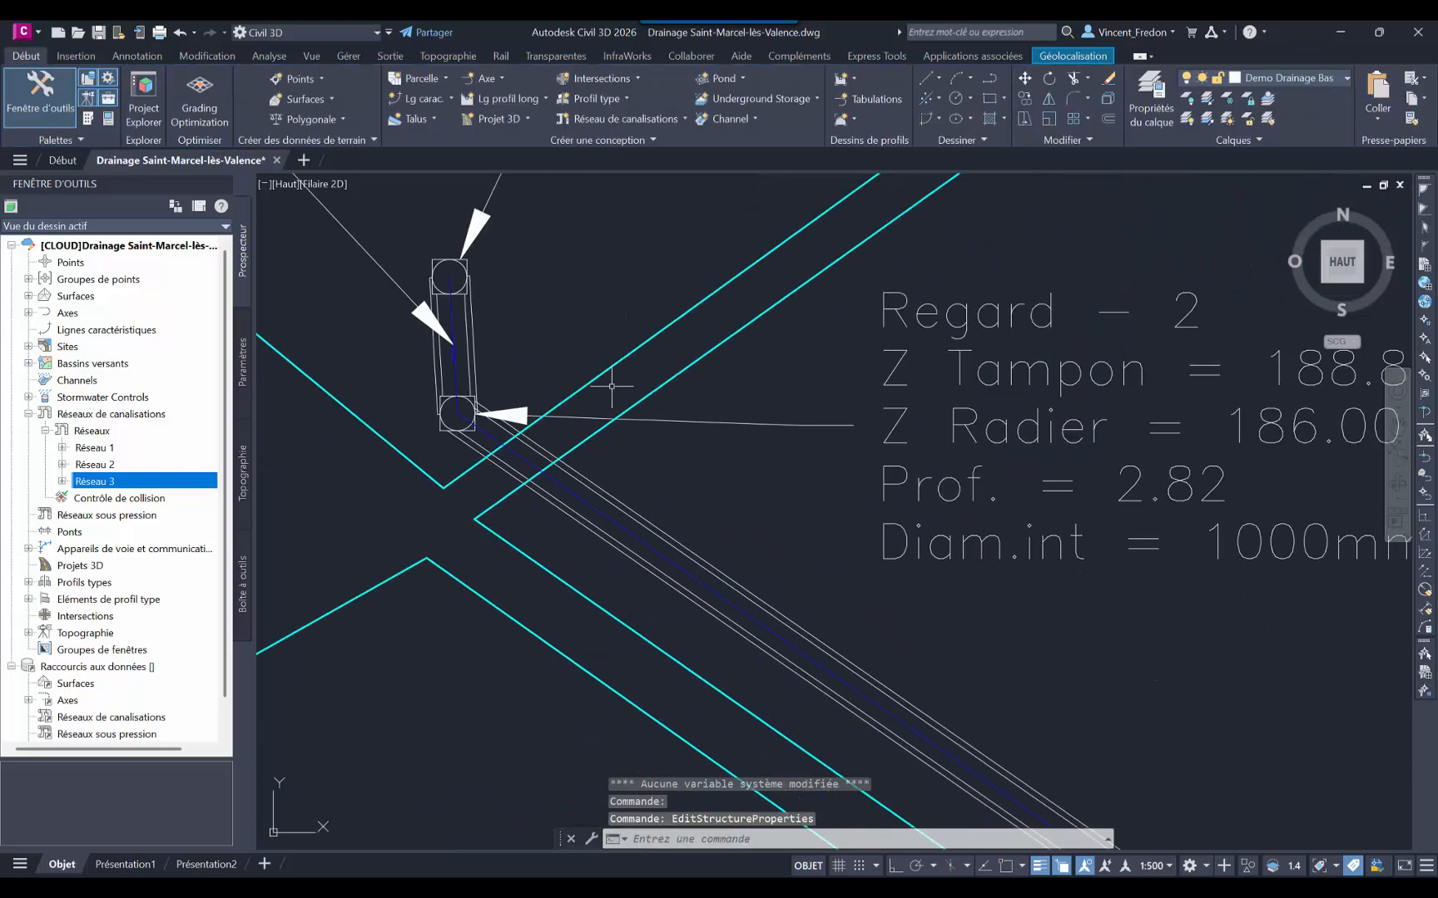
scroll(610, 378, down, 2)
scroll(671, 370, up, 3)
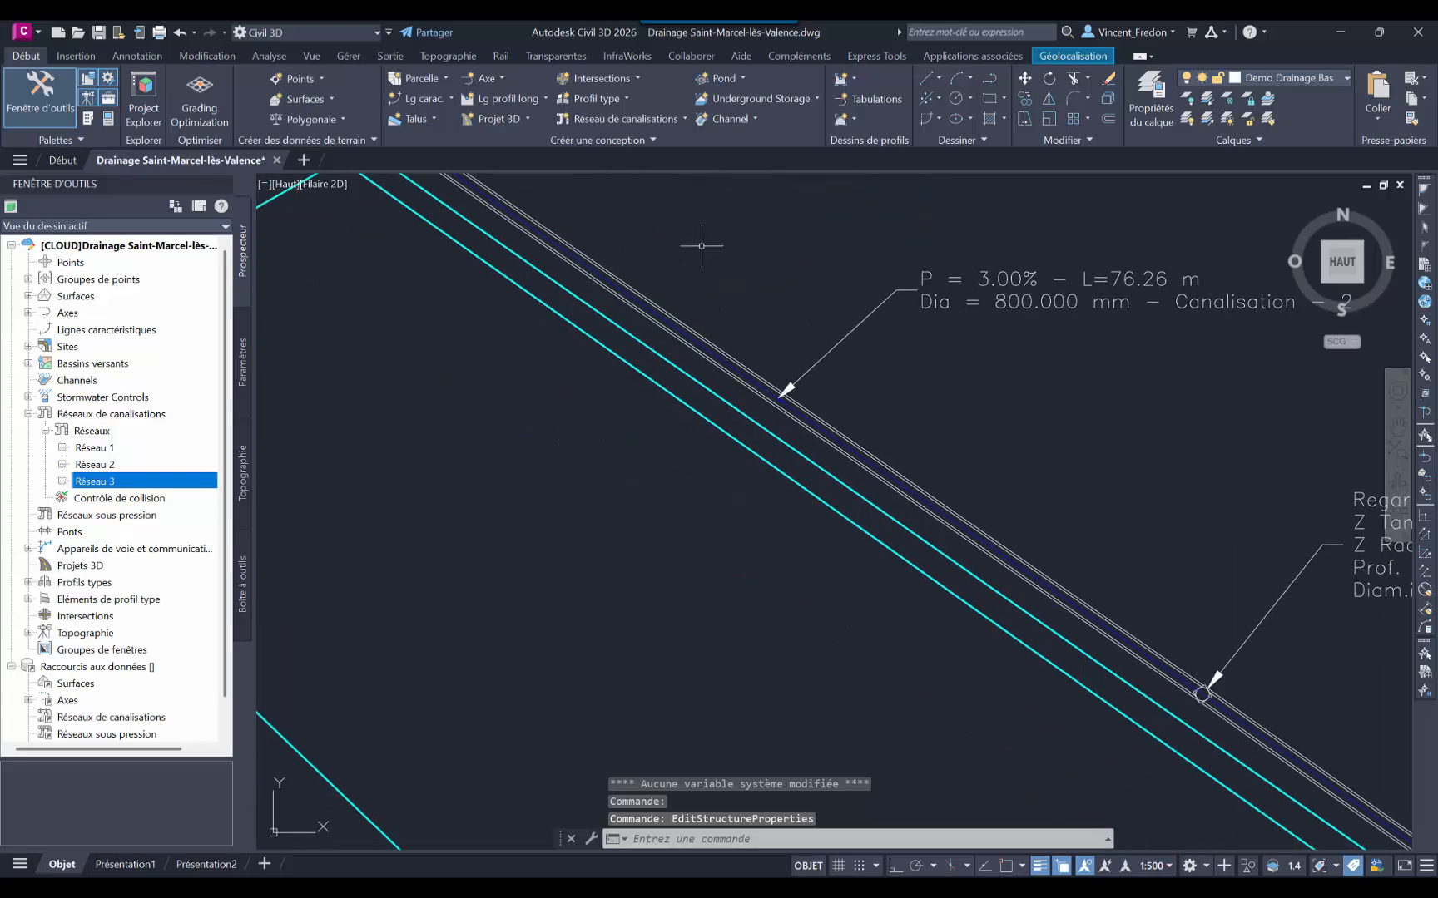
click(670, 285)
right_click(680, 290)
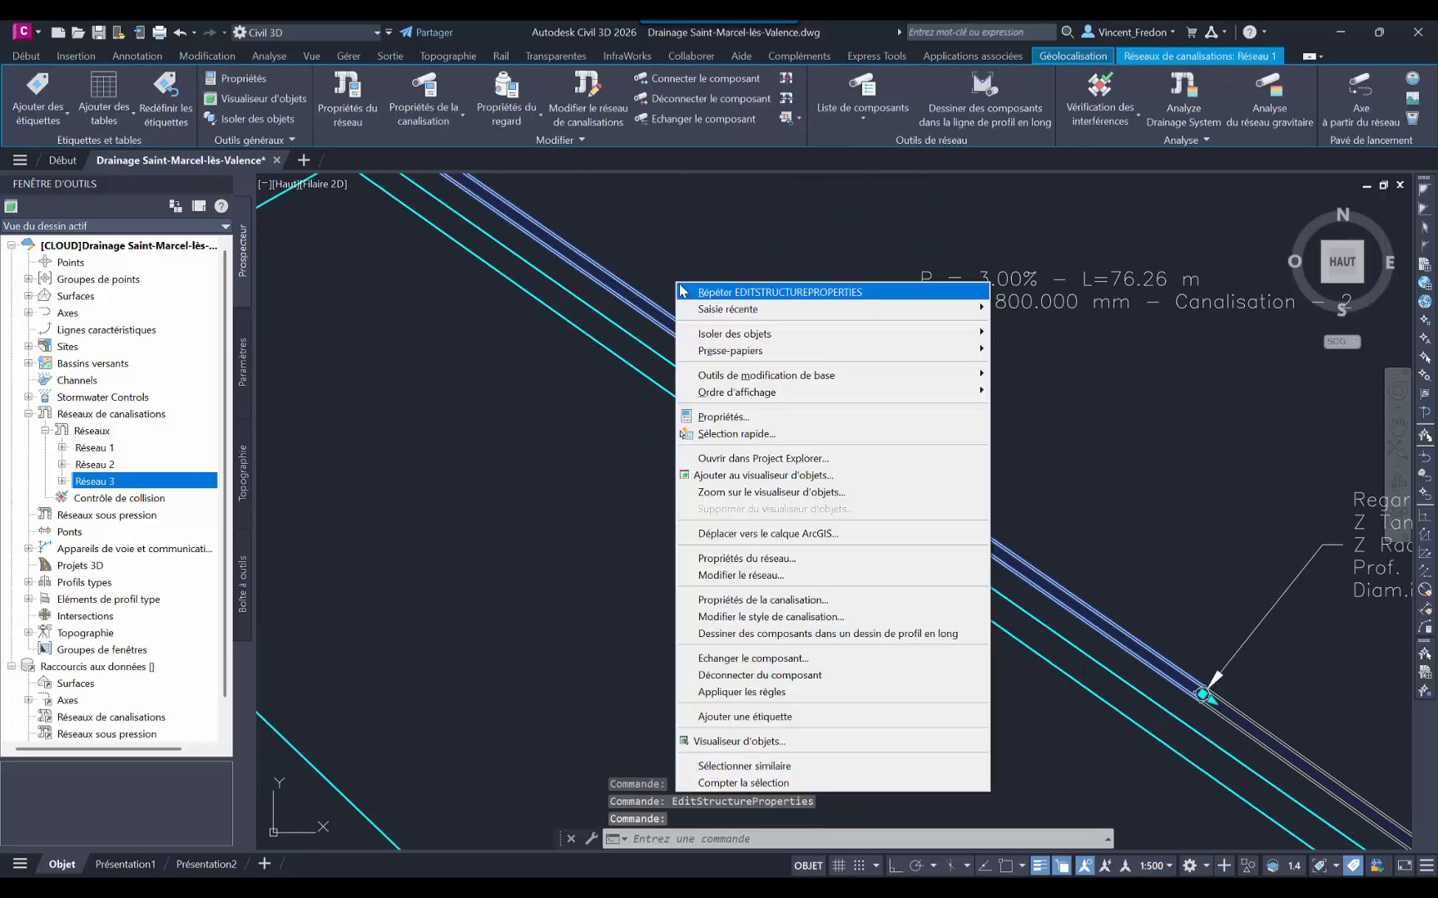
click(767, 601)
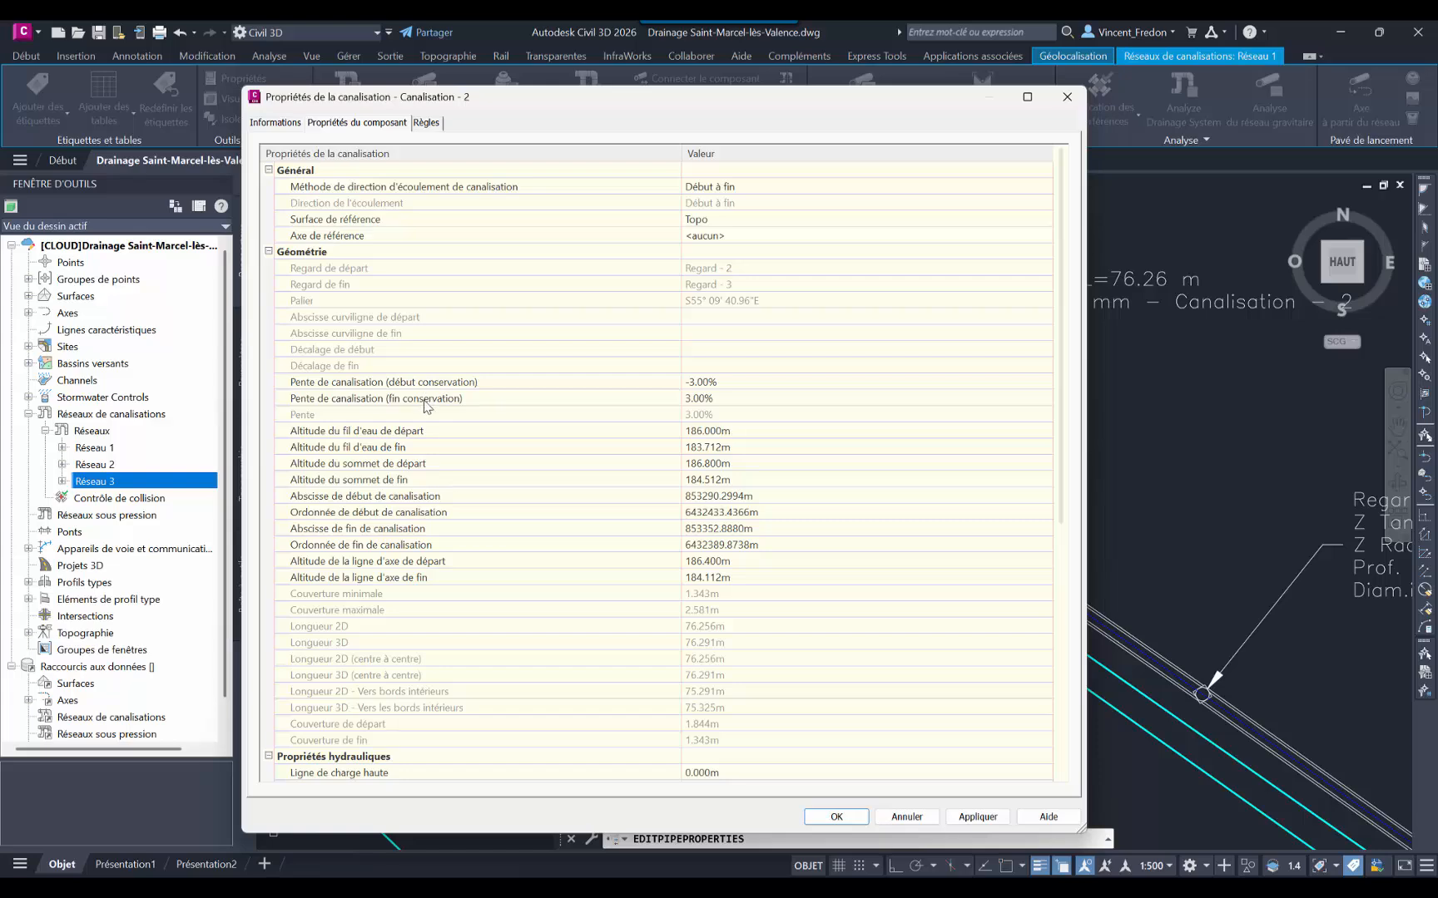
scroll(845, 463, down, 8)
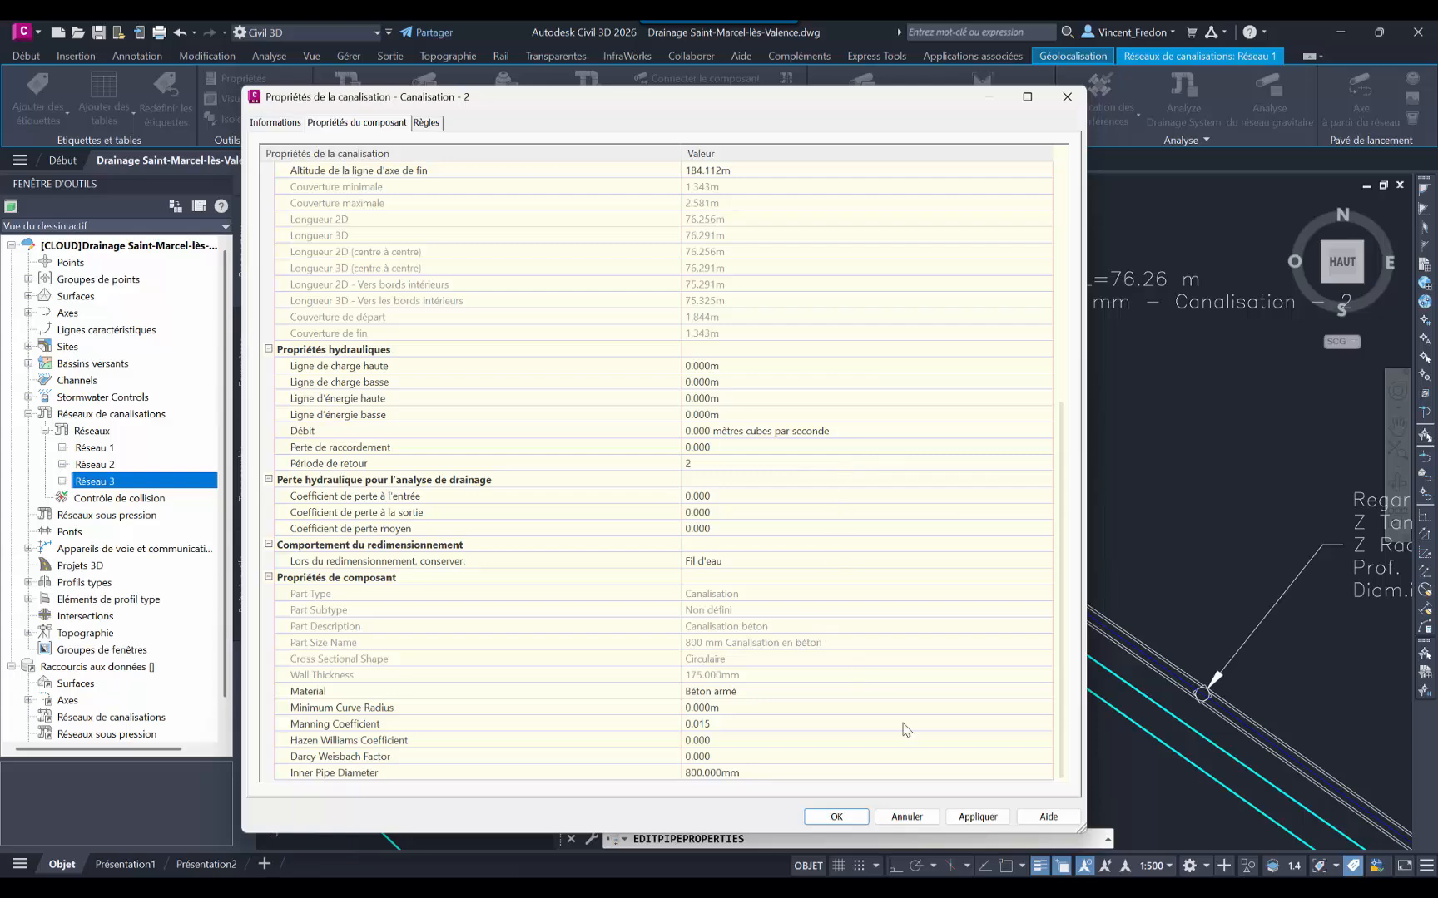
click(906, 817)
Step: Examine the catchment connected to manhole Regard - 12 near the basin in its properties and close them without changes
scroll(738, 551, down, 4)
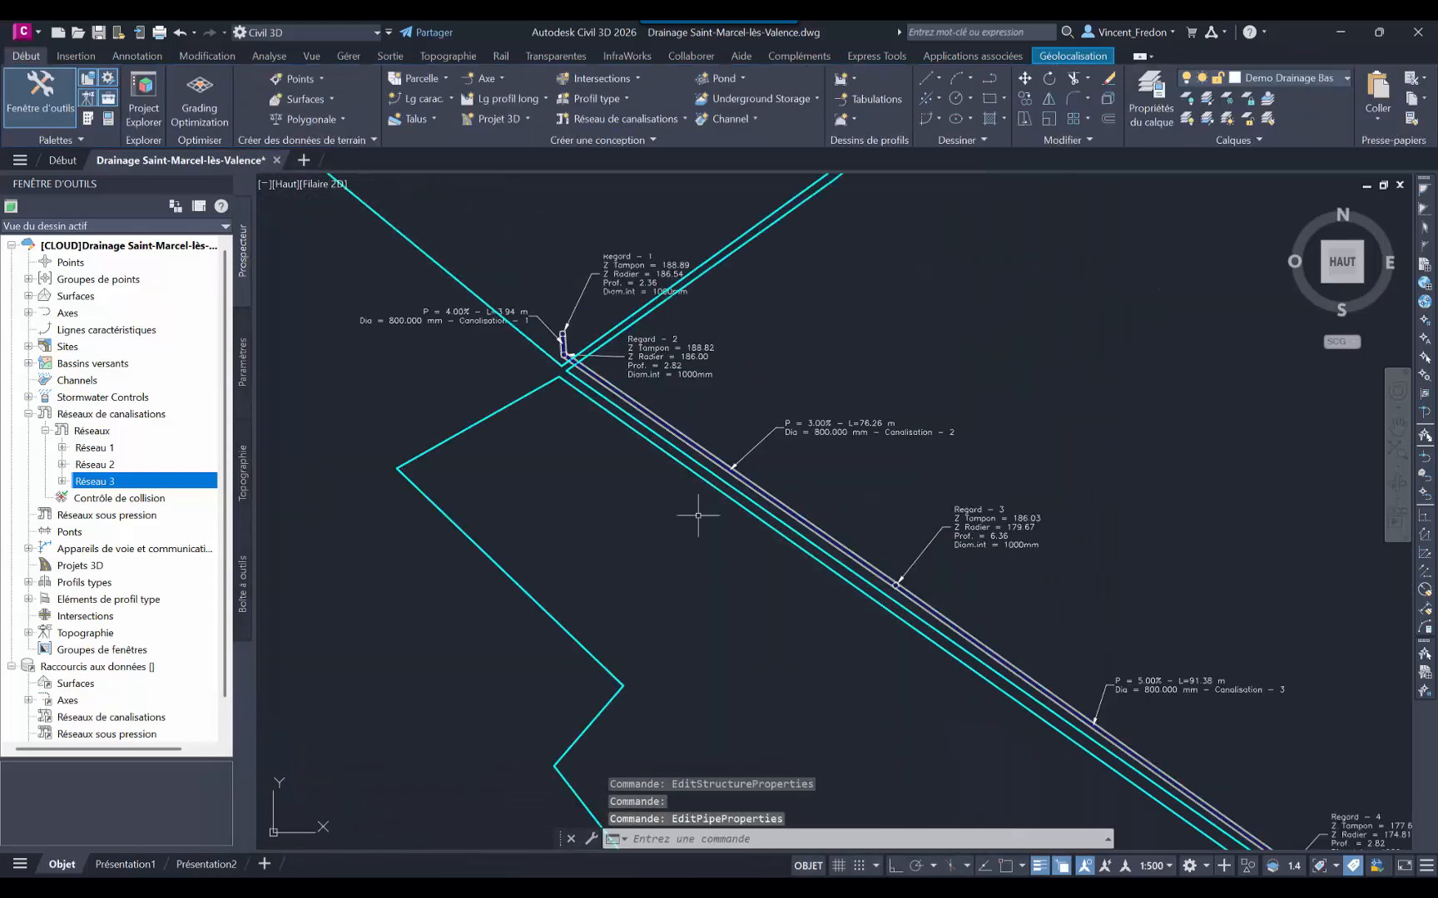
scroll(815, 607, down, 5)
scroll(845, 574, up, 6)
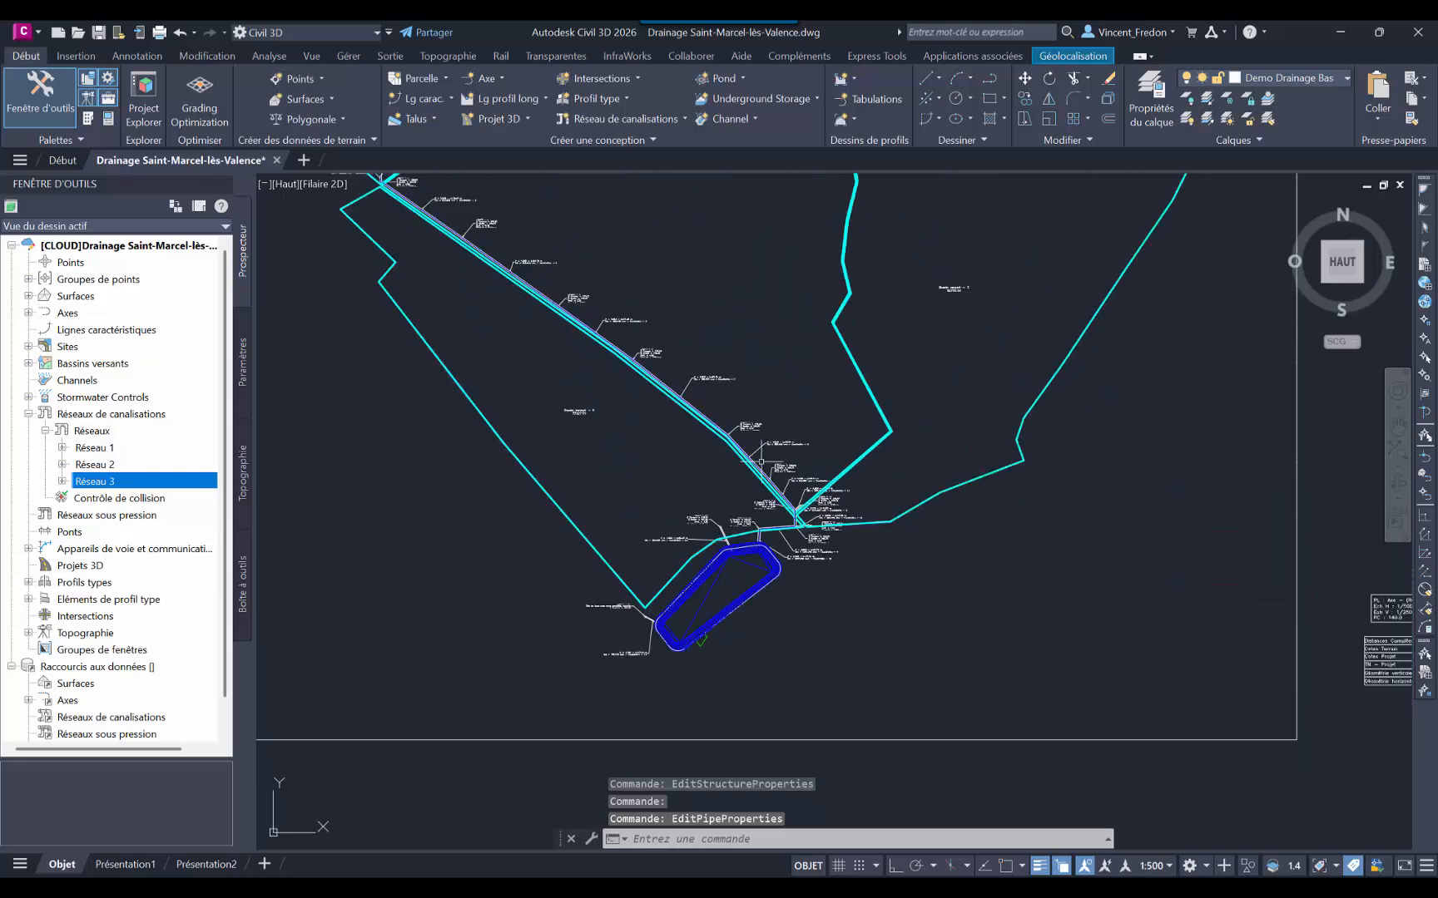
scroll(689, 497, up, 6)
scroll(691, 492, up, 2)
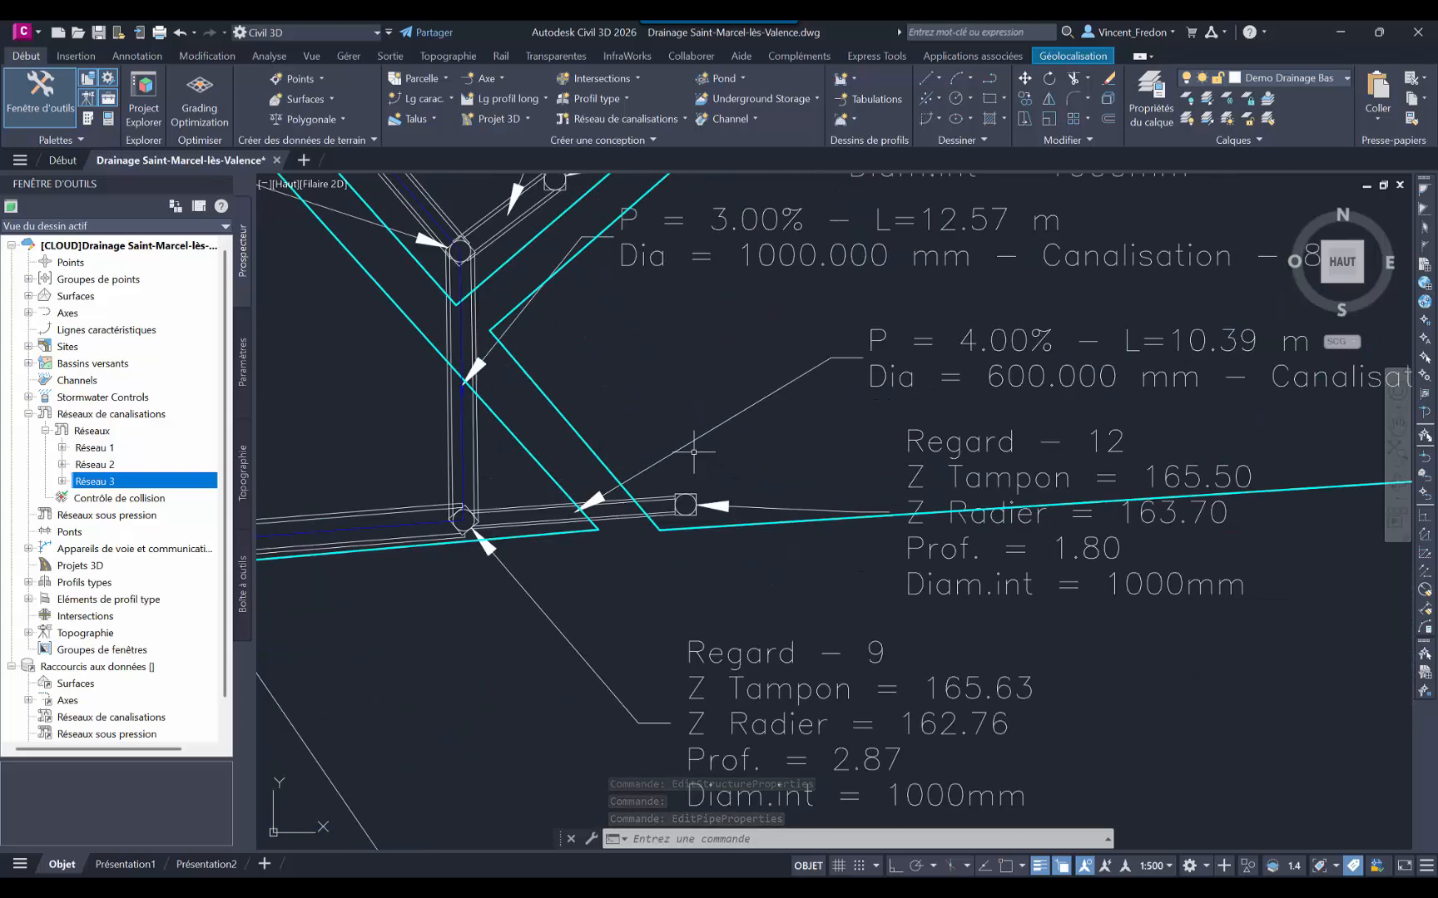
click(686, 503)
right_click(686, 503)
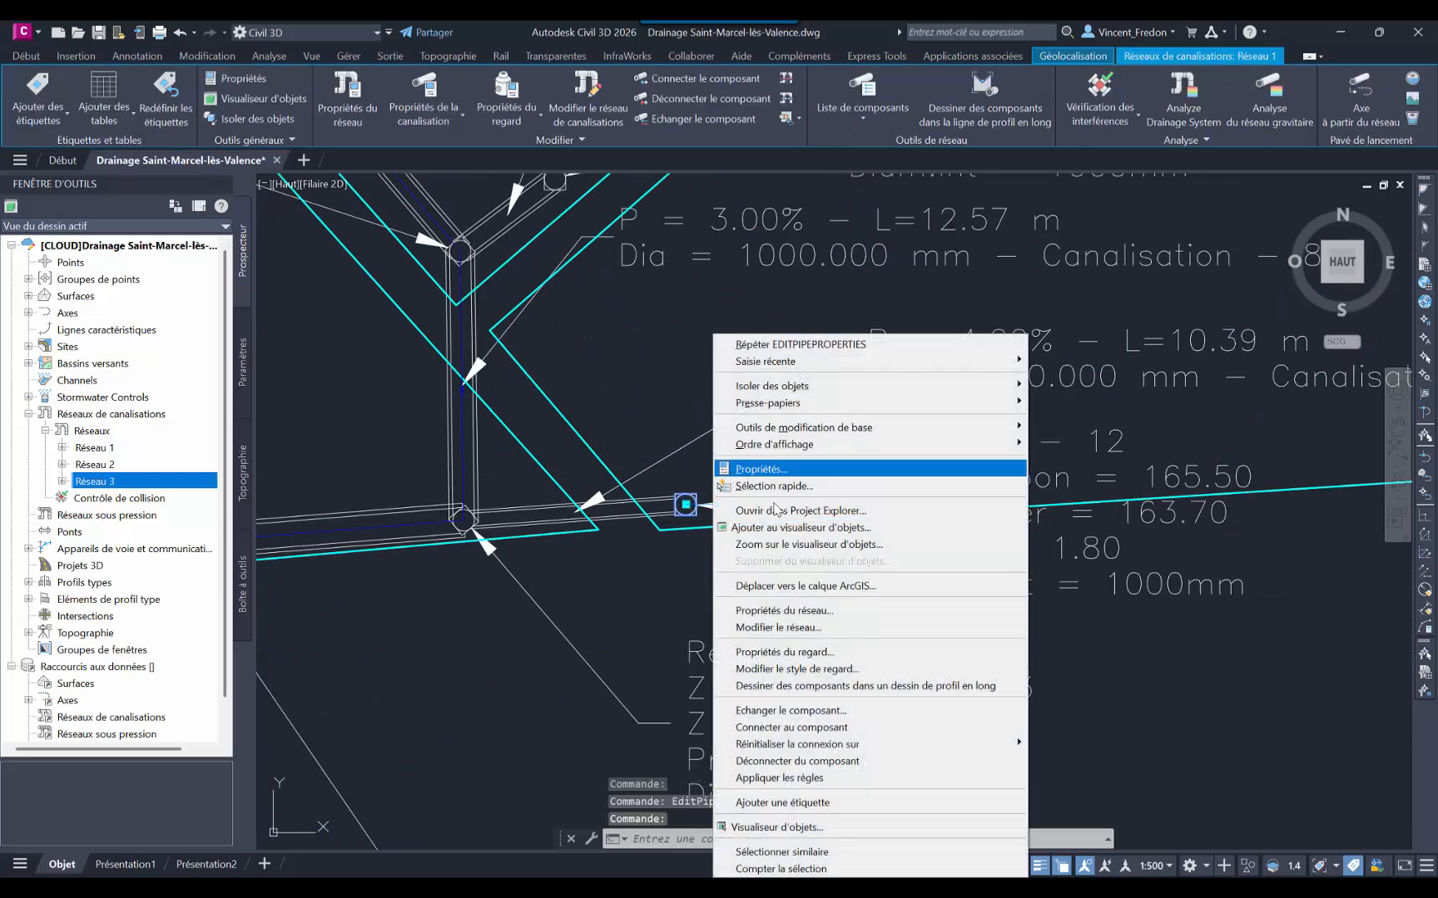
click(798, 652)
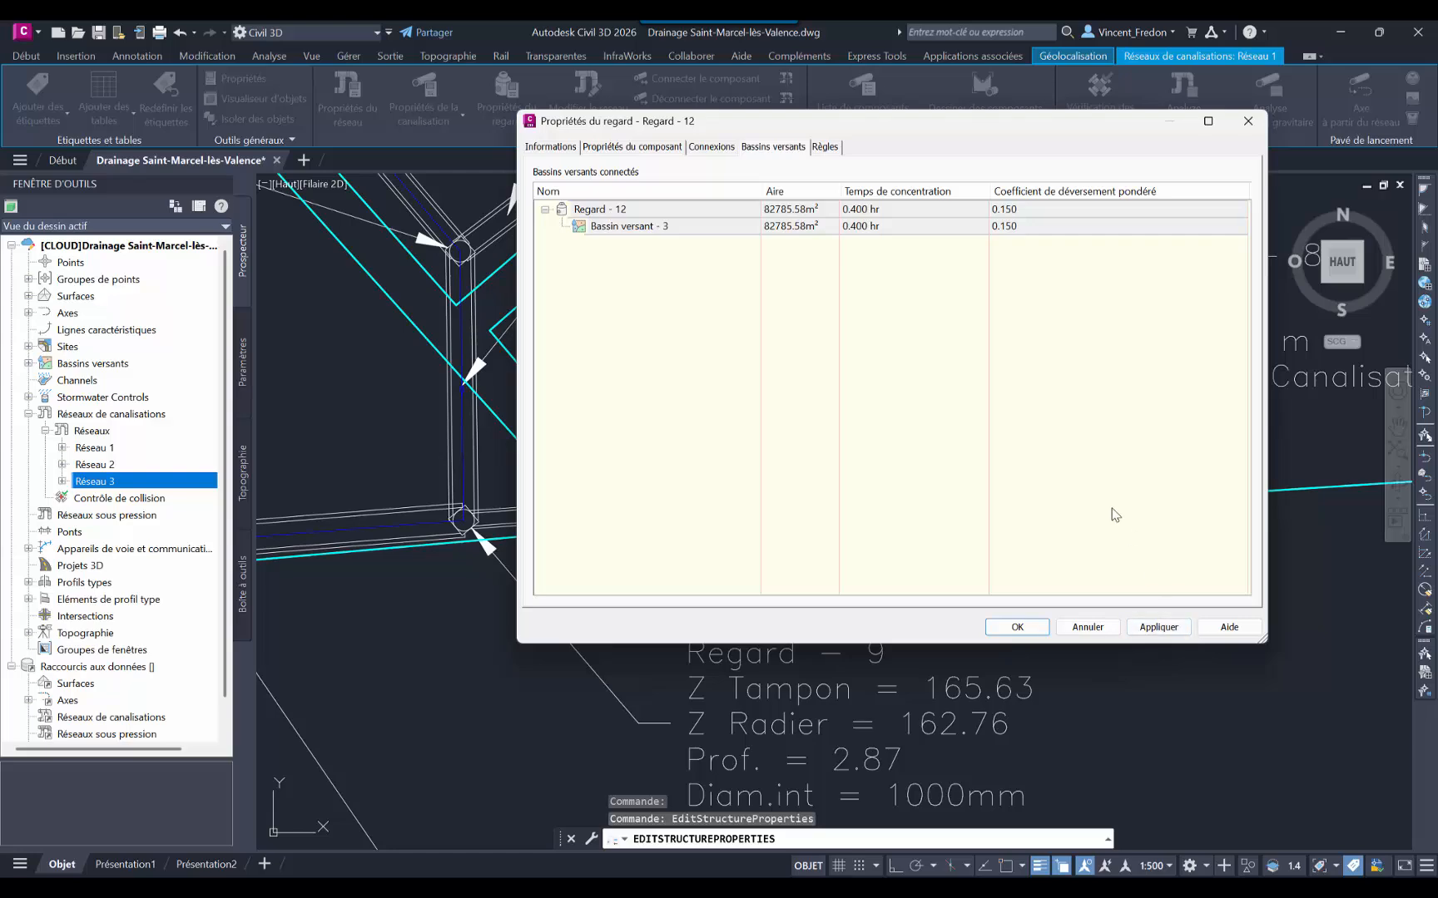
click(1092, 628)
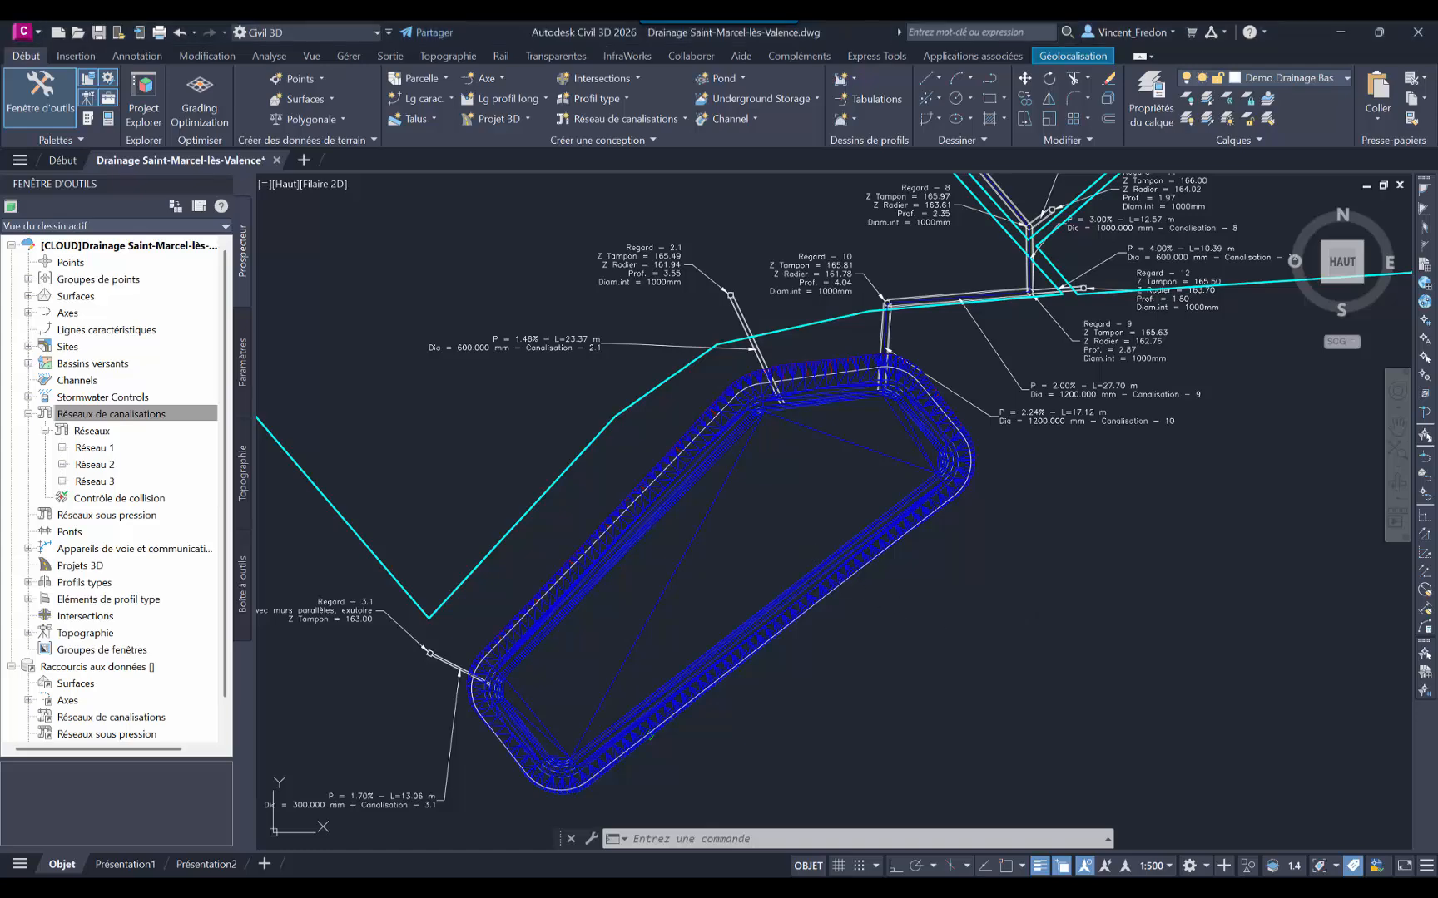
Step: Highlight the whole retention basin in the drawing and clear the selection
click(806, 543)
click(766, 675)
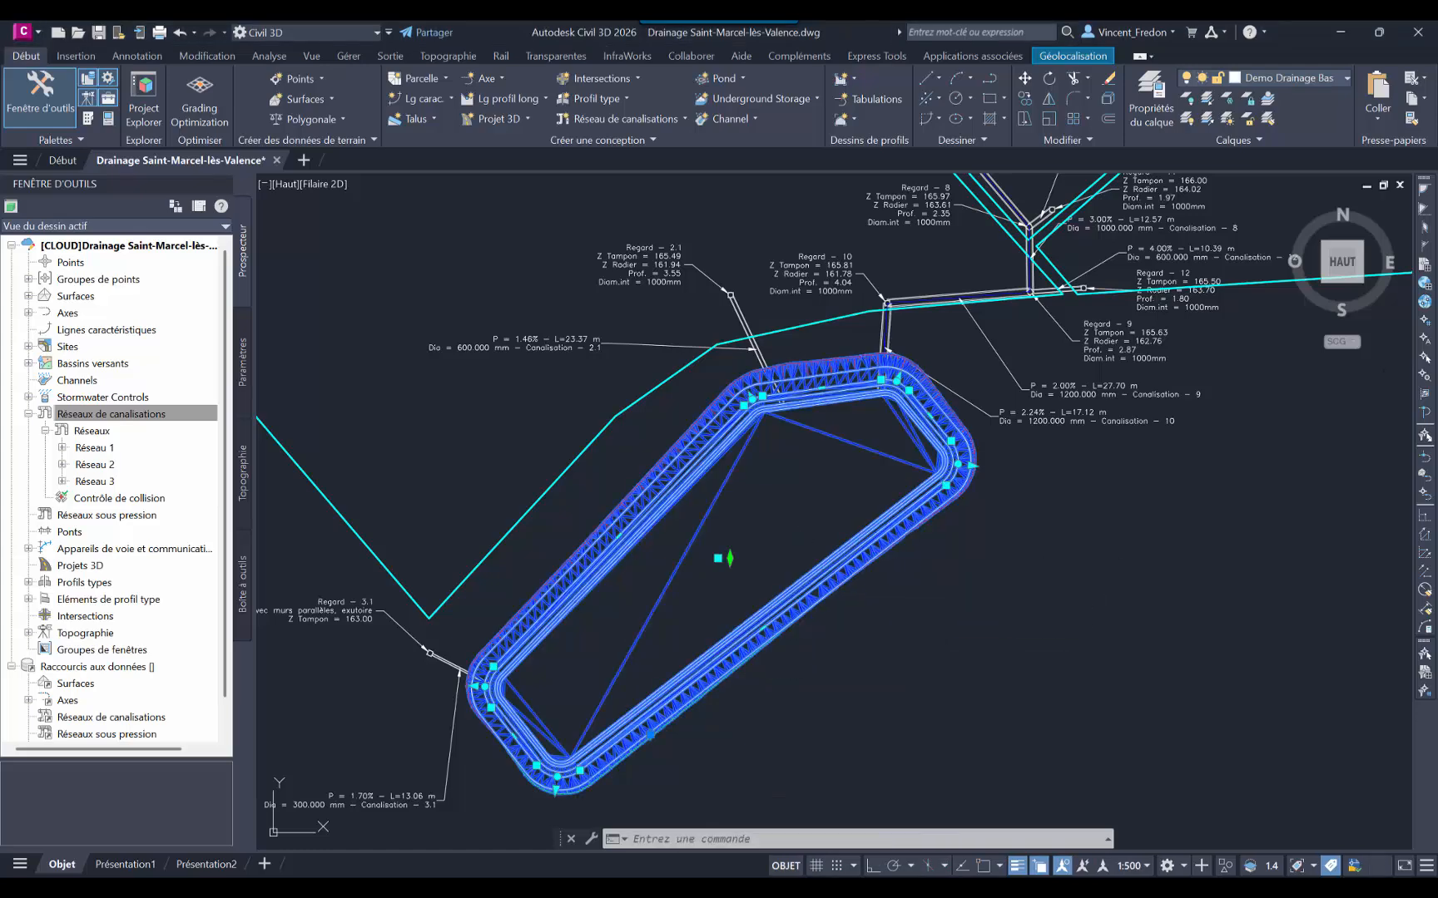
key(Escape)
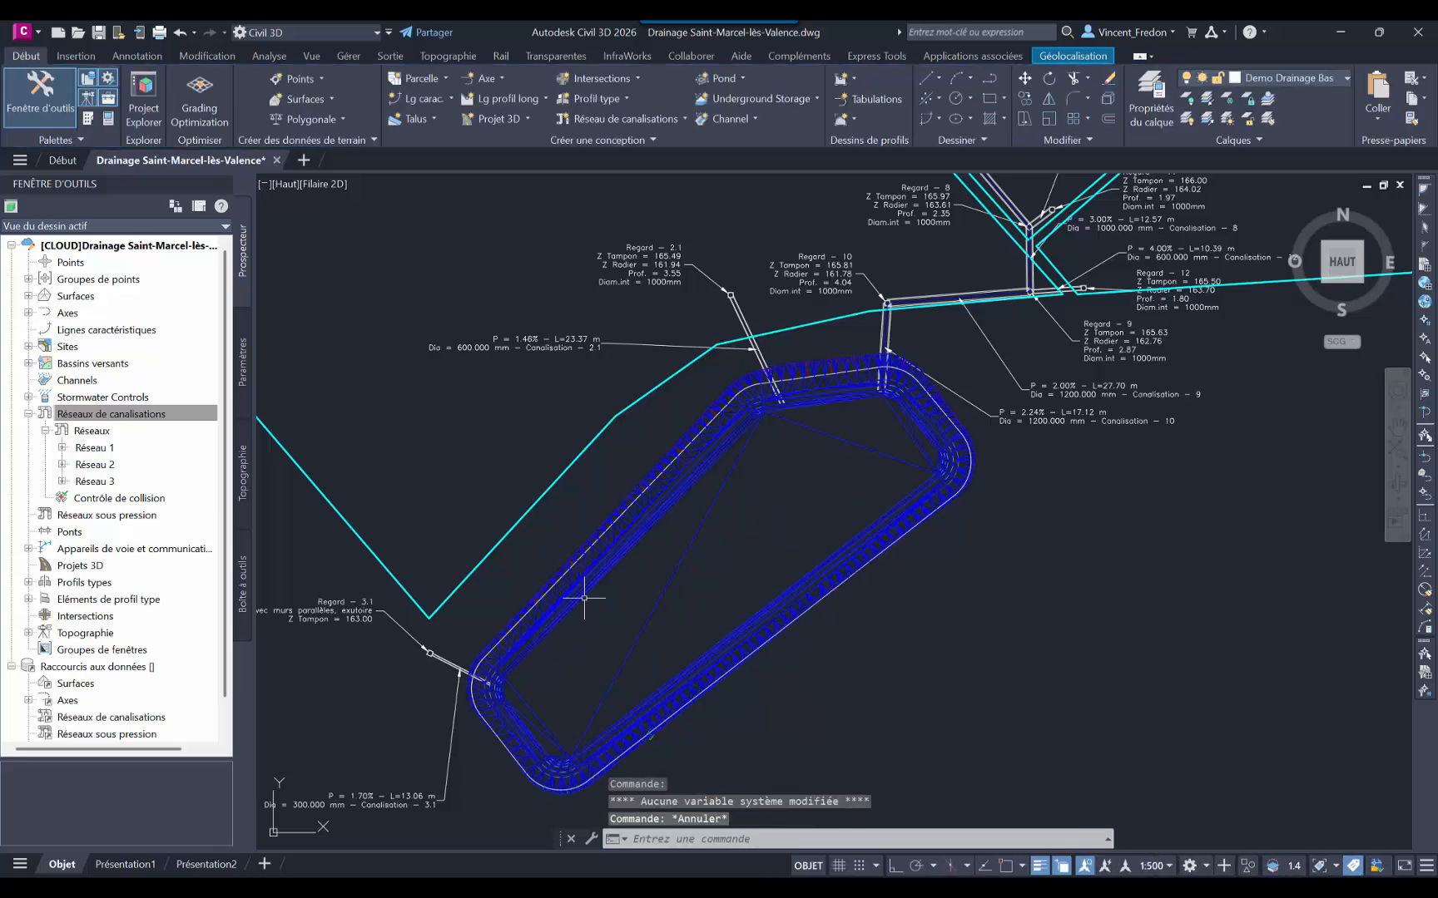
Step: List the ponds under Stormwater Controls and review the storage table in the pond properties of Bassin 1
click(28, 397)
click(45, 414)
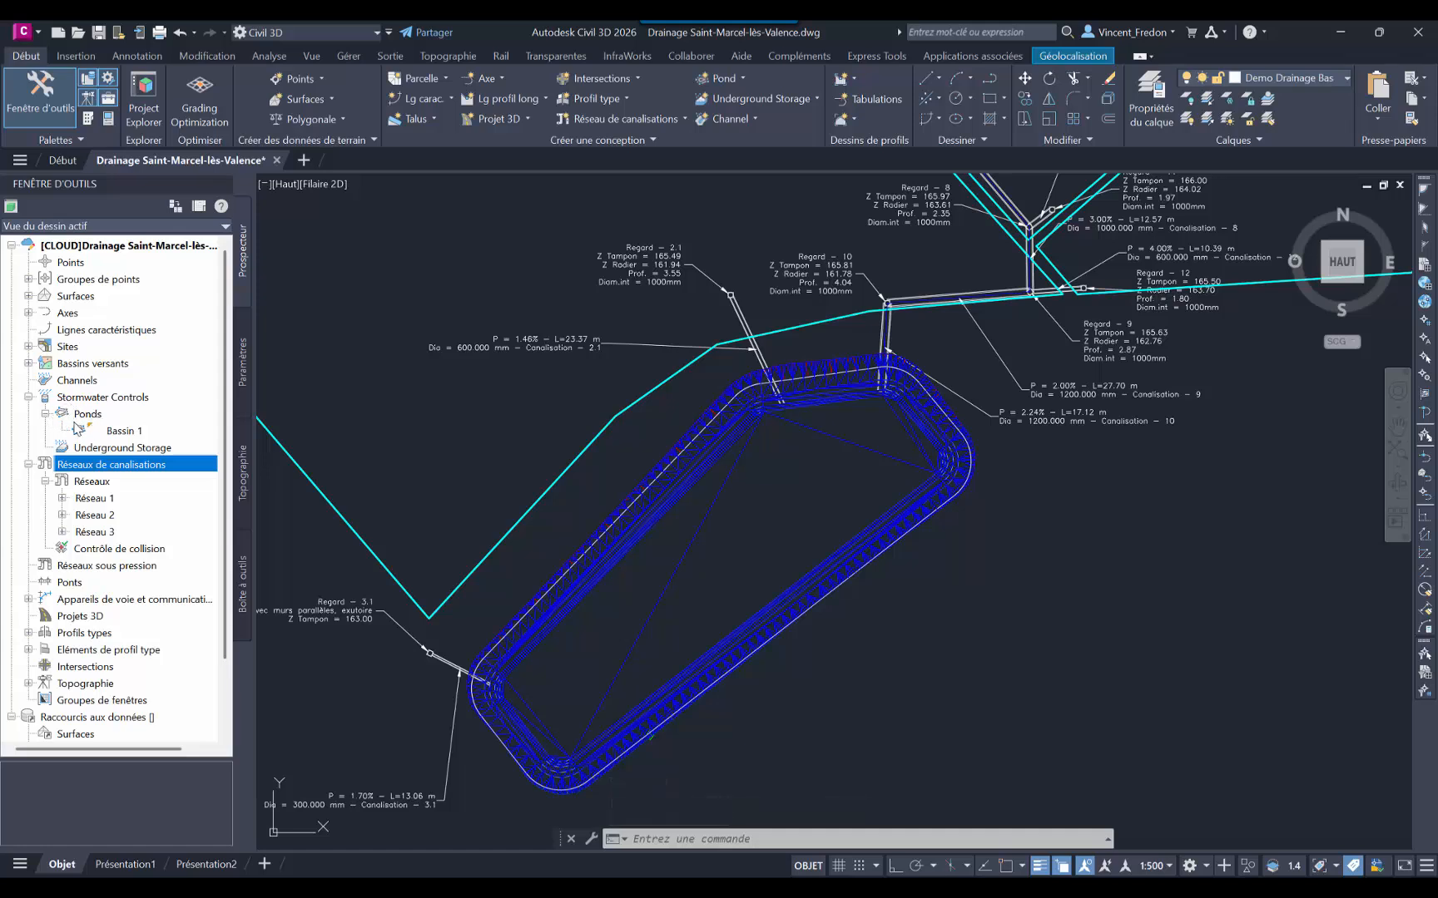
click(128, 436)
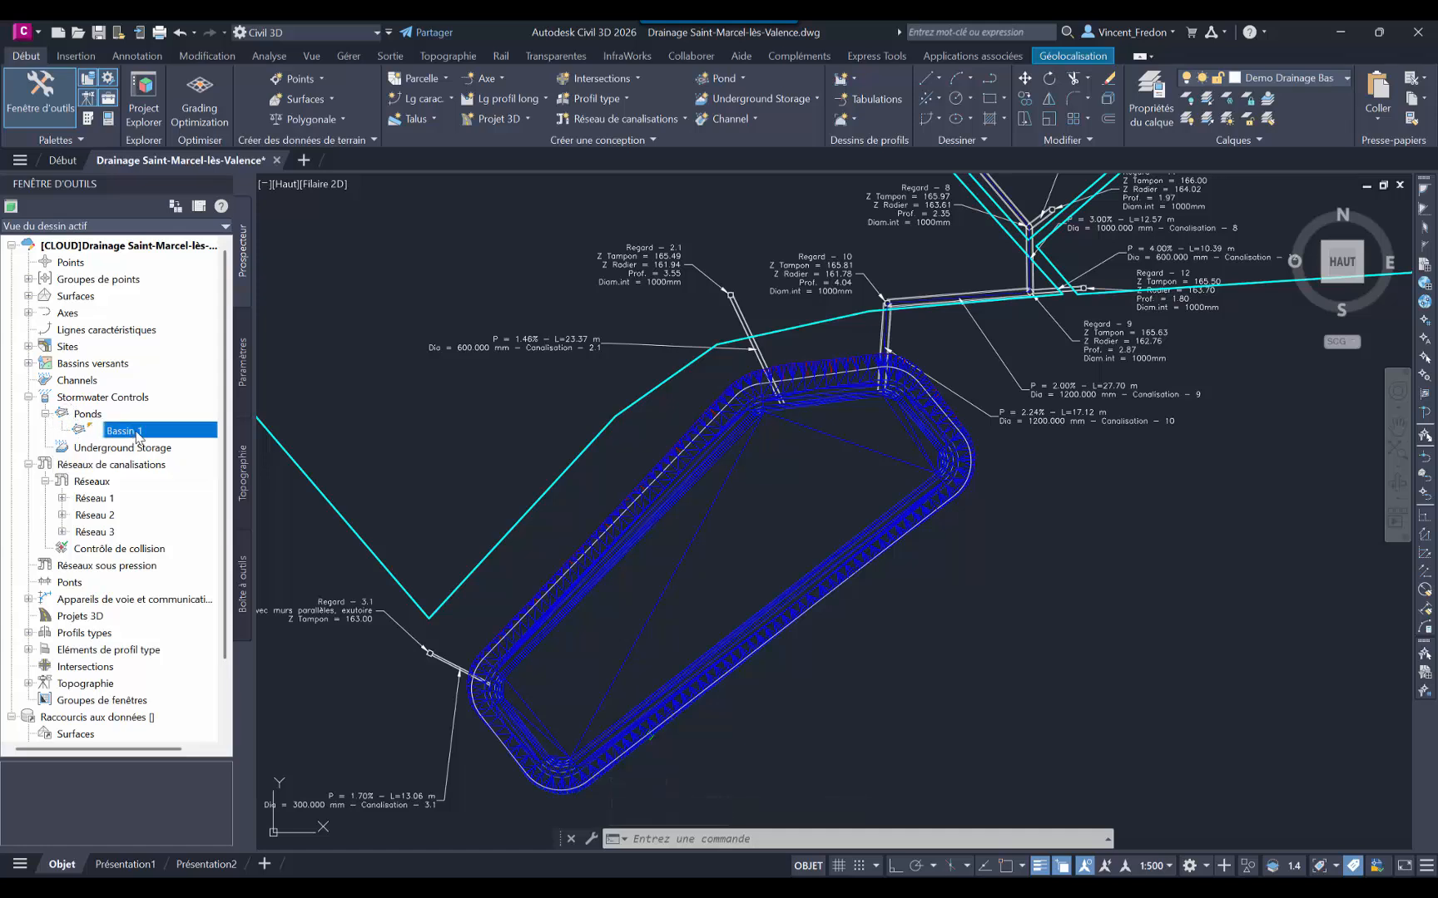
right_click(138, 437)
click(221, 443)
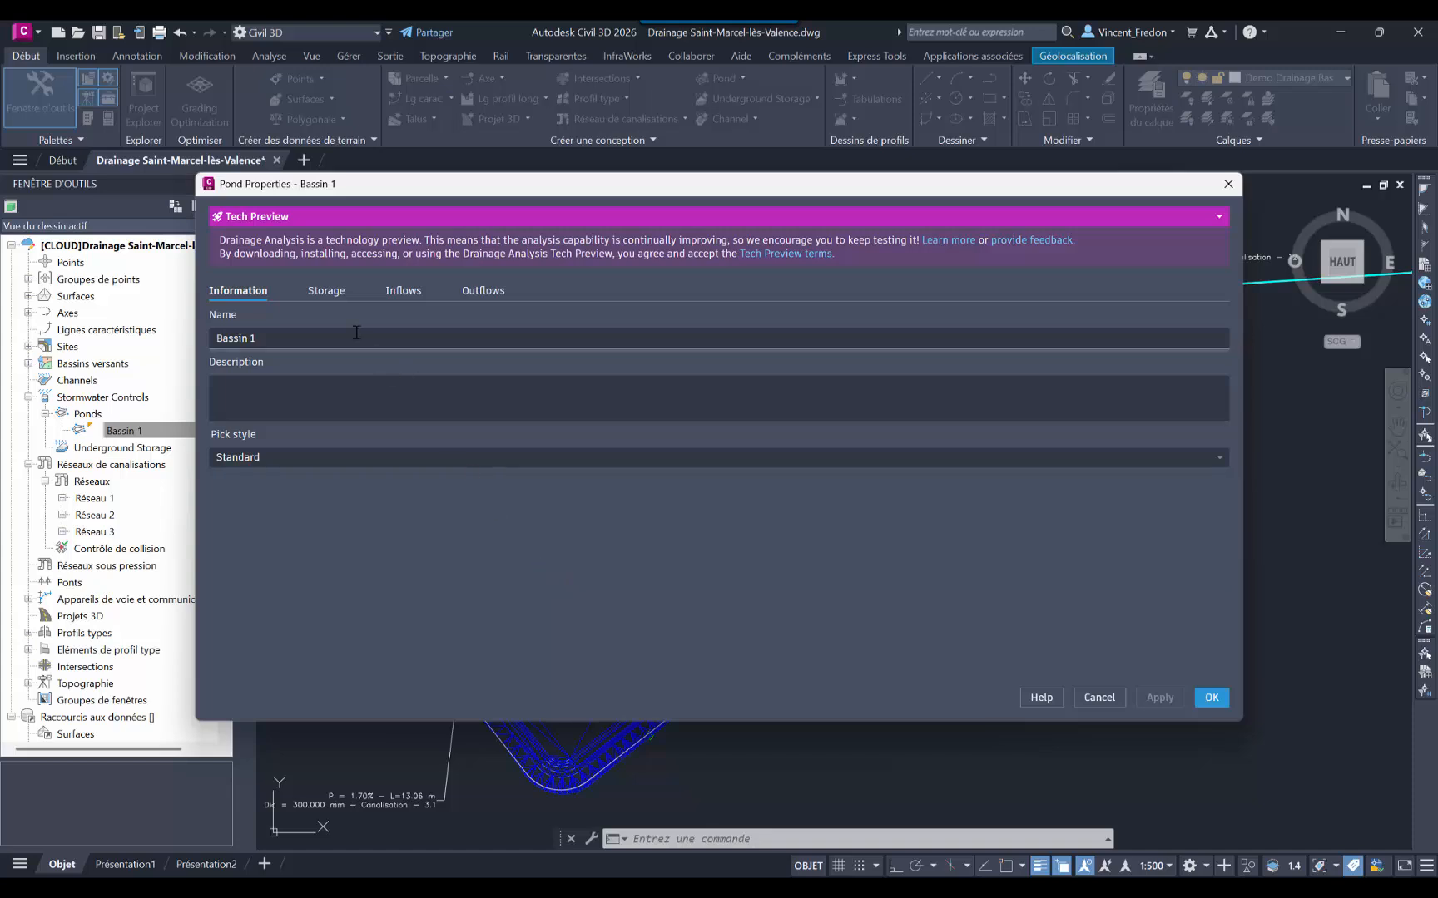
click(325, 293)
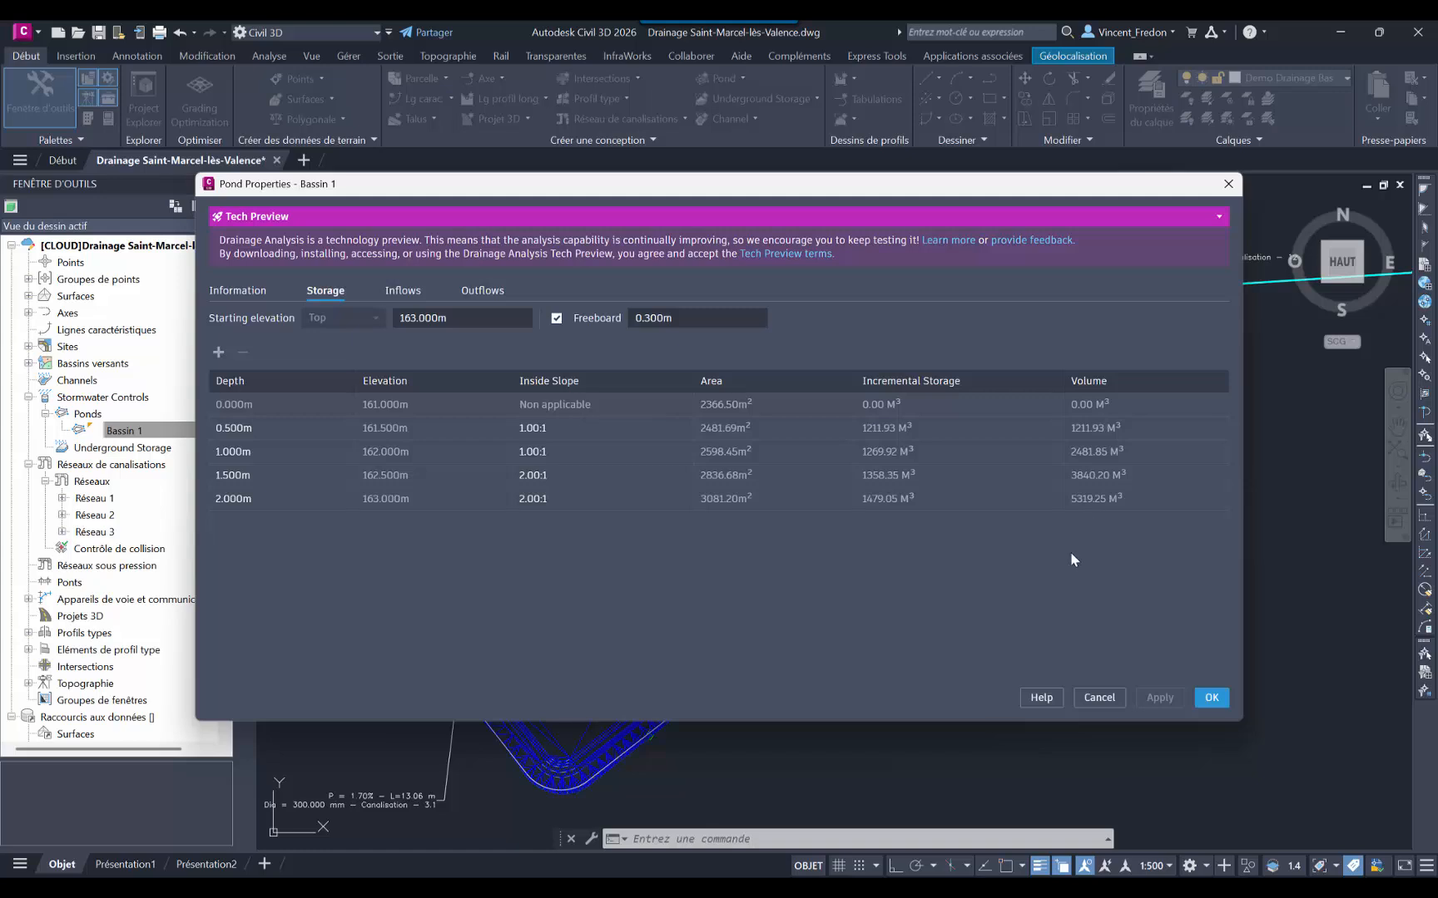
Step: Review Bassin 1's inflows, outflows and infiltration options, switching infiltration on and off, and close the pond properties without saving
click(402, 291)
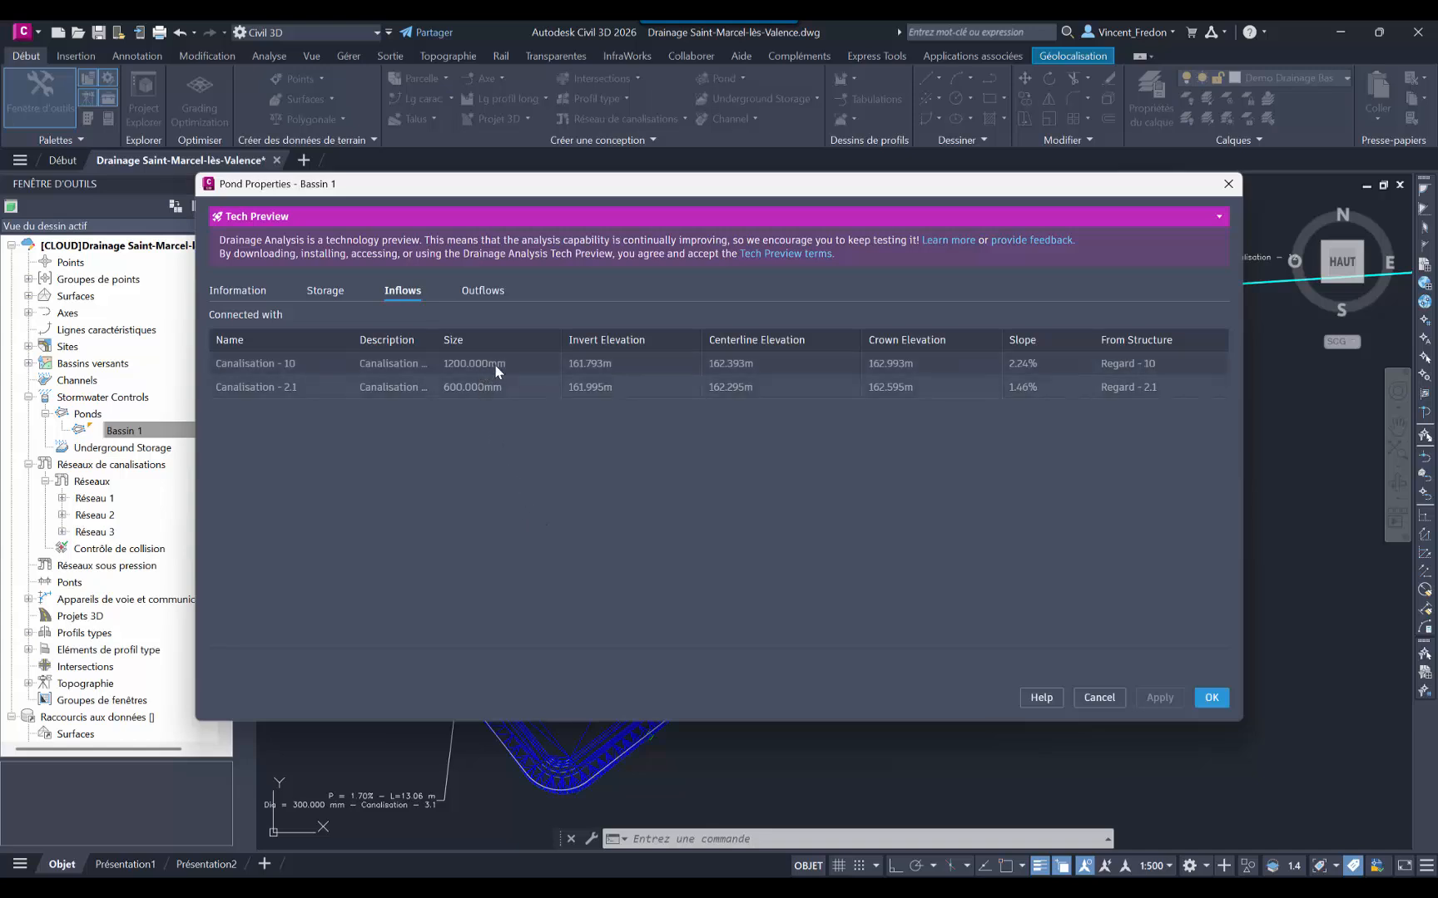
click(483, 290)
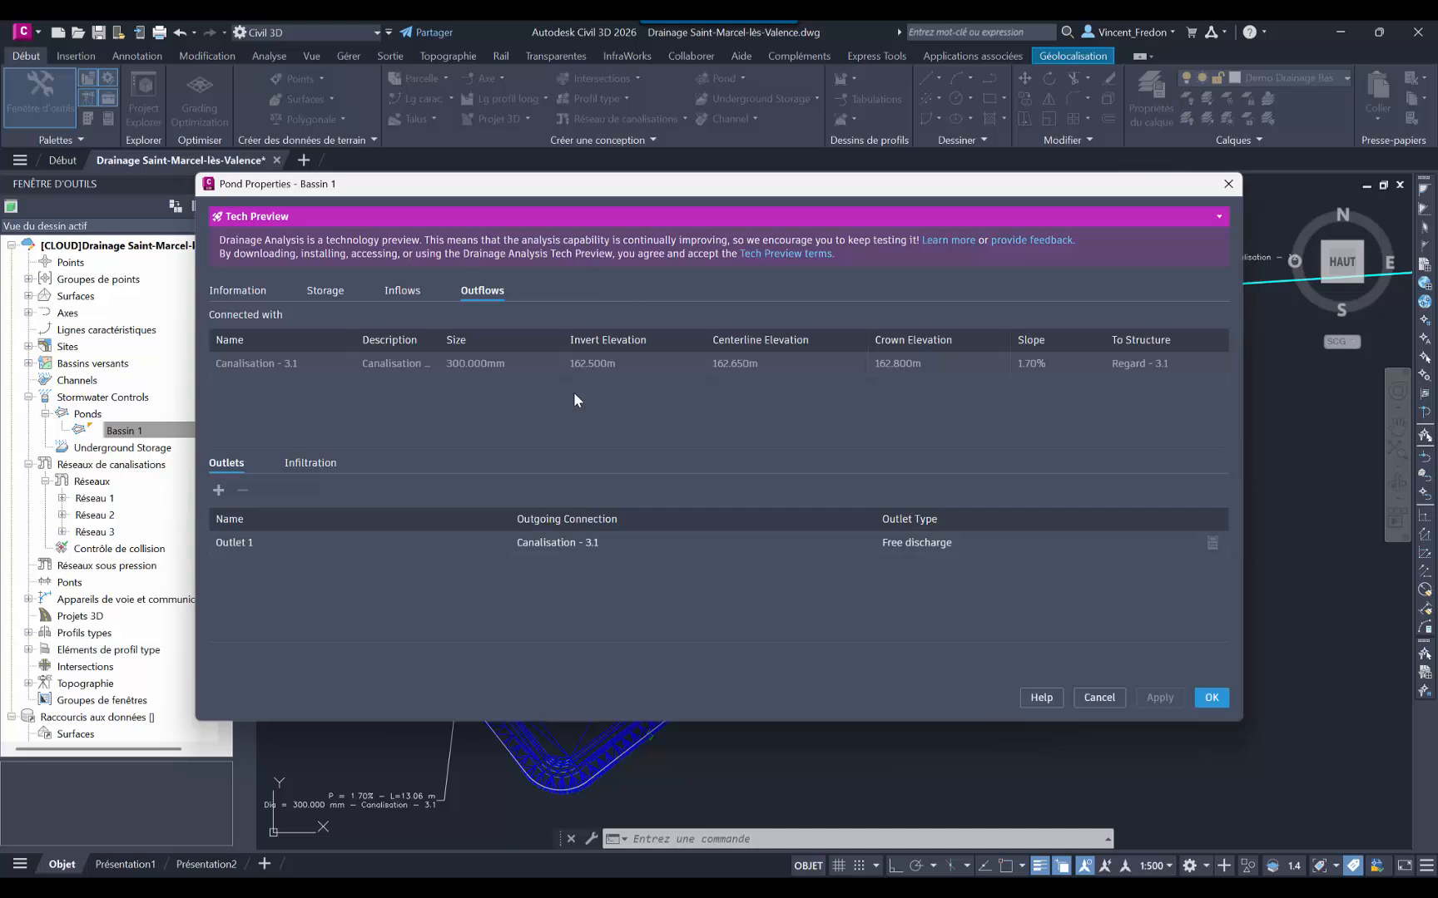
click(307, 467)
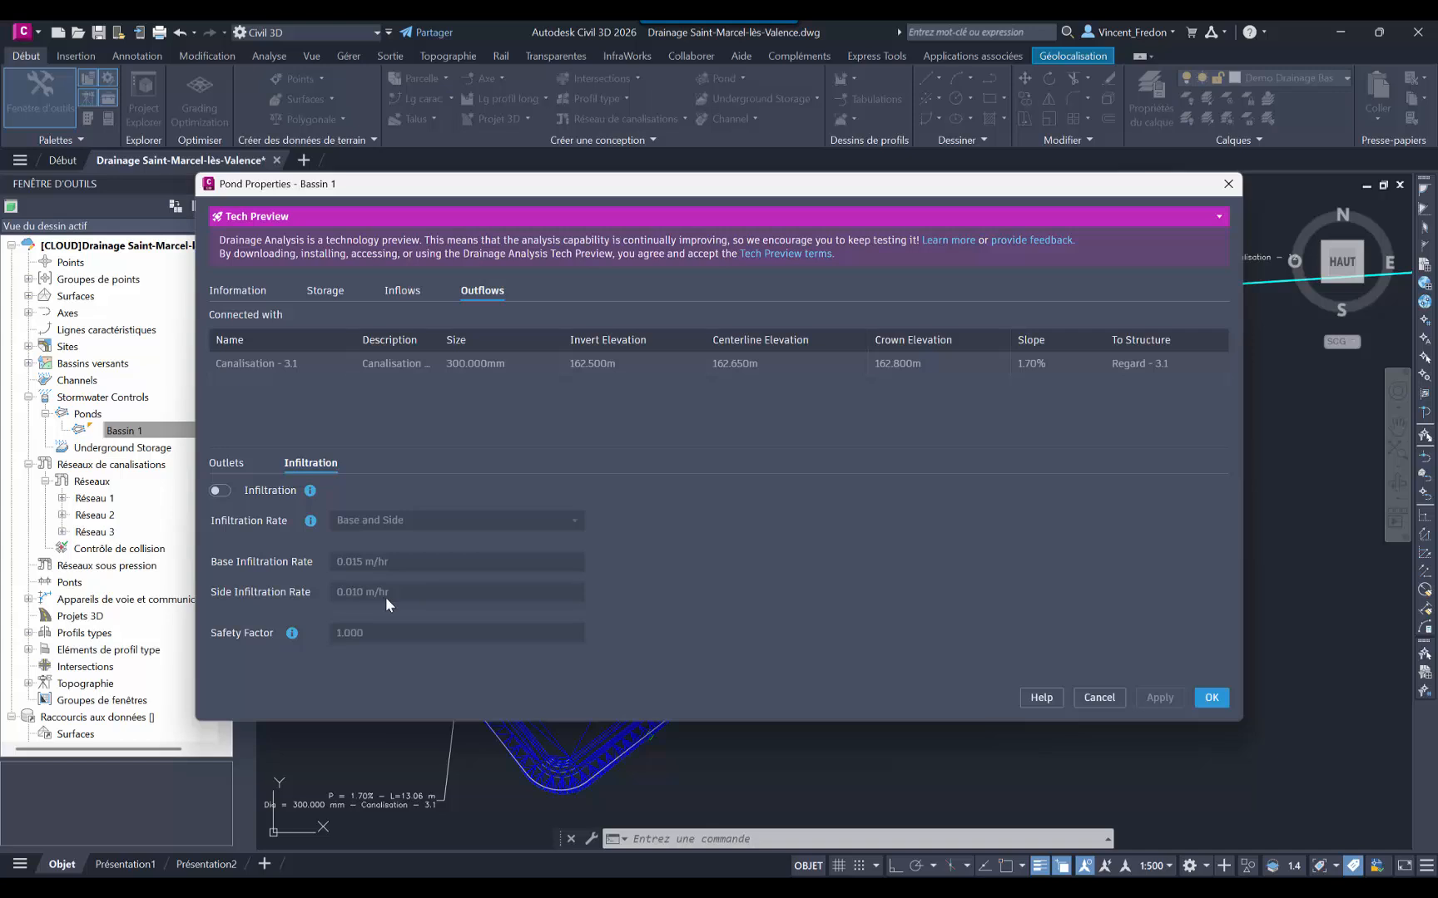
click(230, 492)
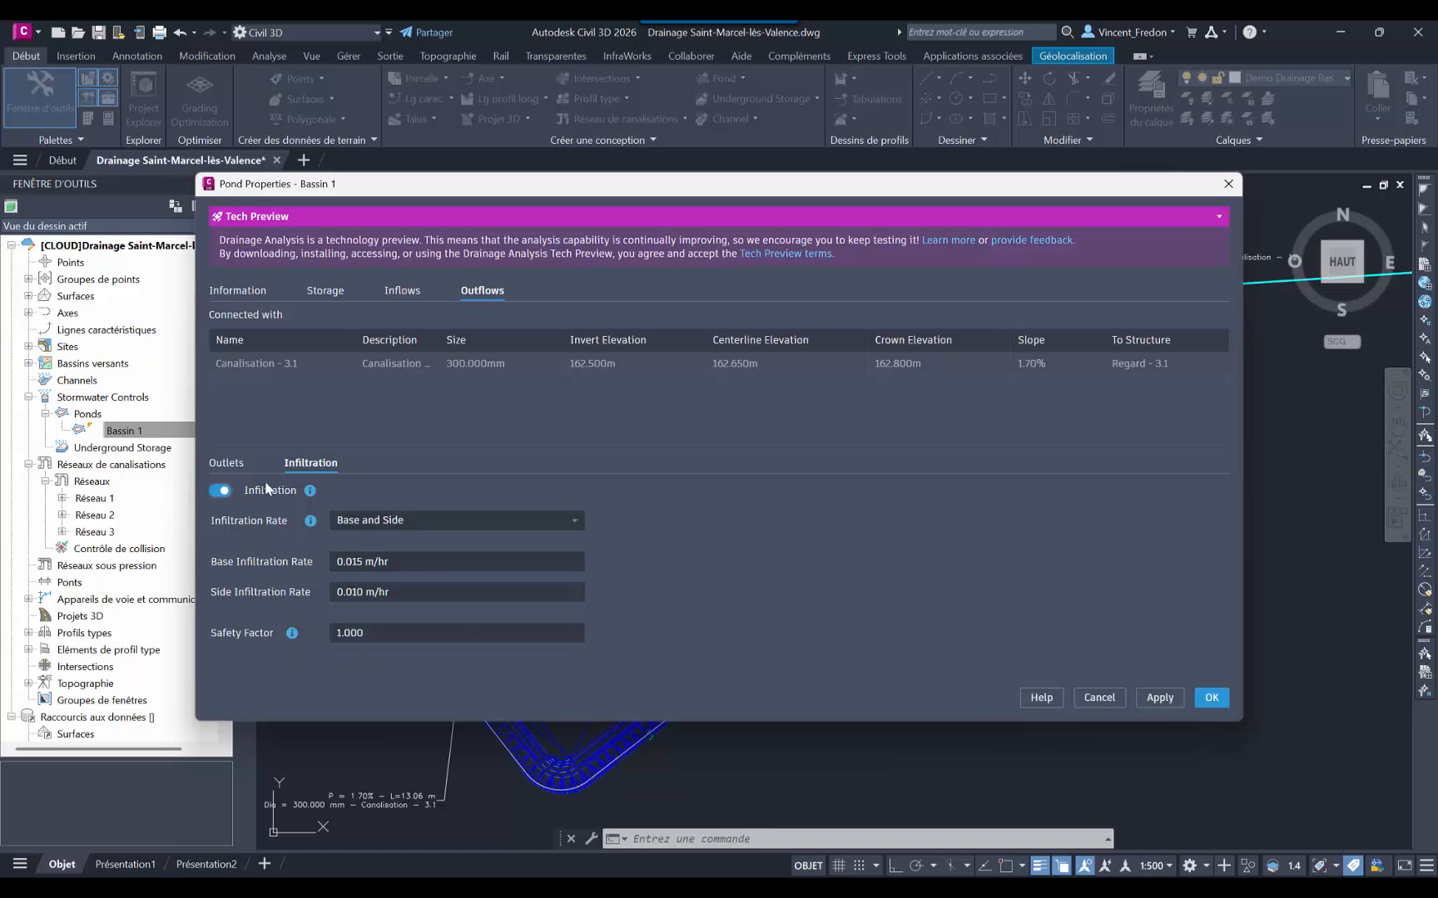
click(218, 491)
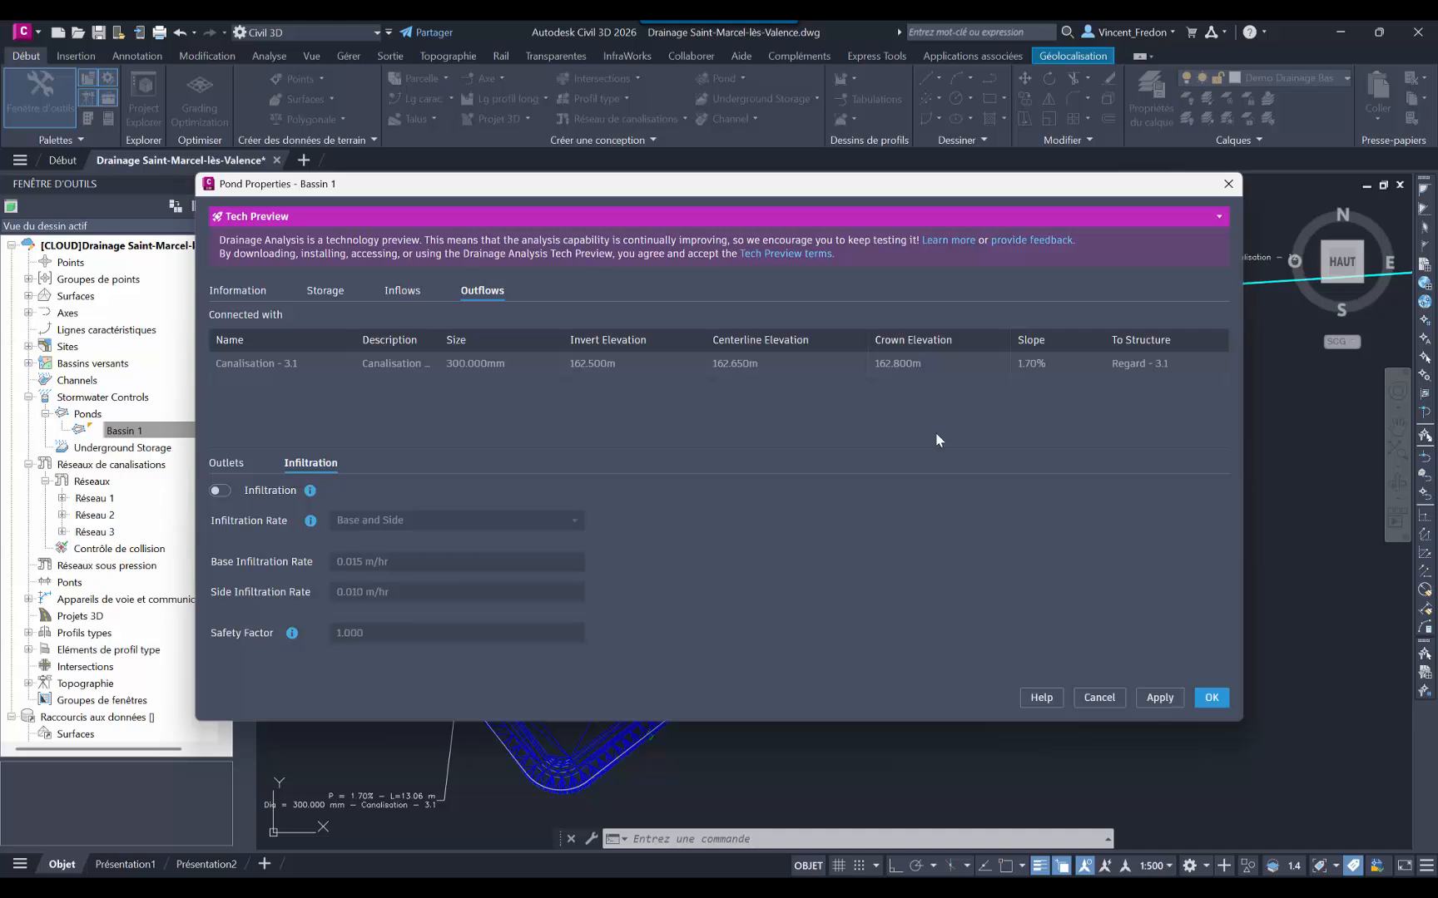
click(1099, 698)
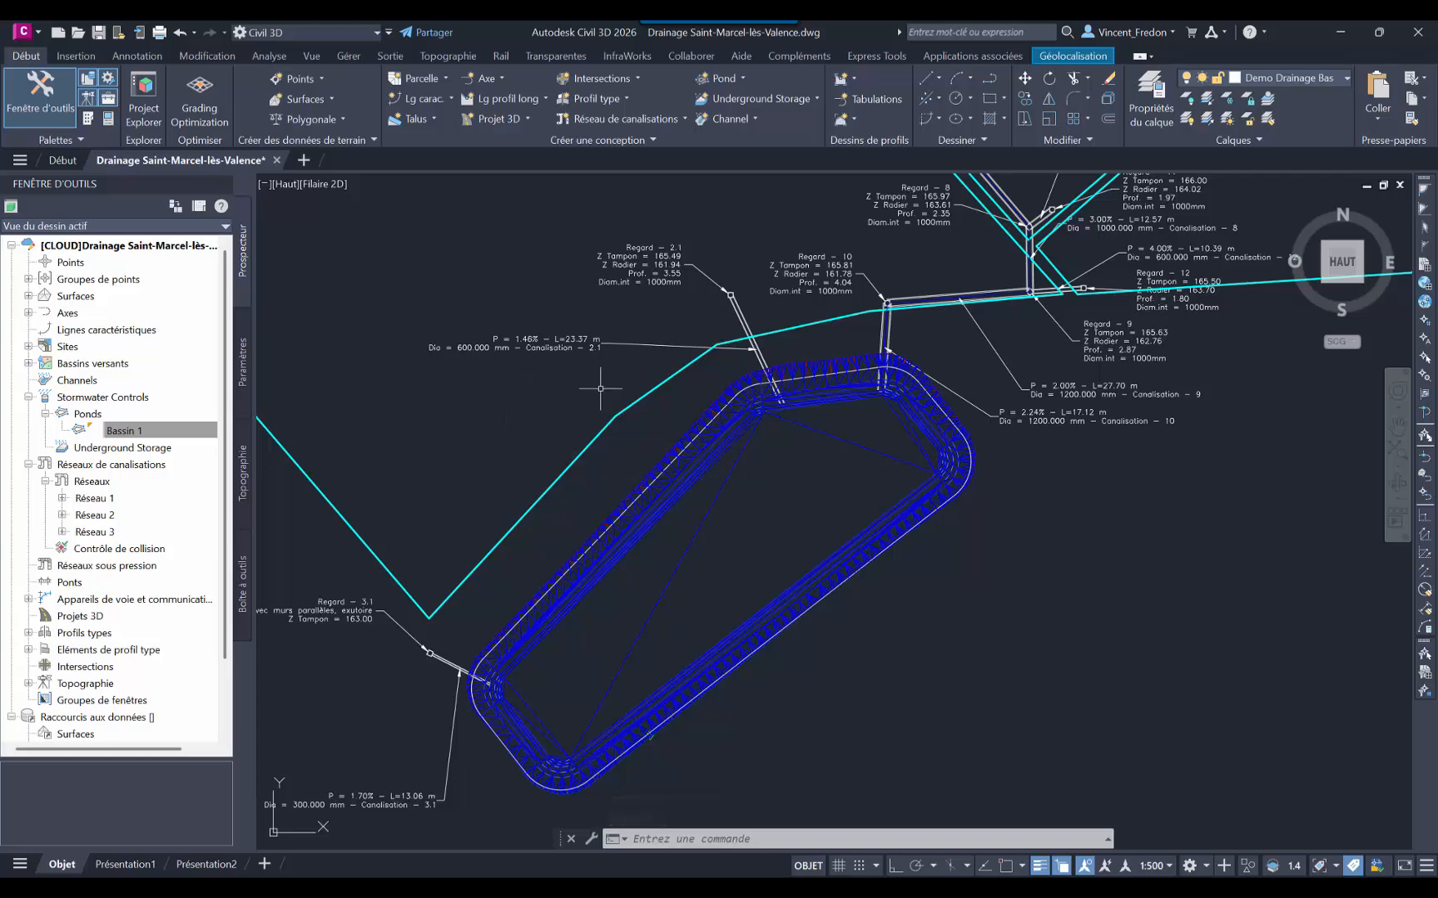
Step: Select all pipe network parts similar to the 600 mm pipe Canalisation - 2.1 entering the basin
click(740, 316)
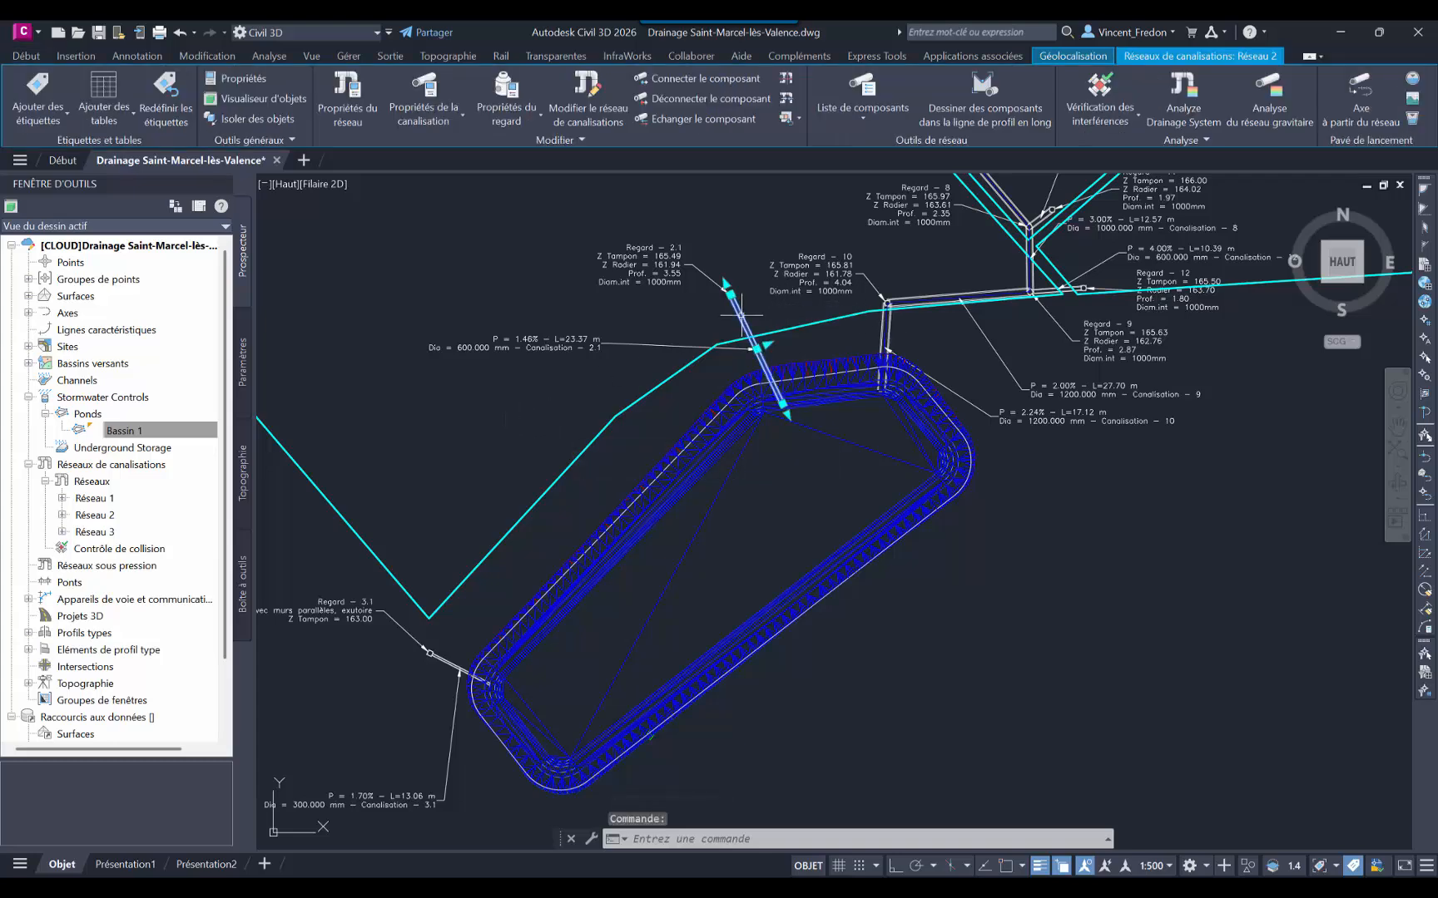
right_click(742, 316)
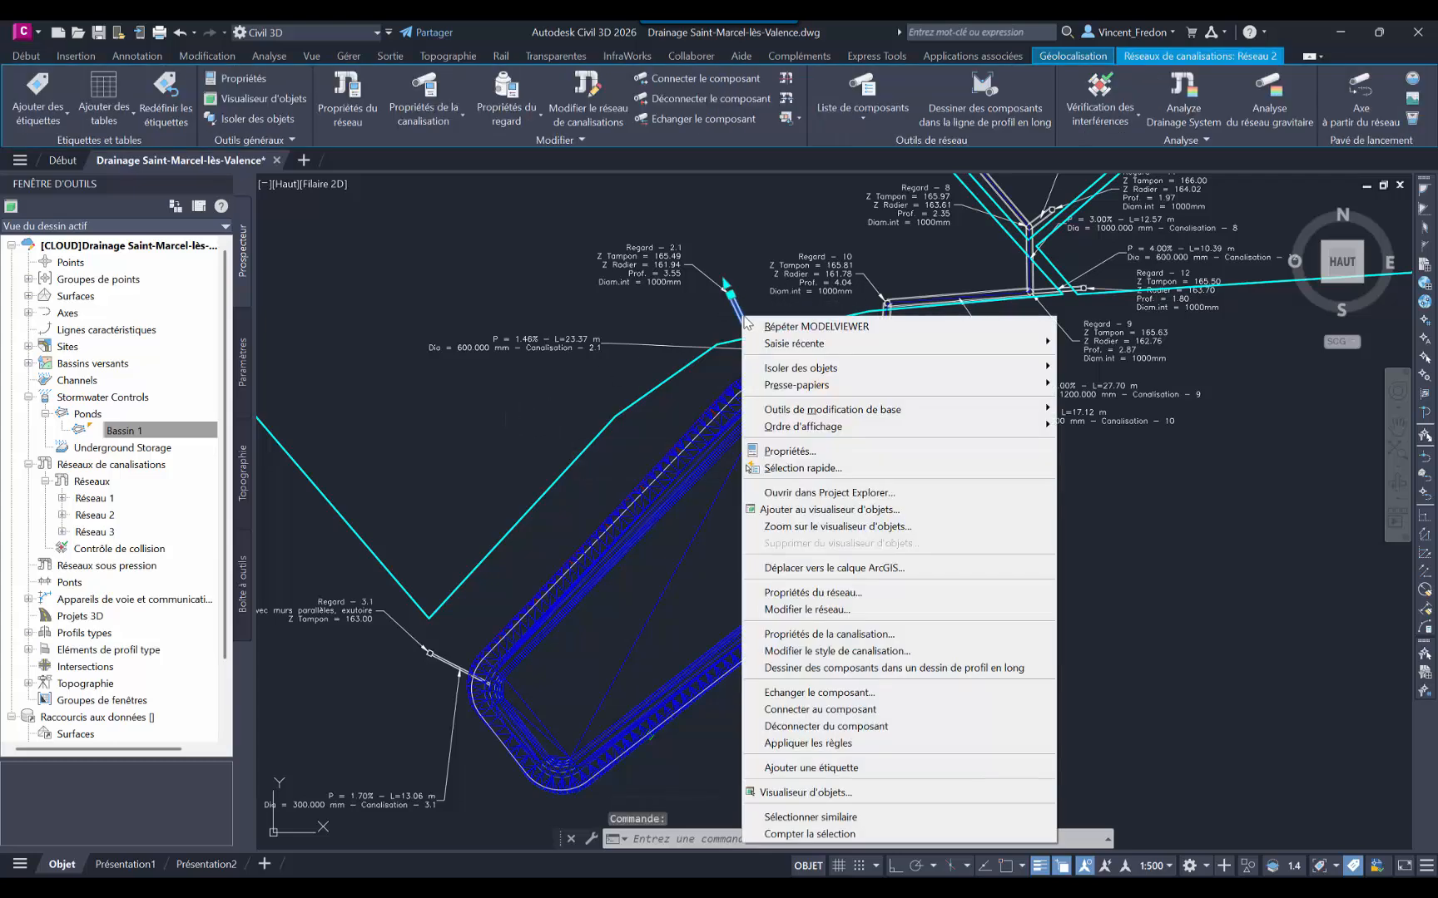
click(810, 817)
scroll(722, 291, up, 8)
scroll(716, 281, up, 2)
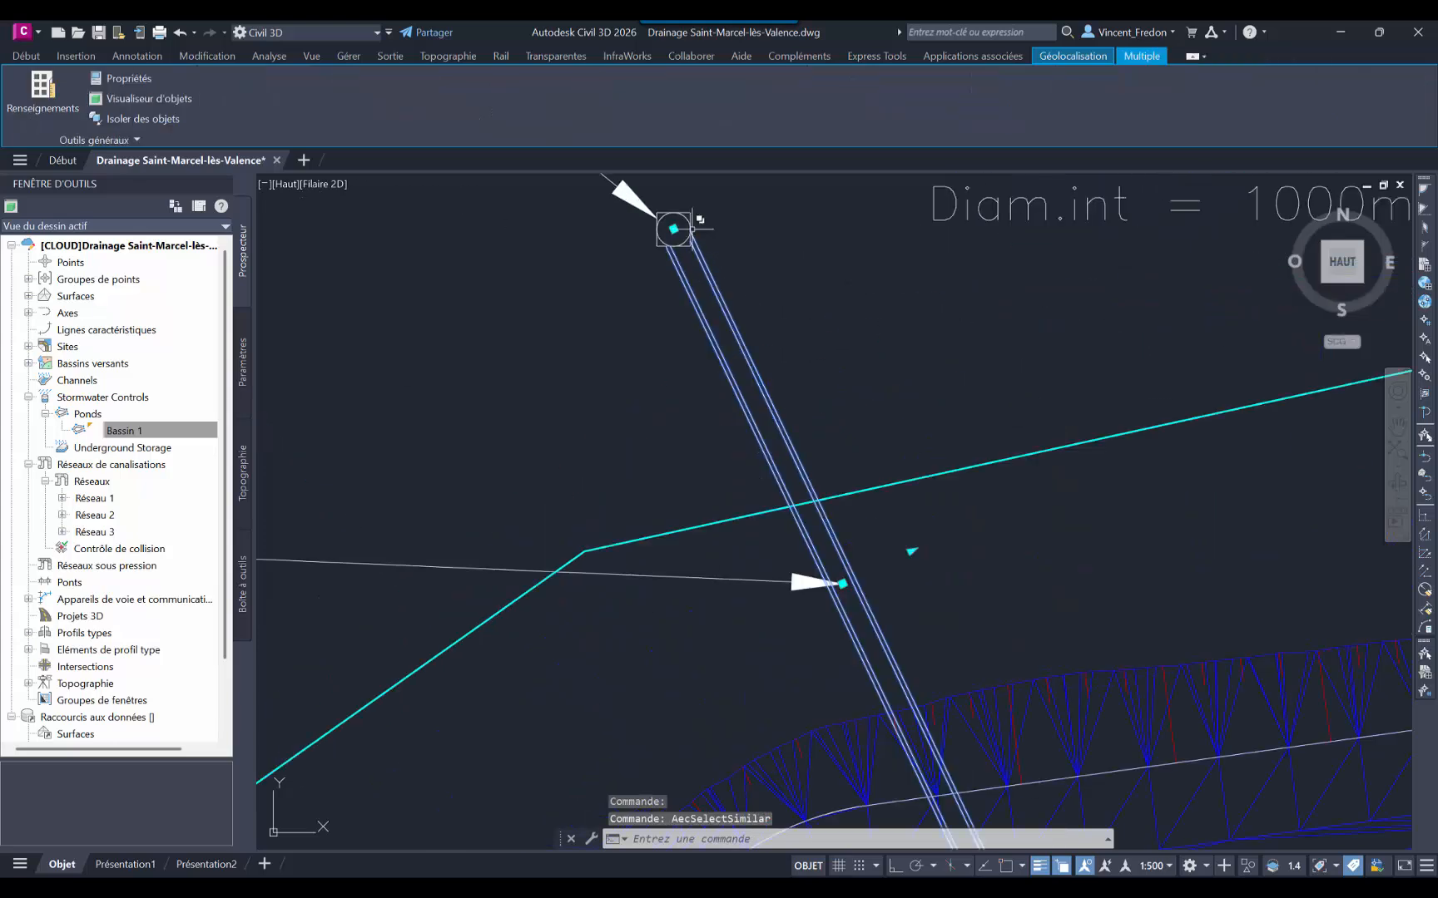
right_click(739, 214)
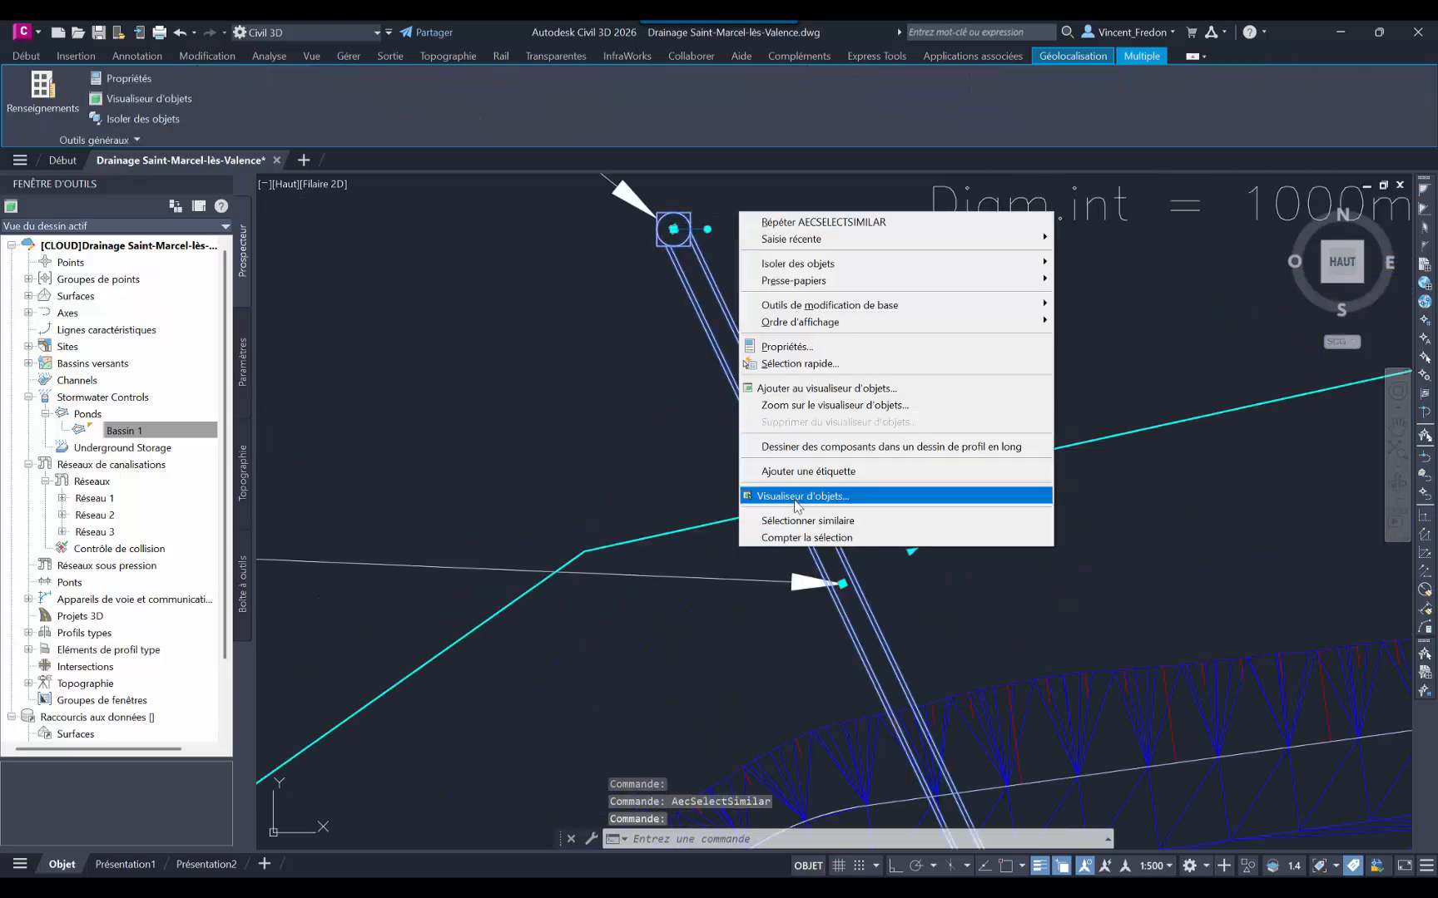
click(791, 497)
middle_drag(995, 552, 746, 433)
scroll(930, 423, down, 5)
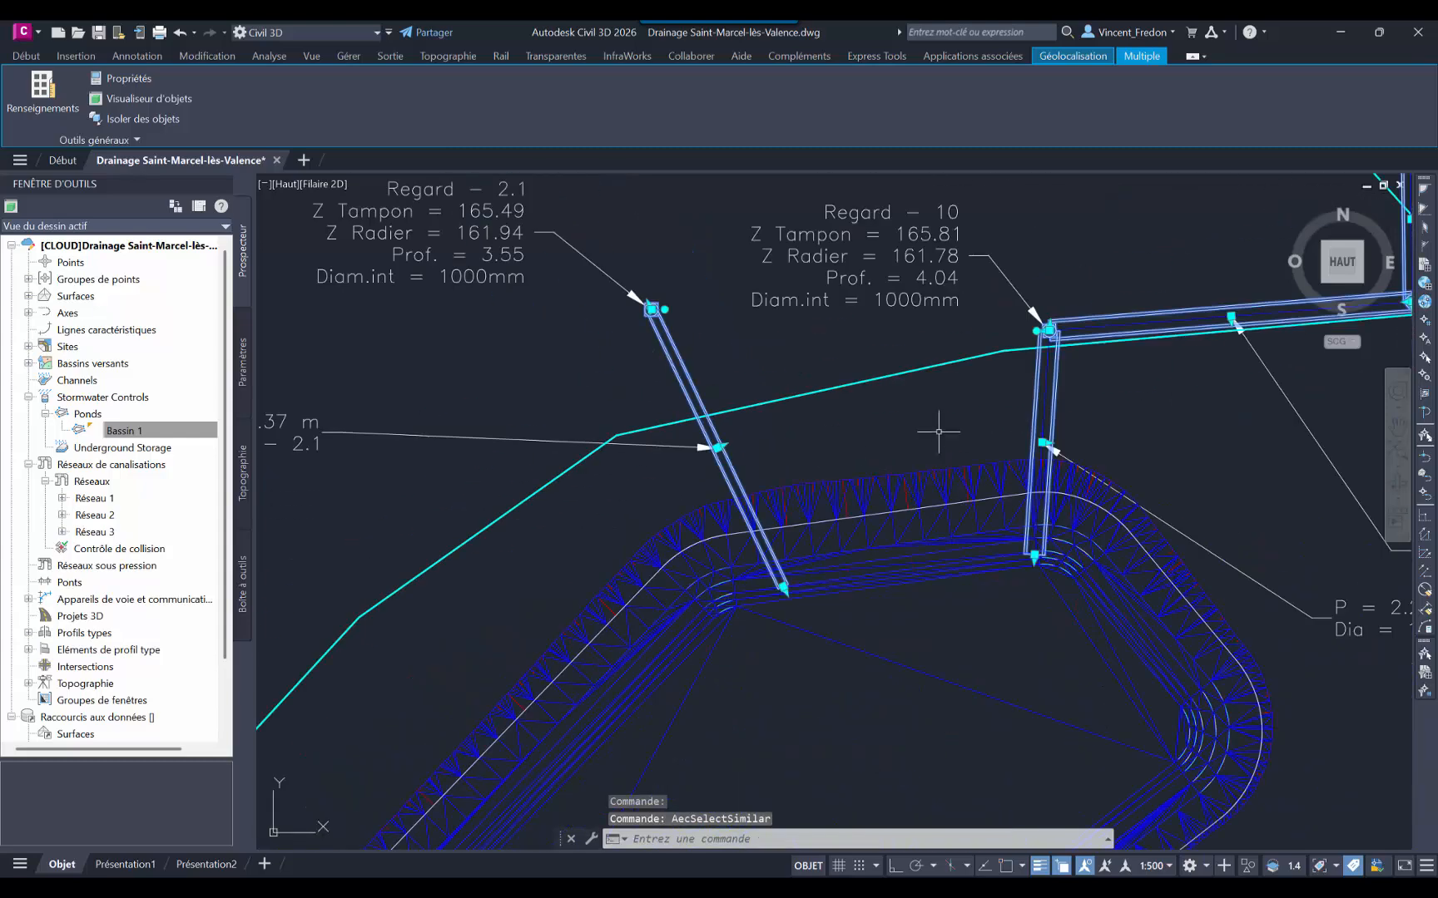
Step: Add the retention basin to the selected pipes and manholes and open the selection in the Object Viewer
click(938, 418)
click(888, 697)
right_click(911, 366)
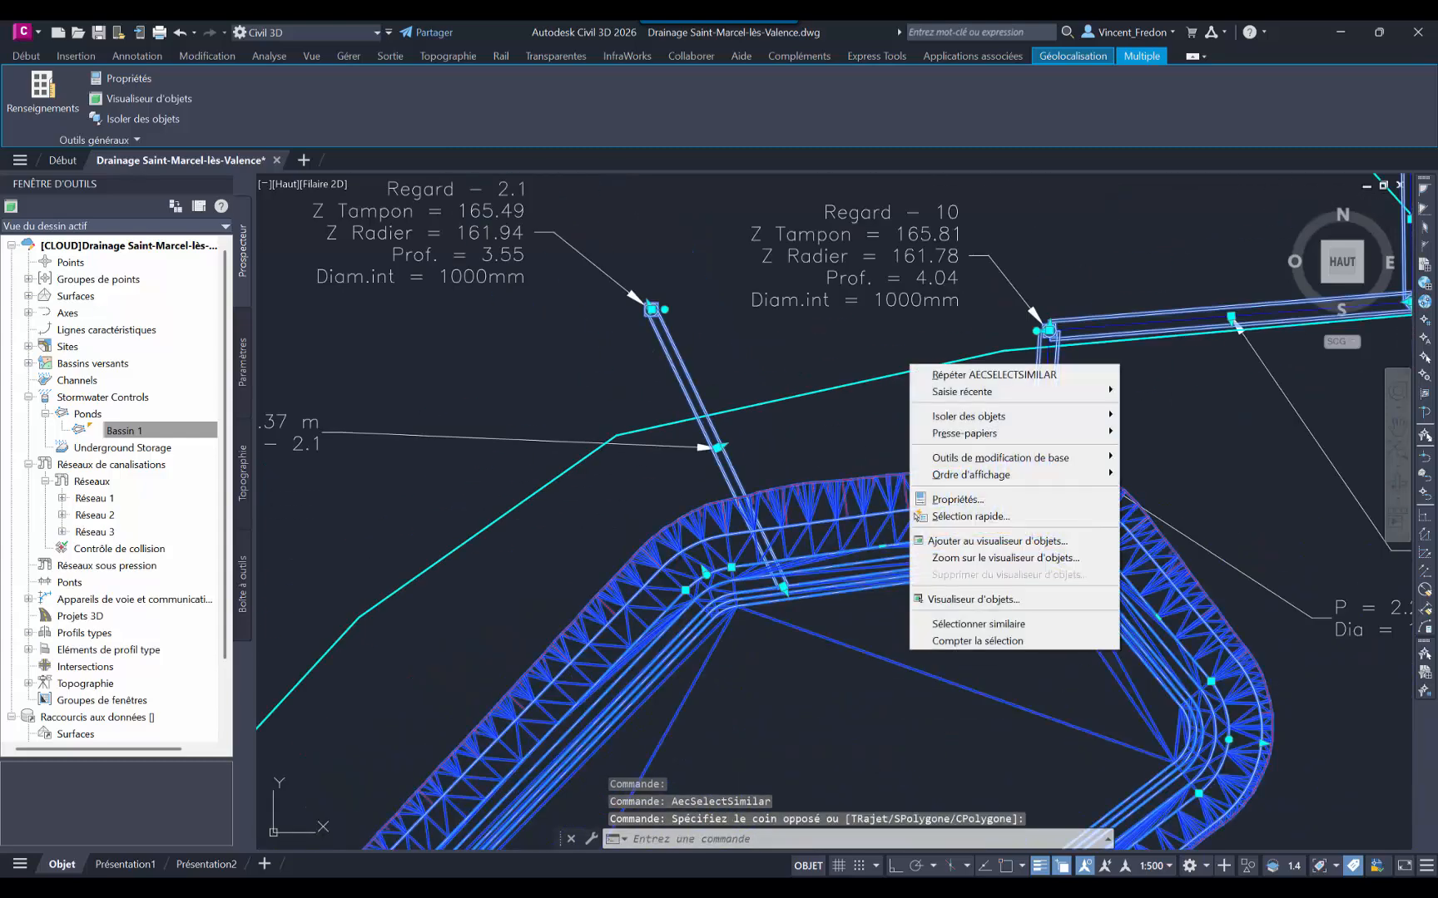
click(975, 541)
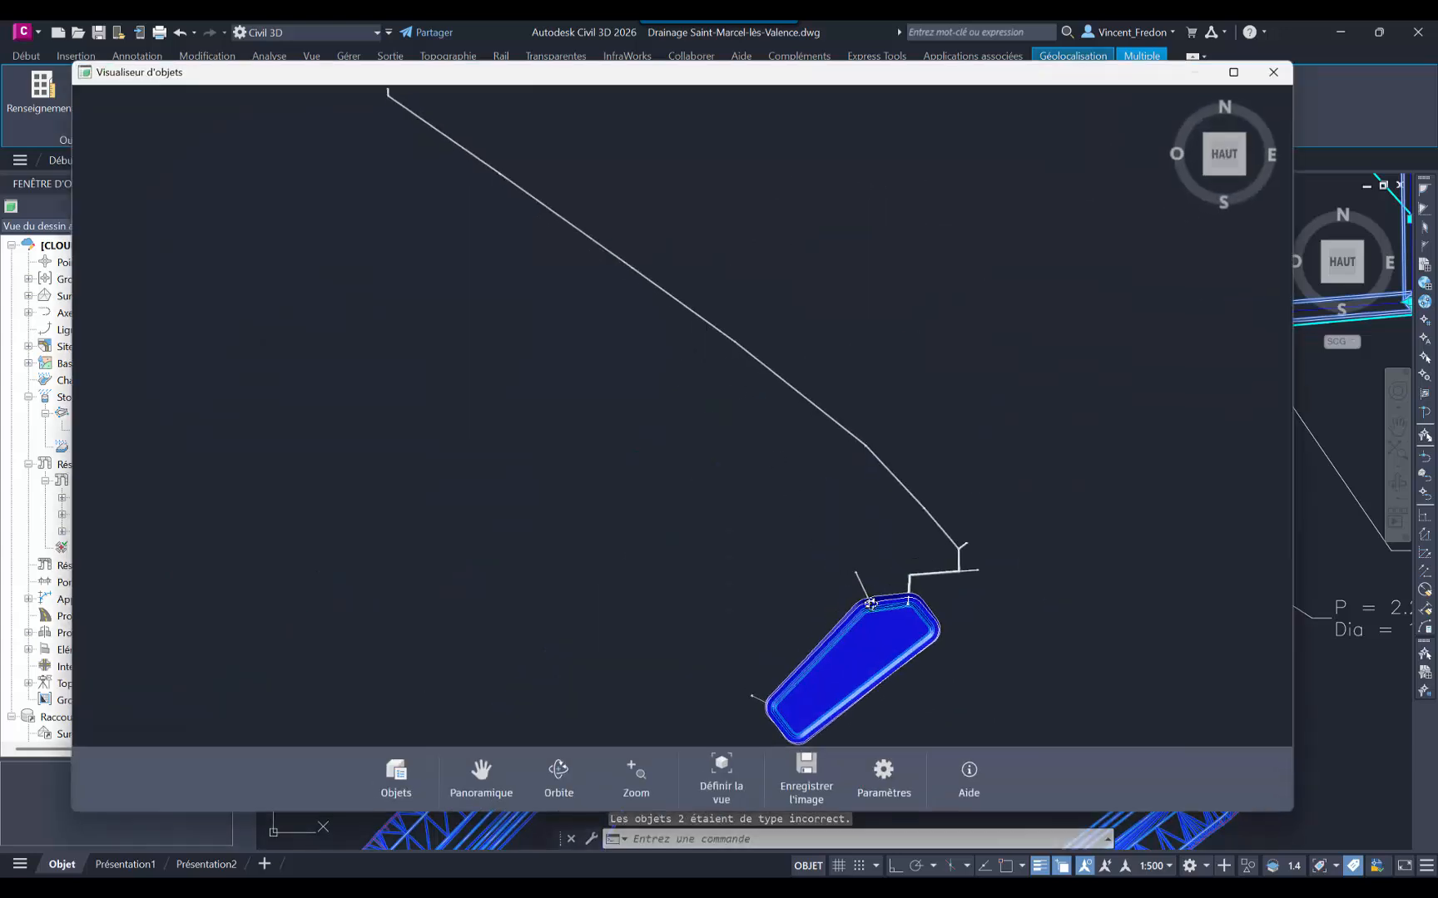
Step: Examine the basin and the pipes and manholes feeding into it from several angles in the 3D viewer
drag(869, 600, 641, 430)
drag(996, 524, 963, 396)
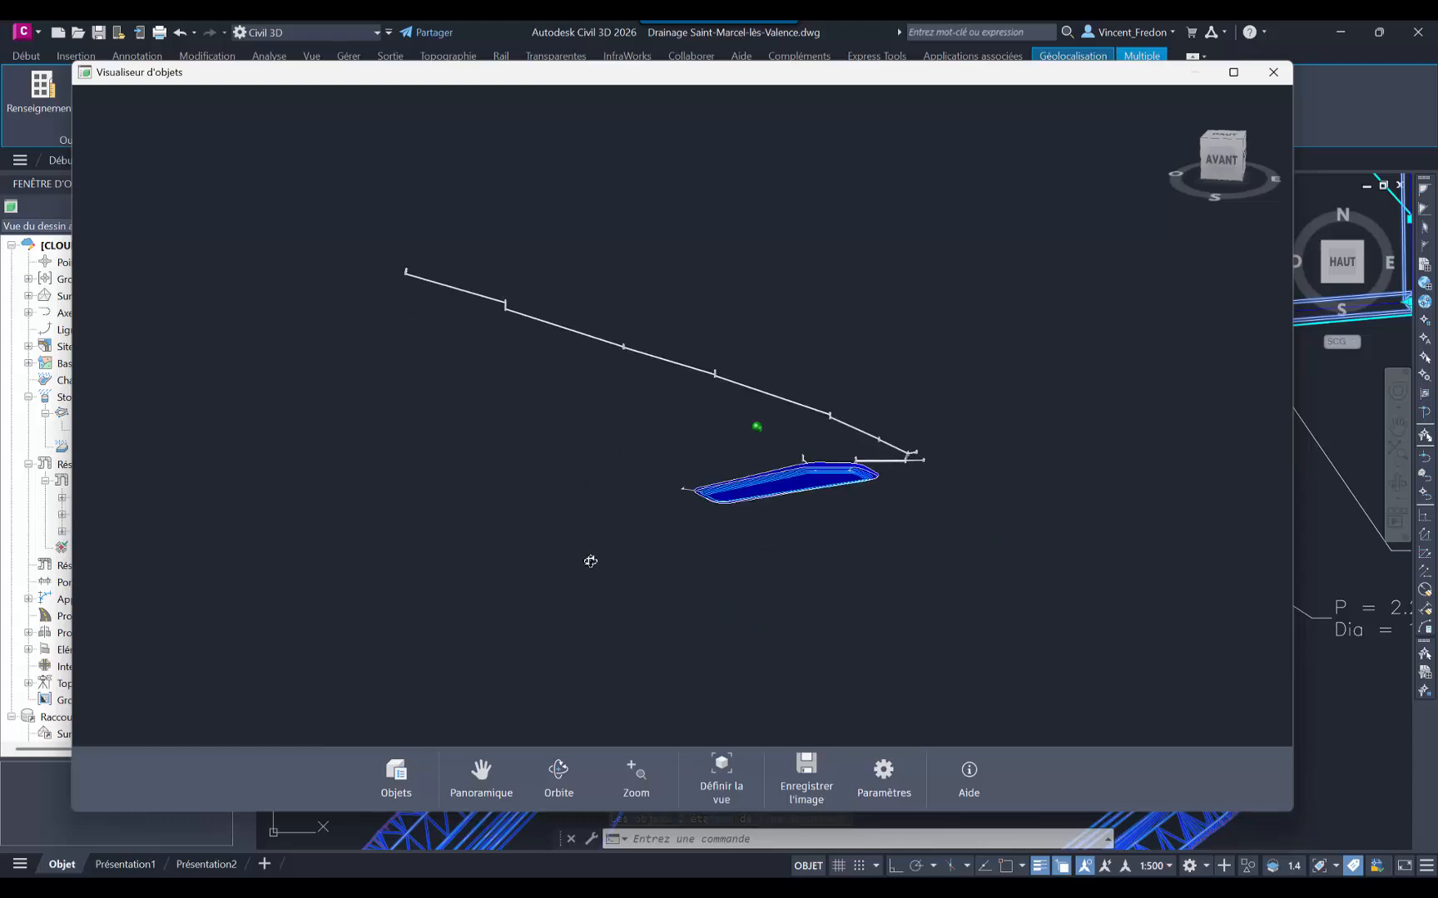
drag(590, 561, 633, 594)
scroll(822, 501, up, 3)
middle_drag(925, 497, 931, 388)
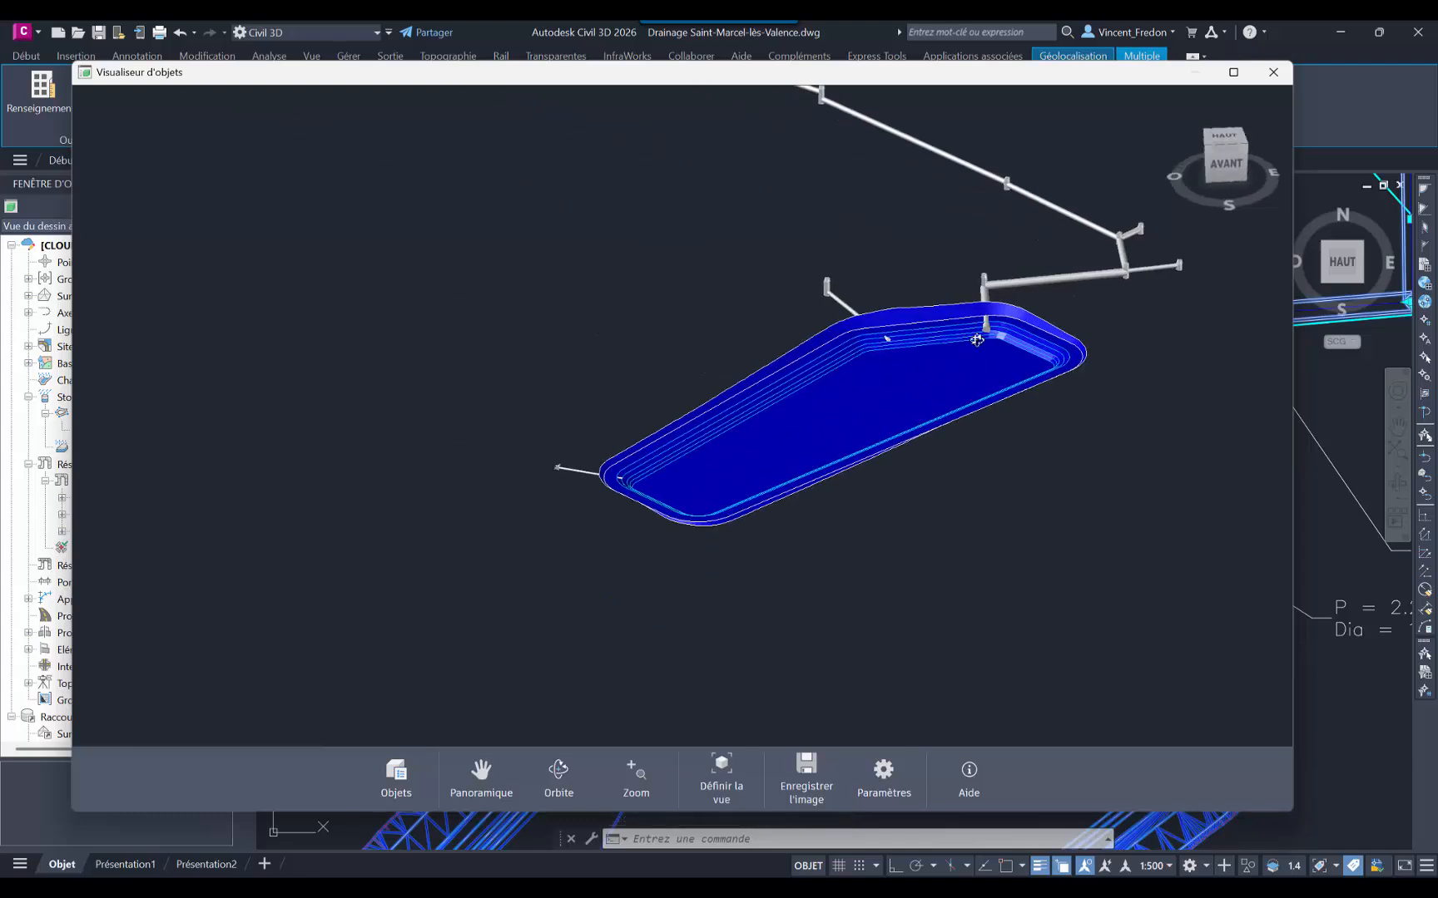
scroll(1002, 305, up, 2)
drag(1037, 381, 1046, 446)
middle_drag(382, 428, 562, 395)
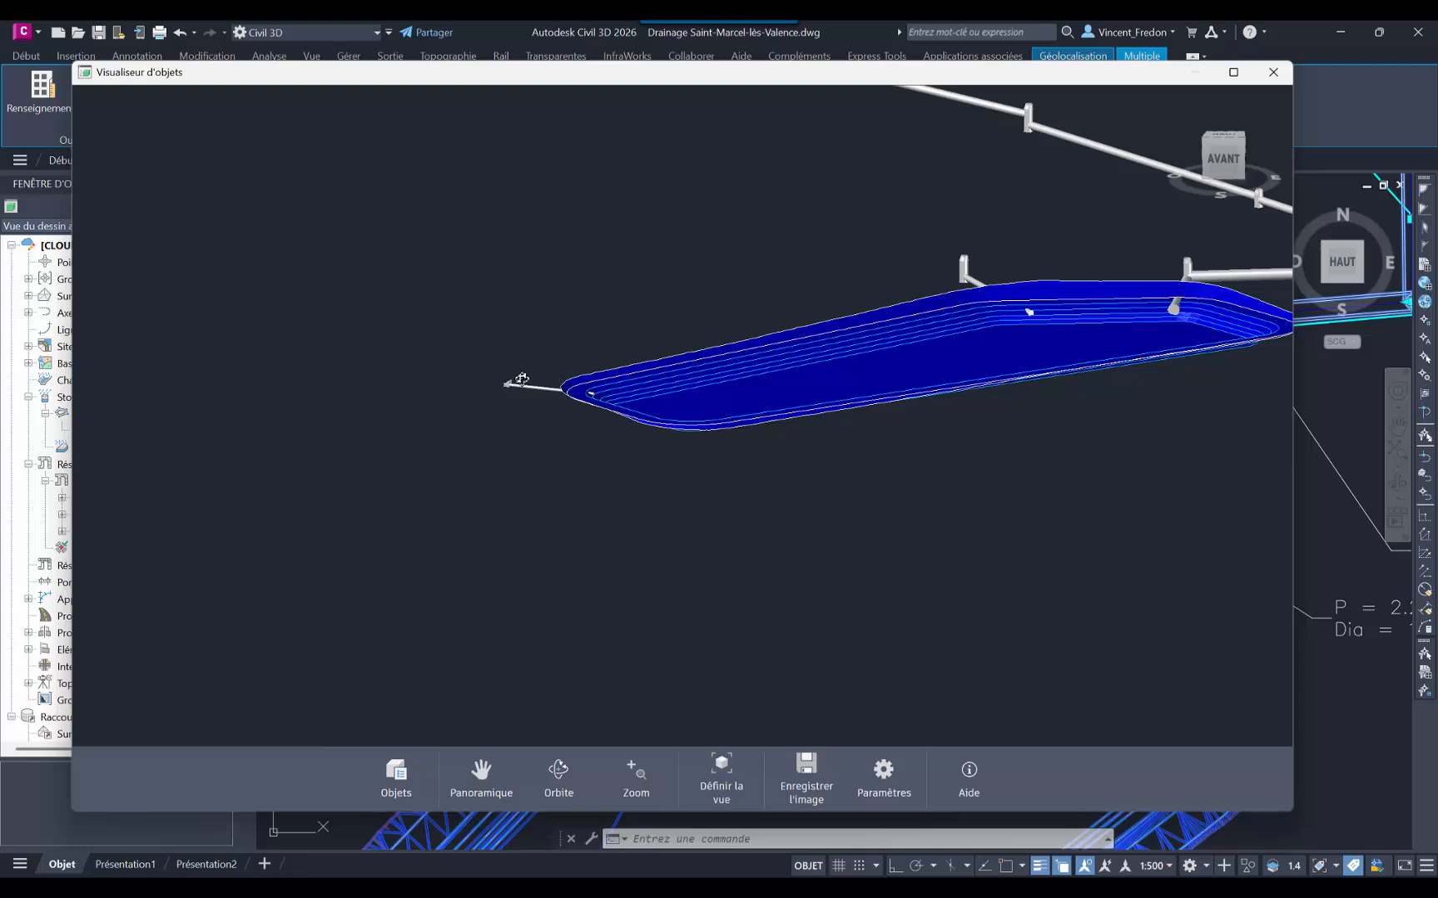
Step: Inspect the outlet headwall and its discharge pipe at the far end of the basin in 3D
scroll(521, 376, up, 5)
drag(548, 433, 605, 491)
scroll(605, 491, up, 4)
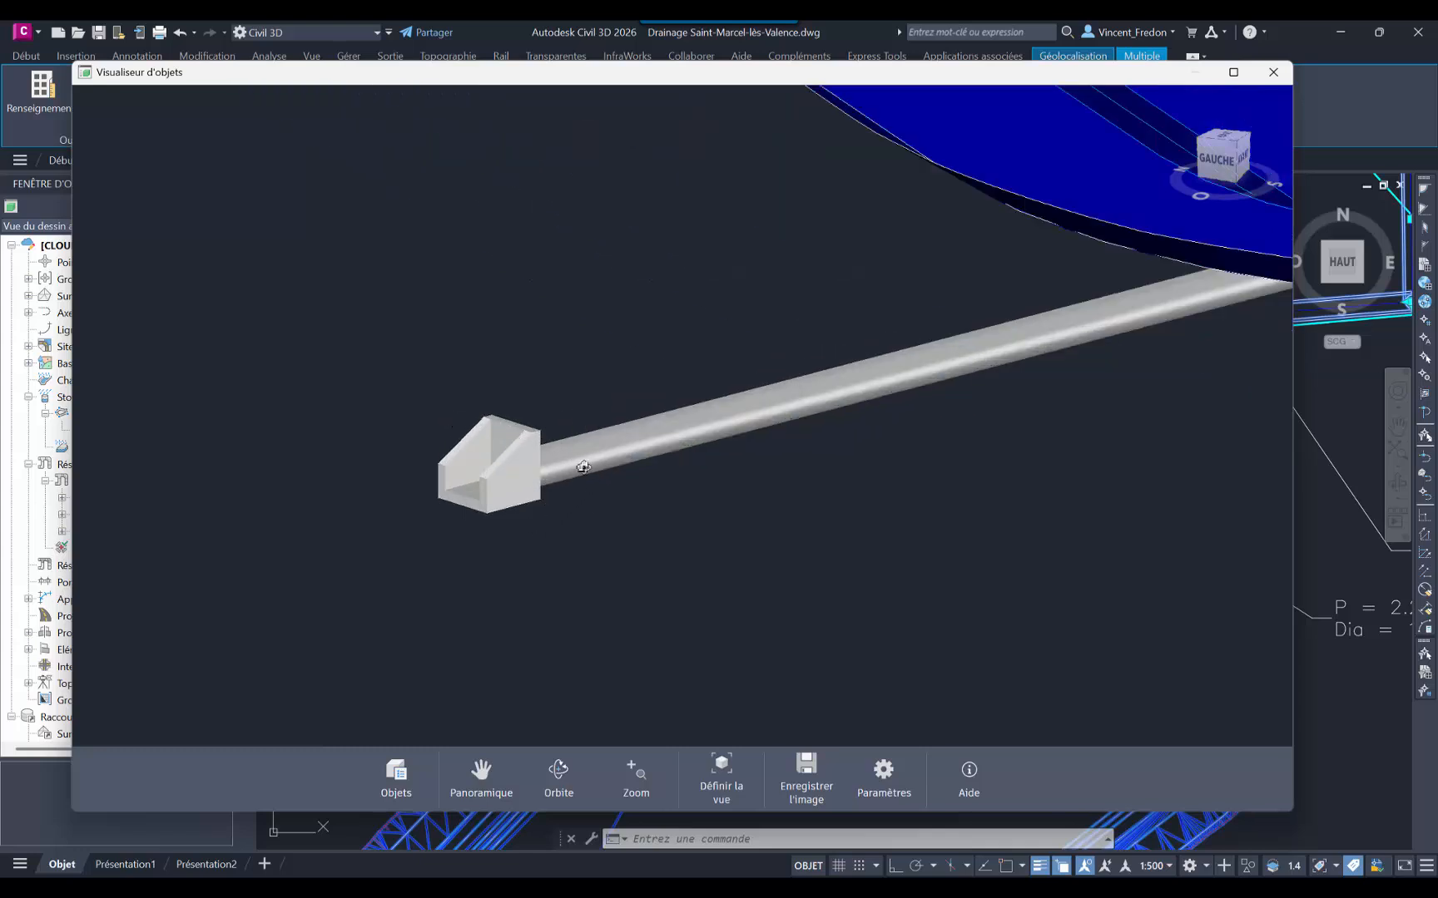
scroll(603, 492, down, 5)
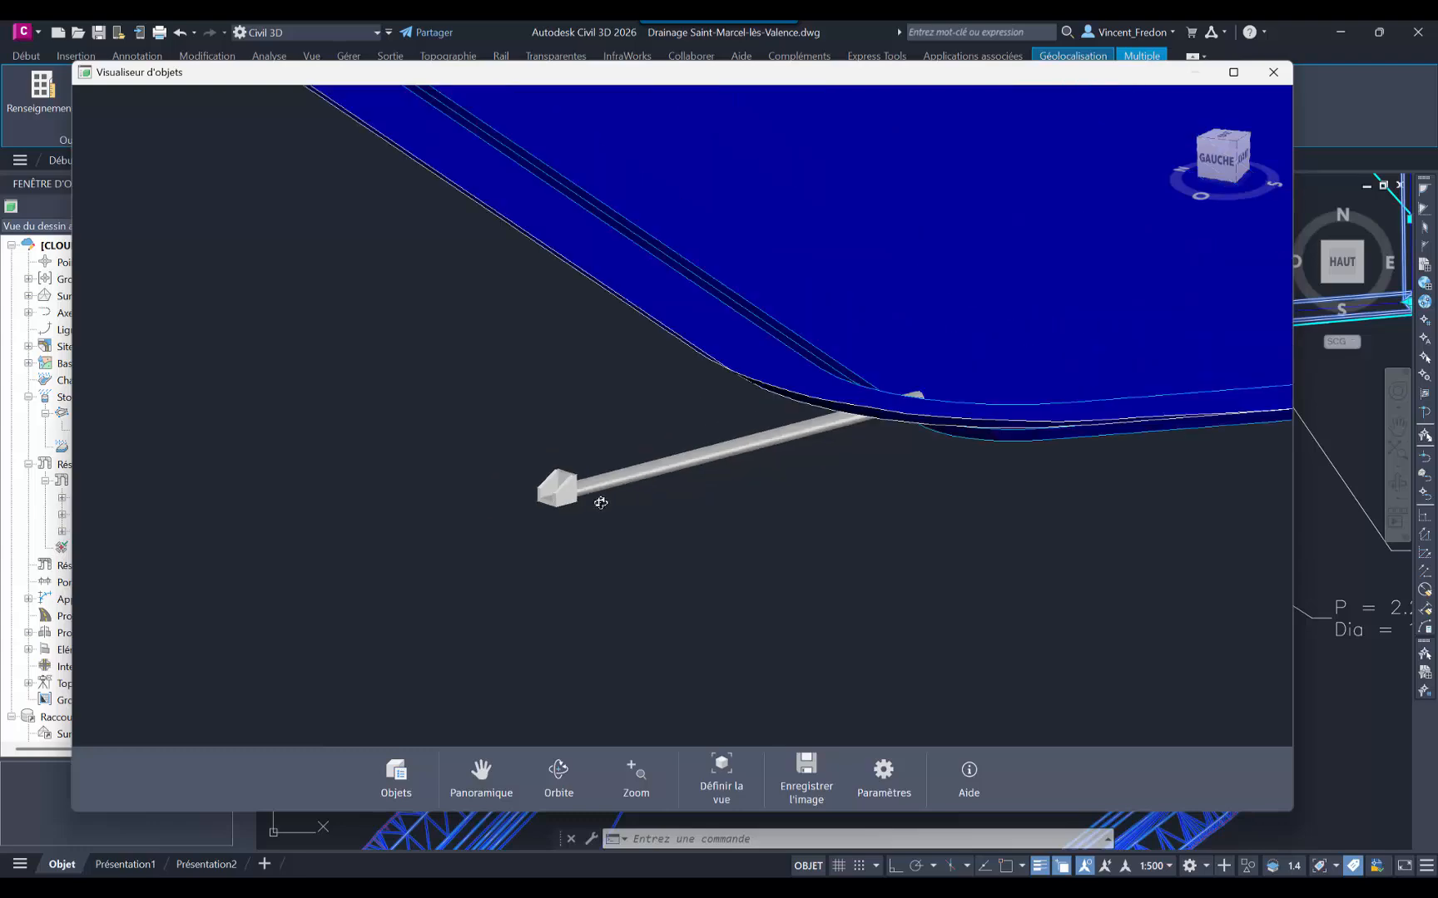
drag(649, 540, 763, 586)
scroll(763, 586, down, 5)
middle_drag(766, 585, 796, 589)
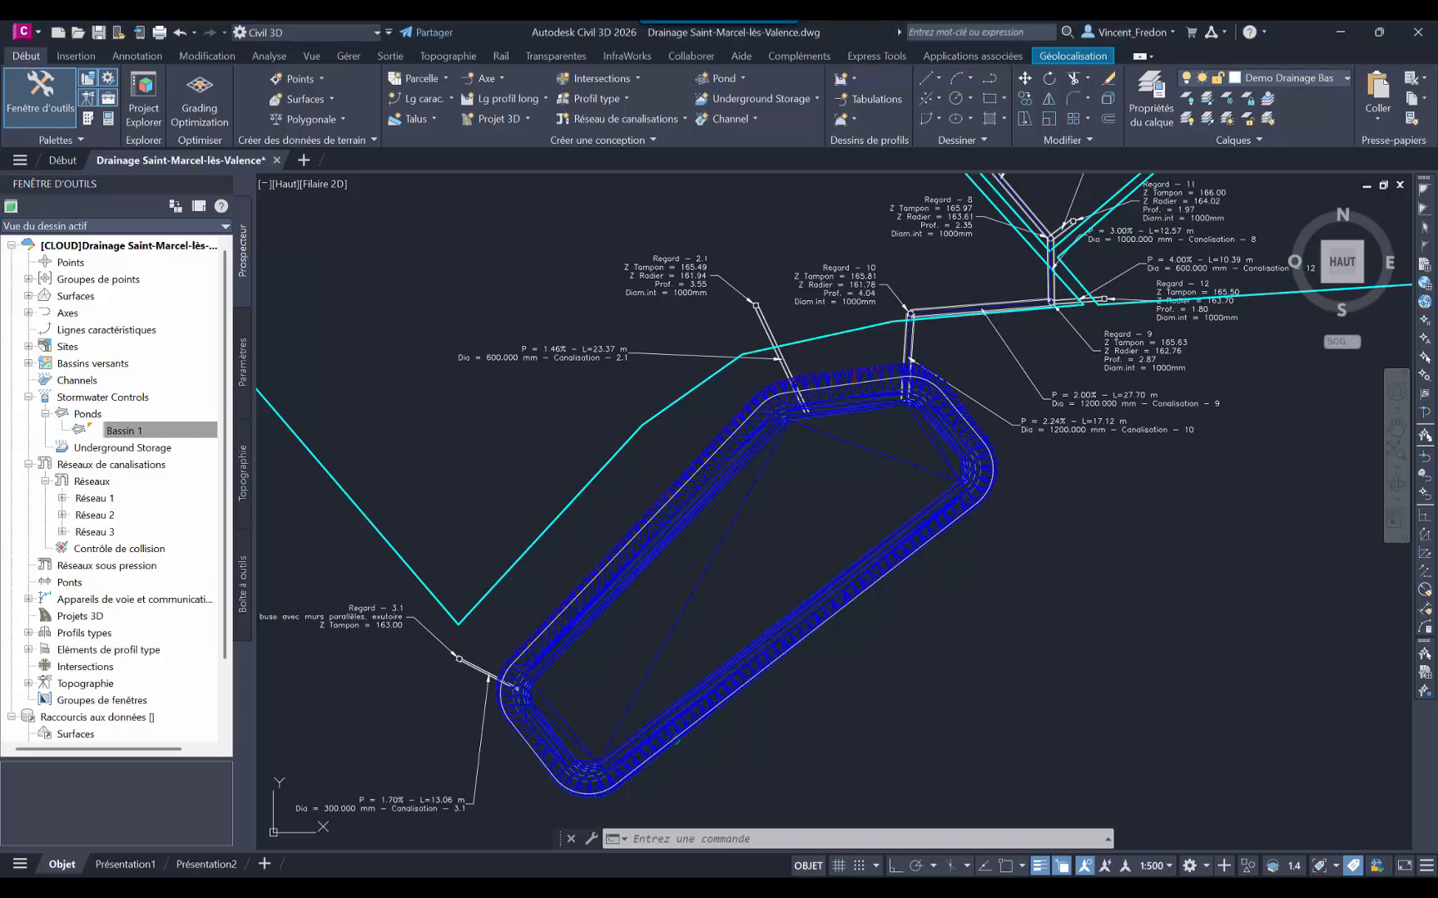
Step: Select the pond Bassin 1 and try stretching its southernmost corner outward by about 9.8 m
click(872, 551)
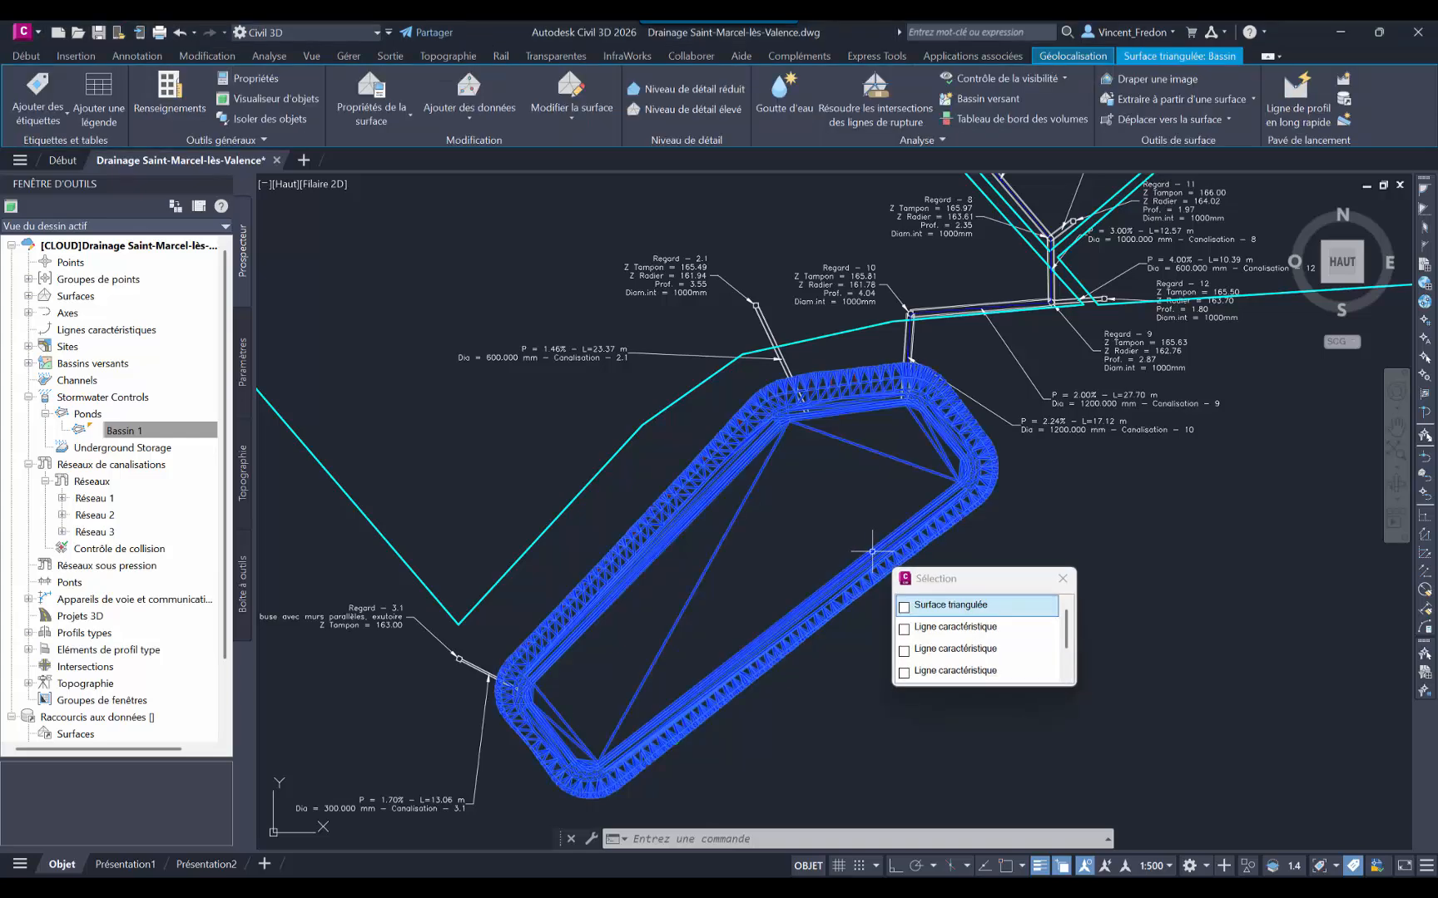
click(932, 657)
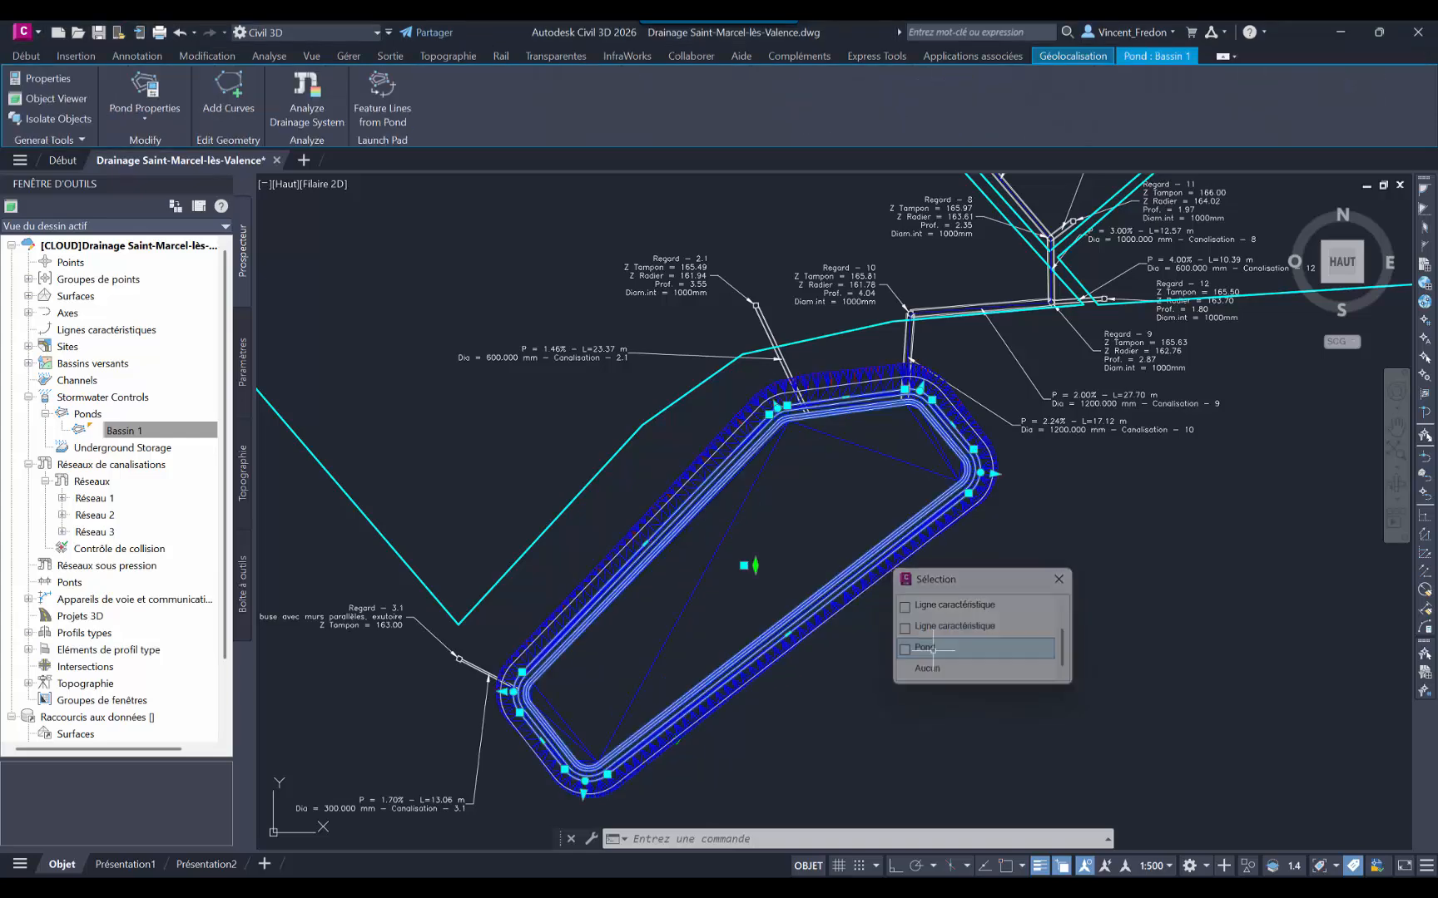
click(584, 793)
middle_drag(597, 803, 614, 706)
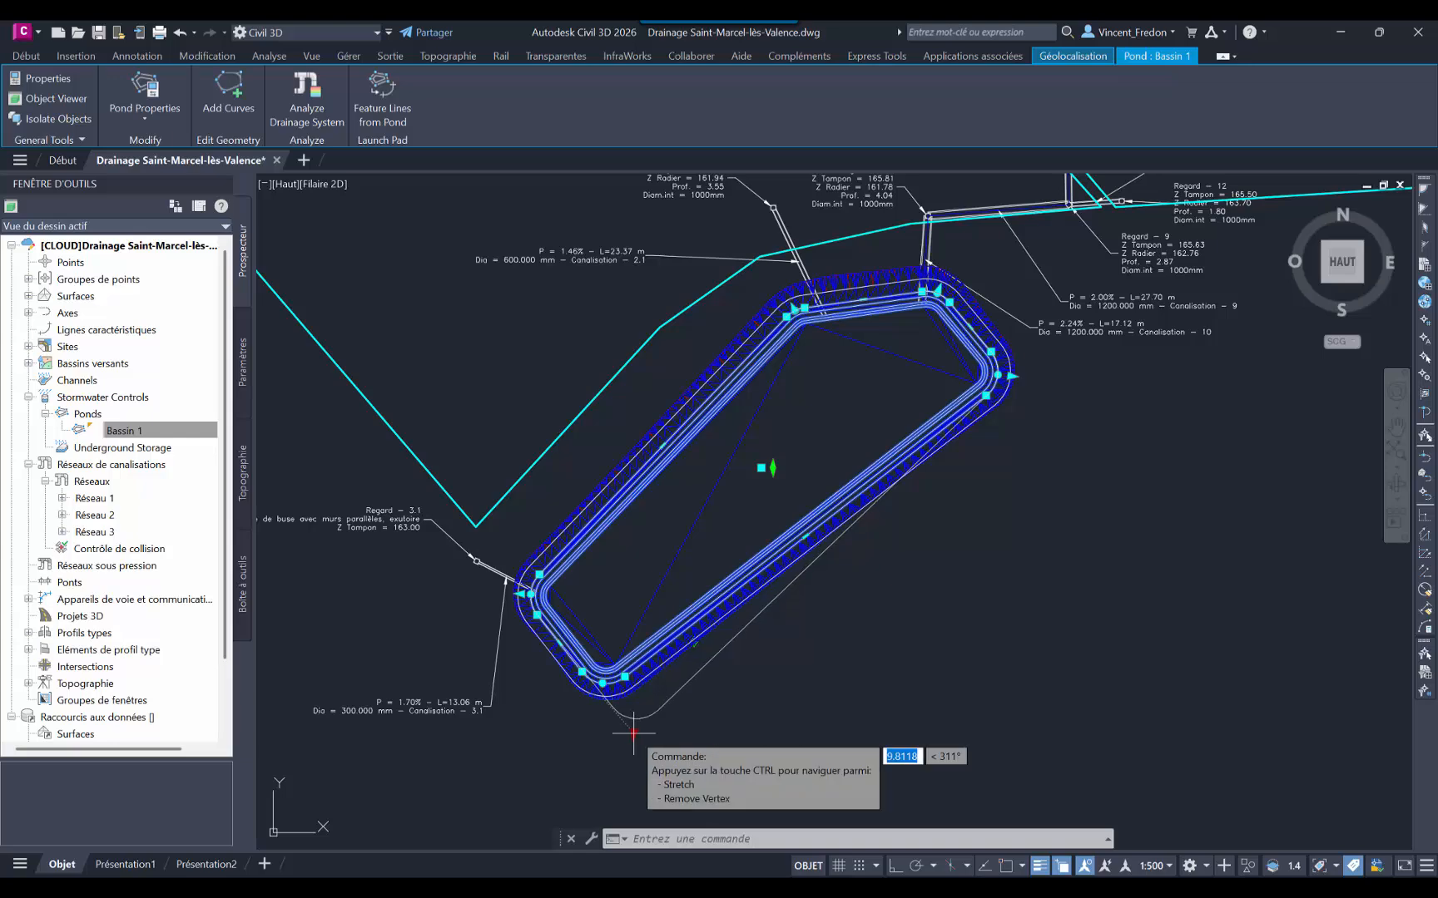
click(633, 732)
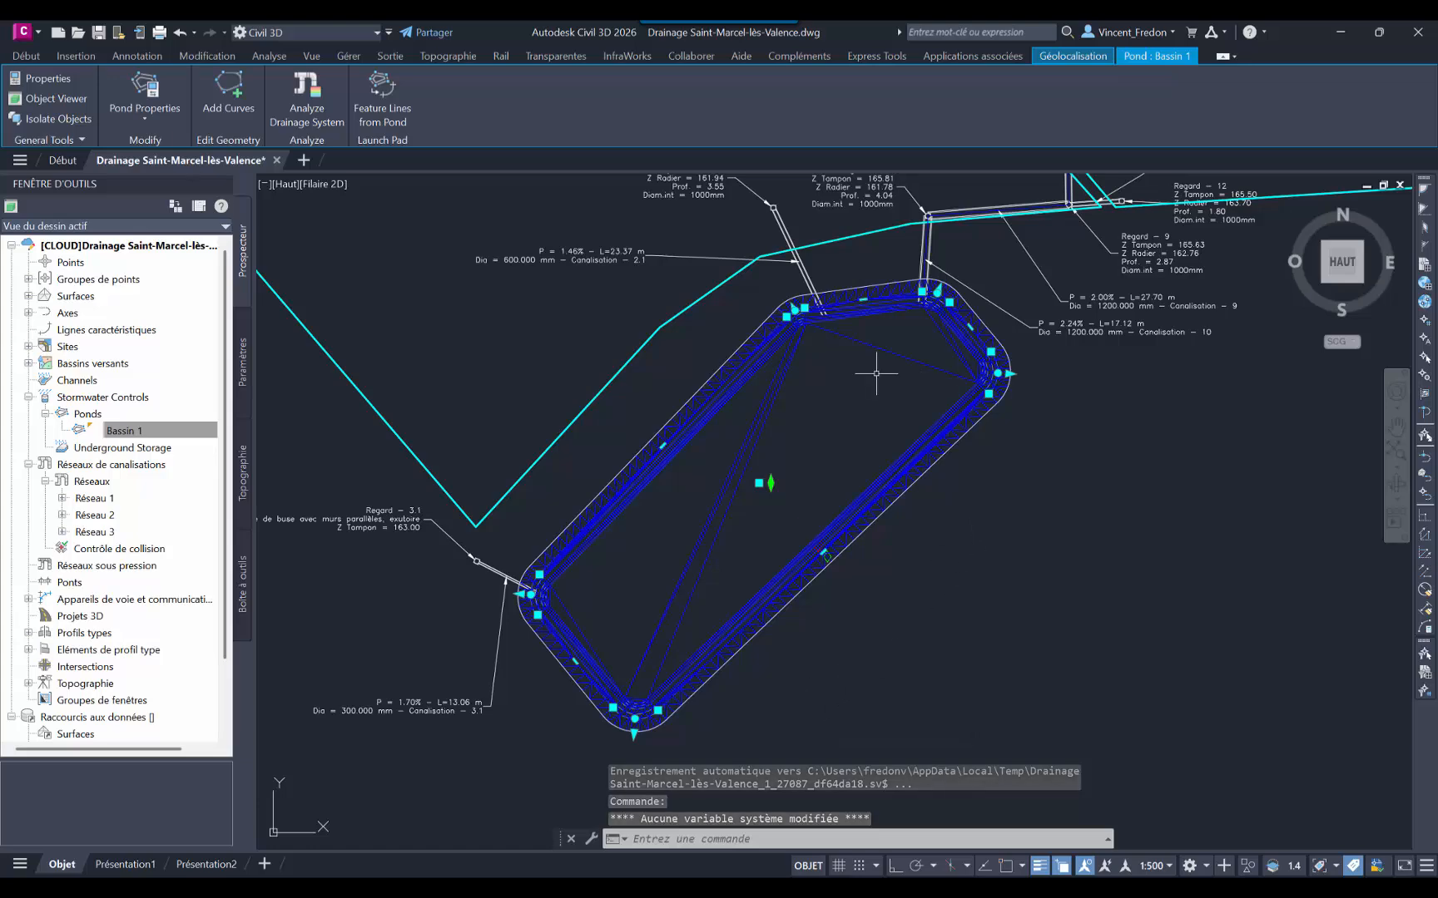
middle_drag(875, 374, 859, 448)
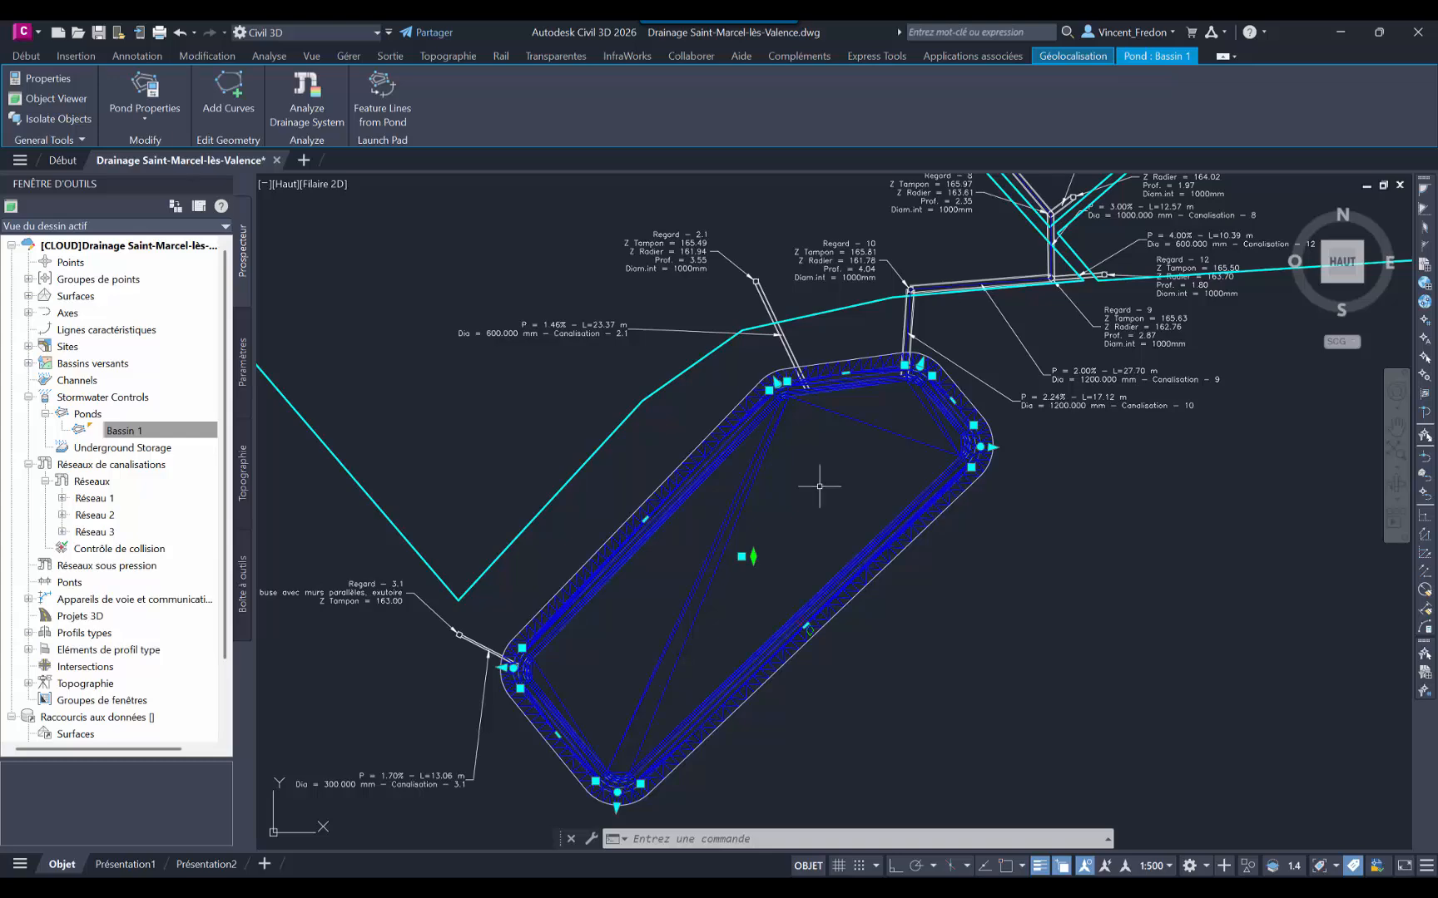
Step: Try stretching the midpoint of the pond's northern edge inward, away from manholes Regard - 2.1 and Regard - 10
scroll(836, 367, up, 4)
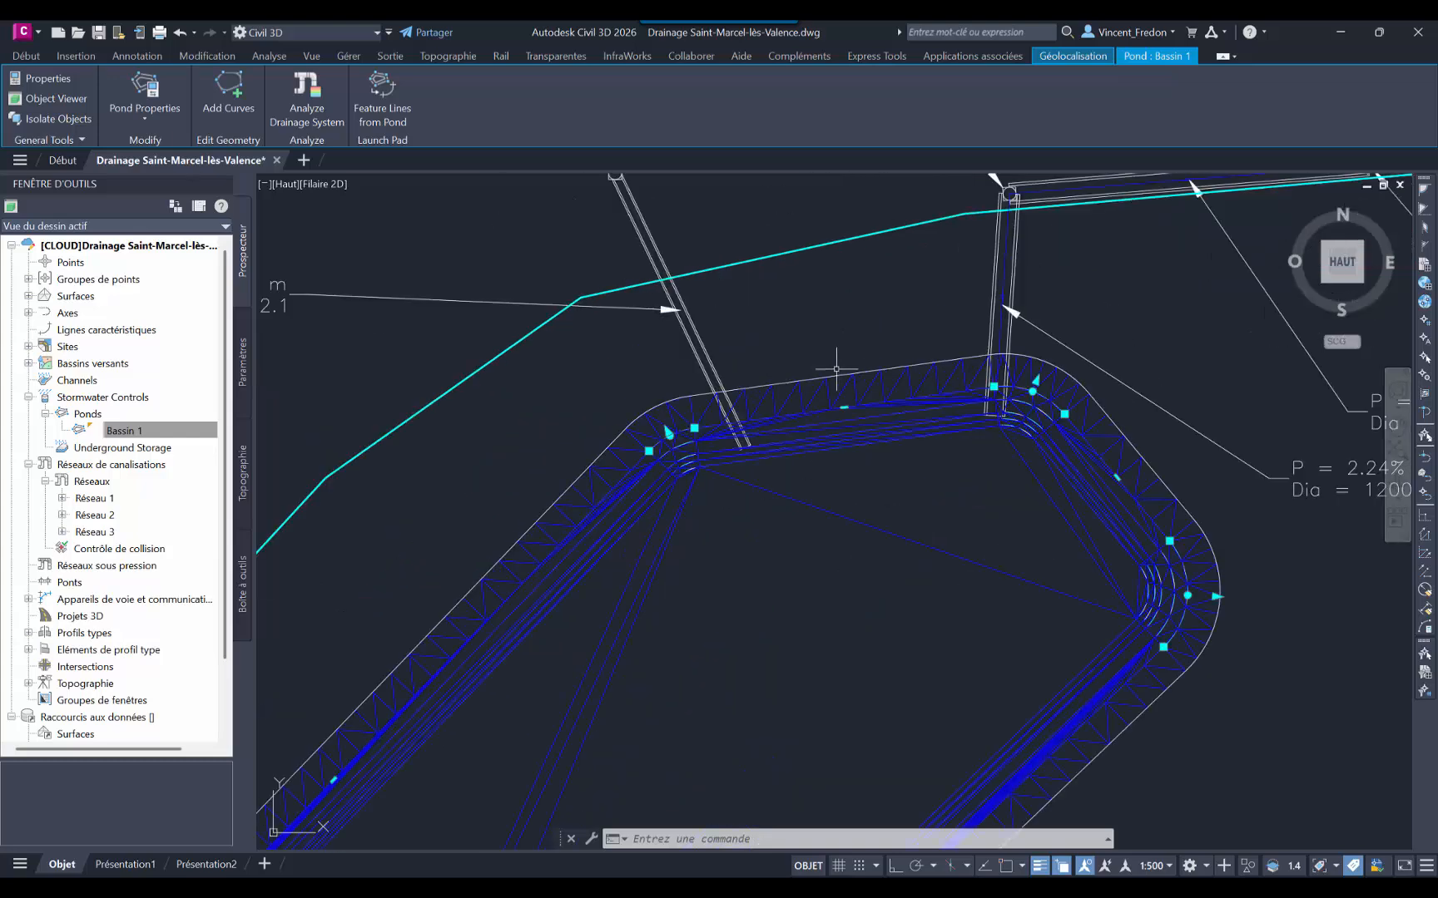
click(839, 449)
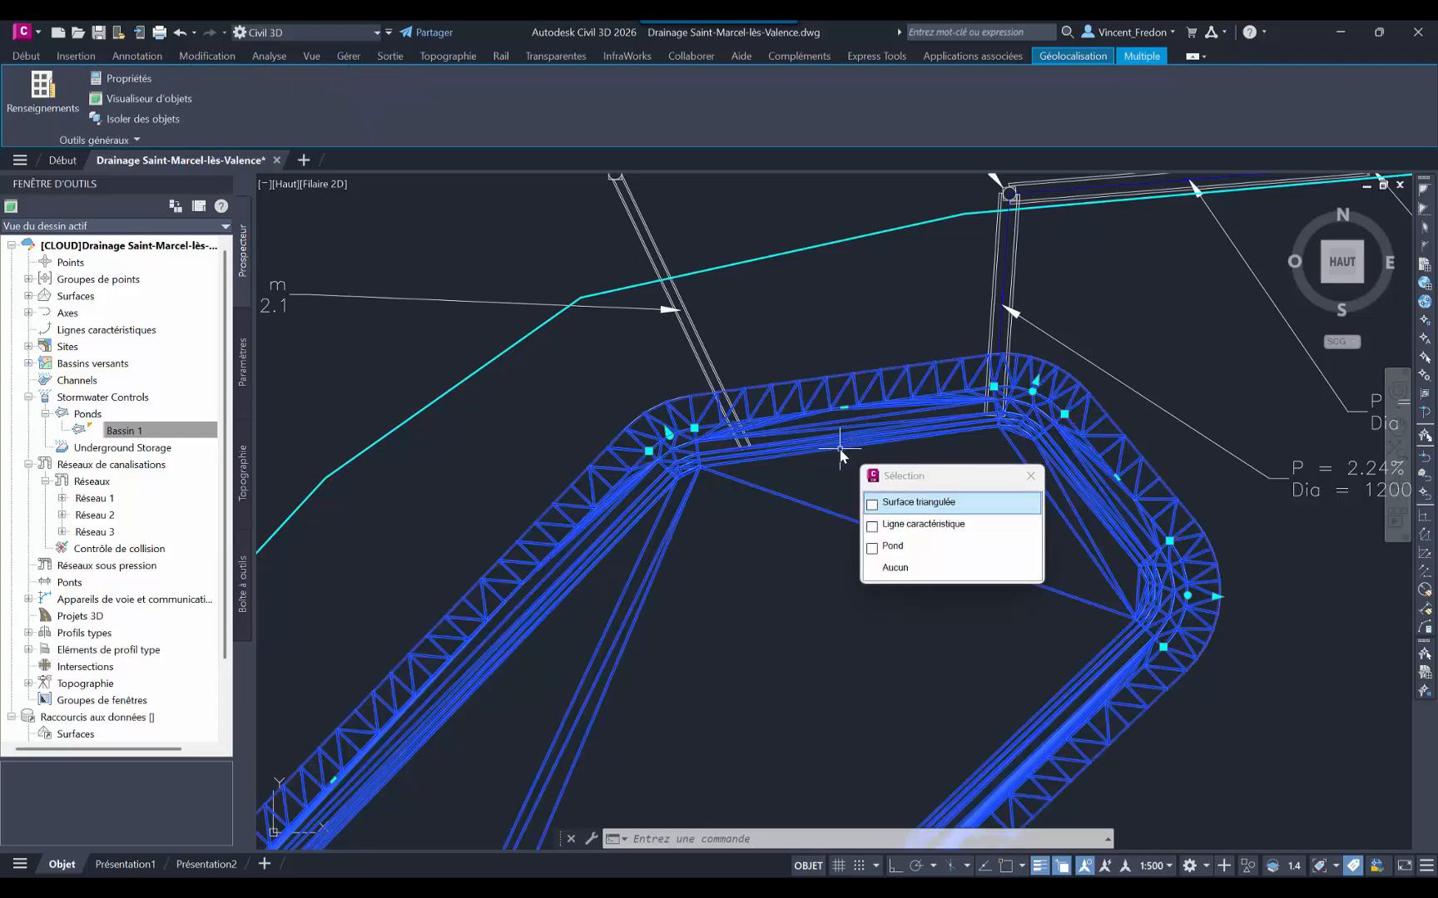
click(899, 546)
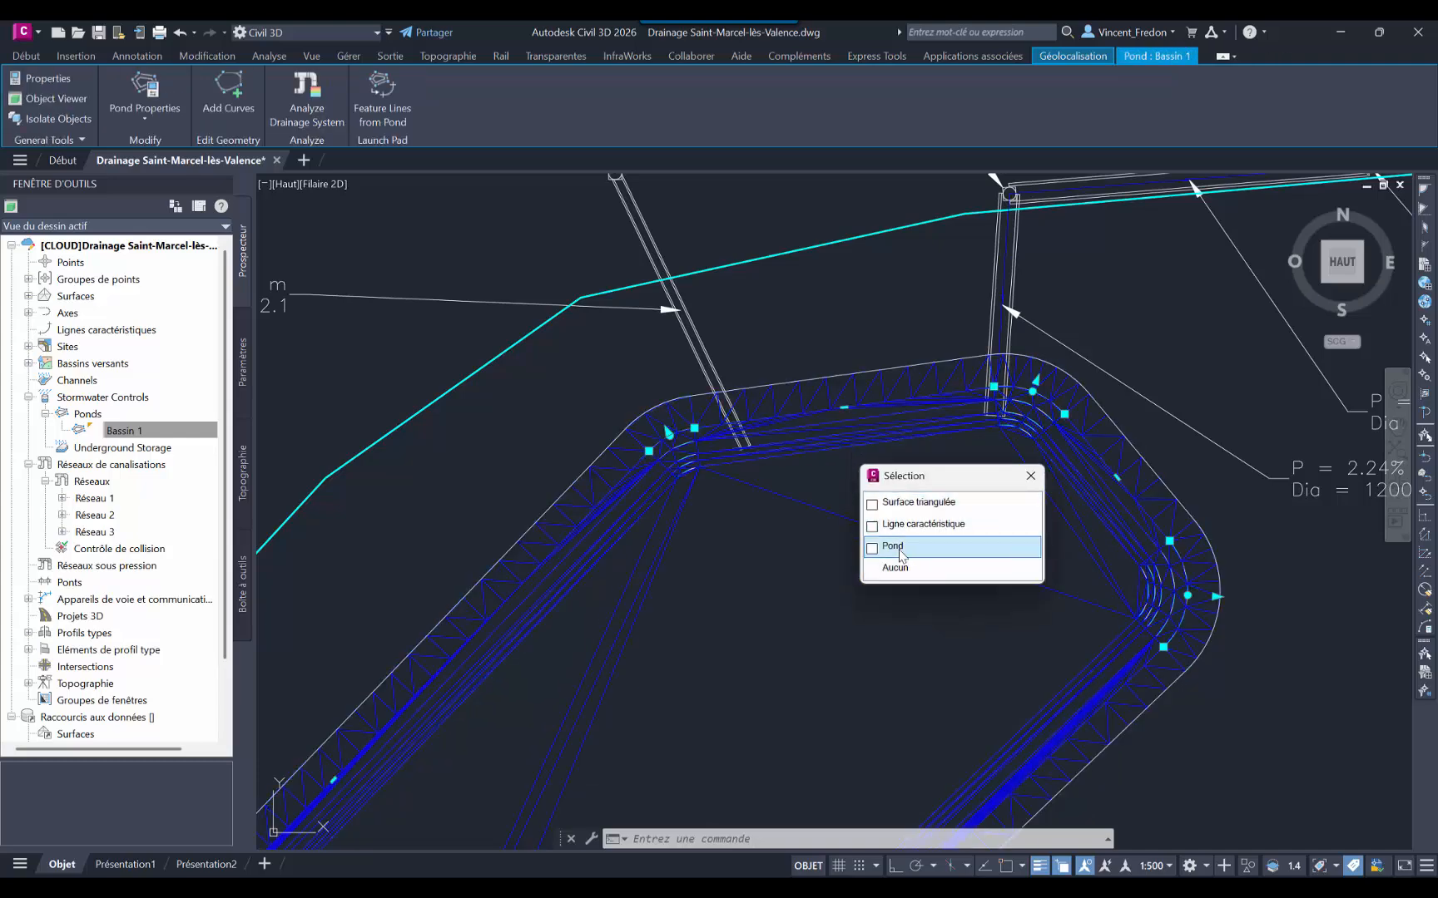
click(846, 409)
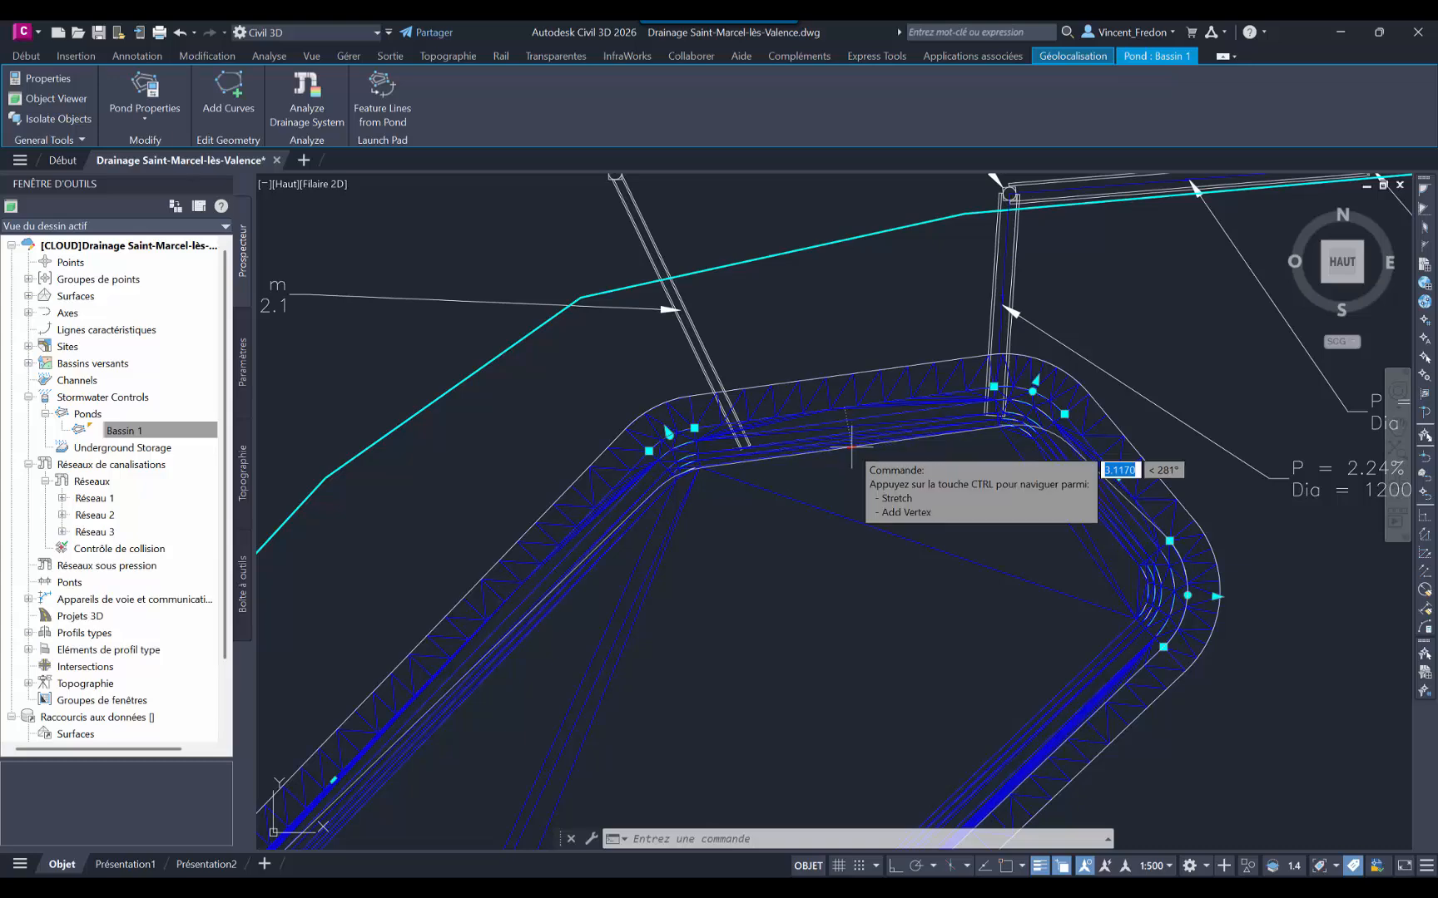
click(859, 465)
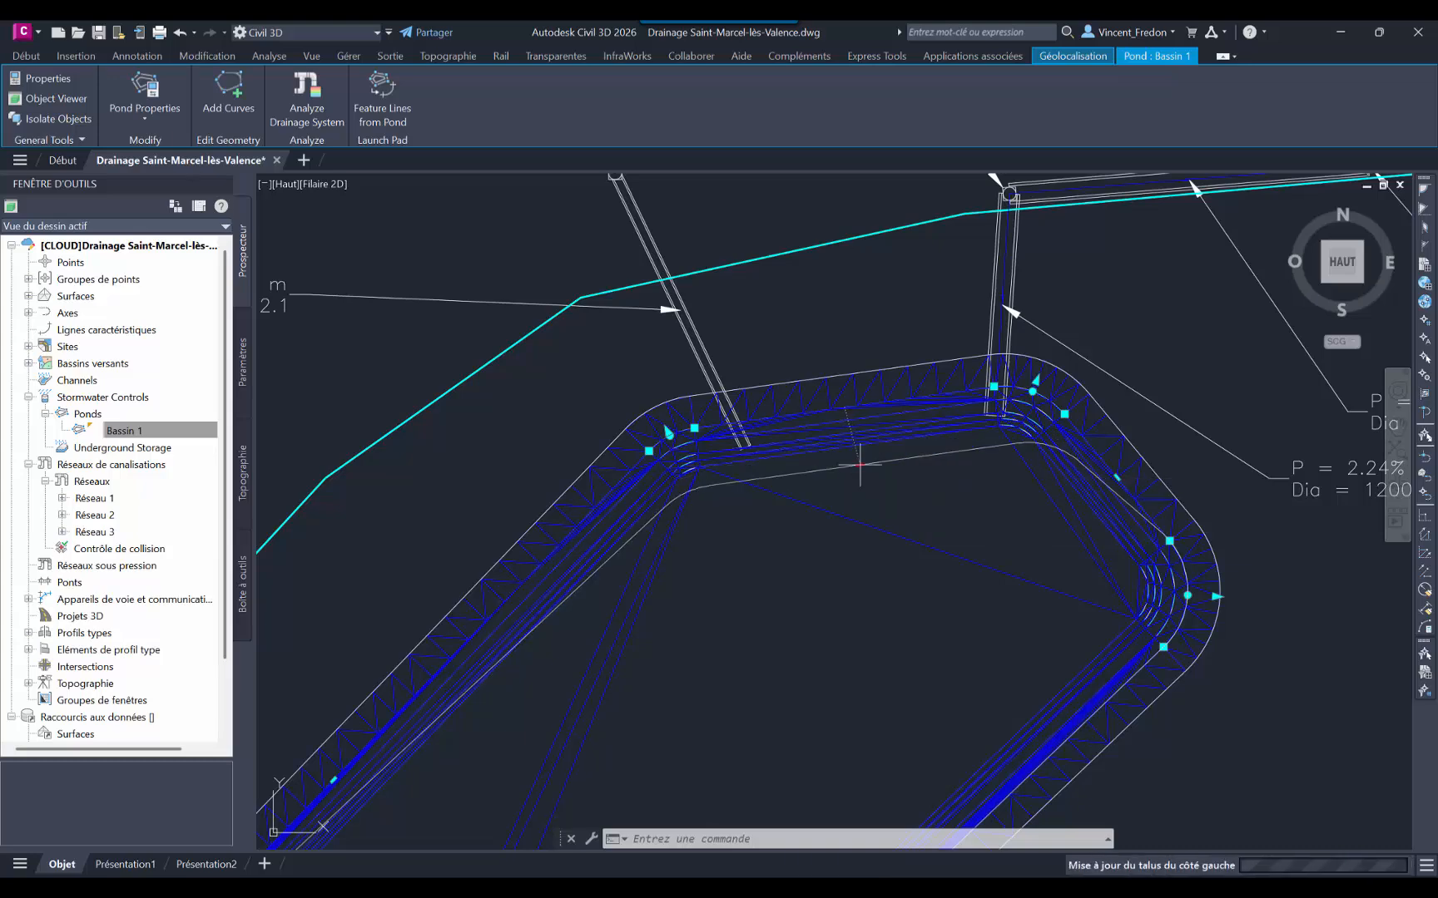
mouse_move(863, 463)
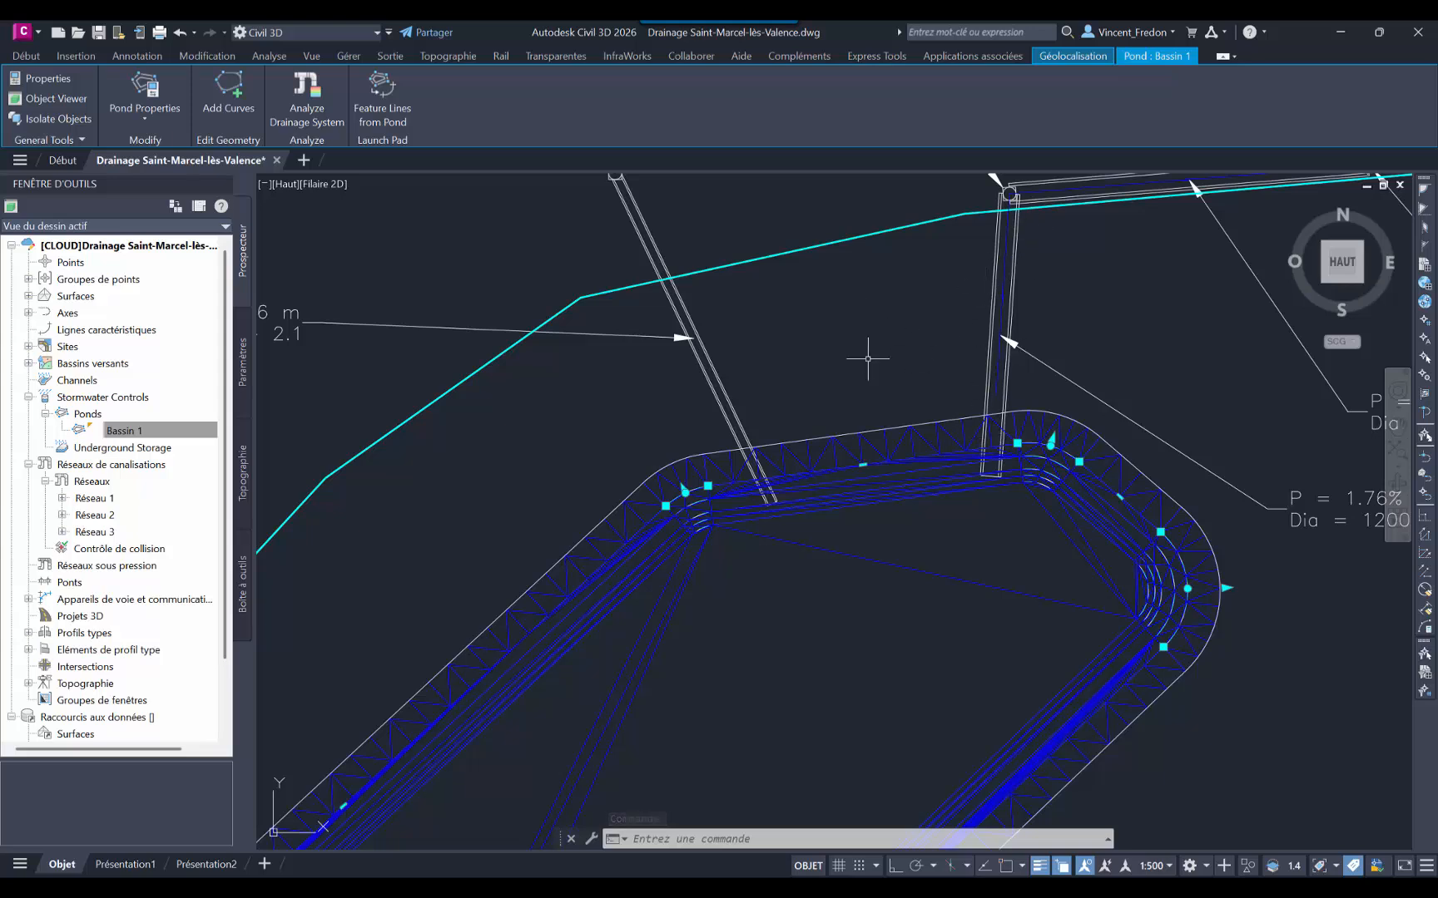
mouse_move(867, 359)
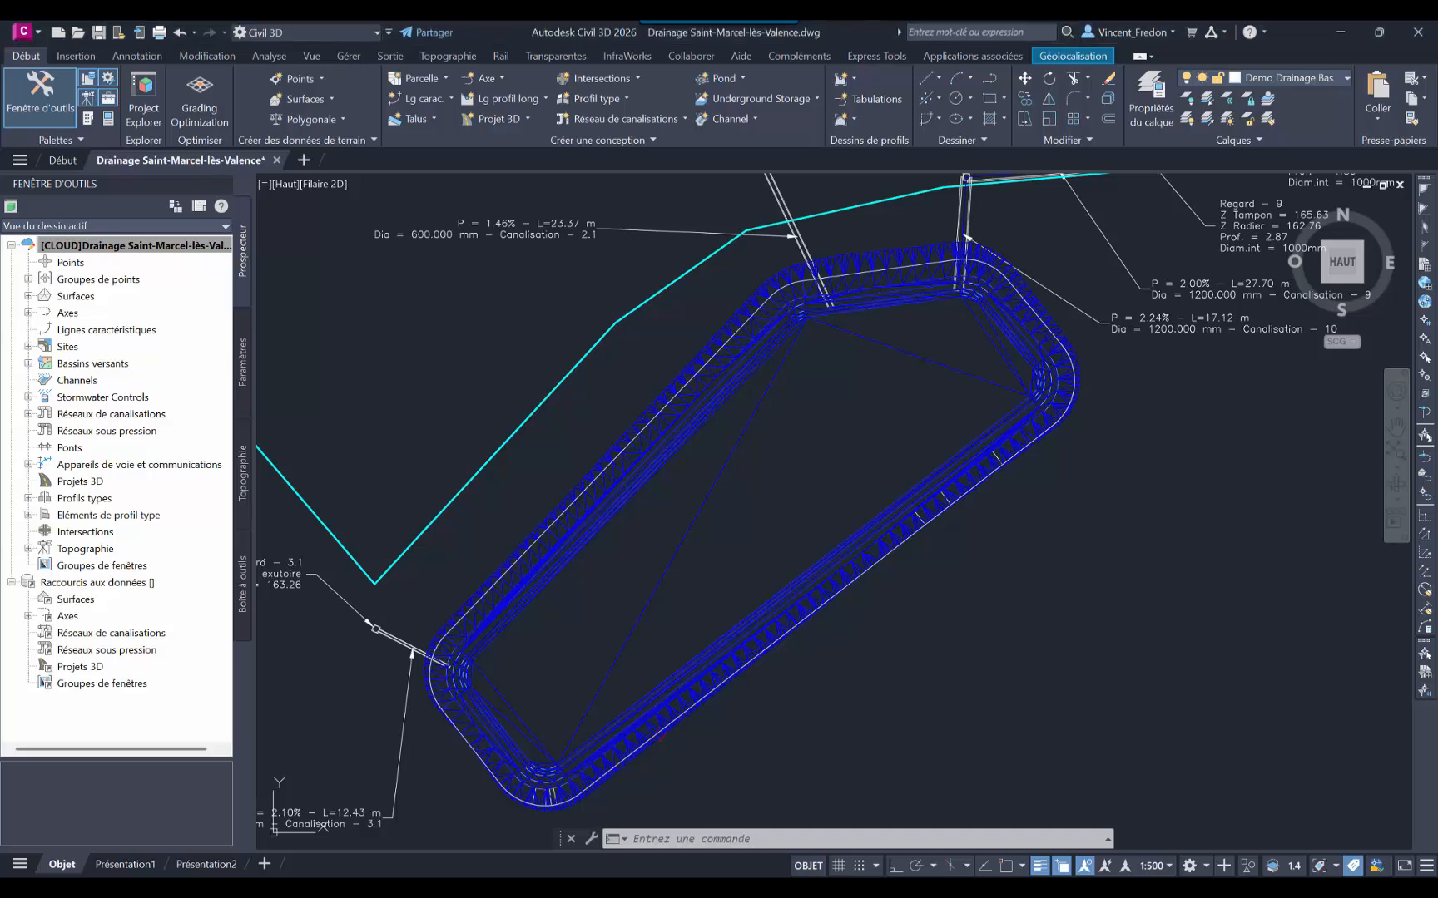
Step: Start Analyze Drainage System from pipe Canalisation - 2.1 and open the Fontainebleau known rainfall in the Rainfall Manager
click(817, 274)
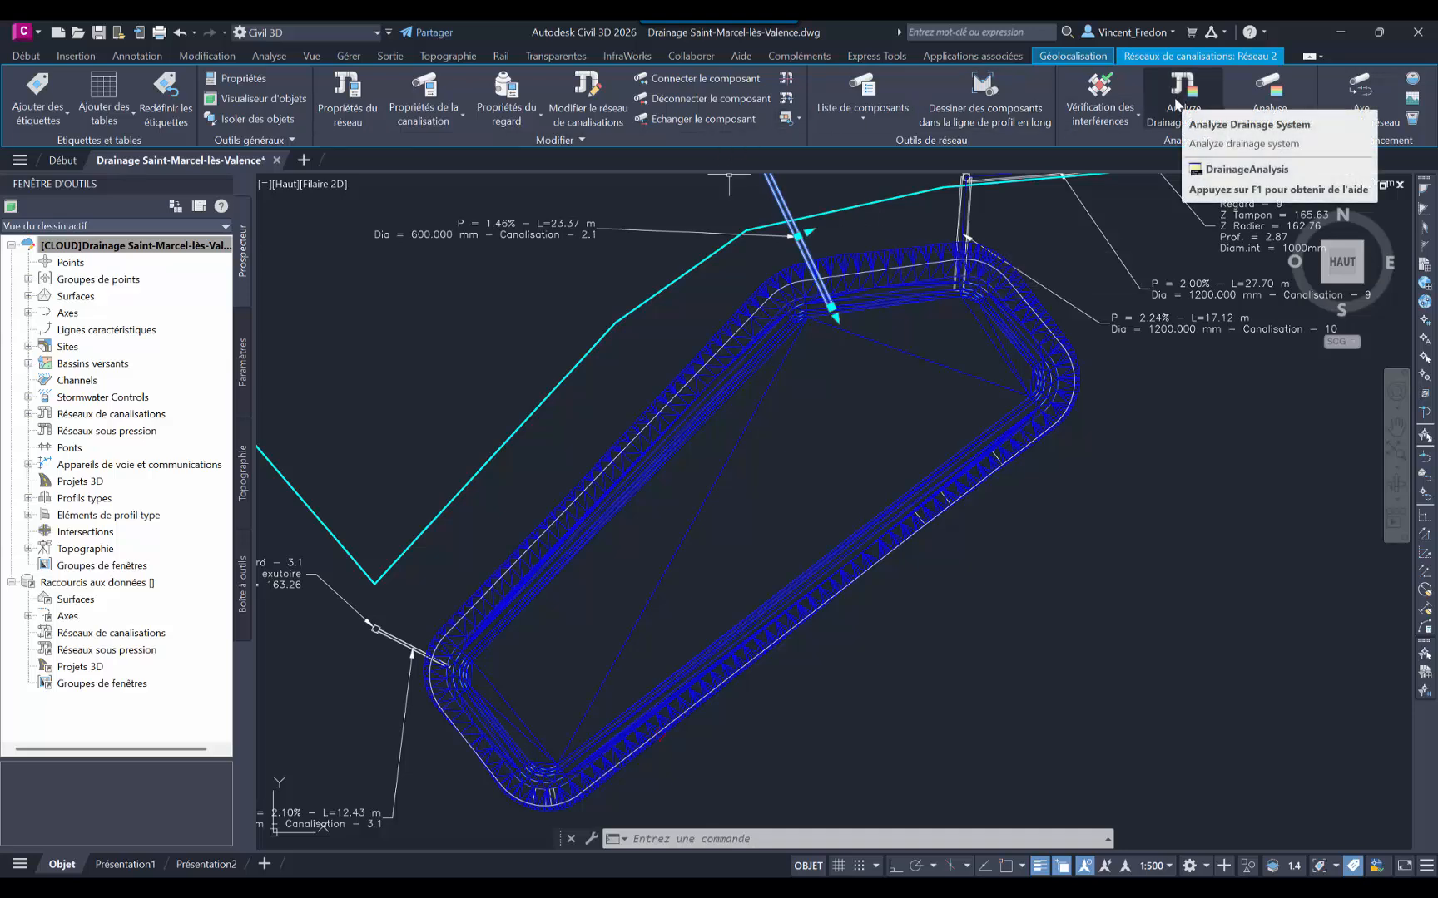
click(1180, 103)
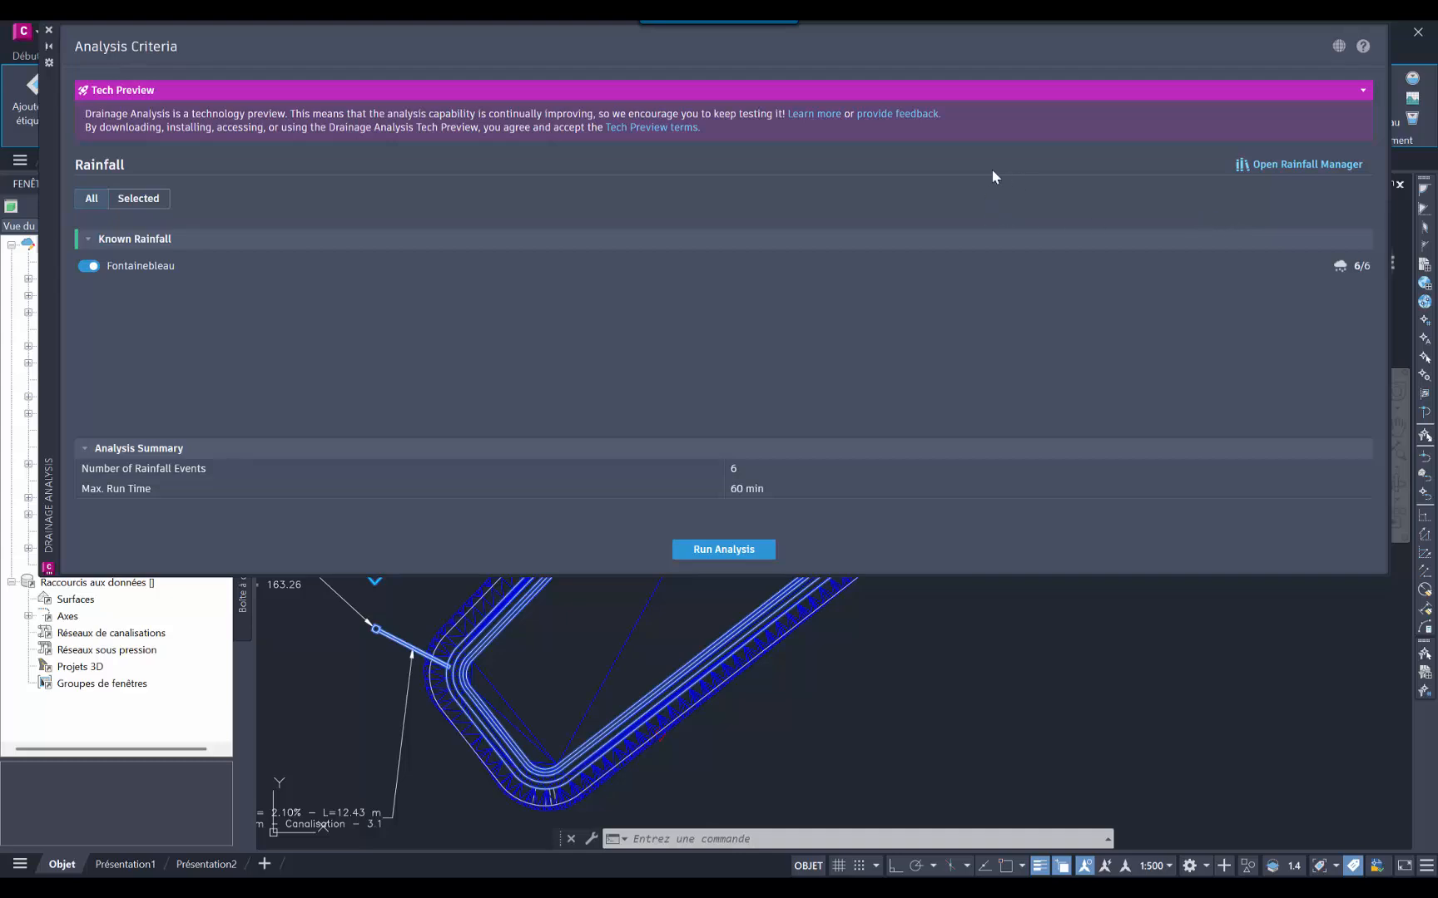
click(1300, 171)
drag(719, 145, 688, 130)
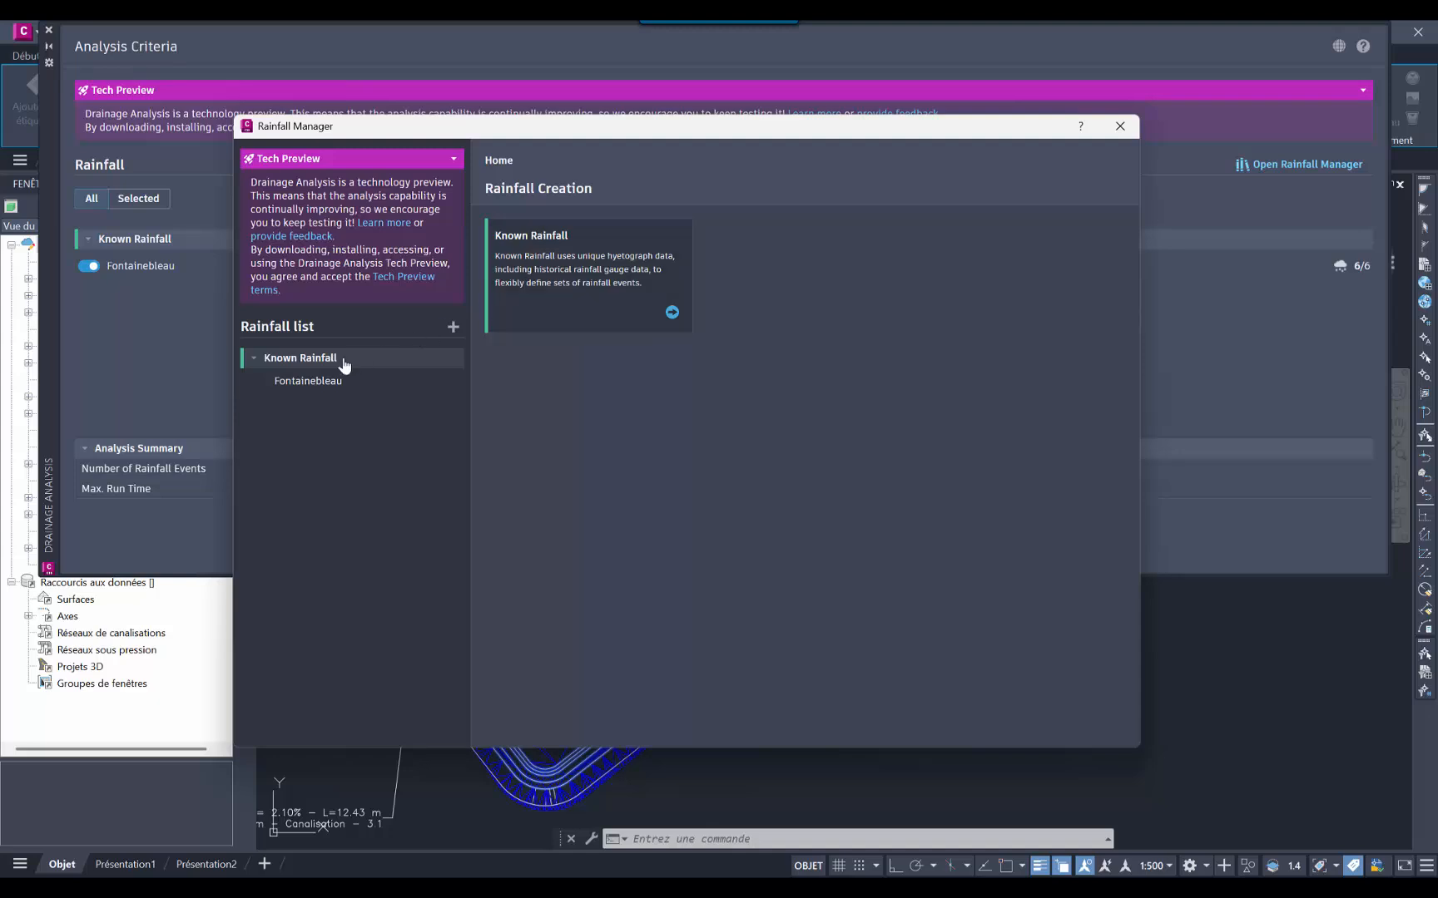
click(298, 387)
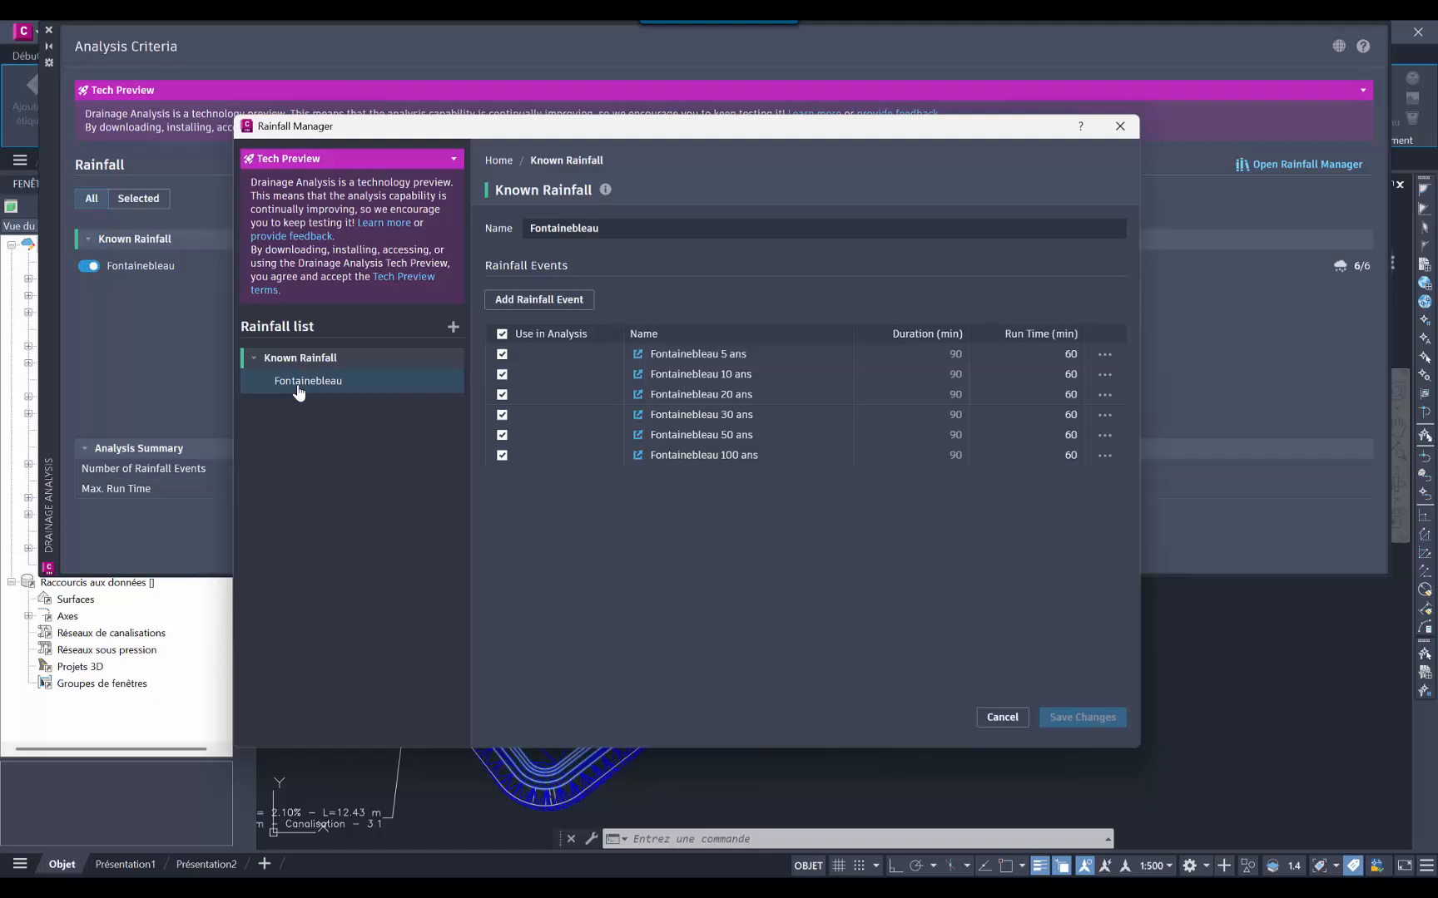
Step: Switch to COEFFICIENTS_MONTANA.pdf, review the Montana formula and the Fontainebleau coefficients table, and close the document
mouse_move(1045, 889)
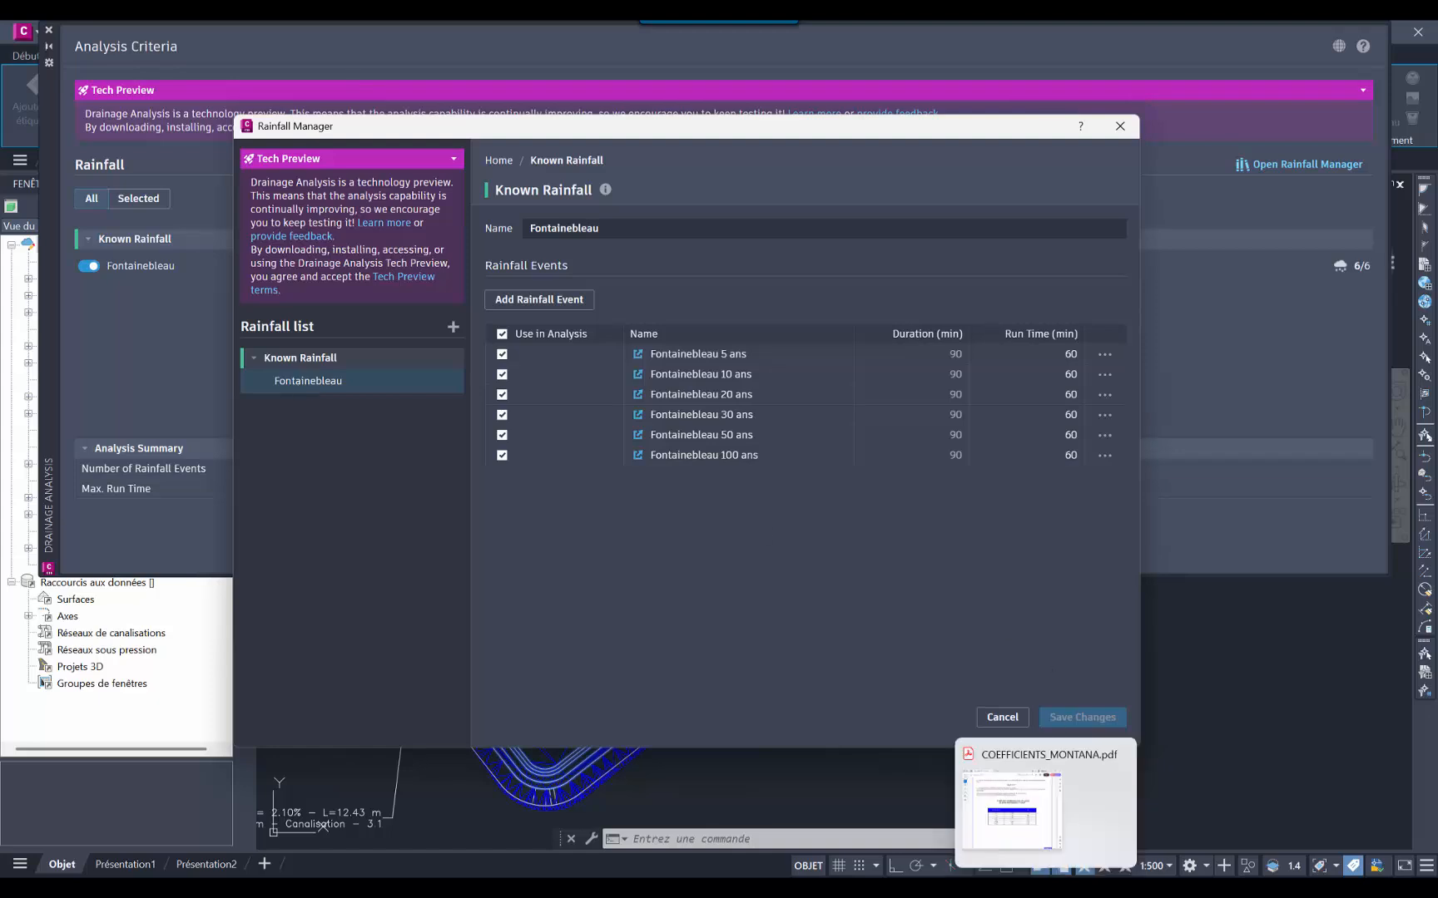
drag(1437, 93, 817, 106)
scroll(853, 370, up, 3)
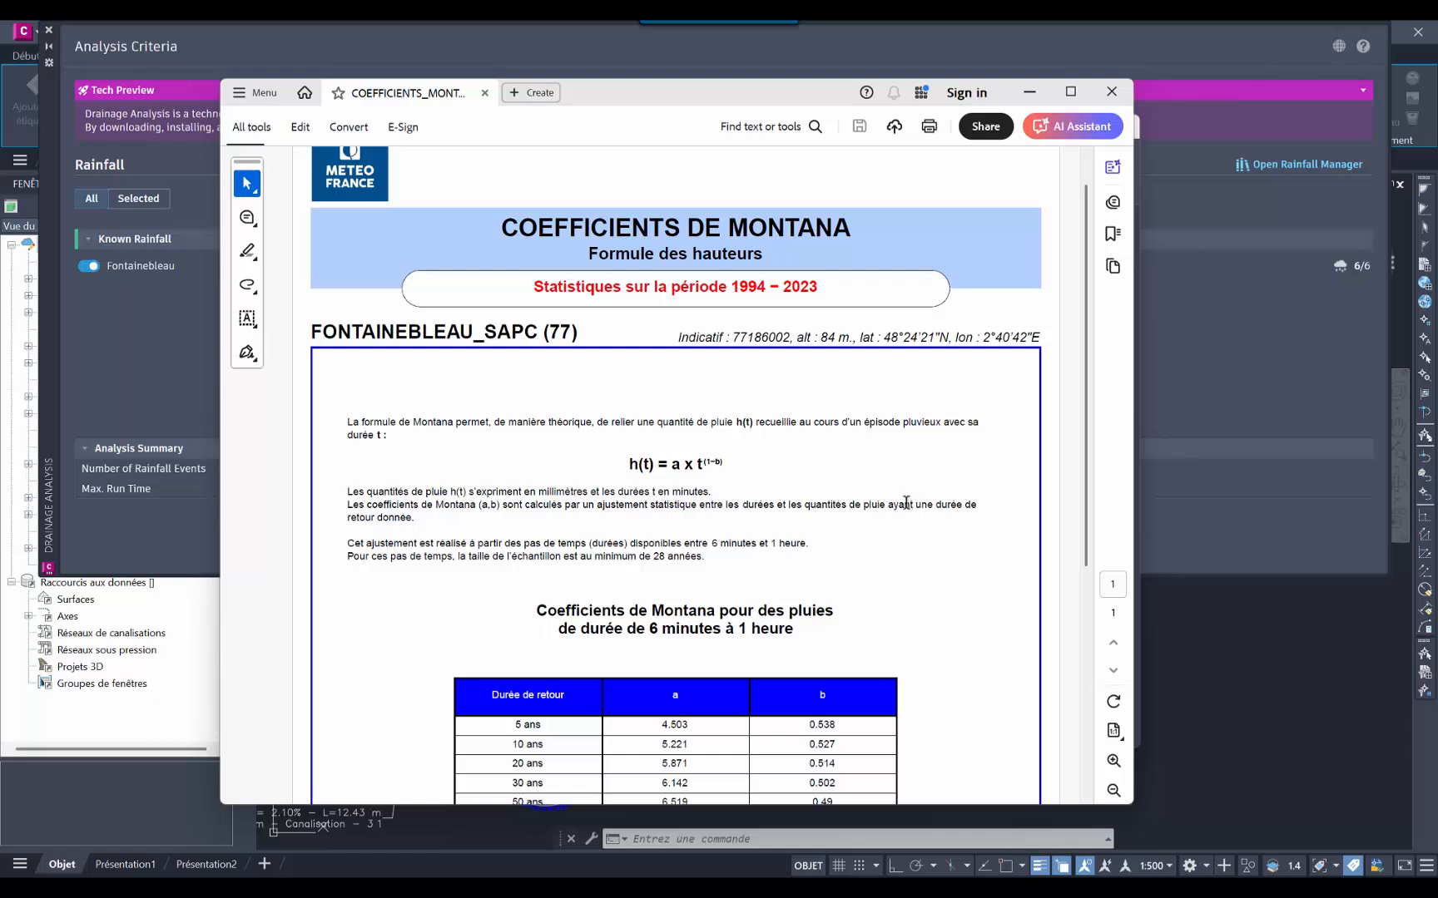
scroll(907, 506, down, 1)
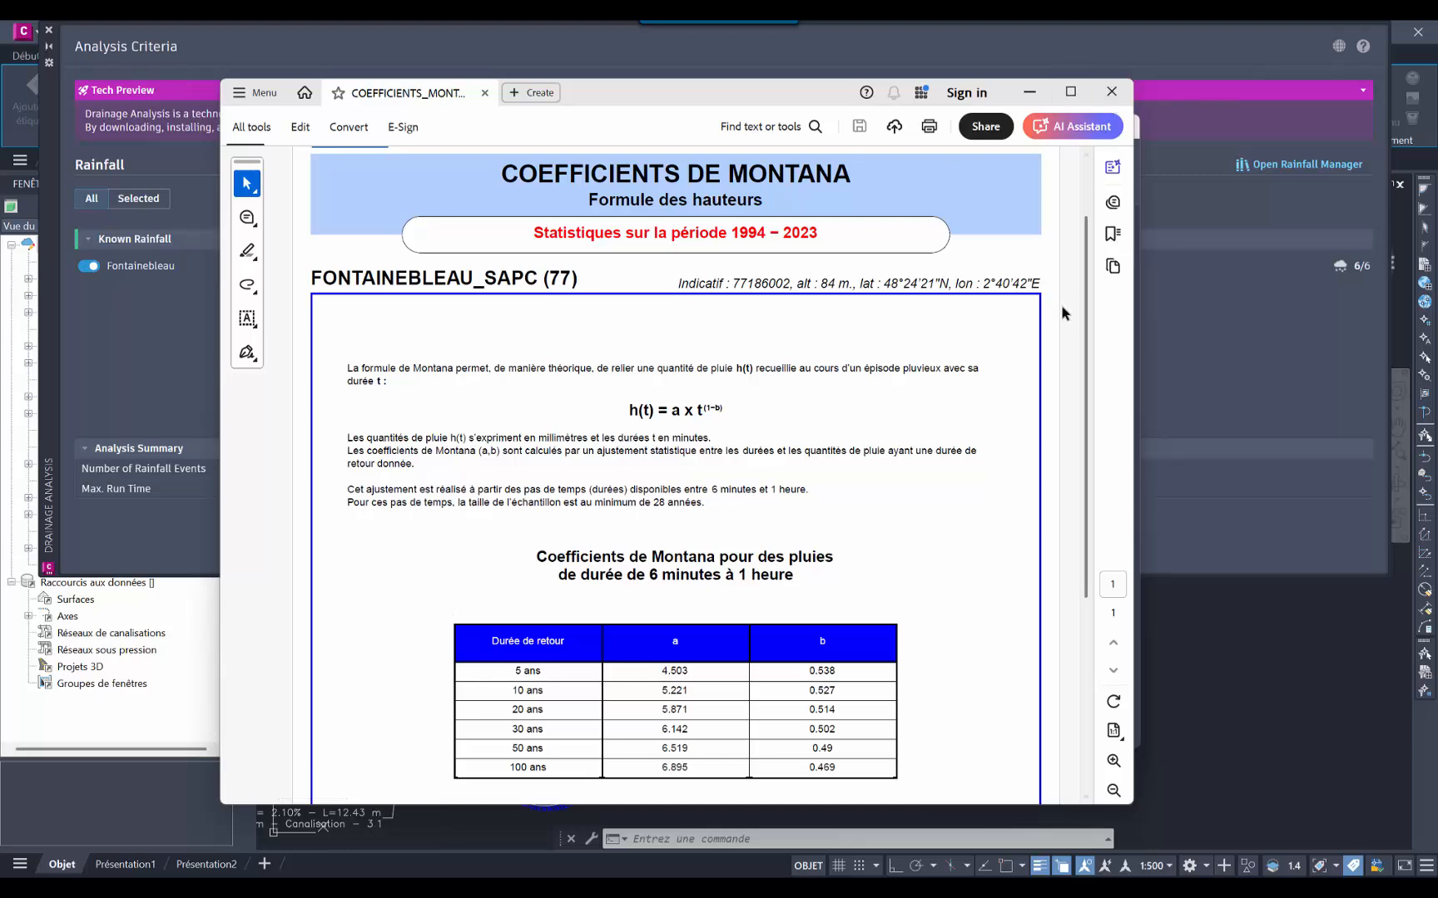
scroll(988, 497, down, 1)
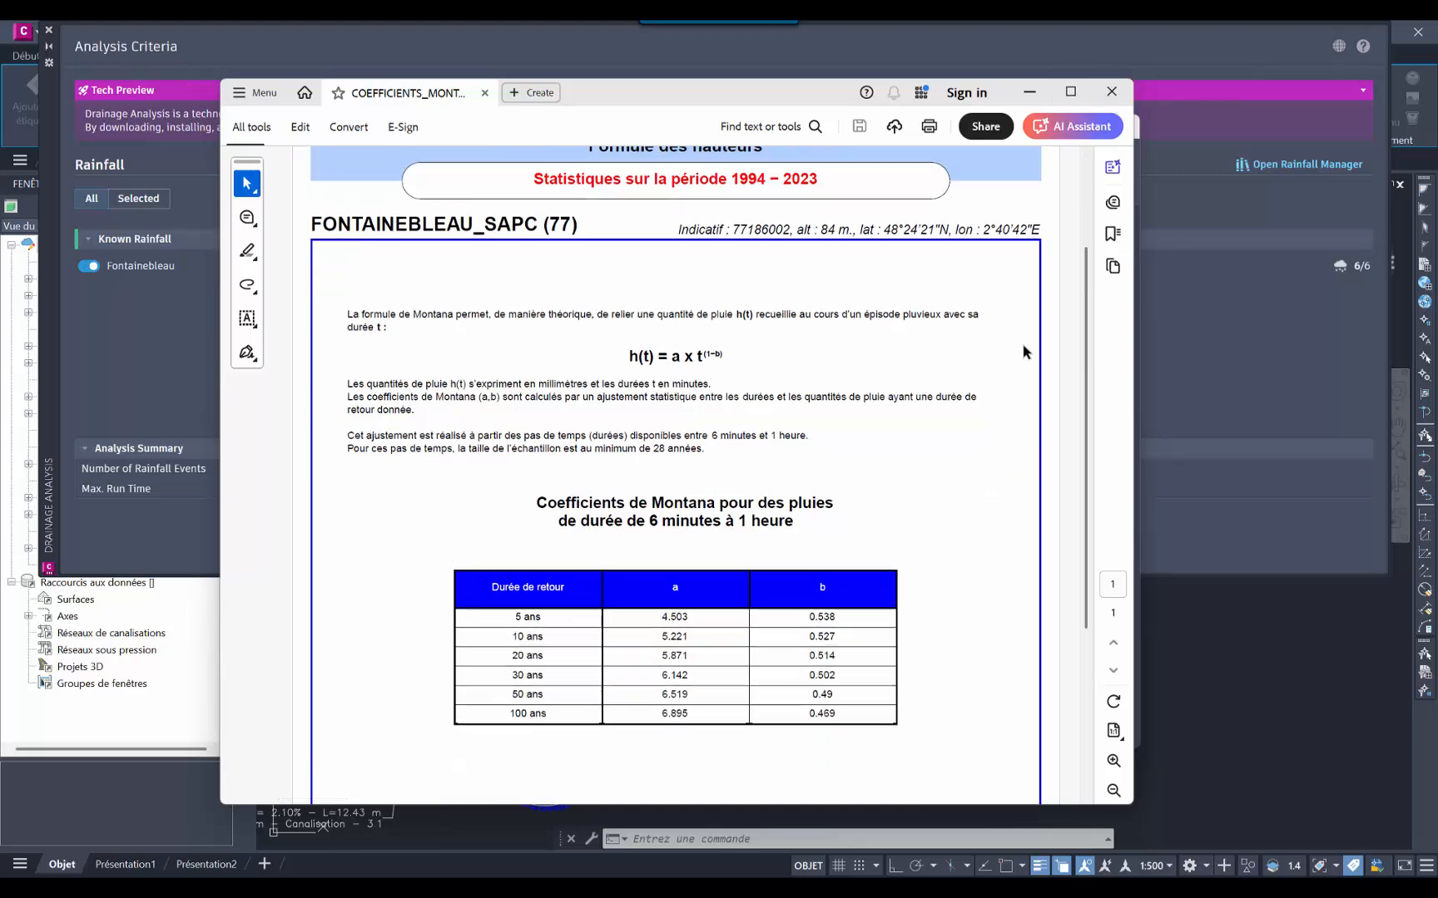
click(1111, 92)
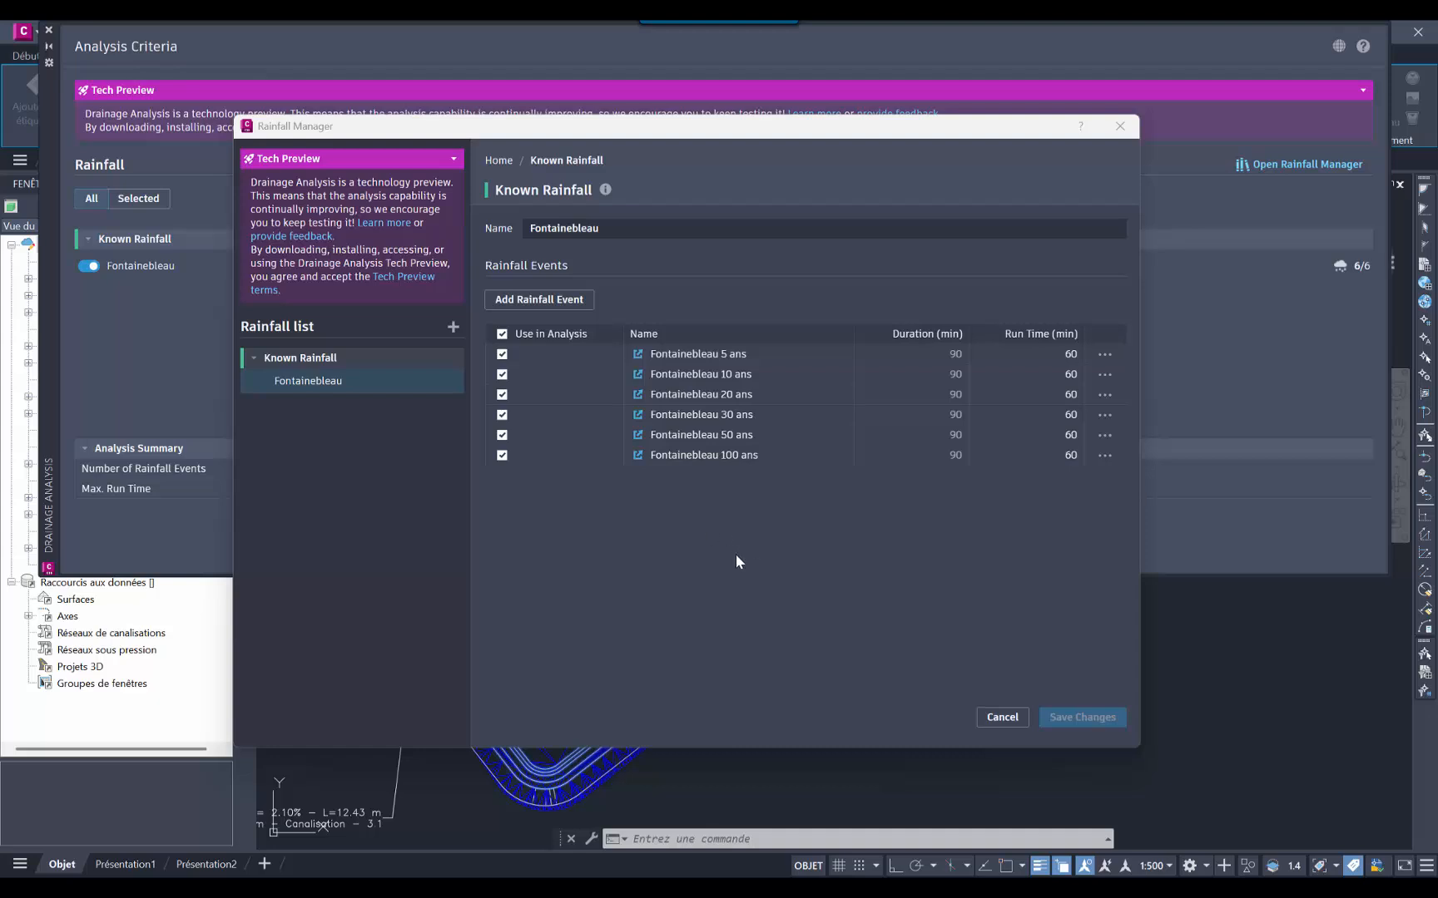
Step: Open the rainfall event Fontainebleau 5 ans for editing and review its rainfall depth data and graph
click(1105, 354)
click(975, 384)
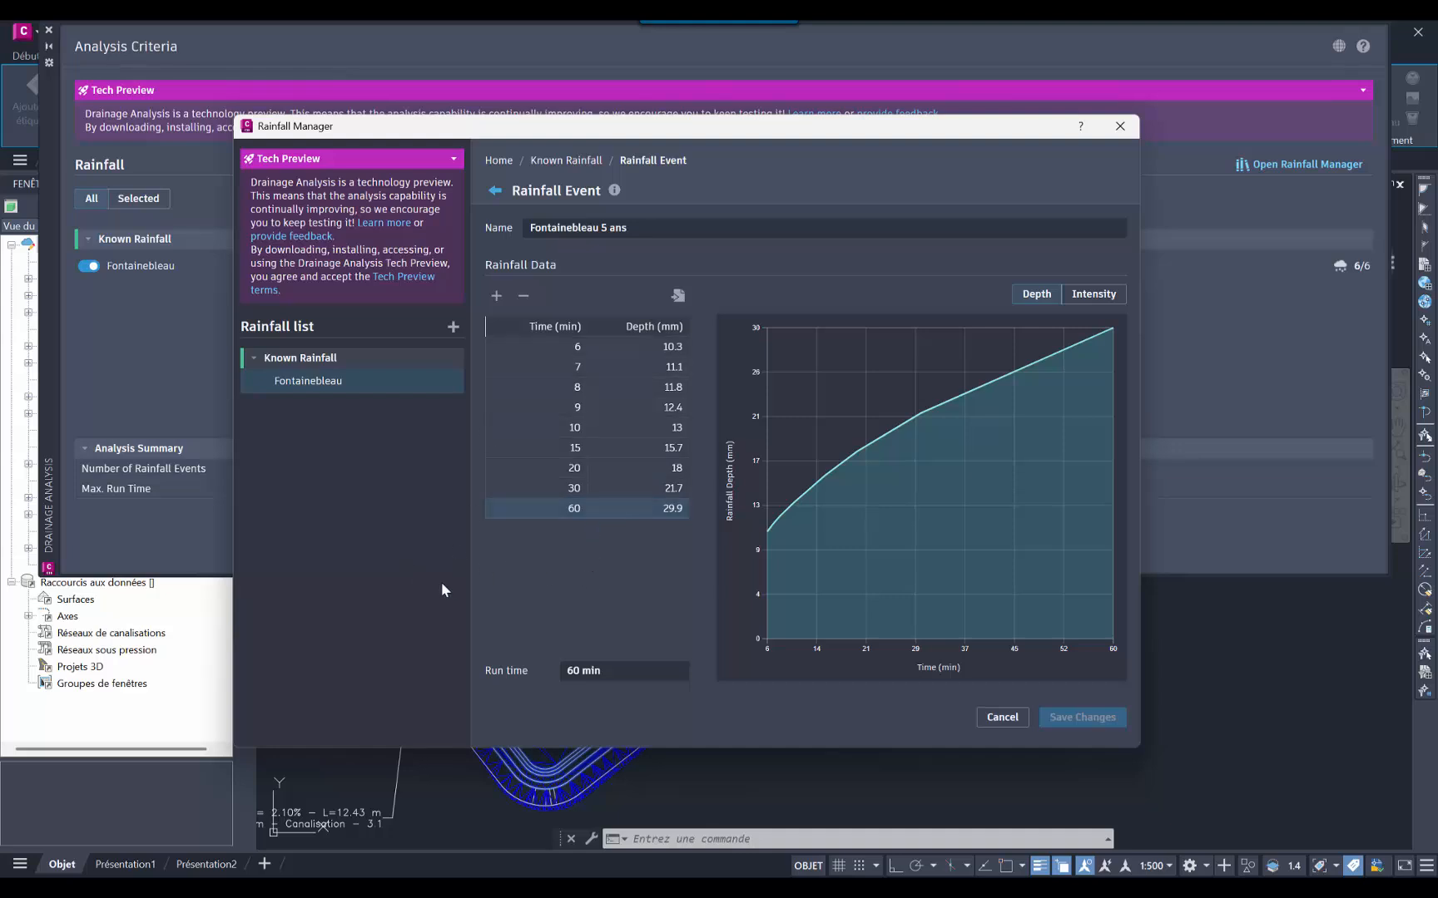
Step: Review the rainfall depth data of event Fontainebleau 30 ans and close the Rainfall Manager without saving changes
click(606, 230)
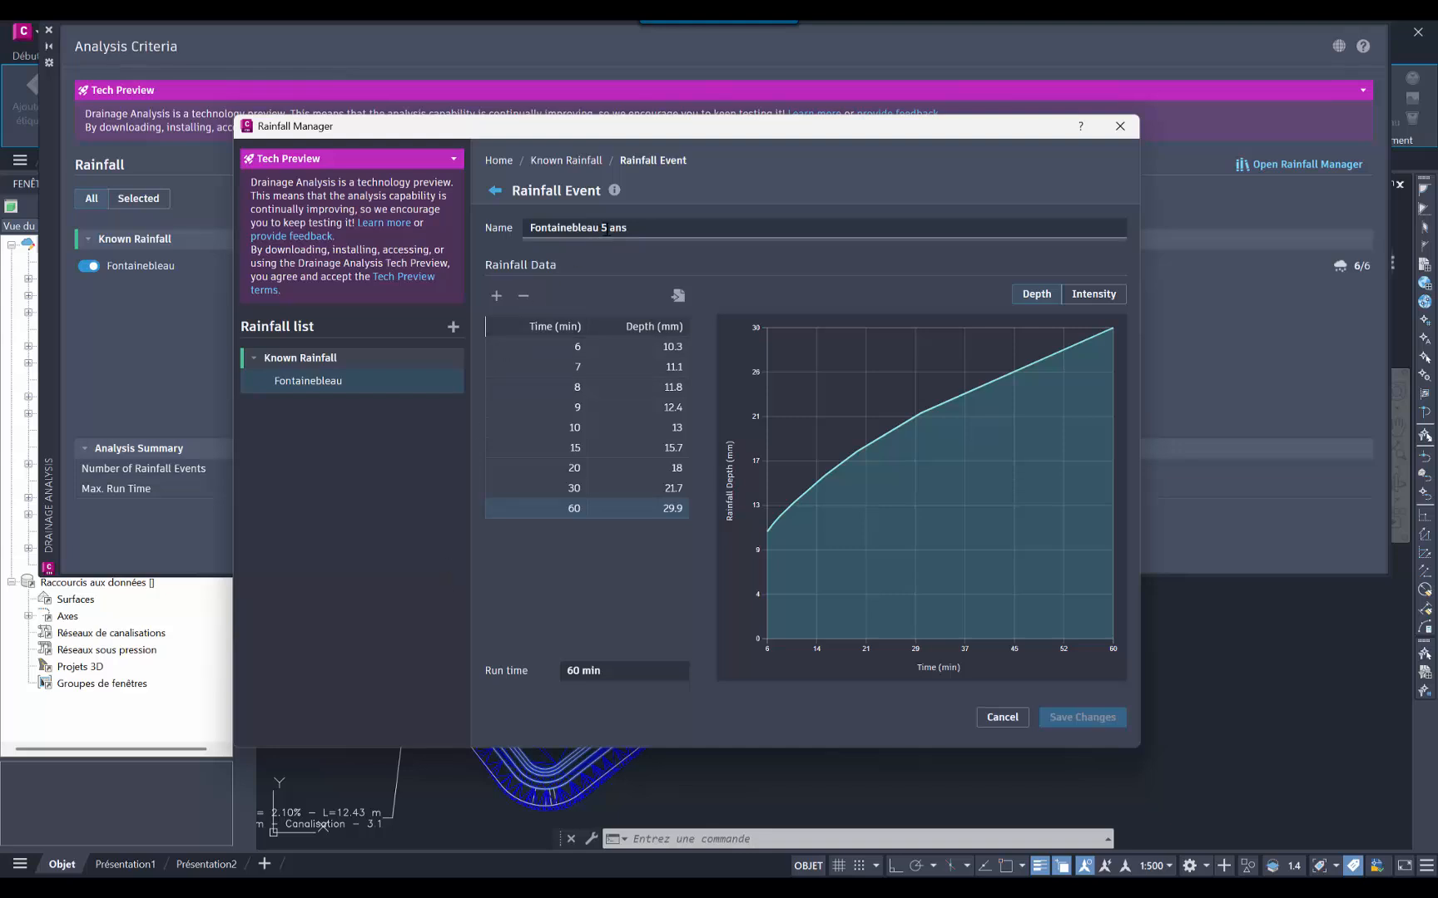
click(496, 190)
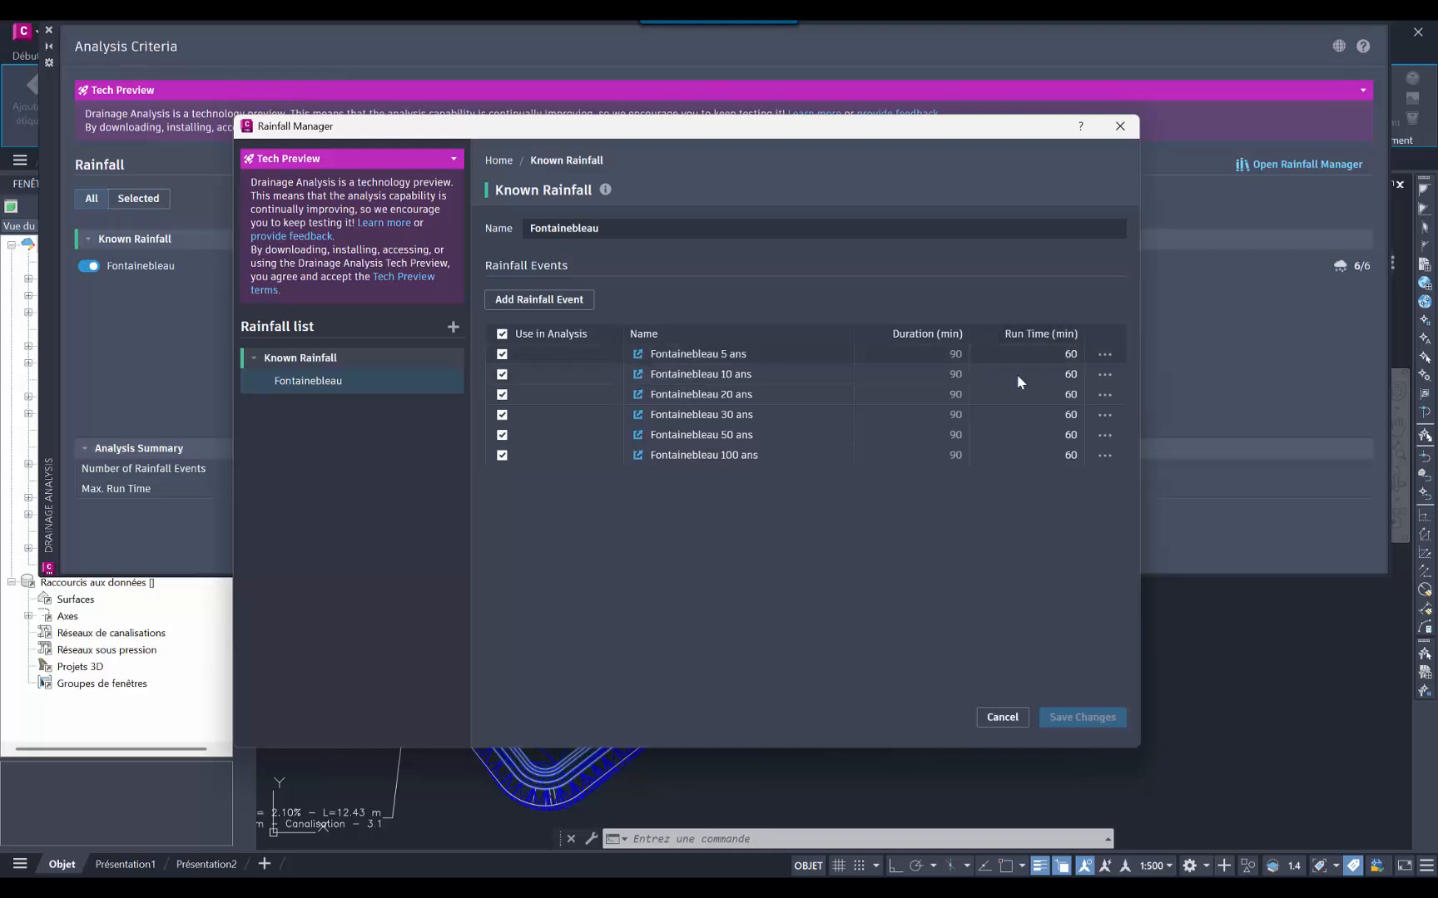
click(1103, 415)
click(976, 444)
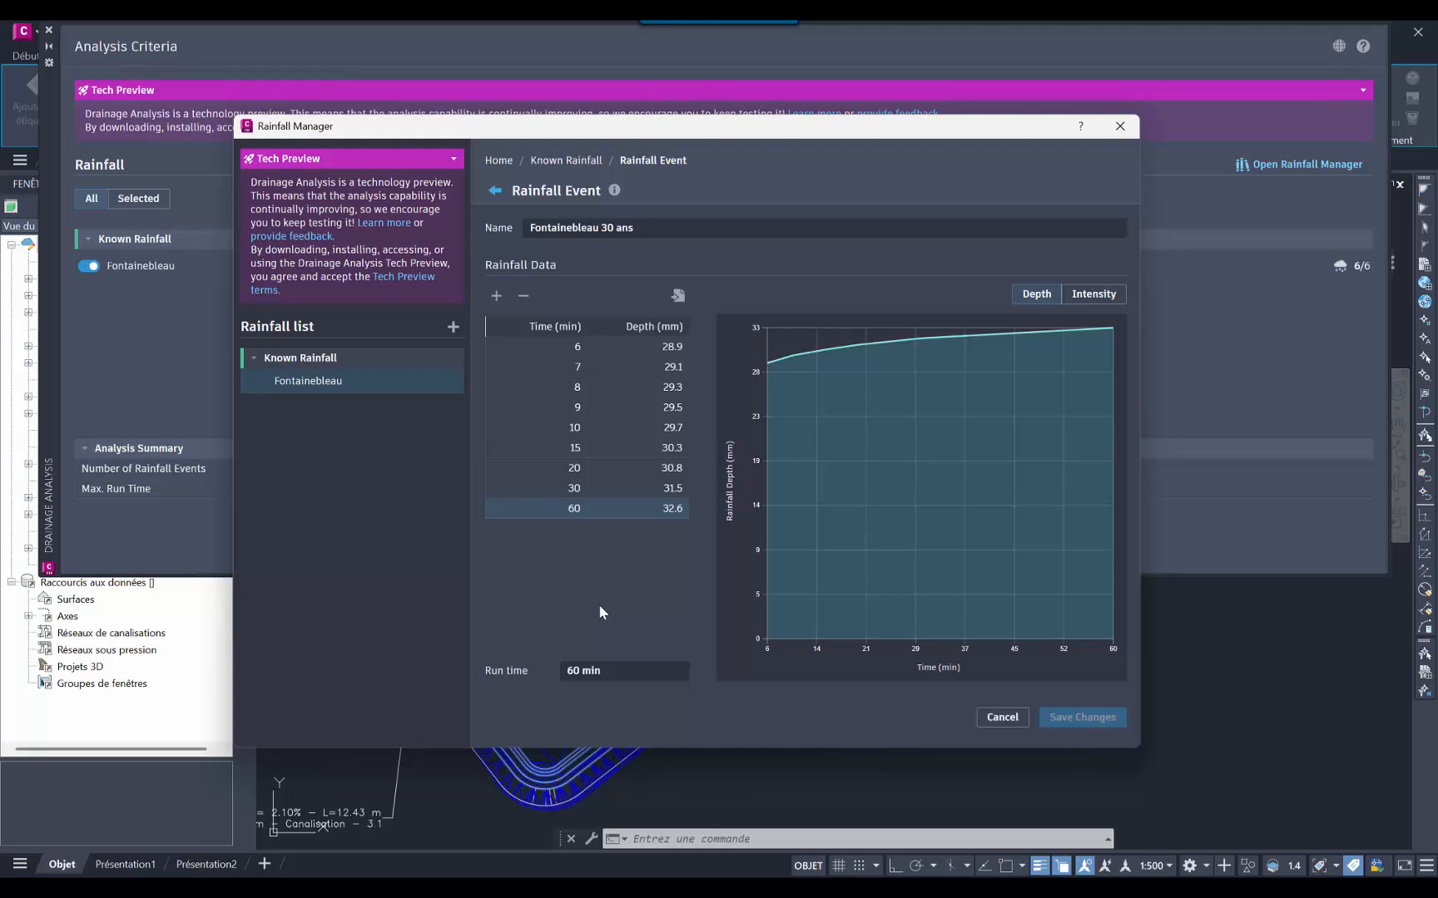
click(494, 190)
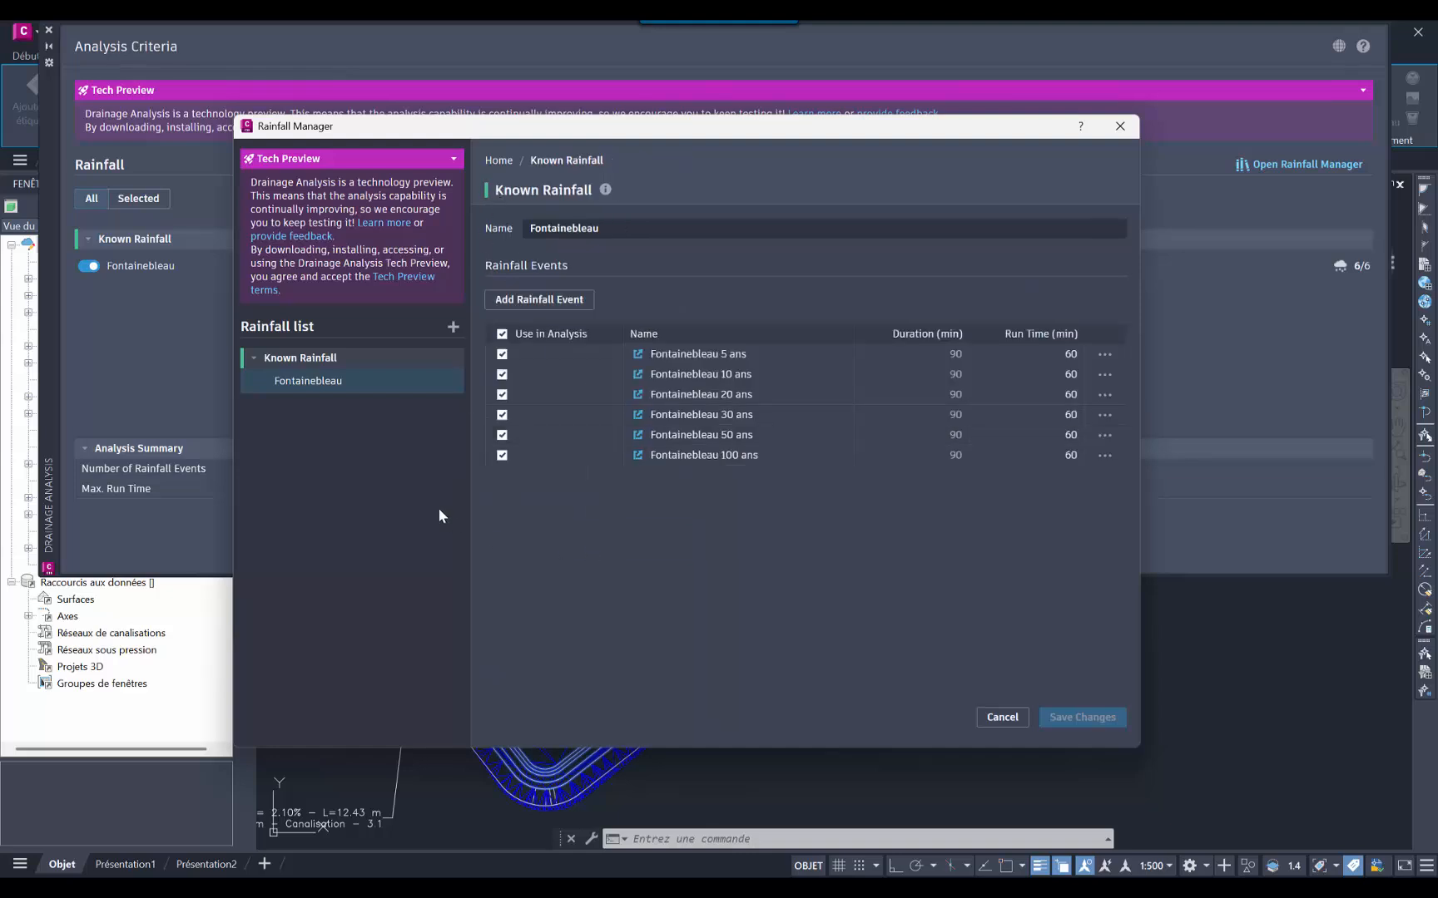
click(986, 715)
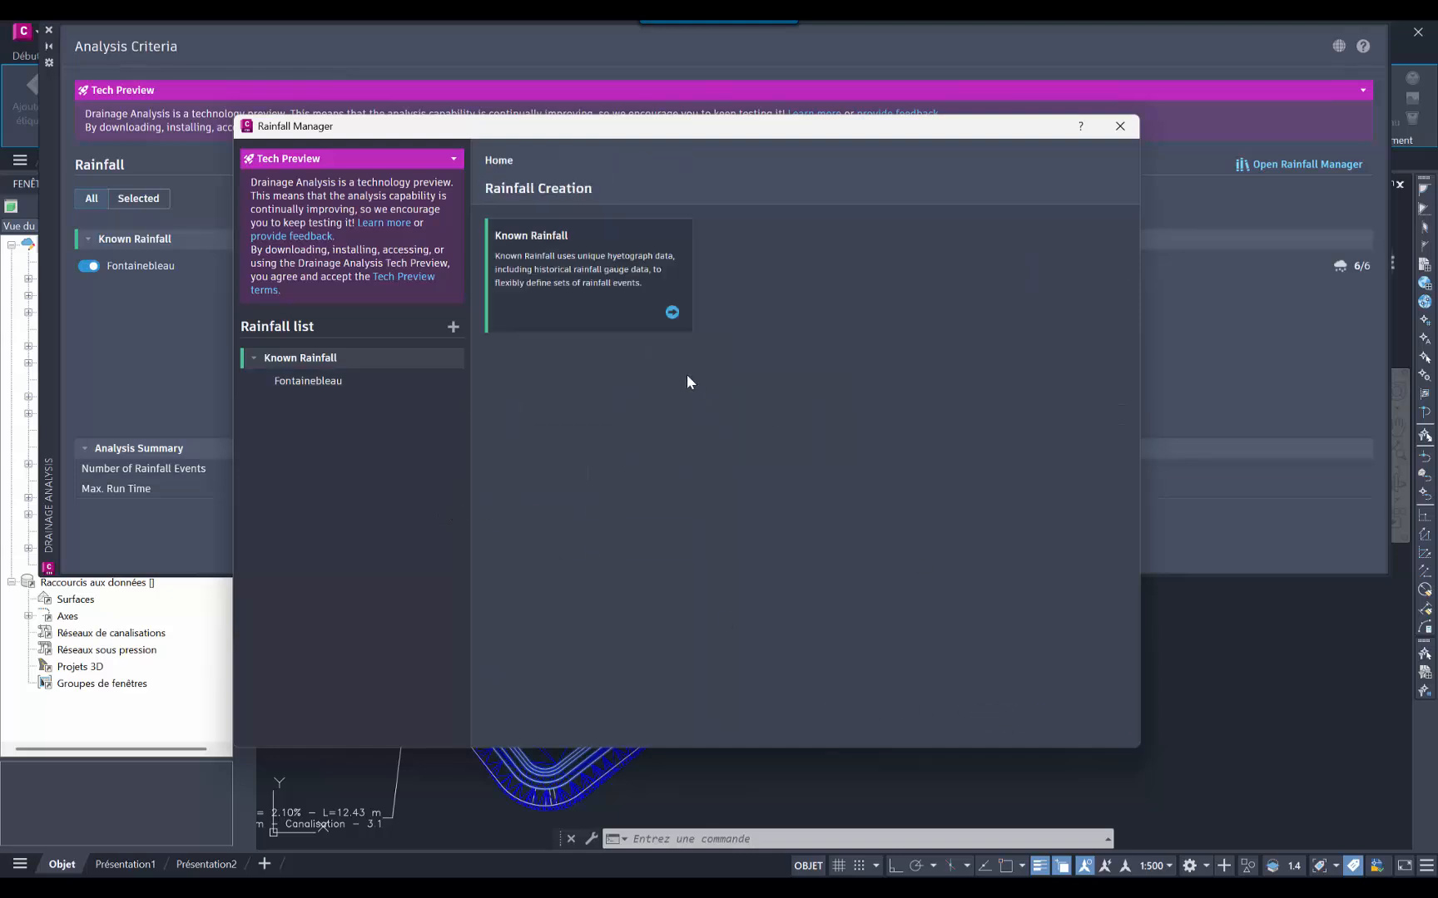
click(1119, 131)
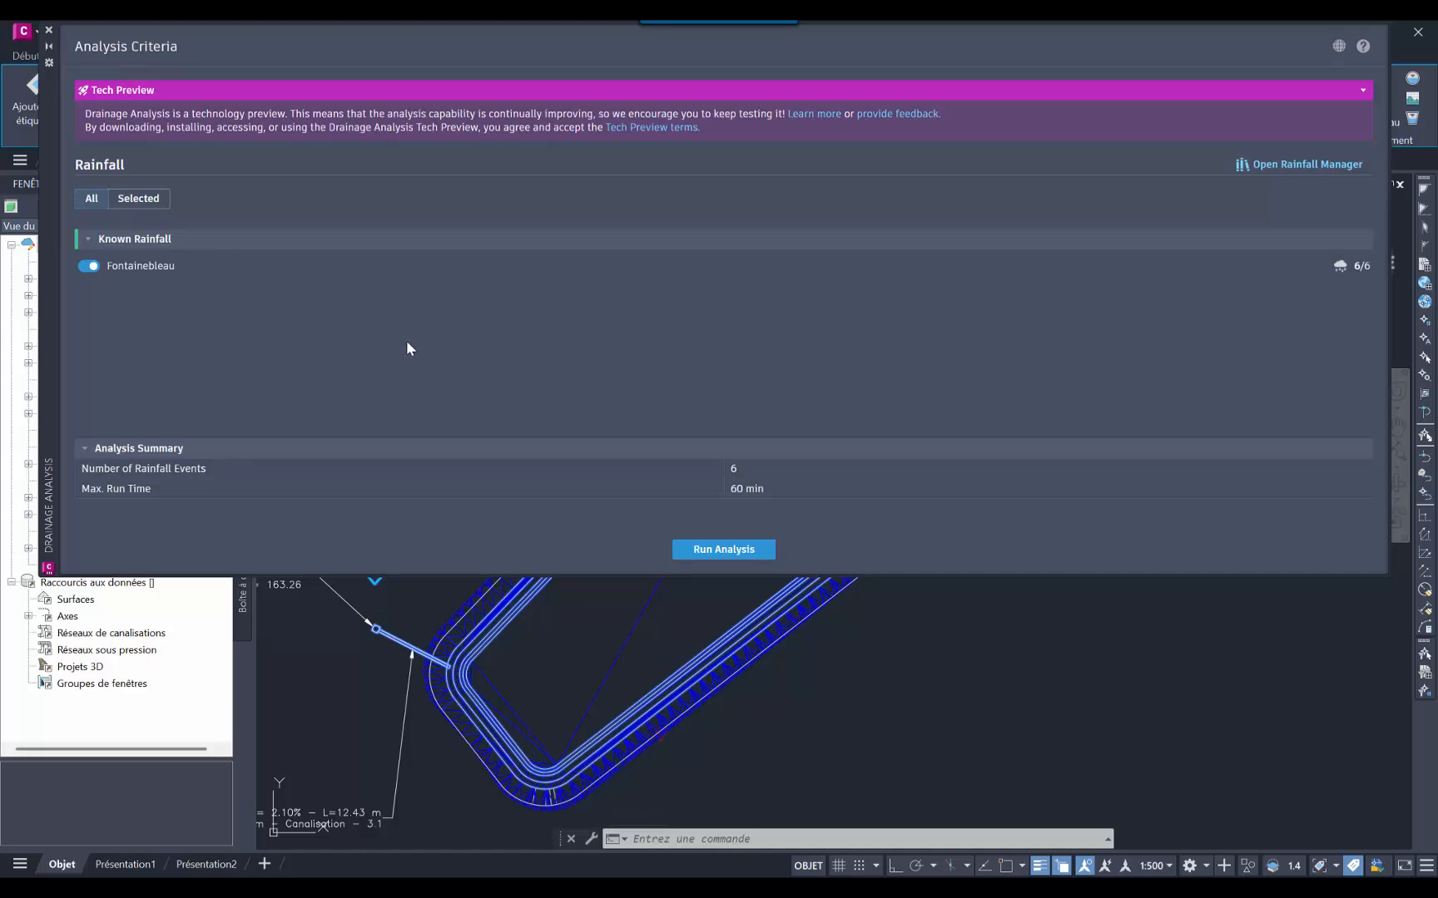
Step: Run the drainage analysis for the Fontainebleau rainfall and display the results of event Fontainebleau 5 ans
click(732, 552)
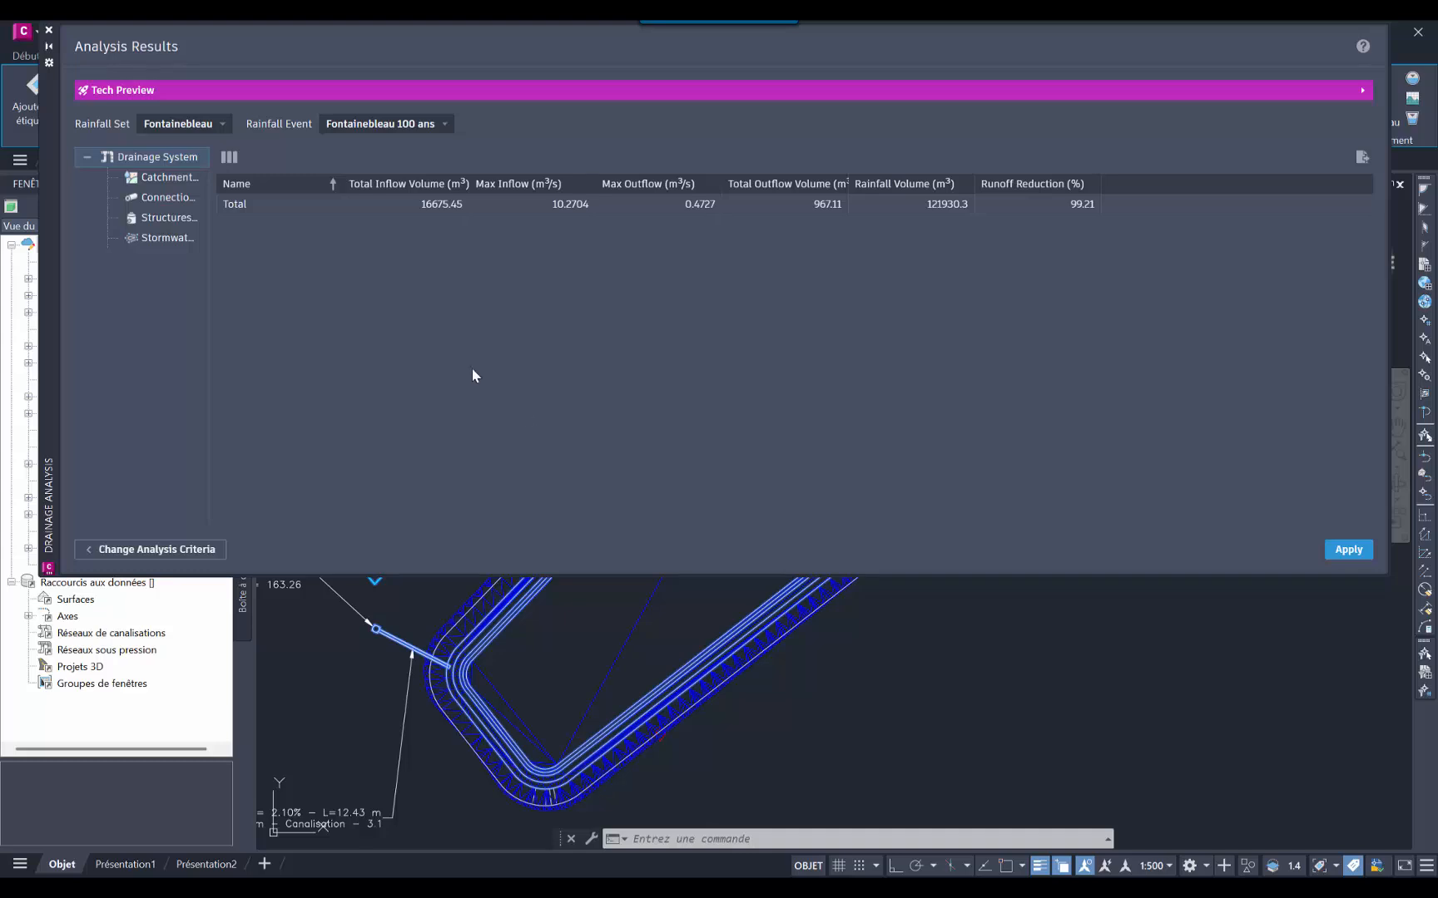
click(445, 124)
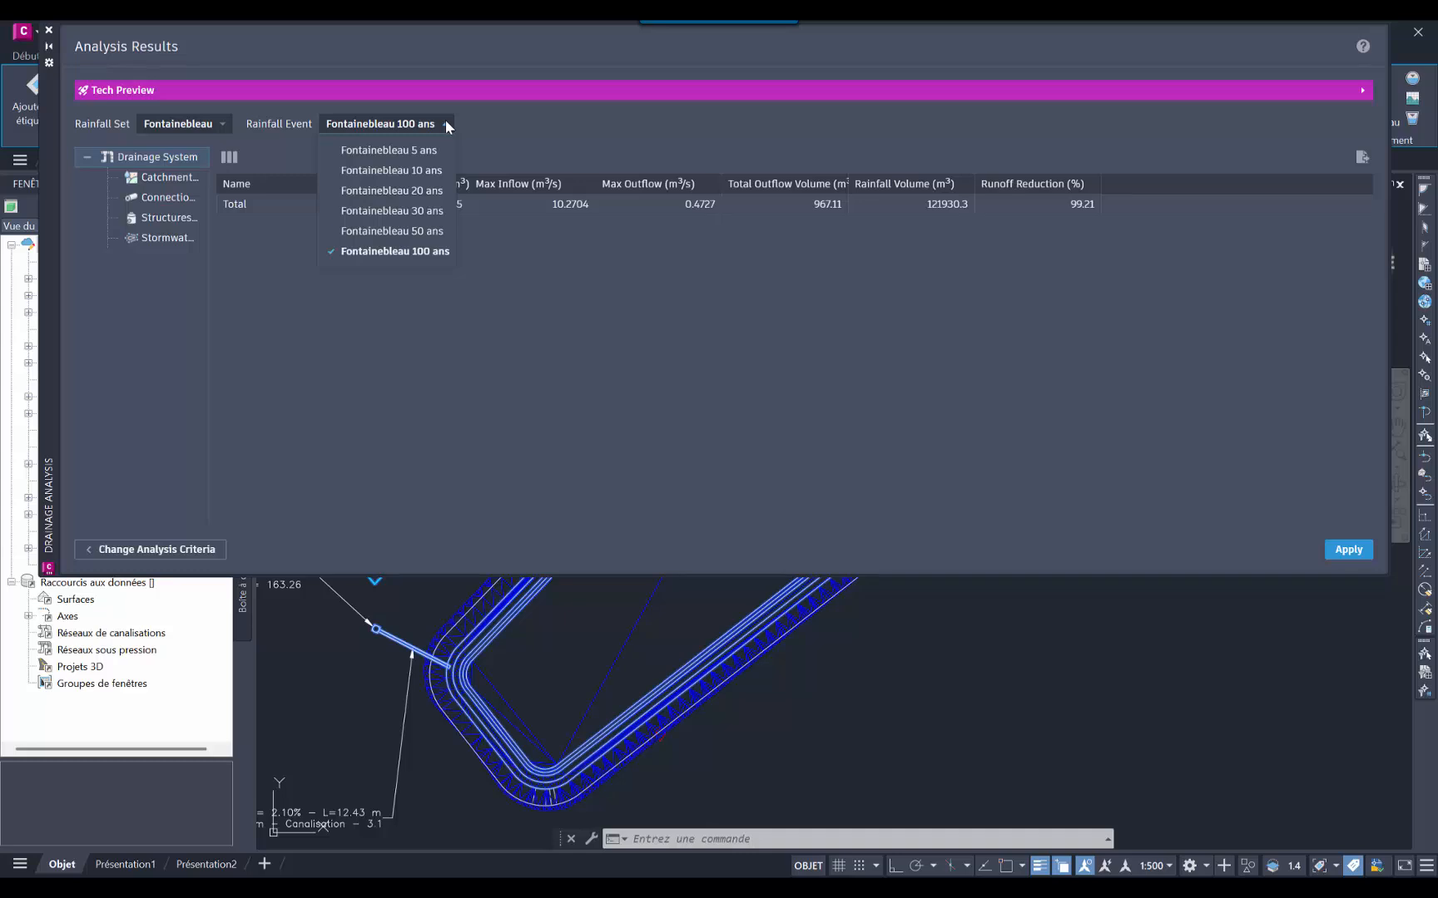
click(389, 151)
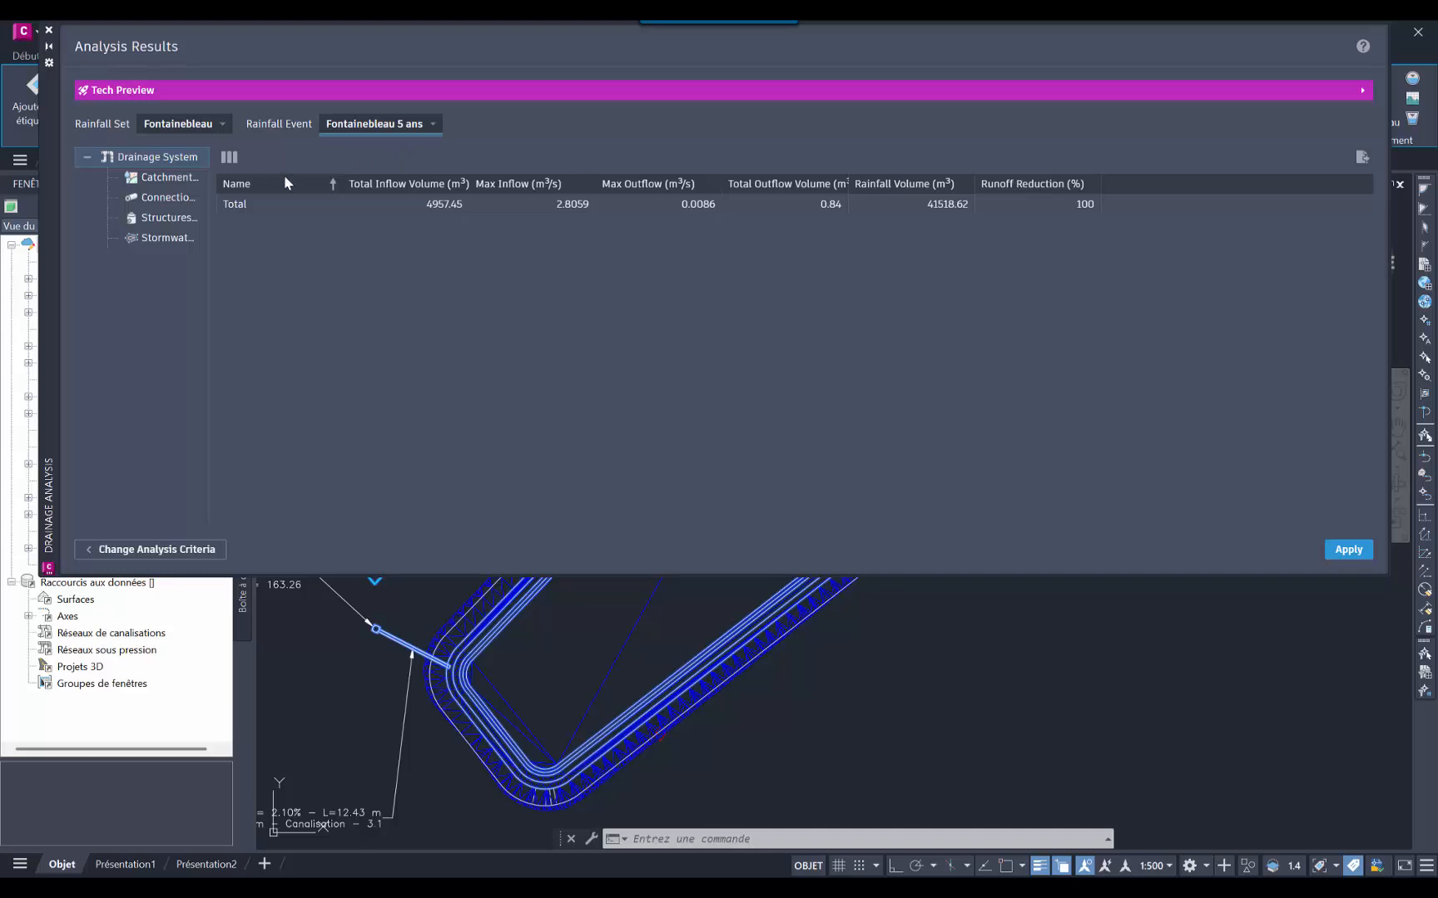
Step: Review the Fontainebleau 5 ans results for catchments, connections and structures, including all the result columns of Bassin 1
click(173, 178)
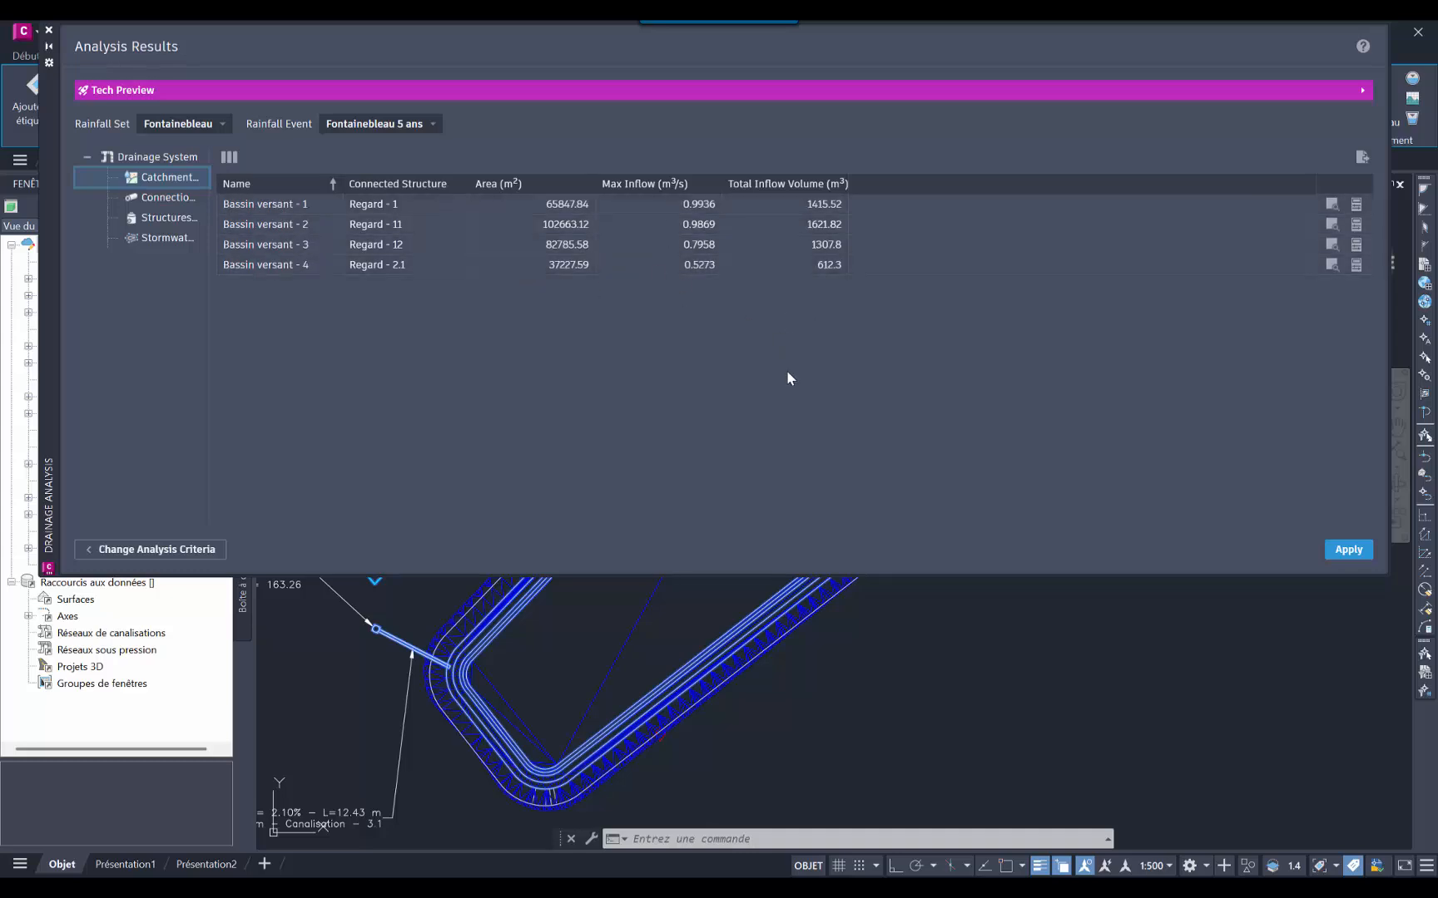
click(158, 200)
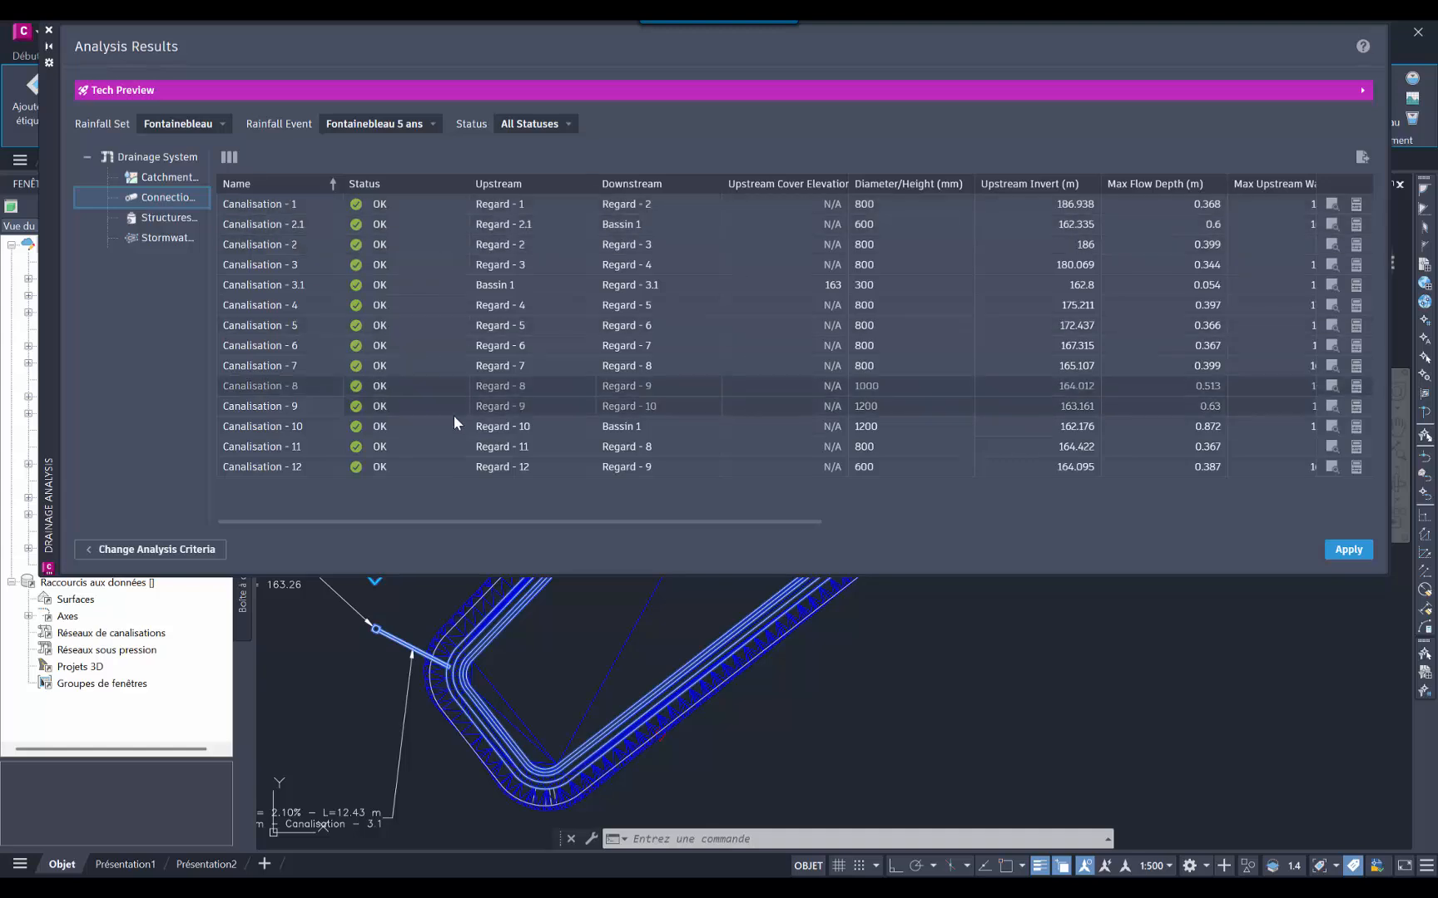
click(165, 220)
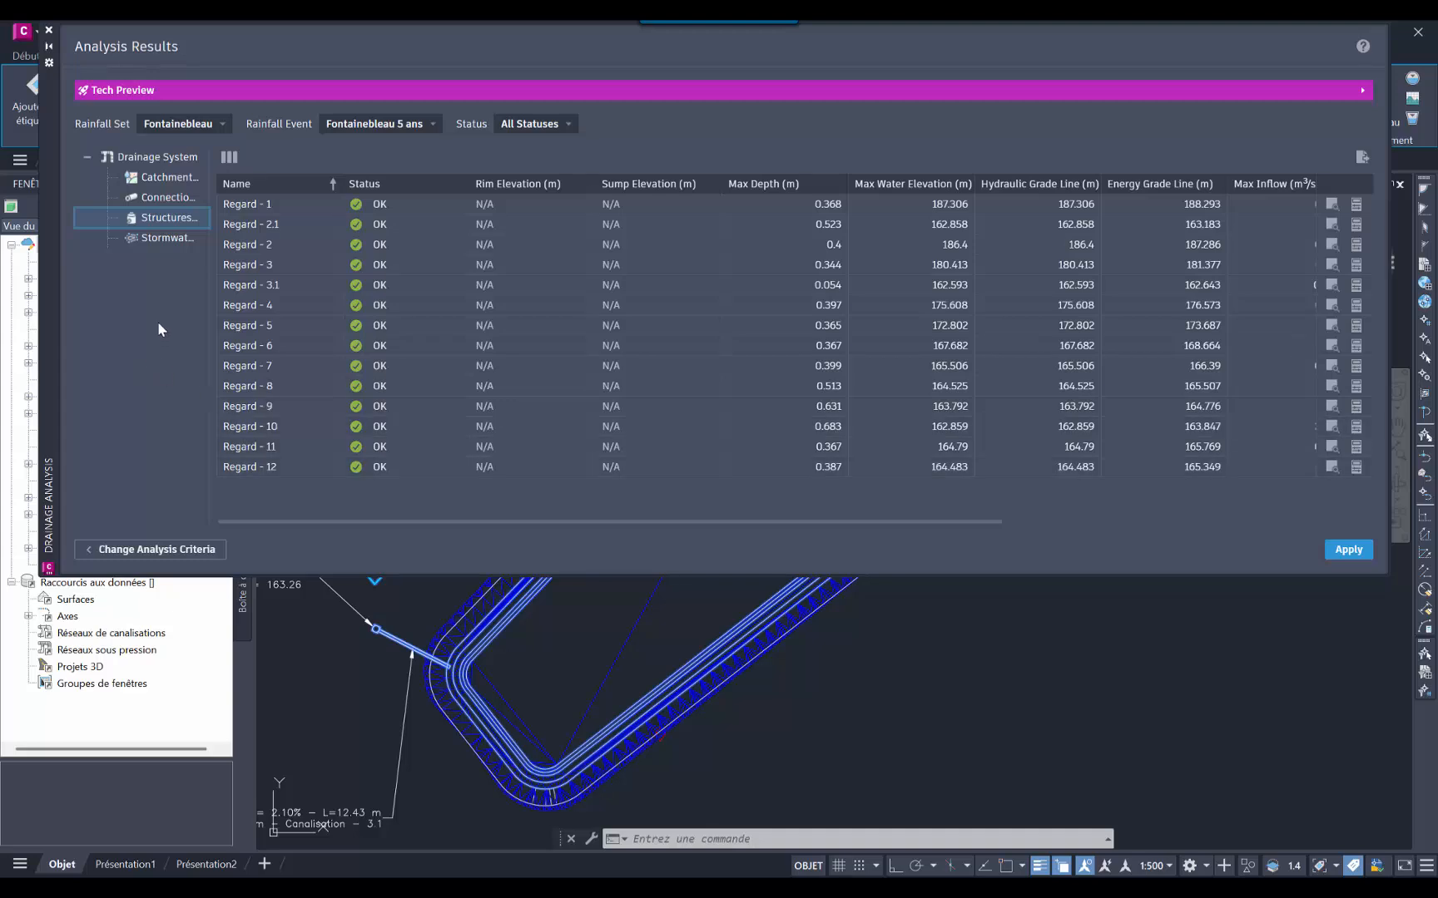
click(163, 239)
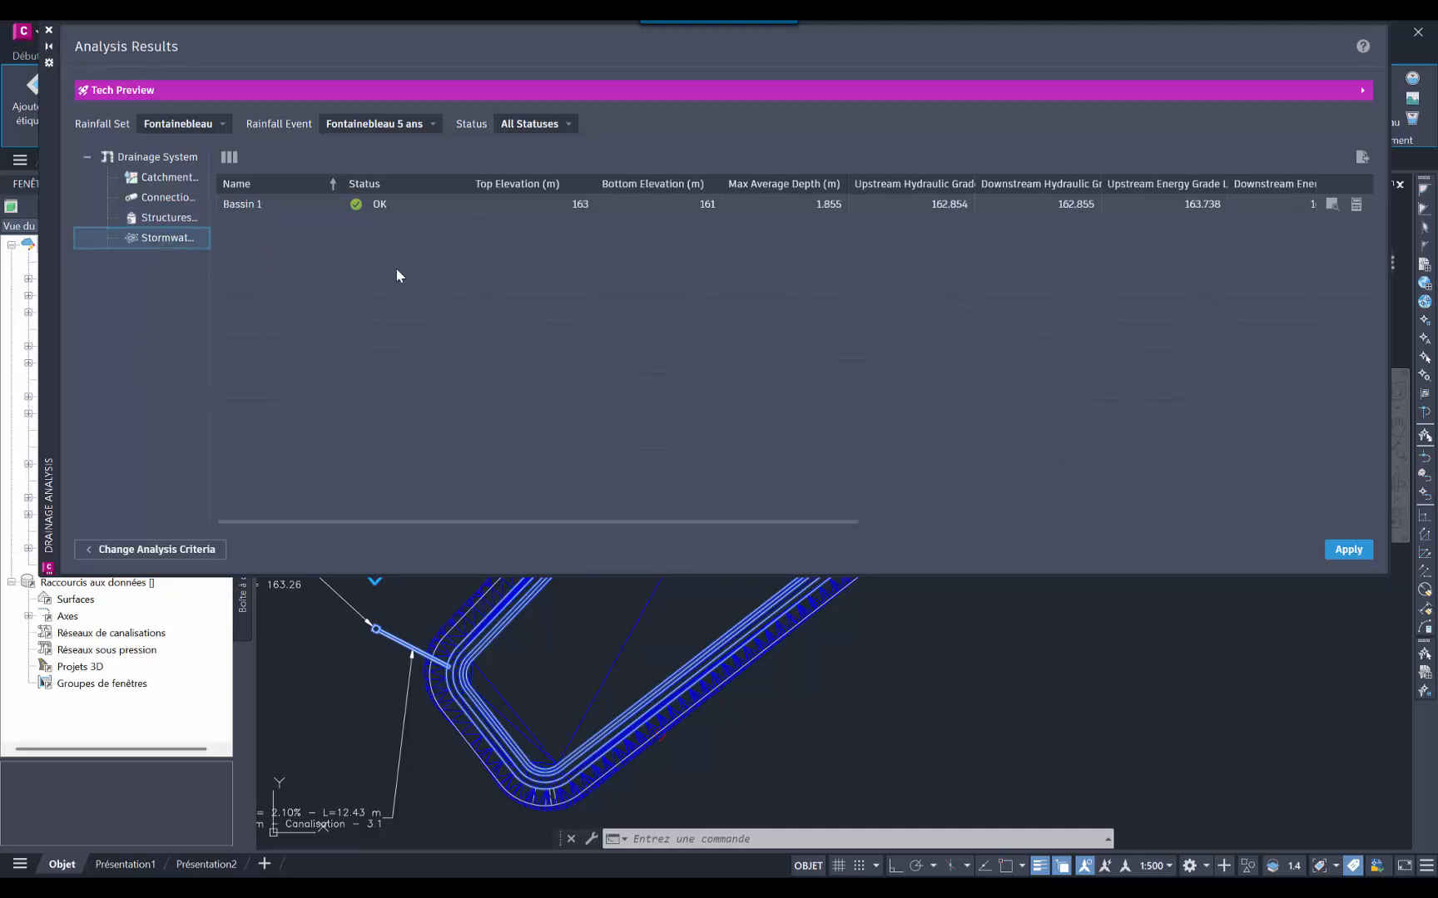
drag(395, 522, 945, 520)
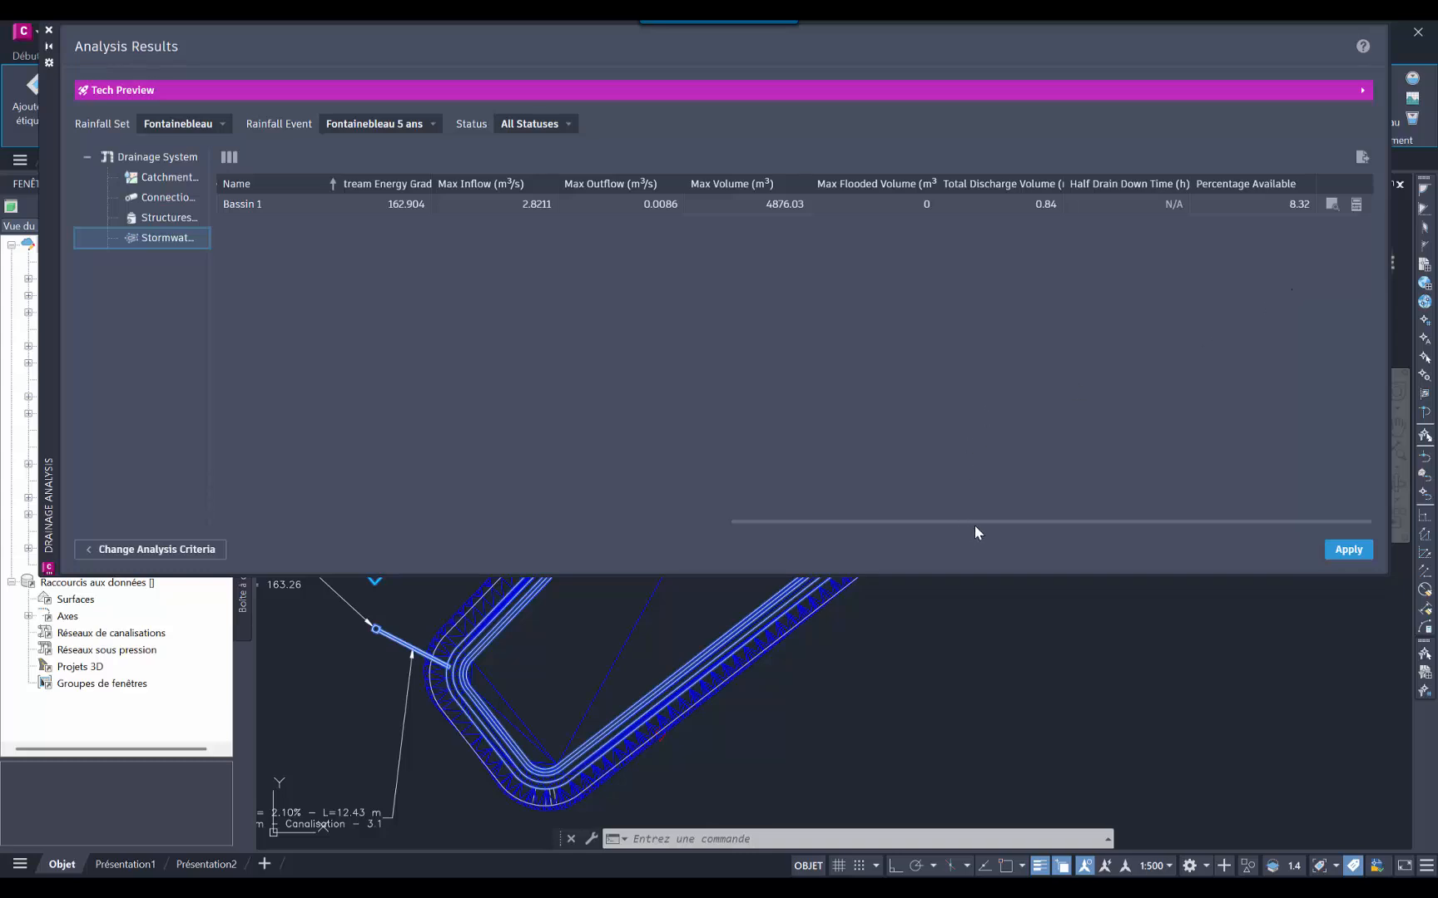
drag(975, 527, 353, 530)
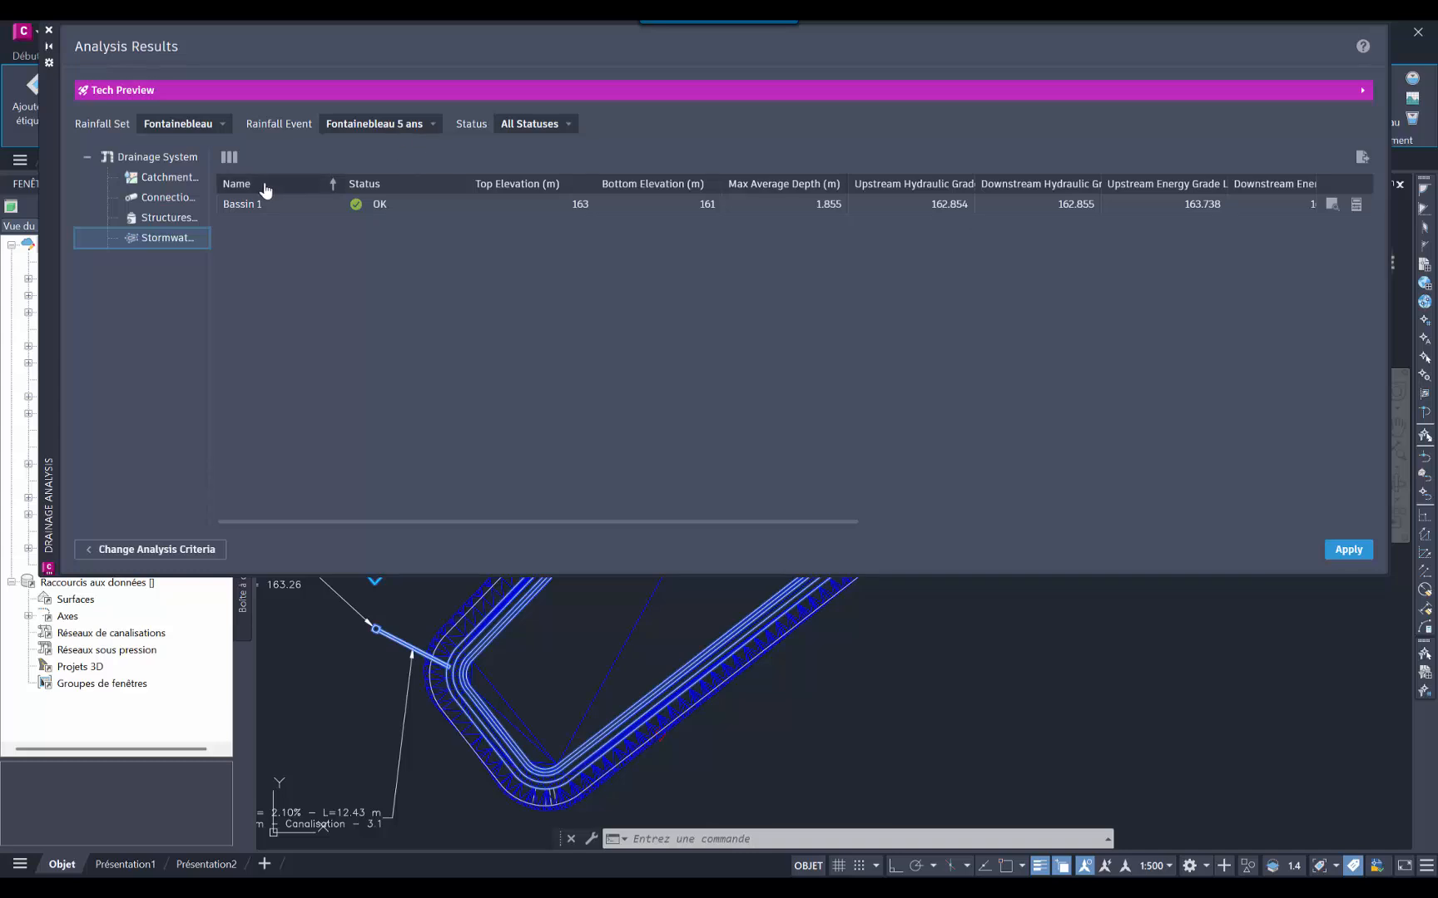
Step: Switch the results to rainfall event Fontainebleau 10 ans and examine the catchment inflows and the status of each pipe
click(176, 178)
click(434, 125)
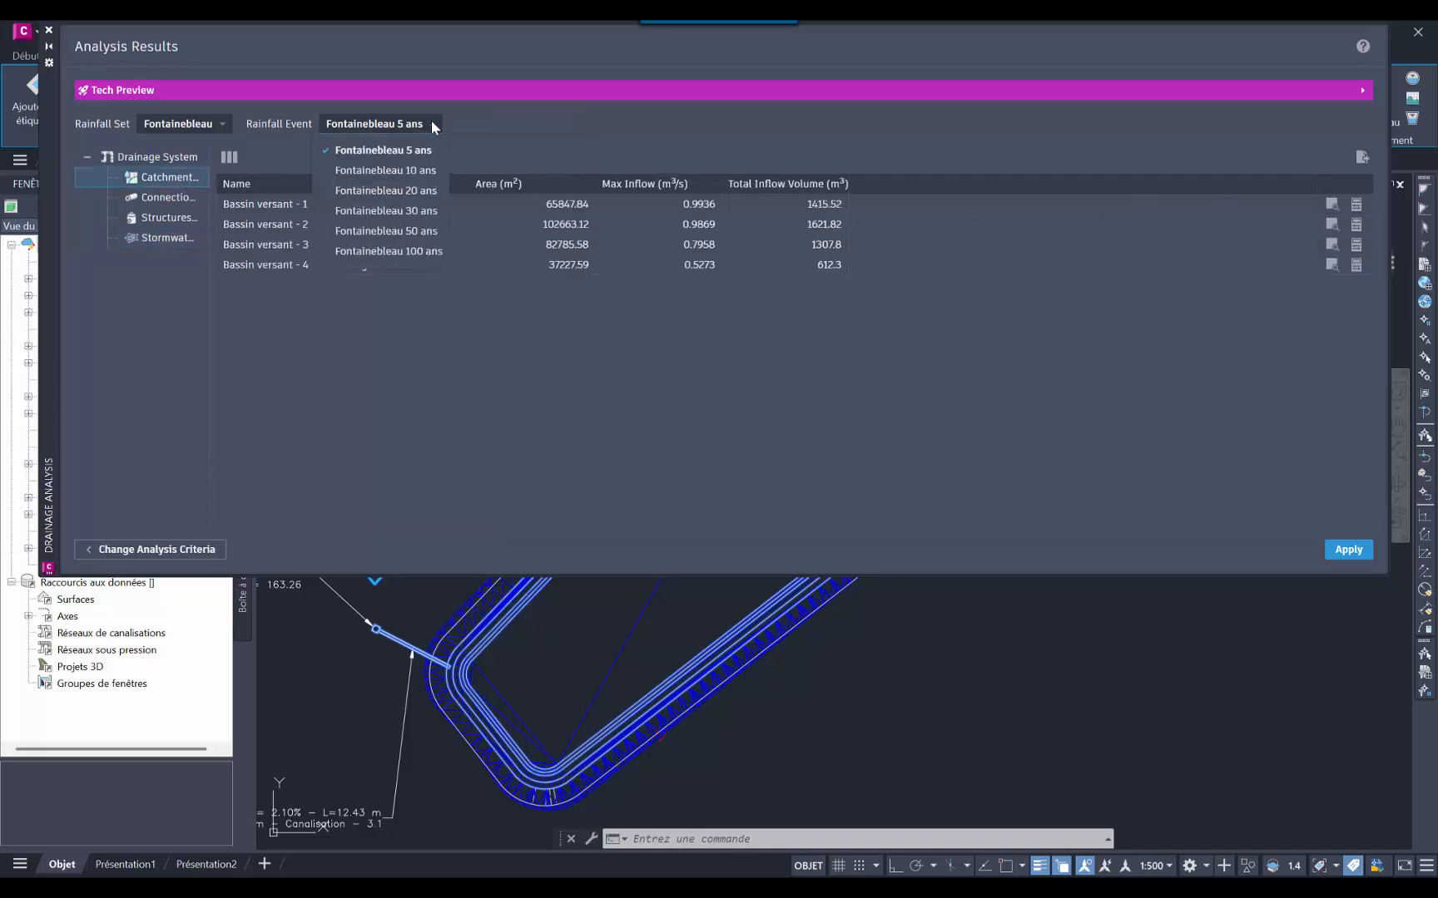
click(386, 170)
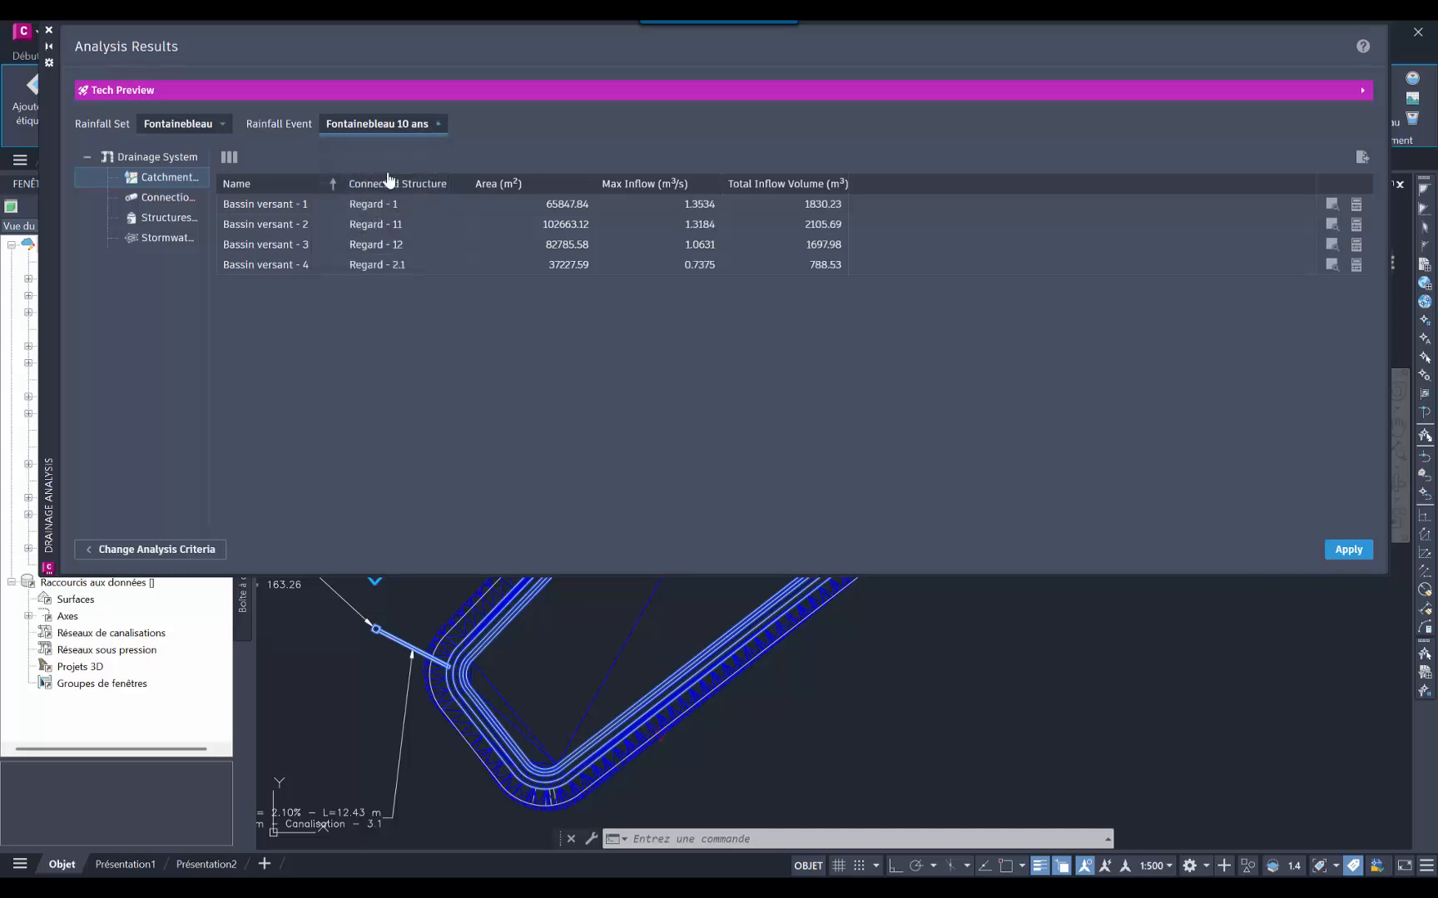
click(171, 197)
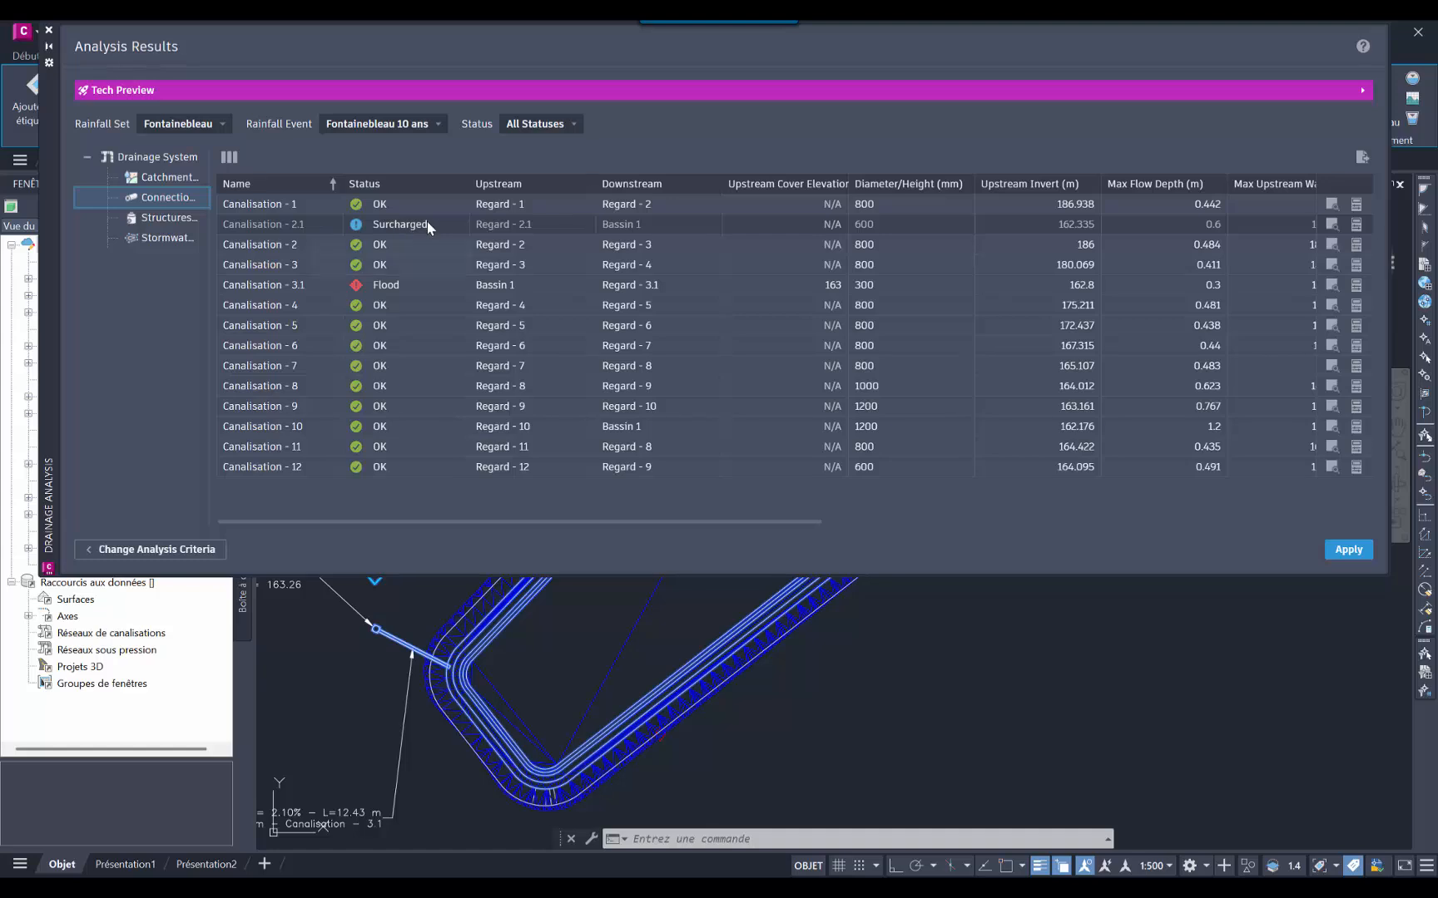
mouse_move(427, 222)
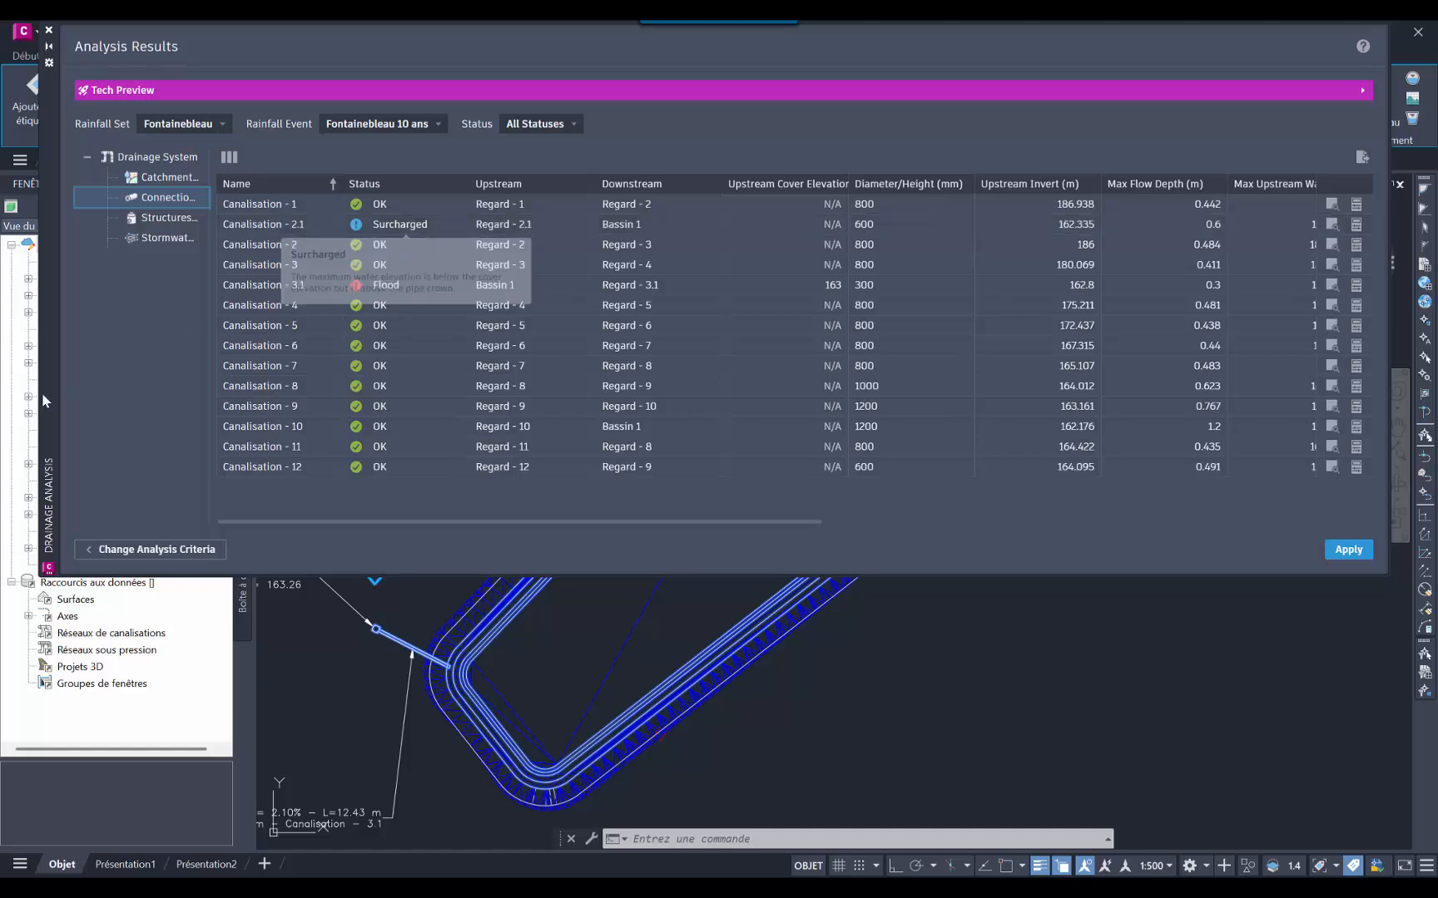
mouse_move(431, 287)
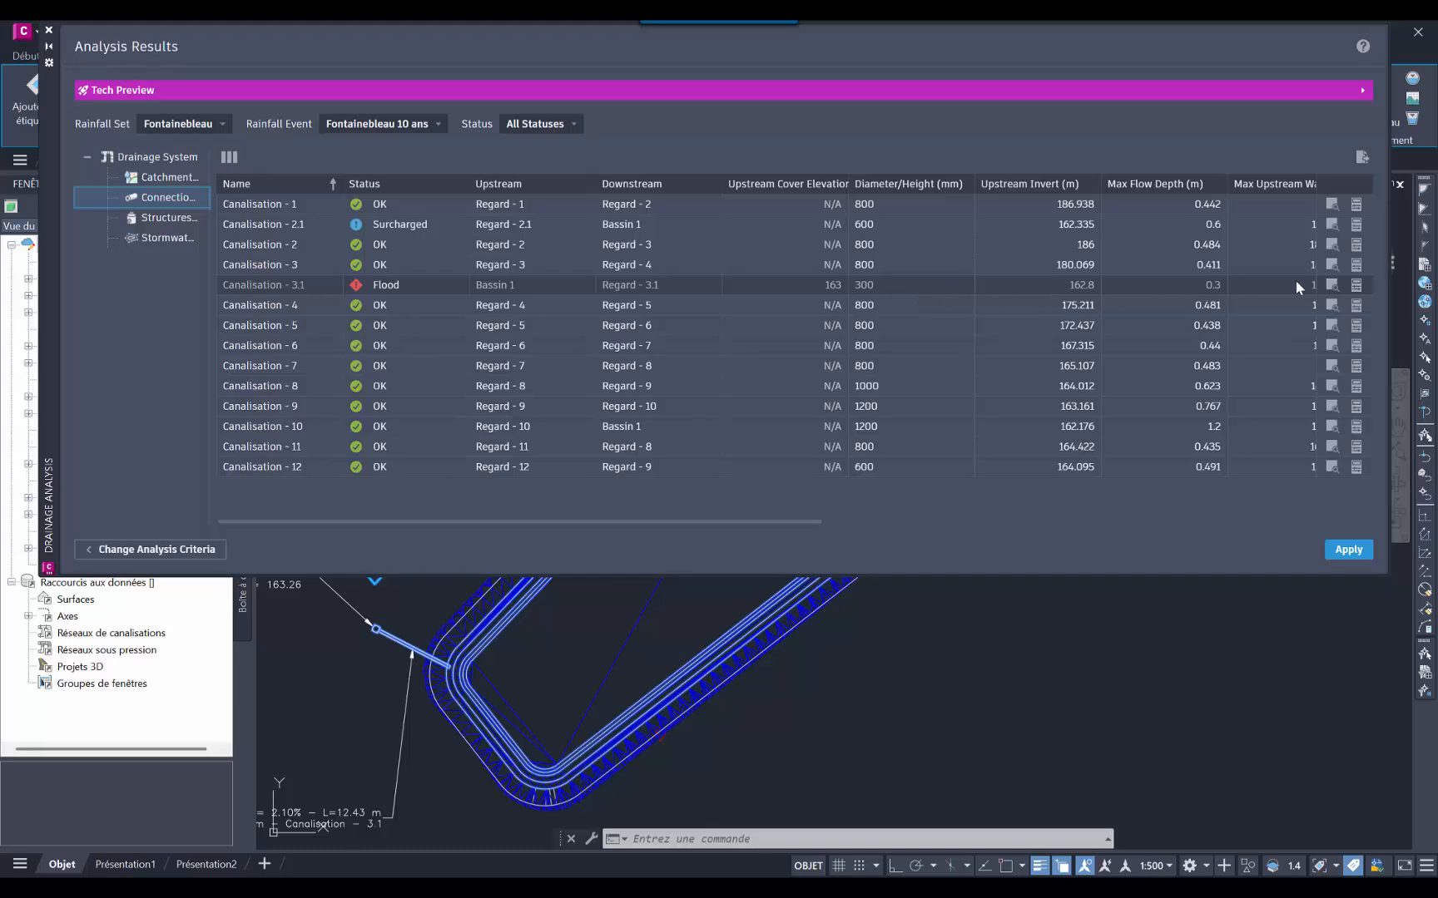
Step: Locate pipe Canalisation - 3.1 in the drawing from the connection results and examine its surroundings at the pond outlet
click(1327, 284)
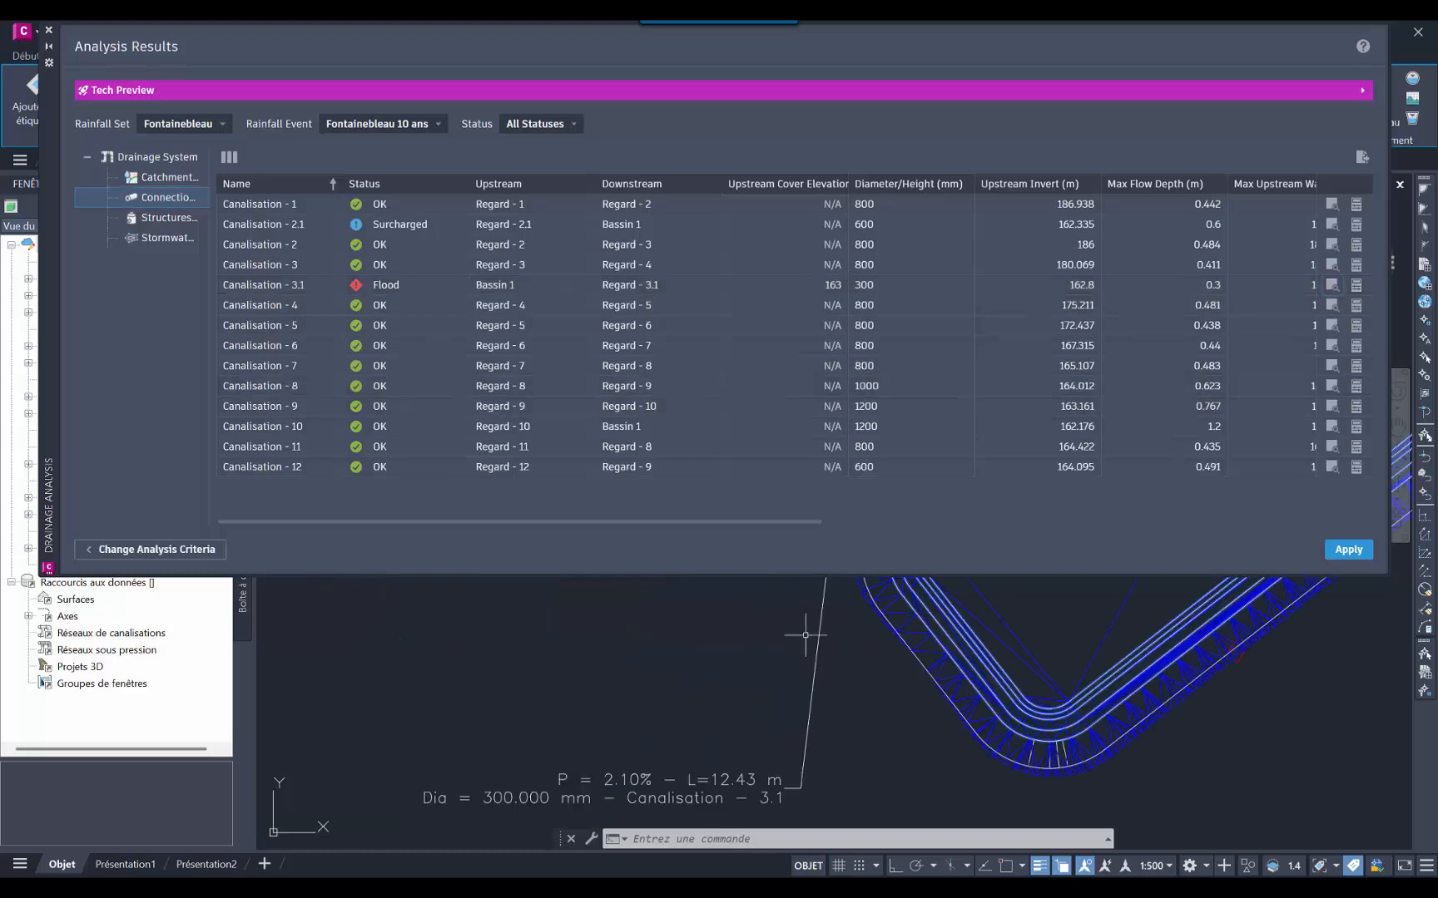
mouse_move(683, 620)
middle_down()
mouse_move(569, 648)
mouse_move(553, 678)
mouse_move(601, 636)
mouse_move(624, 639)
middle_up()
scroll(569, 648, down, 2)
scroll(576, 633, up, 1)
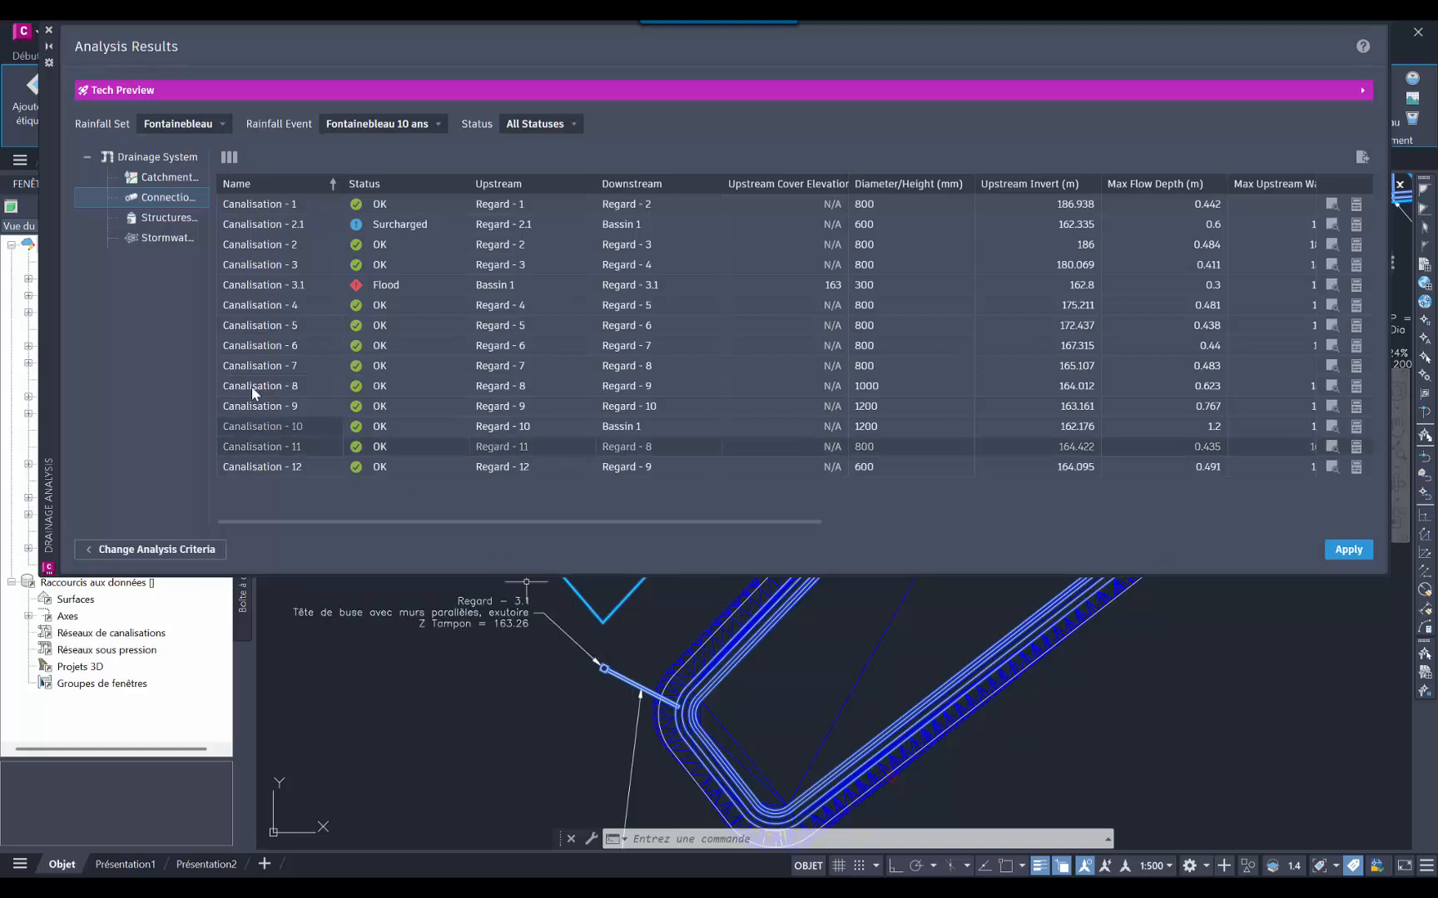
Step: Review the Fontainebleau 10 ans results for the structures and for Bassin 1, including its volumes and percentage available
click(160, 224)
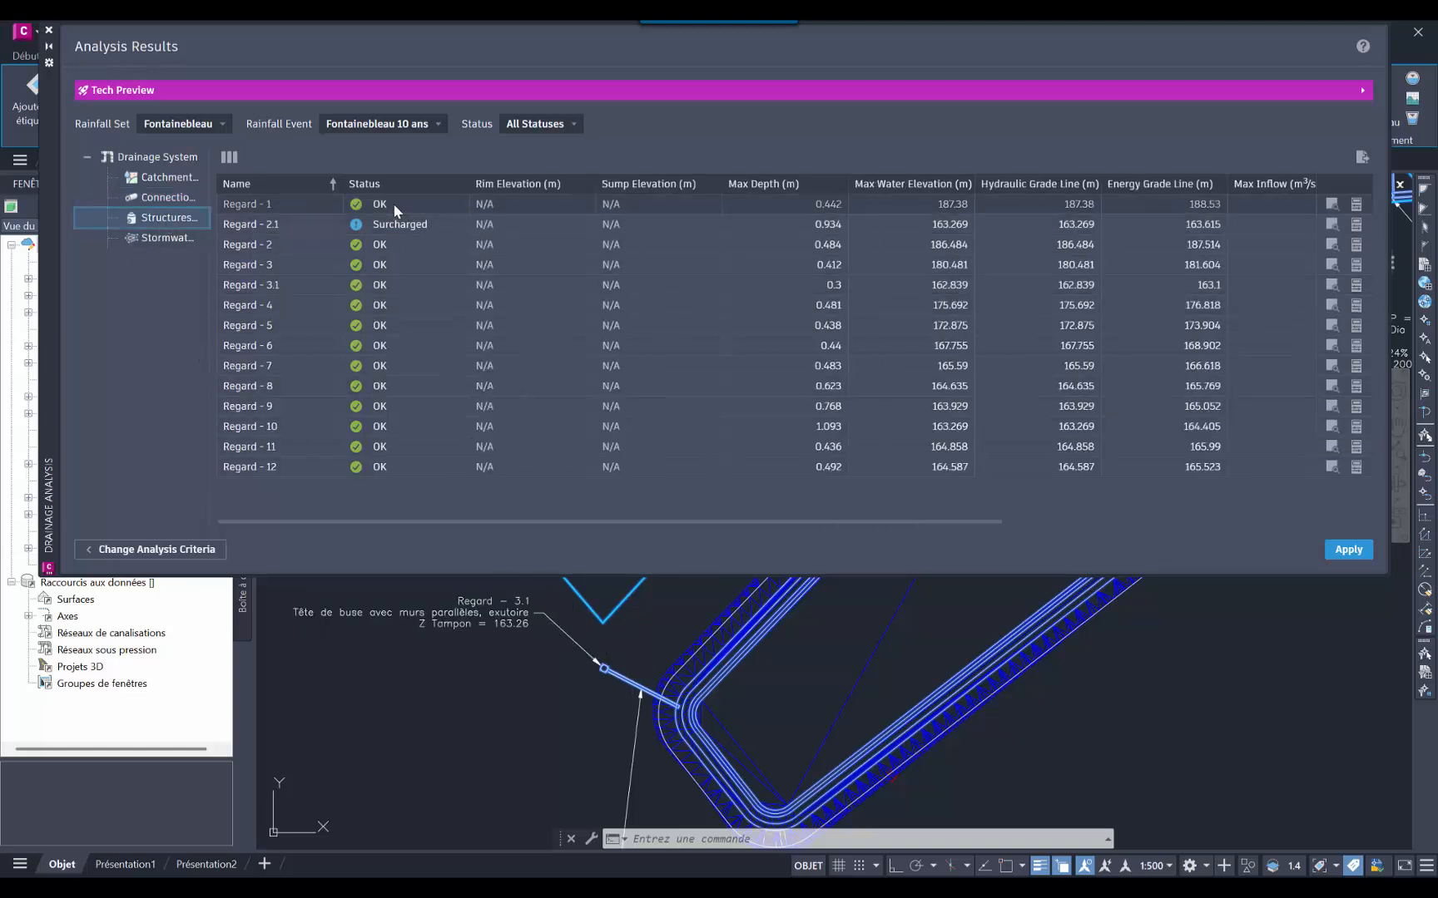
click(169, 239)
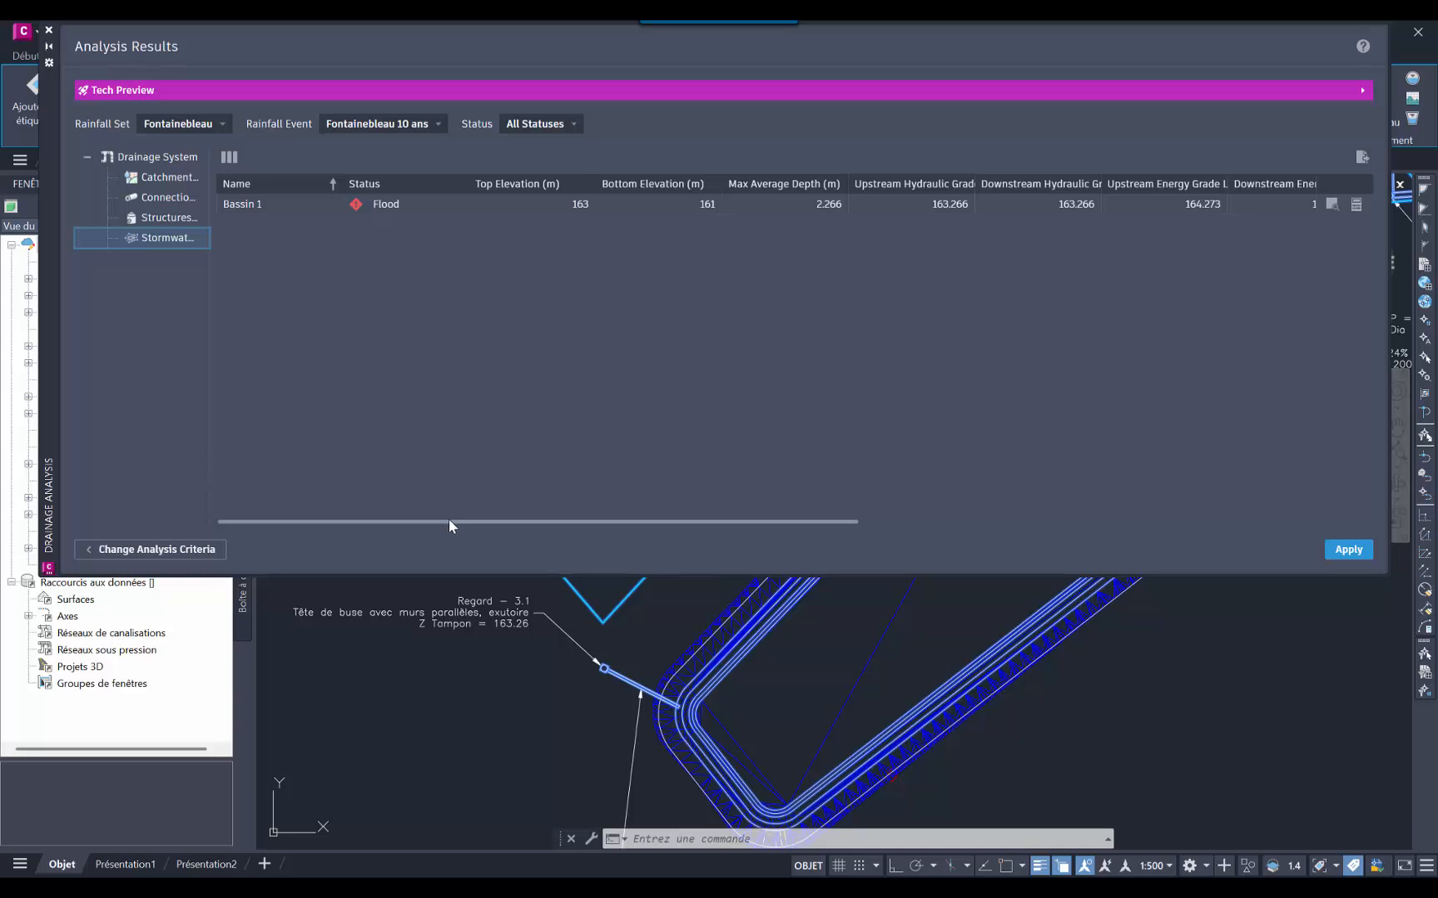
drag(449, 523, 1224, 448)
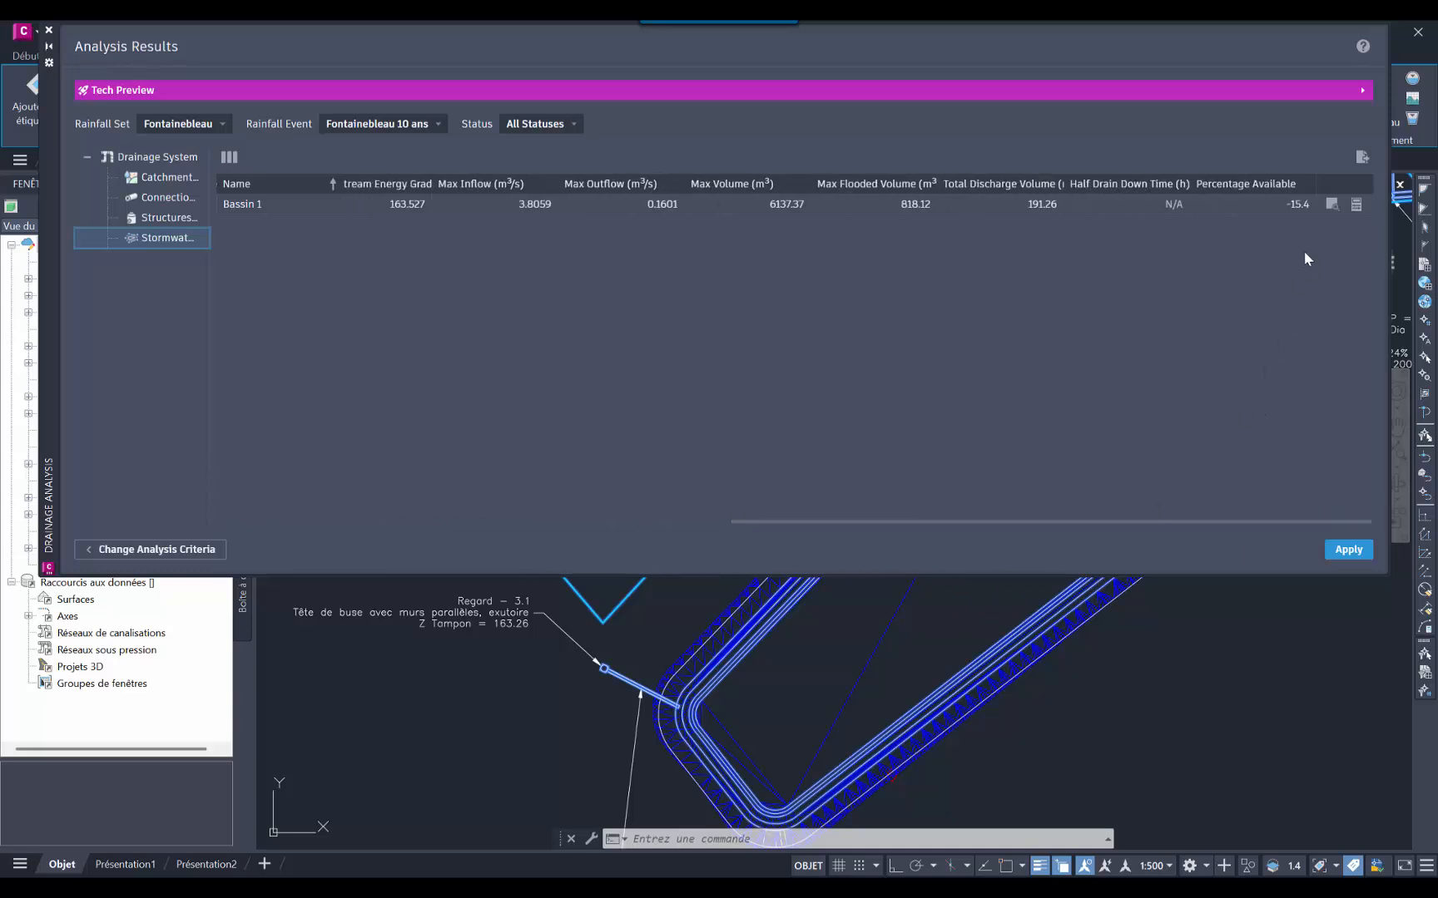
drag(1172, 520, 408, 503)
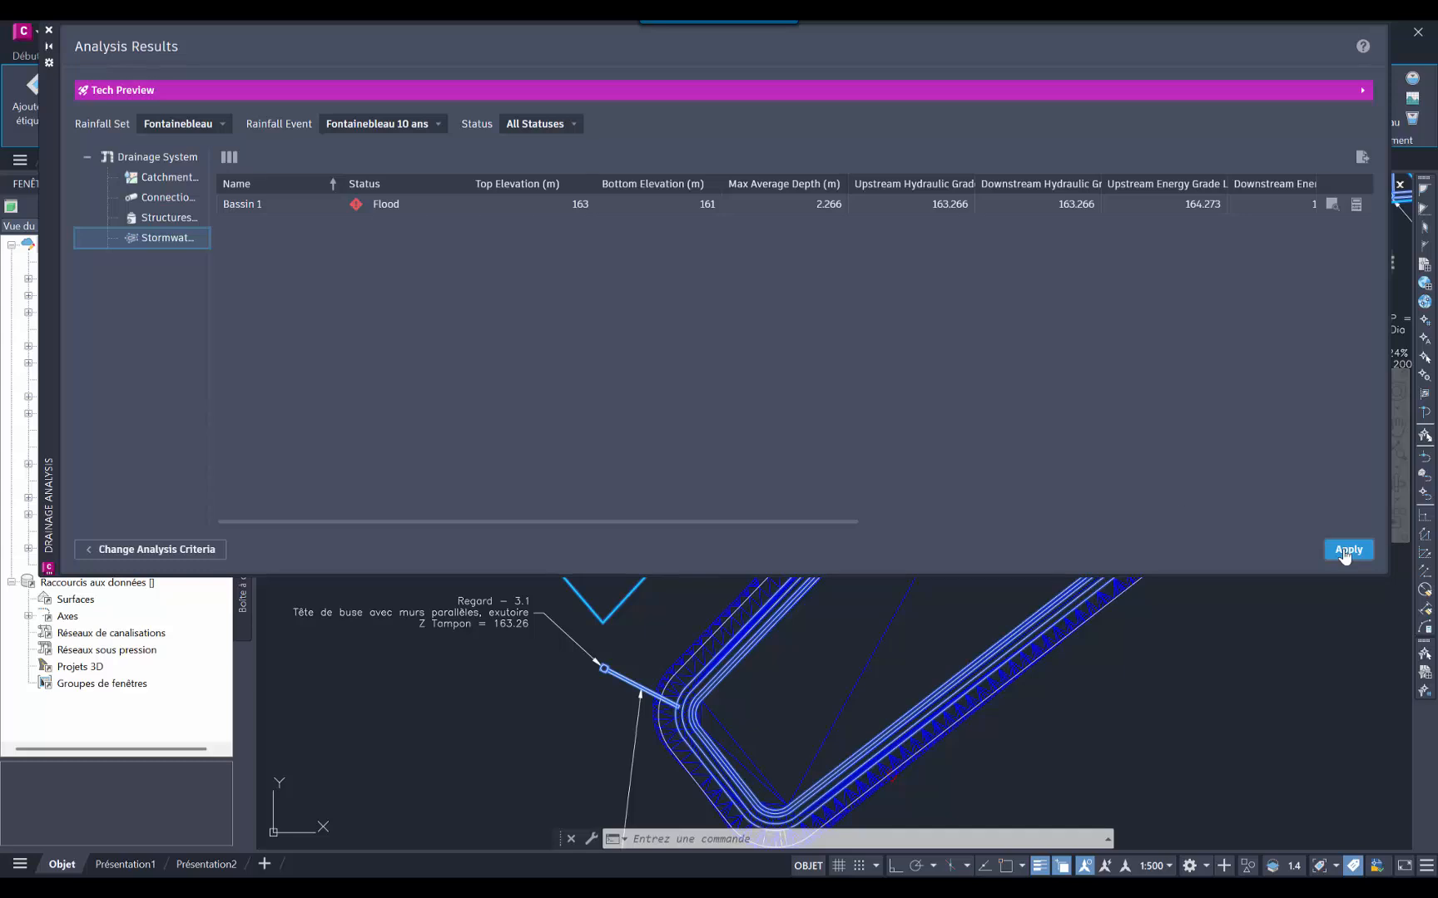
click(173, 198)
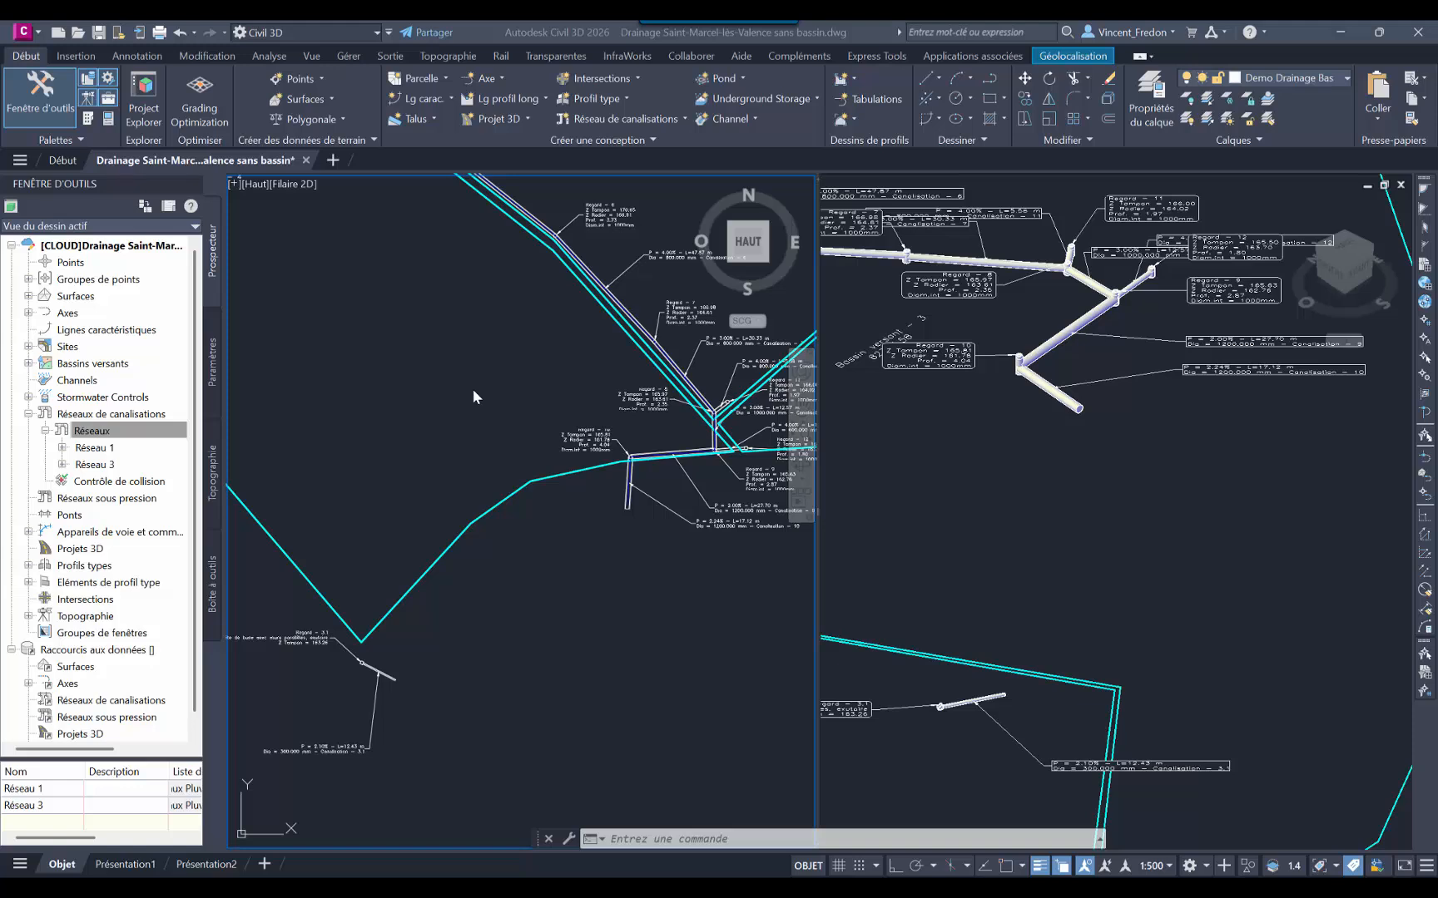
Step: In the drawing without the basin, select catchment Bassin versant - 4, inspect its boundary near the network ends, and clear the selection
click(473, 391)
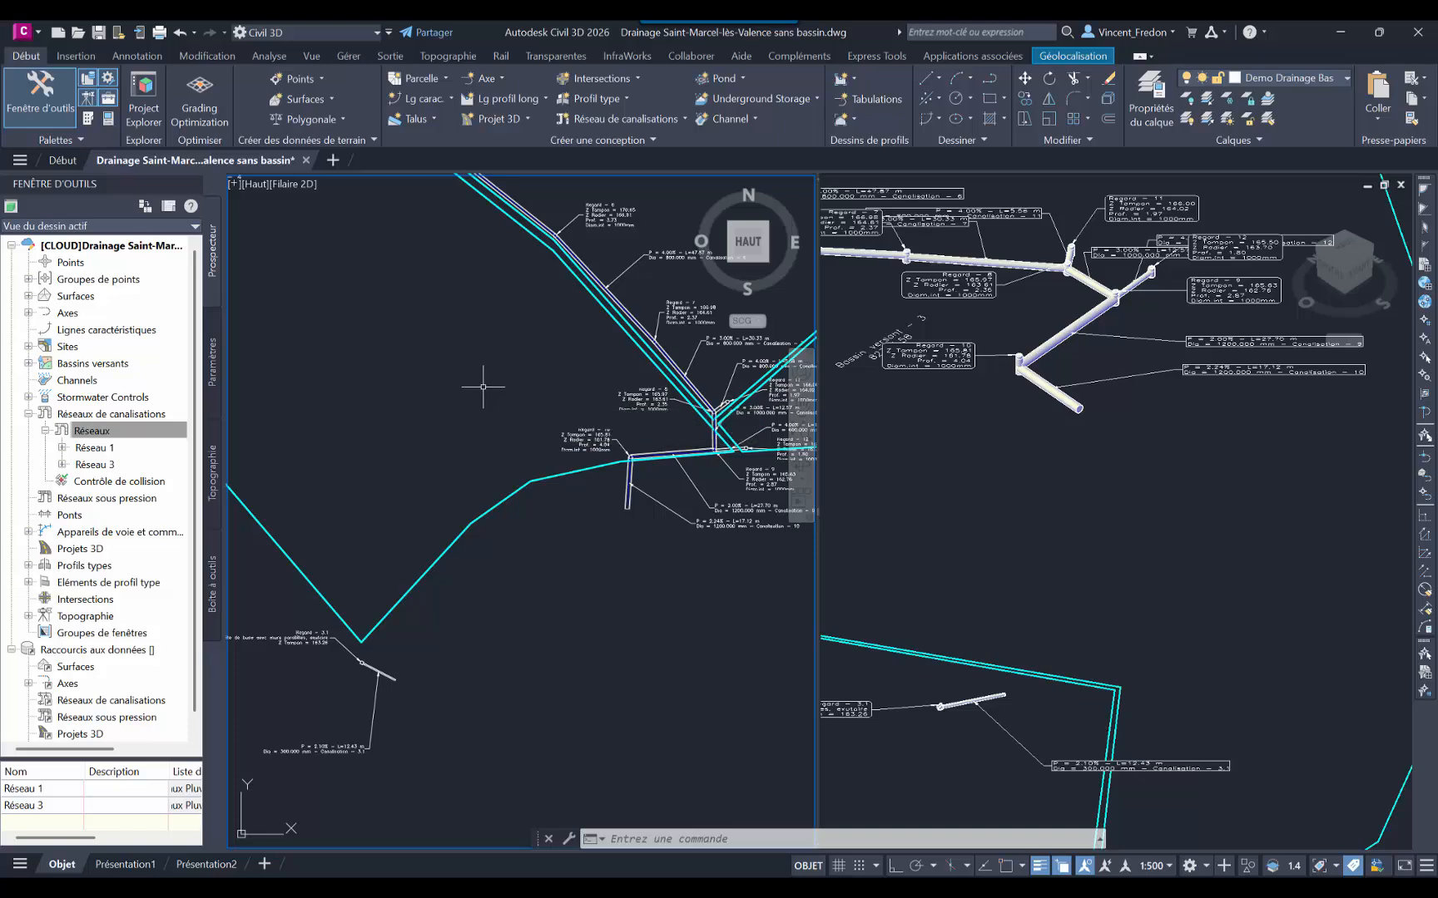
middle_drag(483, 386, 538, 414)
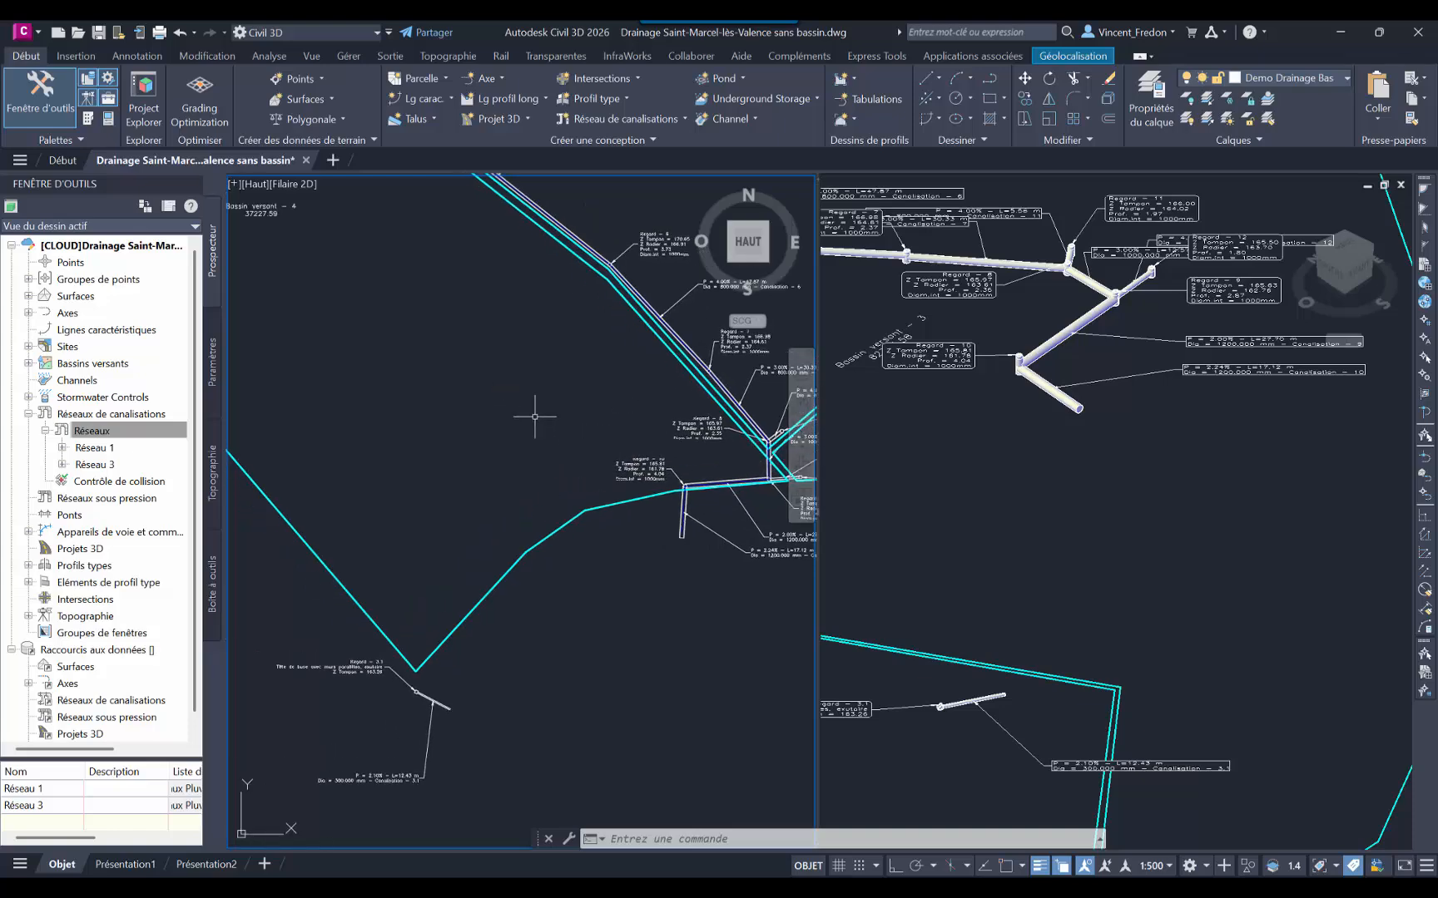
click(548, 529)
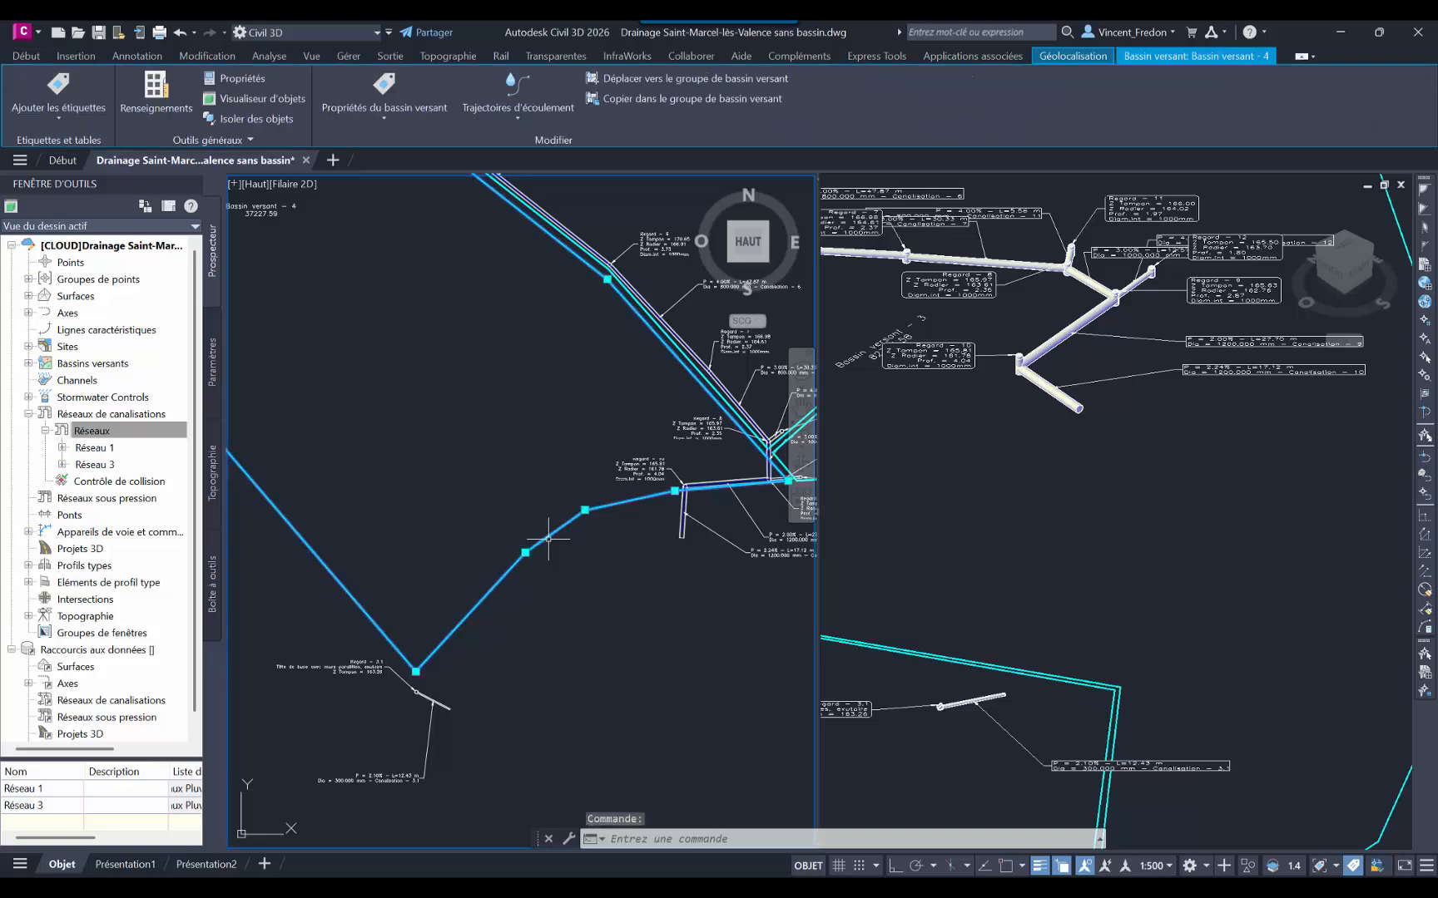
scroll(533, 446, down, 1)
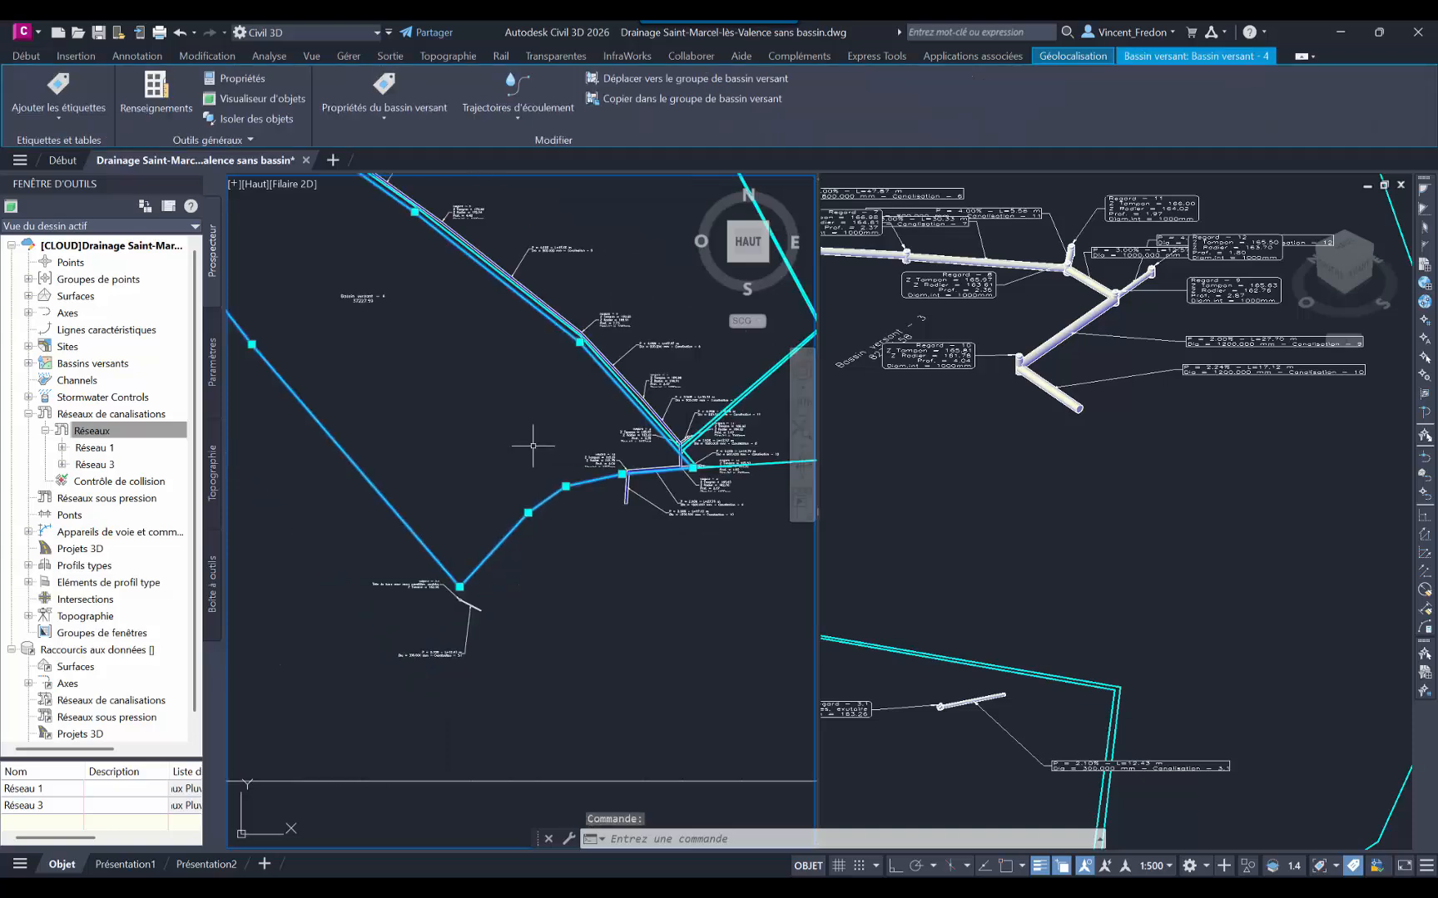
middle_drag(503, 378, 558, 510)
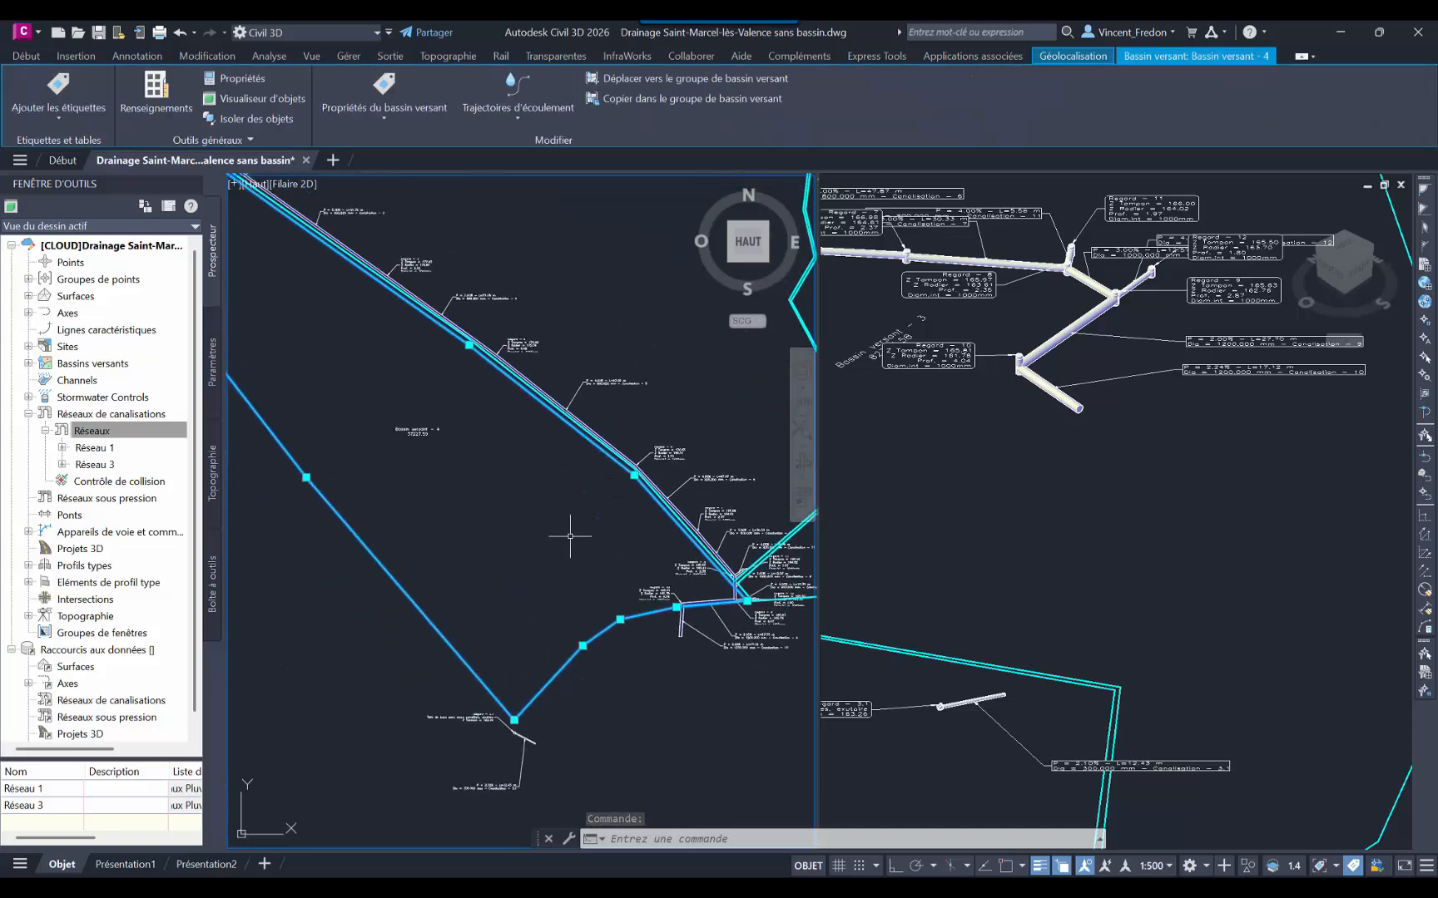
mouse_move(491, 435)
middle_down()
mouse_move(643, 620)
mouse_move(478, 347)
middle_up()
mouse_move(621, 559)
middle_down()
mouse_move(588, 507)
mouse_move(564, 550)
middle_up()
scroll(588, 509, up, 1)
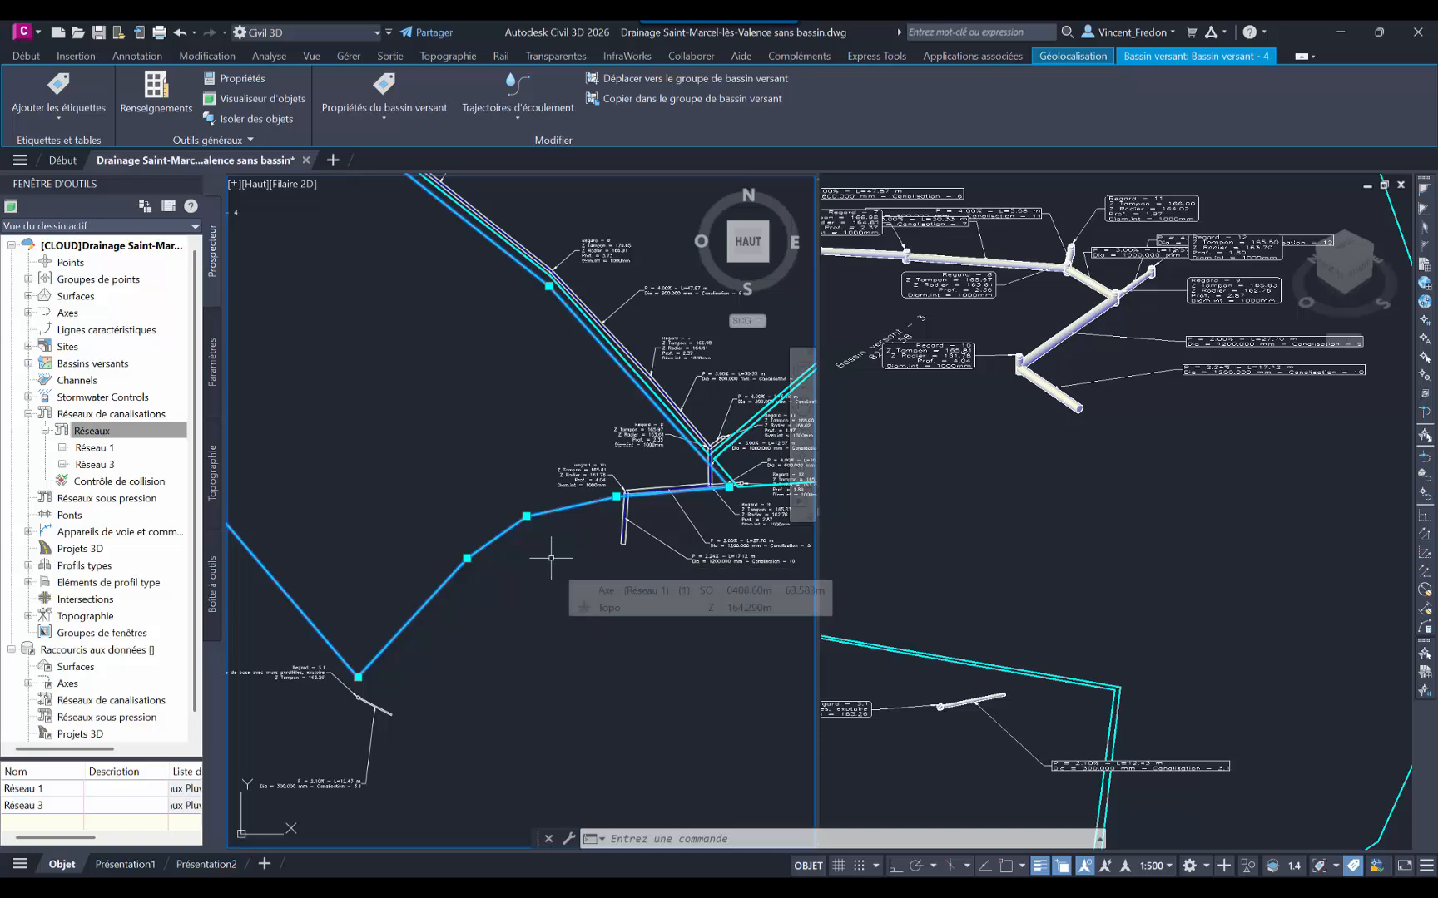
key(Escape)
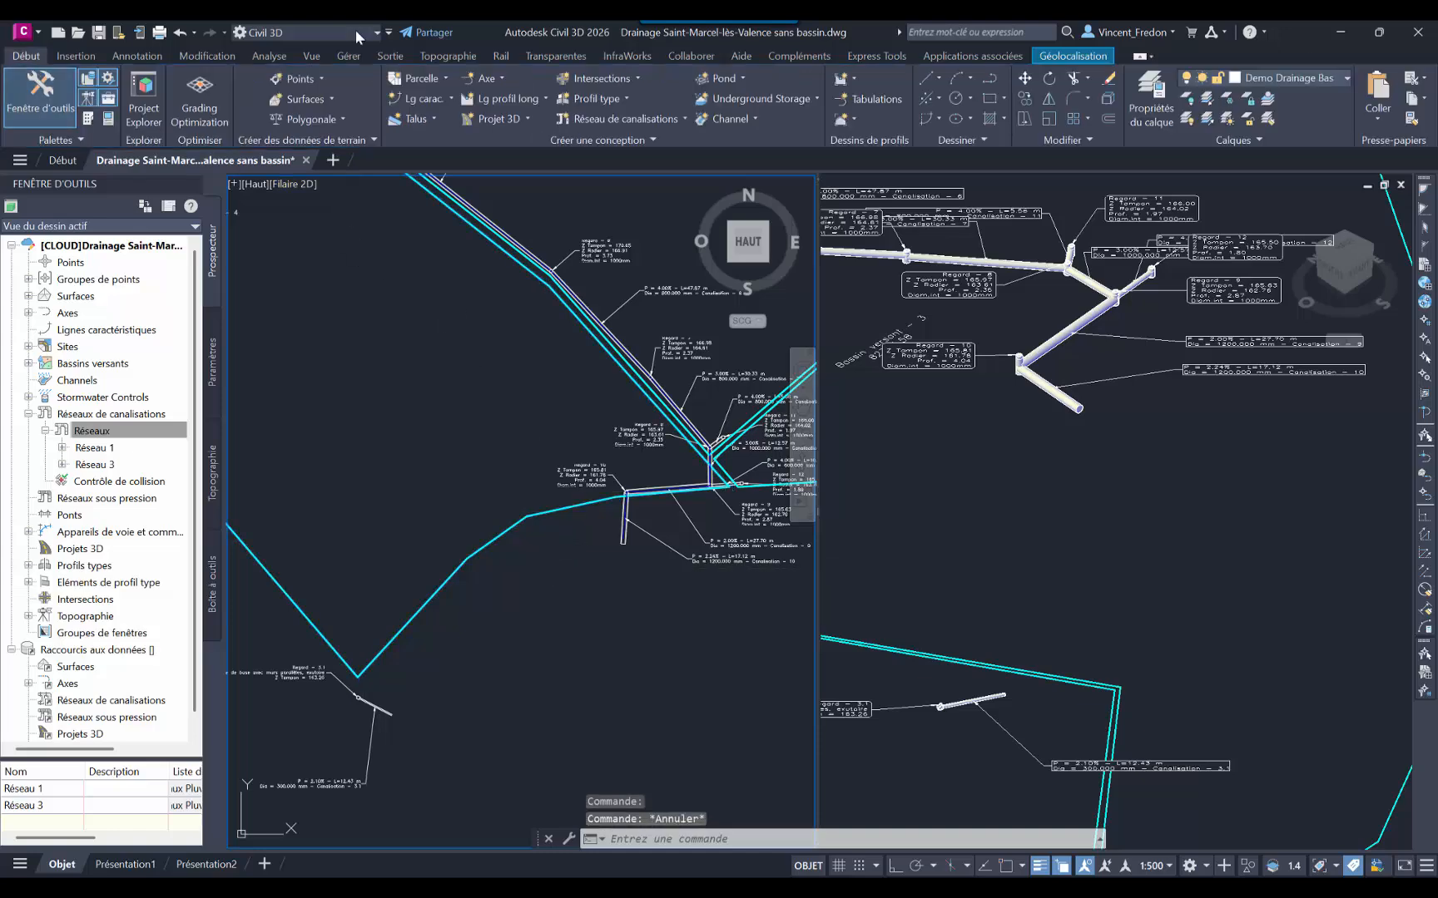
Step: Review the pipe network catalog settings and accept the FRA metric catalogs for pipes and structures
click(662, 117)
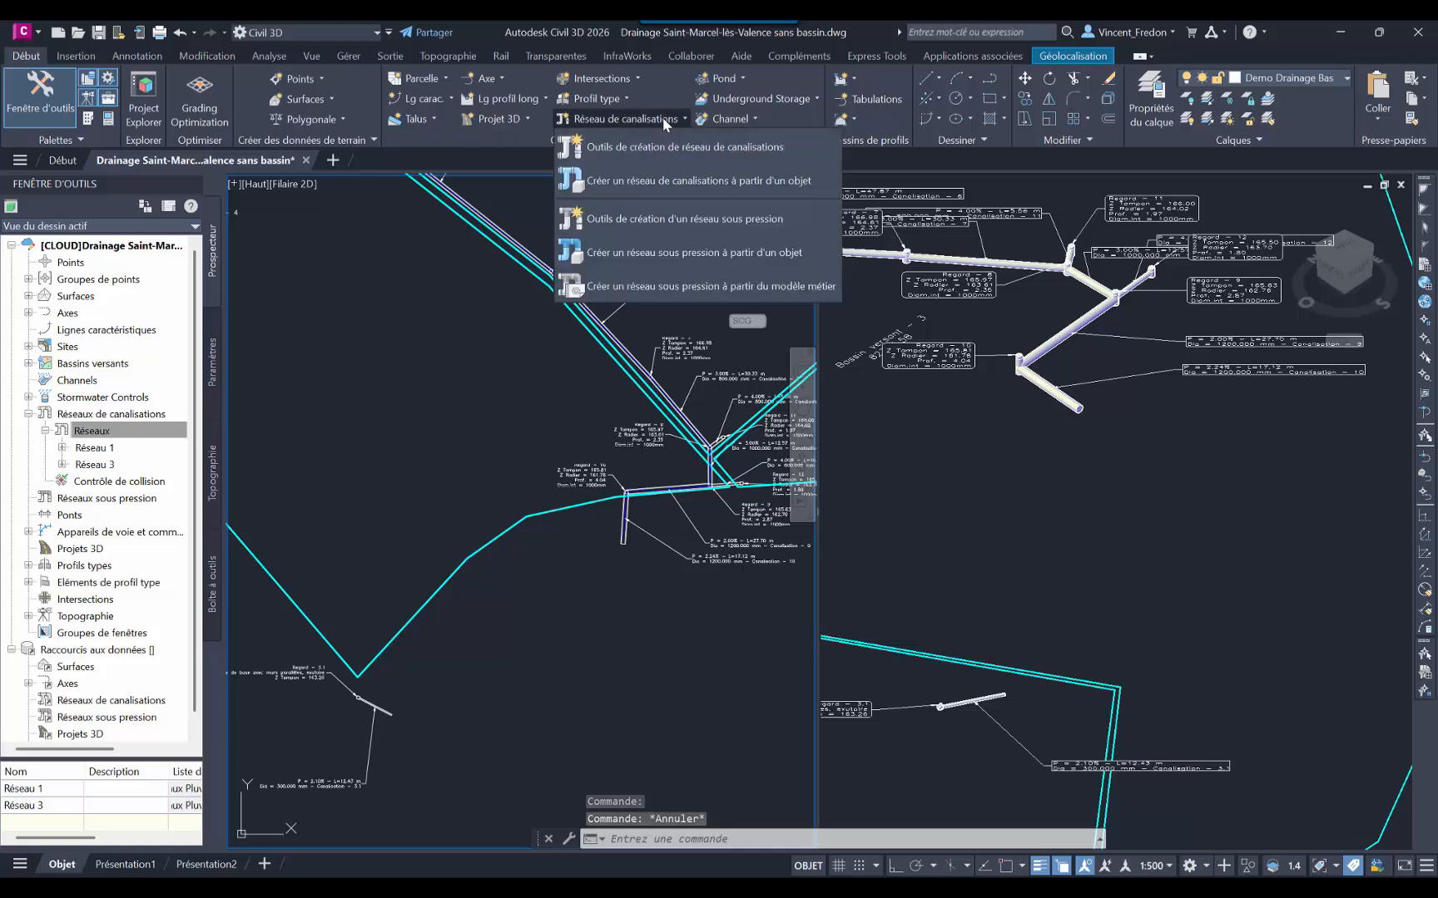
click(625, 139)
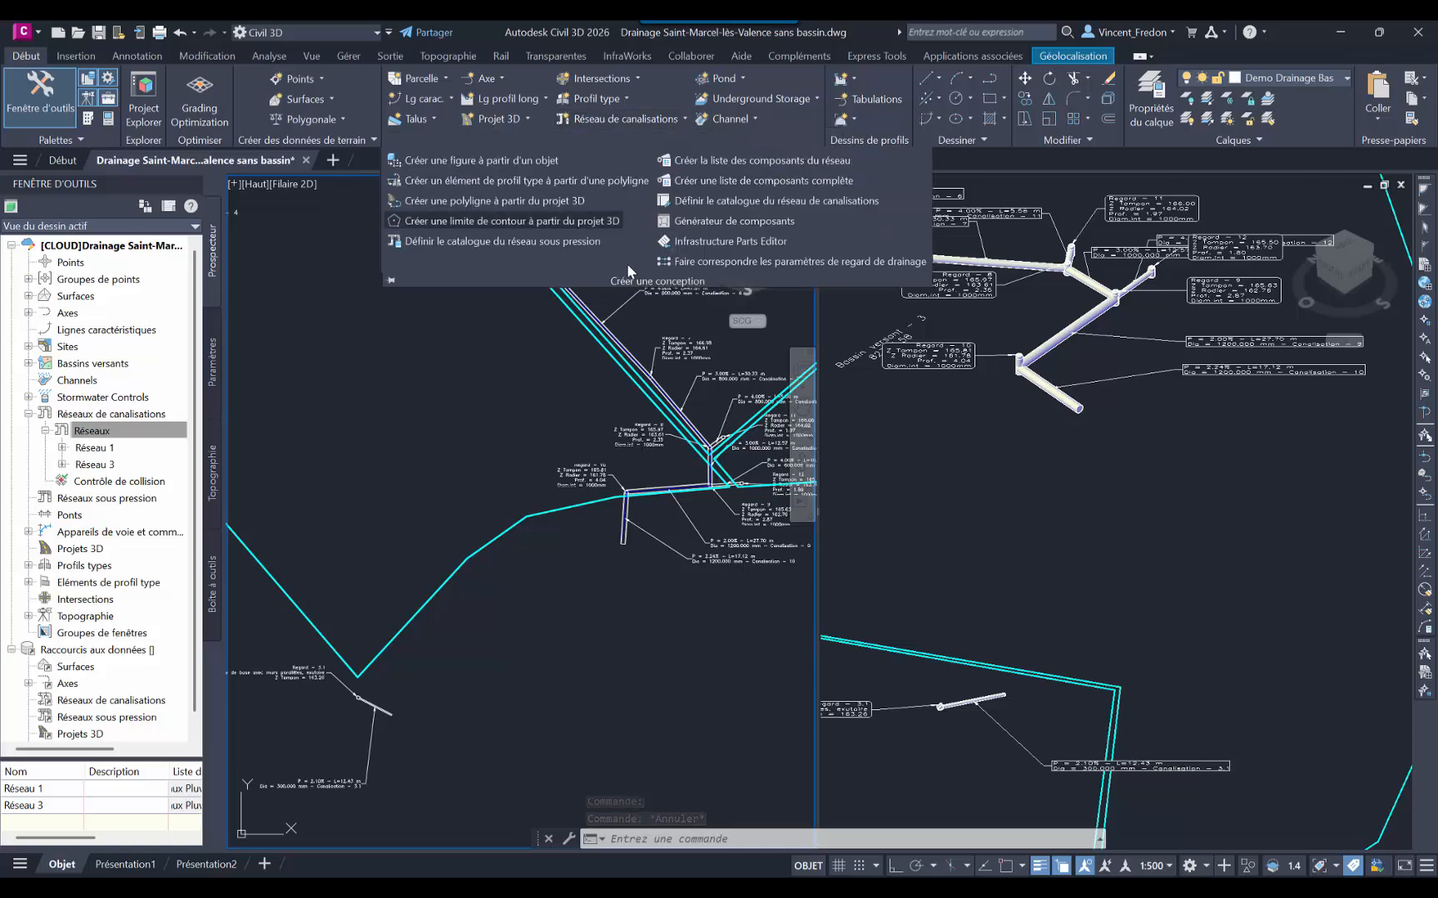
click(734, 202)
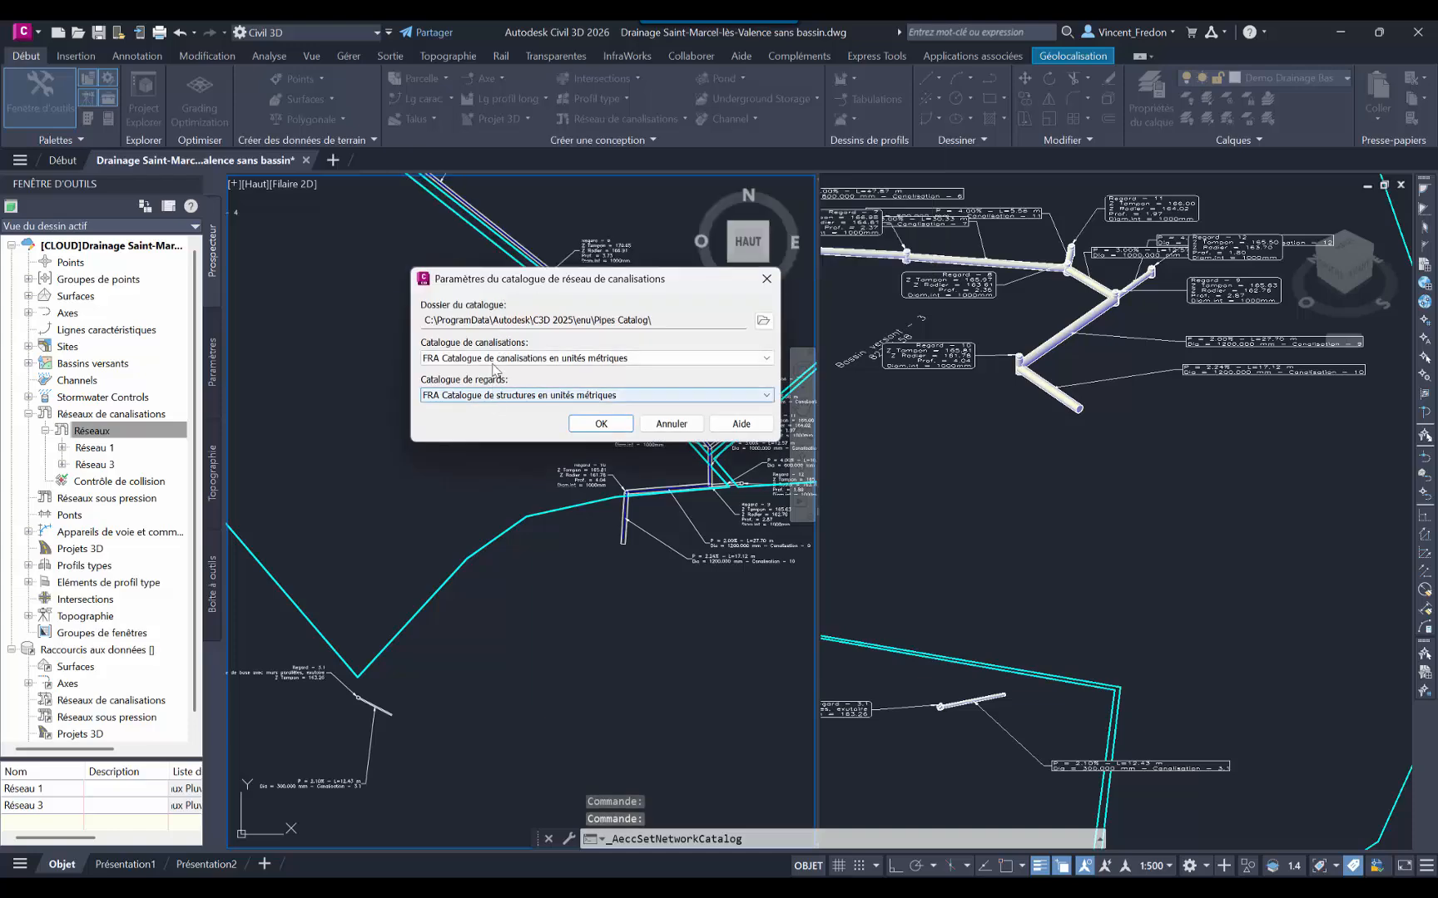
click(600, 423)
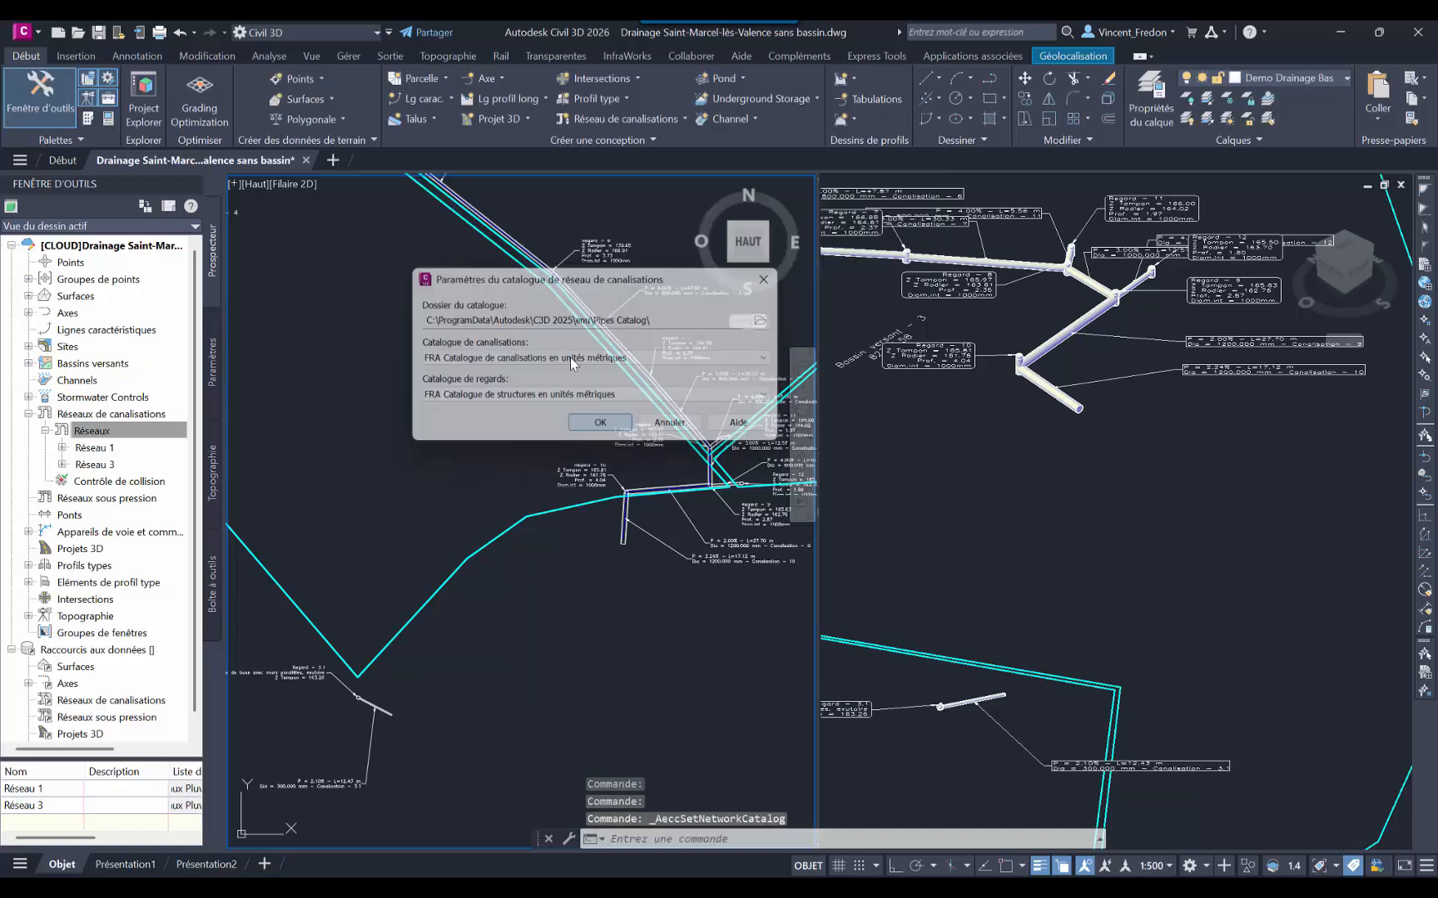
Step: Create a pipe network named Réseau 2 with the Eaux Pluviales parts list and Topo as the reference surface
click(684, 119)
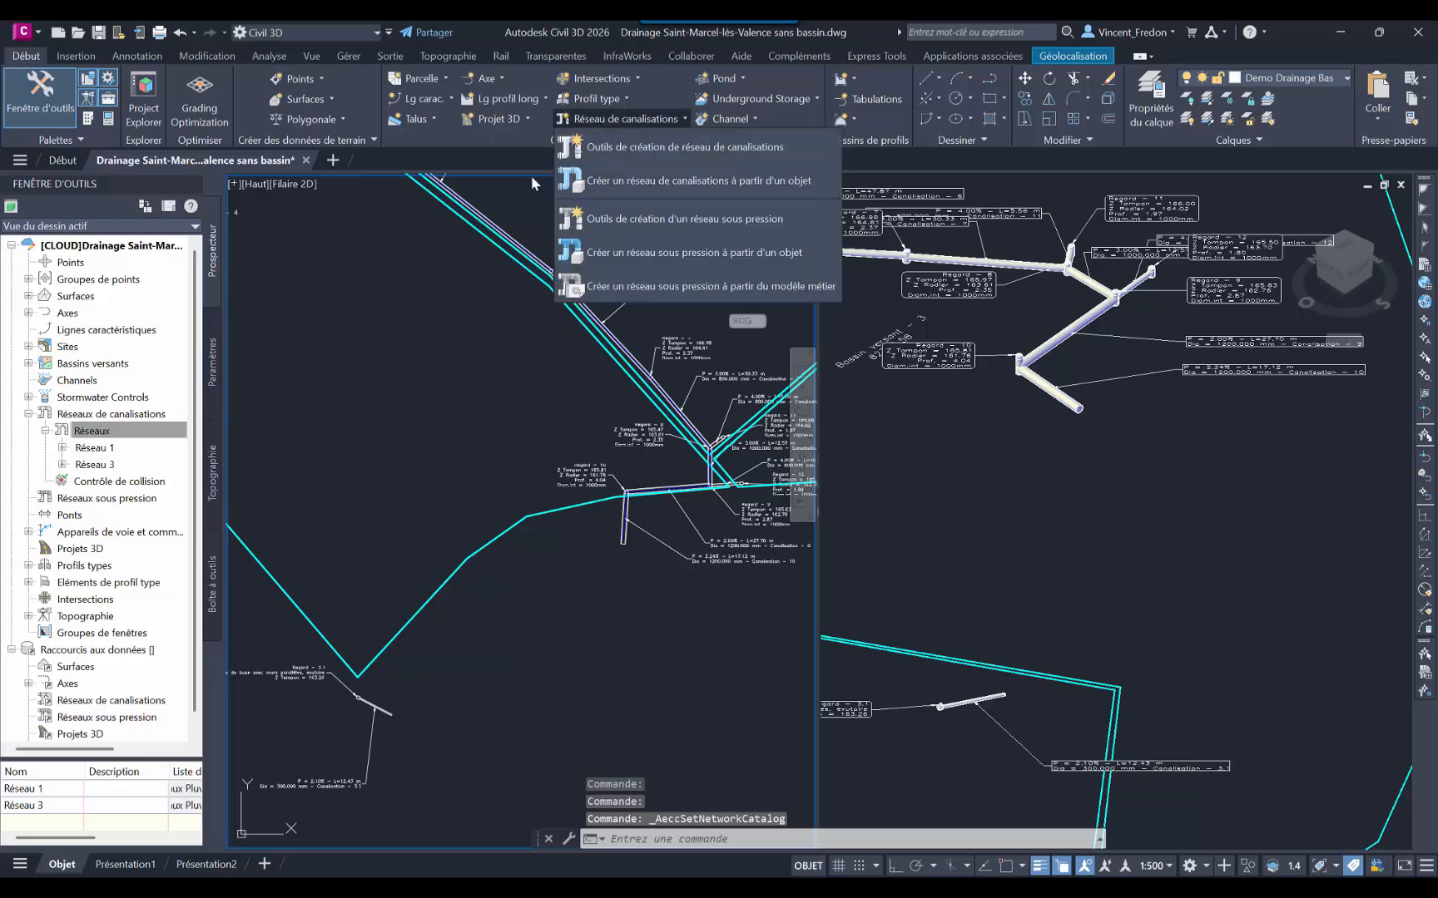
click(636, 149)
click(427, 367)
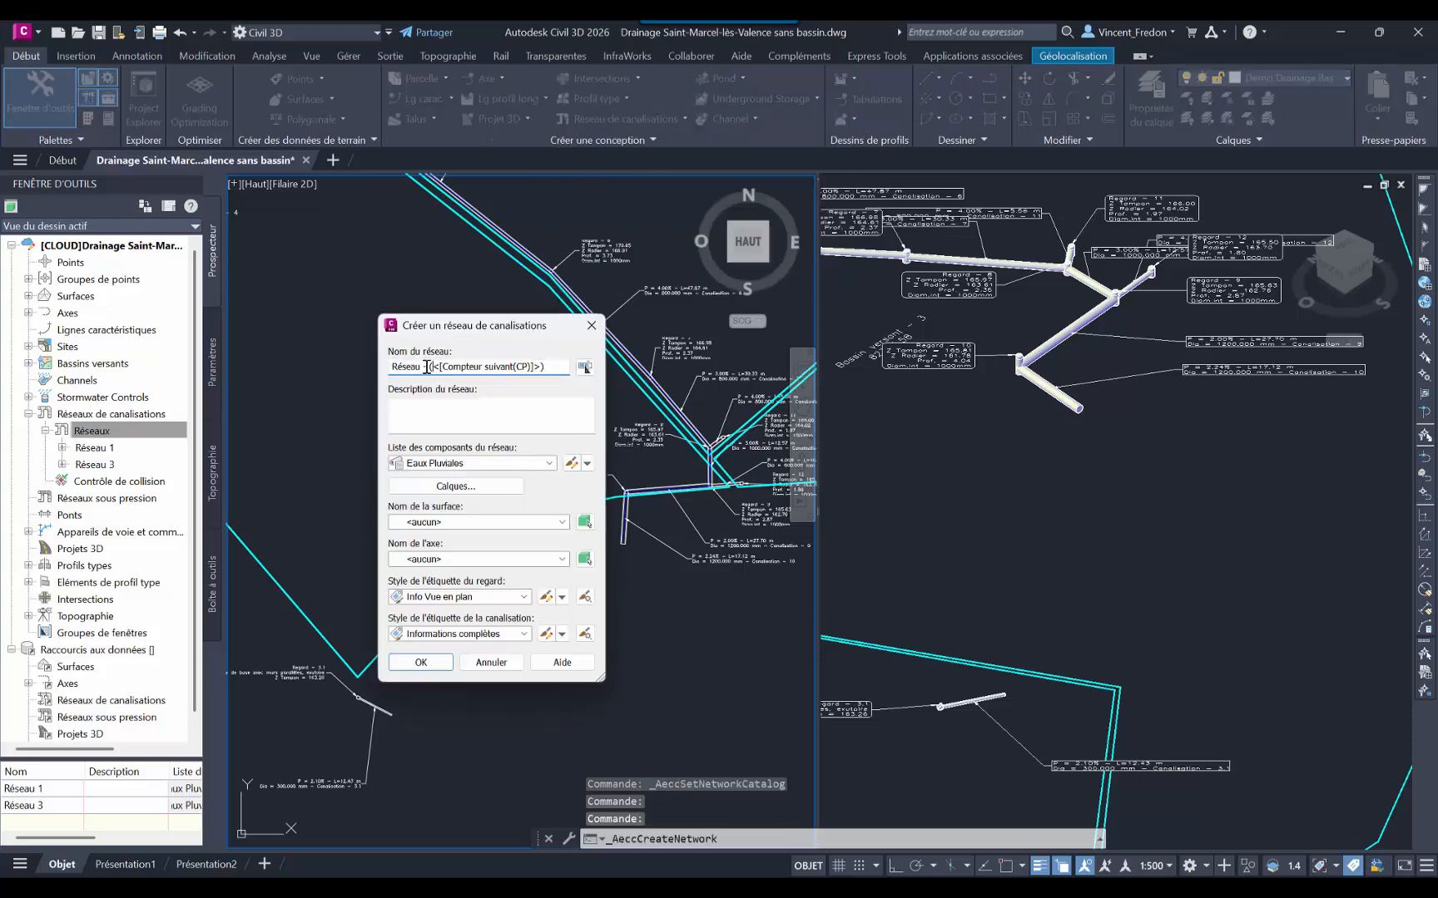
drag(488, 358, 589, 354)
text(2)
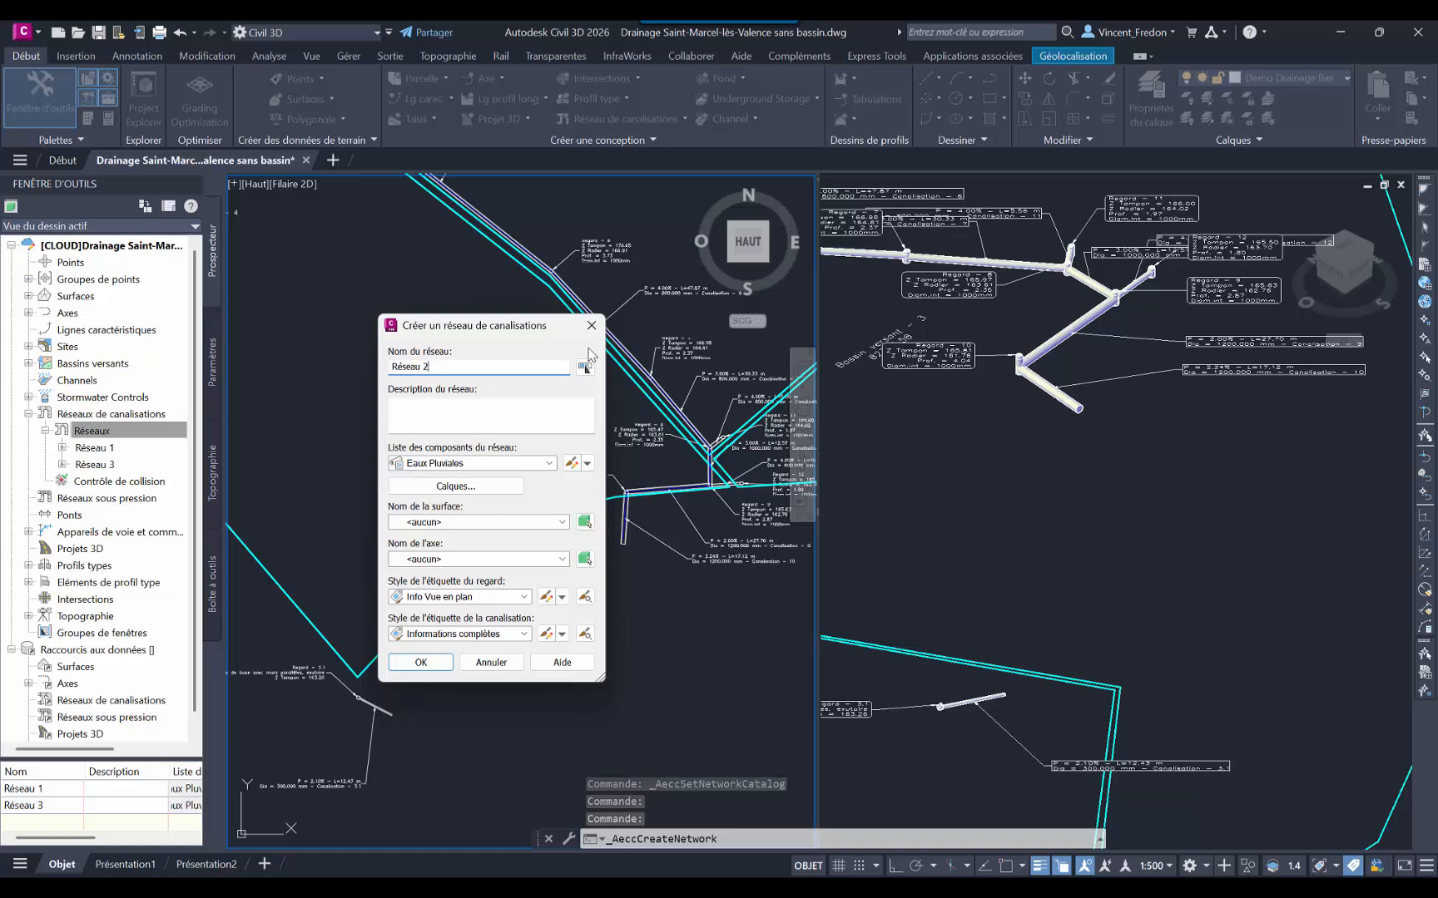
key(Tab)
click(460, 466)
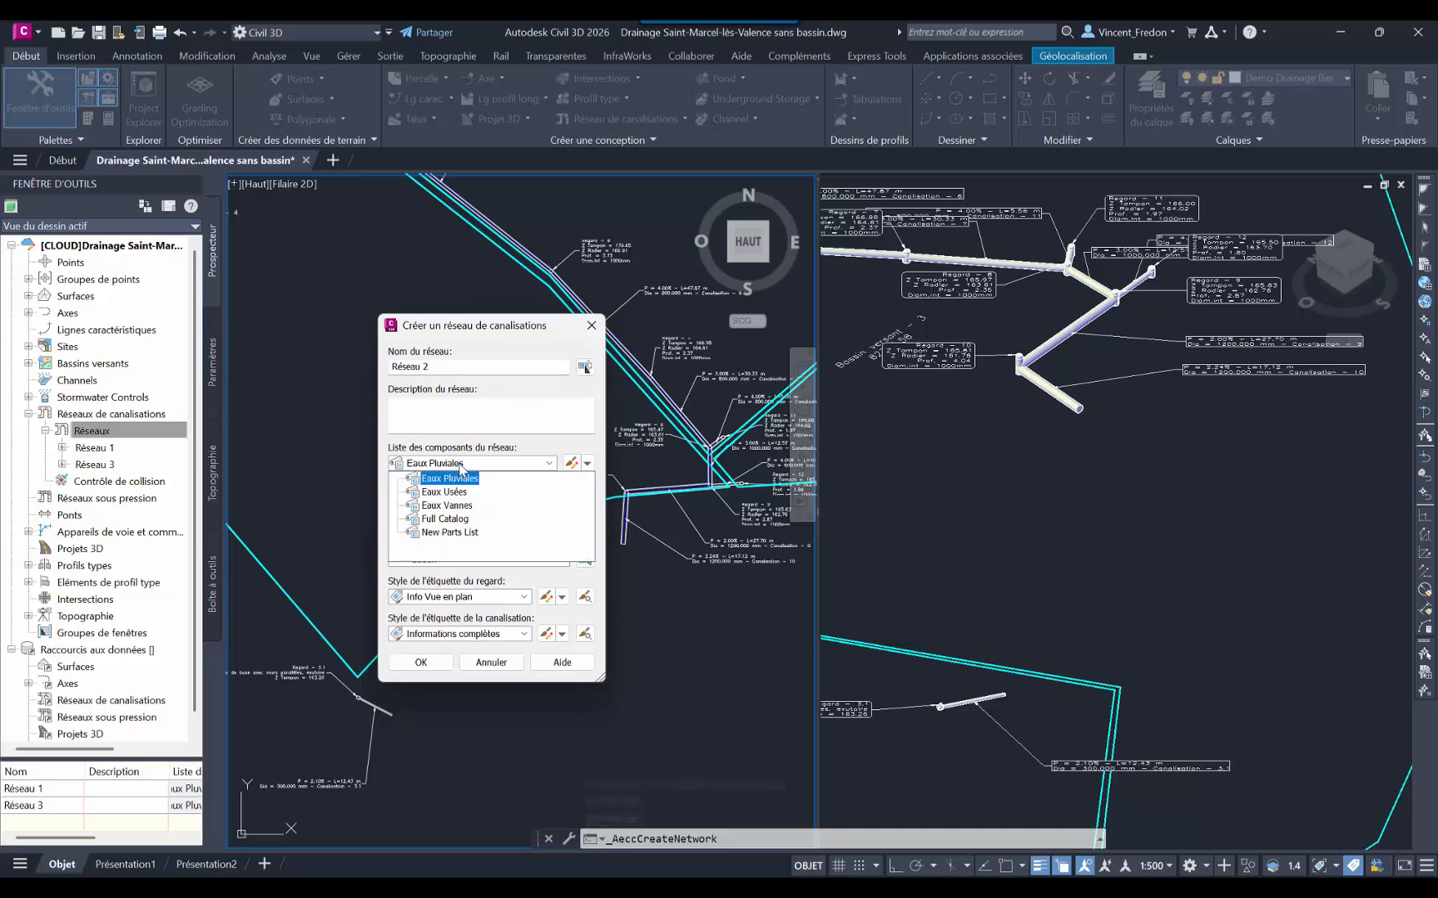
click(464, 472)
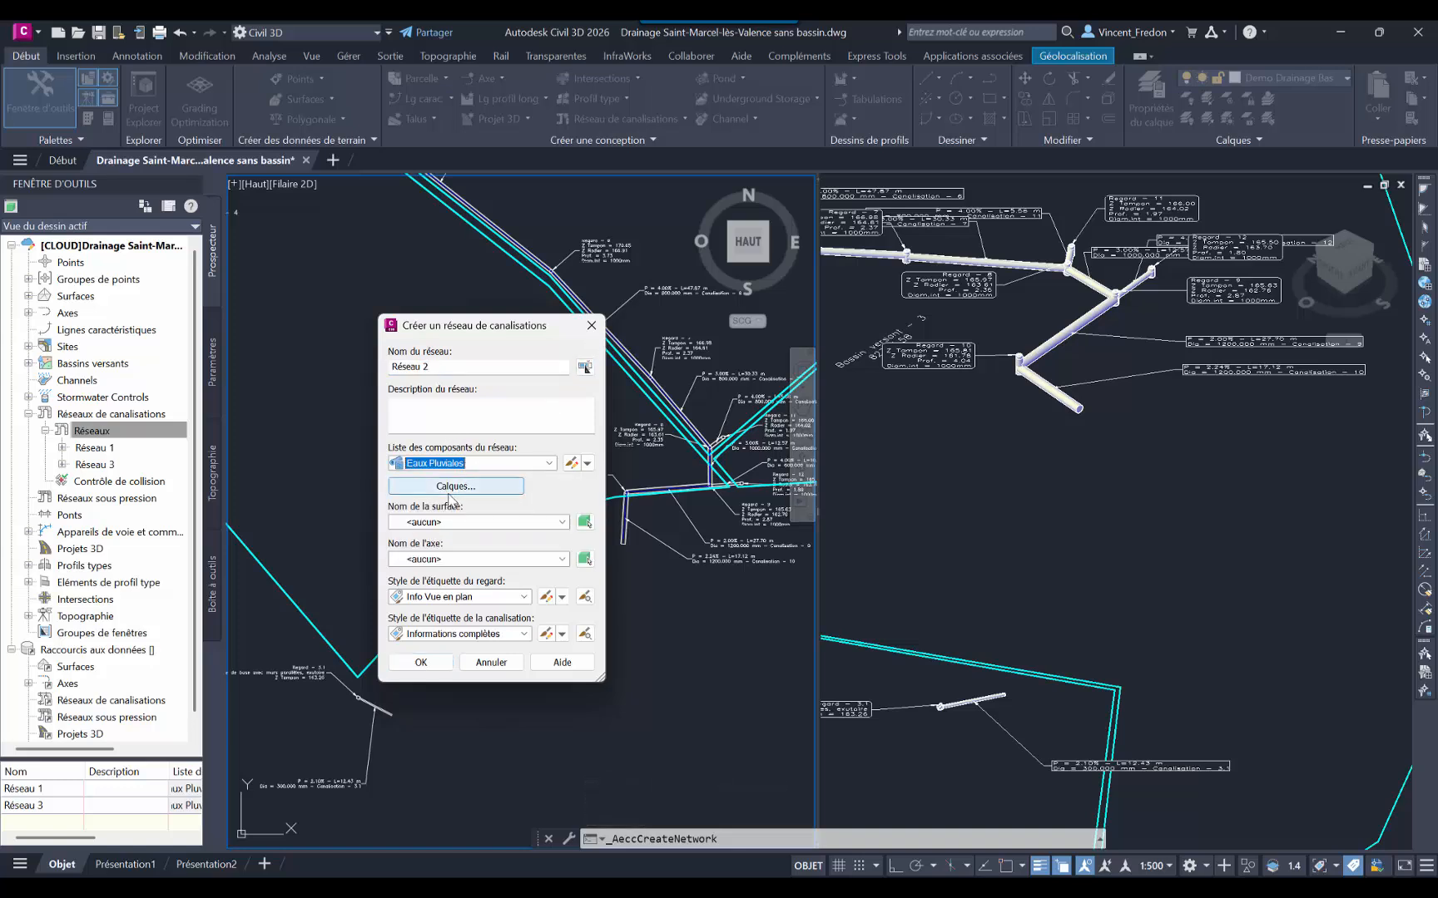
click(449, 522)
click(432, 550)
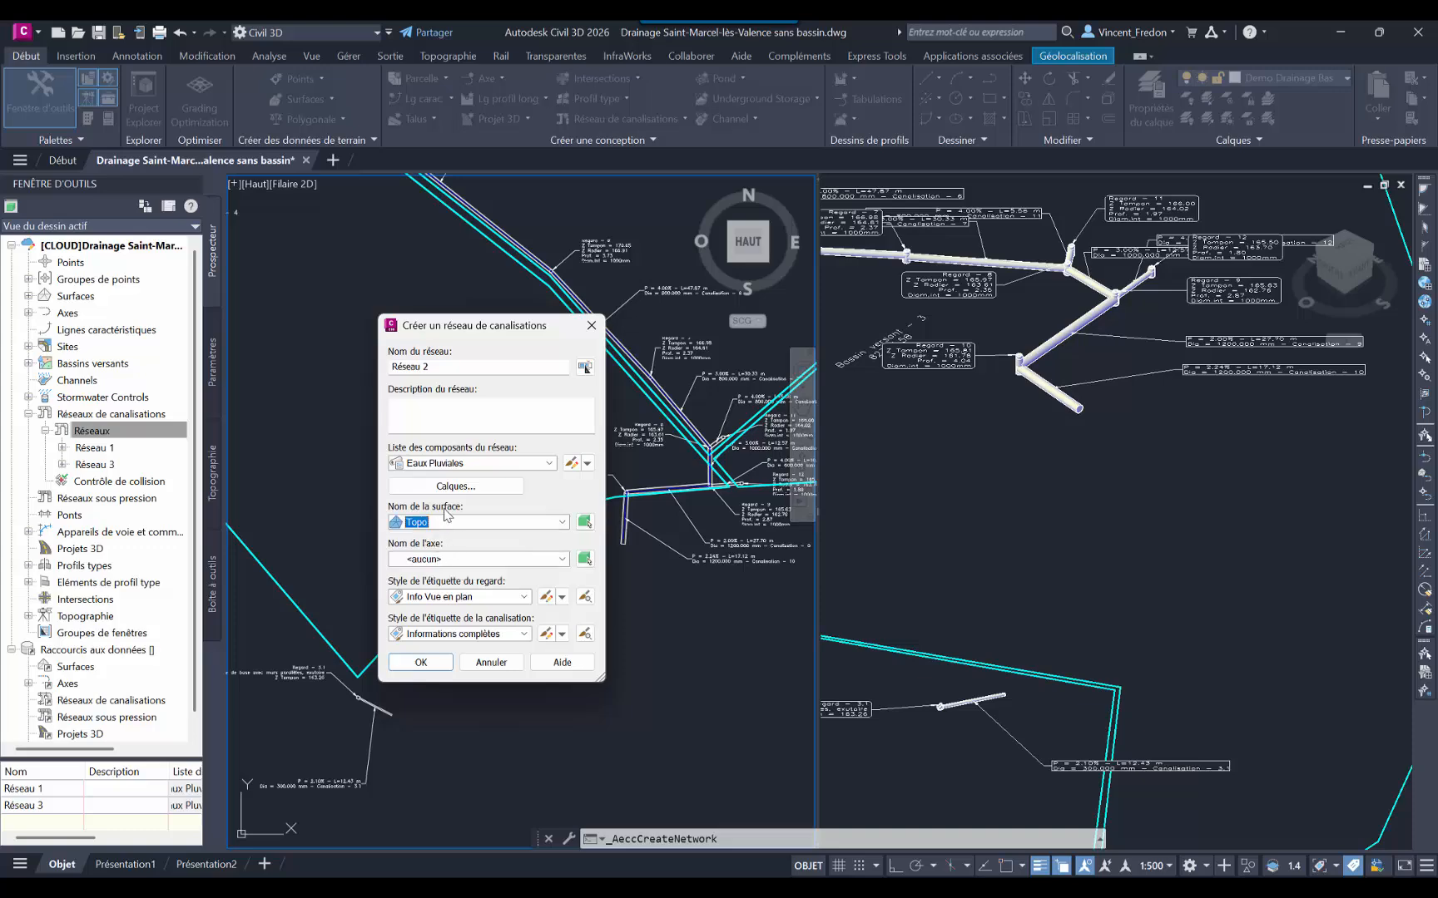
click(421, 662)
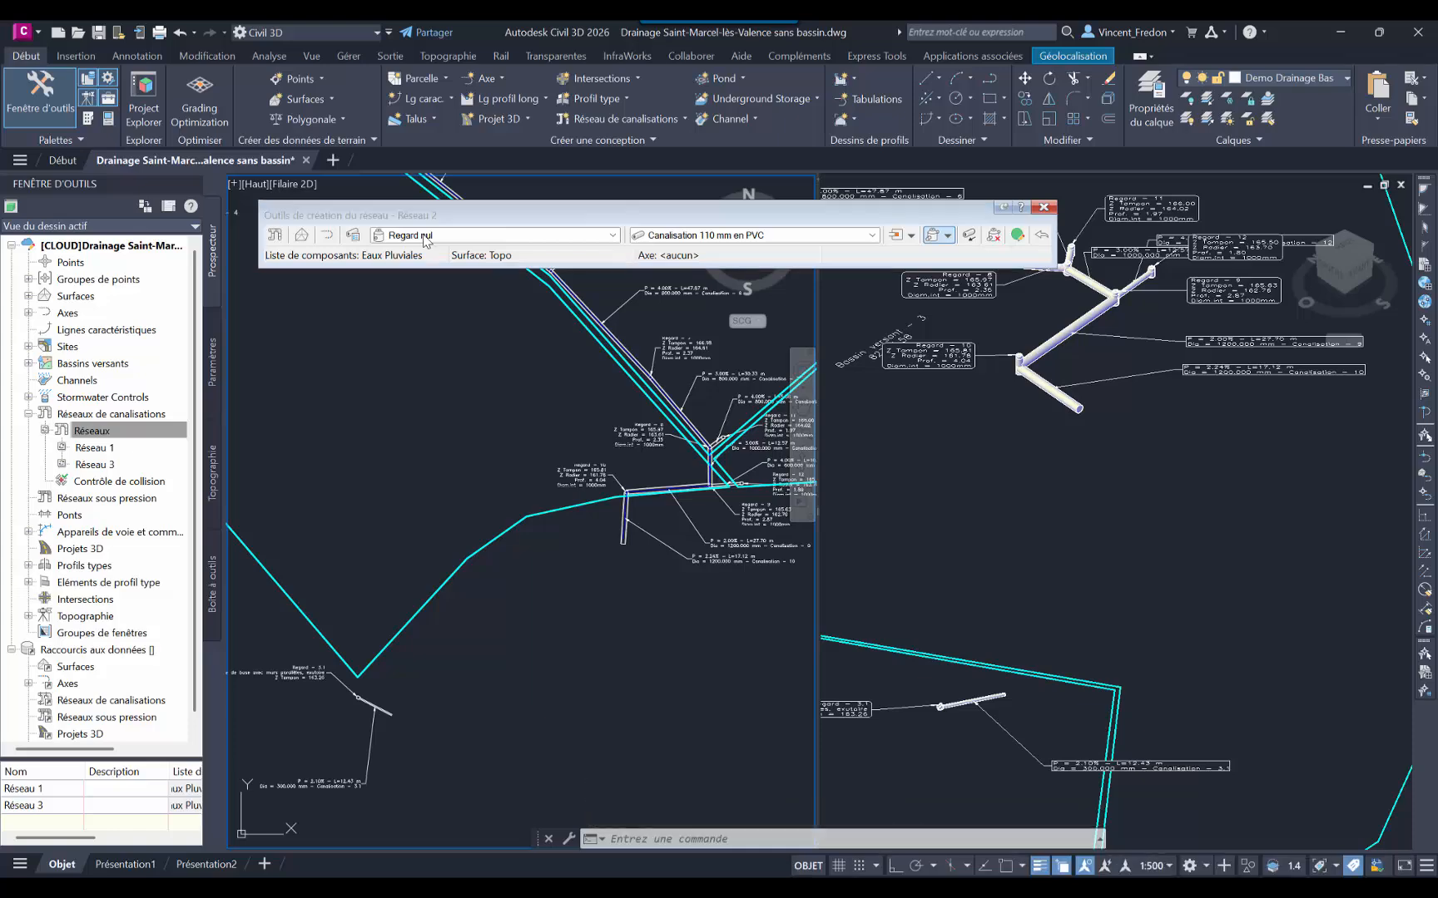
Step: Choose structure Regard de visite DIN 1,000.00 Rehausse DIN 800.00 and pipe Canalisation béton 600 mm for the network layout
click(465, 239)
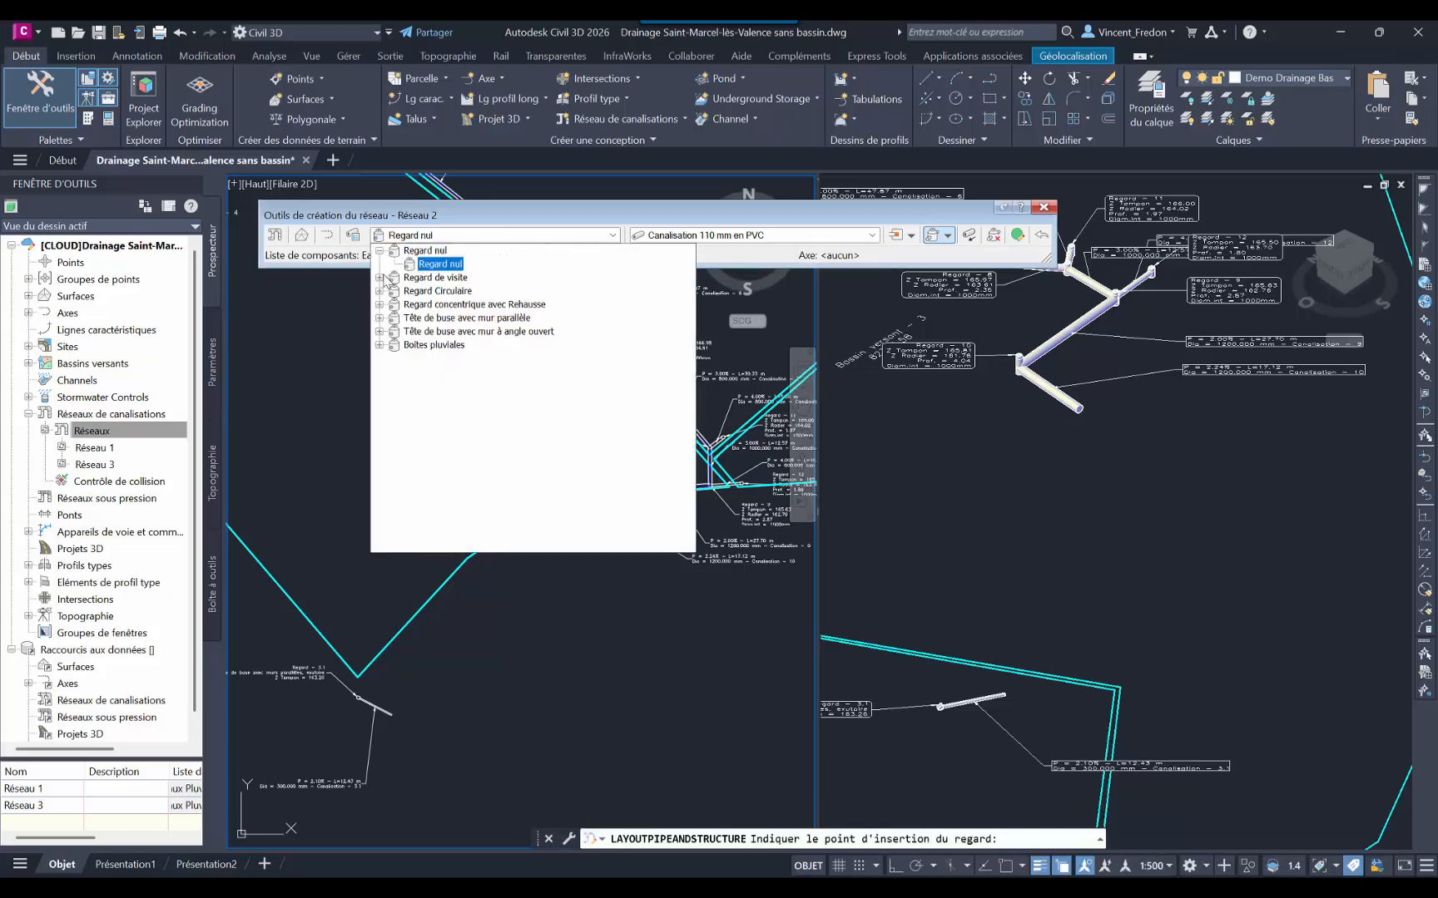
click(379, 278)
click(456, 290)
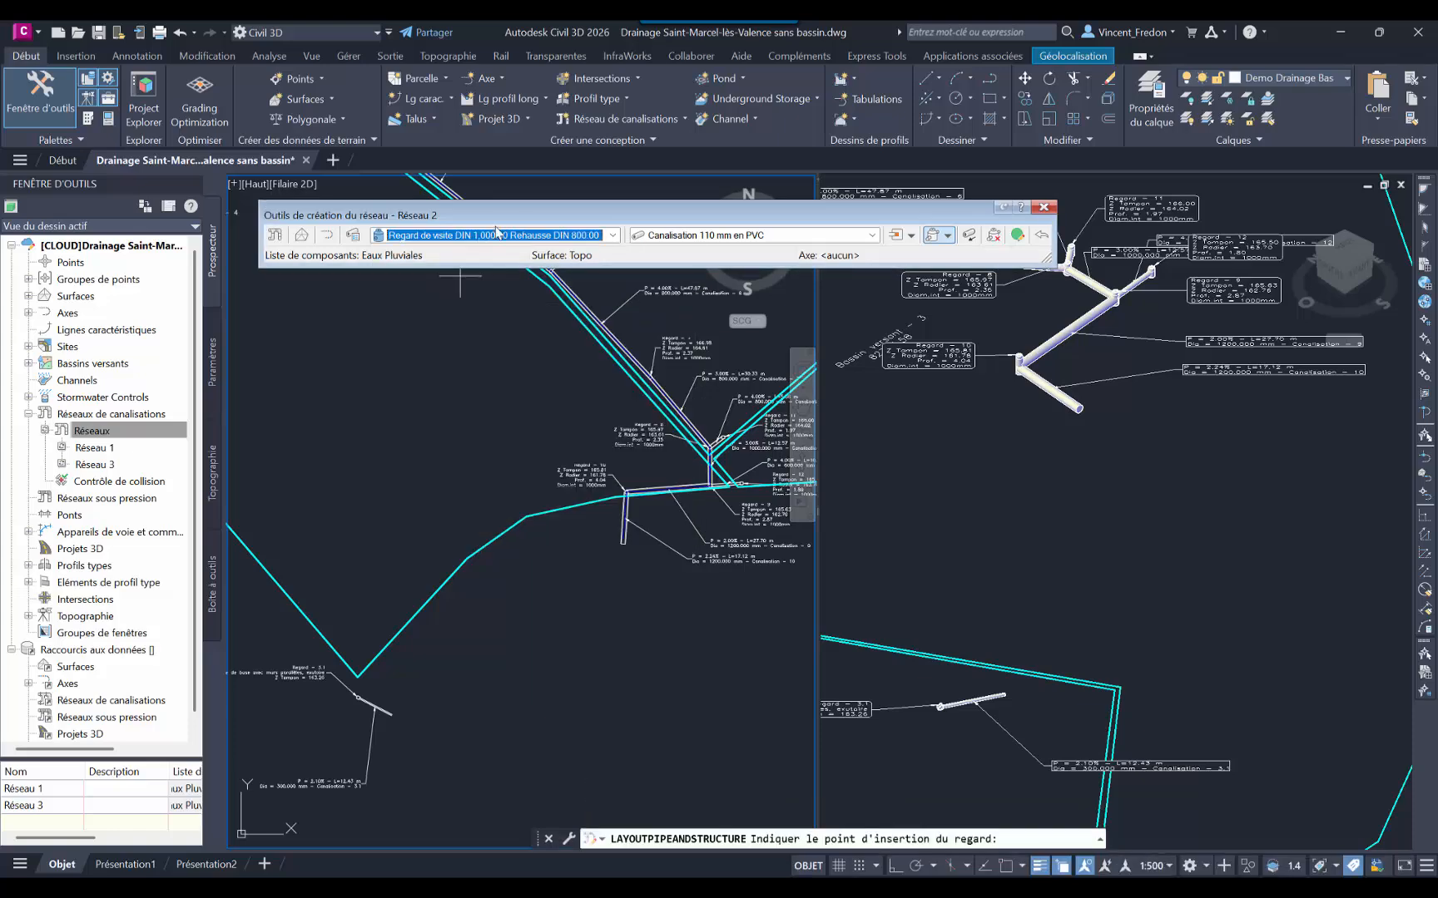
click(871, 235)
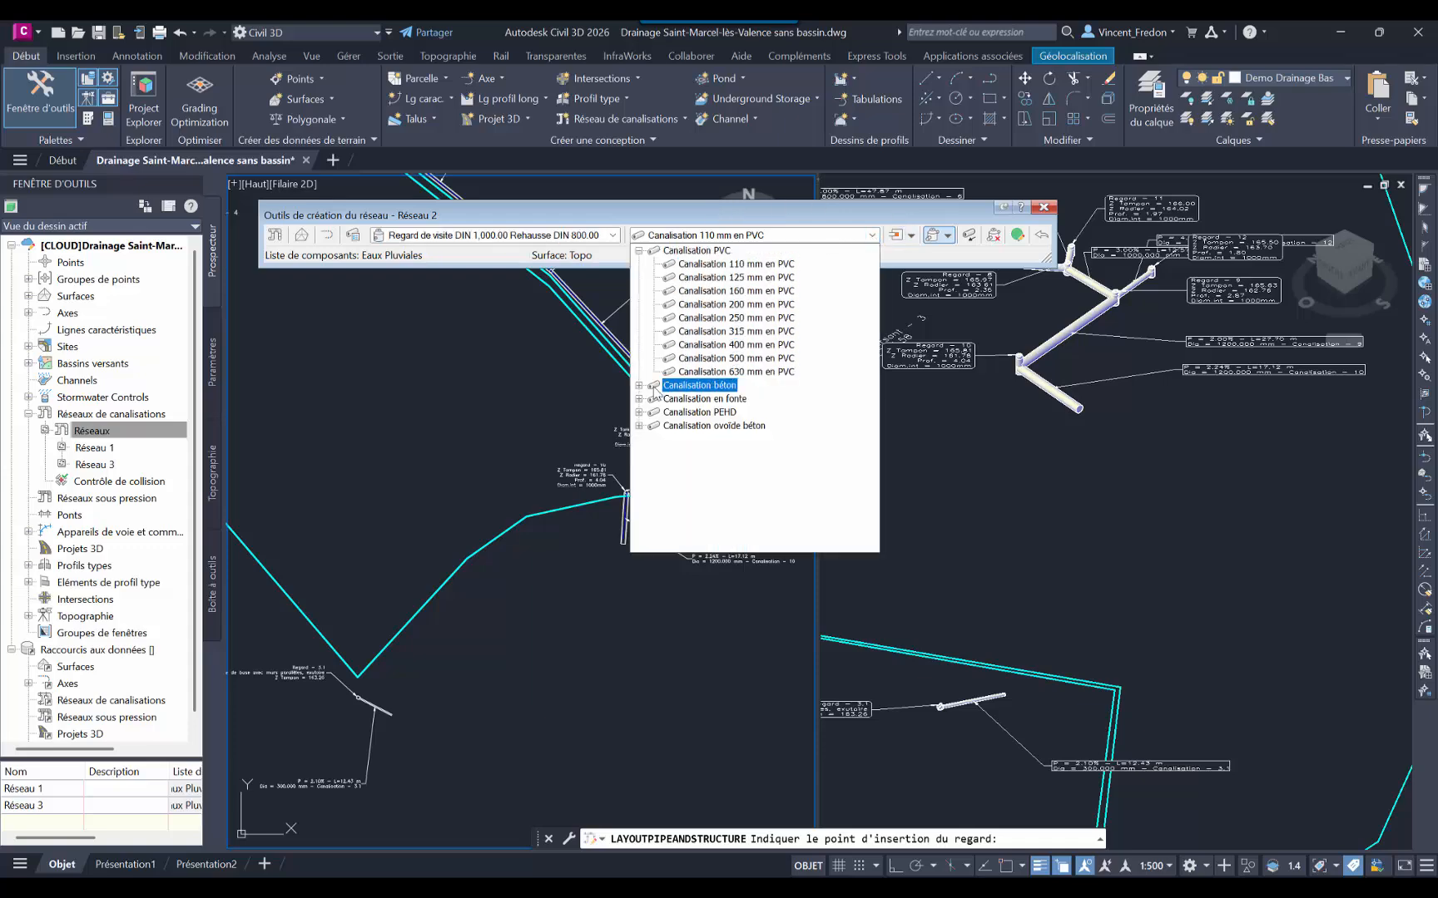
click(639, 386)
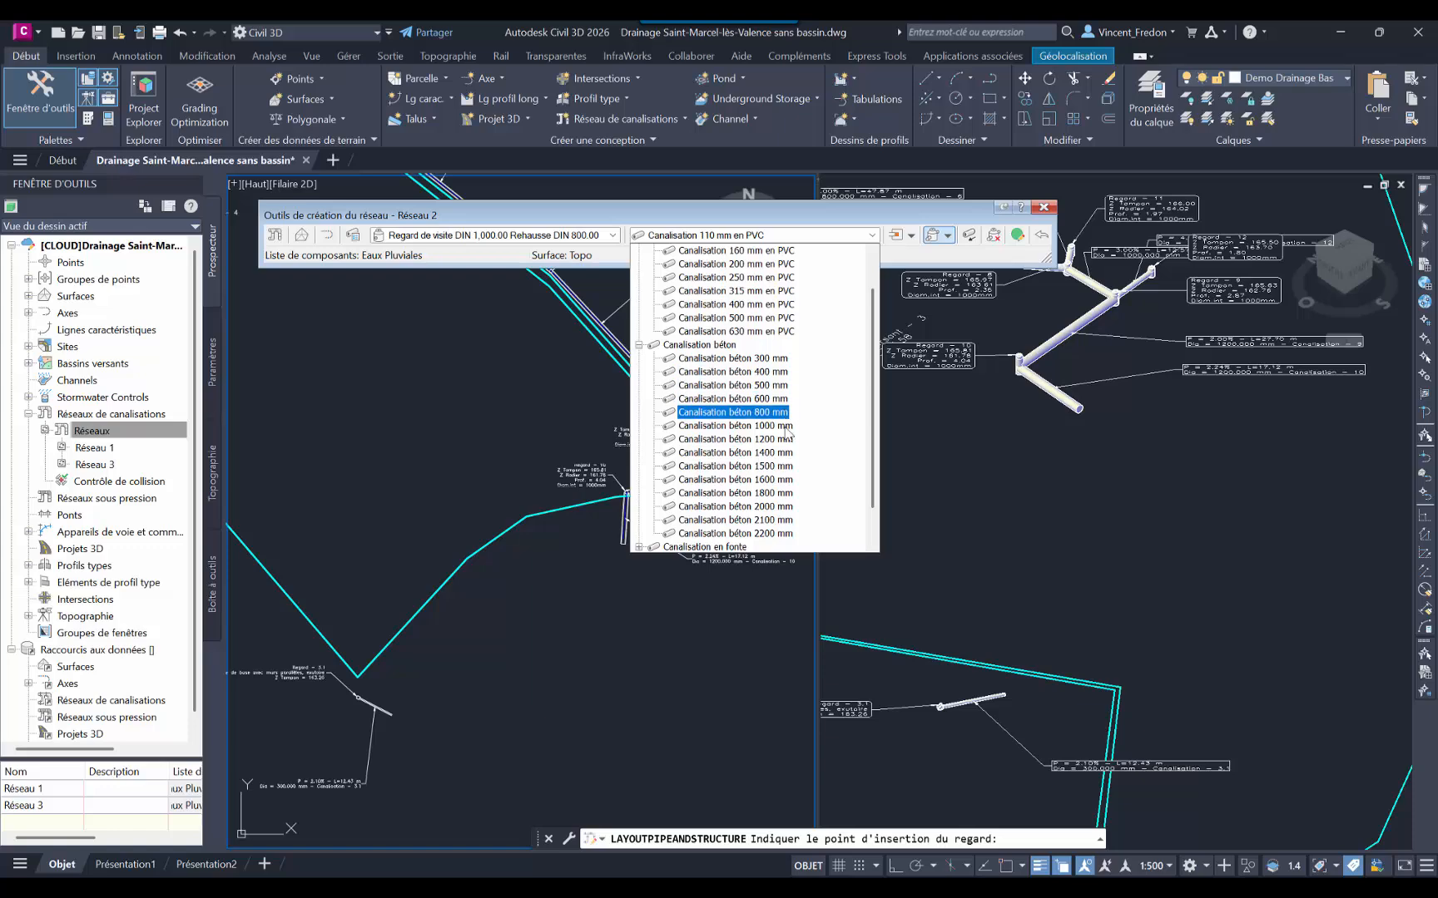
click(705, 398)
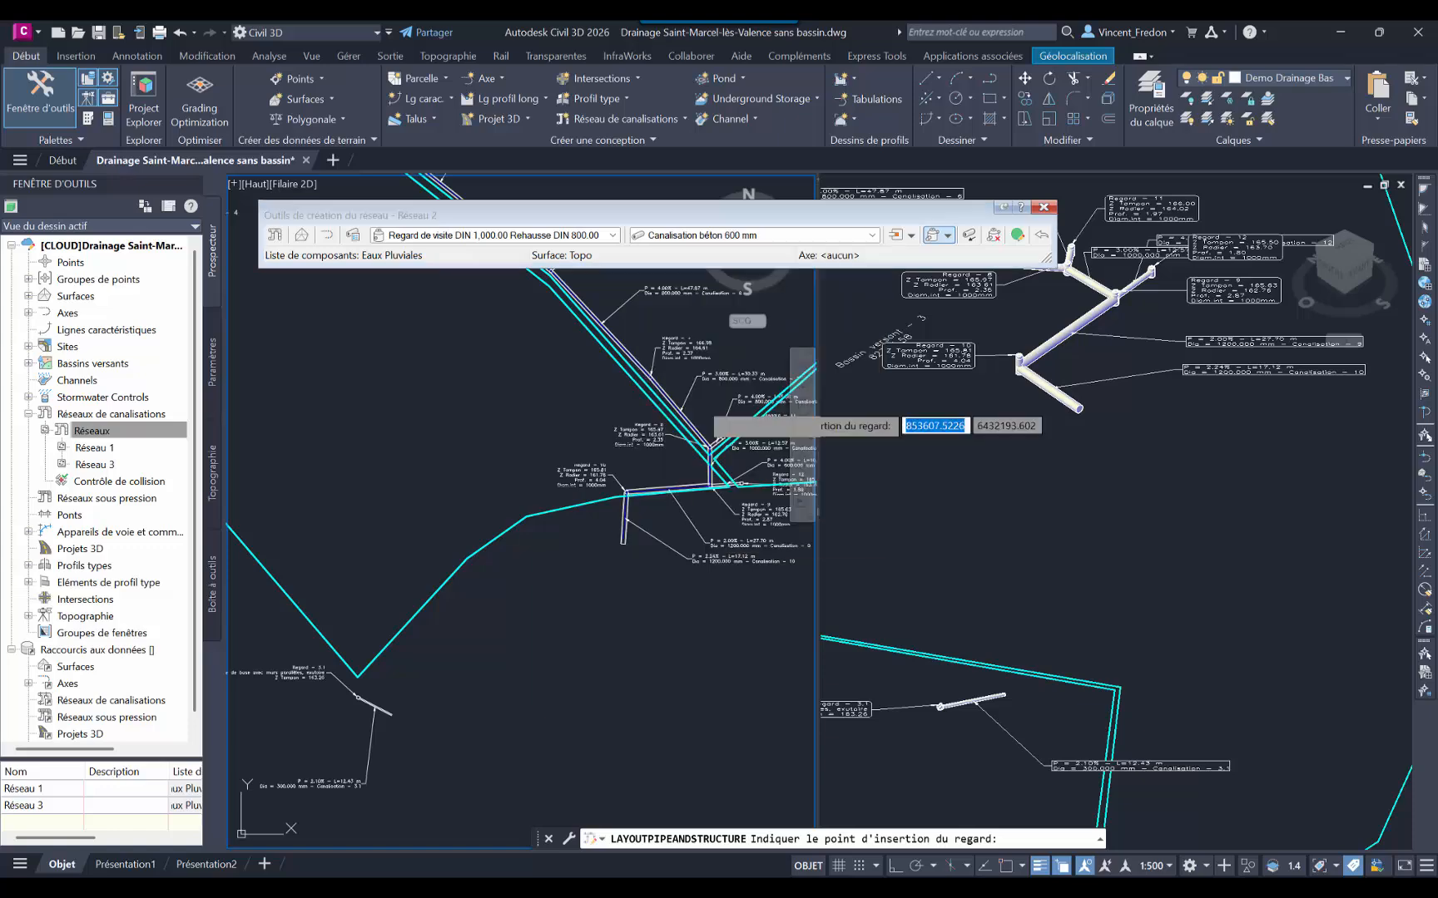
Step: Lay out a pipe about 23 m long with a manhole at each end across the catchment boundary, and finish the layout
click(482, 517)
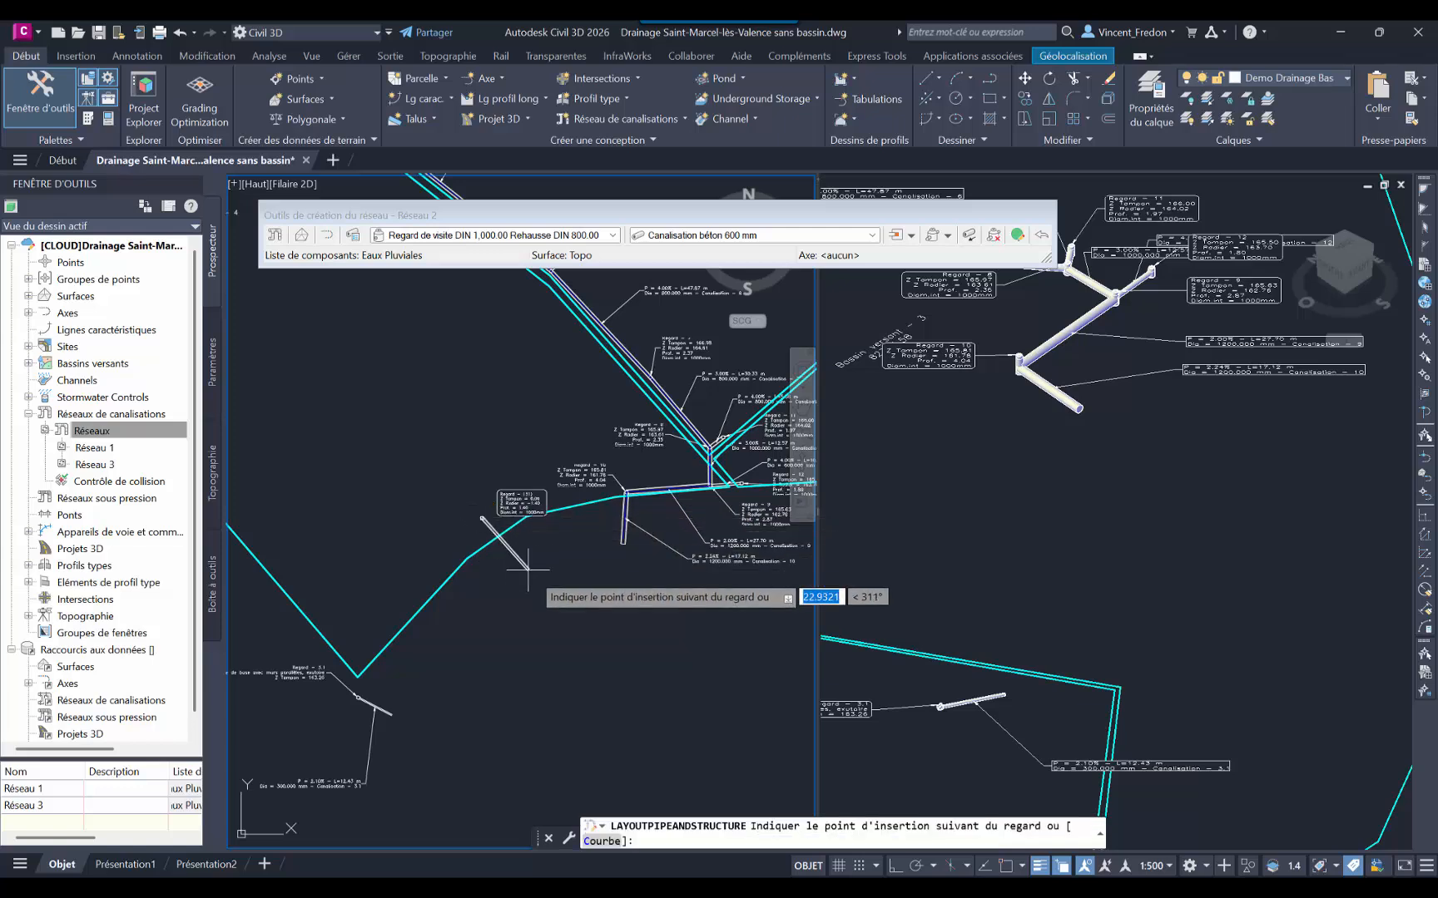
click(526, 571)
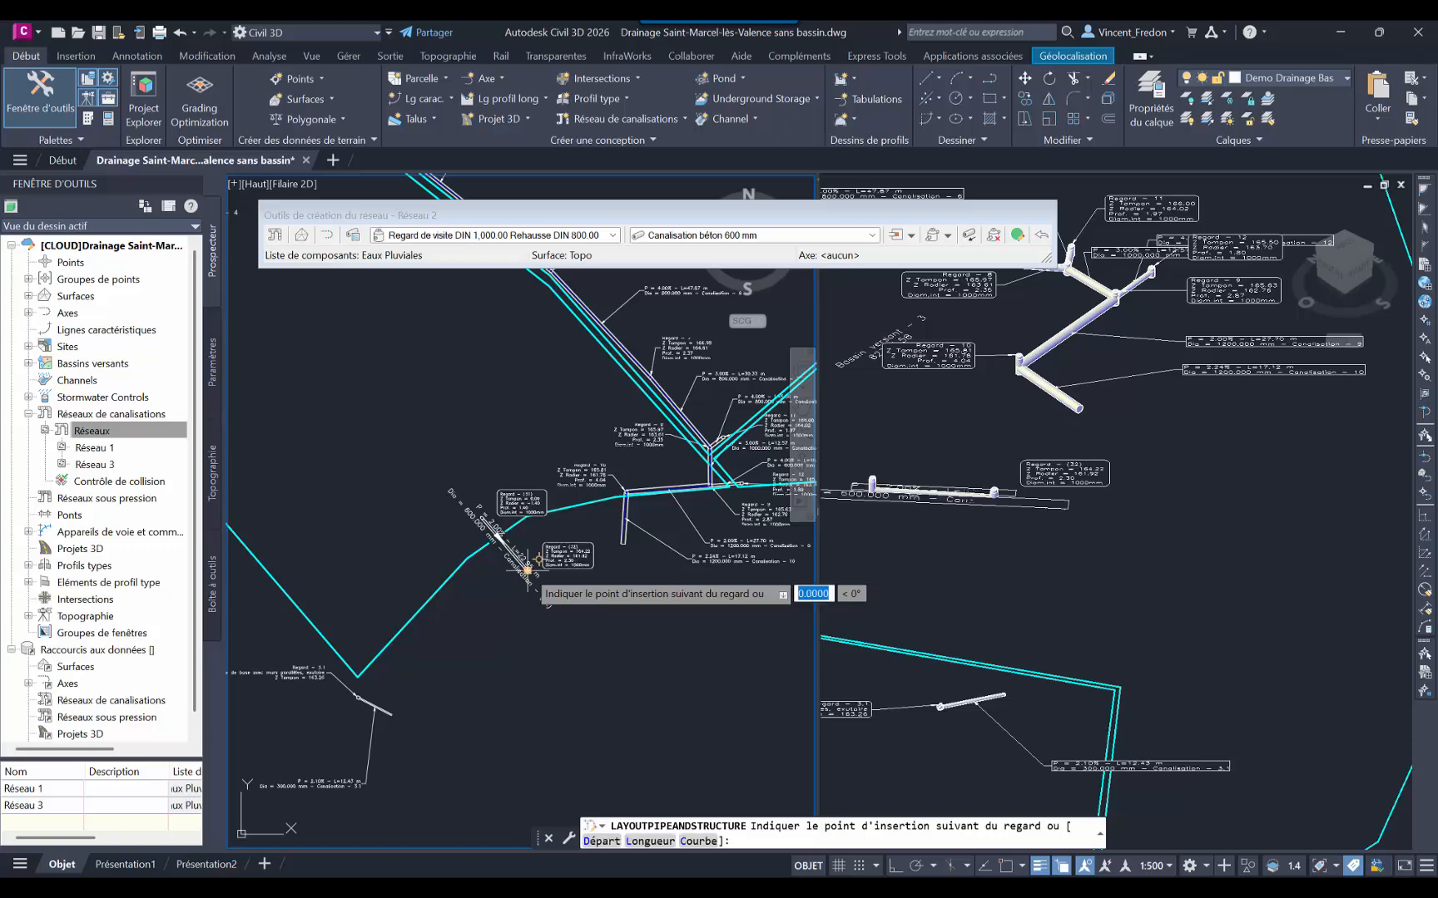
key(Return)
scroll(481, 480, up, 4)
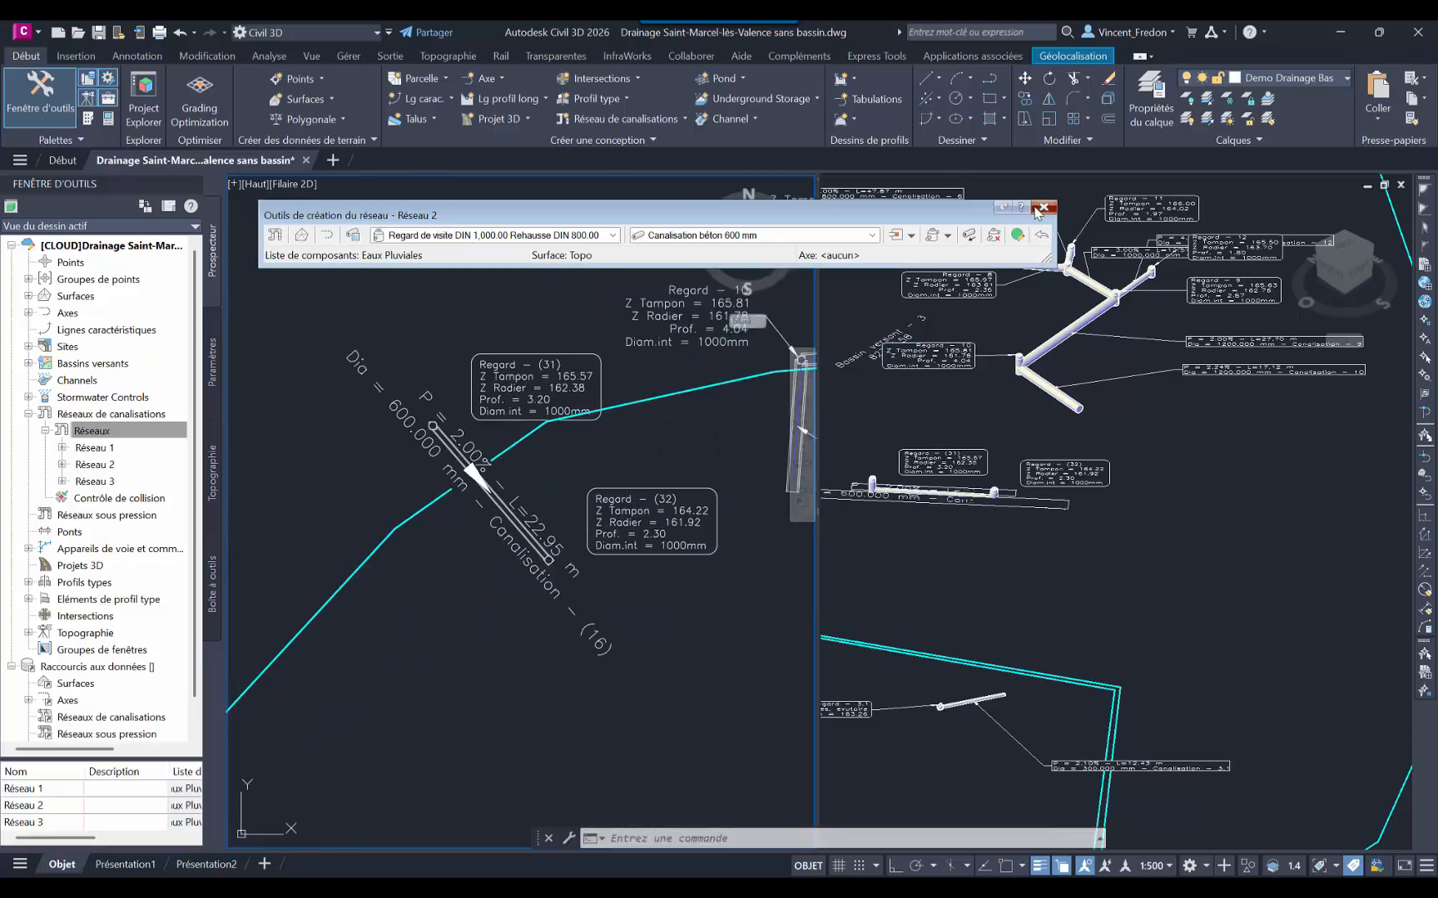
click(1043, 208)
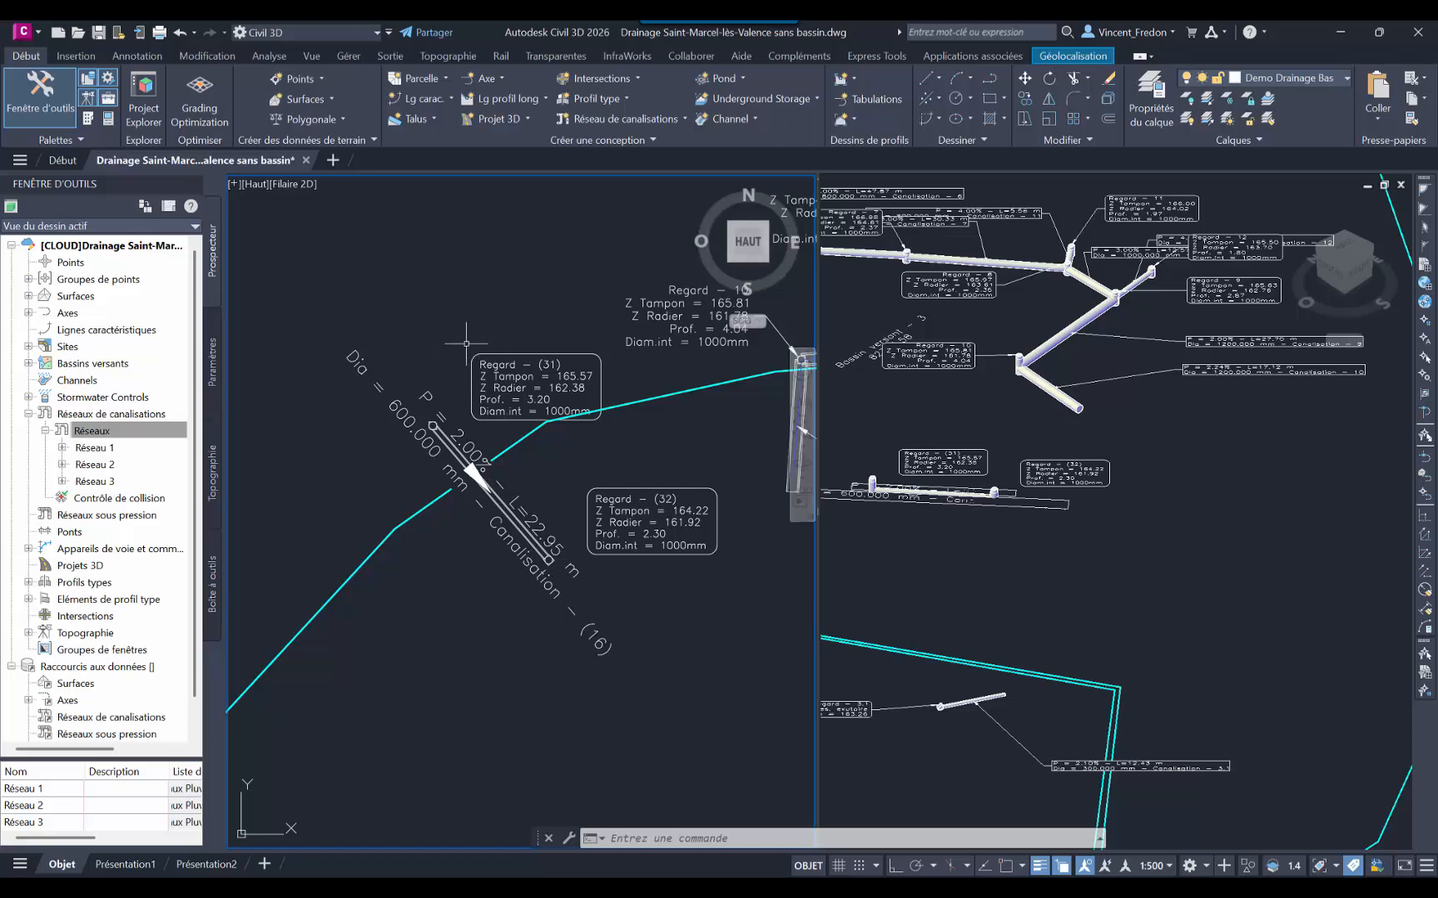
Step: Delete the manhole at the downstream end of the new pipe, keeping the pipe itself
scroll(559, 575, up, 2)
click(542, 555)
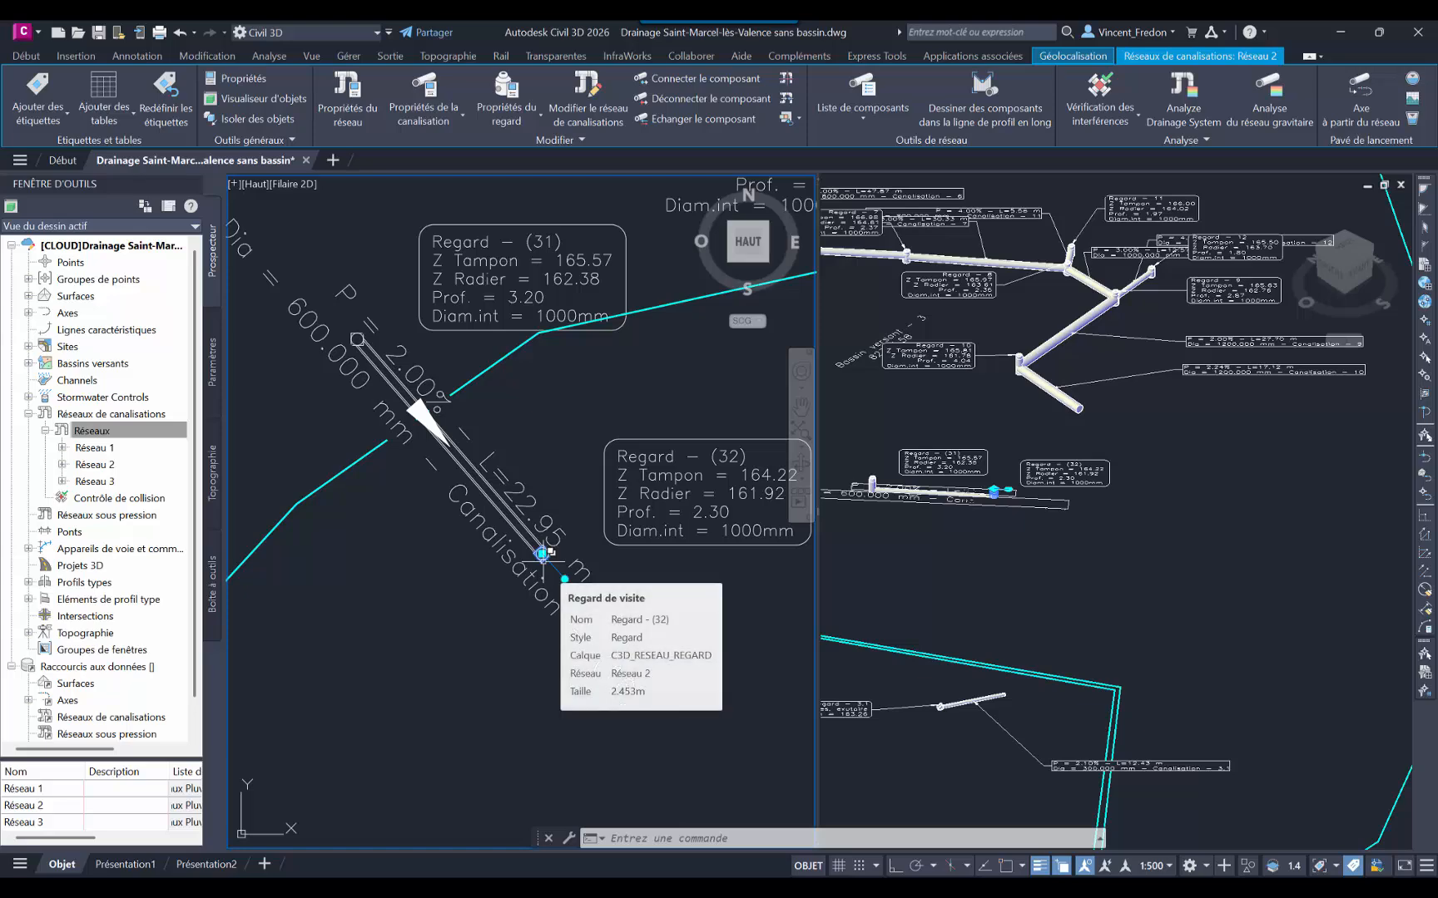
key(Escape)
scroll(599, 499, down, 4)
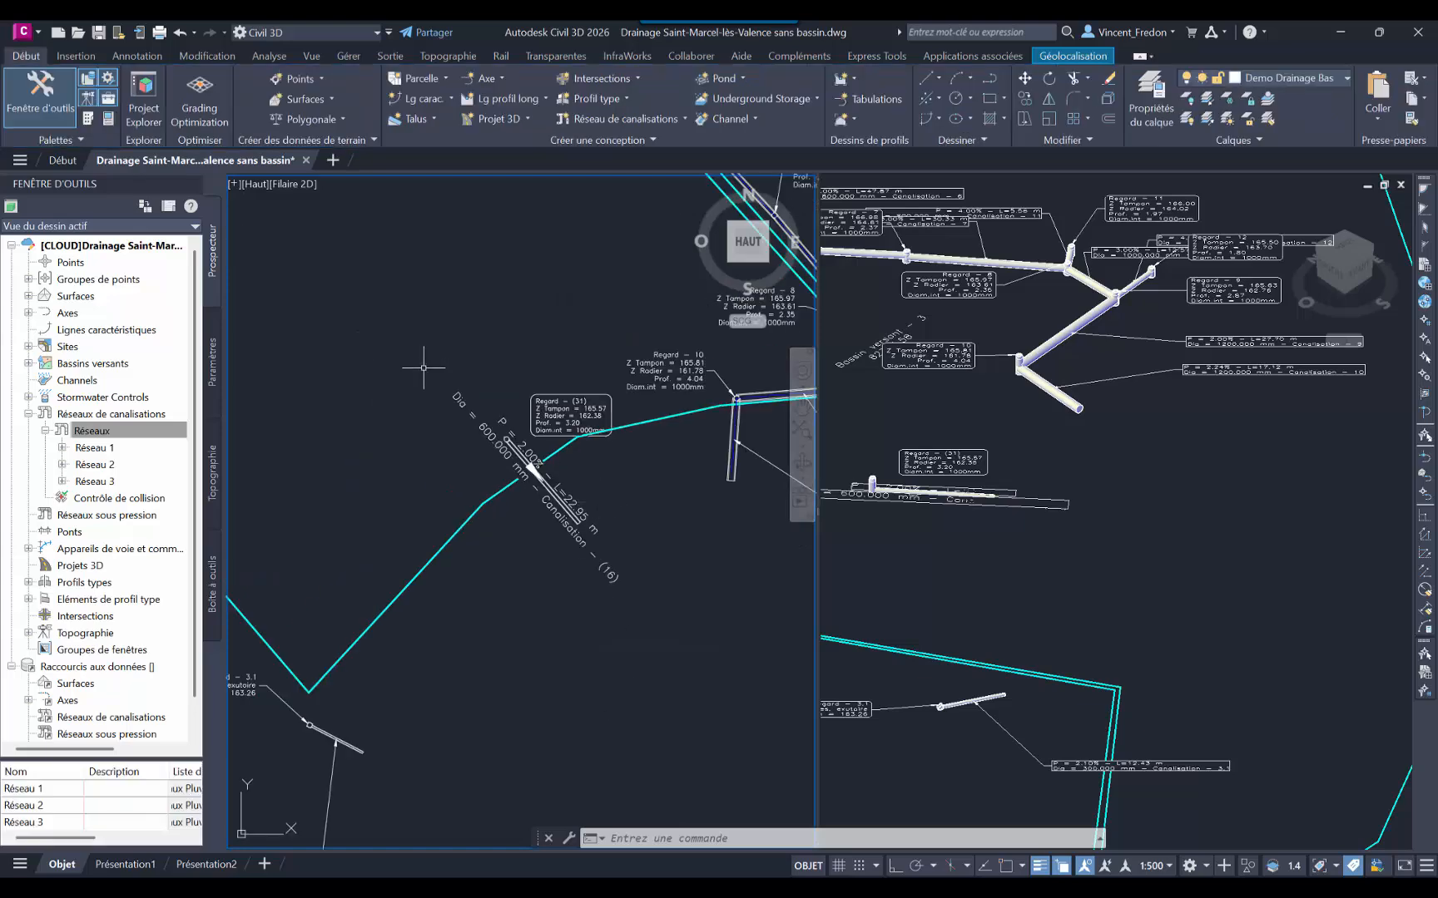
Step: Move the new pipe's label west of the pipe and the remaining manhole's label just above it, then clear the selection
click(546, 477)
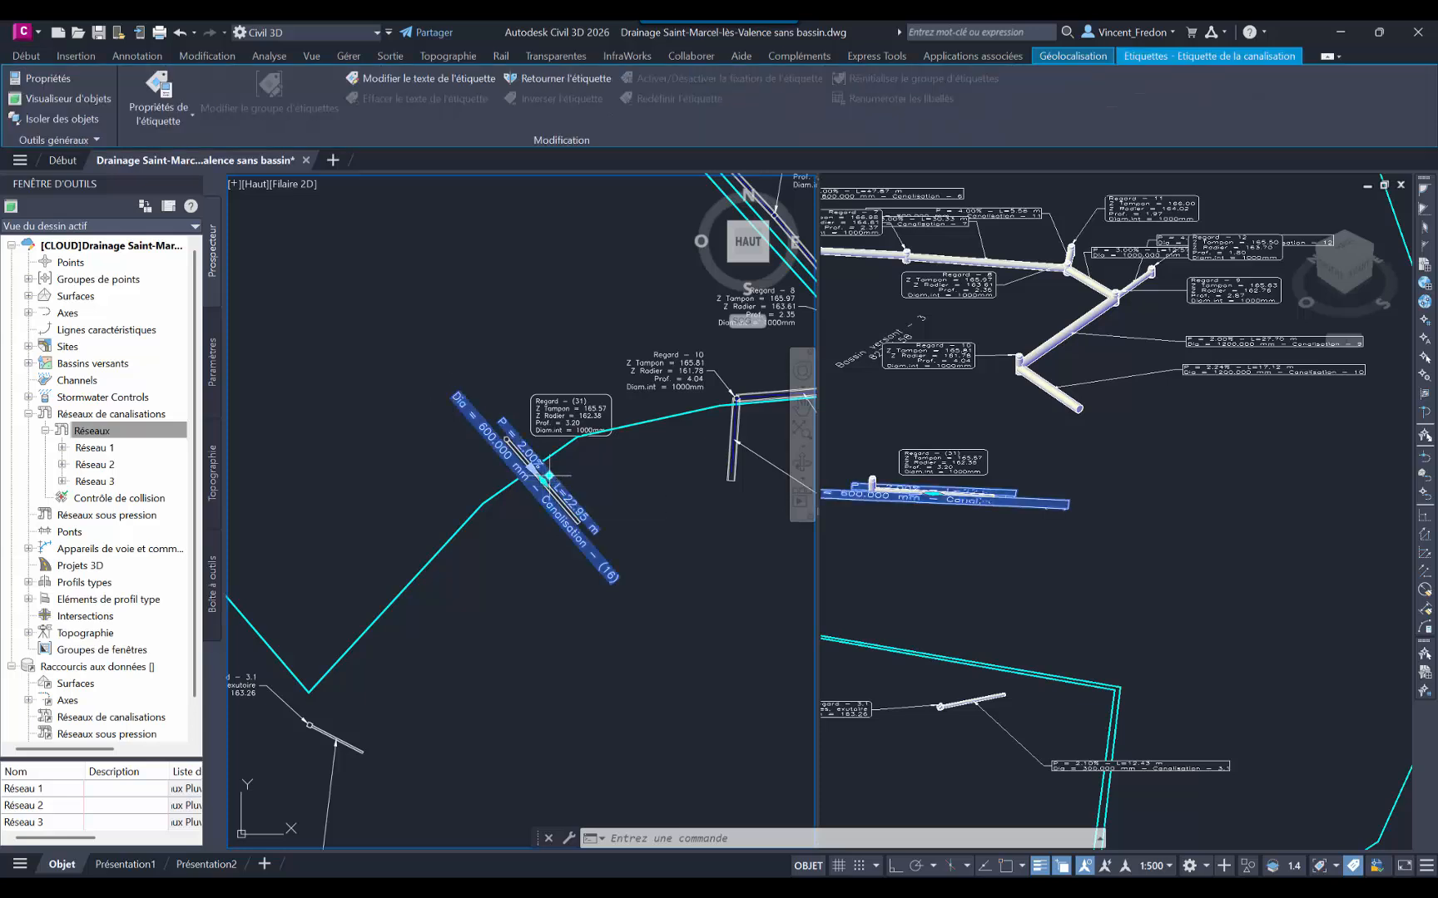
click(548, 476)
click(449, 418)
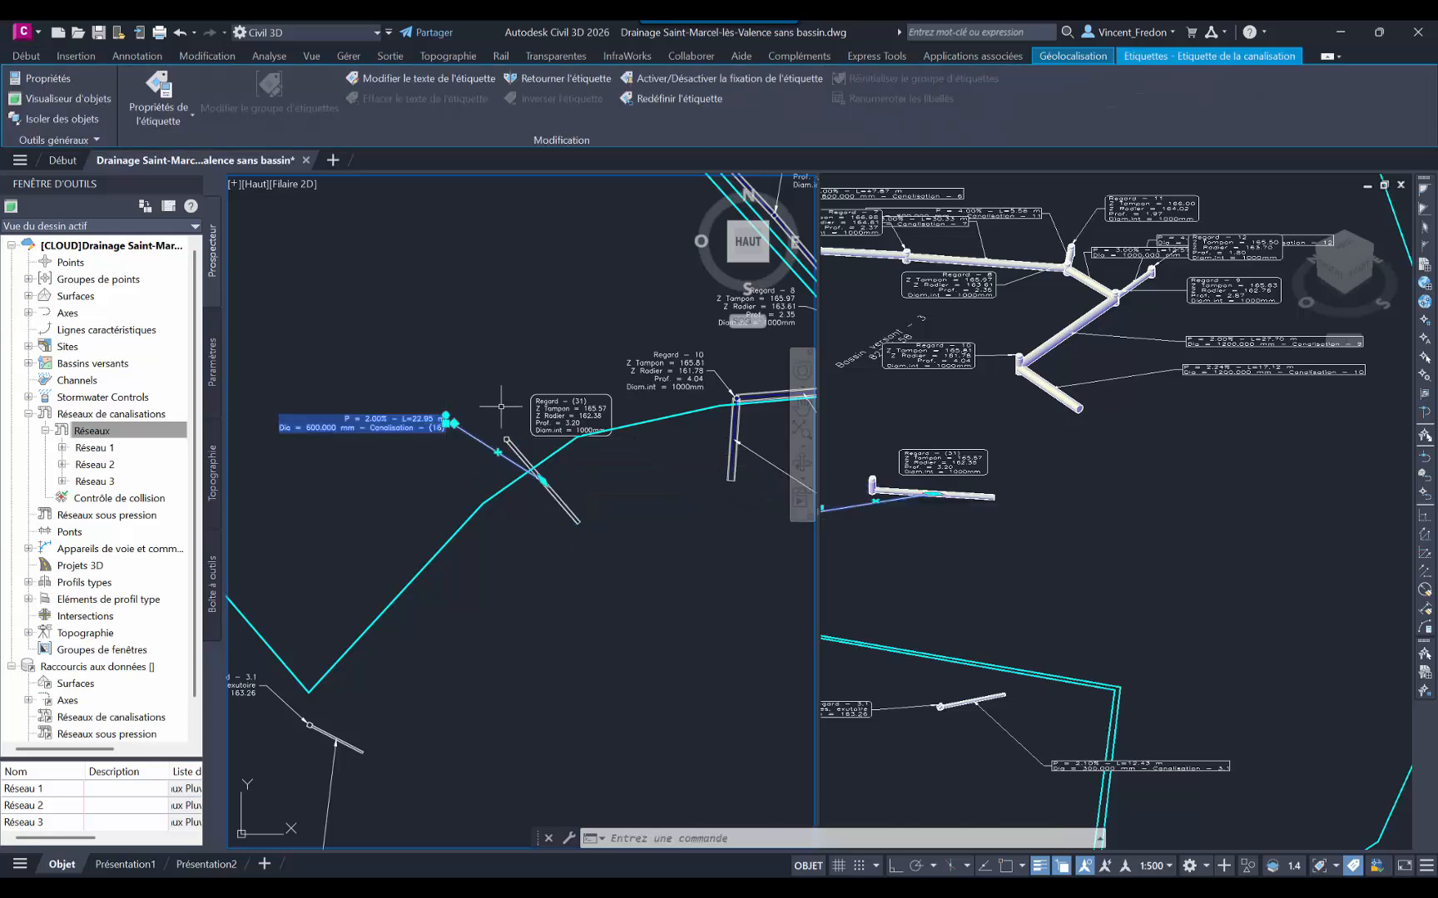
click(556, 399)
click(526, 414)
click(520, 381)
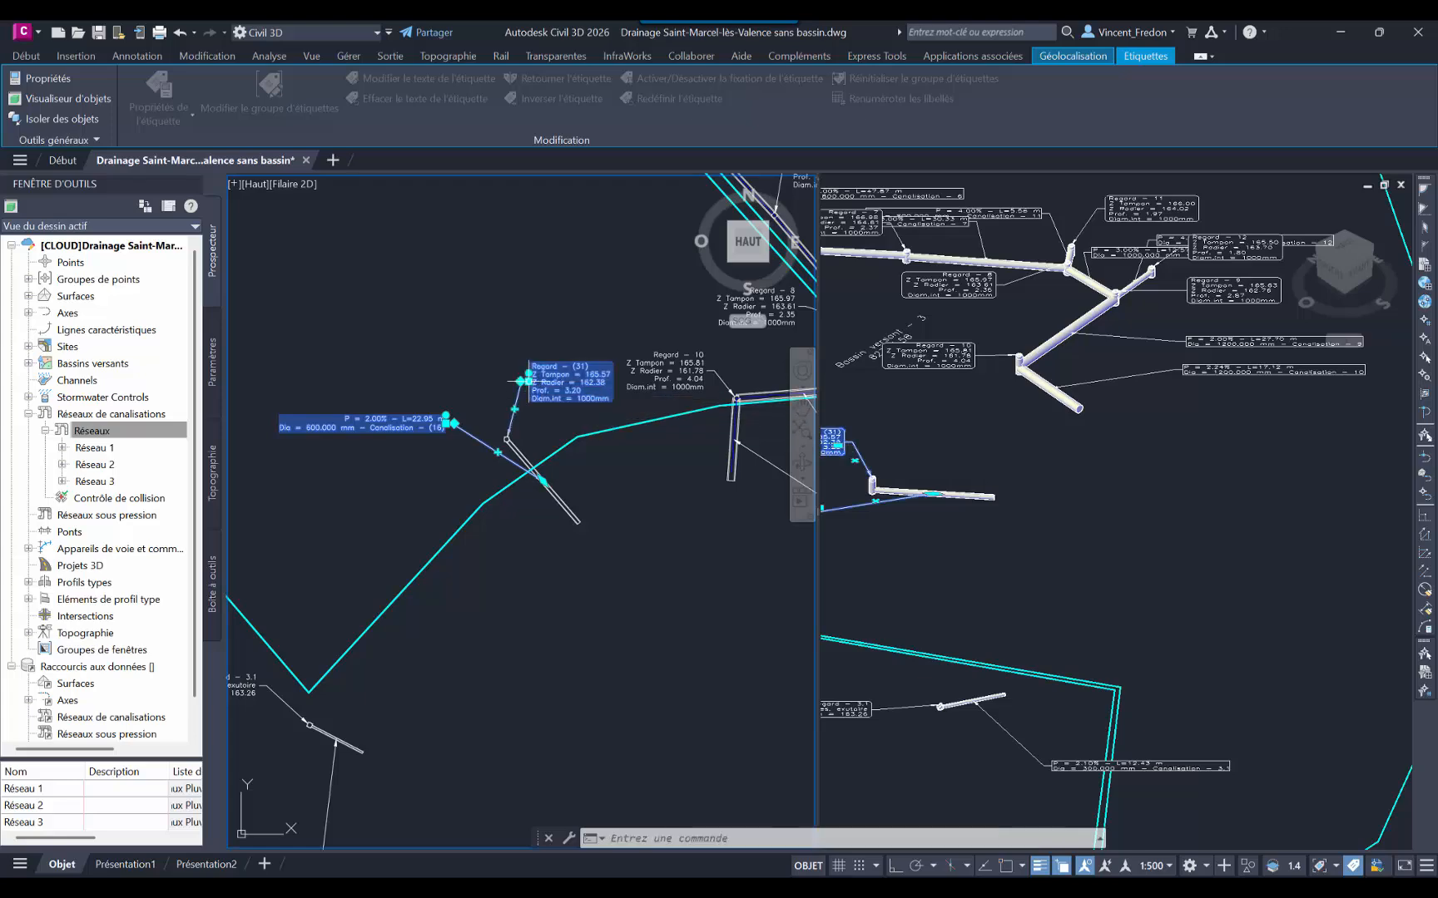
key(Escape)
scroll(616, 470, up, 3)
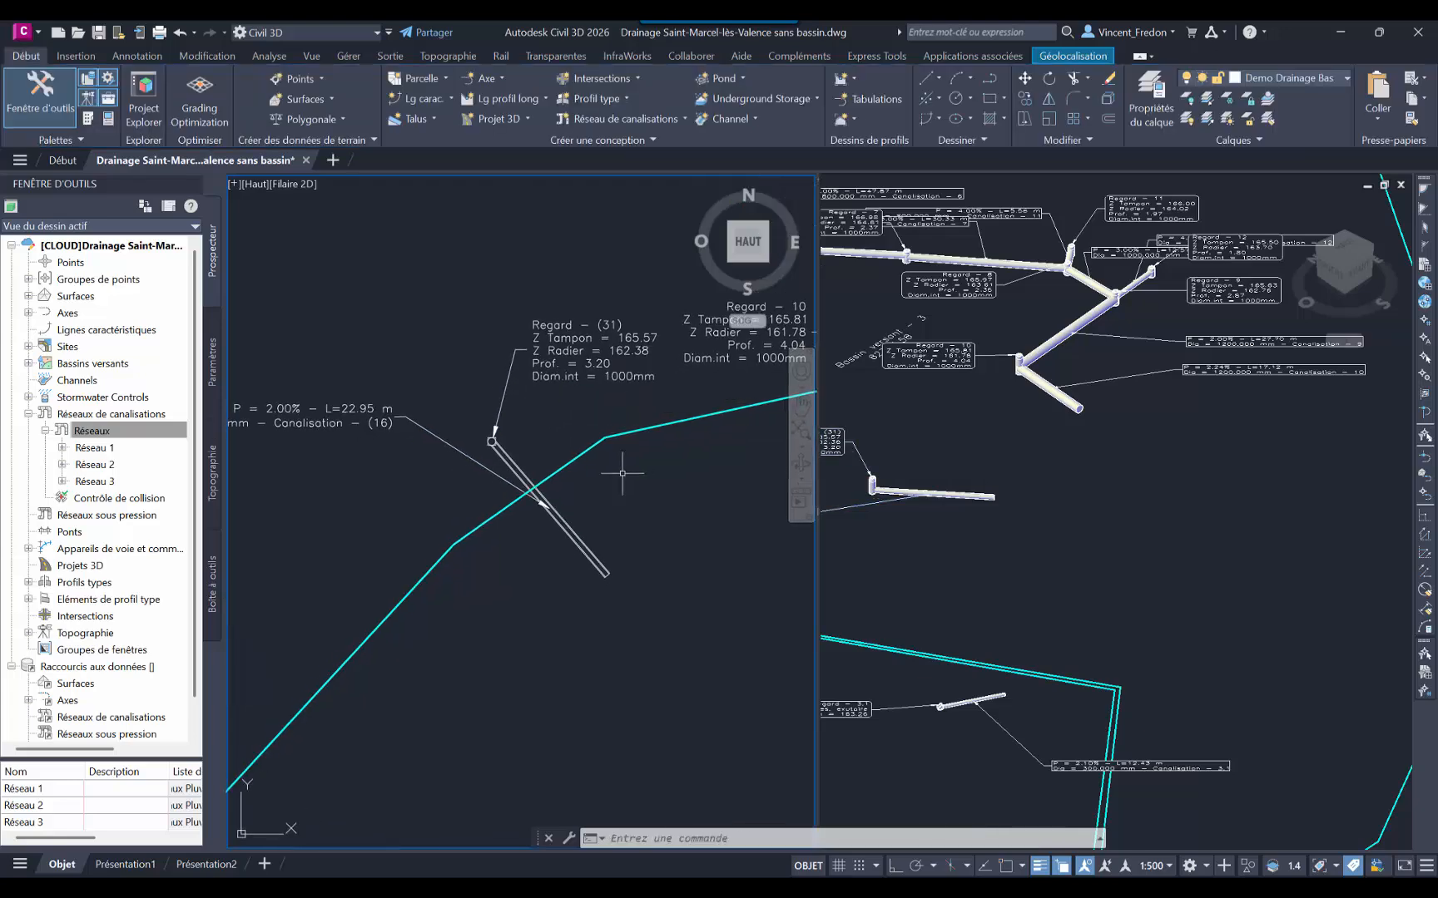
middle_drag(609, 475, 626, 472)
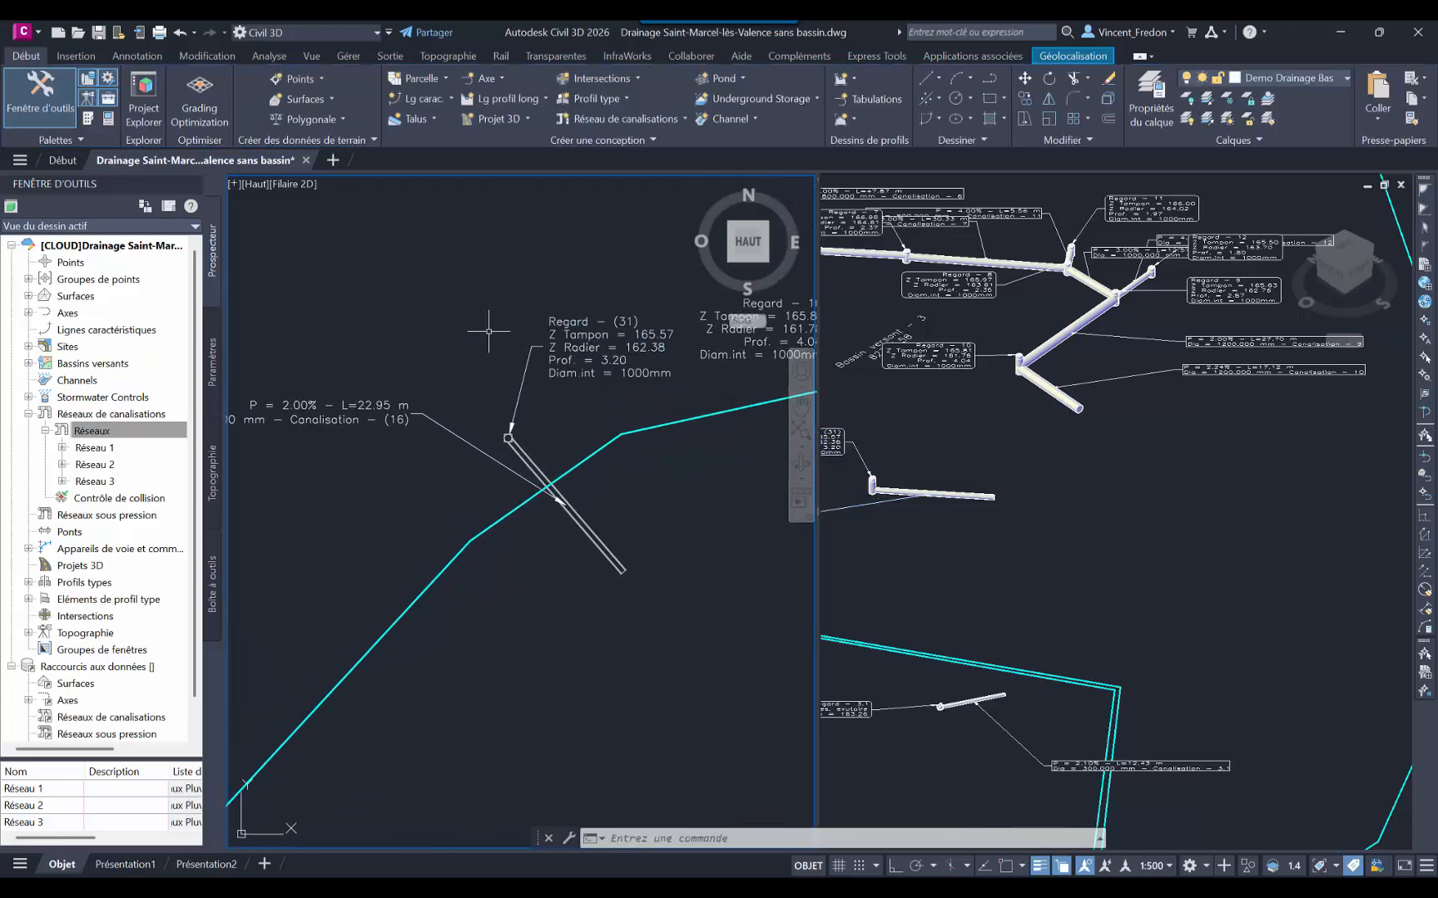
mouse_move(548, 641)
middle_down()
mouse_move(600, 621)
mouse_move(539, 616)
middle_up()
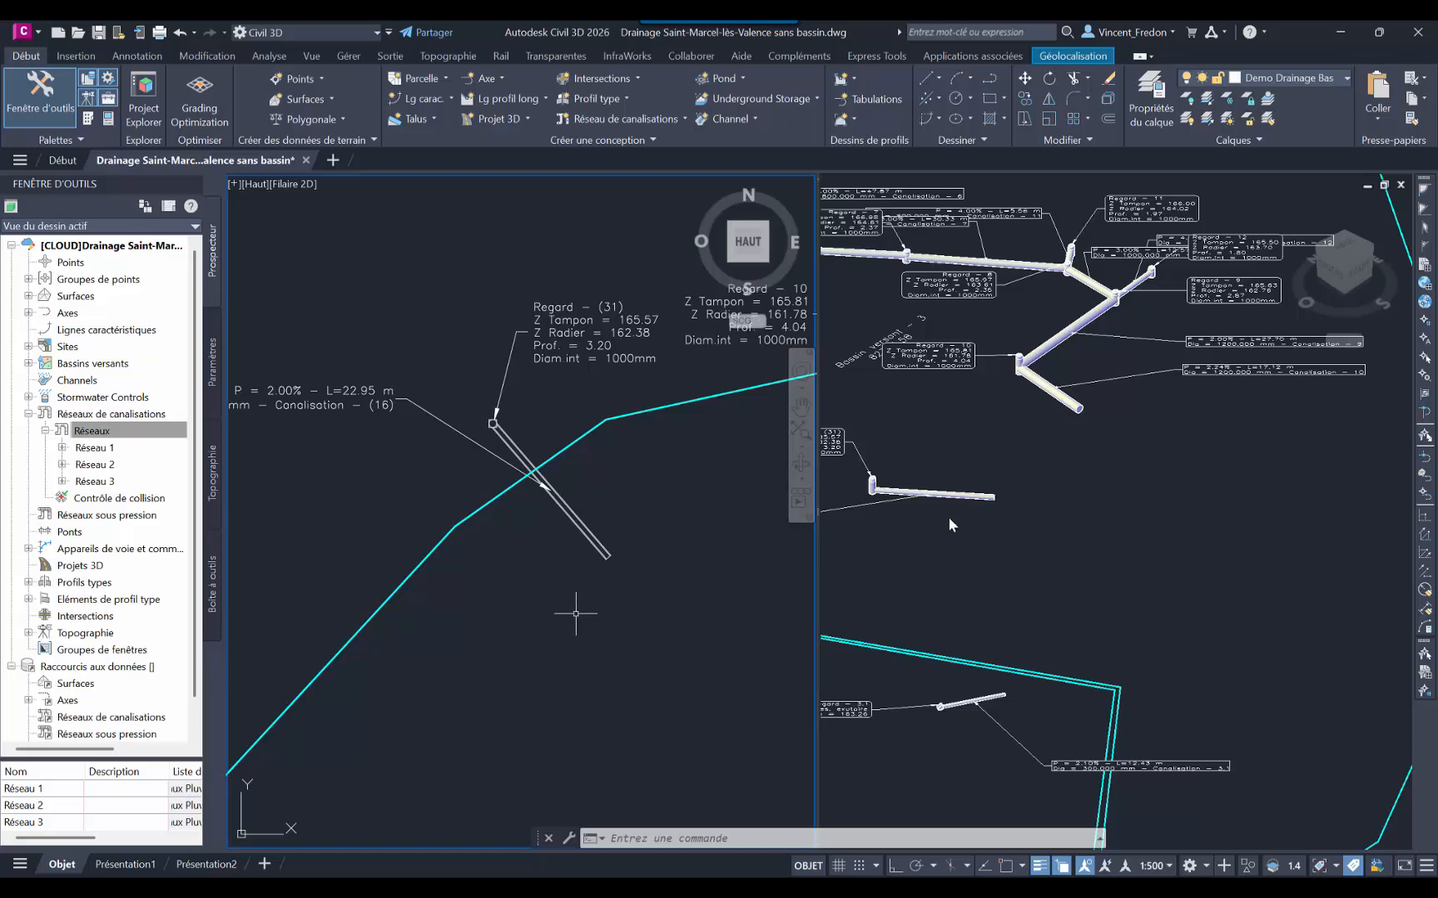
scroll(481, 562, down, 2)
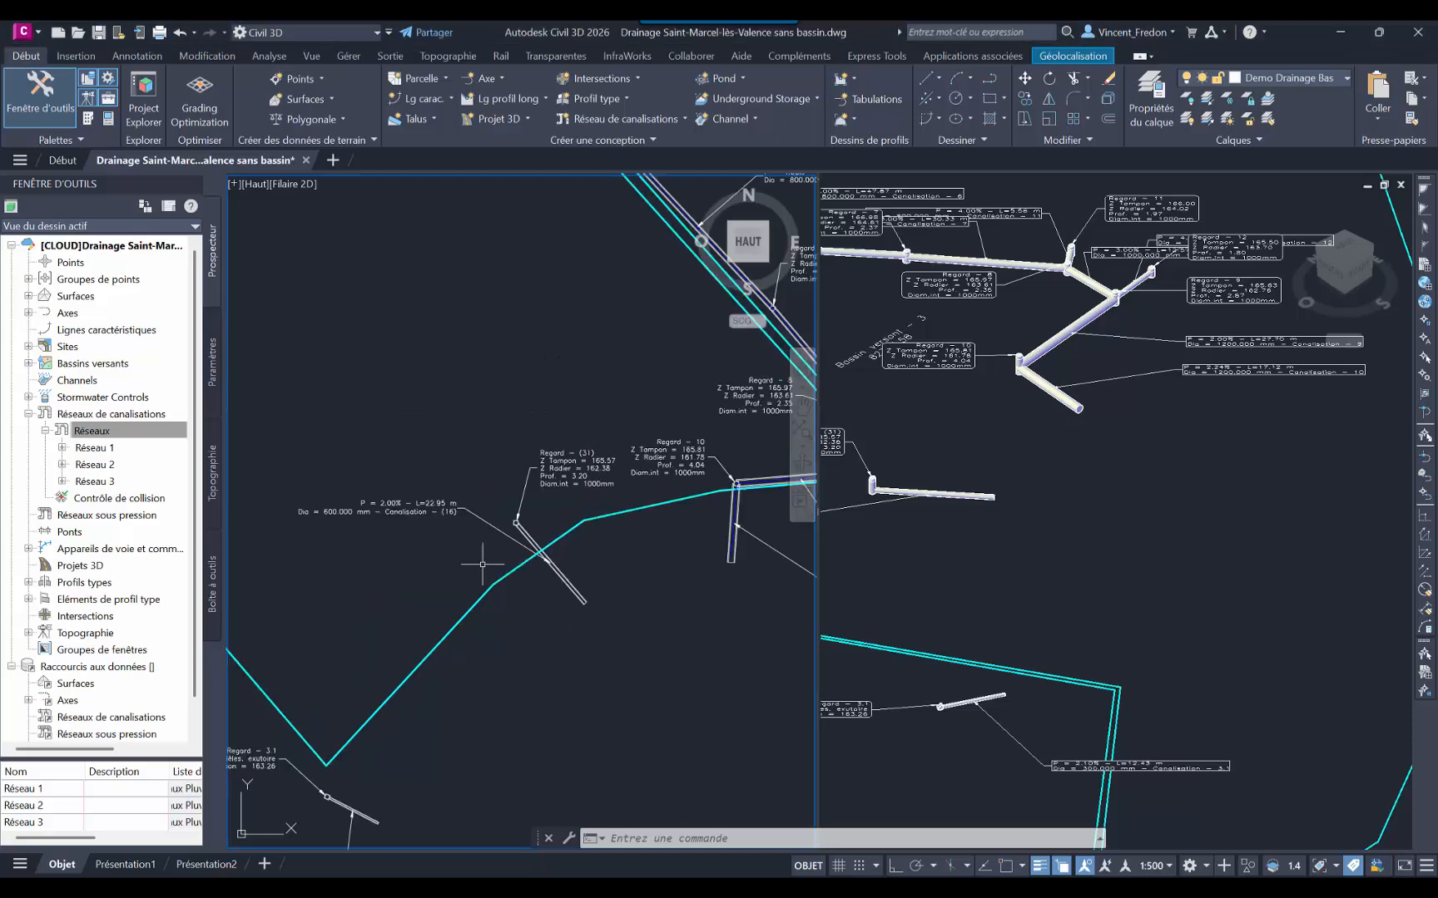
scroll(516, 541, up, 6)
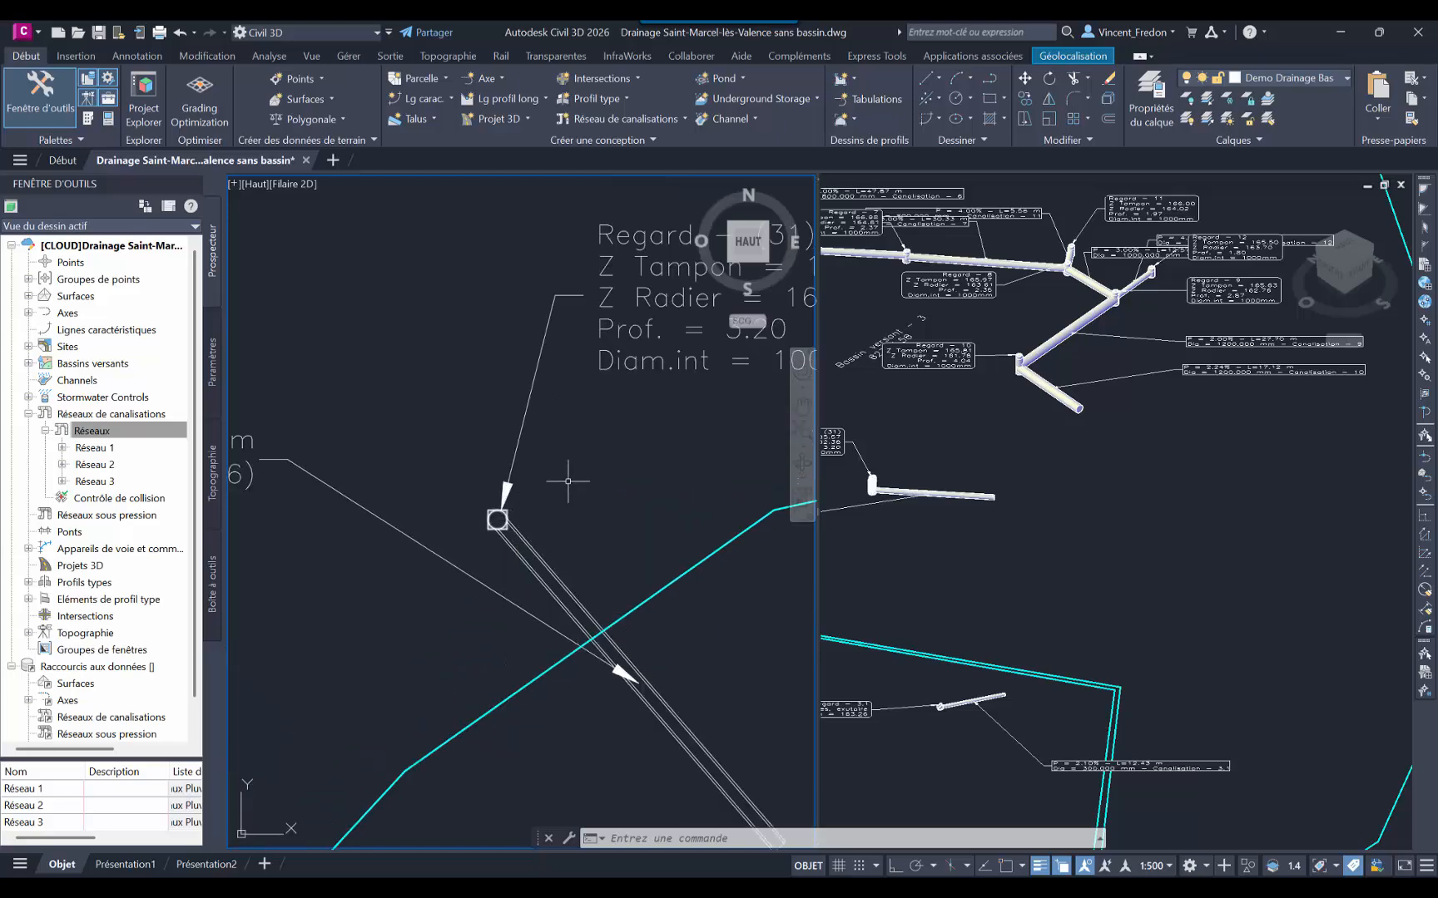
Step: Assign manhole Regard - (31) of Réseau 2 as the reference structure of Bassin versant - 4, apply the properties and clear the selection
scroll(596, 474, down, 6)
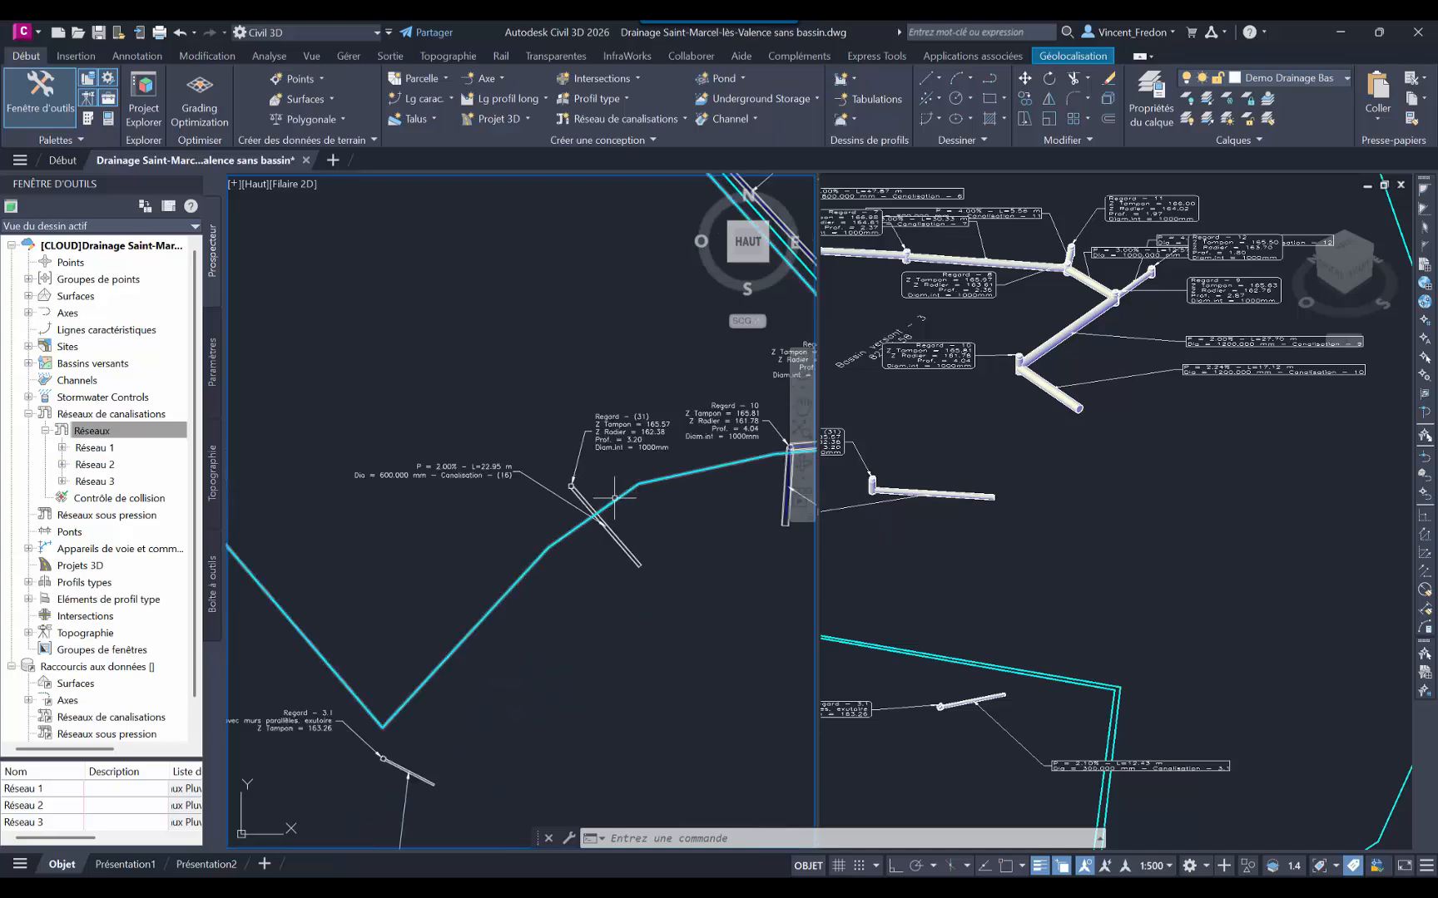
click(613, 497)
right_click(607, 481)
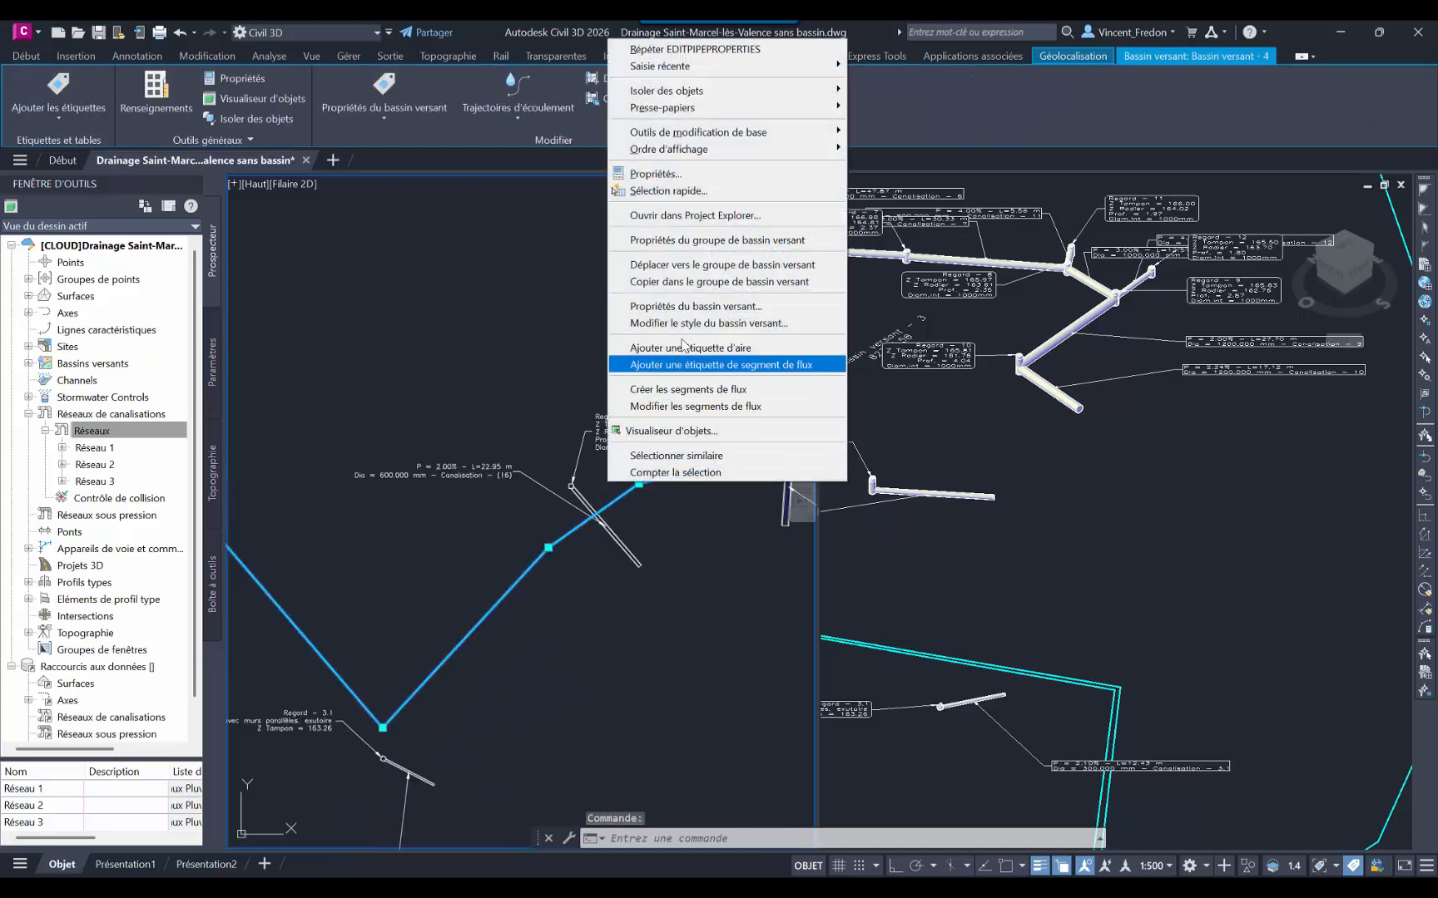
click(664, 306)
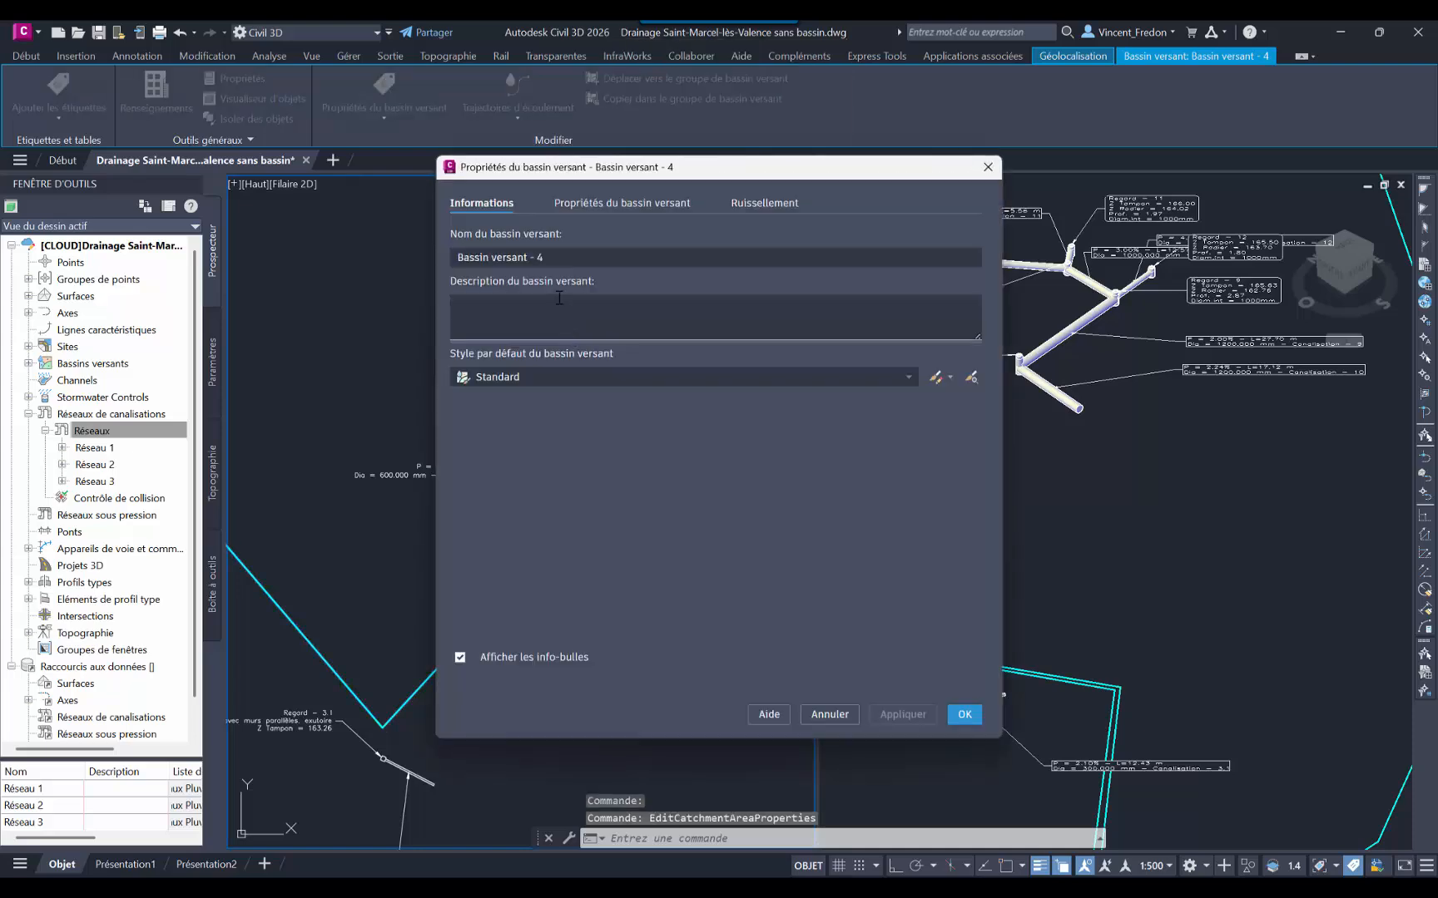
click(611, 208)
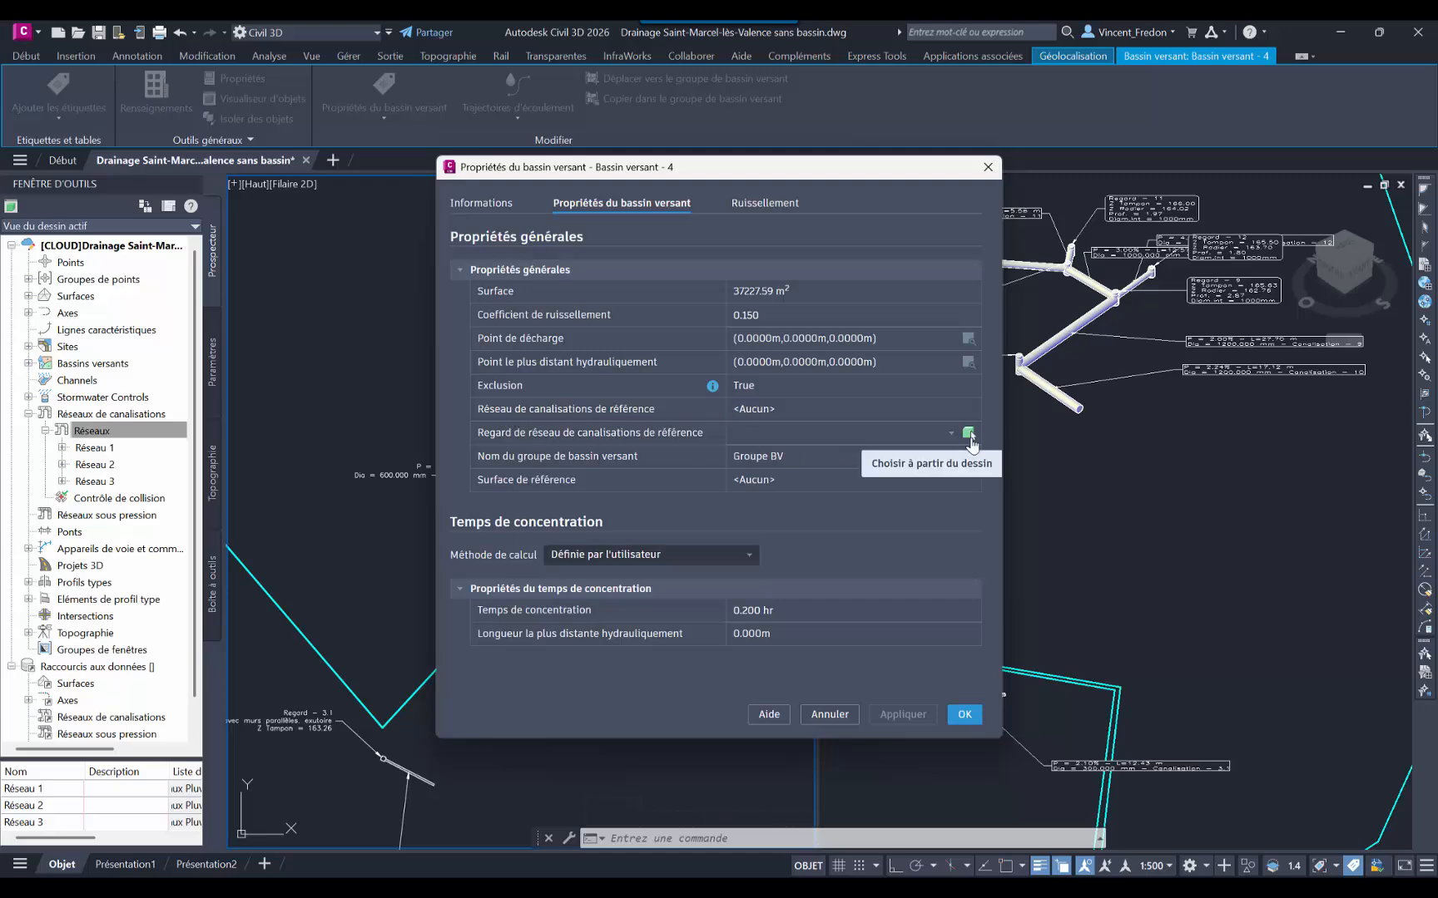
click(967, 432)
scroll(556, 477, up, 5)
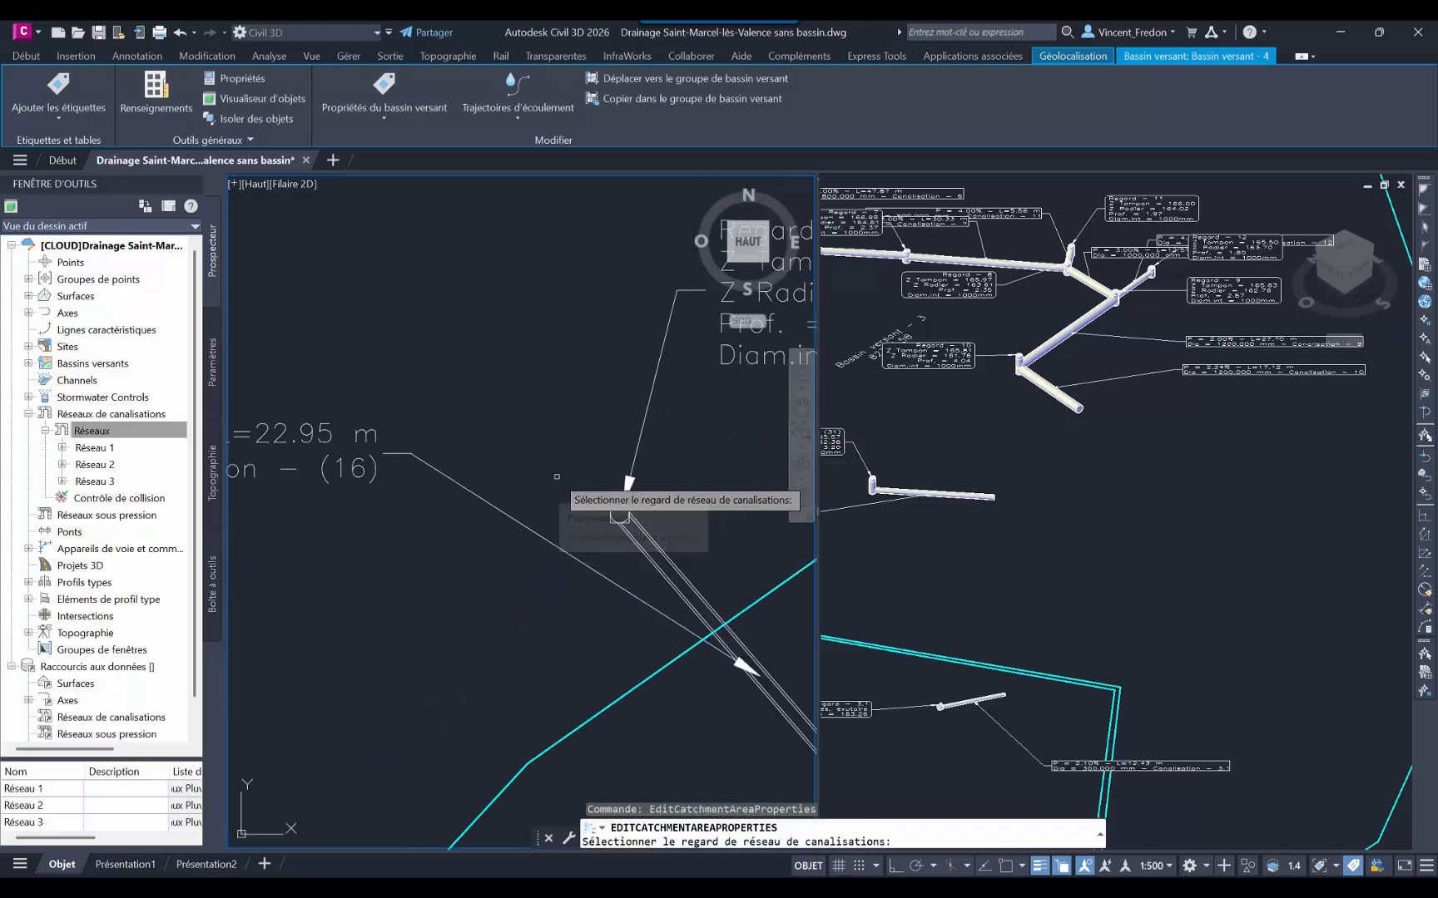
click(617, 509)
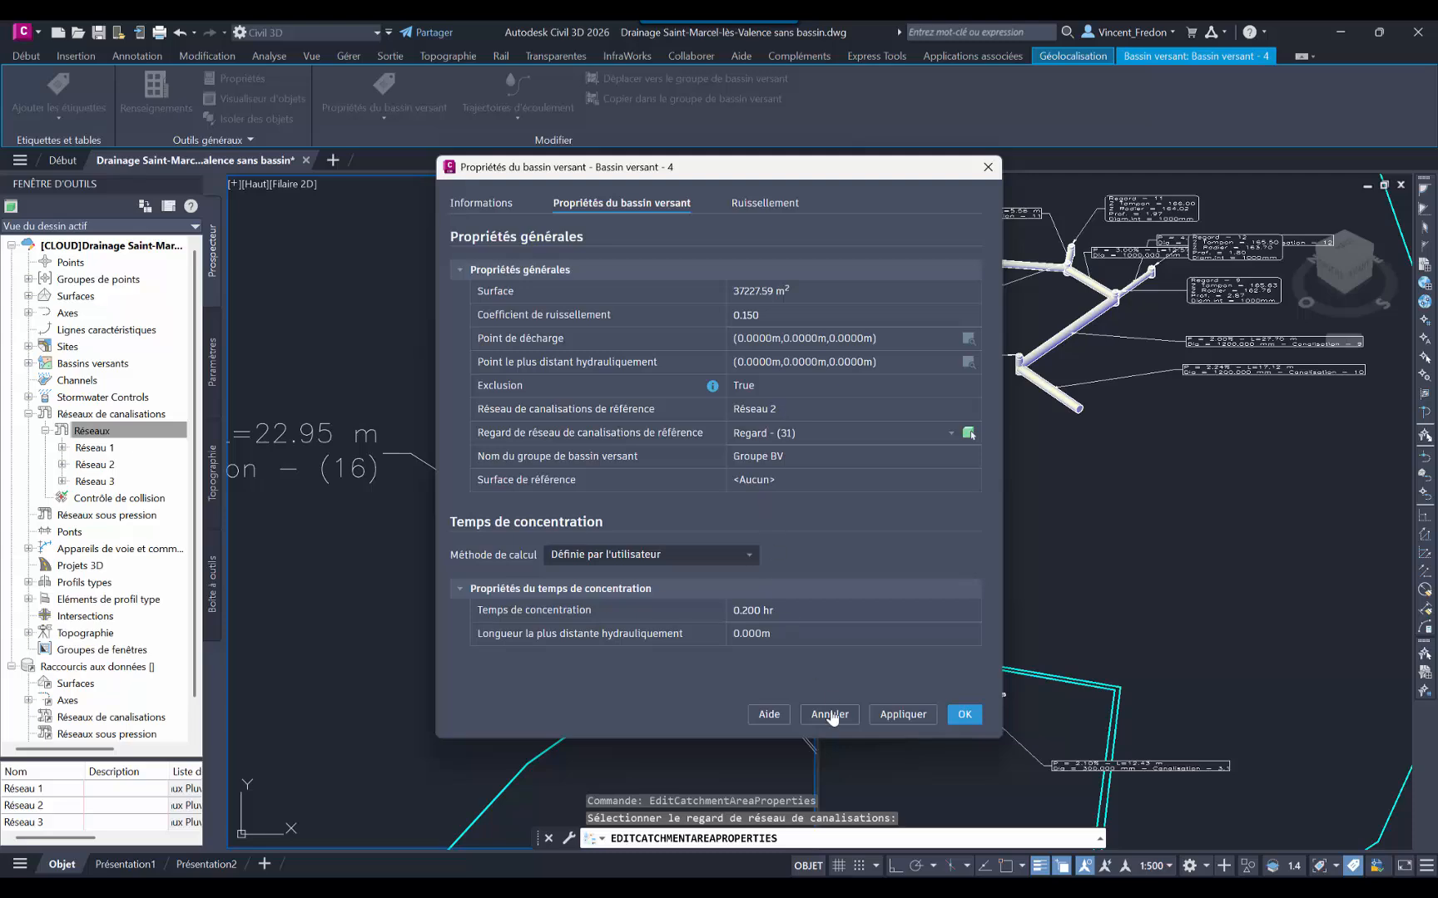
click(930, 720)
click(964, 717)
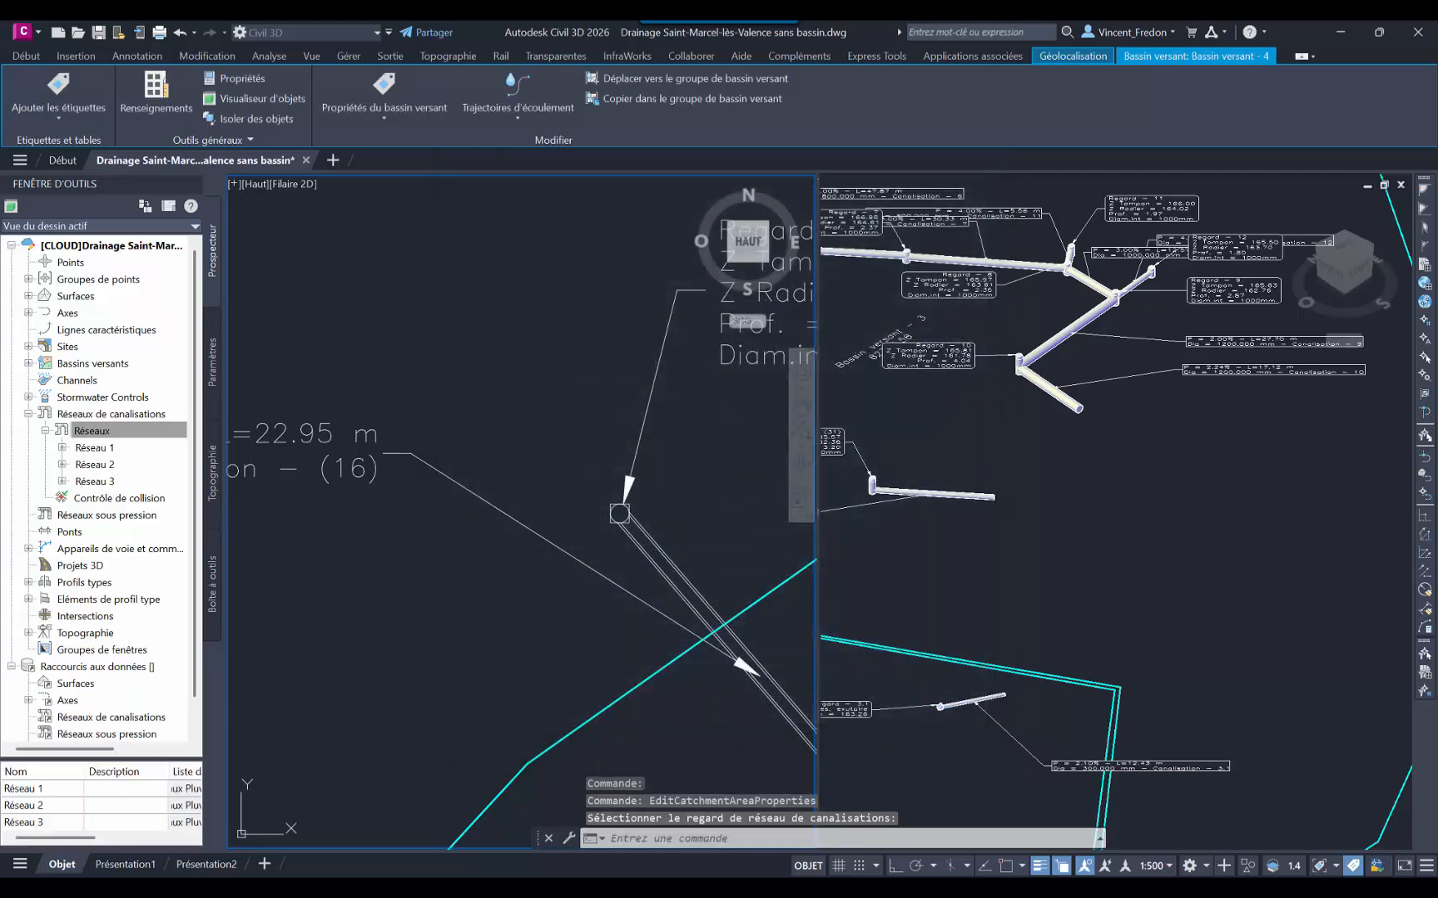
click(529, 588)
scroll(532, 593, down, 5)
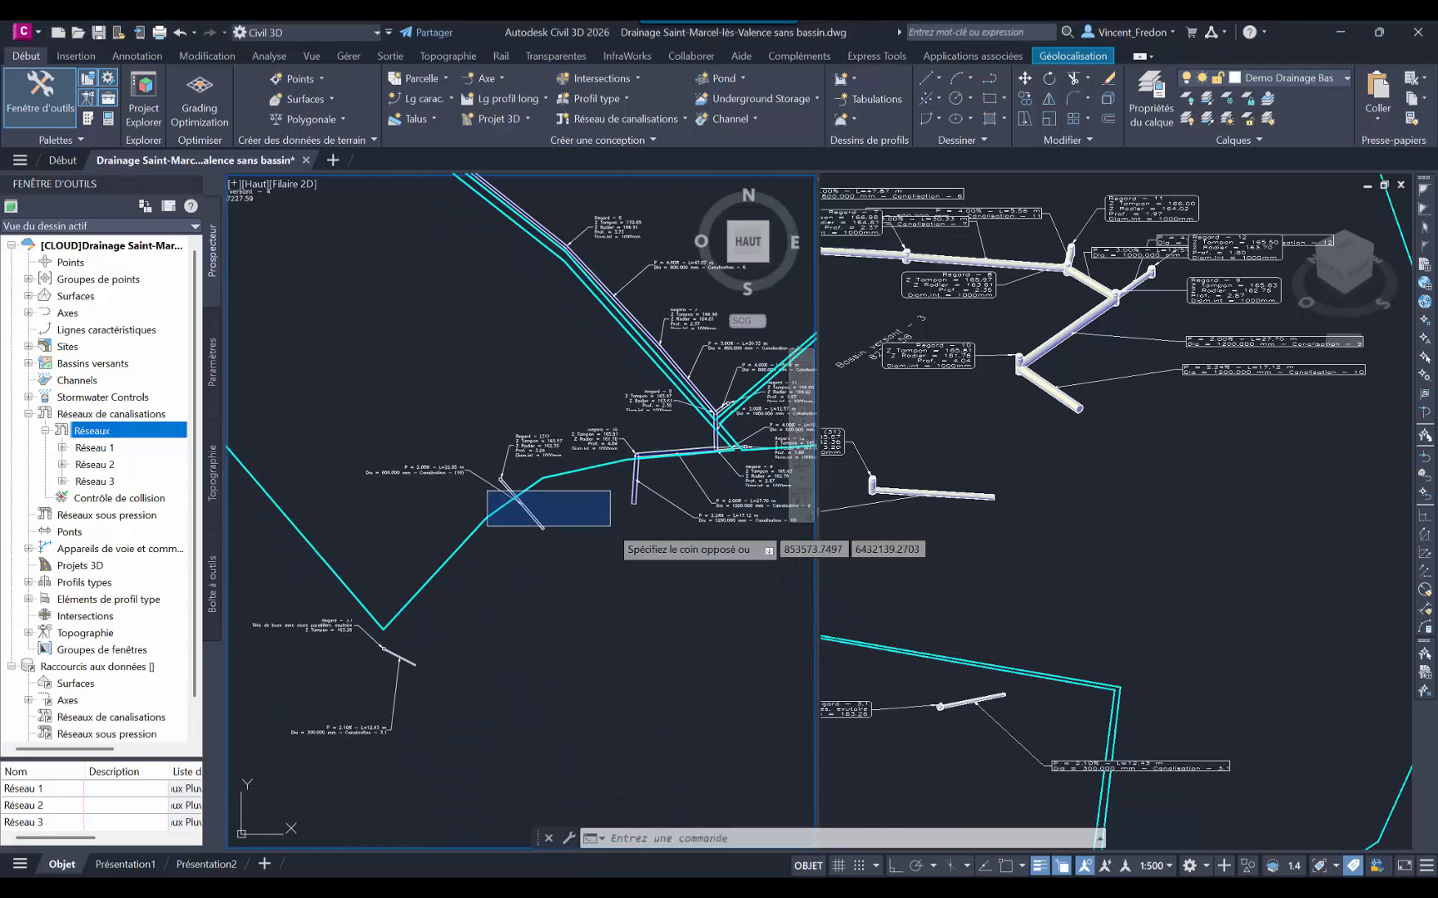
key(Escape)
Step: Start a new pond named Bassin 1 with an inside slope of 2:1 and a top starting elevation of 163 m
middle_drag(621, 548, 609, 527)
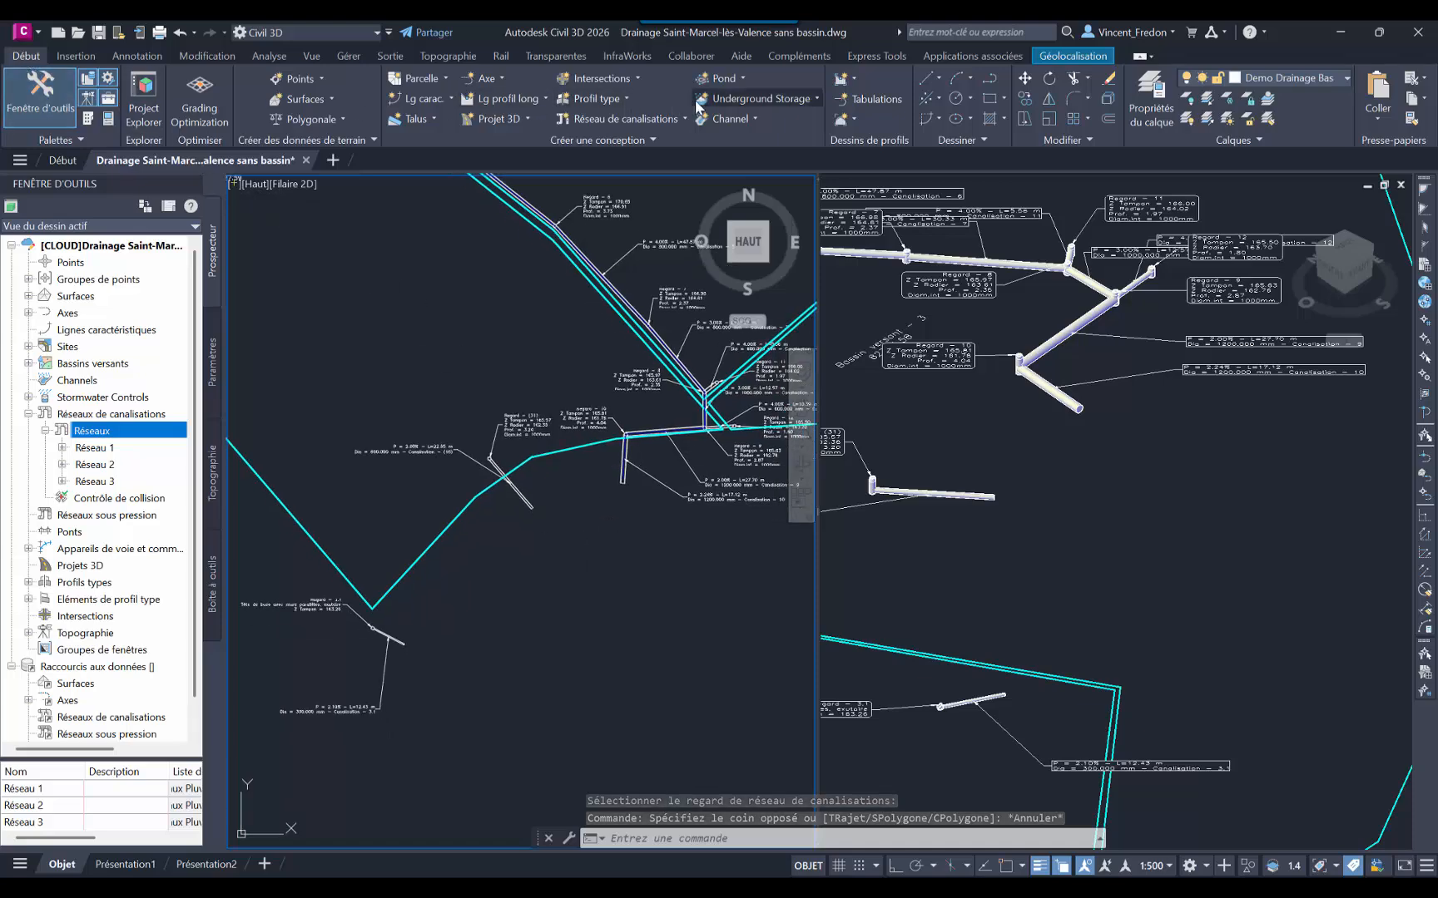
click(741, 76)
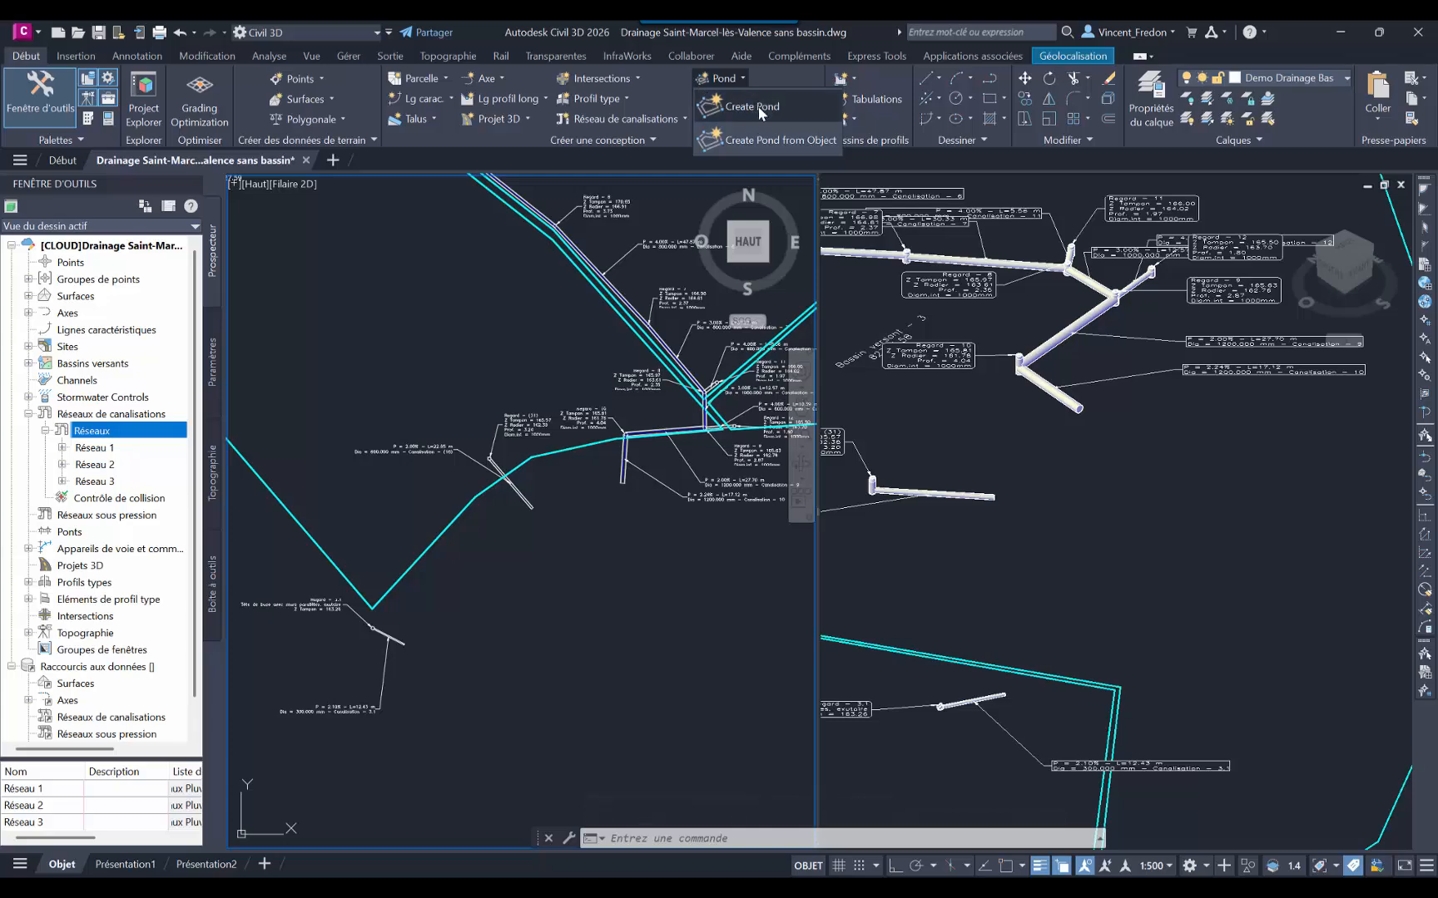
click(752, 107)
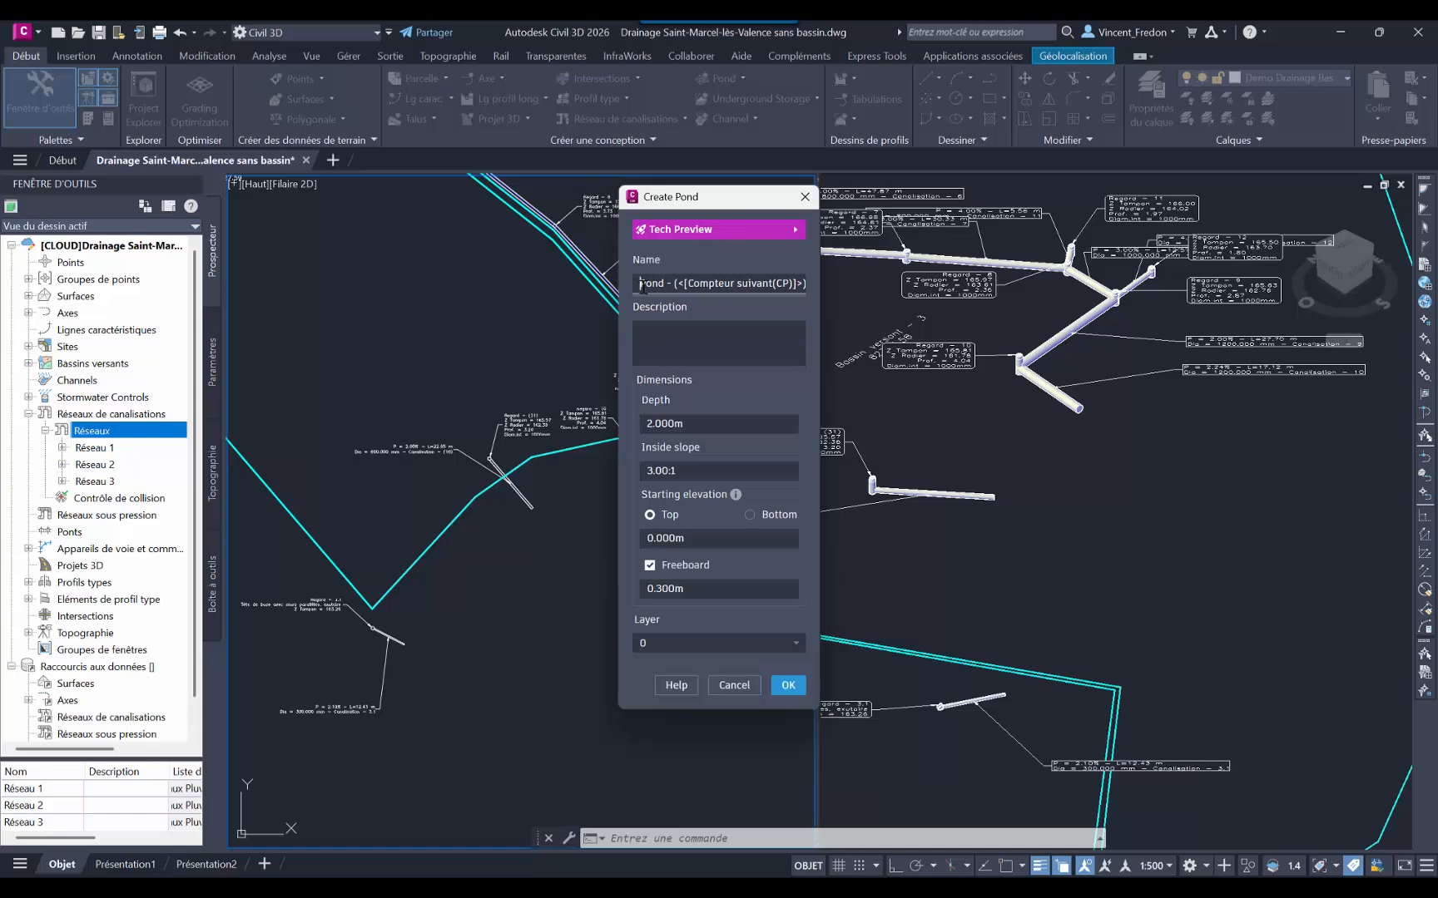
drag(642, 286, 816, 287)
text(Ba)
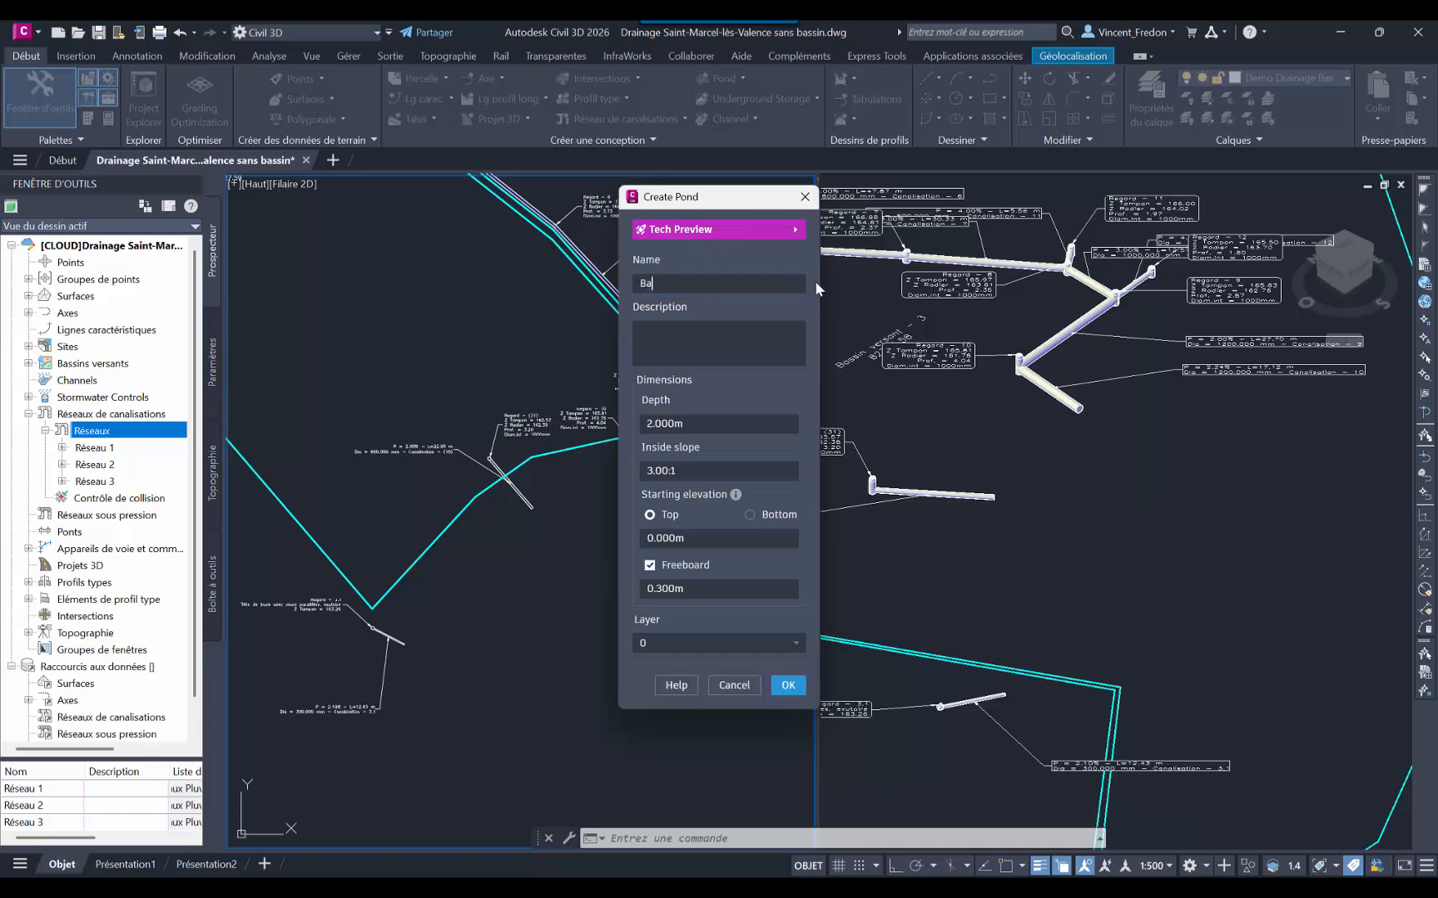
text(ssin1)
key(Left)
drag(684, 538, 654, 535)
text(1)
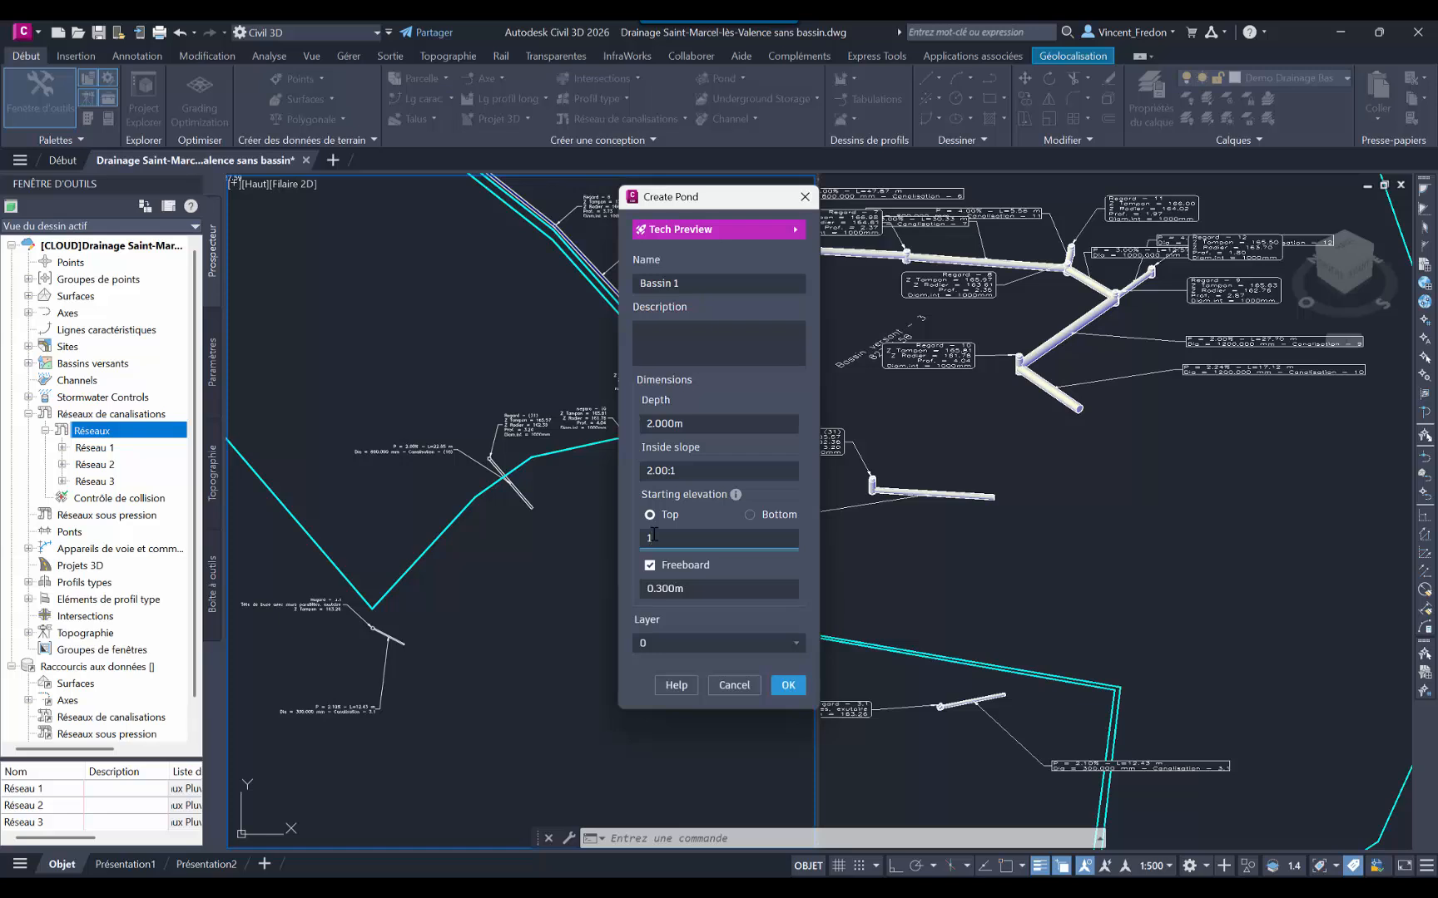
key(Tab)
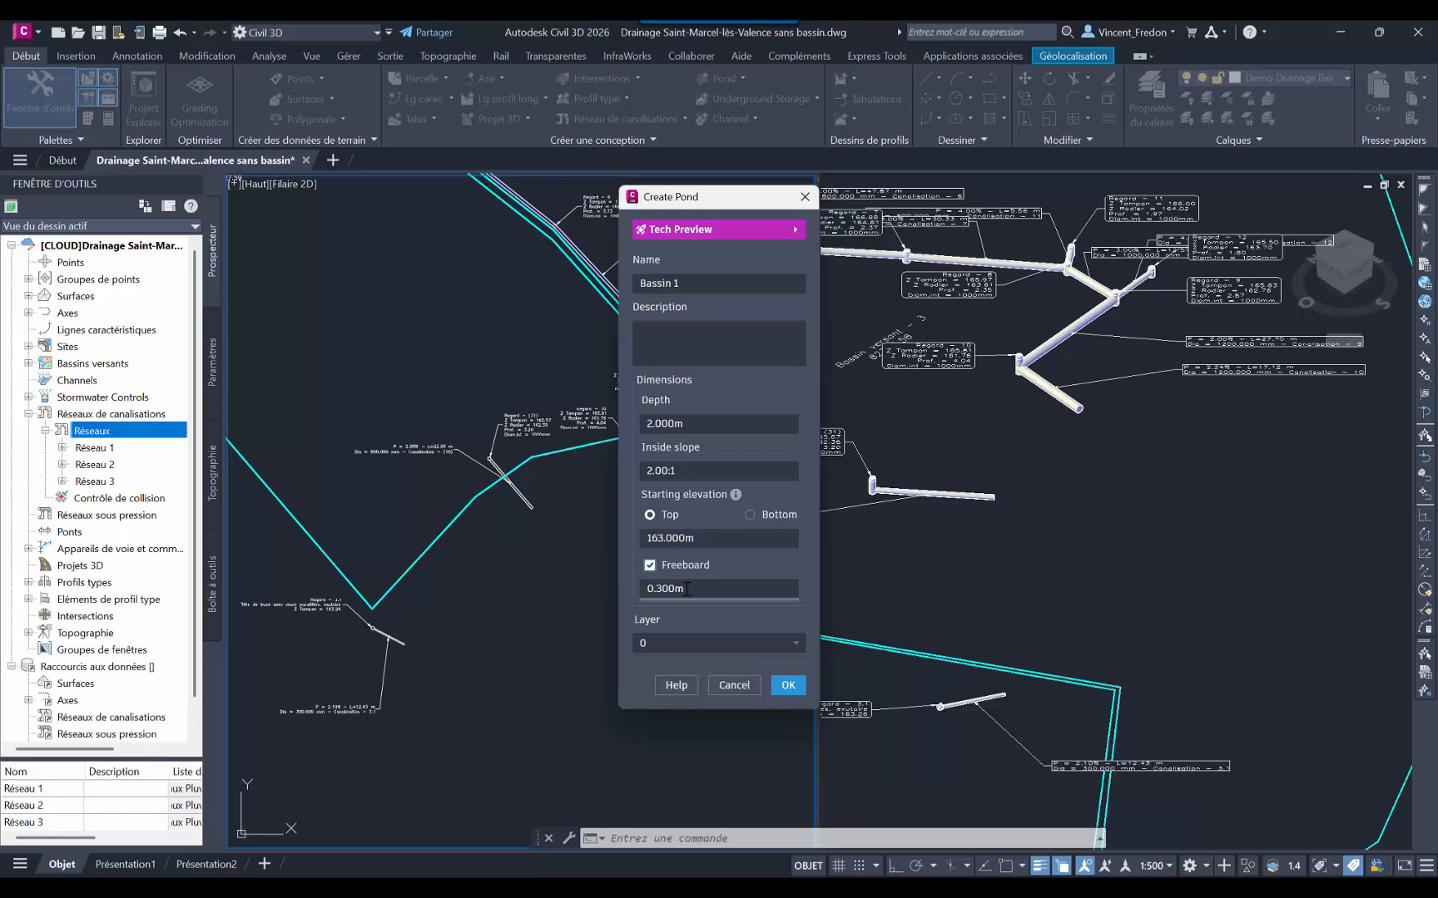
Step: Put the new pond on layer Demo Drainage Bassin and accept the pond settings
click(788, 643)
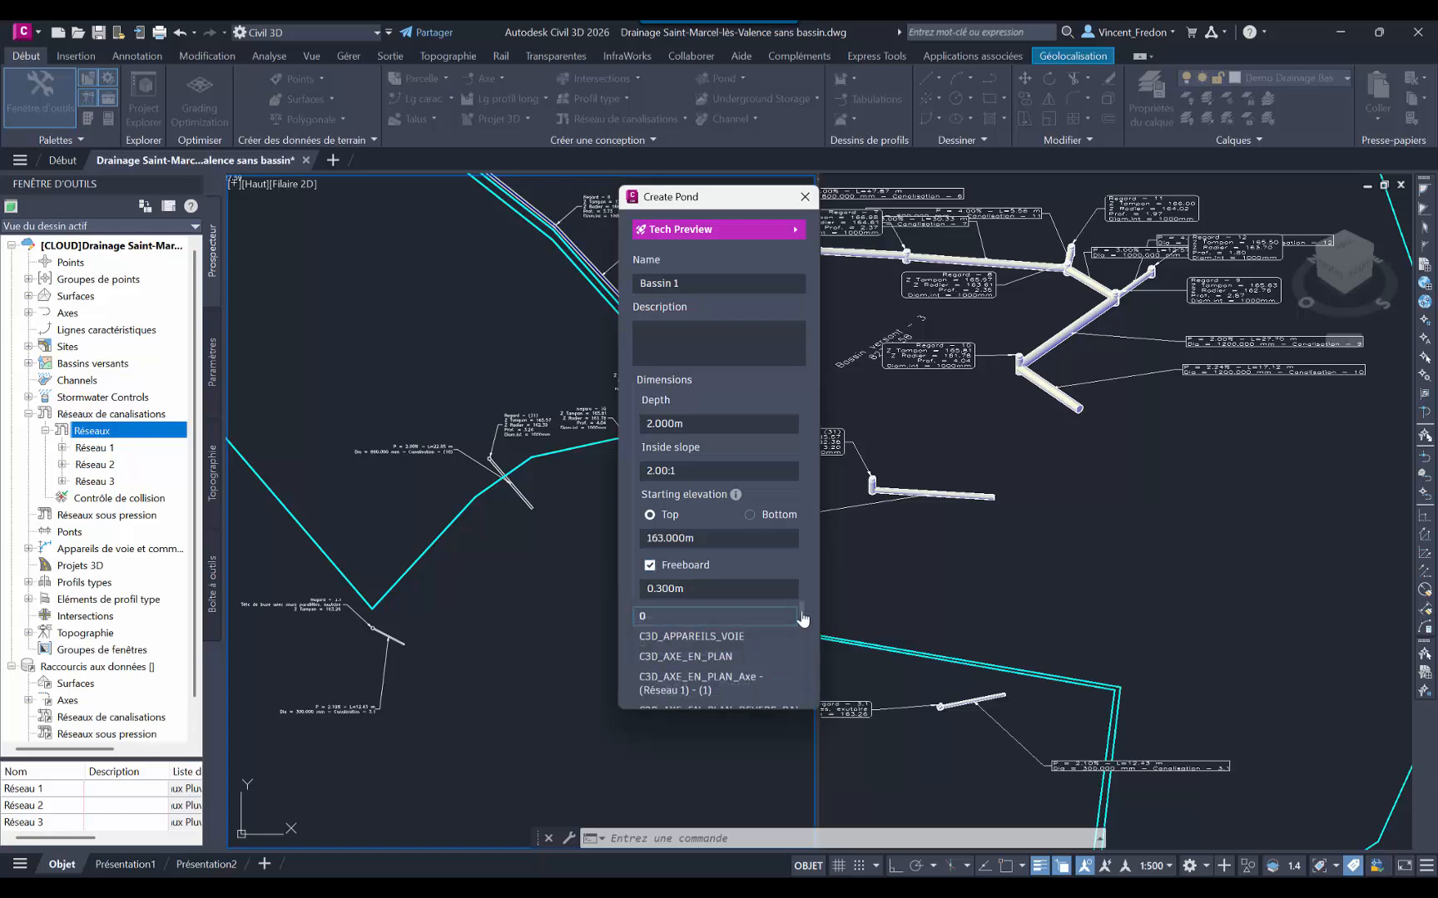
drag(802, 618, 800, 703)
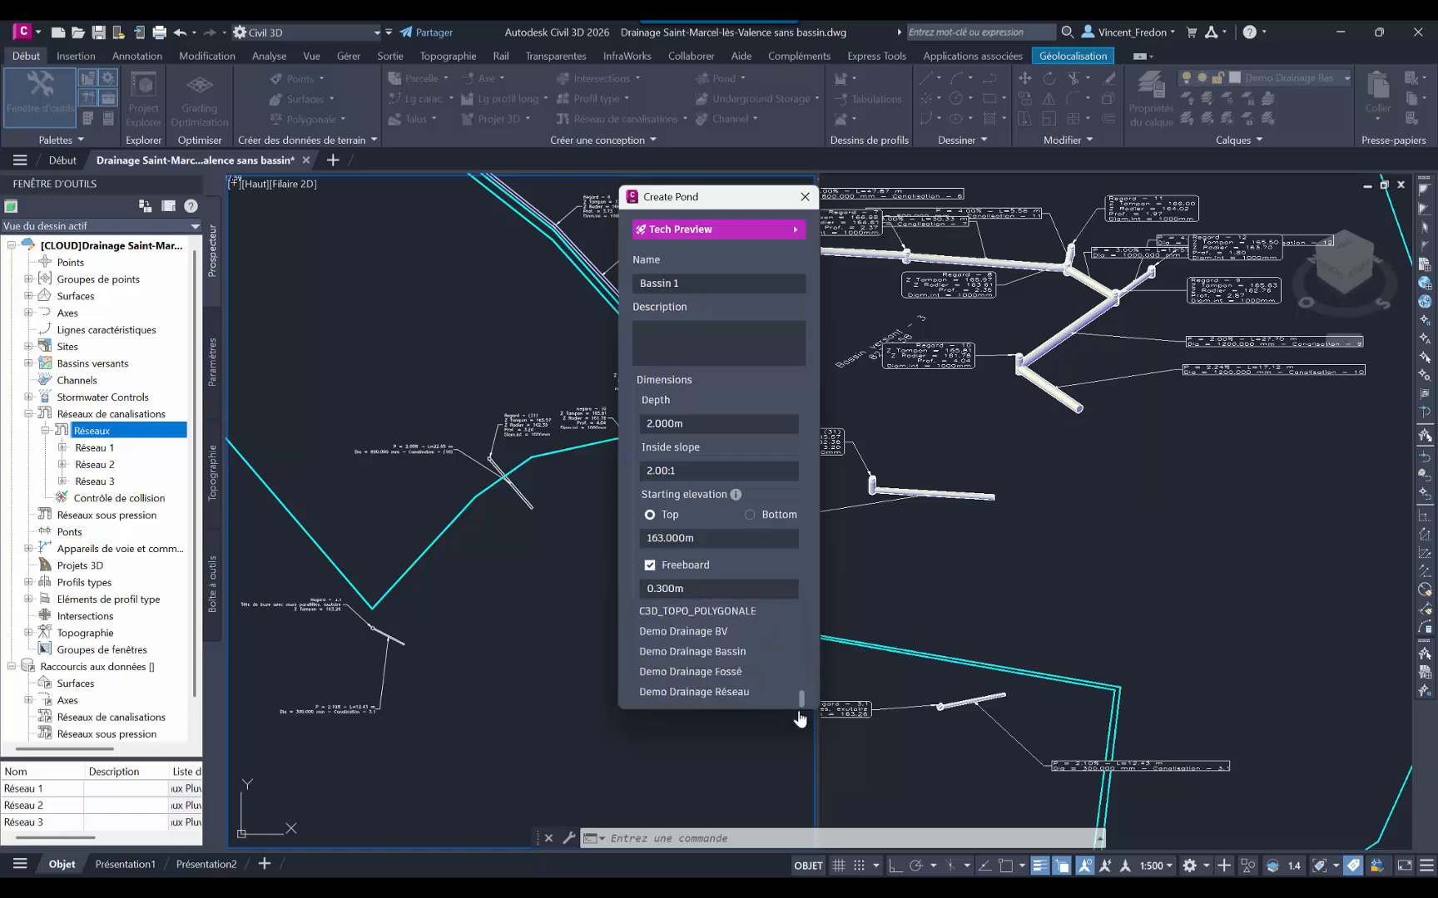
click(692, 653)
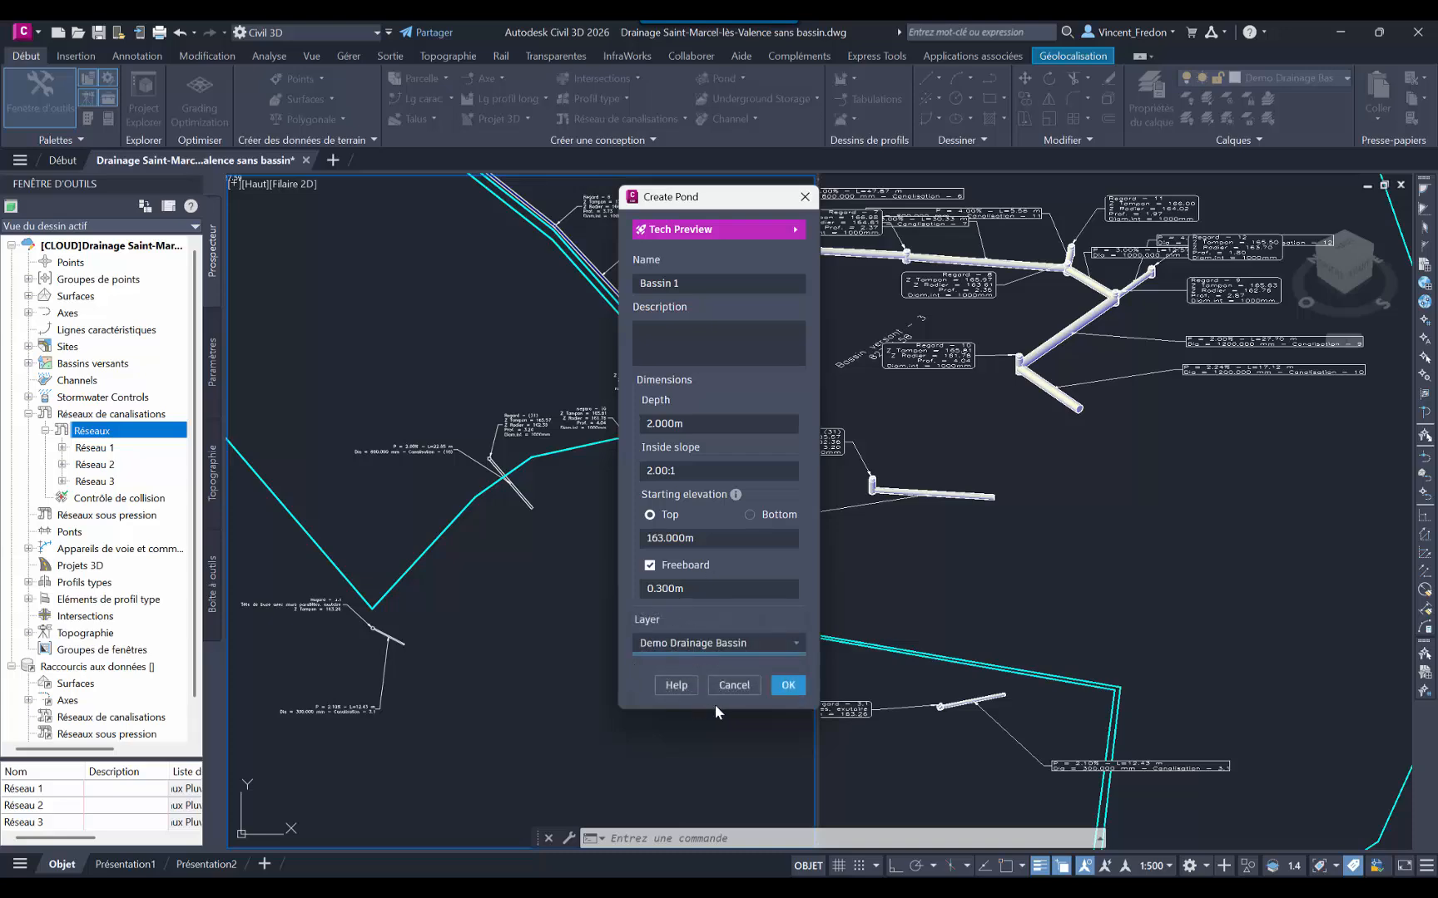
click(788, 685)
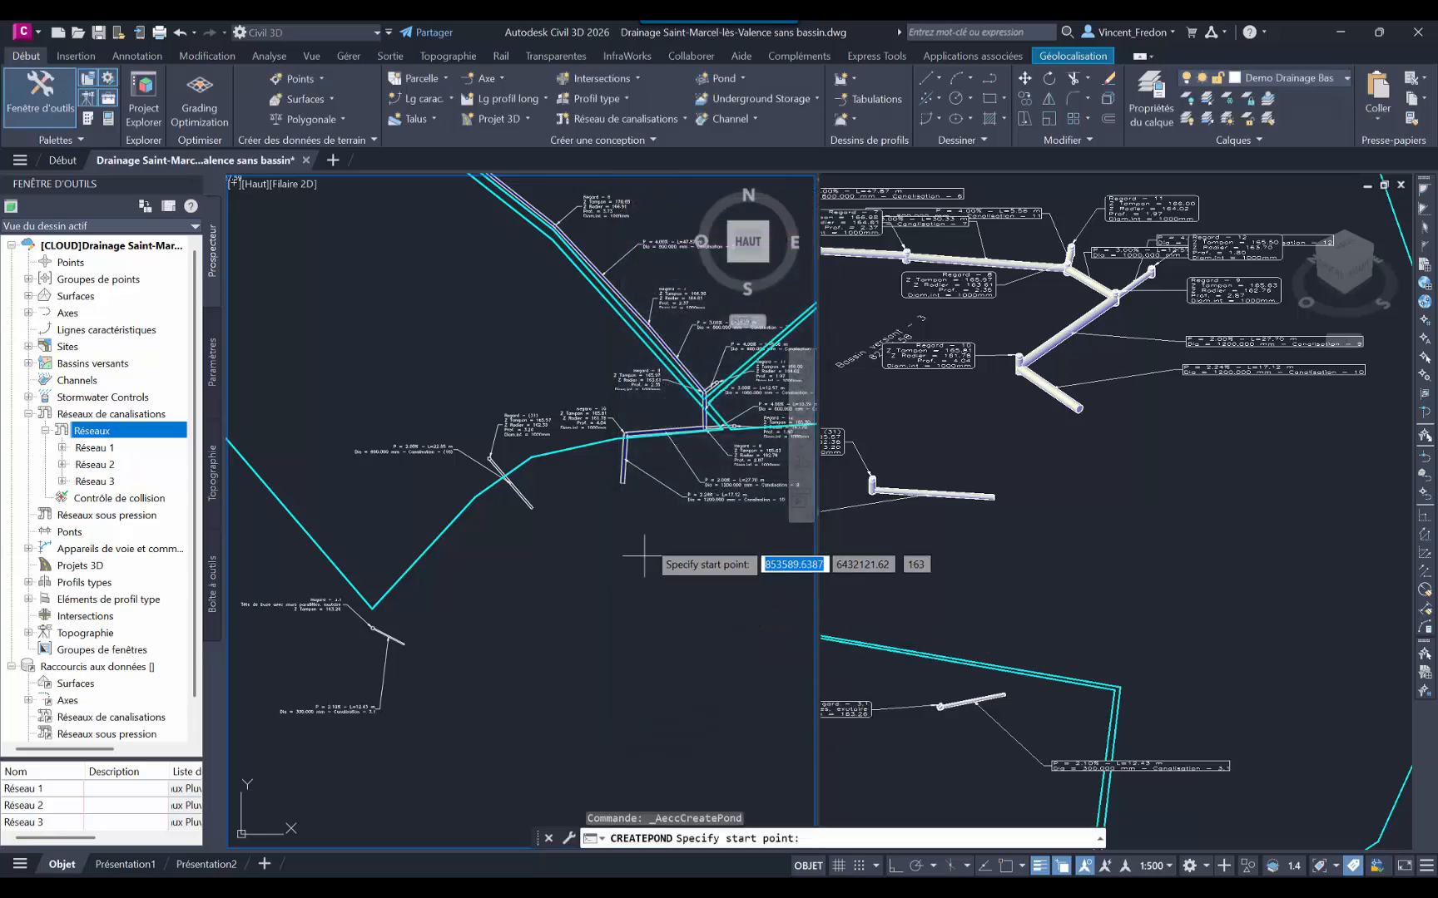
Step: Draw a closed five-point pond outline south of the catchment boundary, running between the free pipe ends of the three networks
click(686, 551)
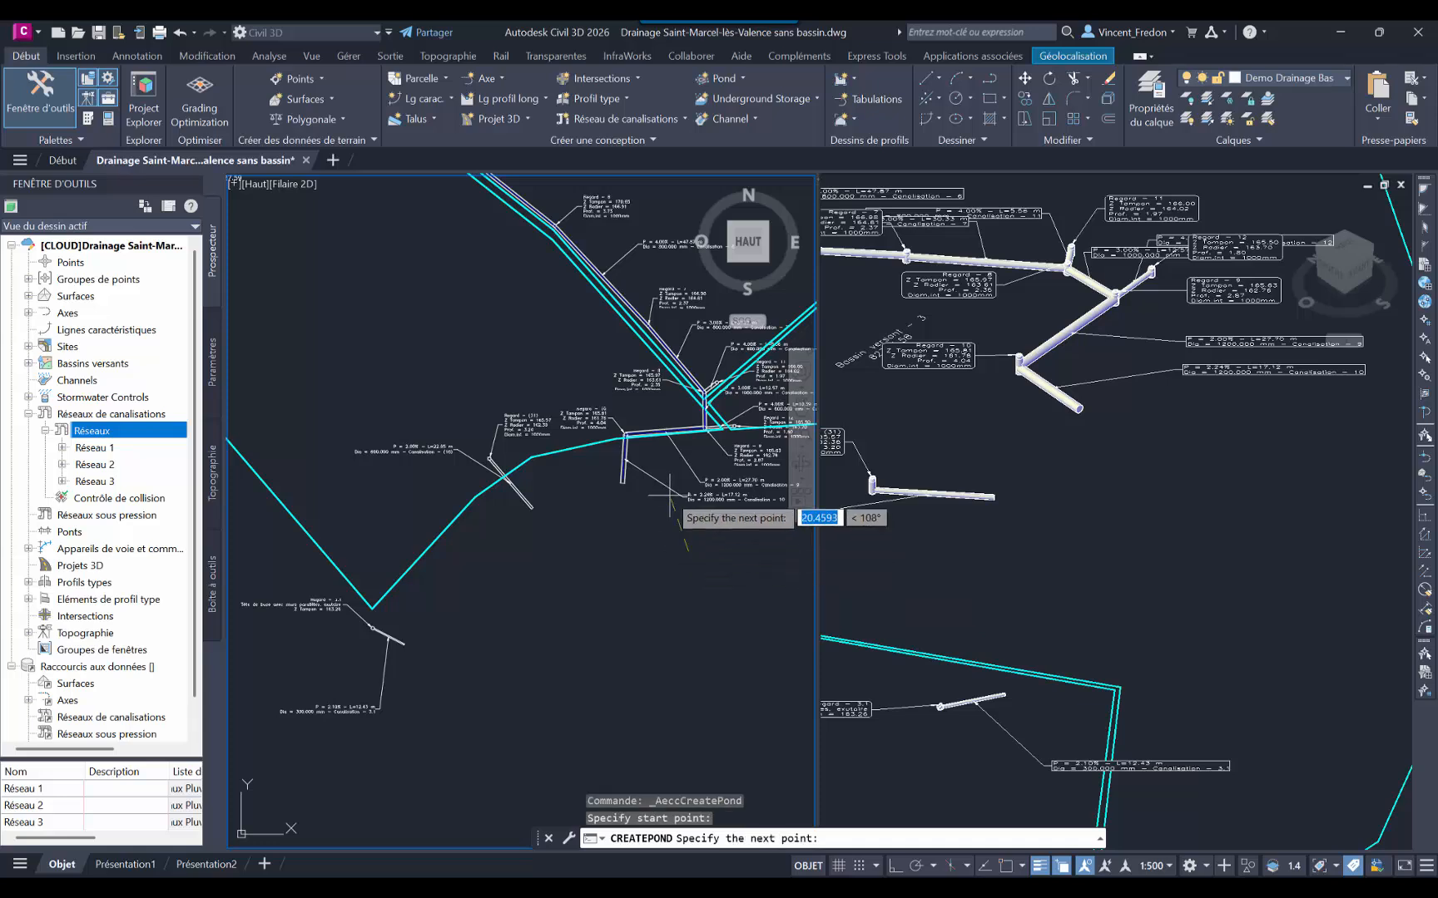
click(649, 483)
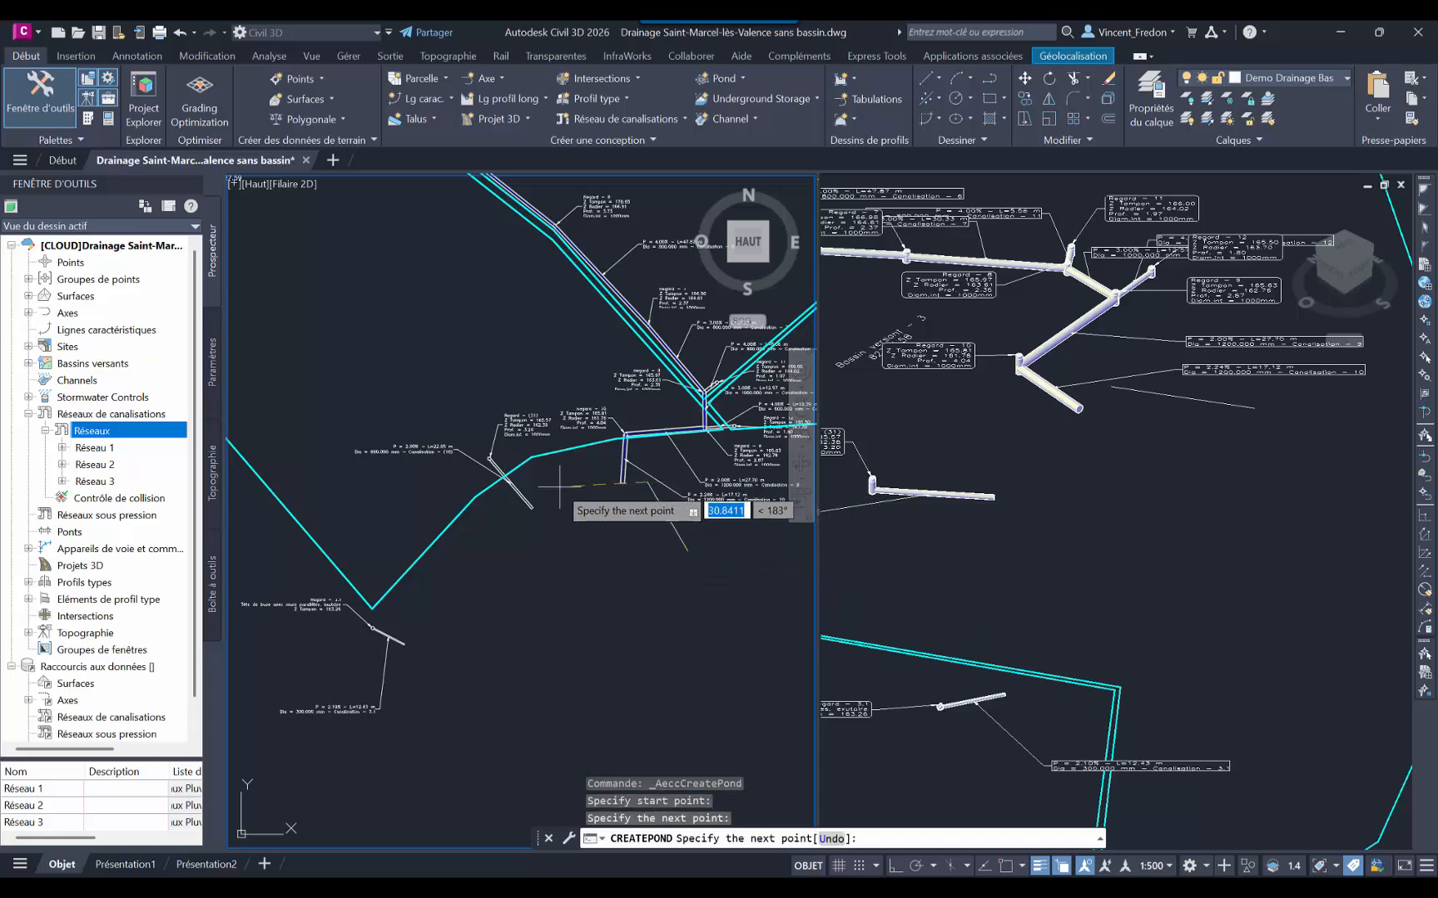
click(514, 510)
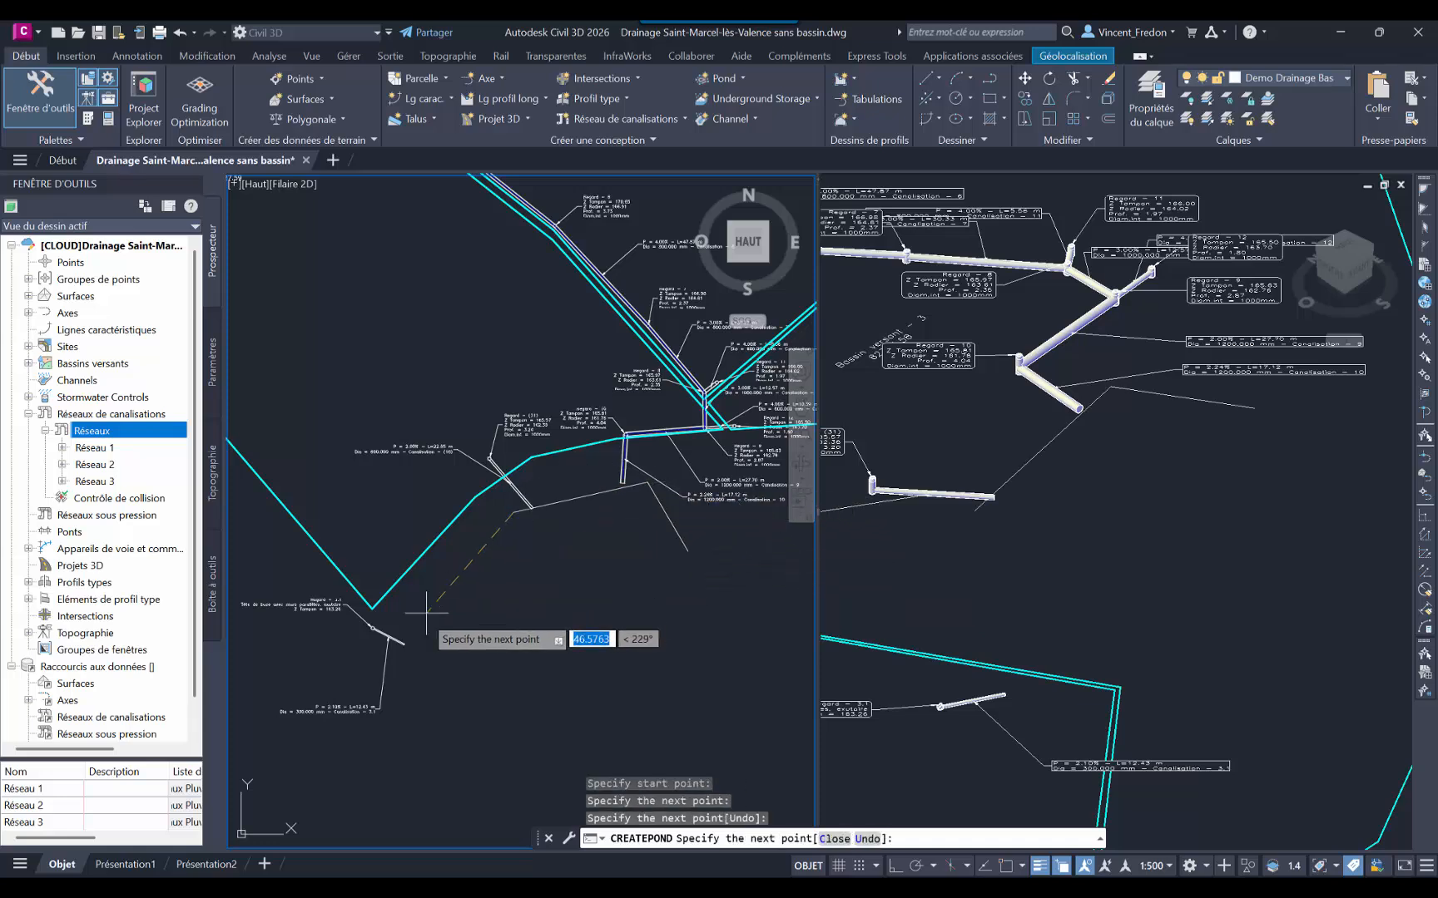
click(394, 646)
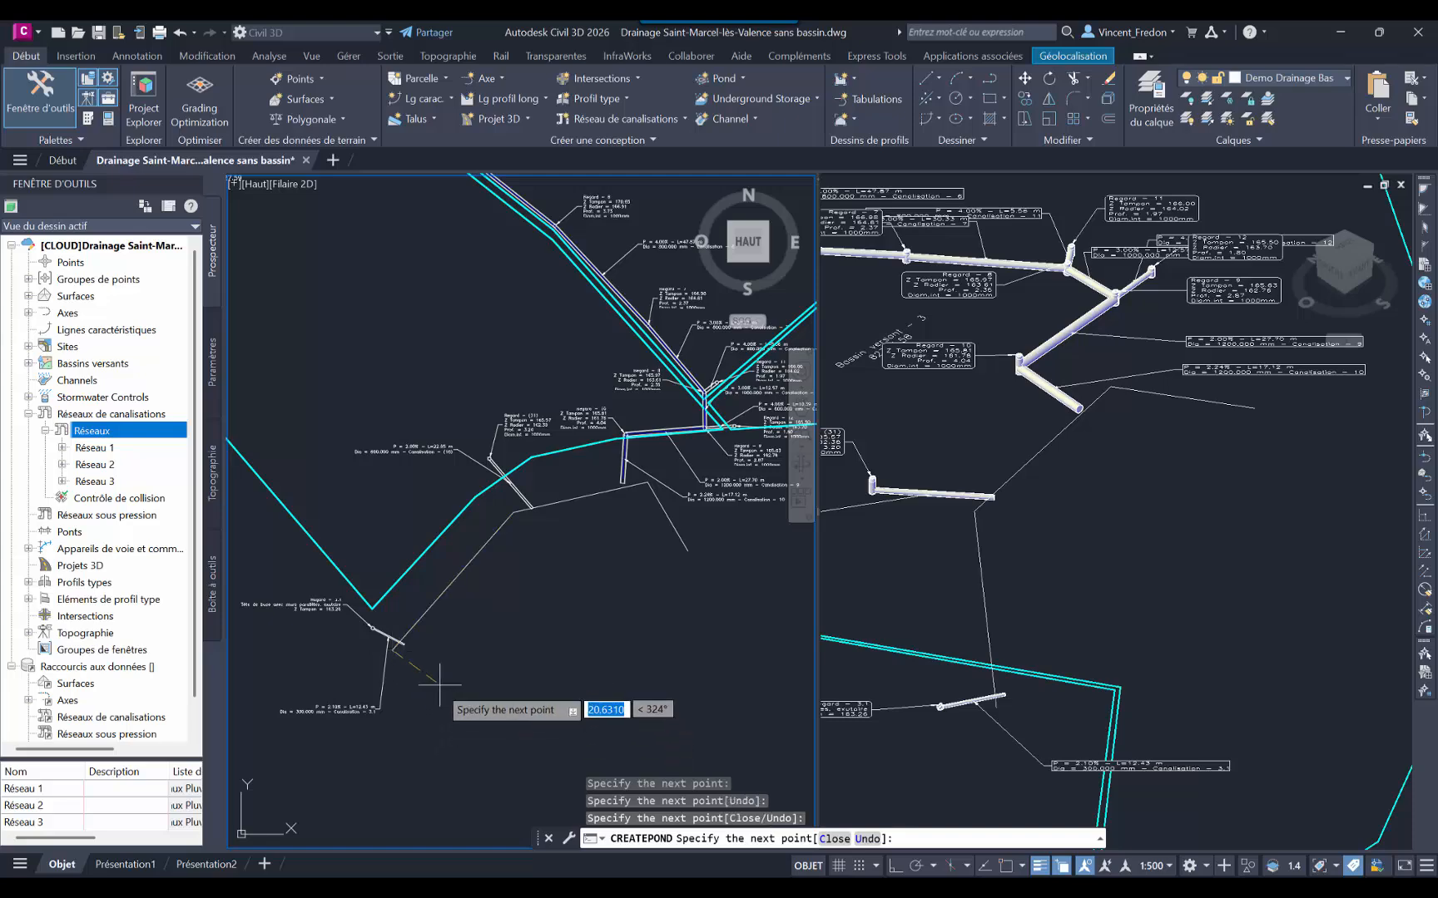
click(445, 701)
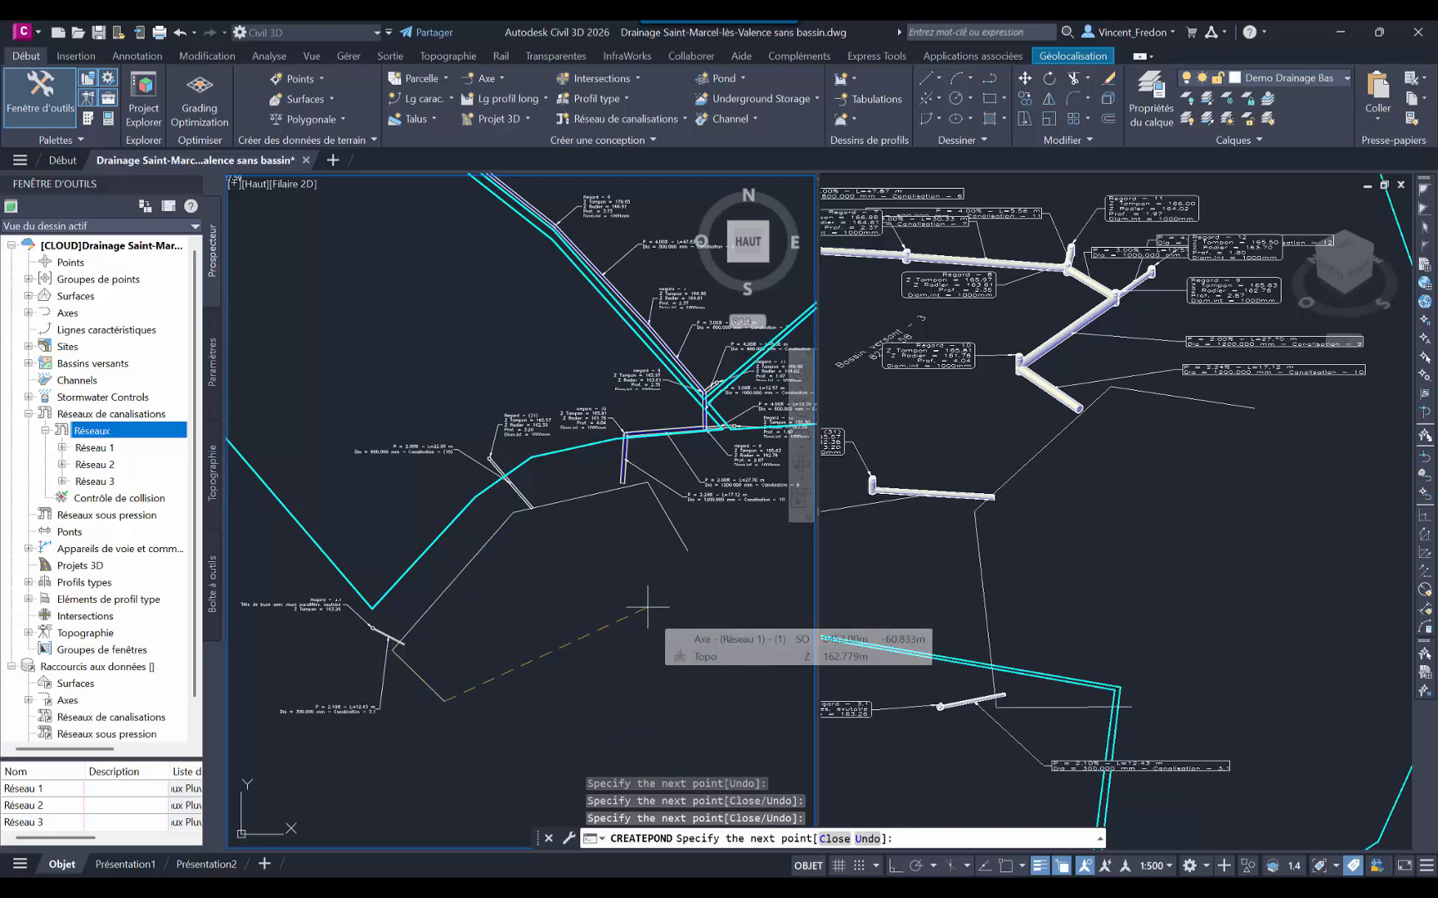
text(c)
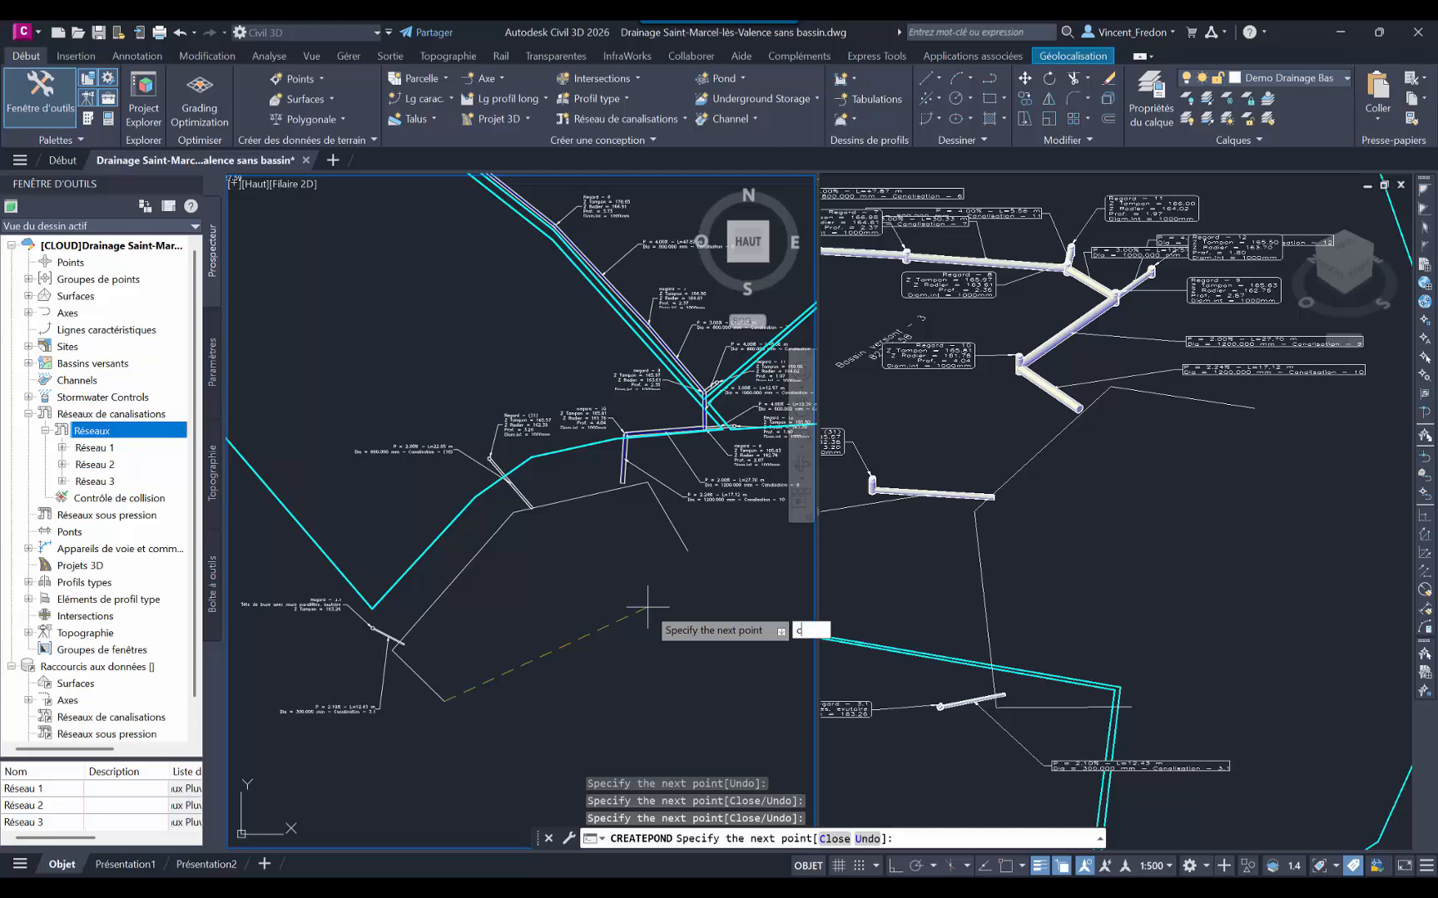
key(Return)
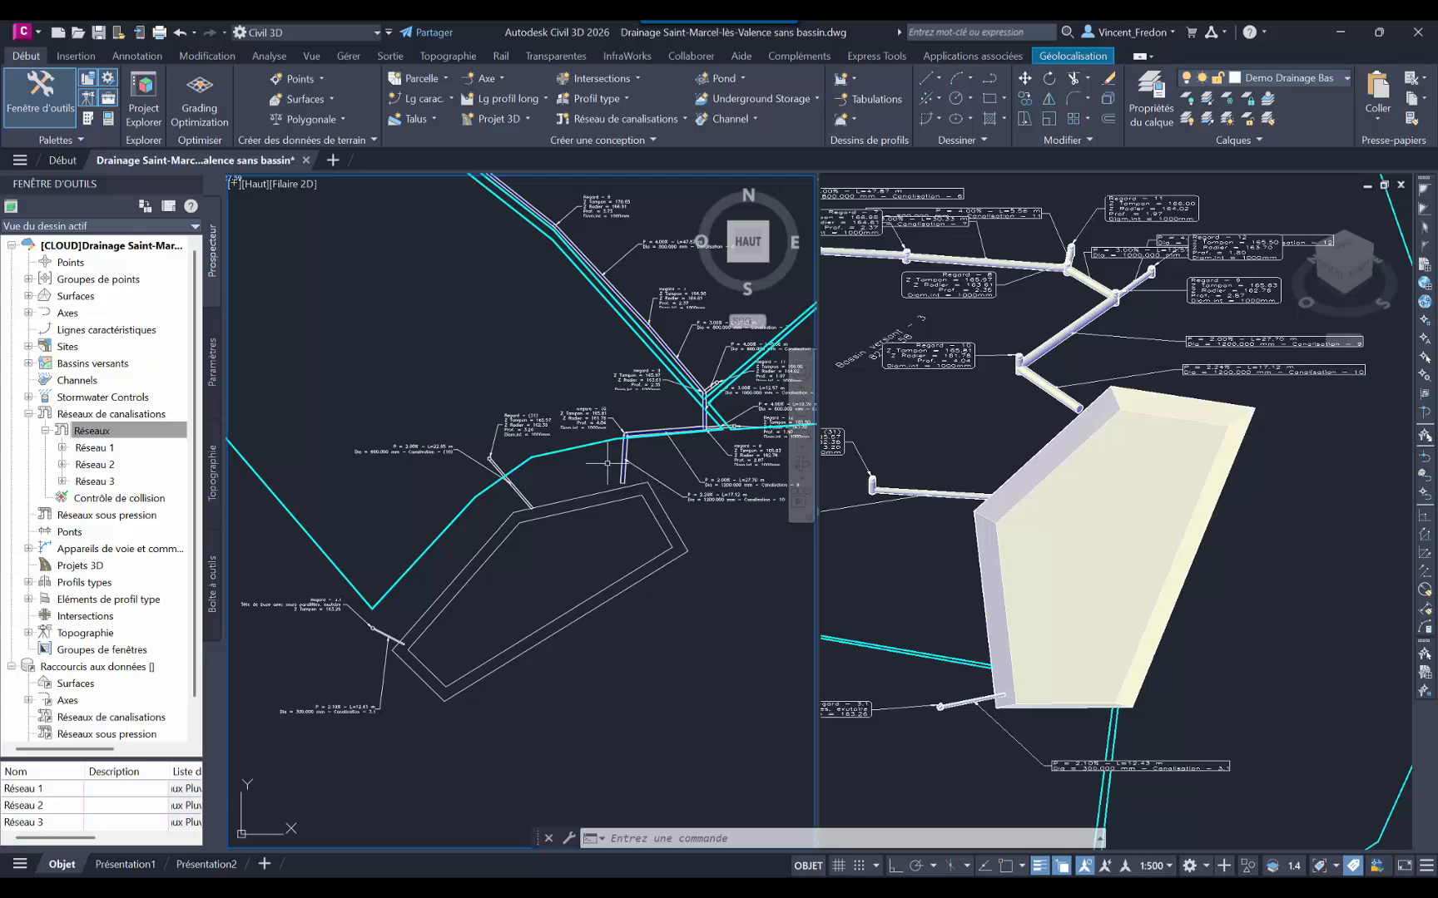
Step: Stretch the downstream end of the 1200 mm pipe leaving Regard - 10 into the pond, making the pipe about 21 m long
mouse_move(607, 462)
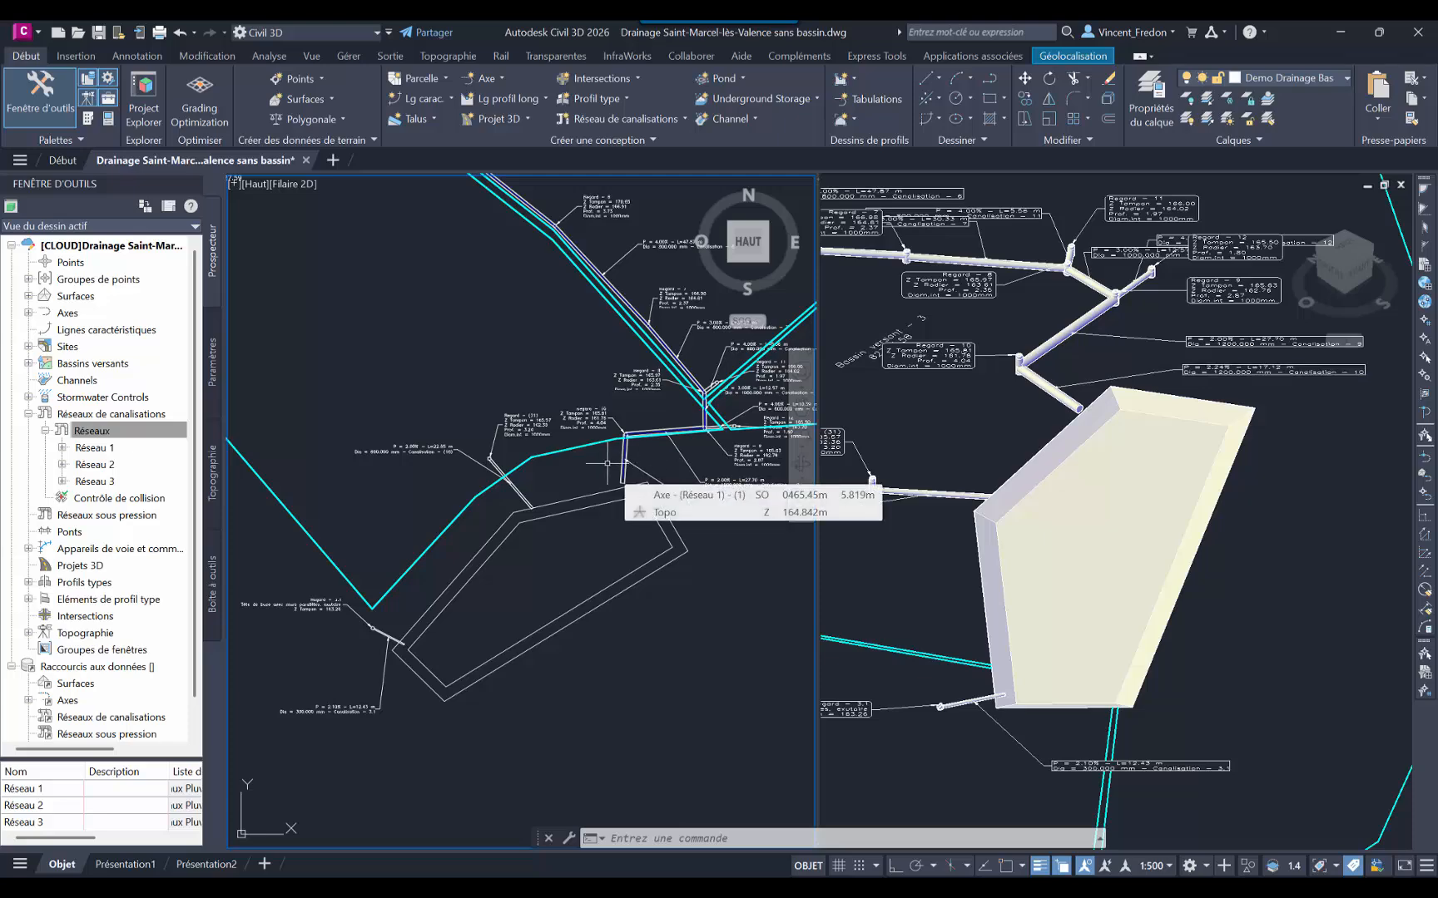
scroll(658, 460, up, 3)
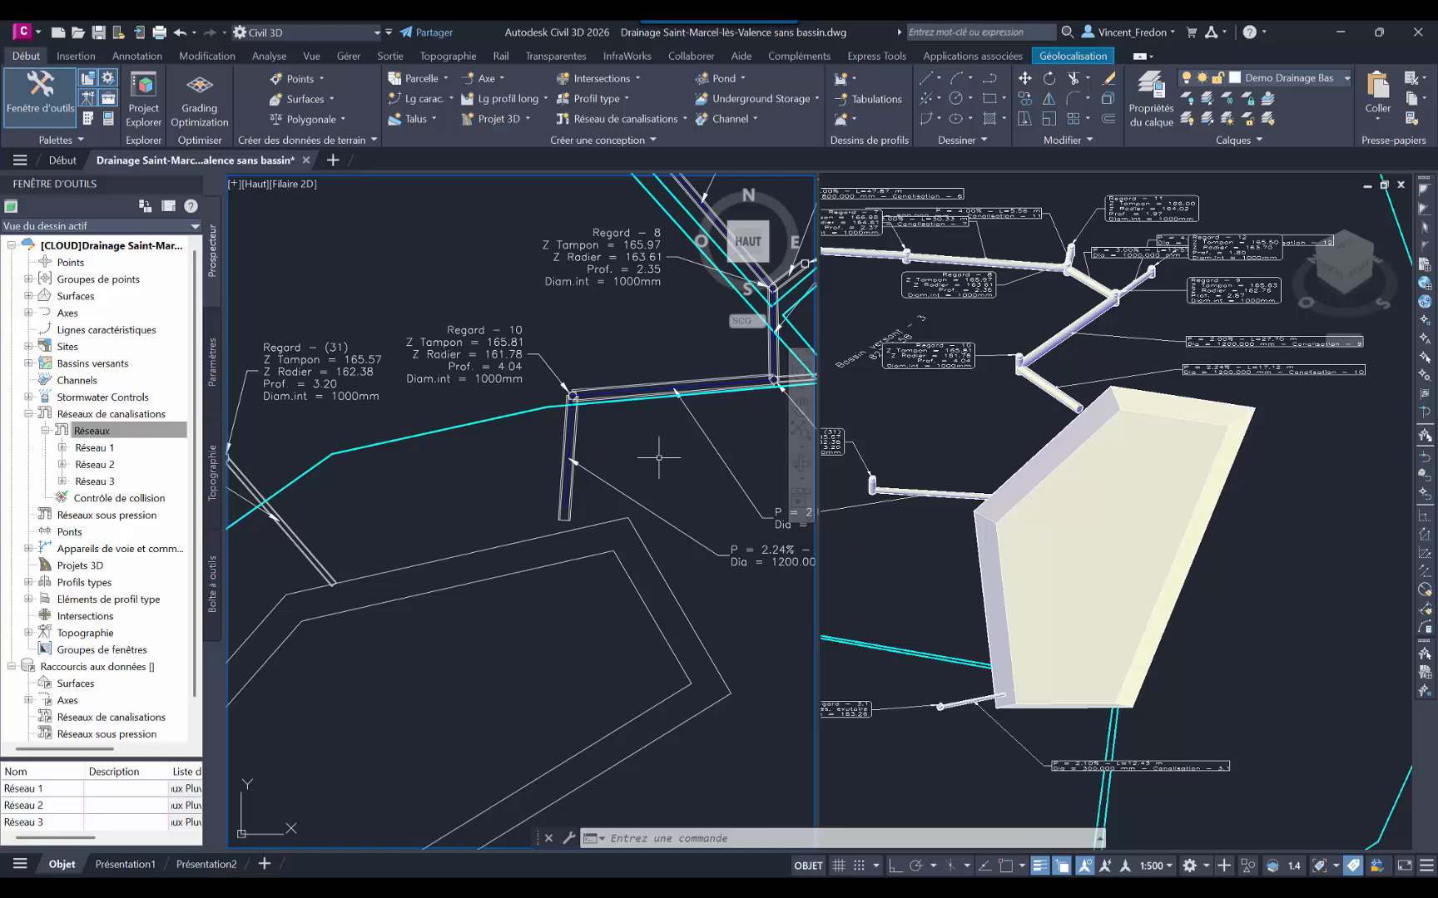
click(571, 501)
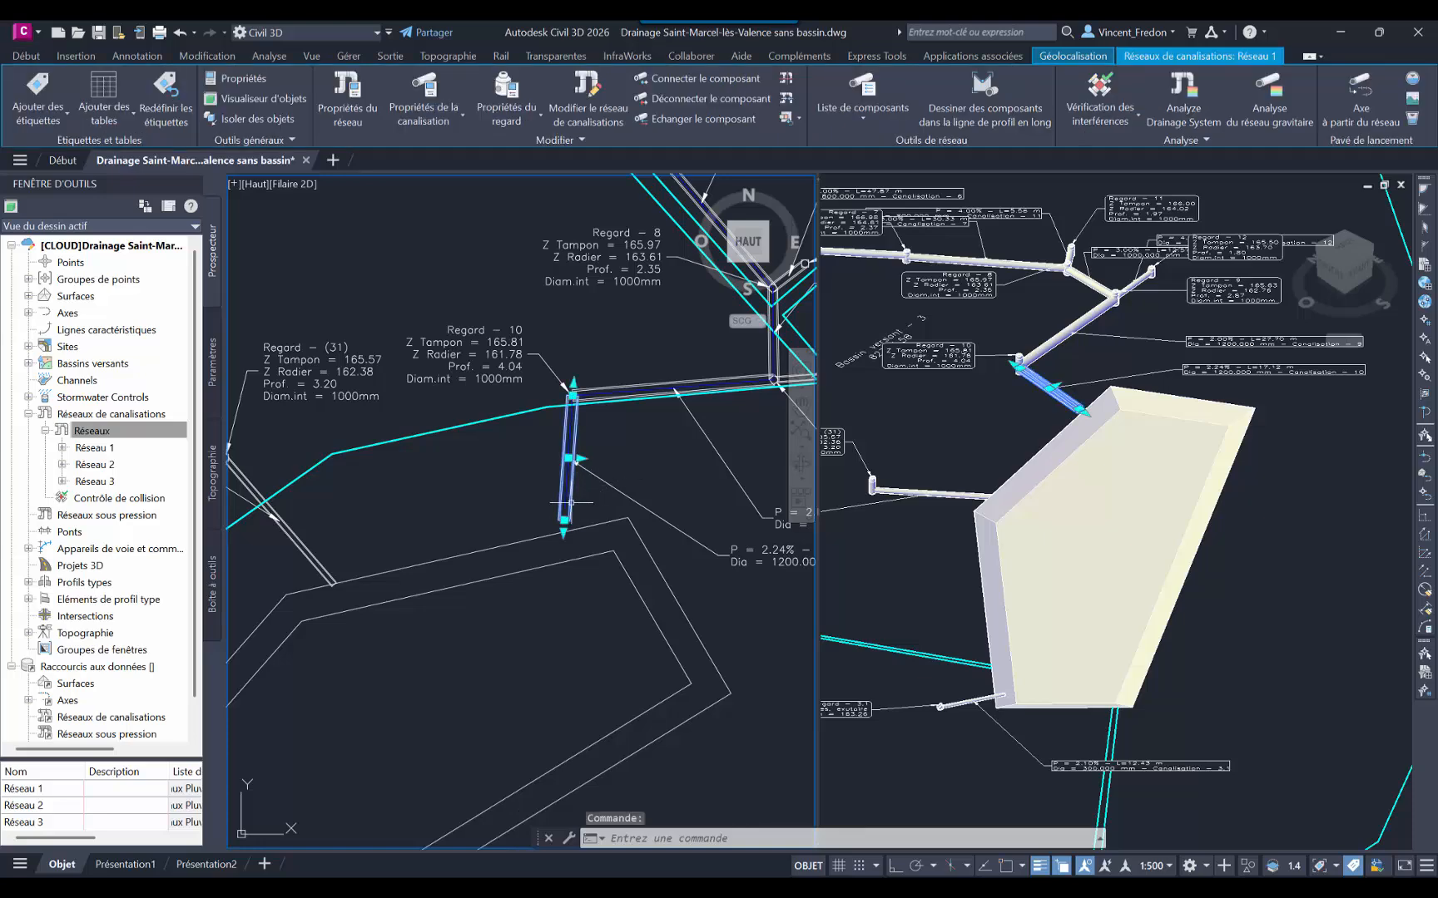
scroll(583, 499, up, 4)
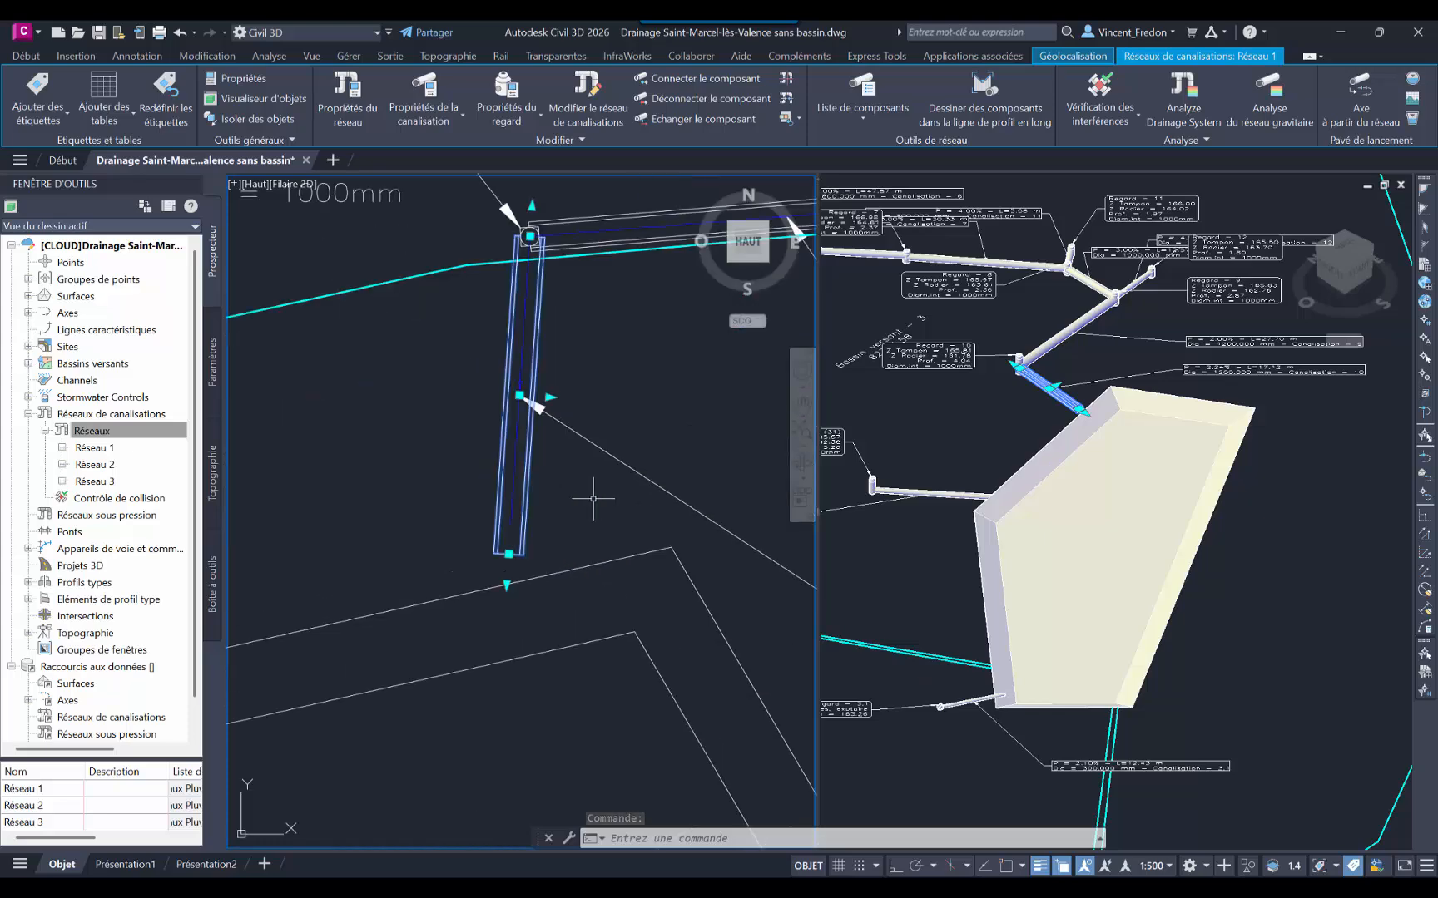
click(507, 553)
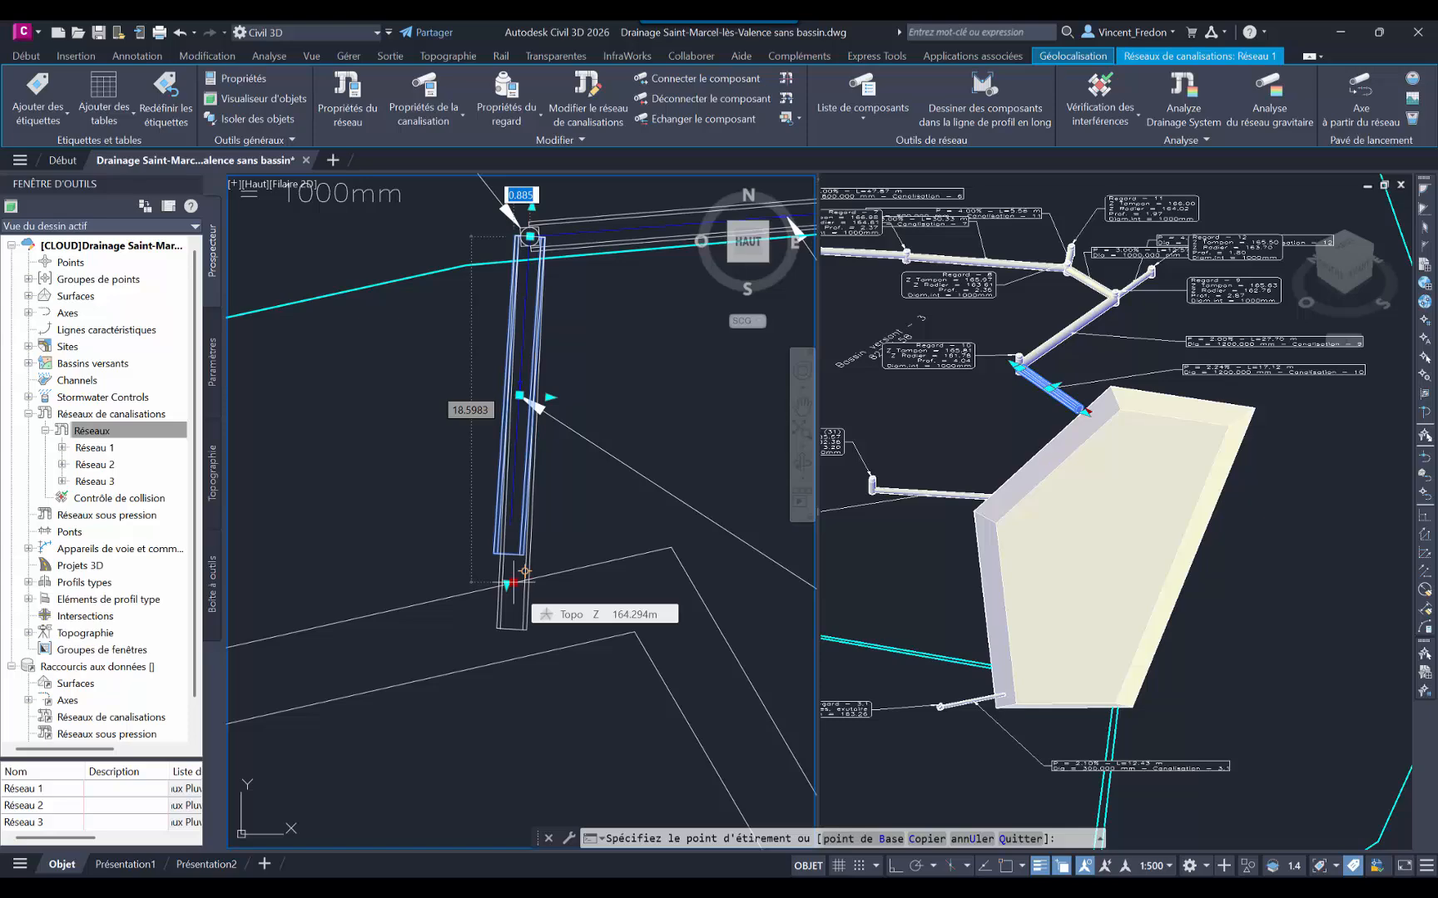
click(524, 571)
scroll(562, 693, down, 3)
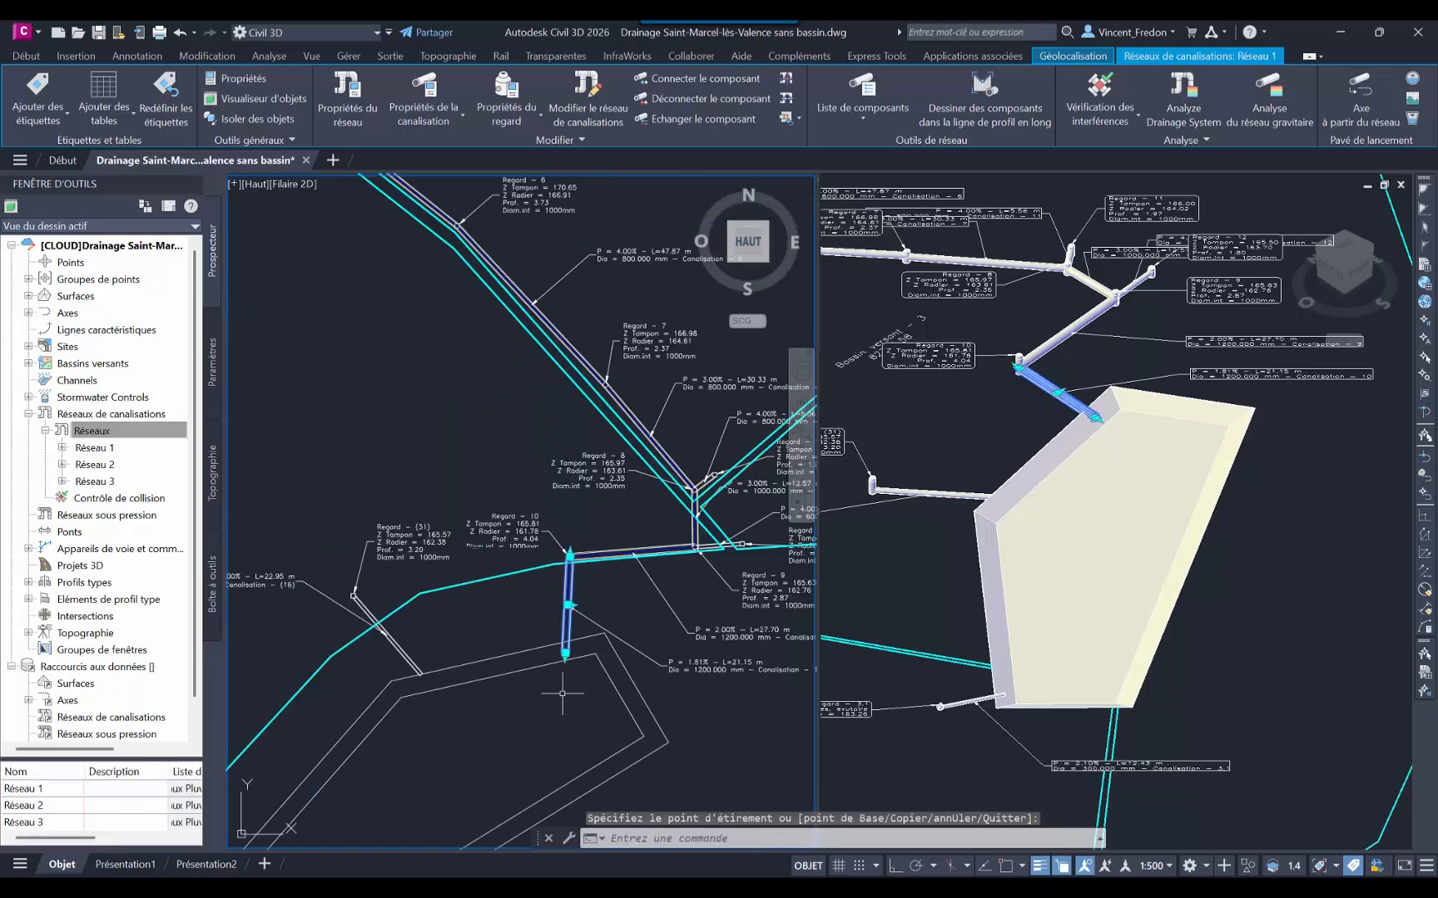
Step: Stretch the downstream end of the 600 mm pipe leaving Regard - (31) across the pond's outer edge
middle_drag(546, 739, 629, 616)
scroll(541, 514, up, 2)
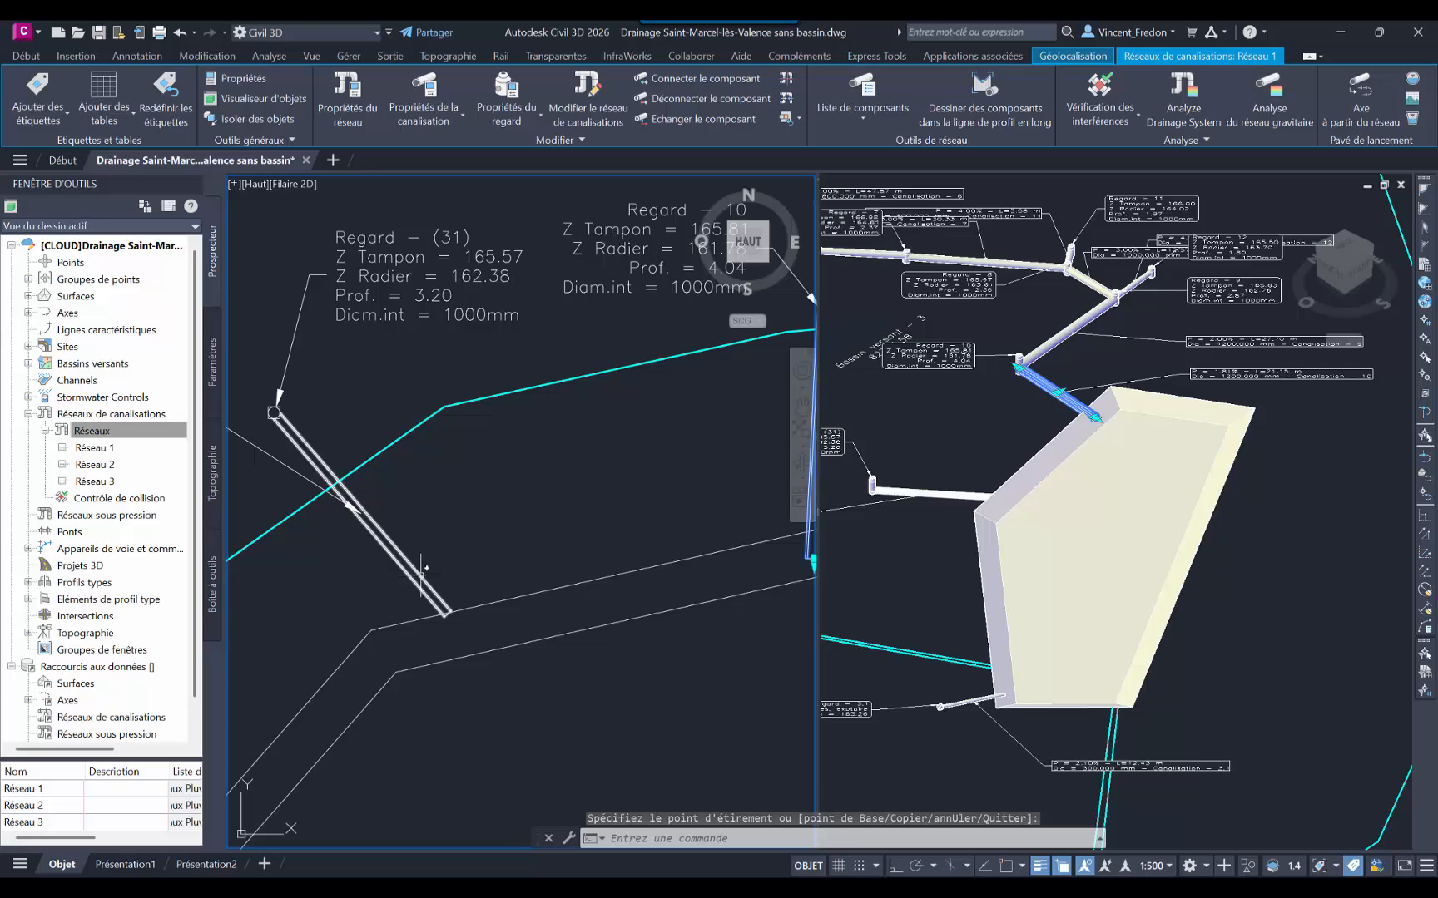
click(447, 614)
click(448, 614)
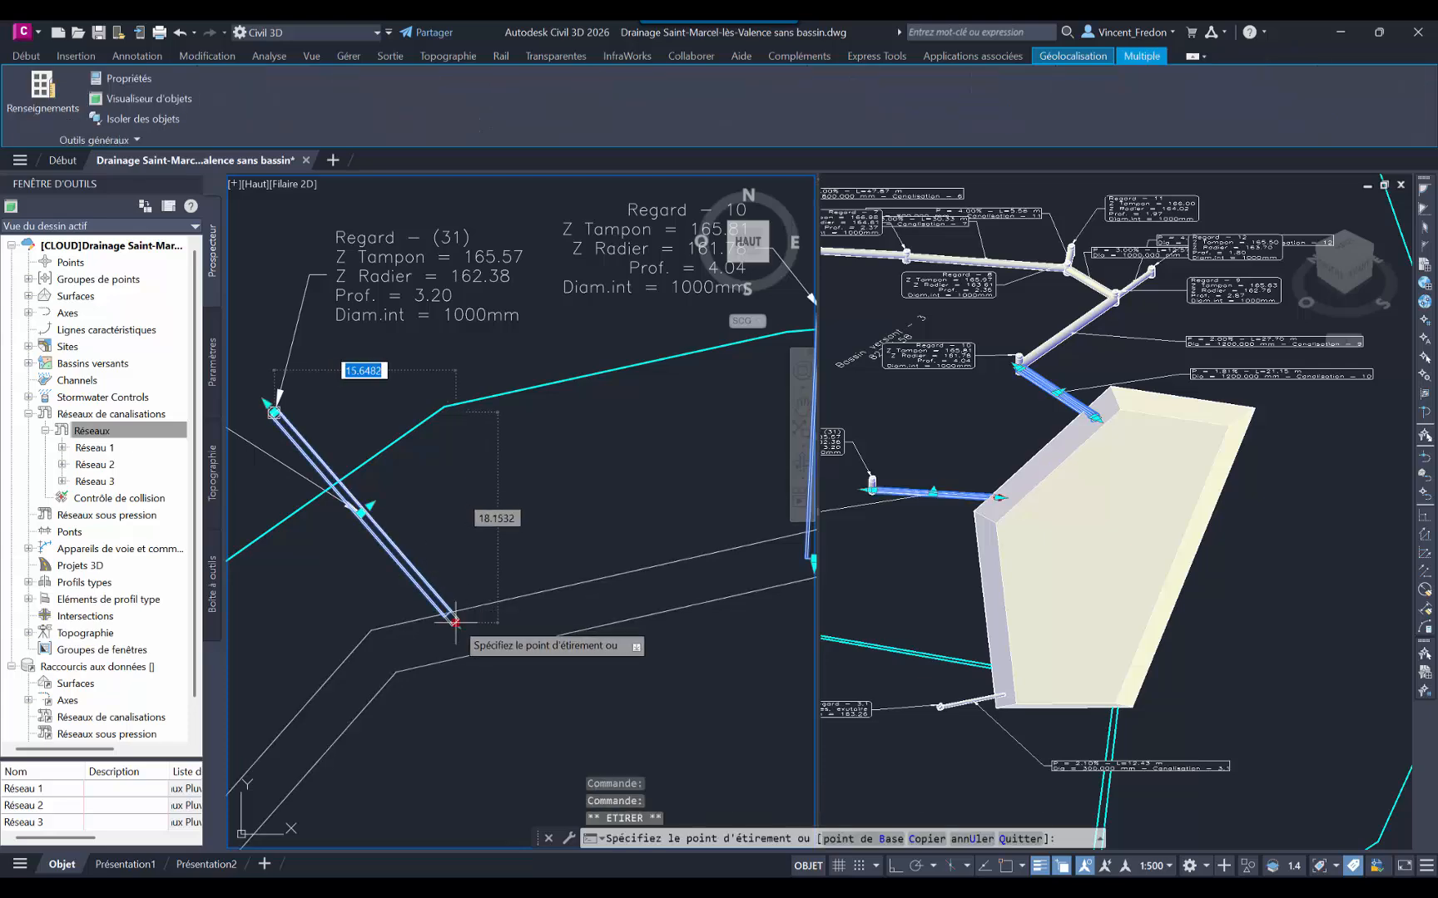
click(464, 612)
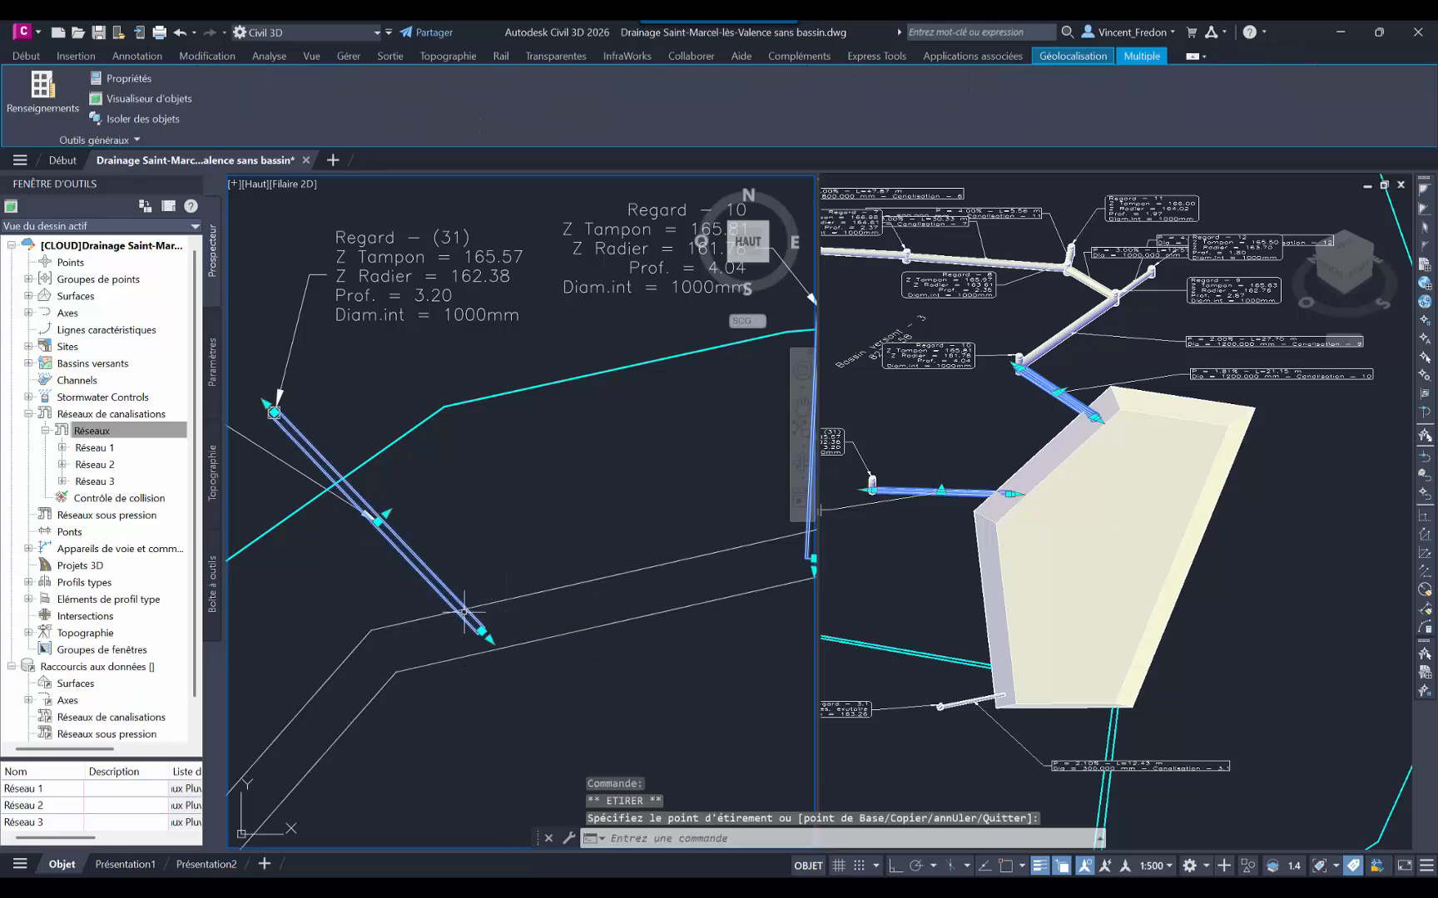
scroll(491, 549, down, 6)
scroll(491, 549, up, 4)
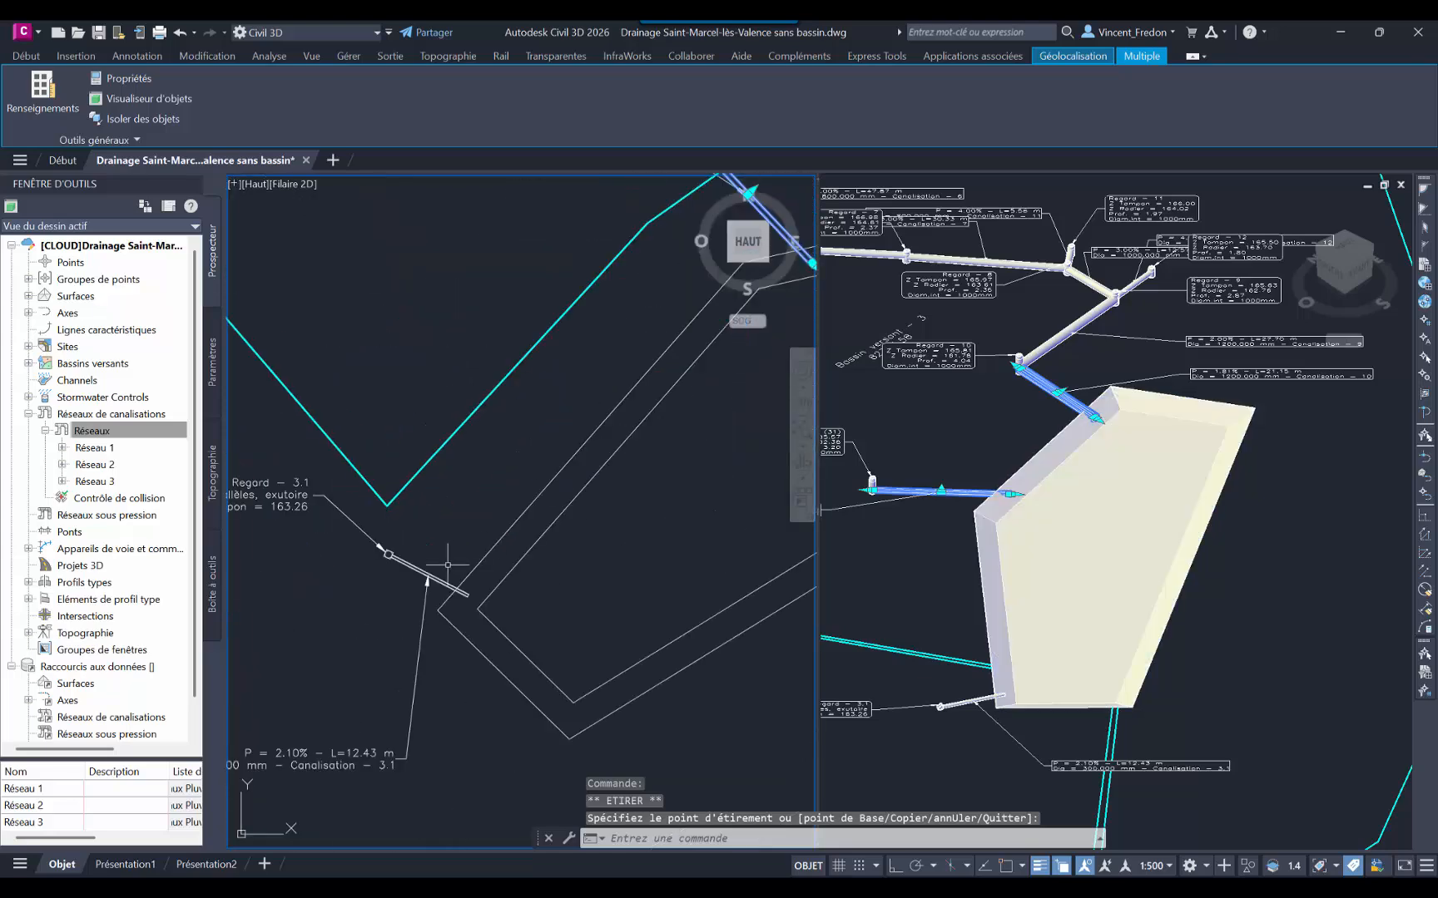
Step: Stretch the free end of the 300 mm pipe Canalisation - 3.1 onto the pond's outer edge, making the pipe about 11 m long
click(476, 576)
key(Escape)
key(Escape)
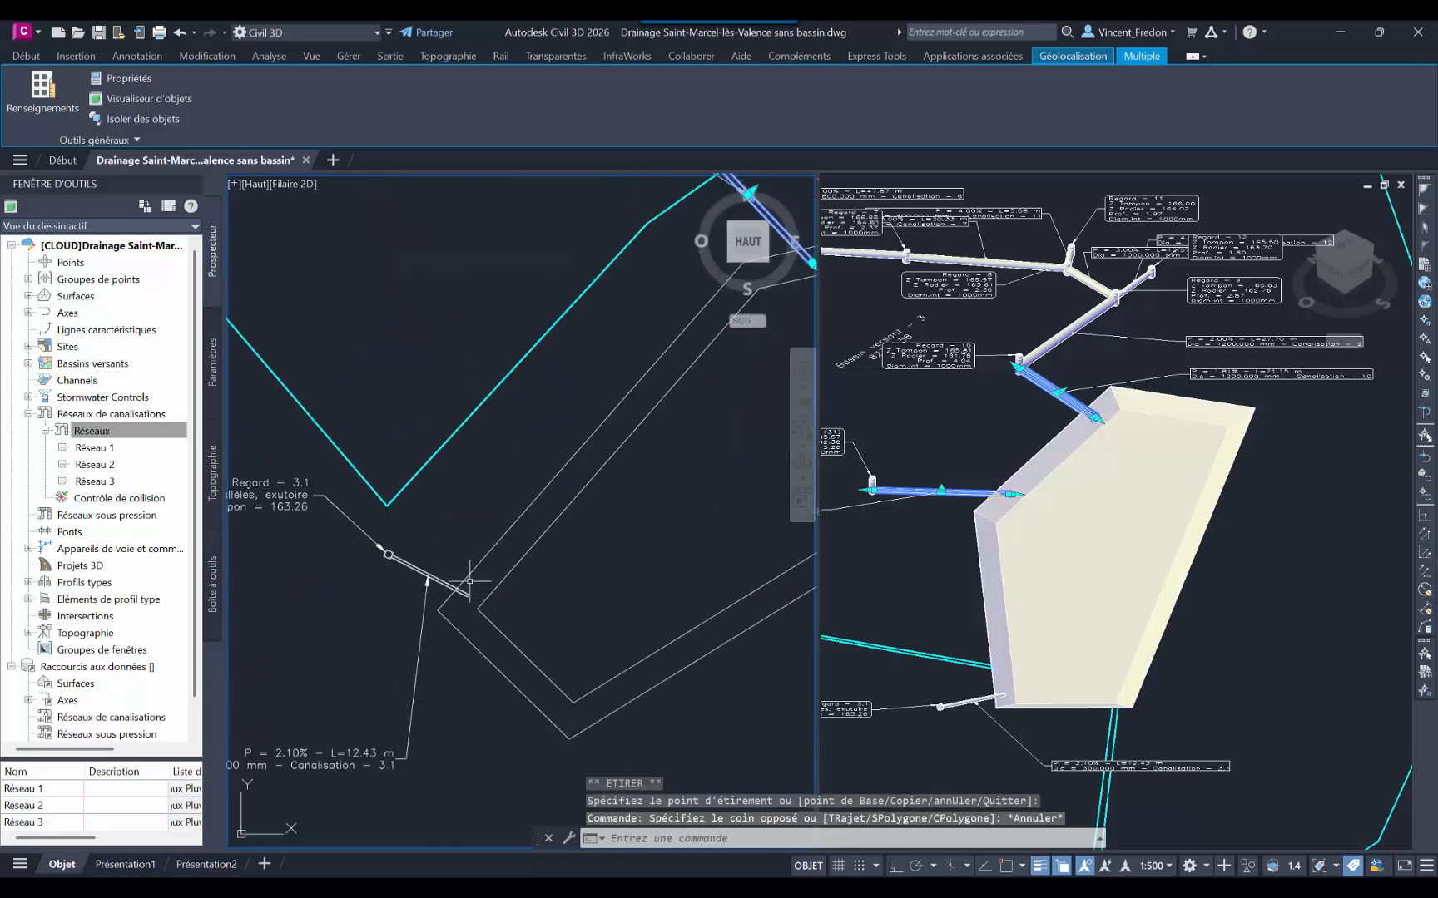
scroll(470, 581, up, 4)
click(453, 611)
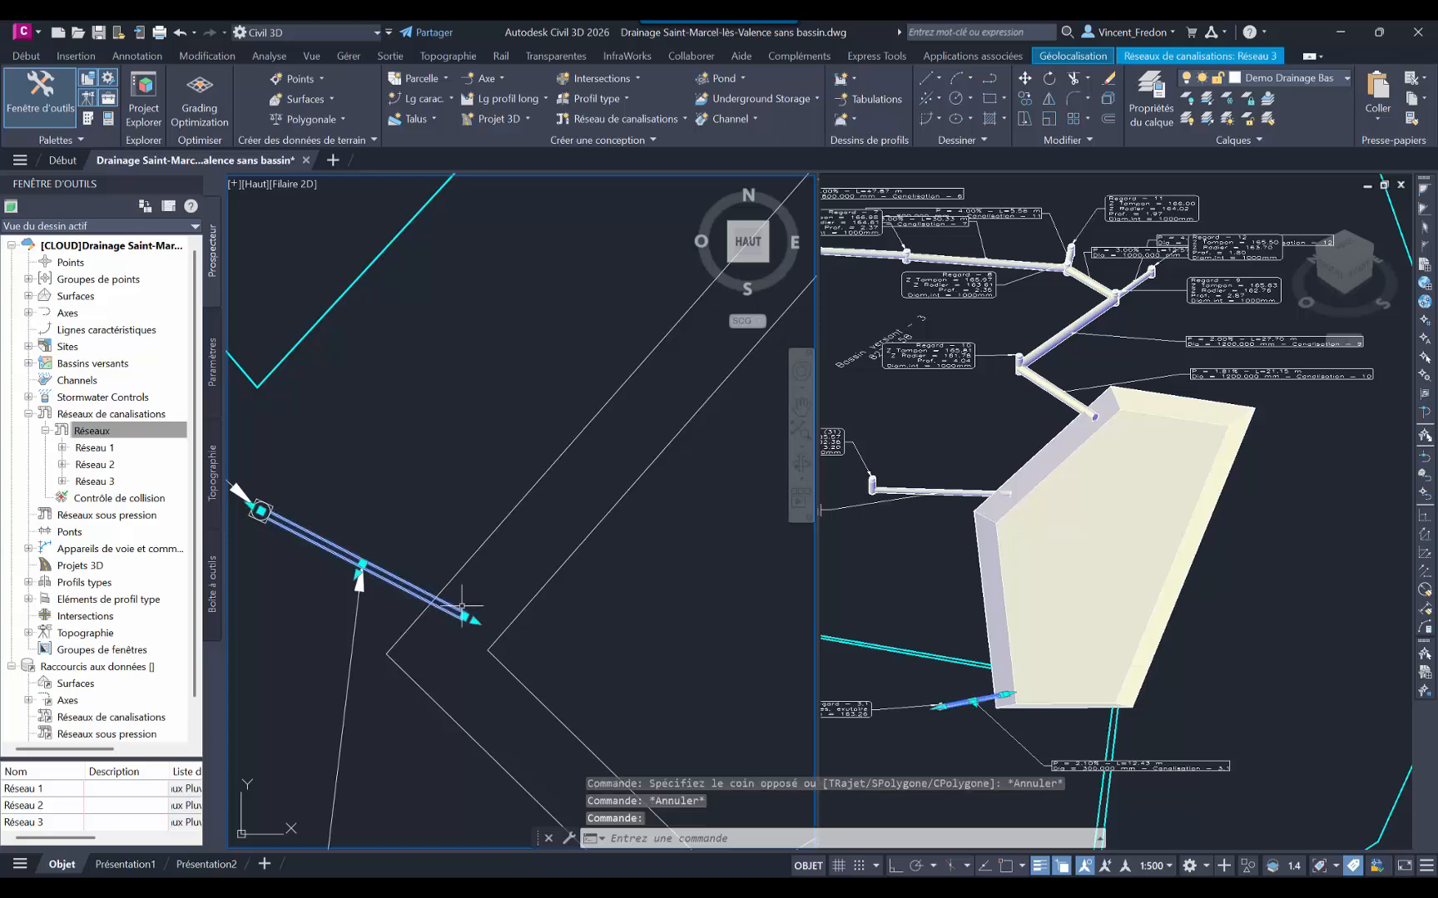
click(472, 616)
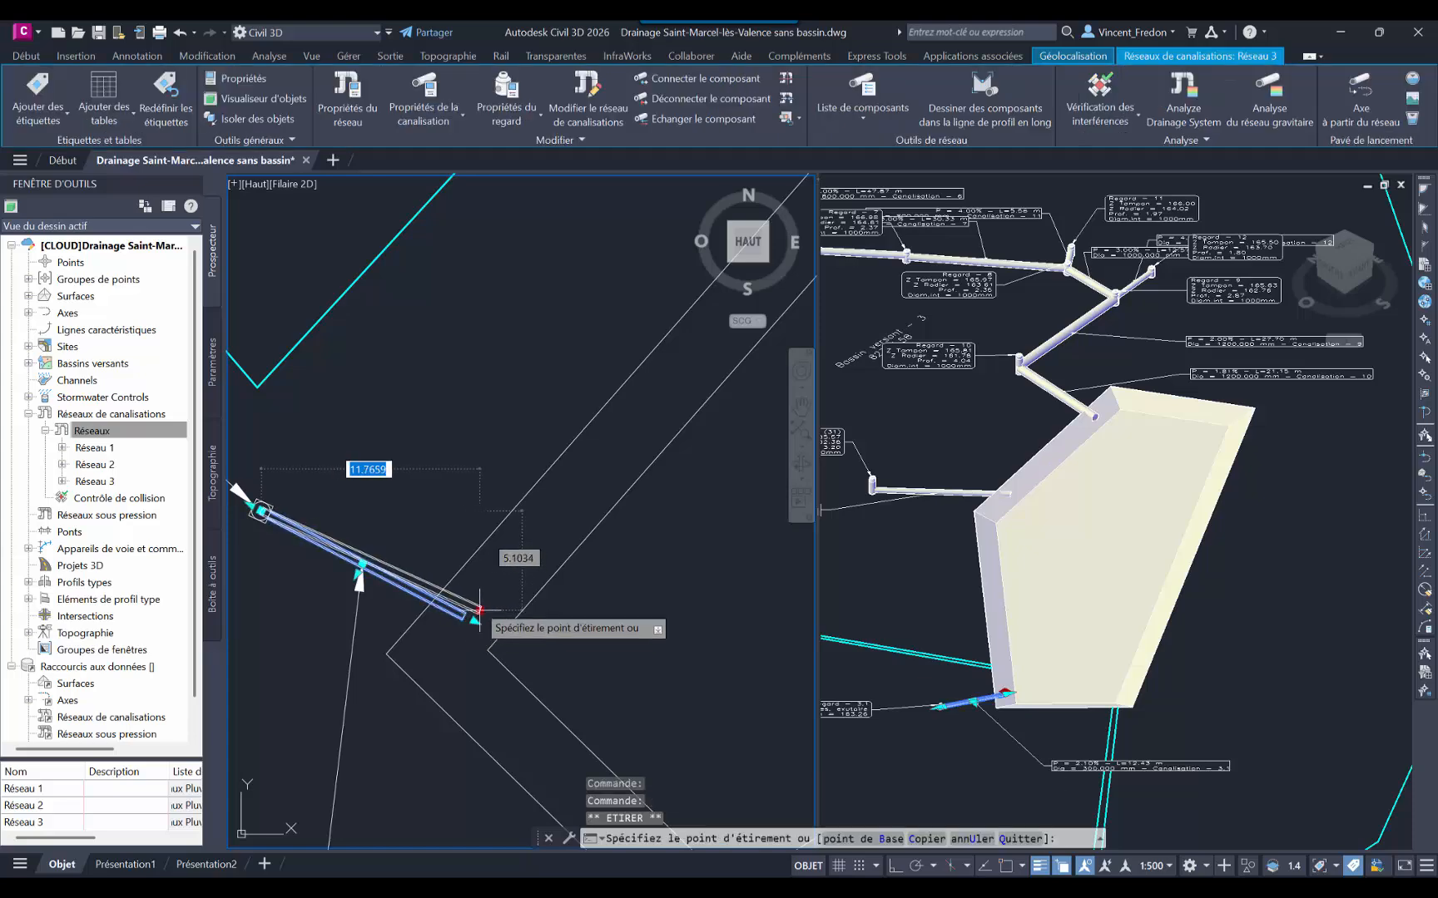
click(454, 597)
key(Escape)
scroll(363, 582, down, 5)
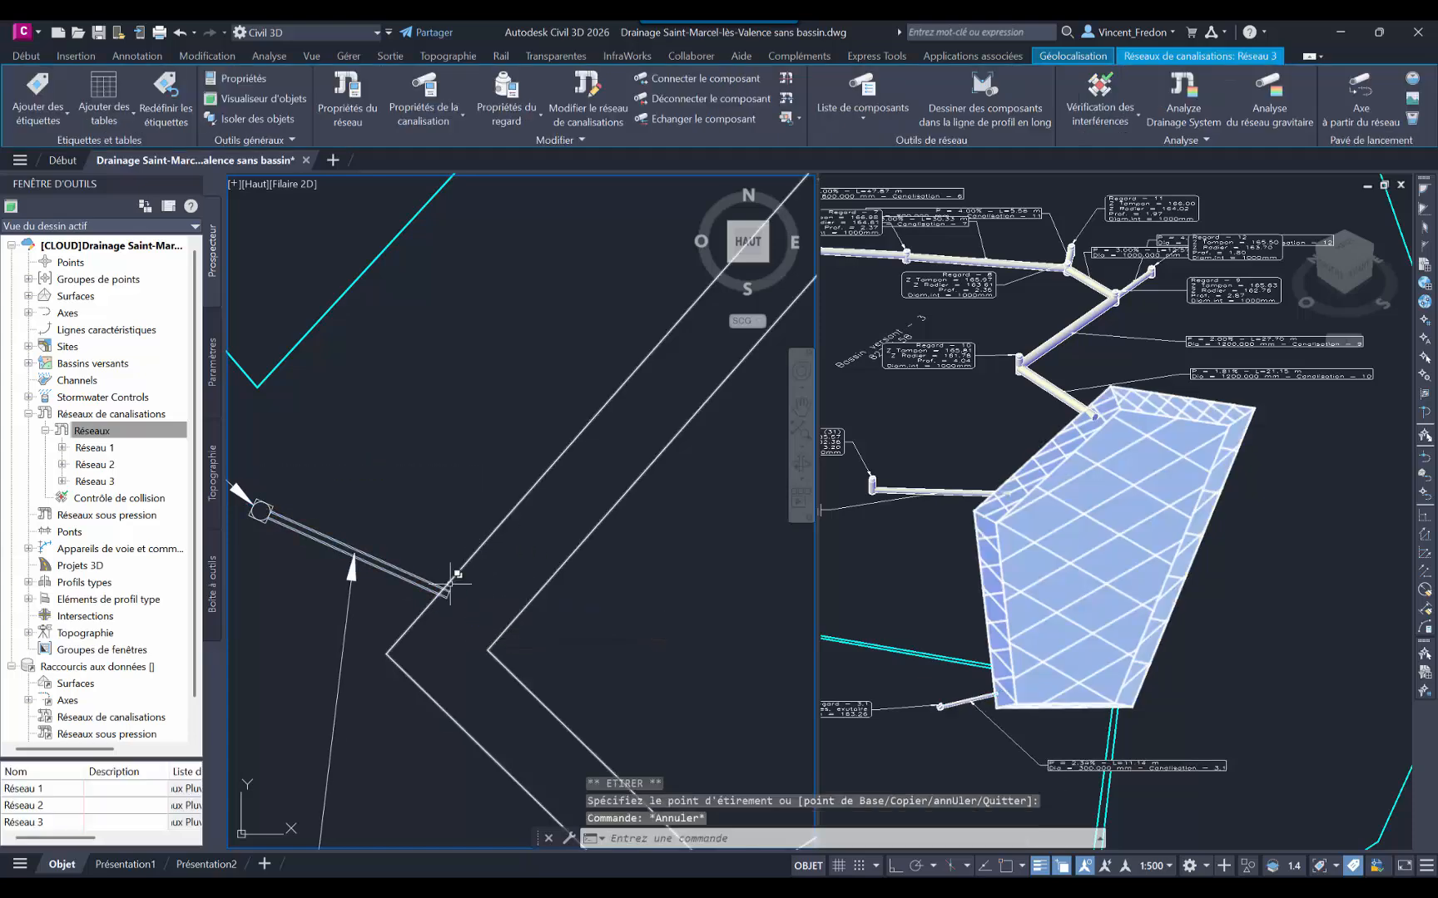
scroll(546, 521, down, 2)
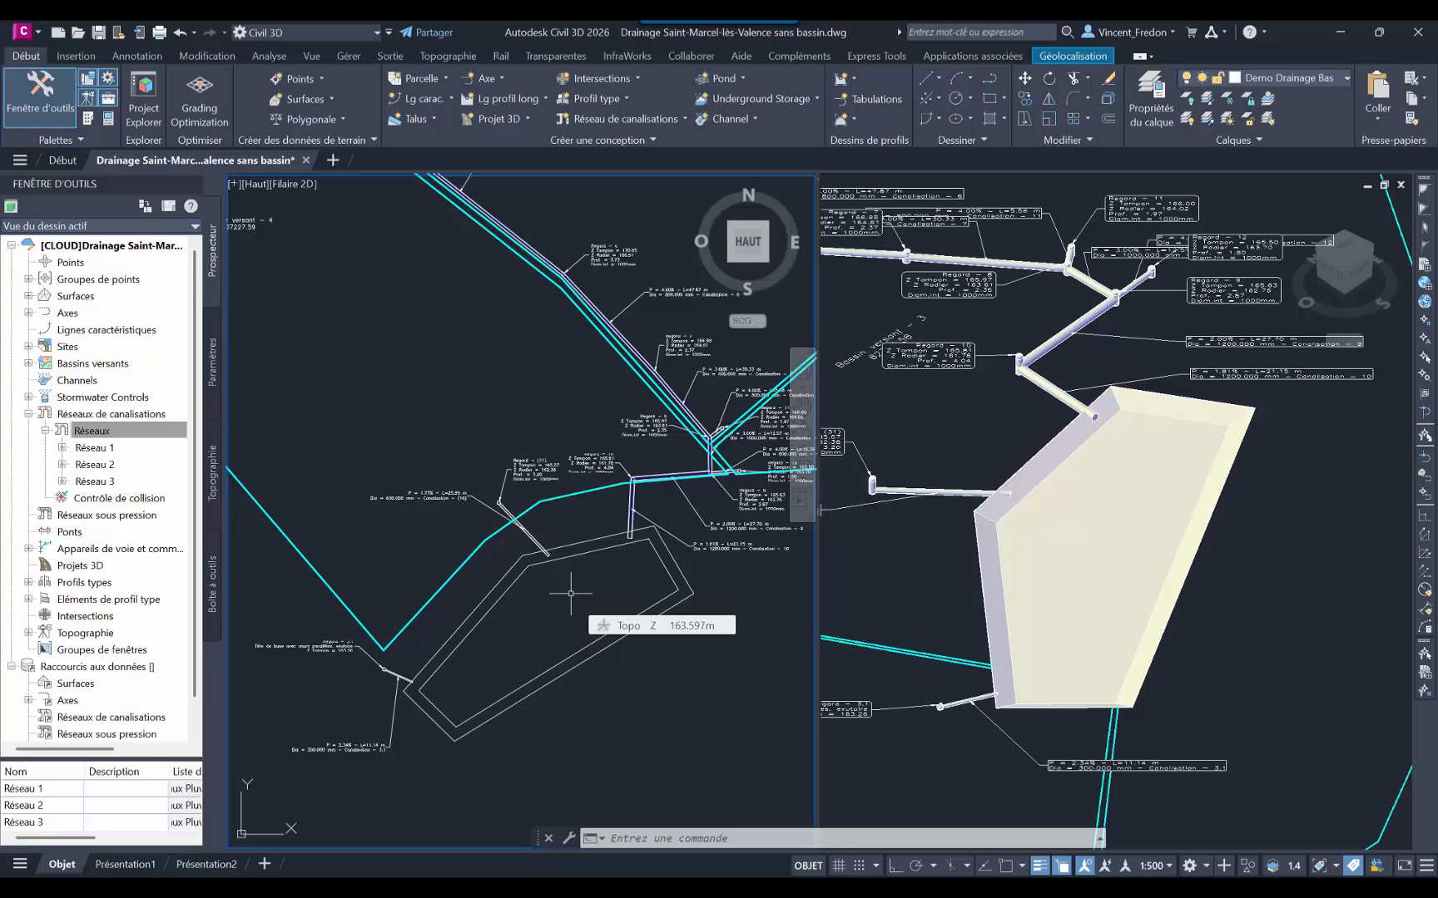
Step: Open the properties of pond Bassin 1 and add a storage level at 0.5 m depth
click(581, 552)
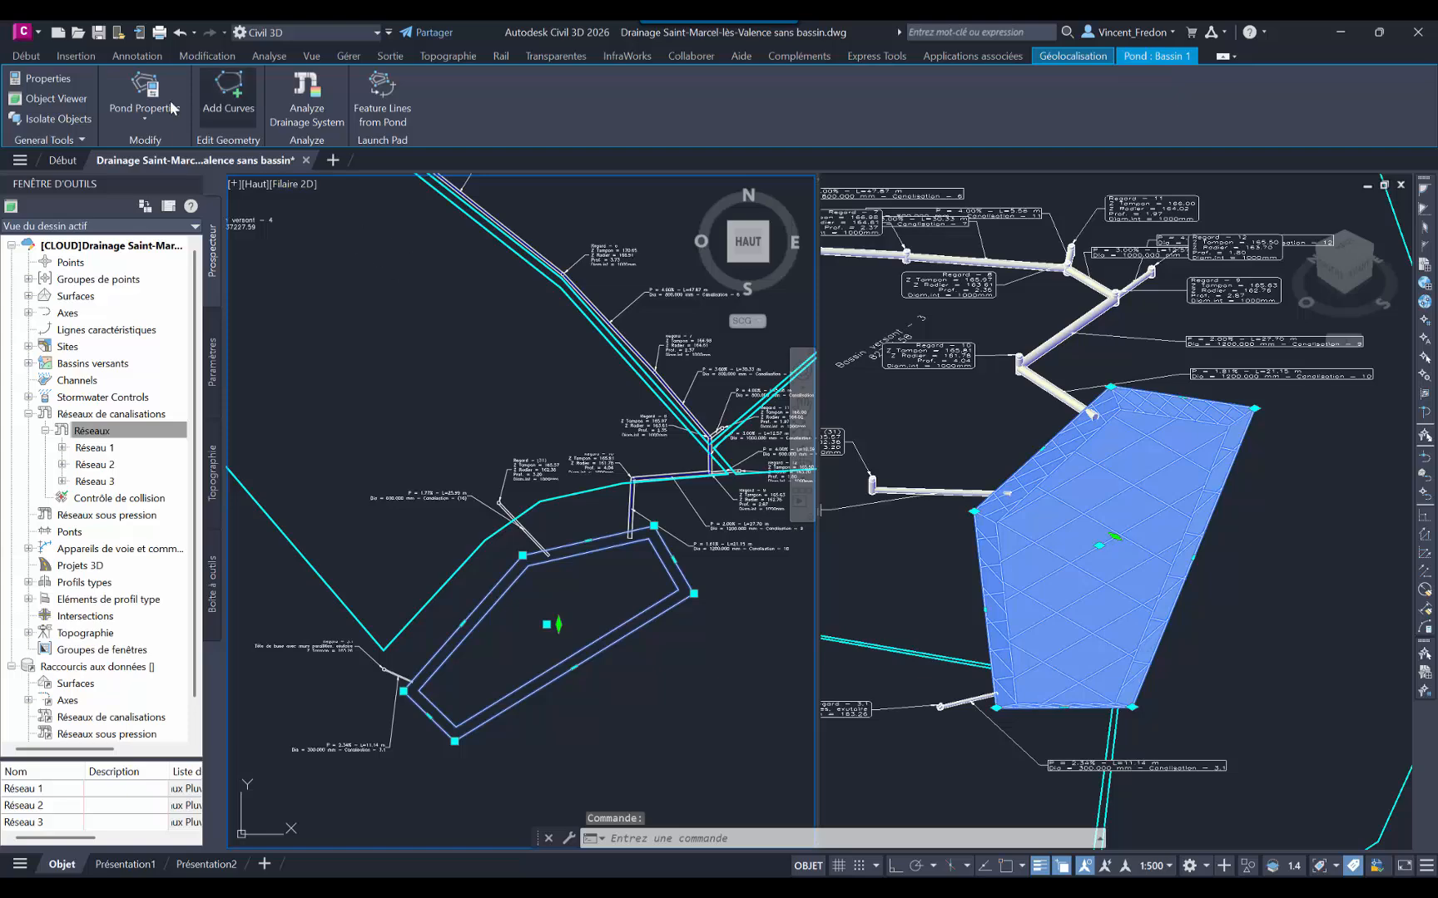
click(145, 92)
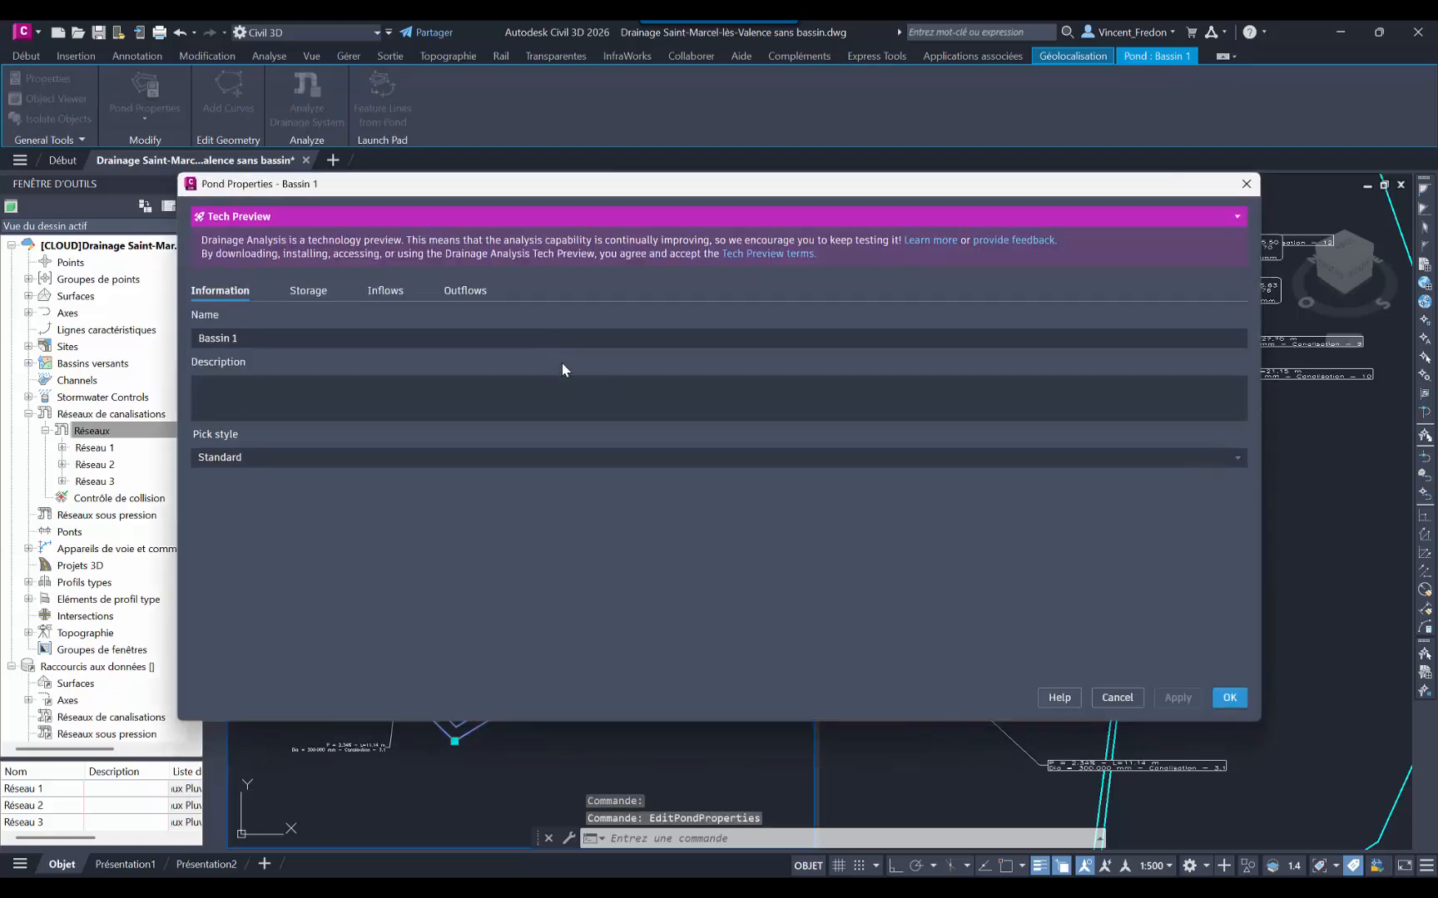
click(301, 291)
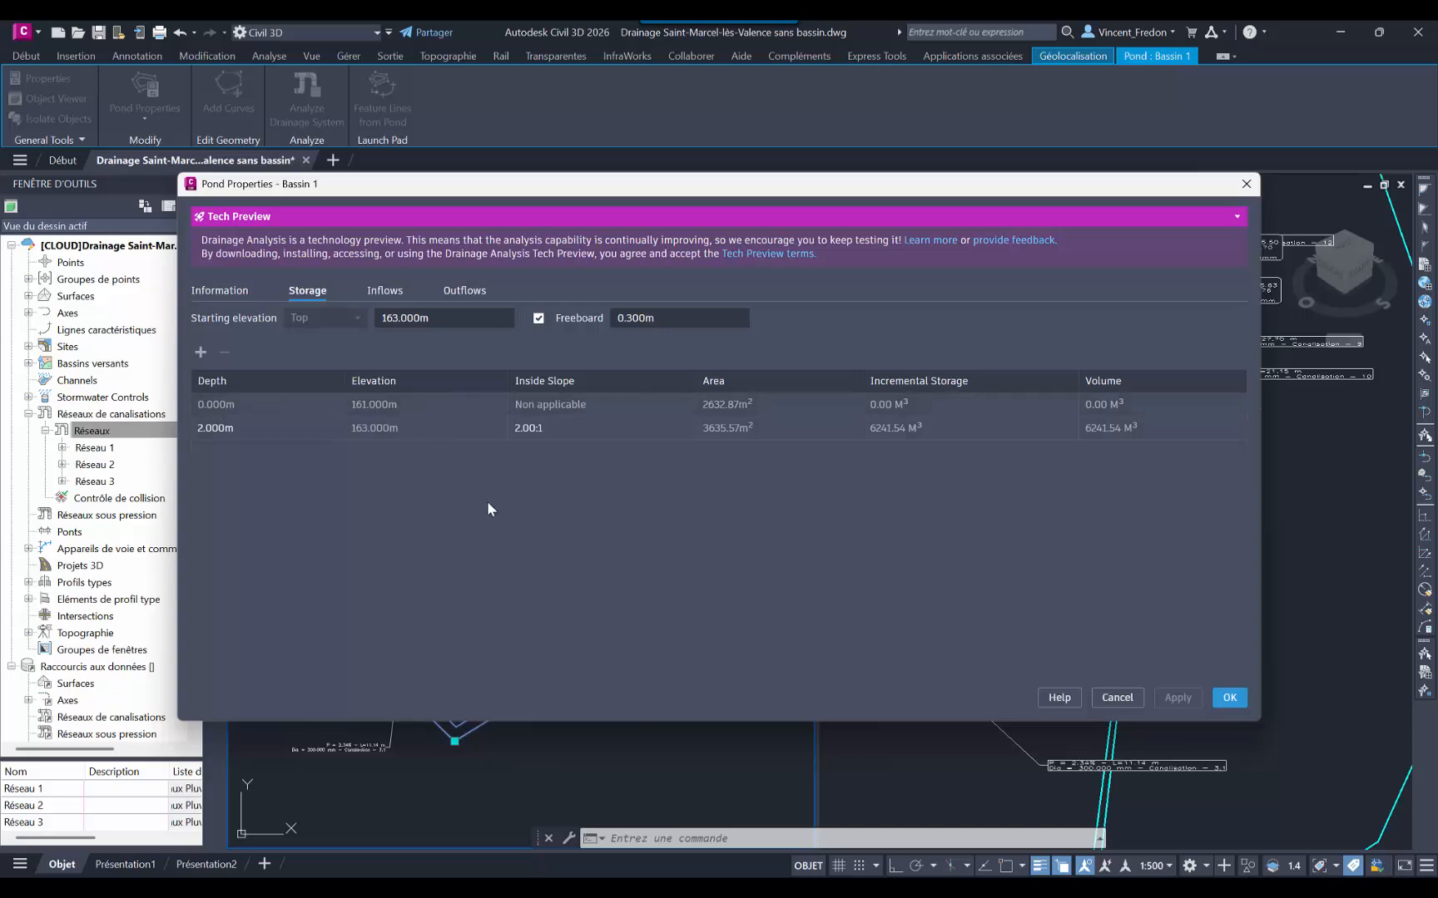
click(200, 352)
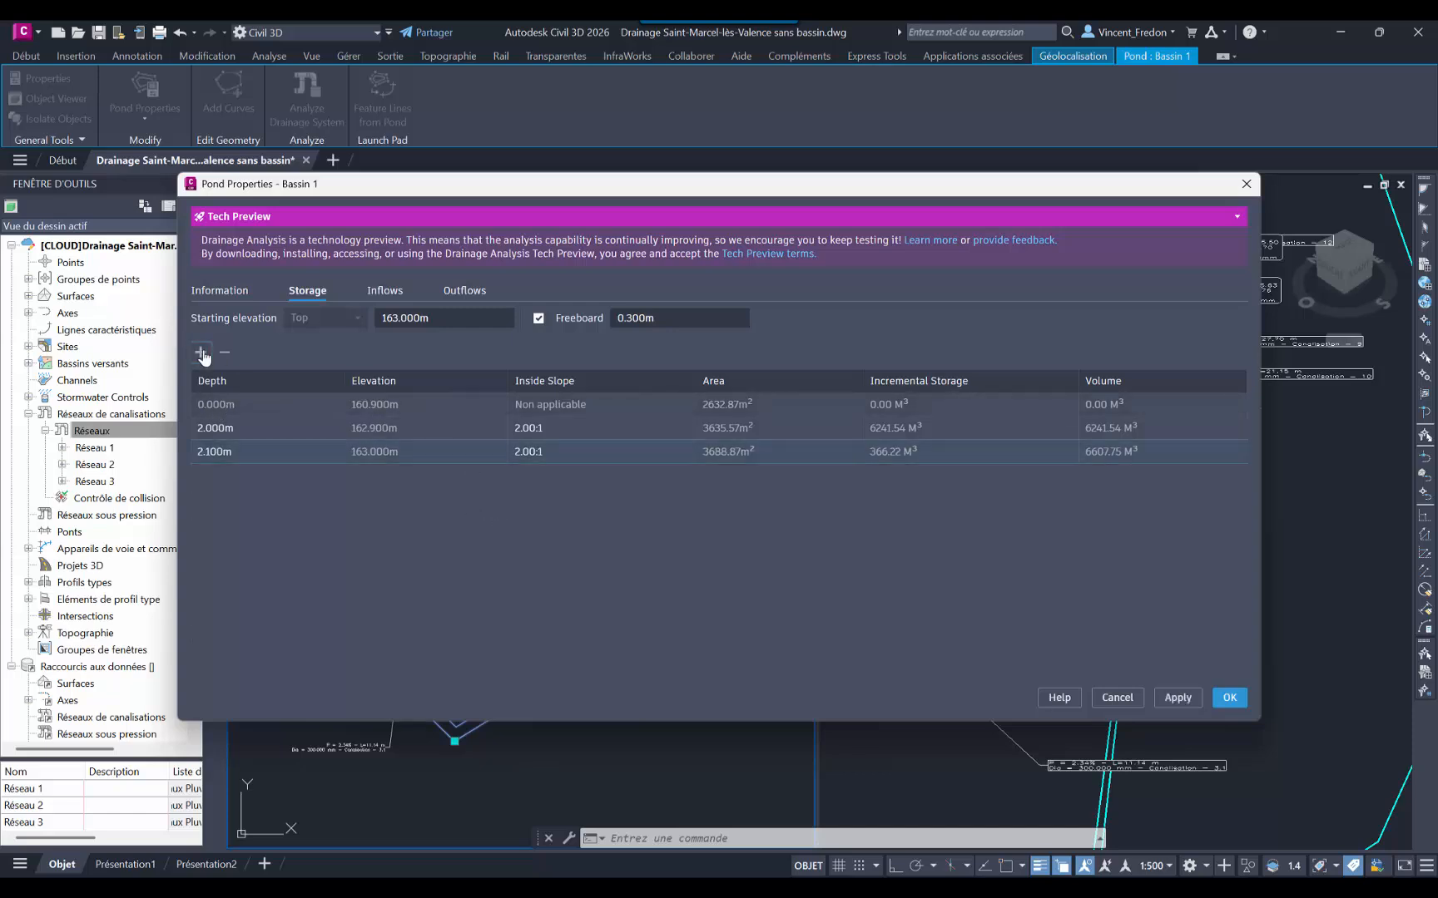
click(246, 450)
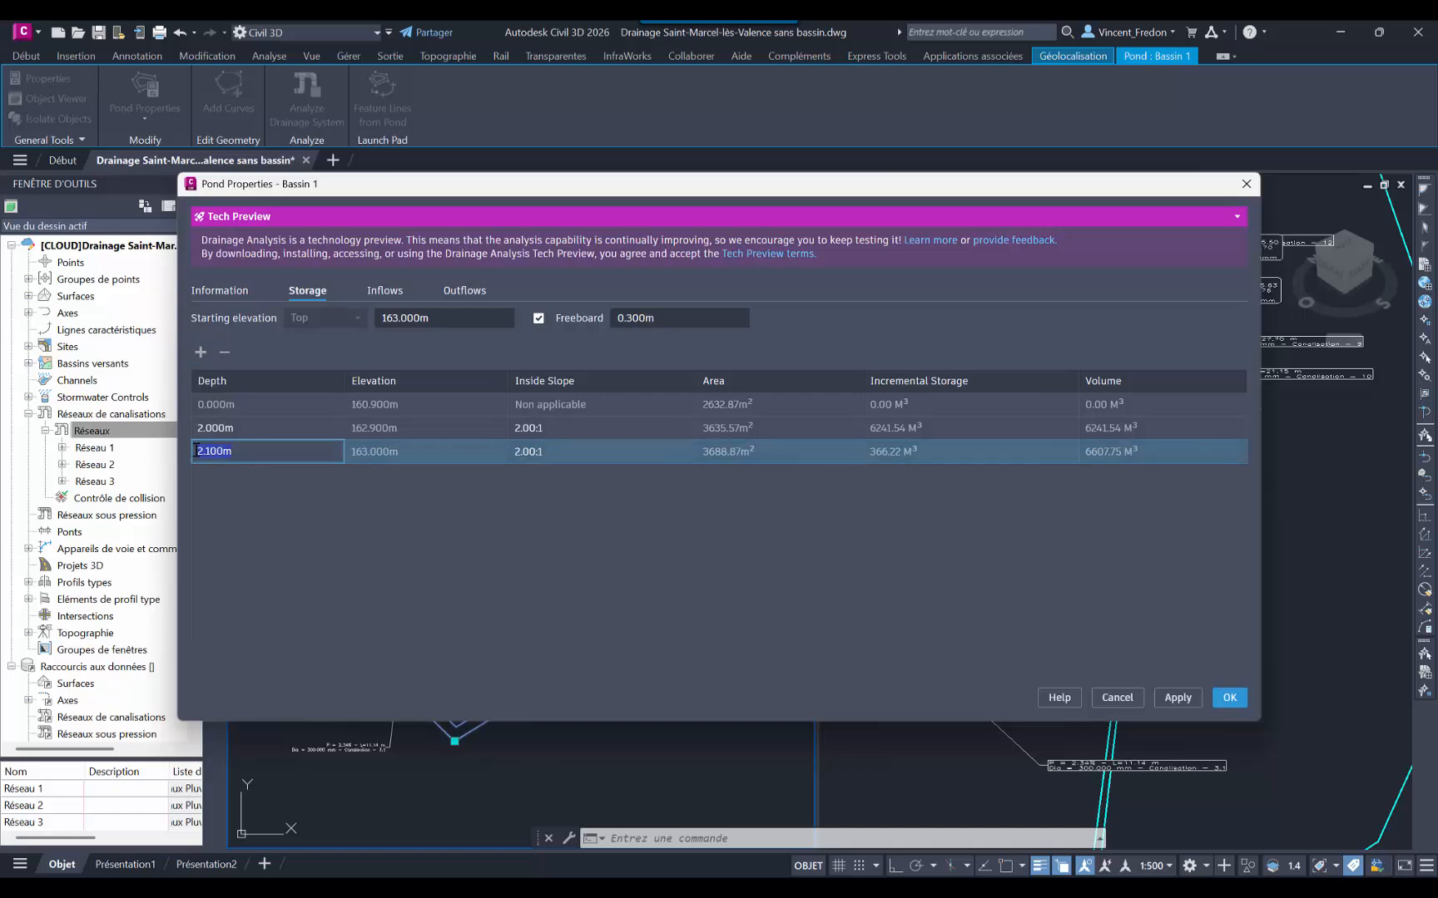
text(0.5)
key(Tab)
Step: Add another storage level to the pond at 1 m depth
click(195, 346)
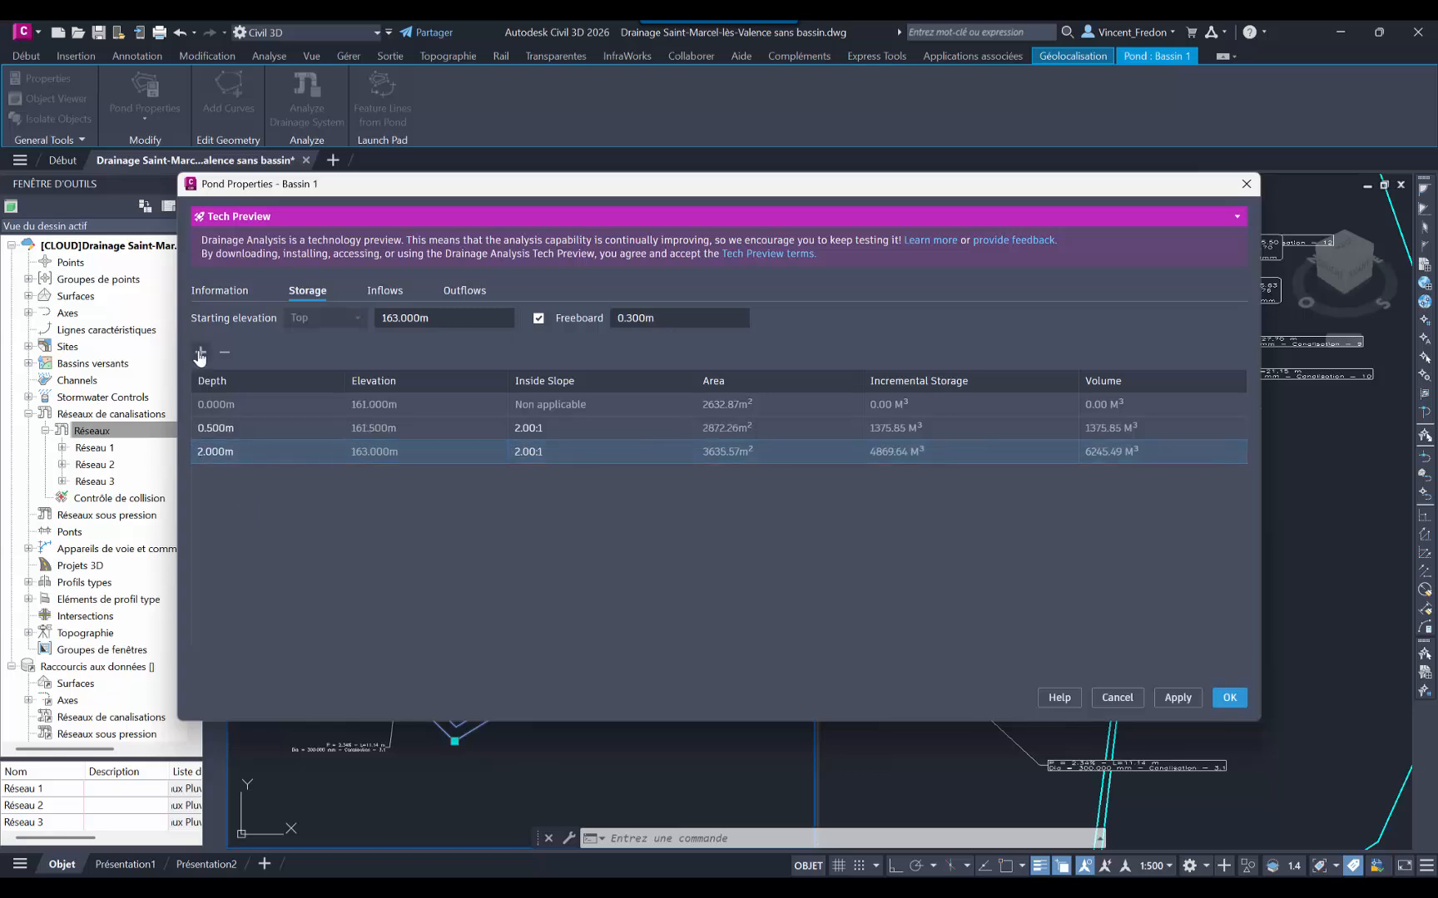
click(243, 475)
click(243, 475)
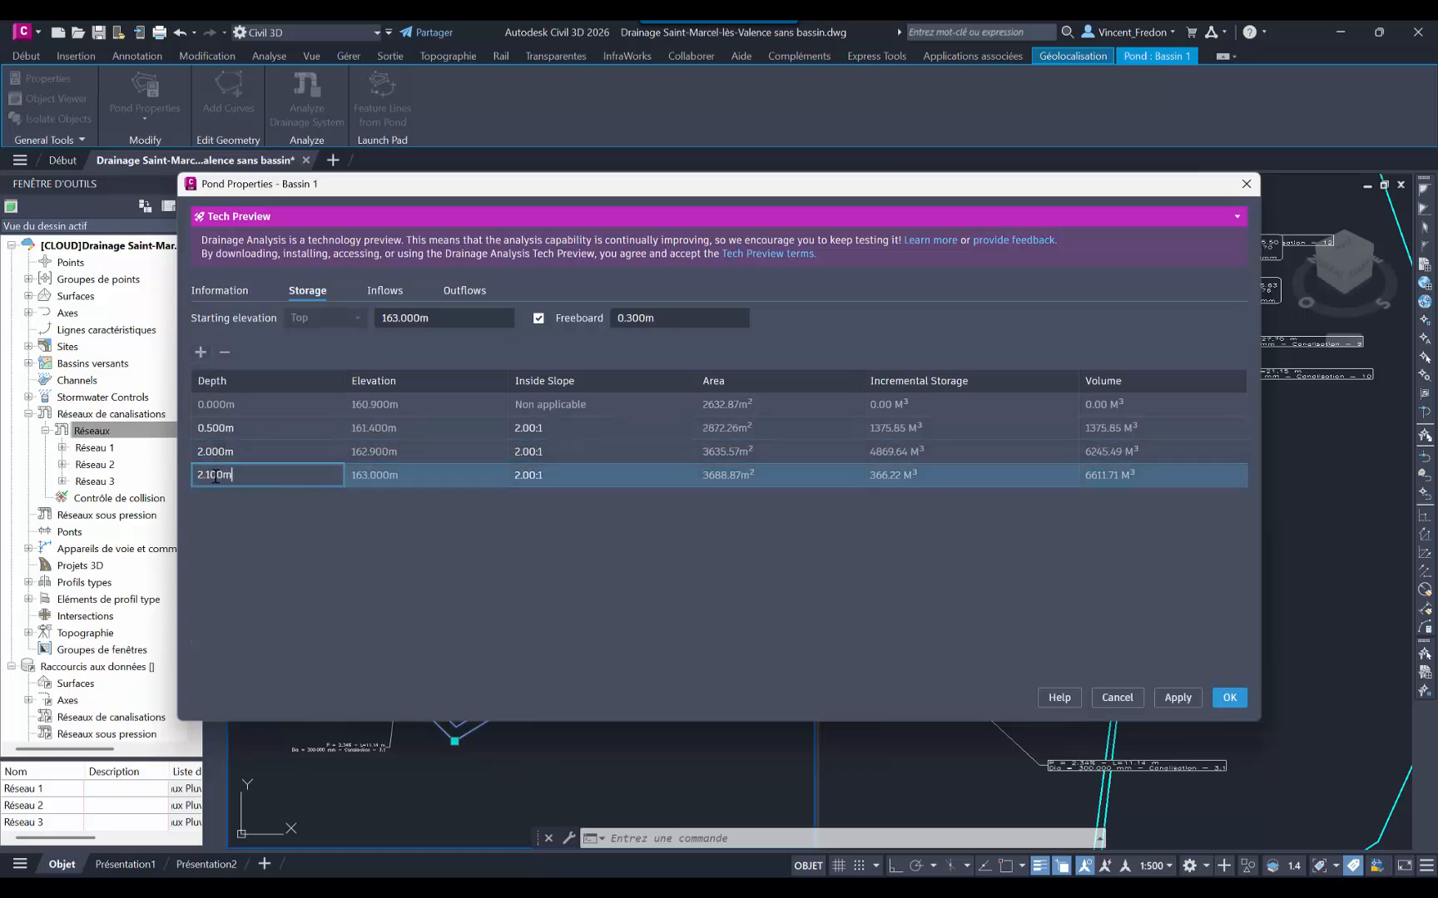
text(0.5)
key(BackSpace)
key(BackSpace)
key(BackSpace)
text(1)
key(Tab)
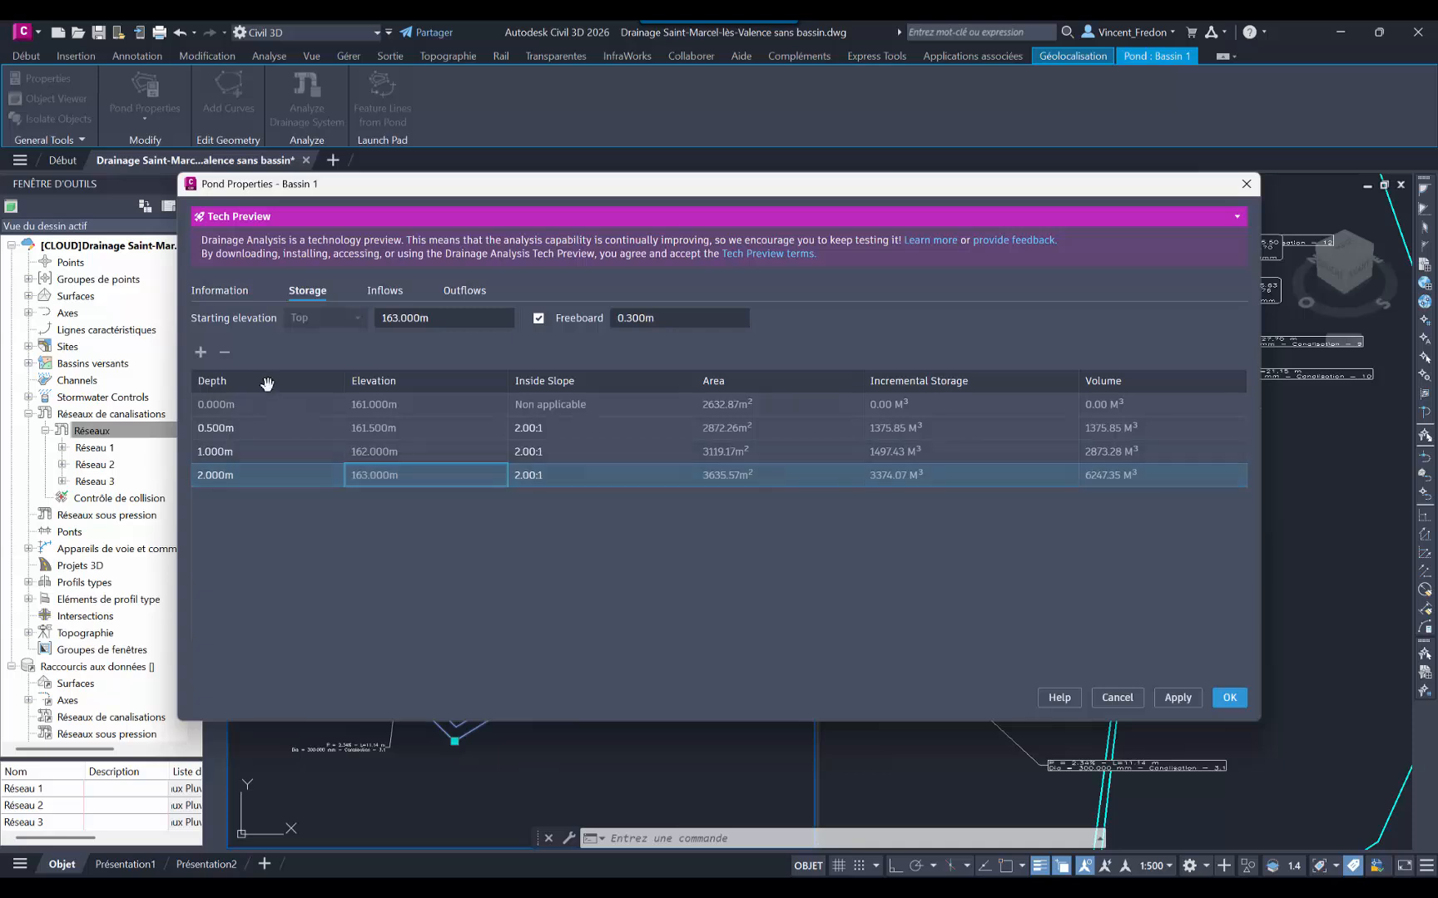
Step: Add a storage level at 1.5 m depth and apply the storage changes to the pond
click(200, 351)
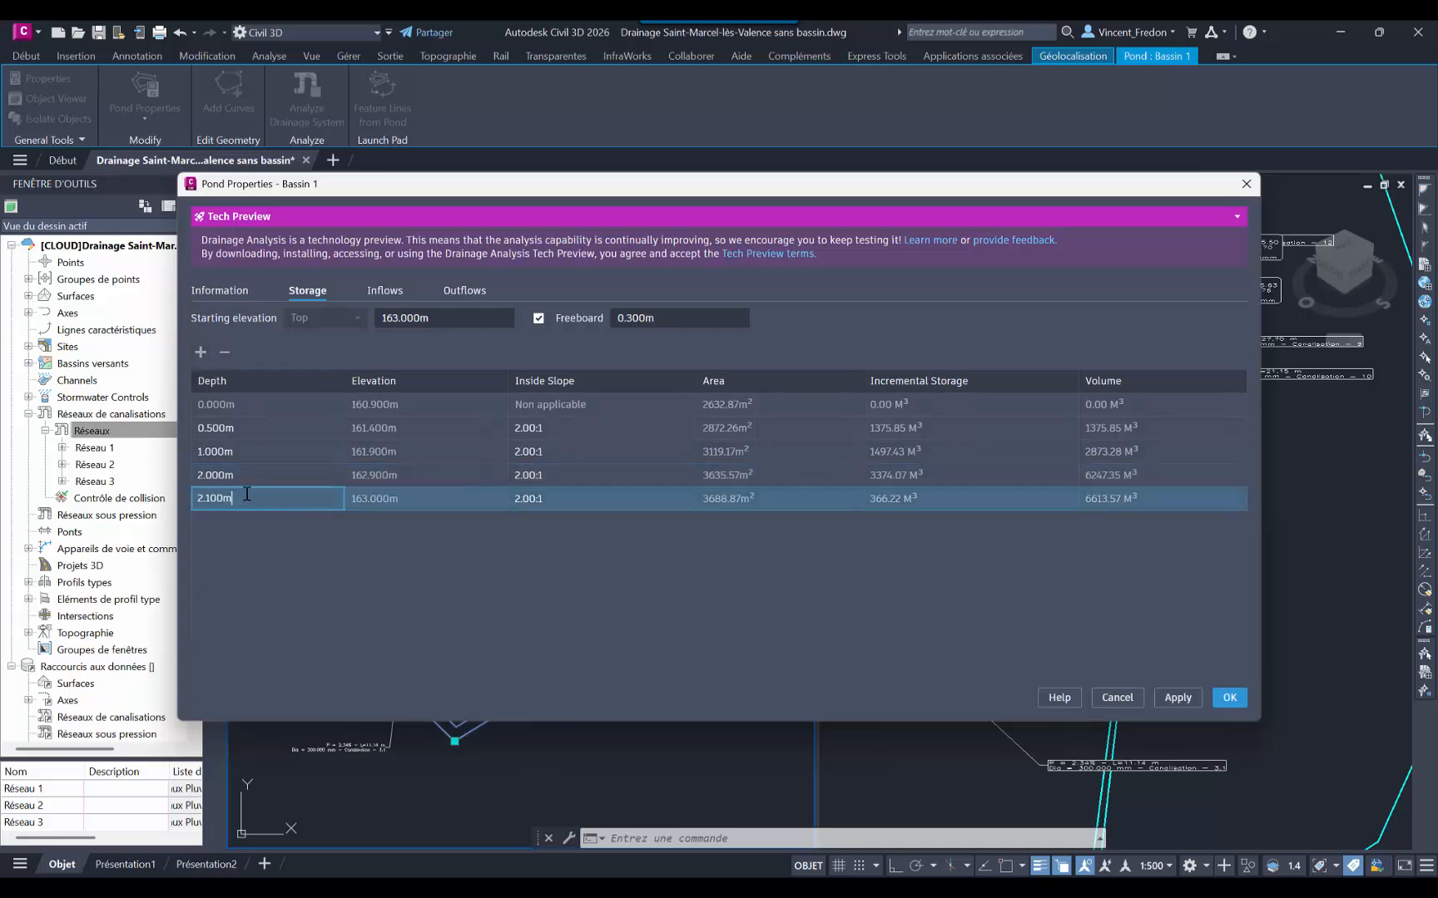
click(191, 498)
text(1)
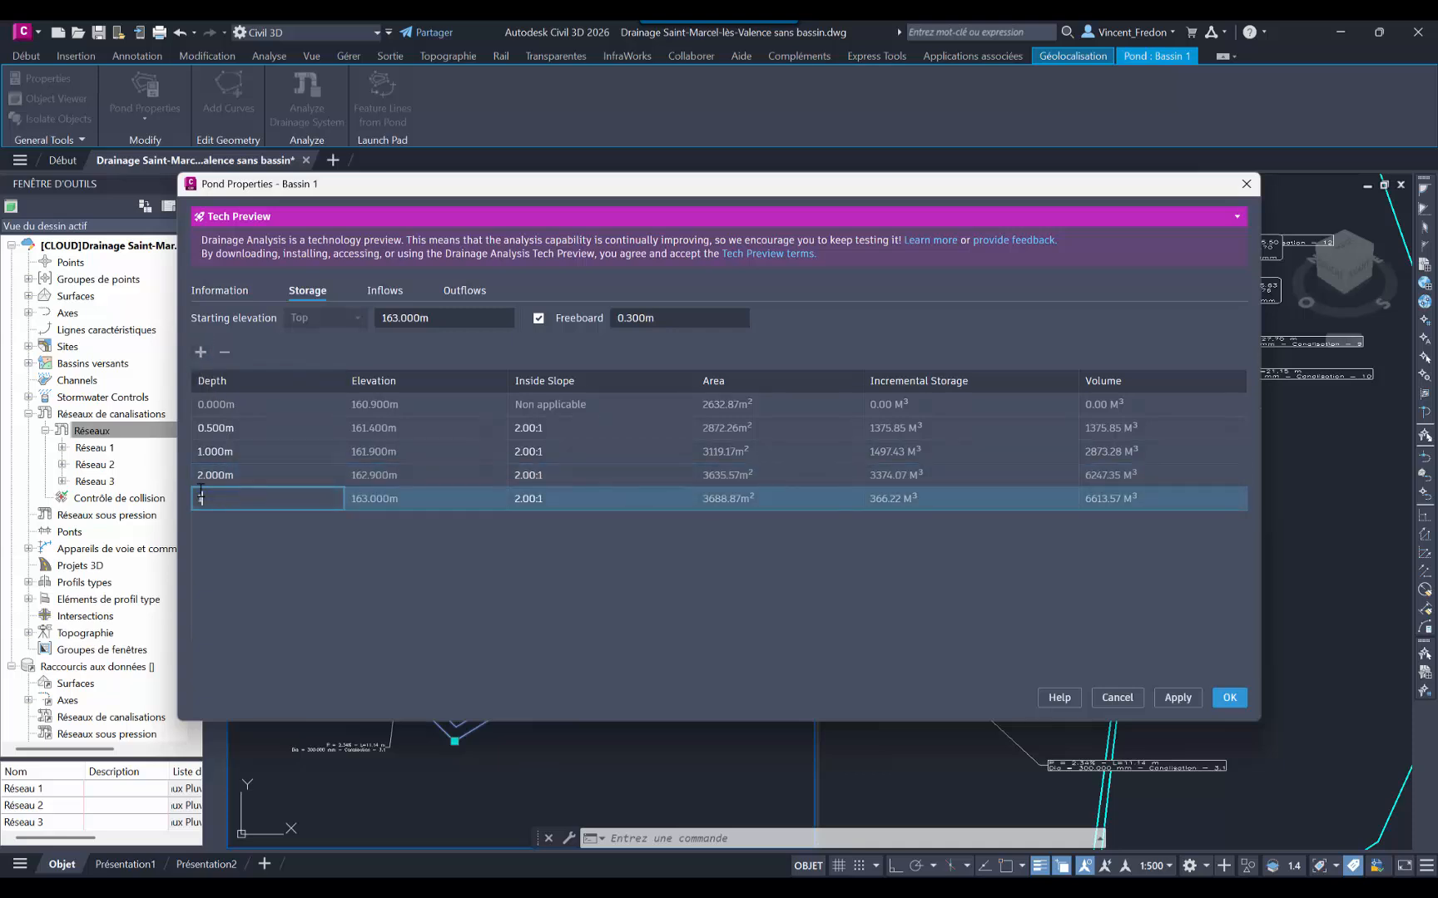
text(.5)
key(Return)
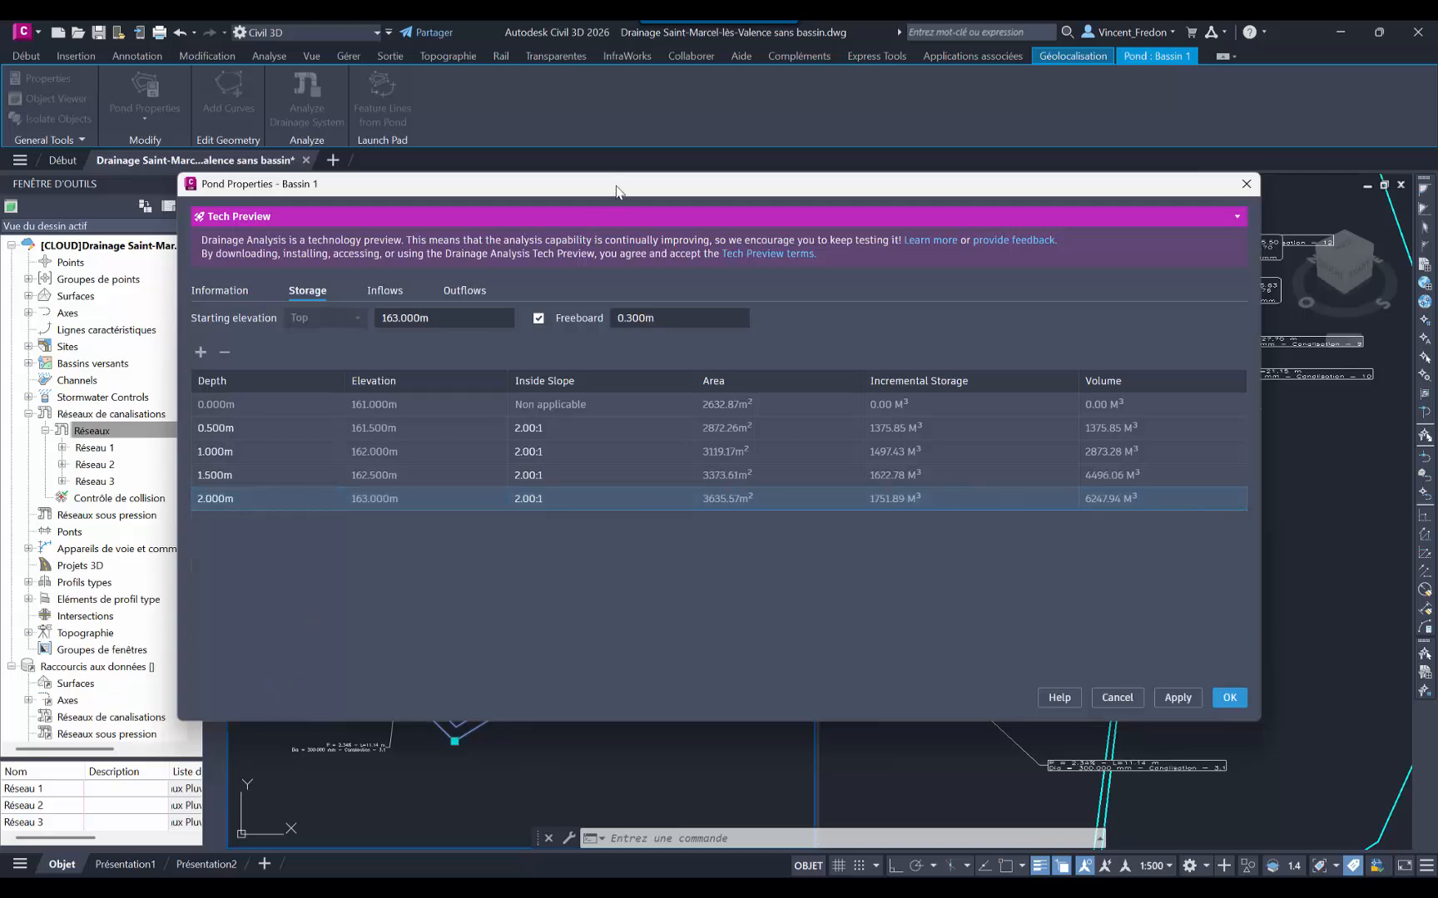
mouse_move(620, 185)
mouse_down()
mouse_move(749, 109)
mouse_move(744, 67)
mouse_up()
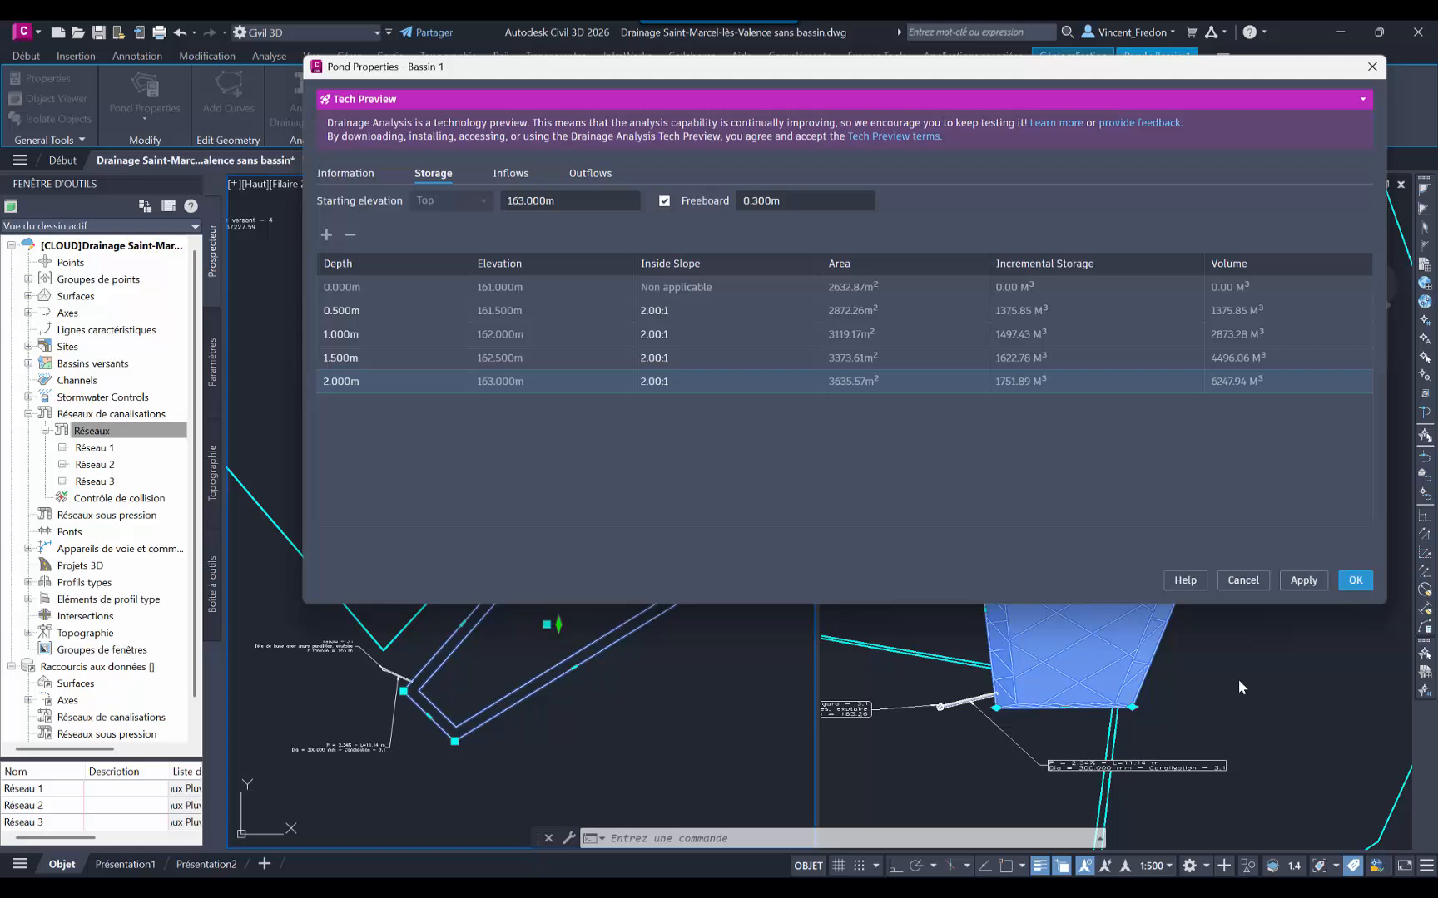
click(1302, 581)
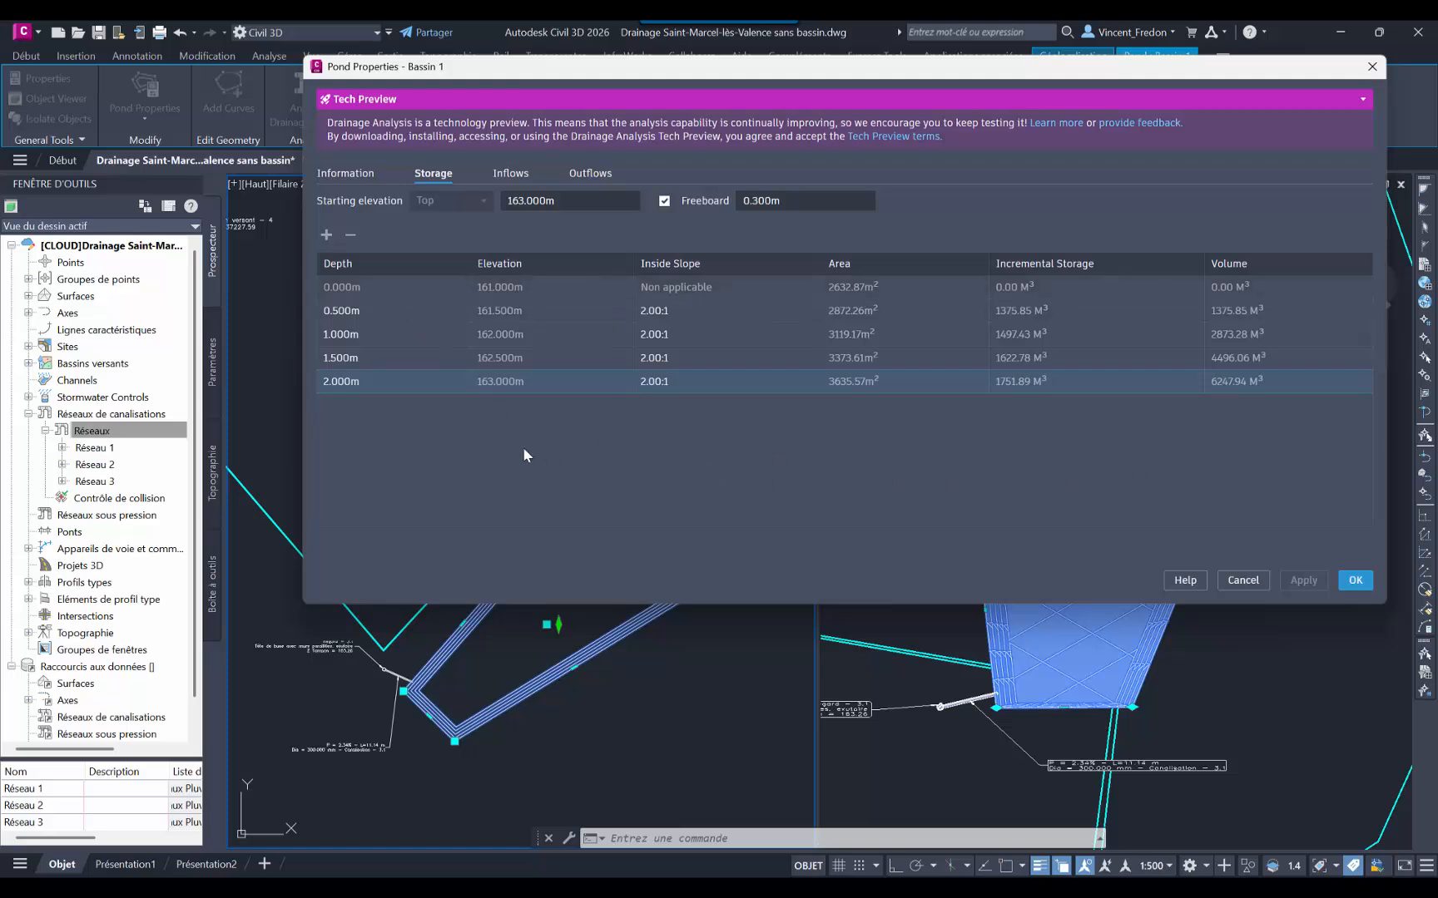
Step: Add a storage level at 2.3 m depth to deepen the pond and apply the change
click(326, 235)
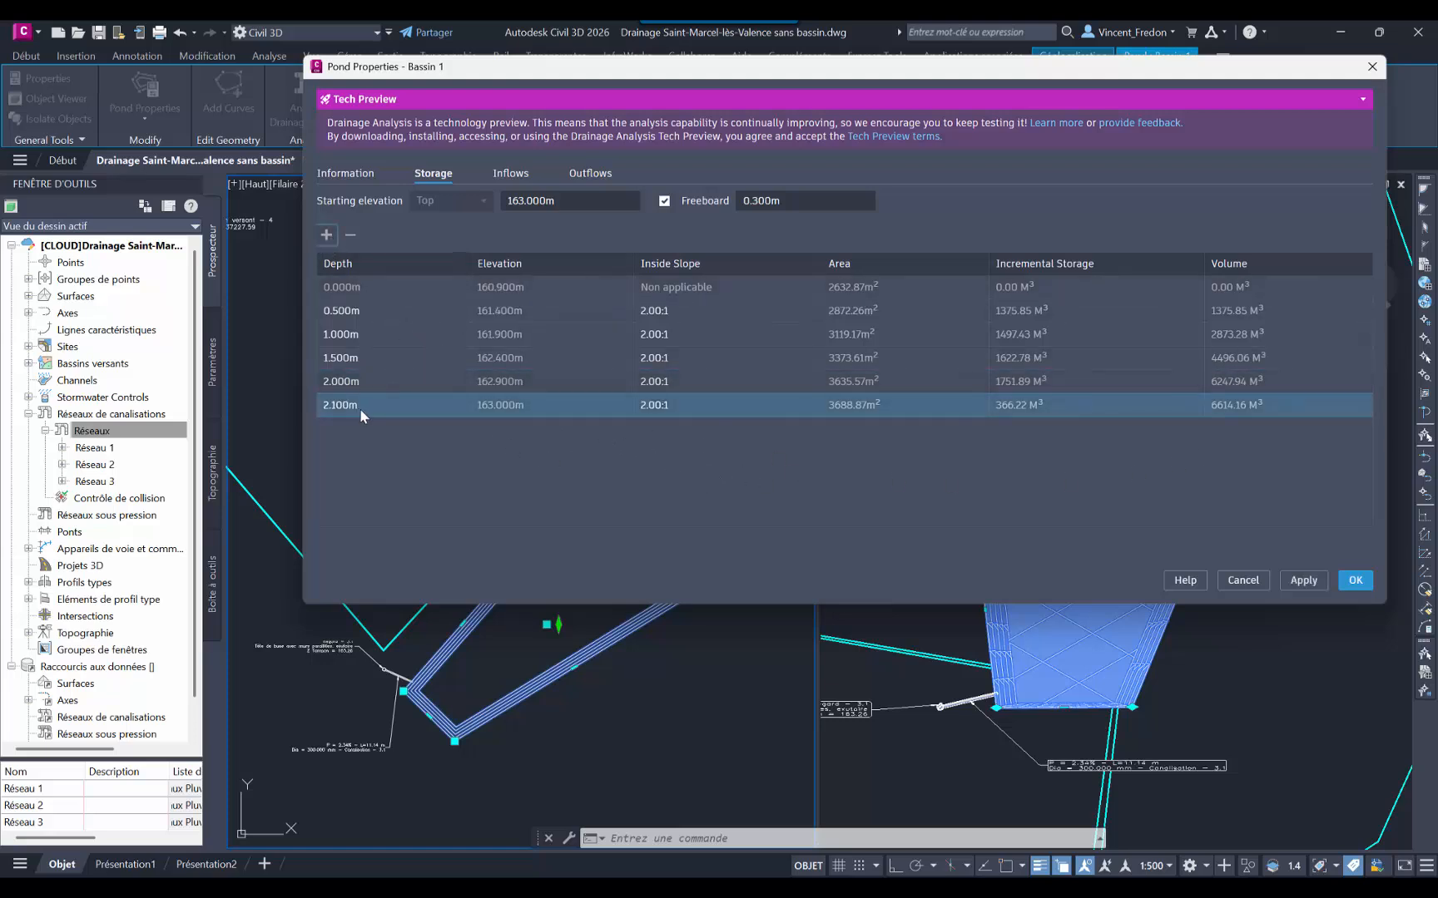
click(374, 413)
click(374, 414)
double_click(343, 405)
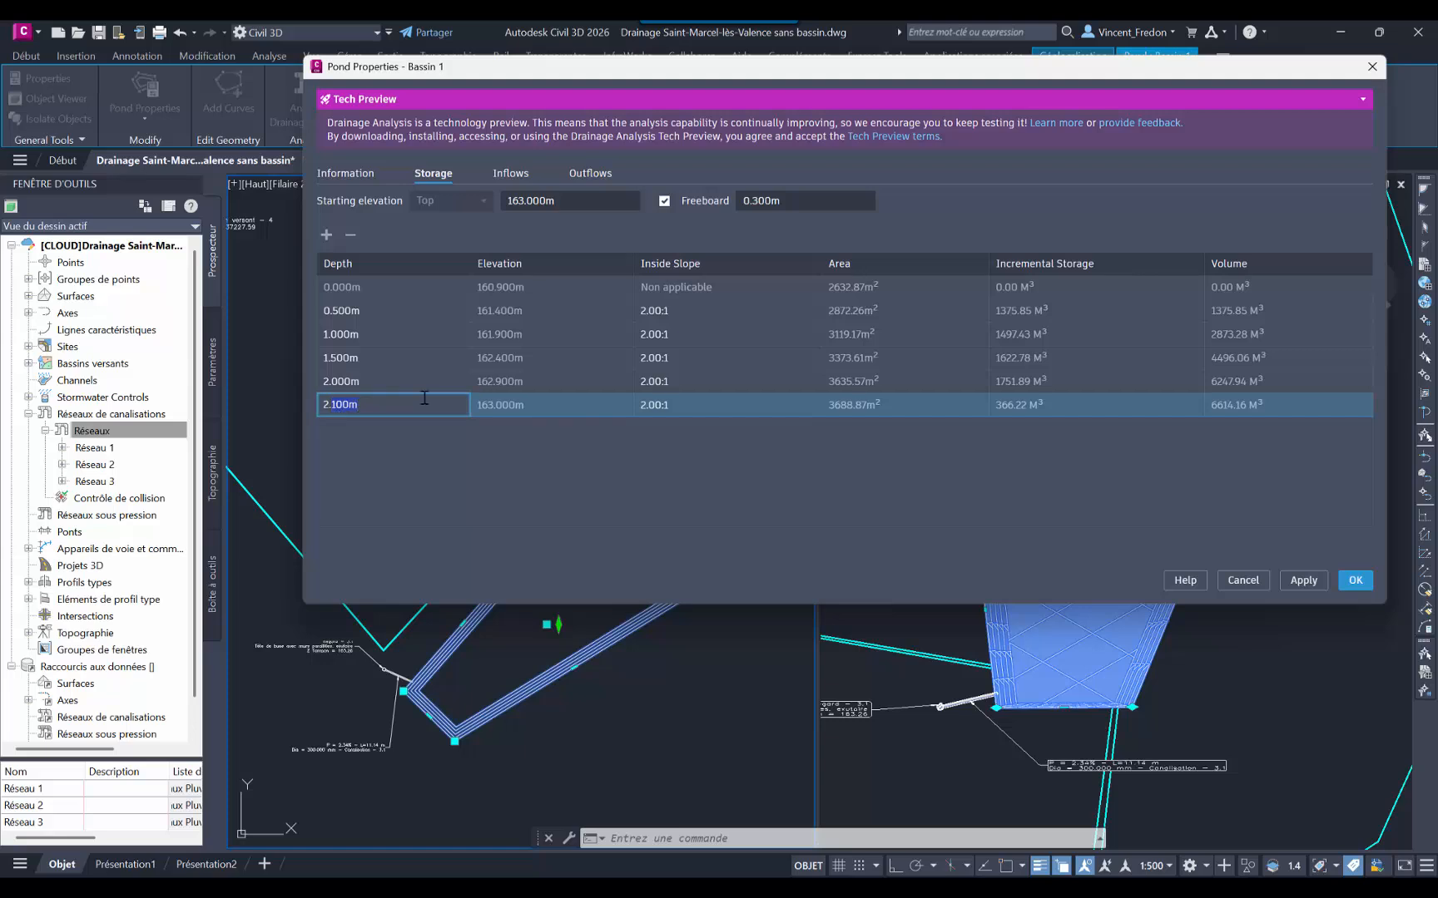
text(4)
key(BackSpace)
text(3)
key(Tab)
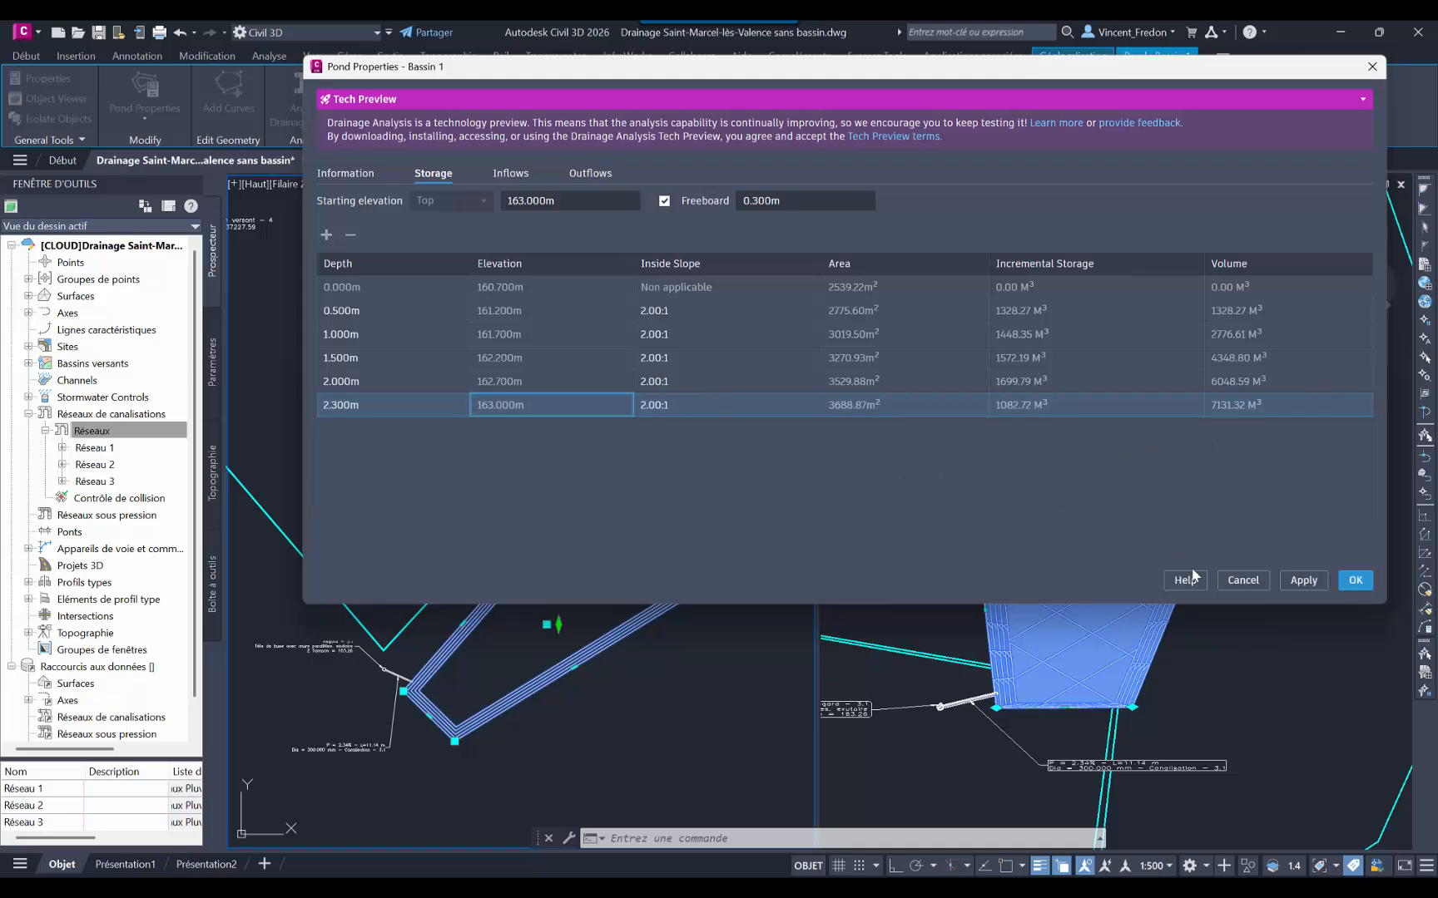
click(1302, 580)
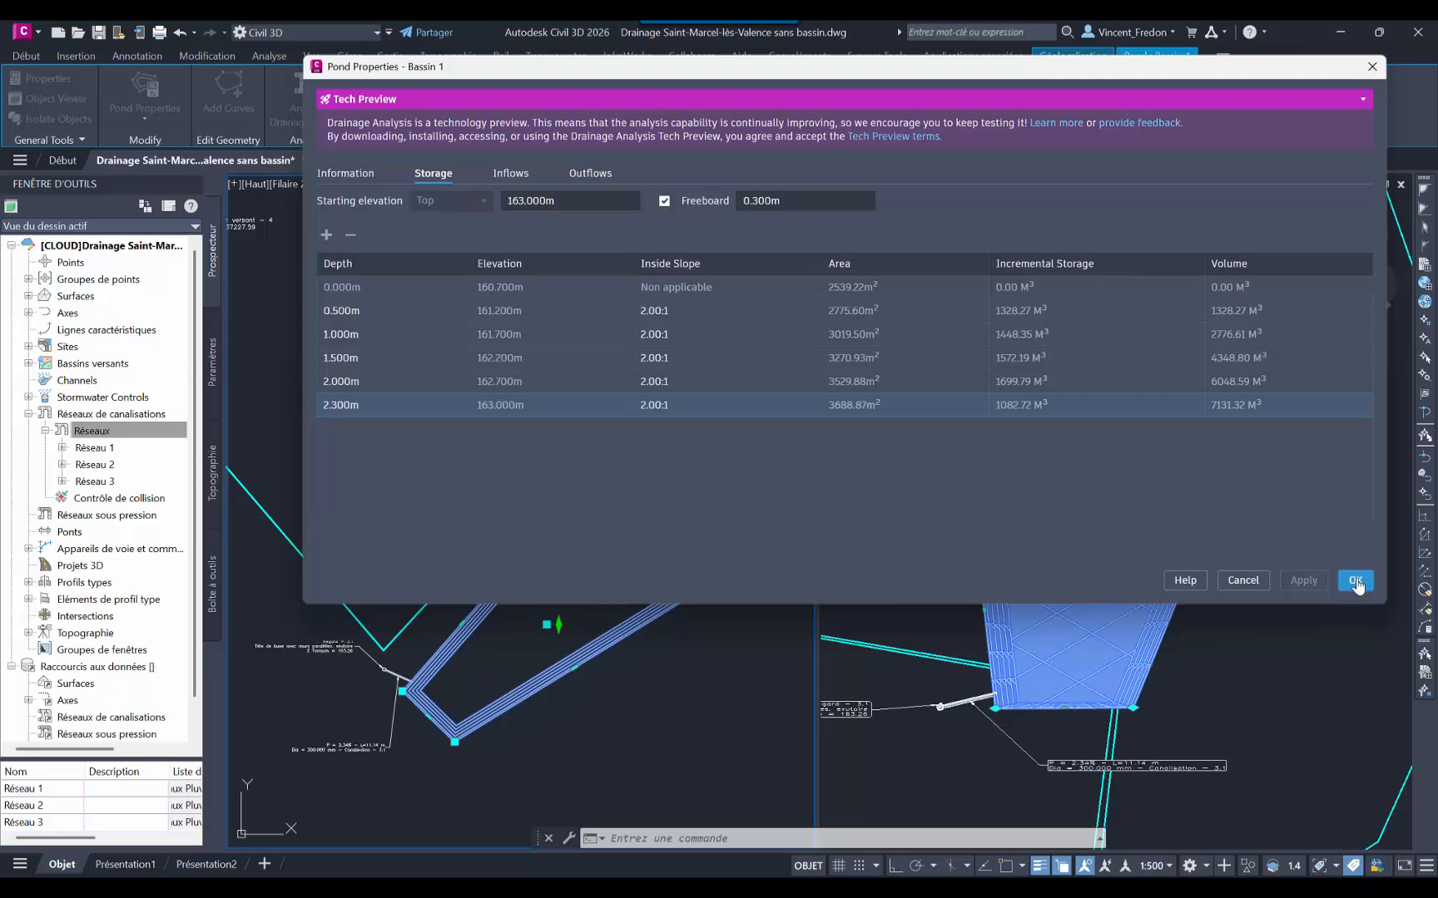
Step: Check the pond's inflow and outflow connections, enable infiltration, and accept the pond properties
click(508, 177)
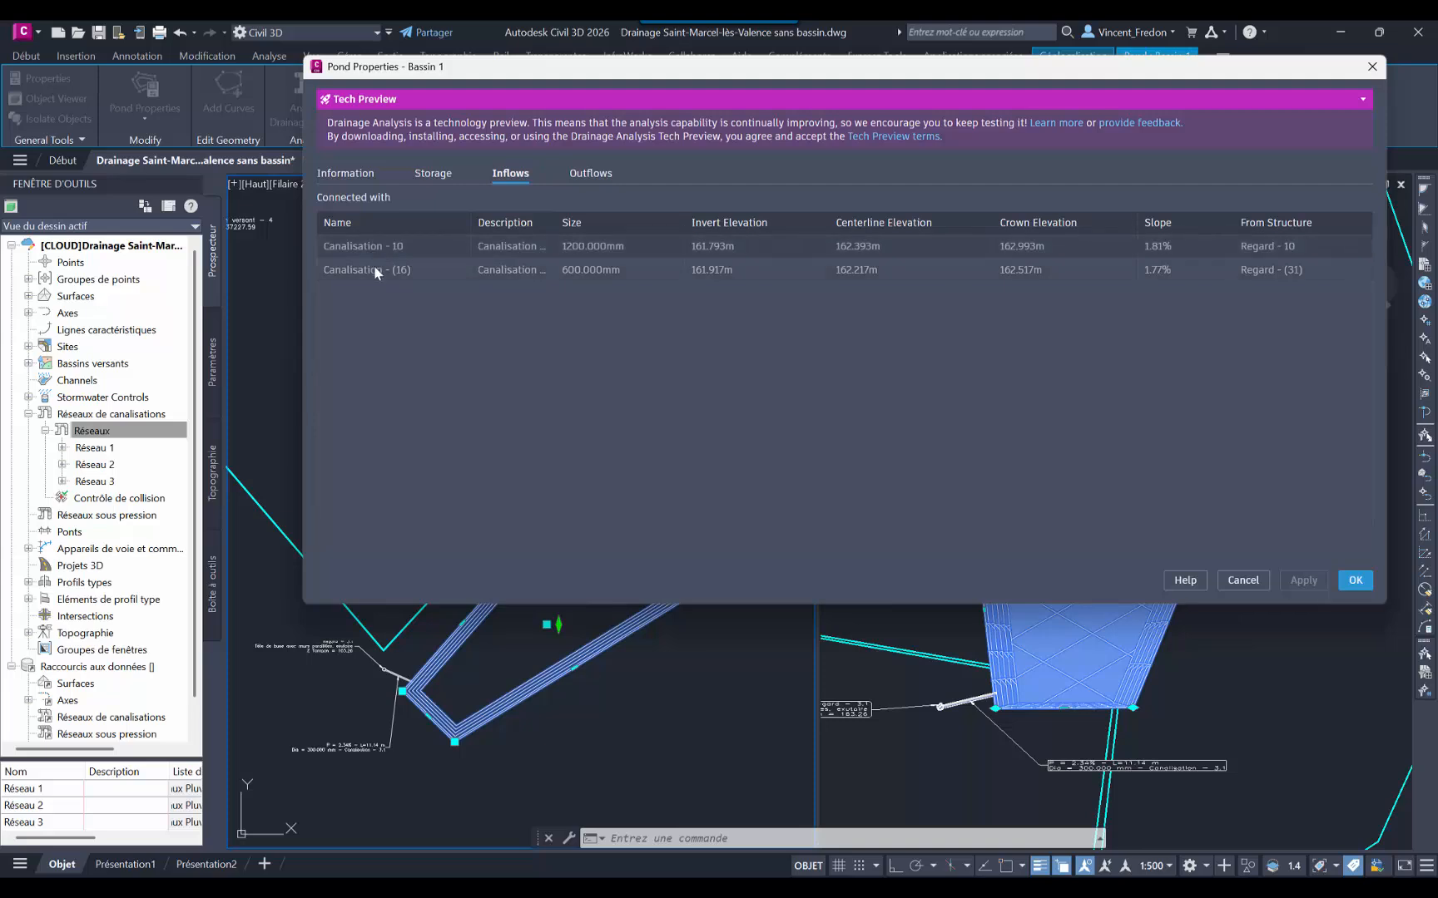
click(586, 175)
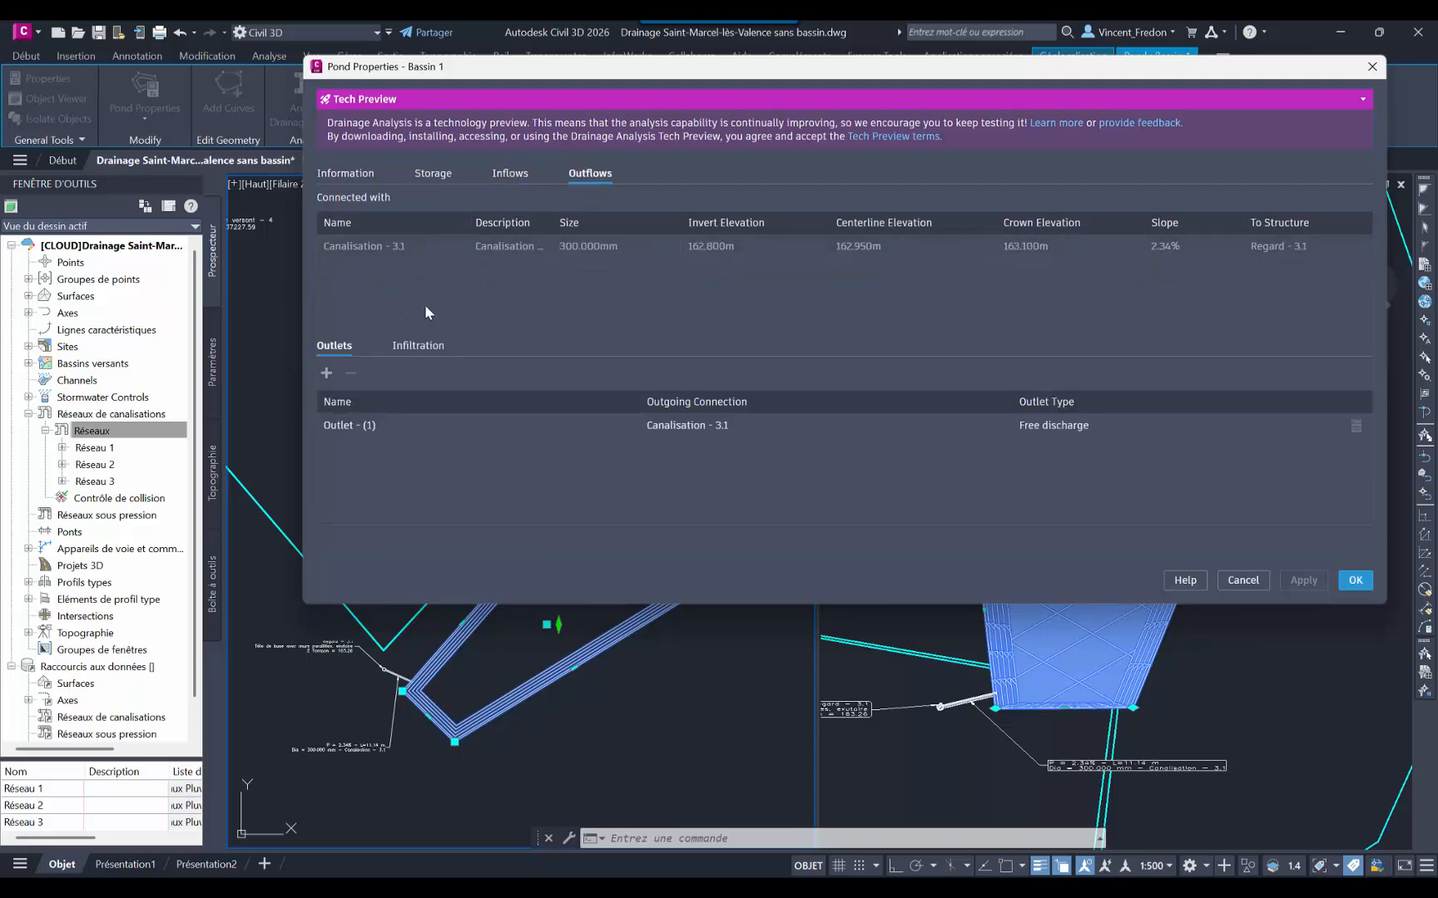
click(416, 345)
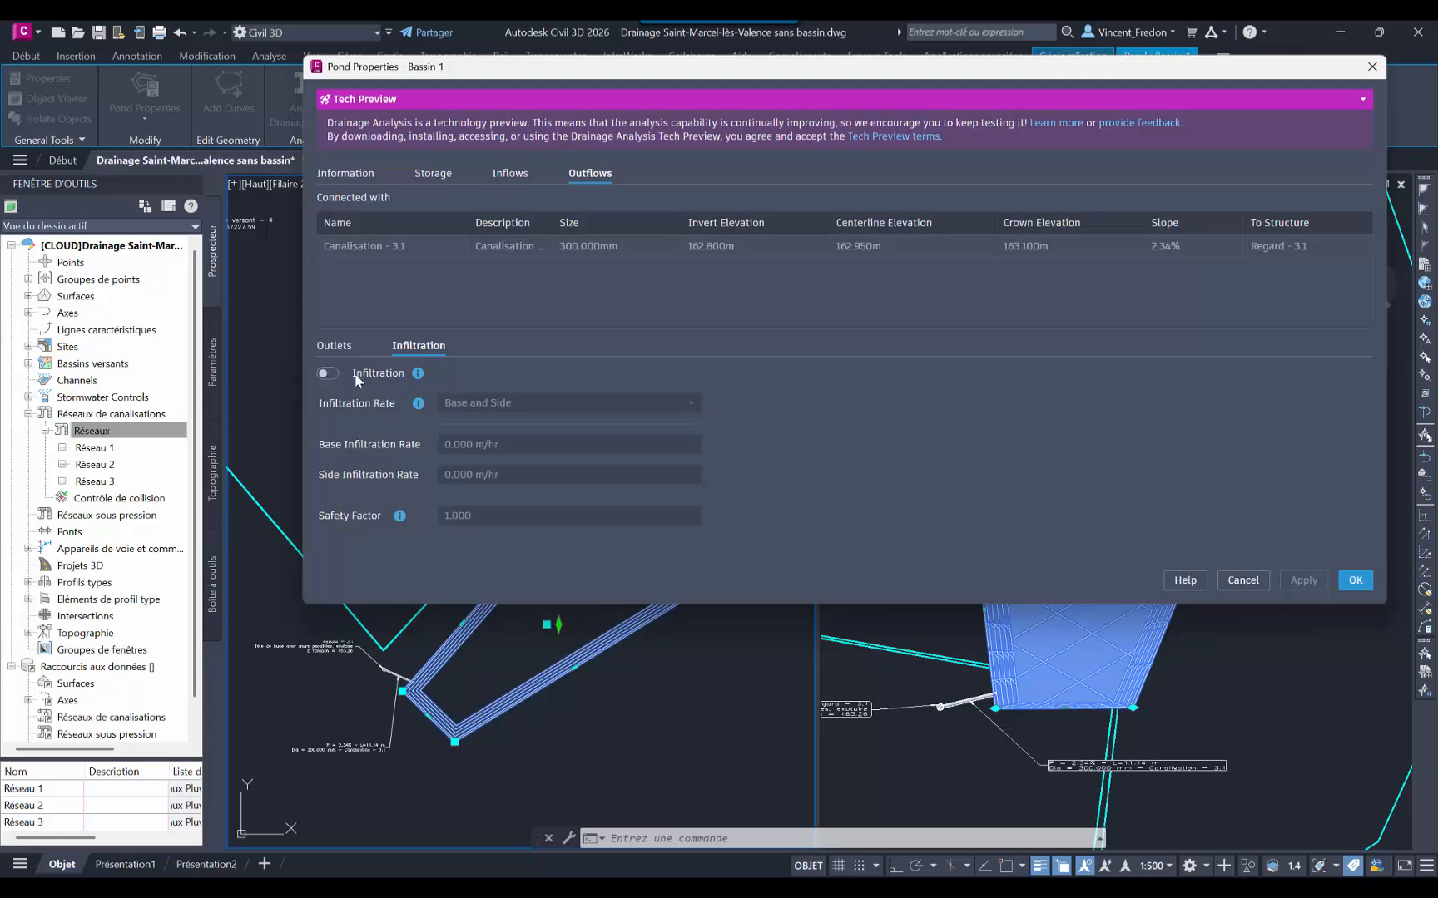
click(329, 373)
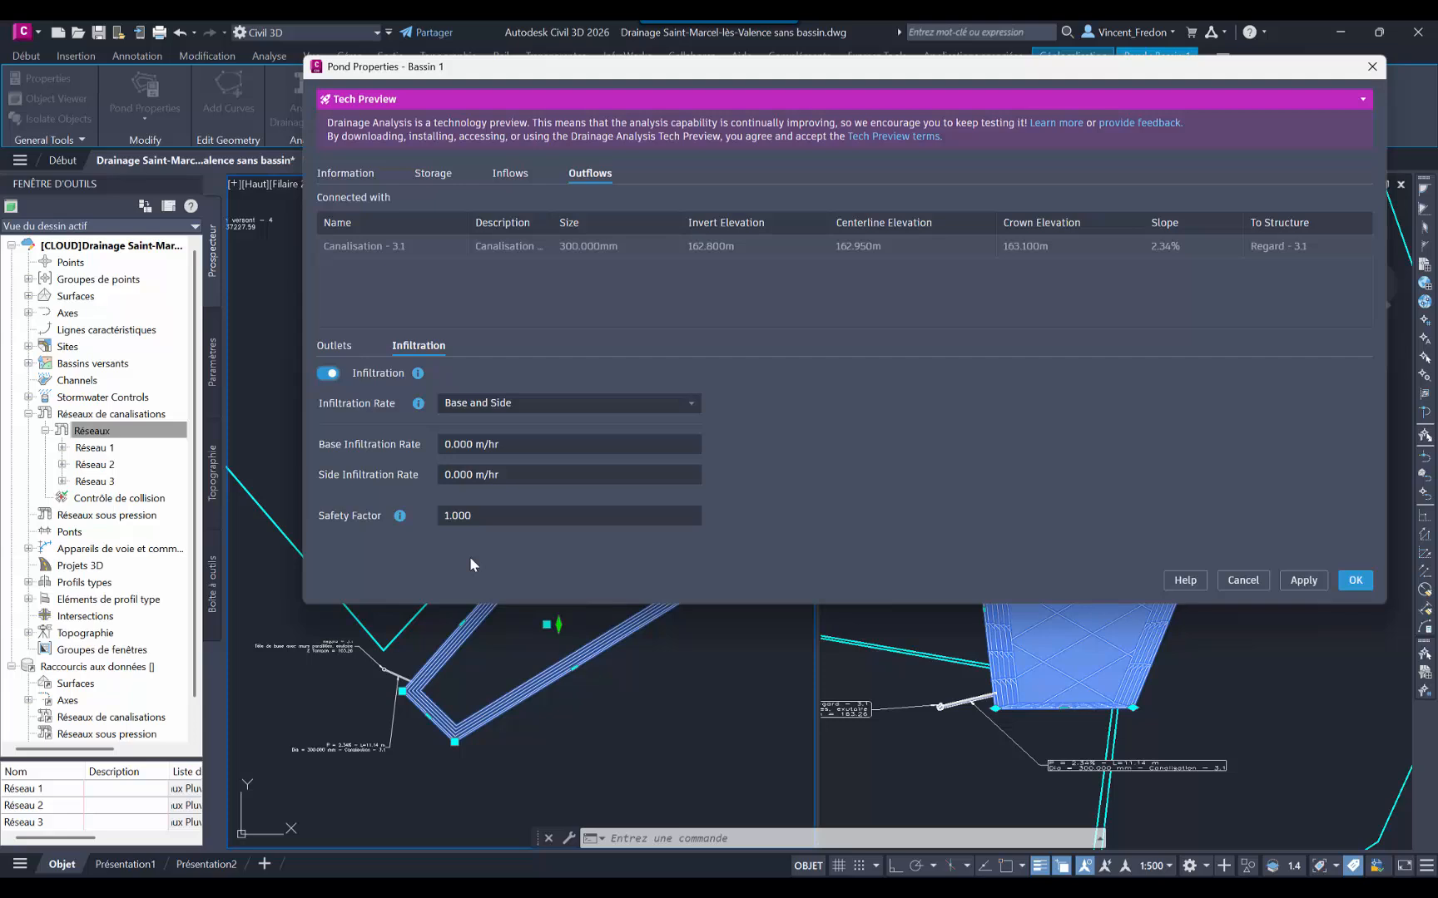
click(334, 346)
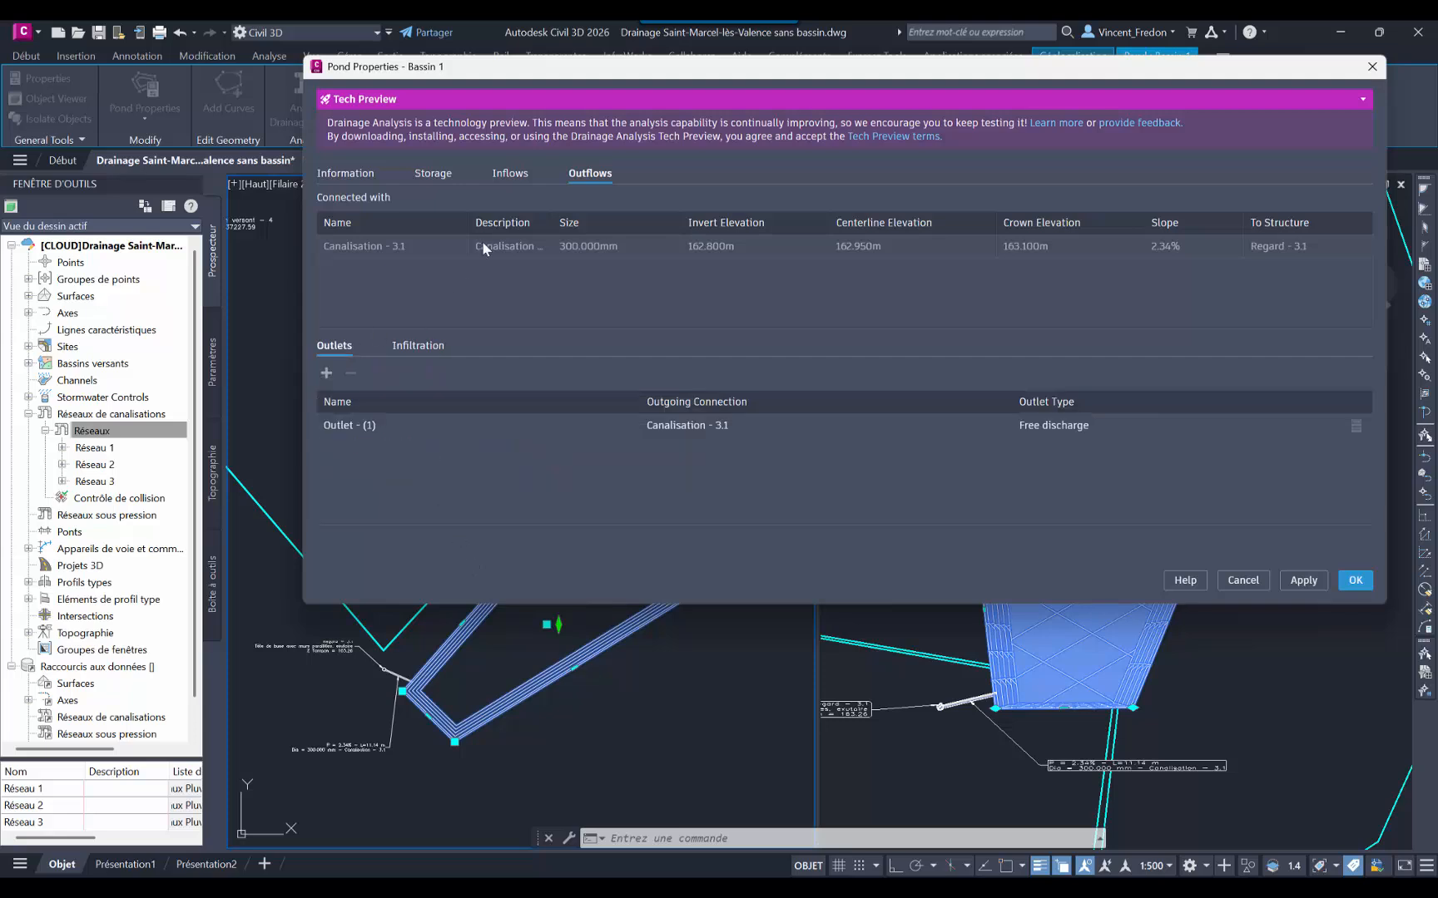
click(1300, 580)
click(1355, 581)
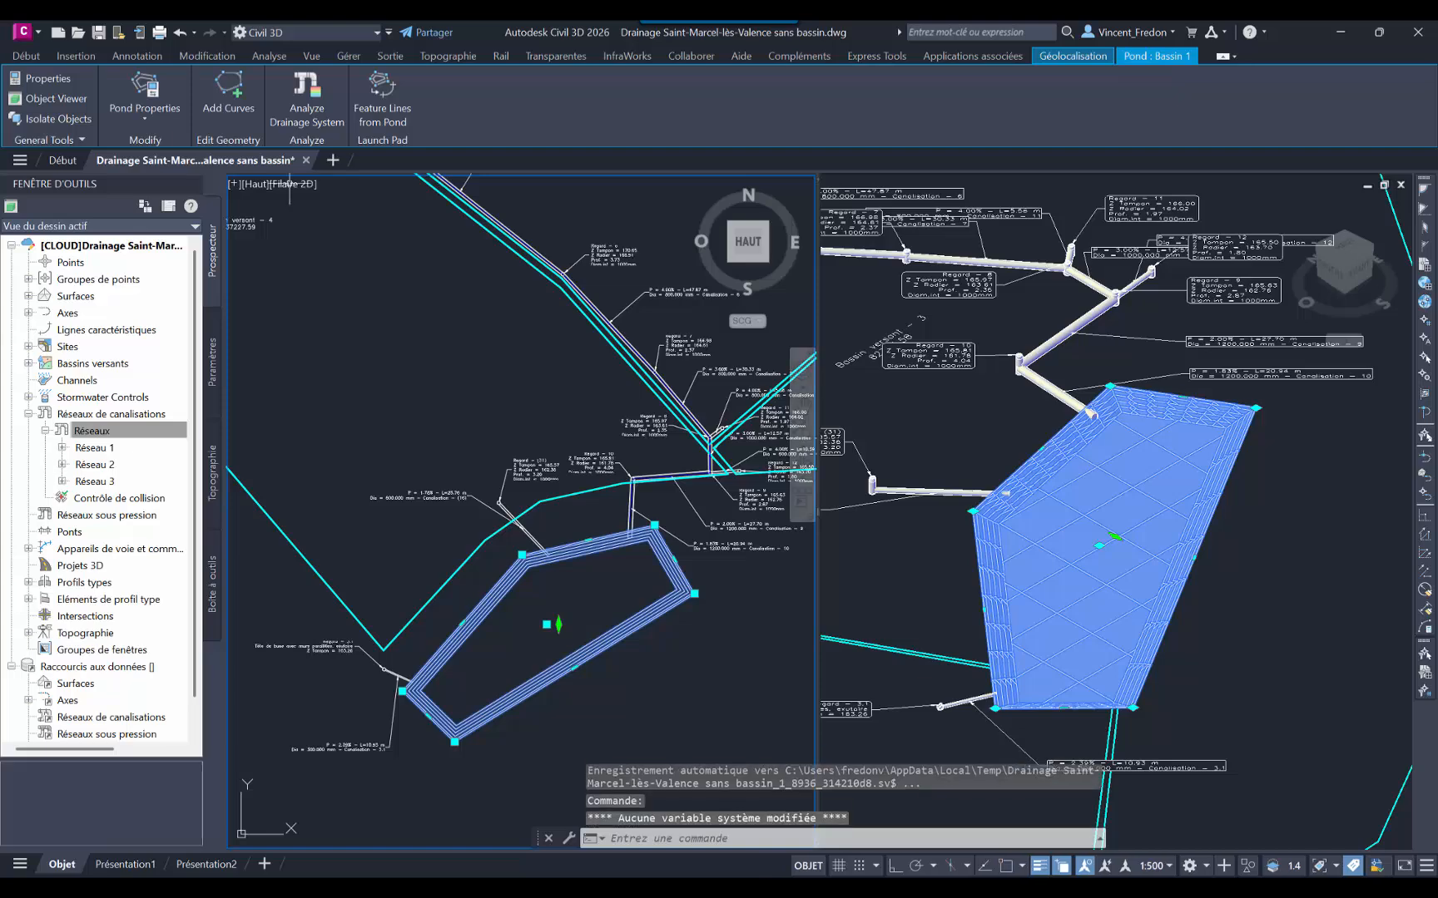
key(Escape)
click(591, 596)
key(Escape)
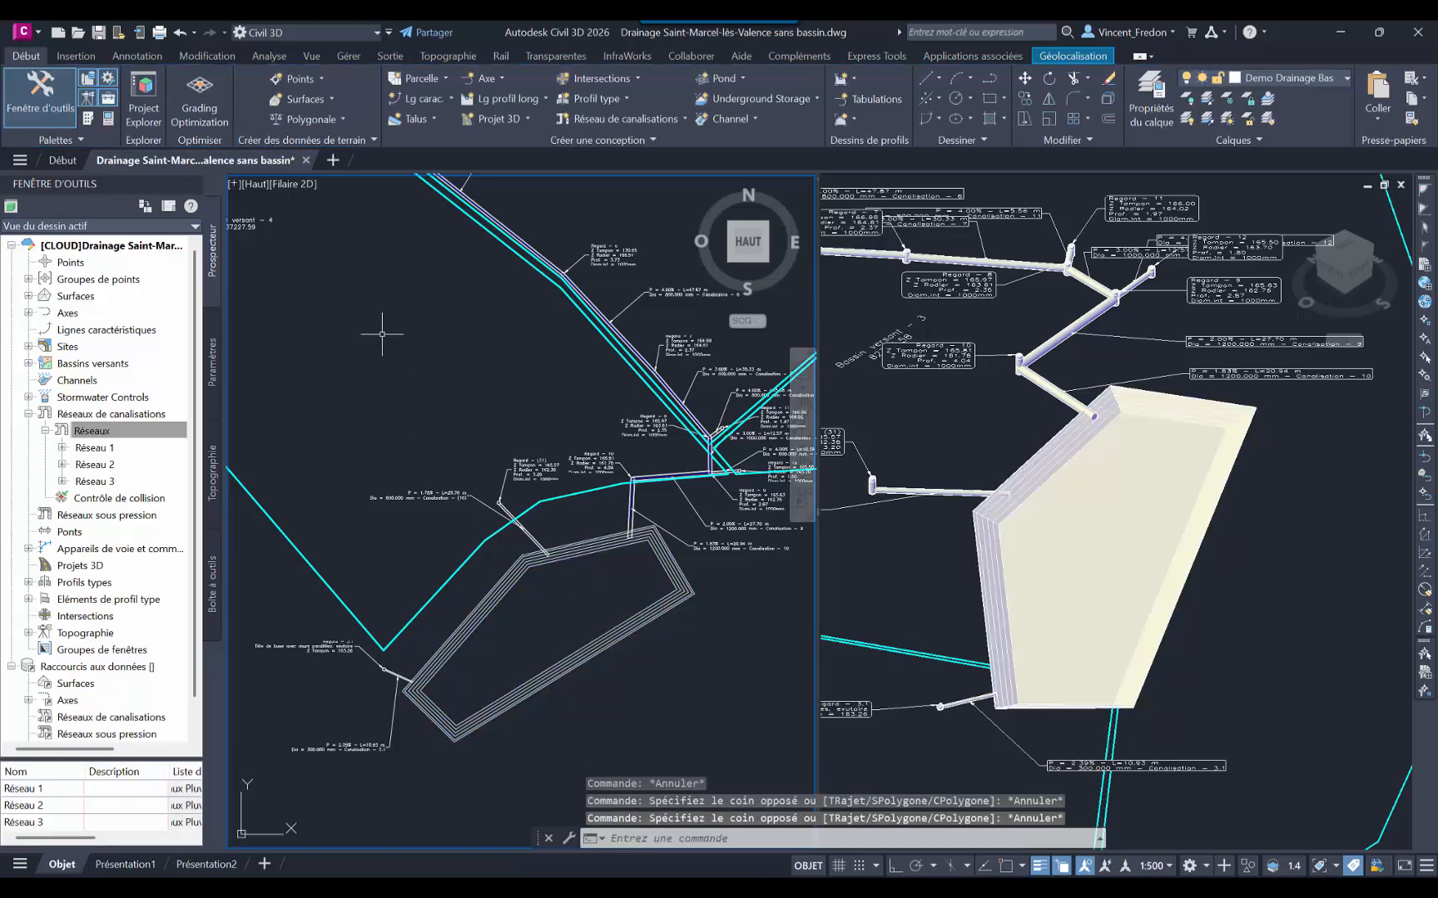
Step: Run the drainage analysis from pond Bassin 1 with the Fontainebleau rainfall and zoom to the flagged pipe Canalisation - (16)
click(598, 553)
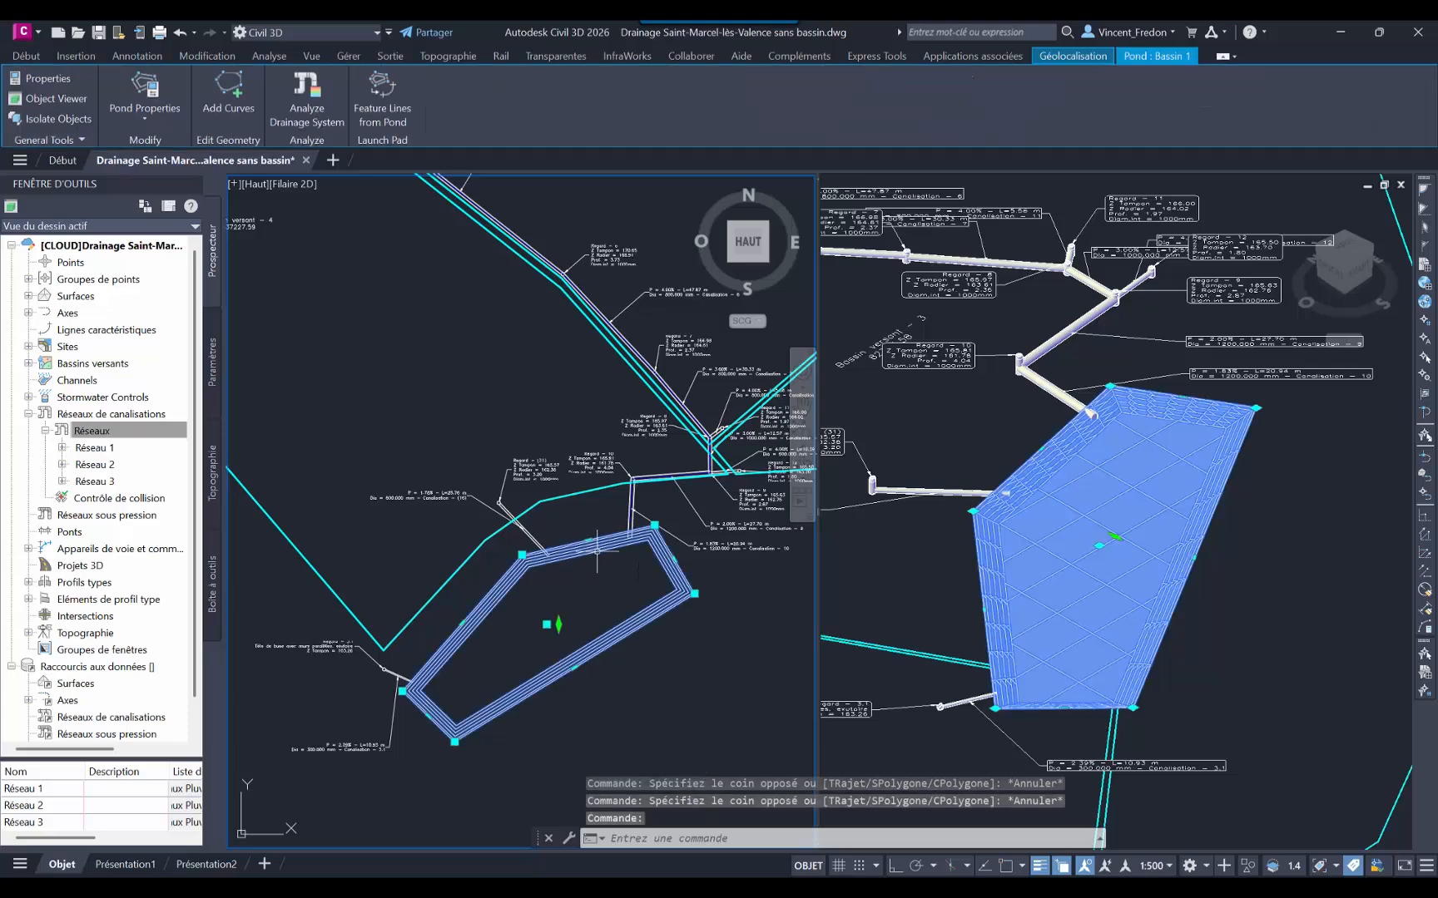
click(307, 99)
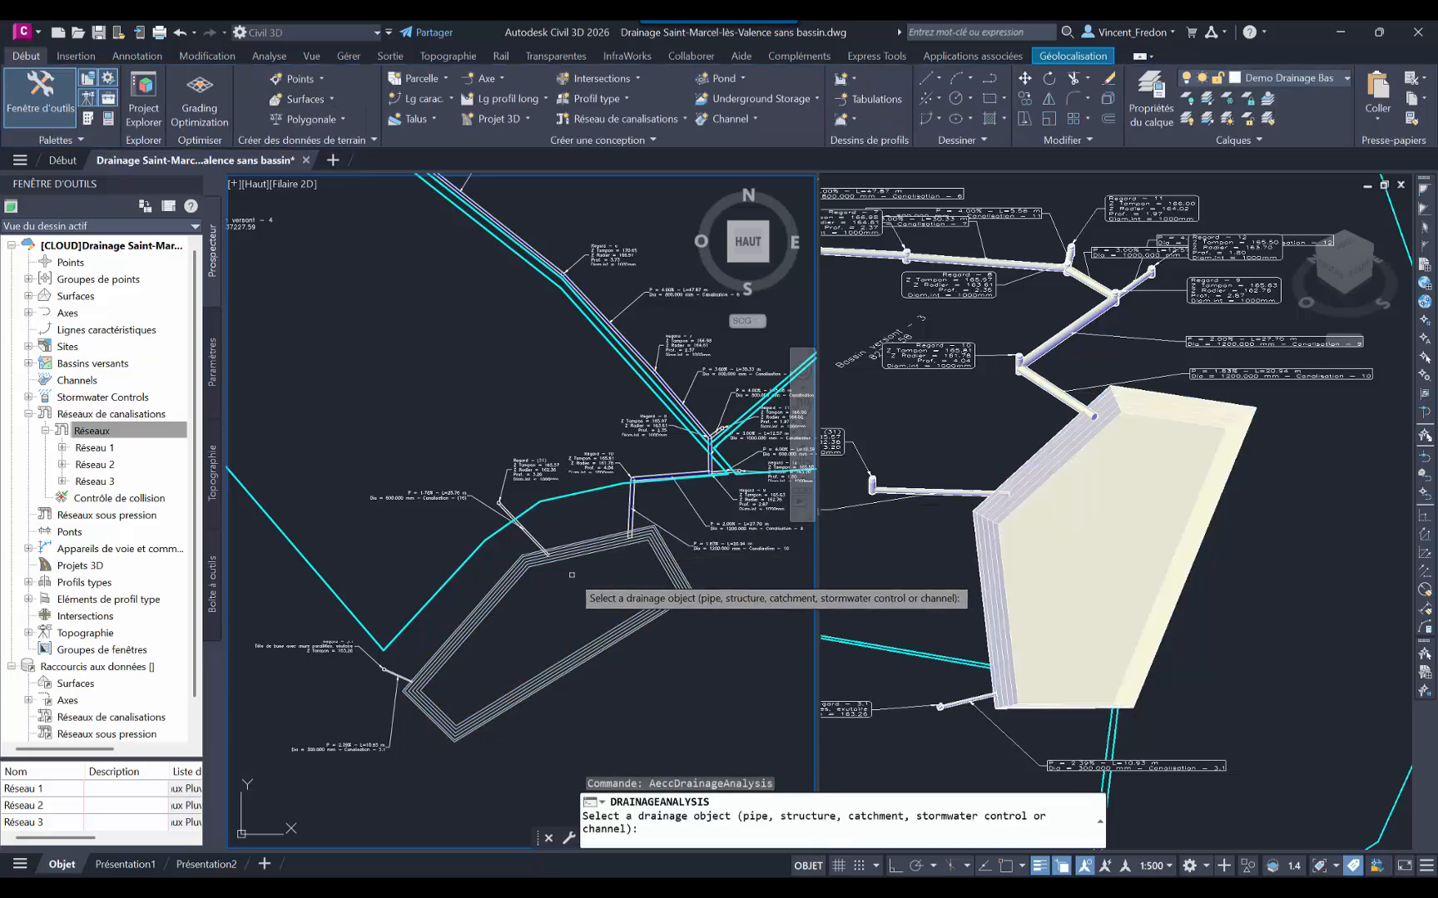
click(542, 569)
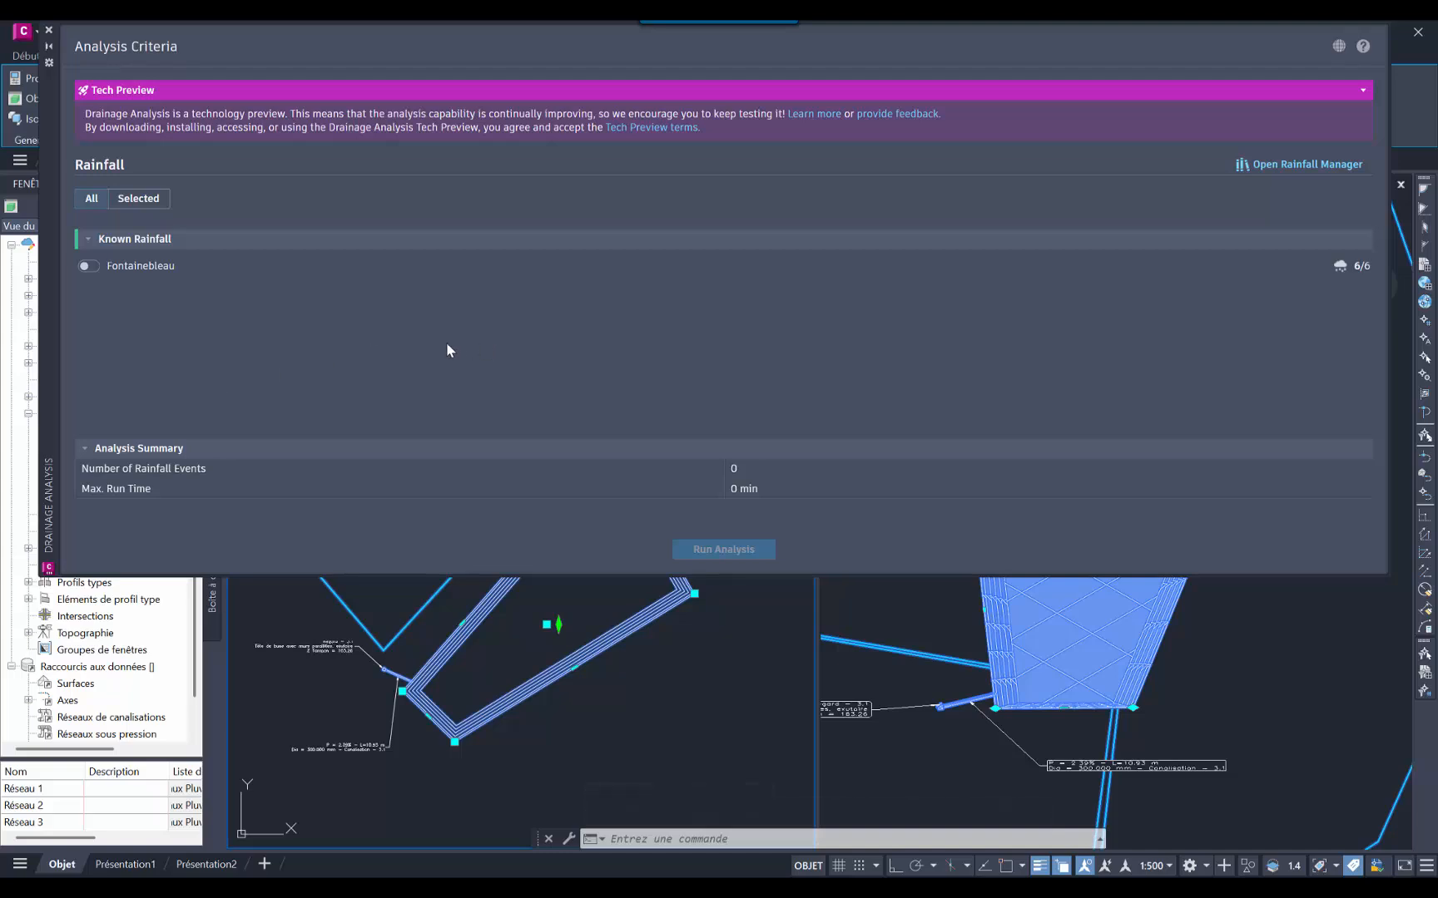
click(93, 269)
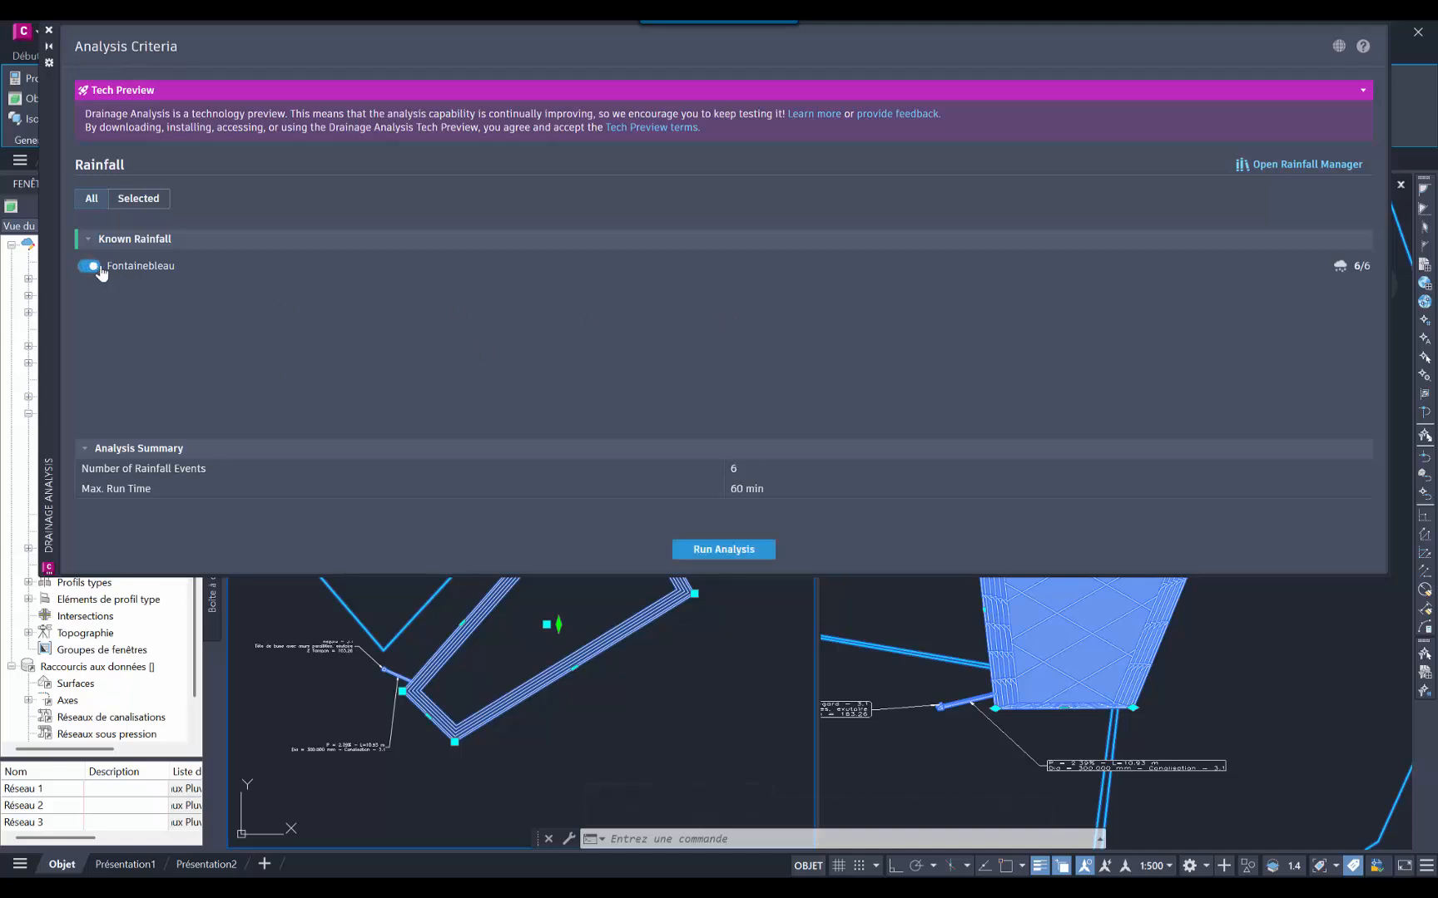
click(724, 551)
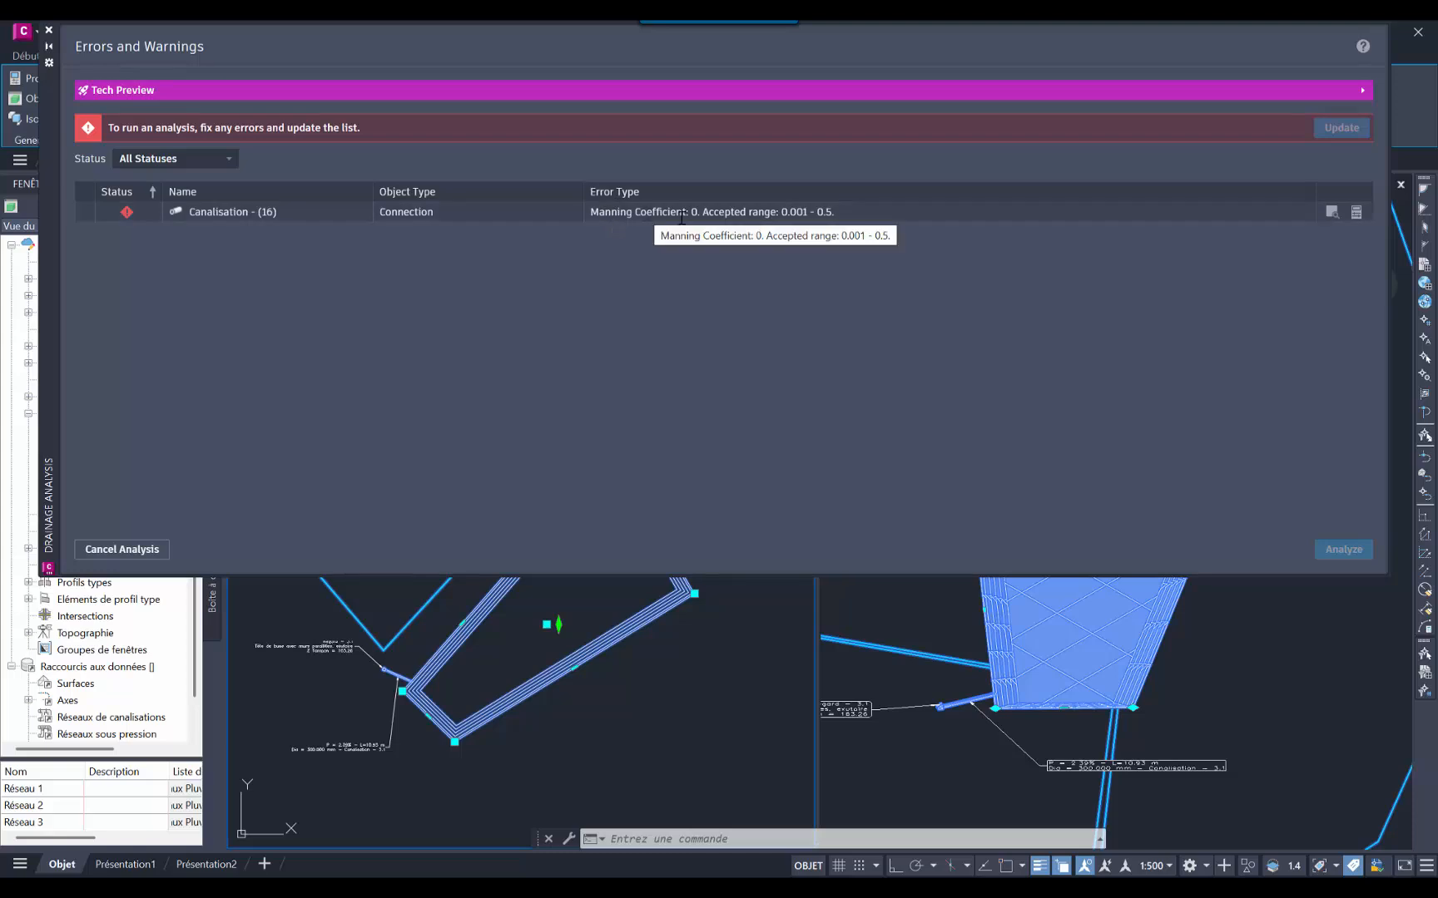
click(1332, 213)
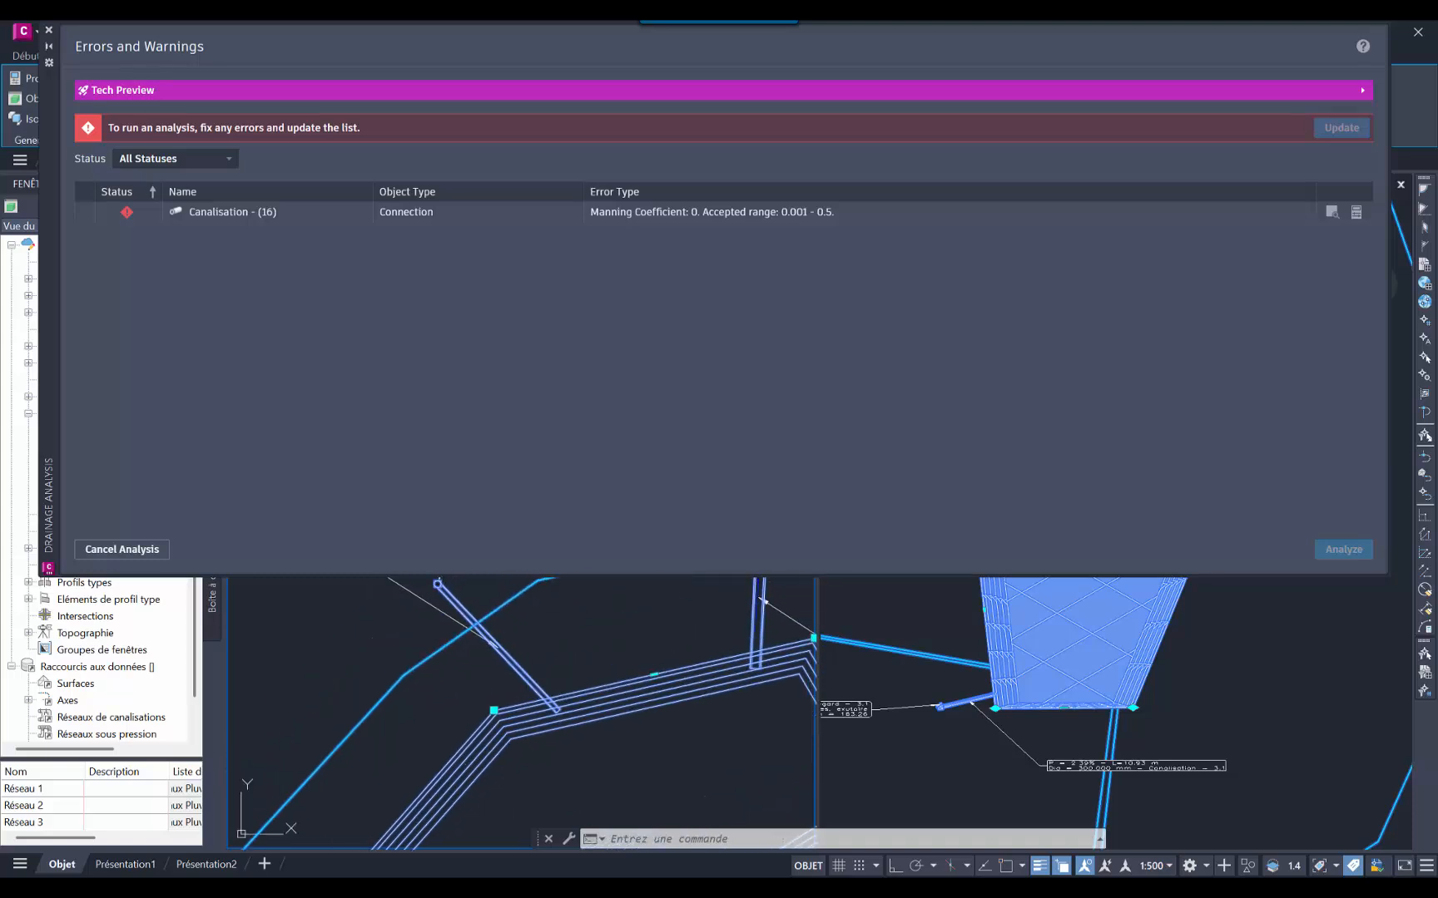
Step: Set the Manning coefficient of the flagged pipe Canalisation - (16) to 0.015 and accept the pipe properties
middle_drag(559, 631, 529, 700)
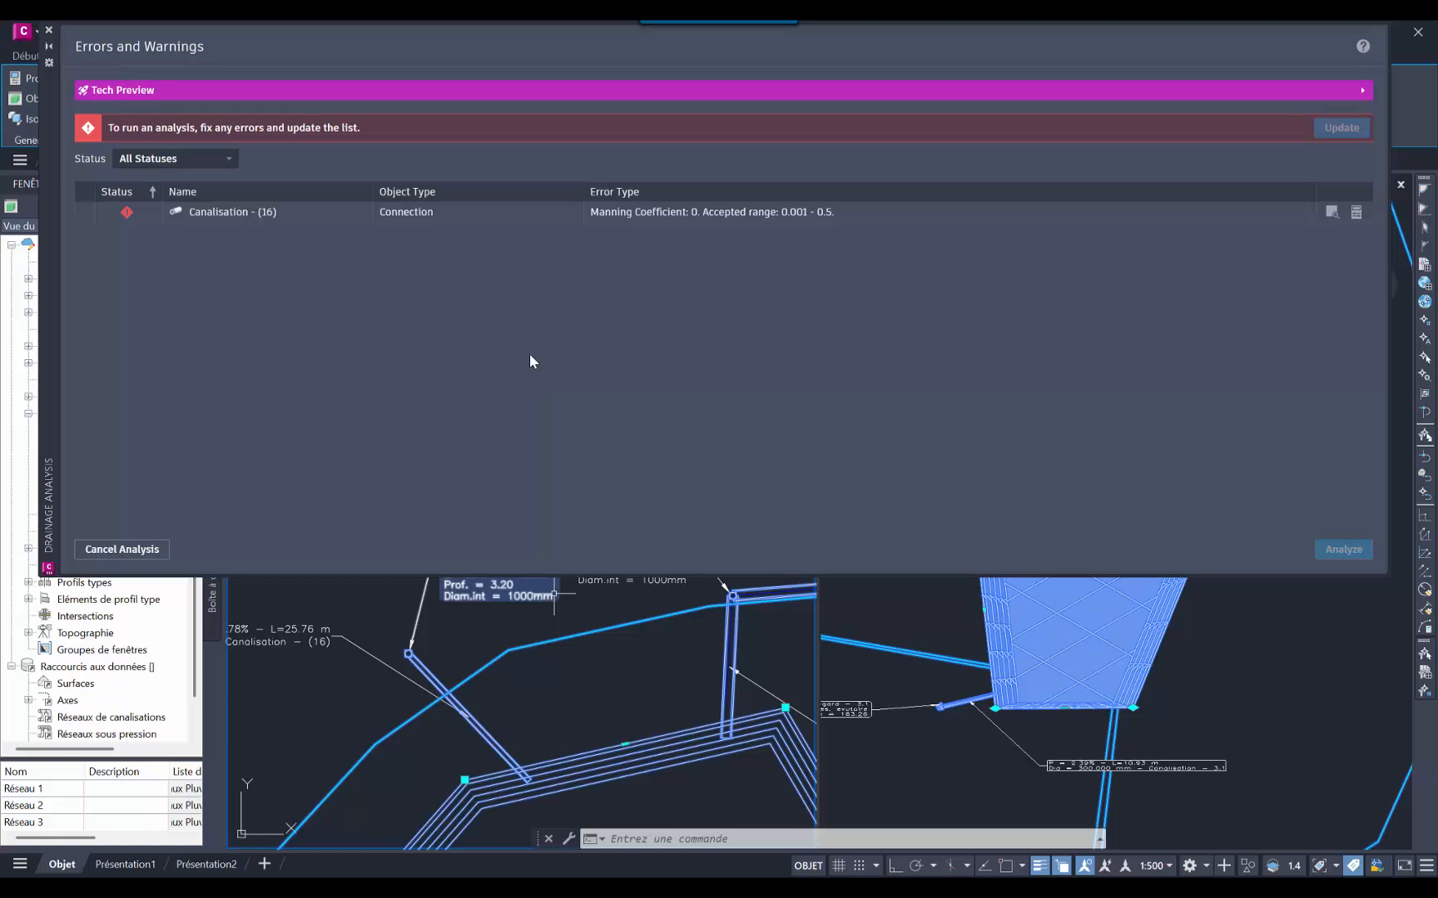
click(1356, 212)
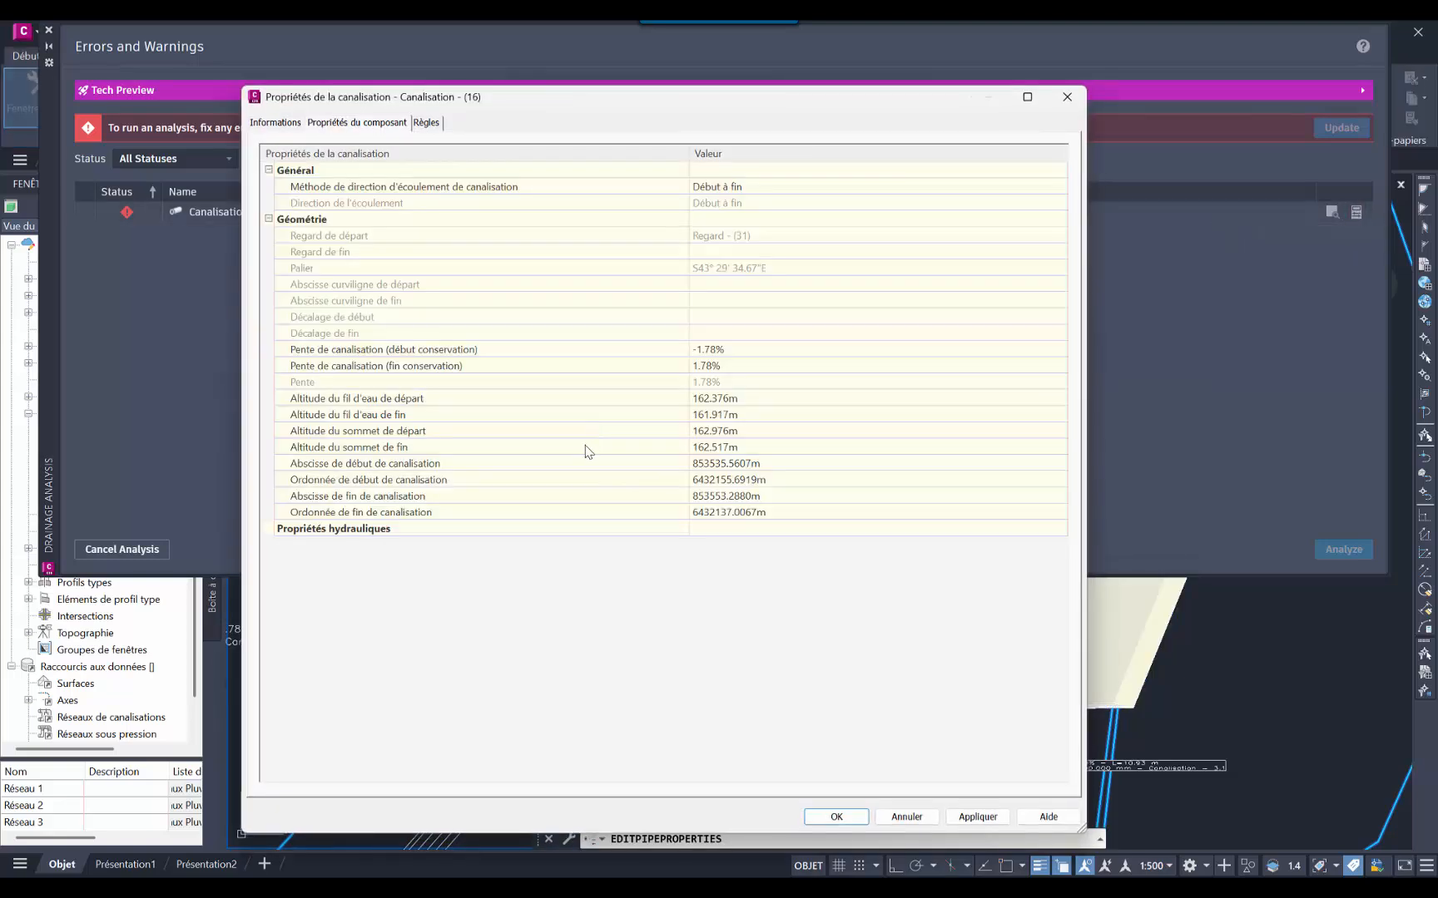
scroll(732, 452, down, 8)
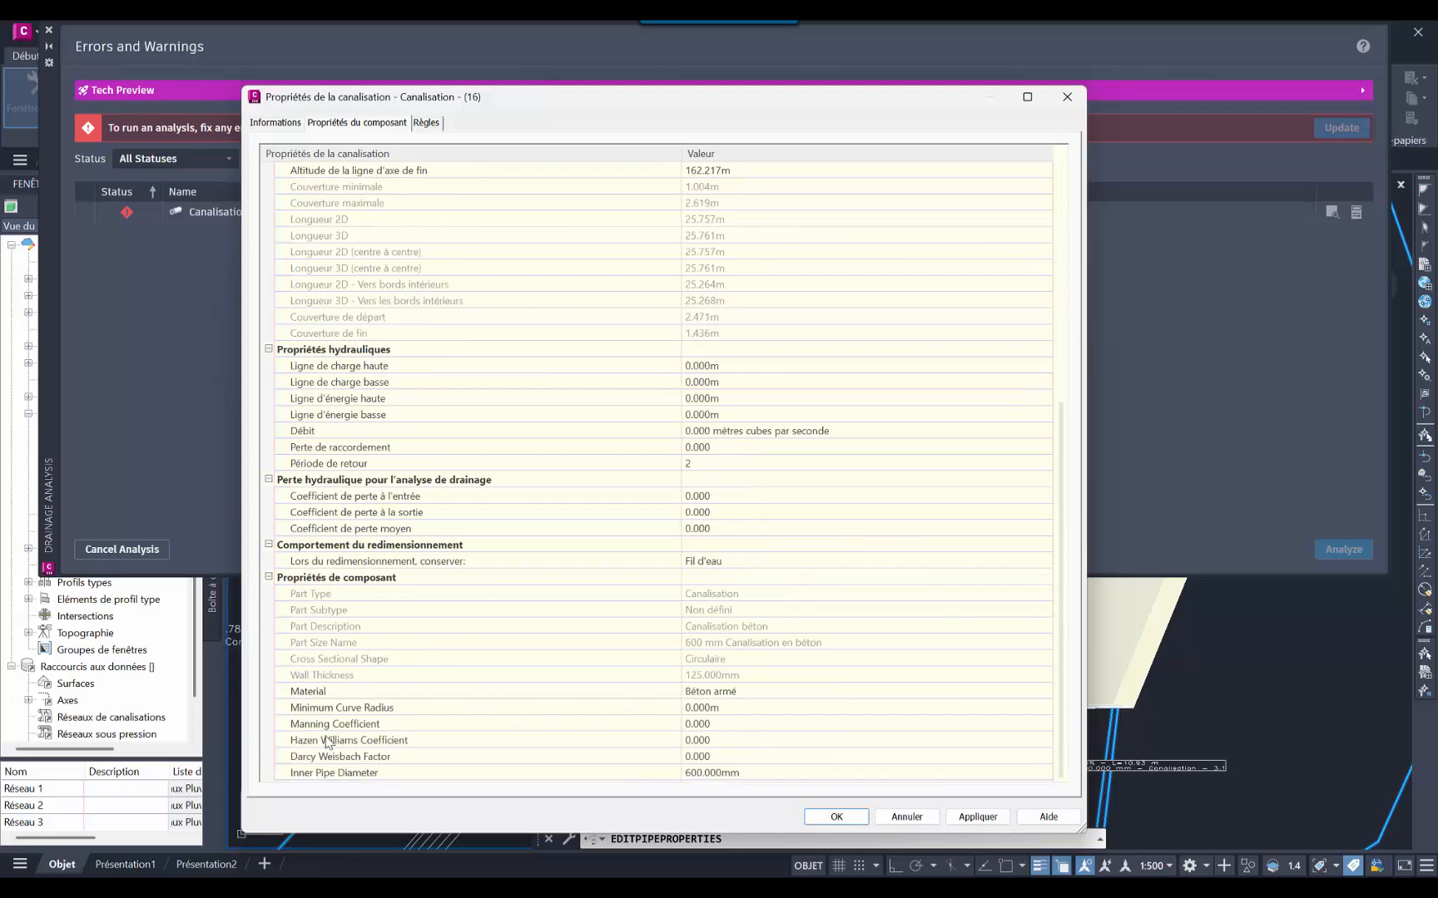
click(723, 725)
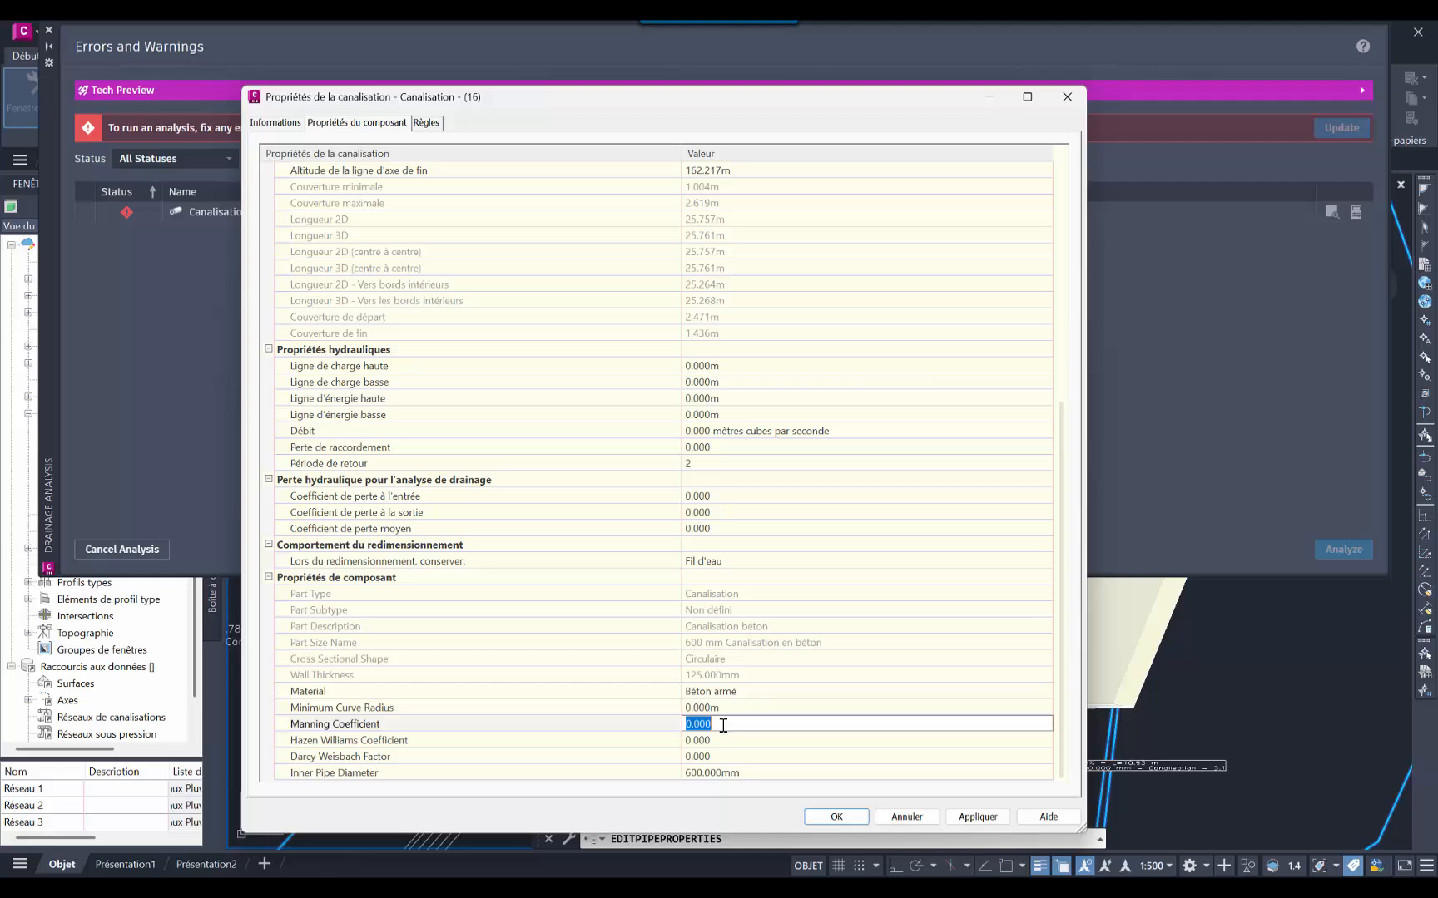
text(0.015)
key(Return)
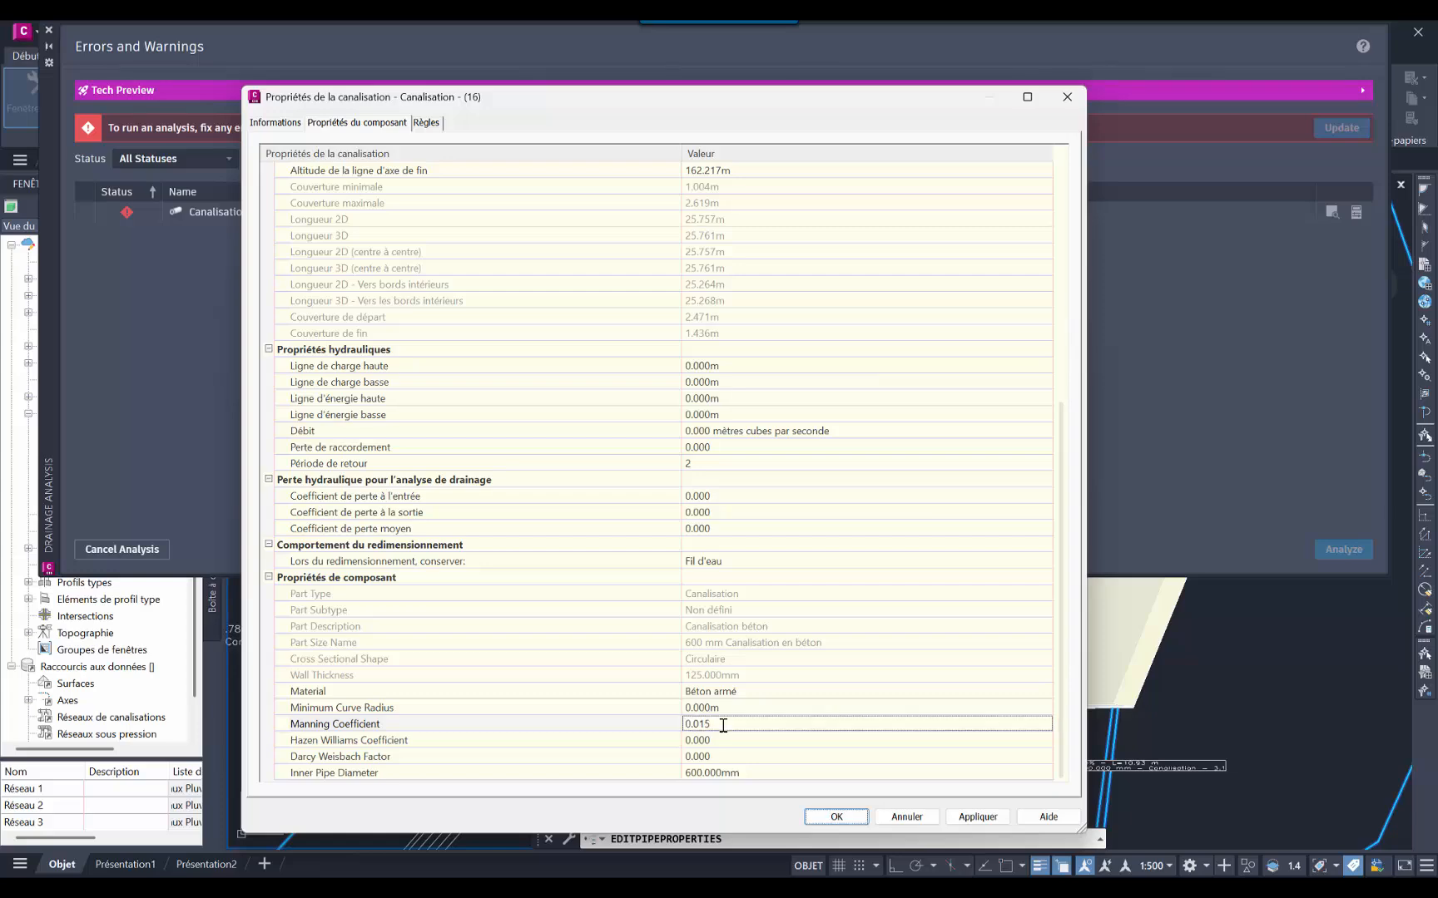
click(975, 819)
click(836, 818)
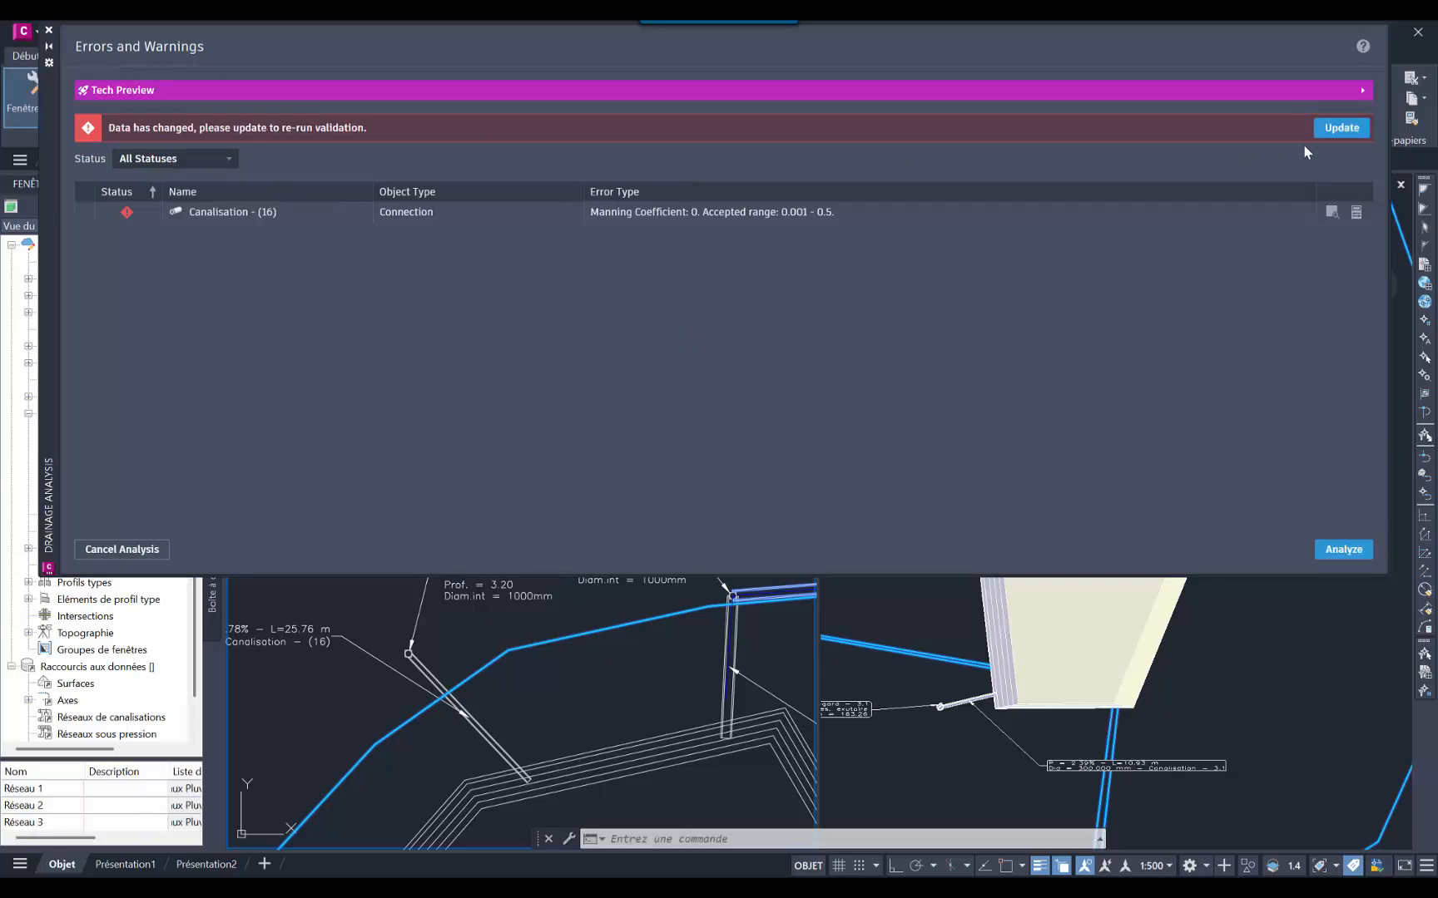
Step: Revalidate the network and run the analysis, showing its results for the Fontainebleau 5 ans rainfall event
click(1342, 130)
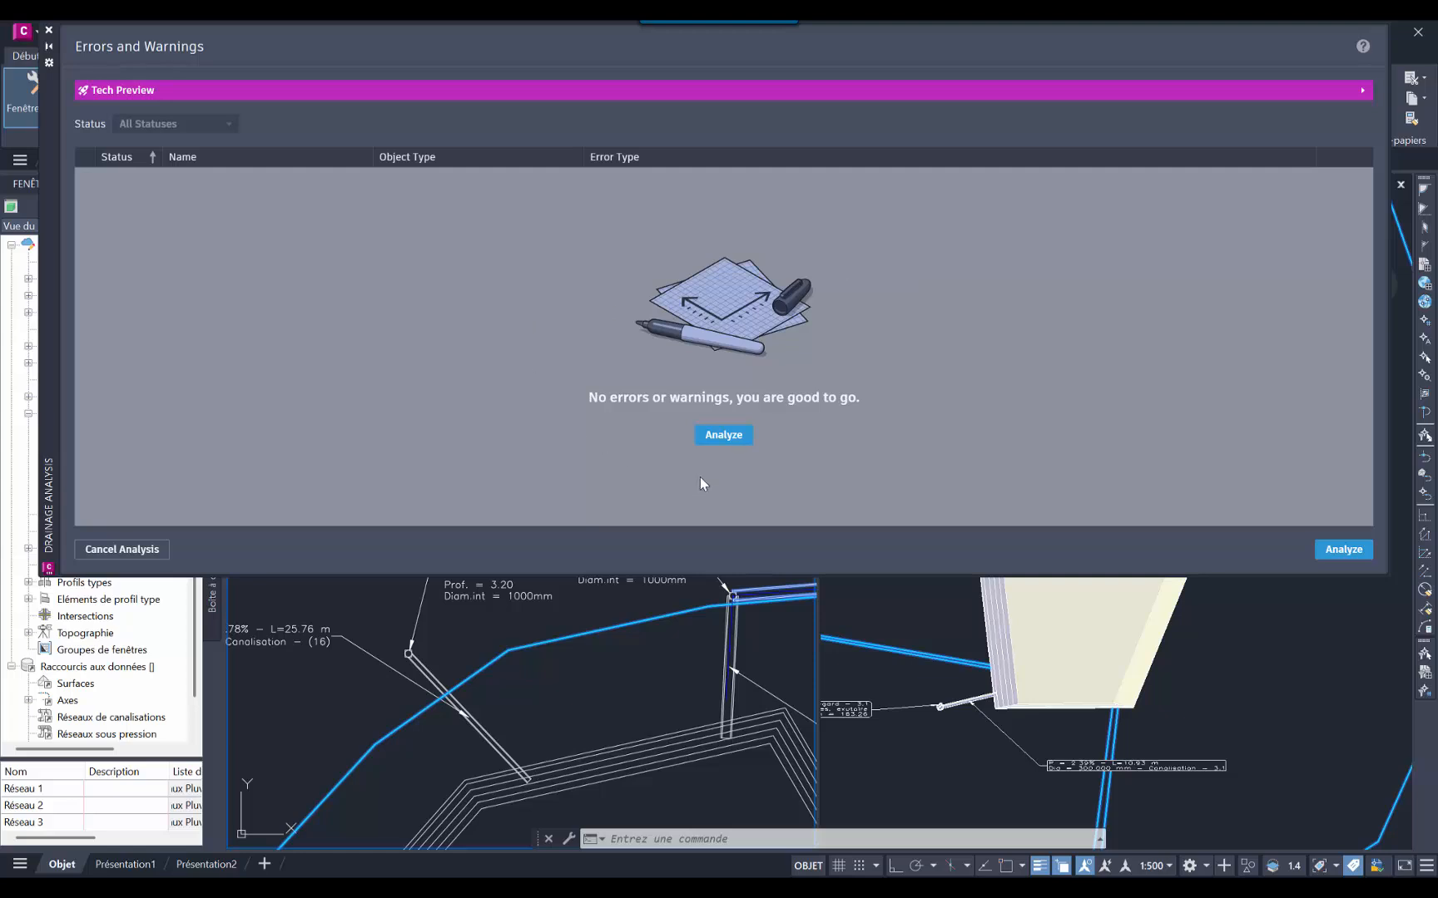
click(720, 437)
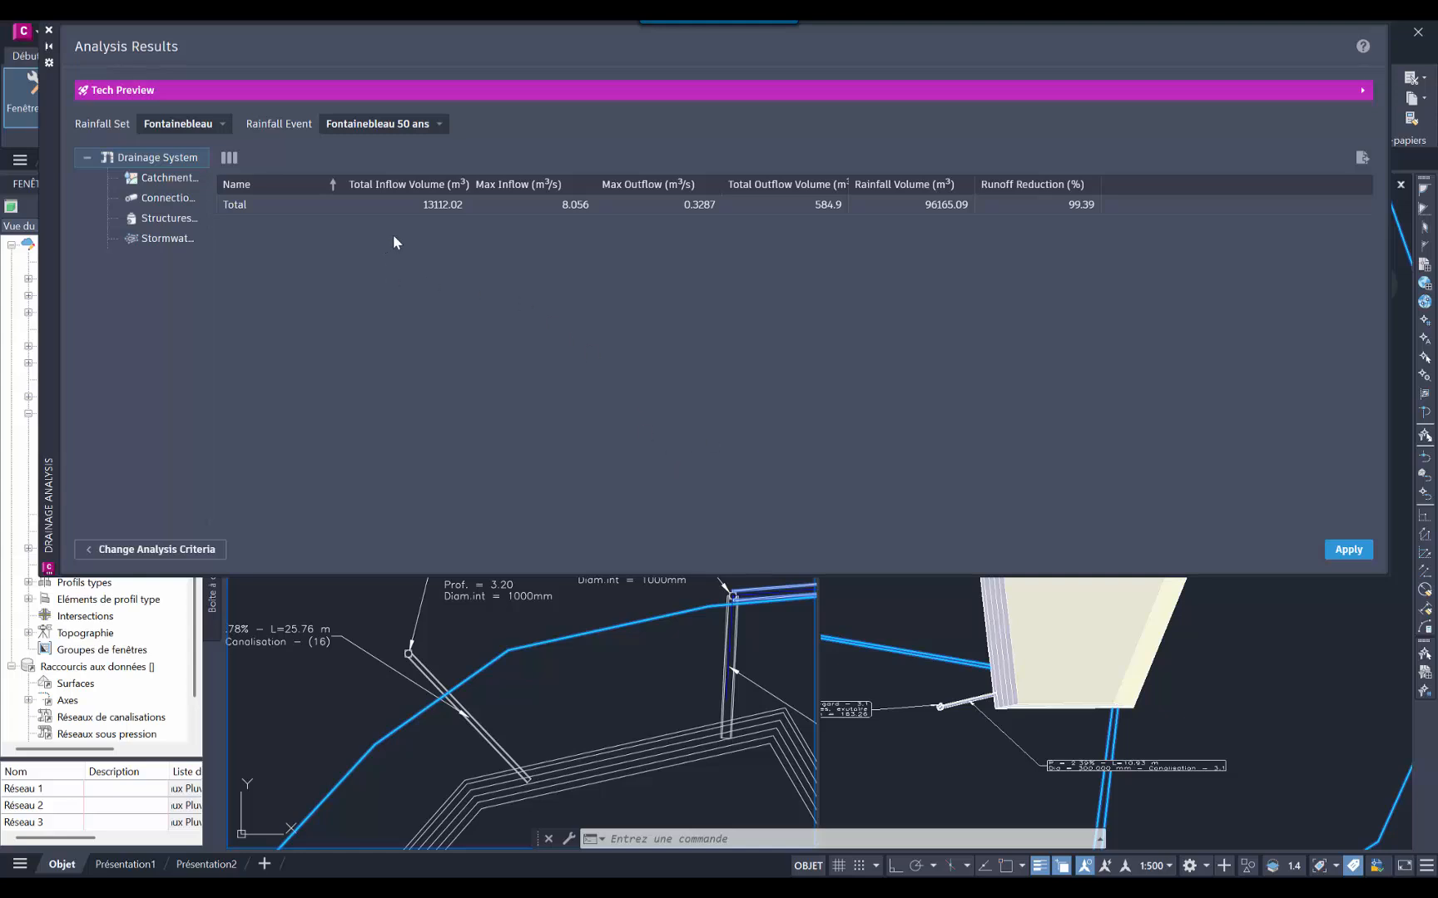
click(440, 124)
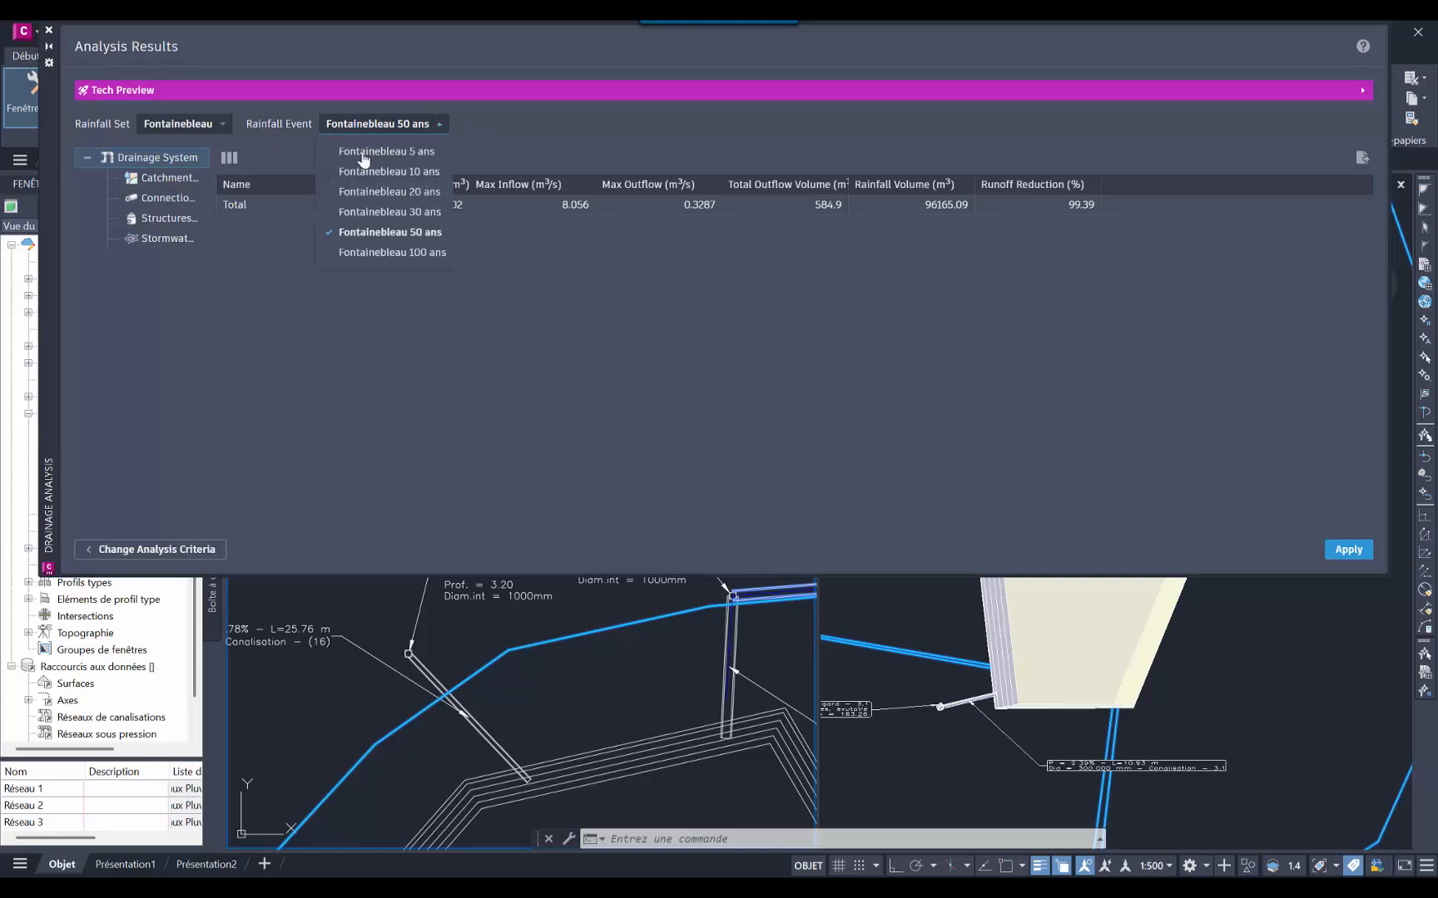
click(418, 154)
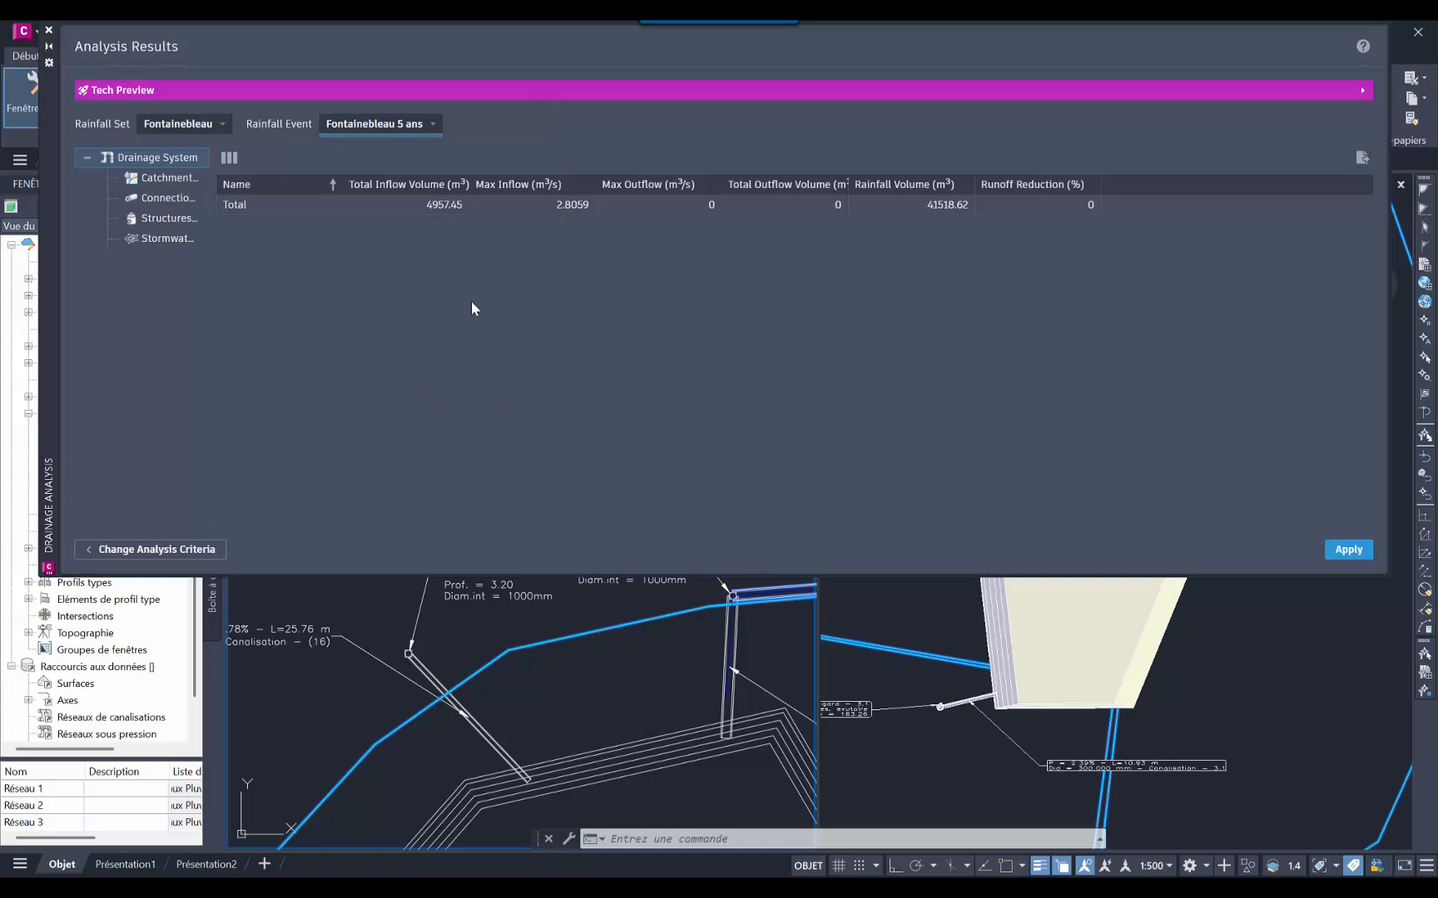
Step: Review the 5-year results for the catchments, connections, structures and stormwater controls, including all of Bassin 1's result values
click(170, 182)
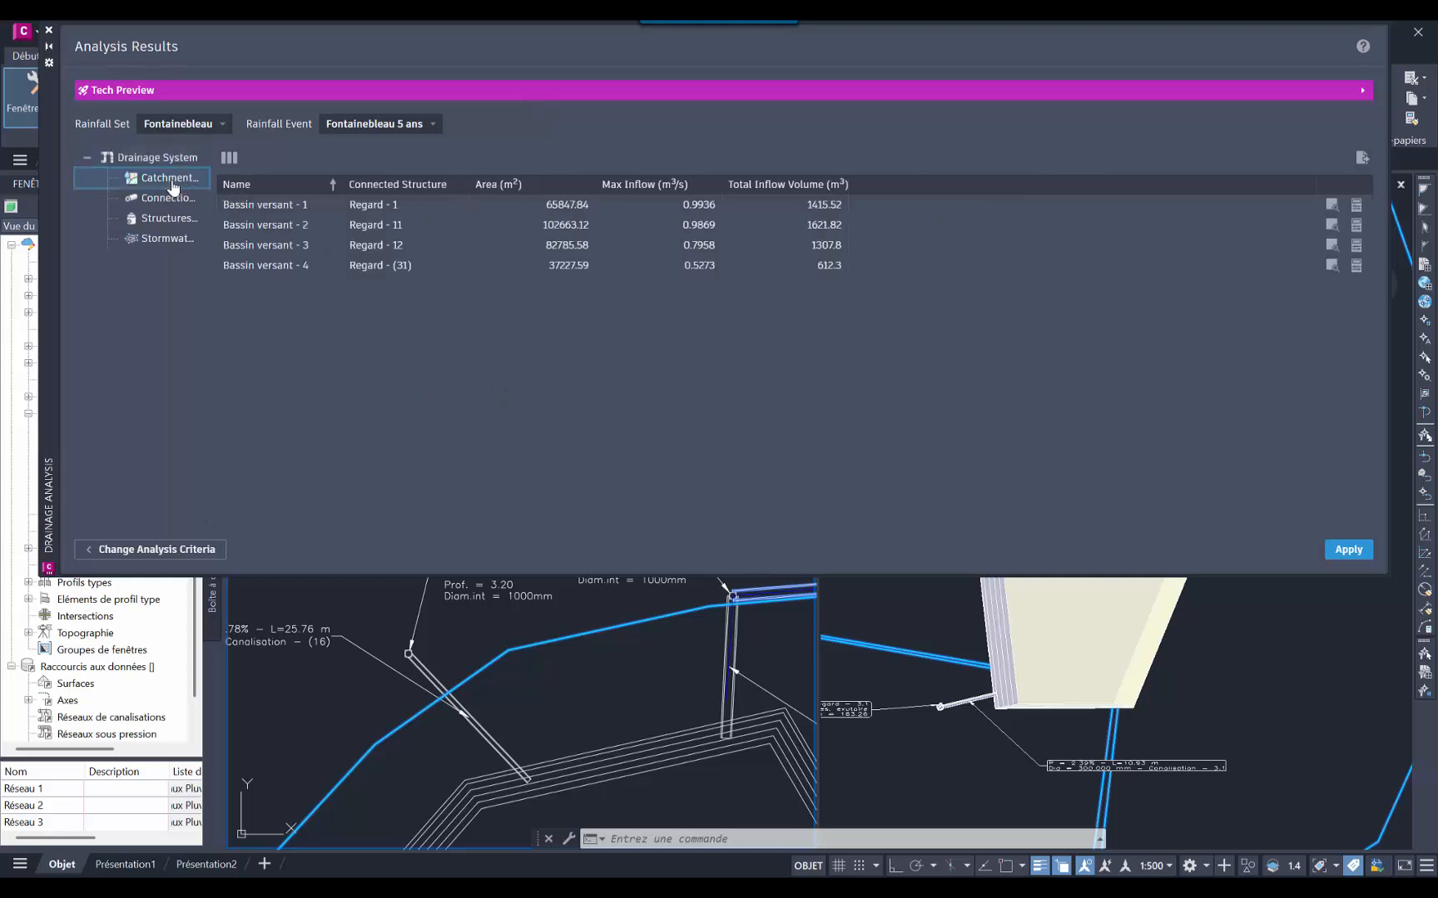
click(158, 201)
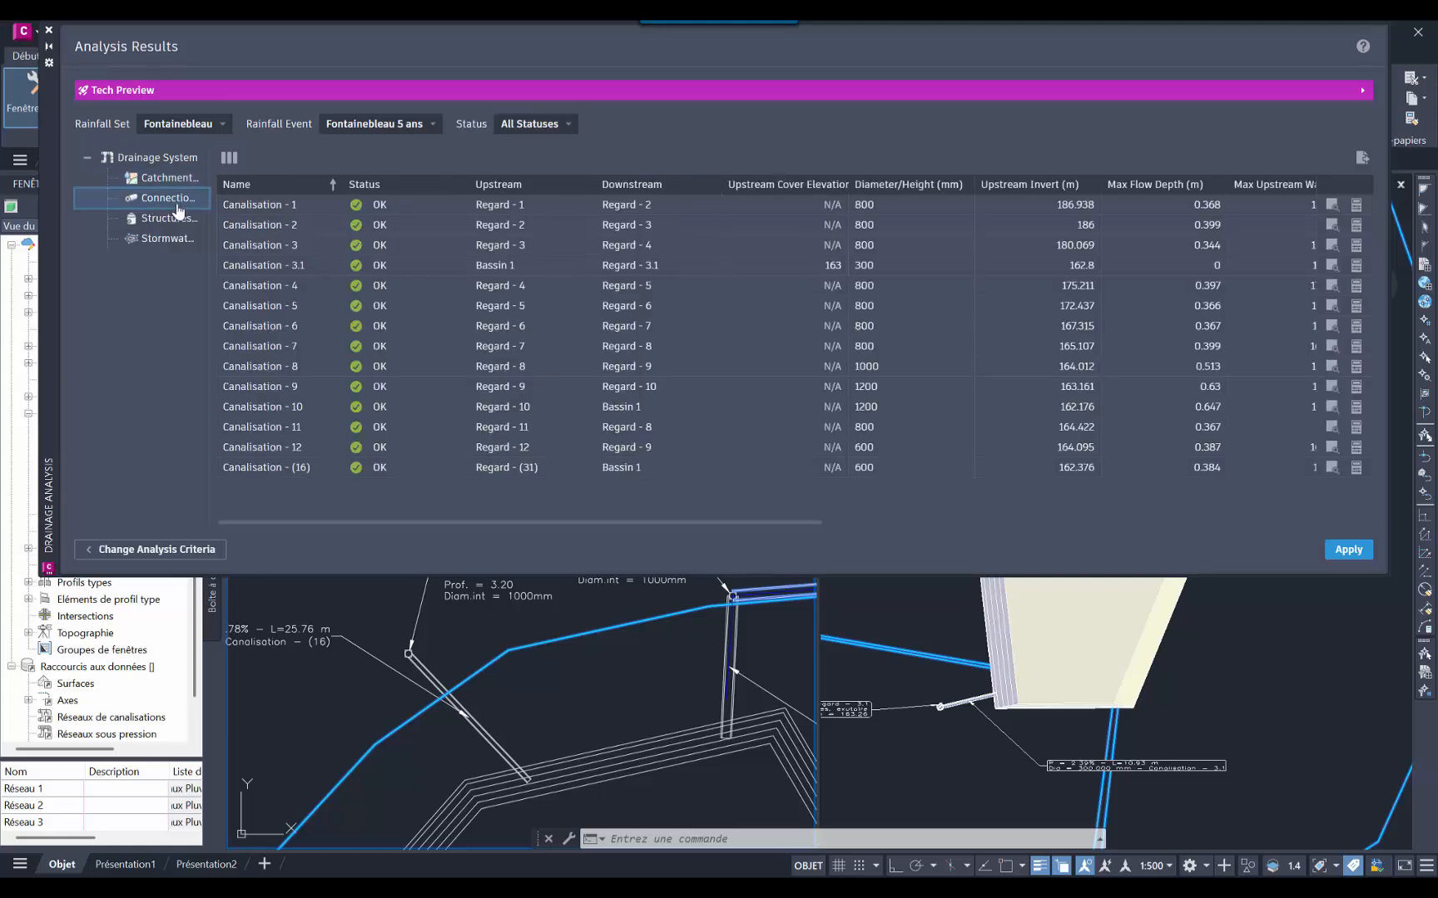
click(166, 220)
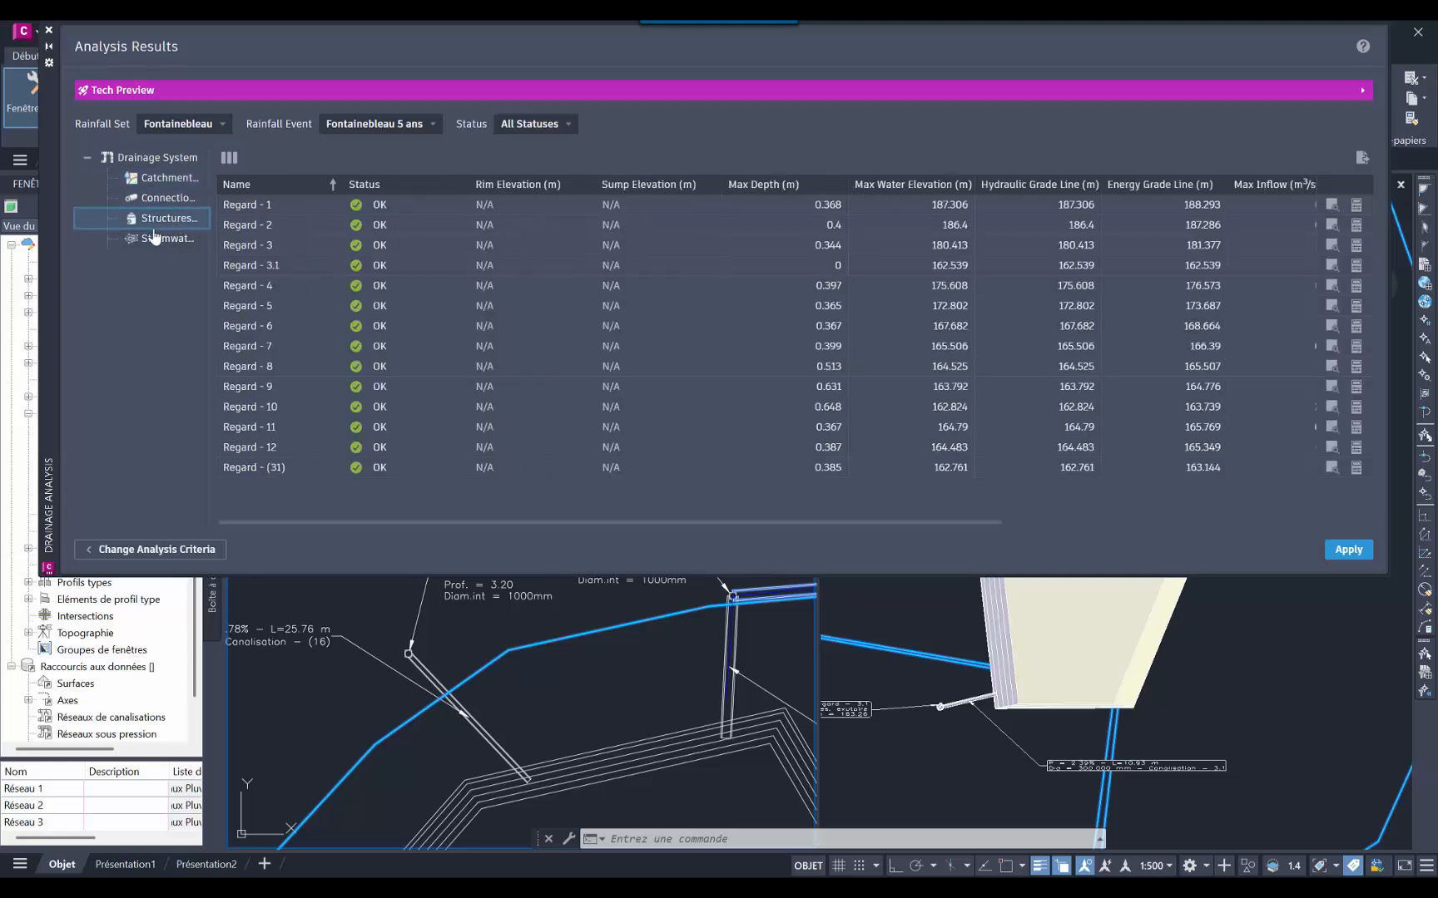
click(163, 239)
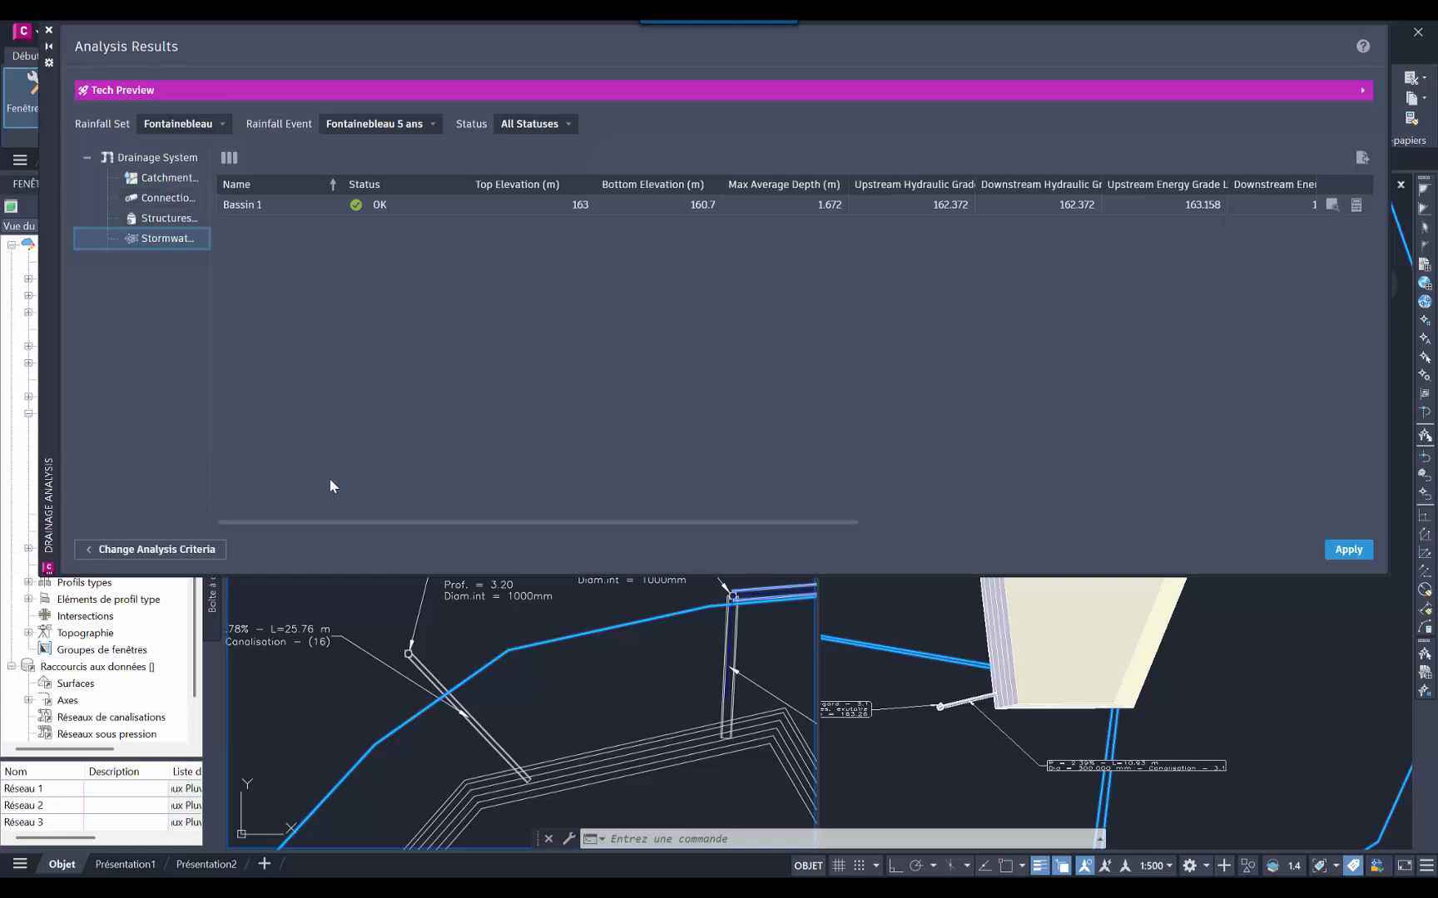
drag(333, 523, 947, 521)
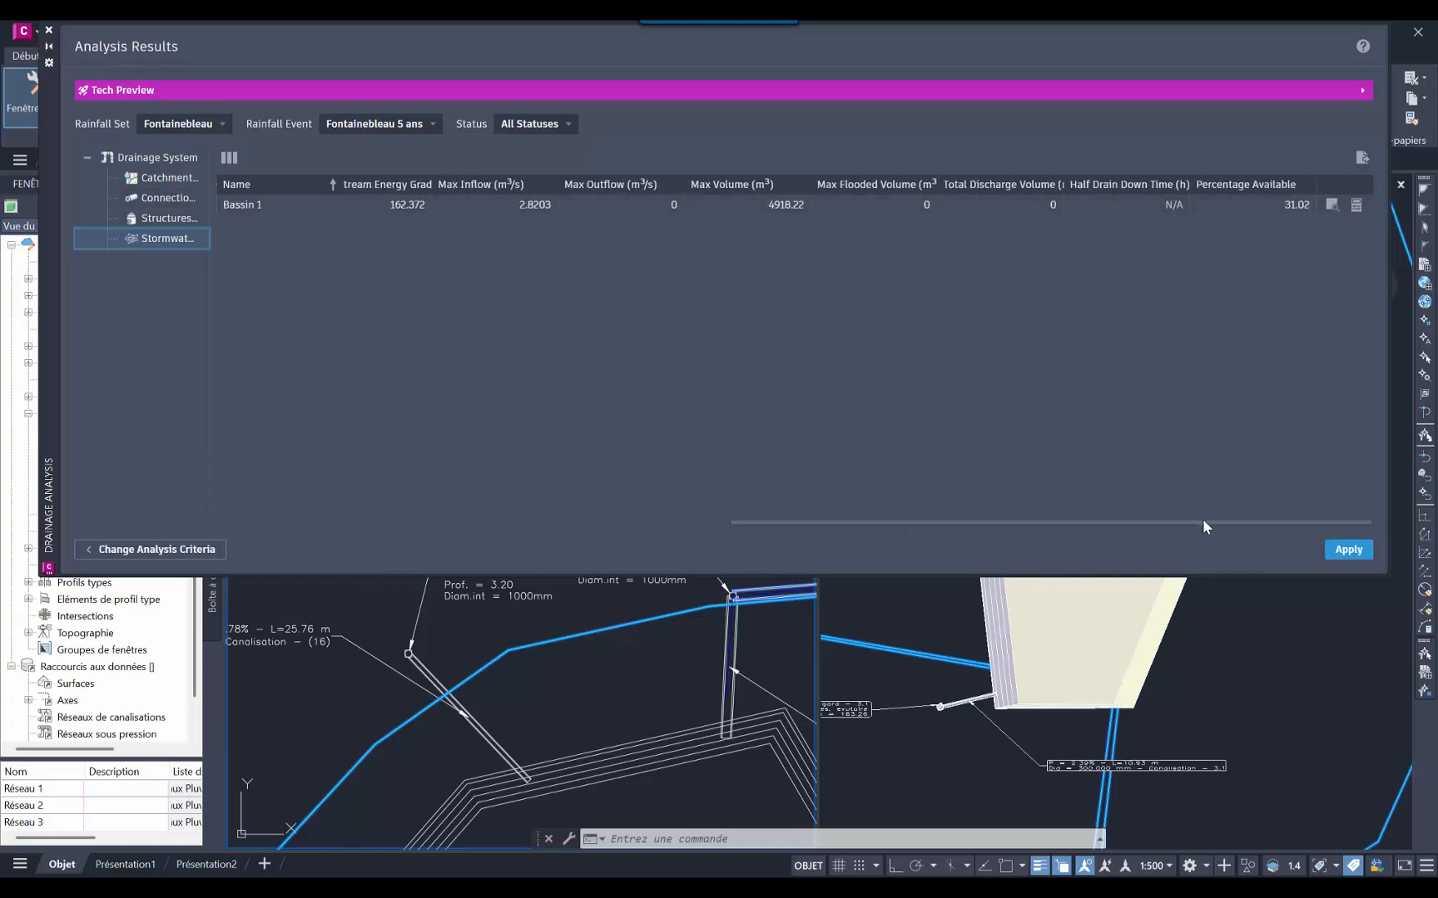
drag(1203, 524, 607, 545)
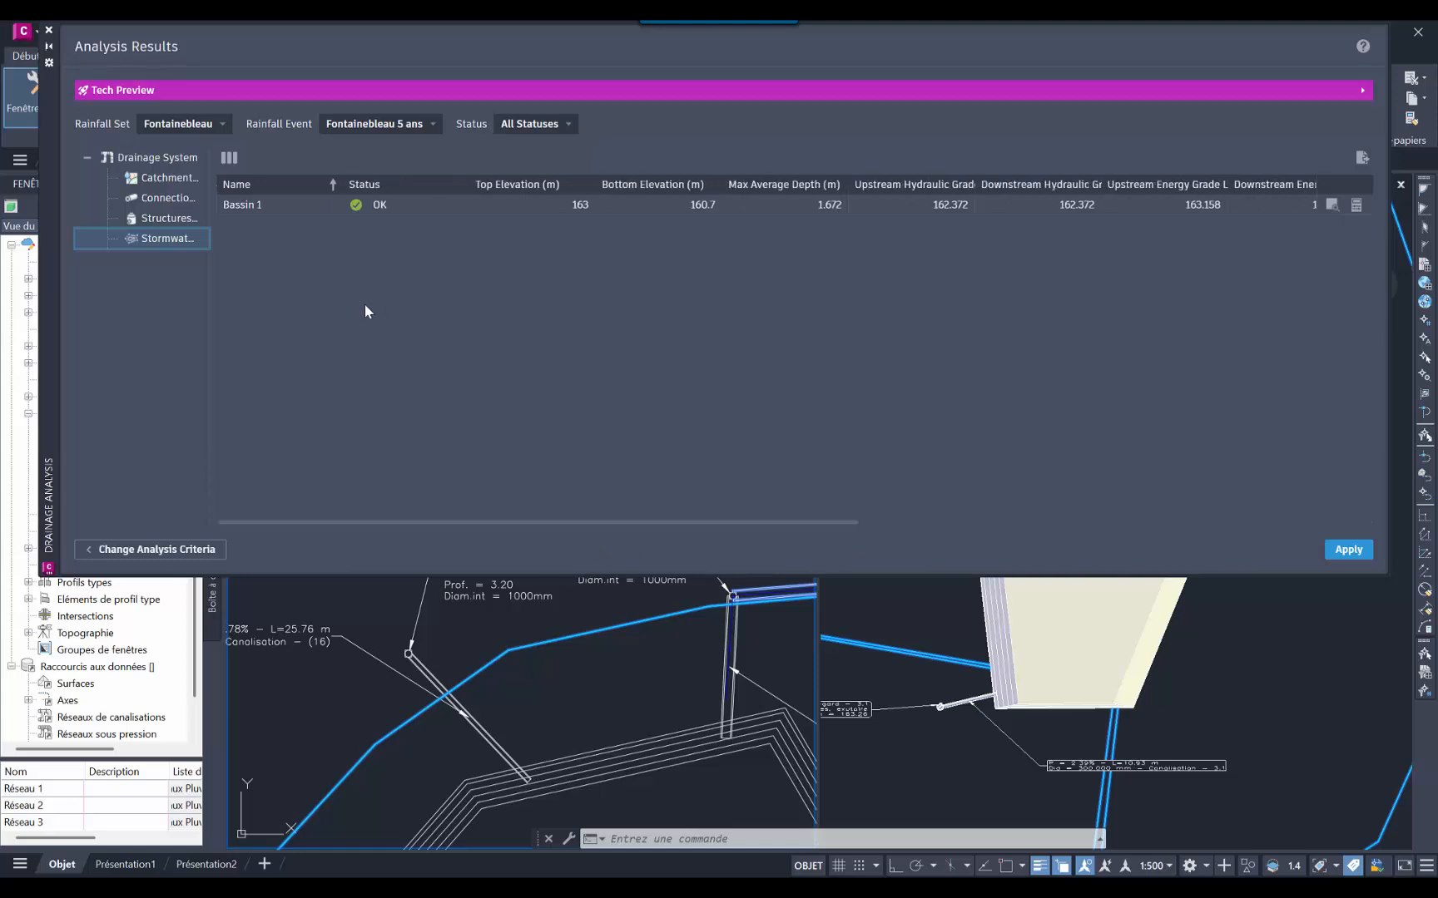
Step: Compare Bassin 1's storage results for the Fontainebleau 10 ans and 20 ans rainfall events
click(415, 126)
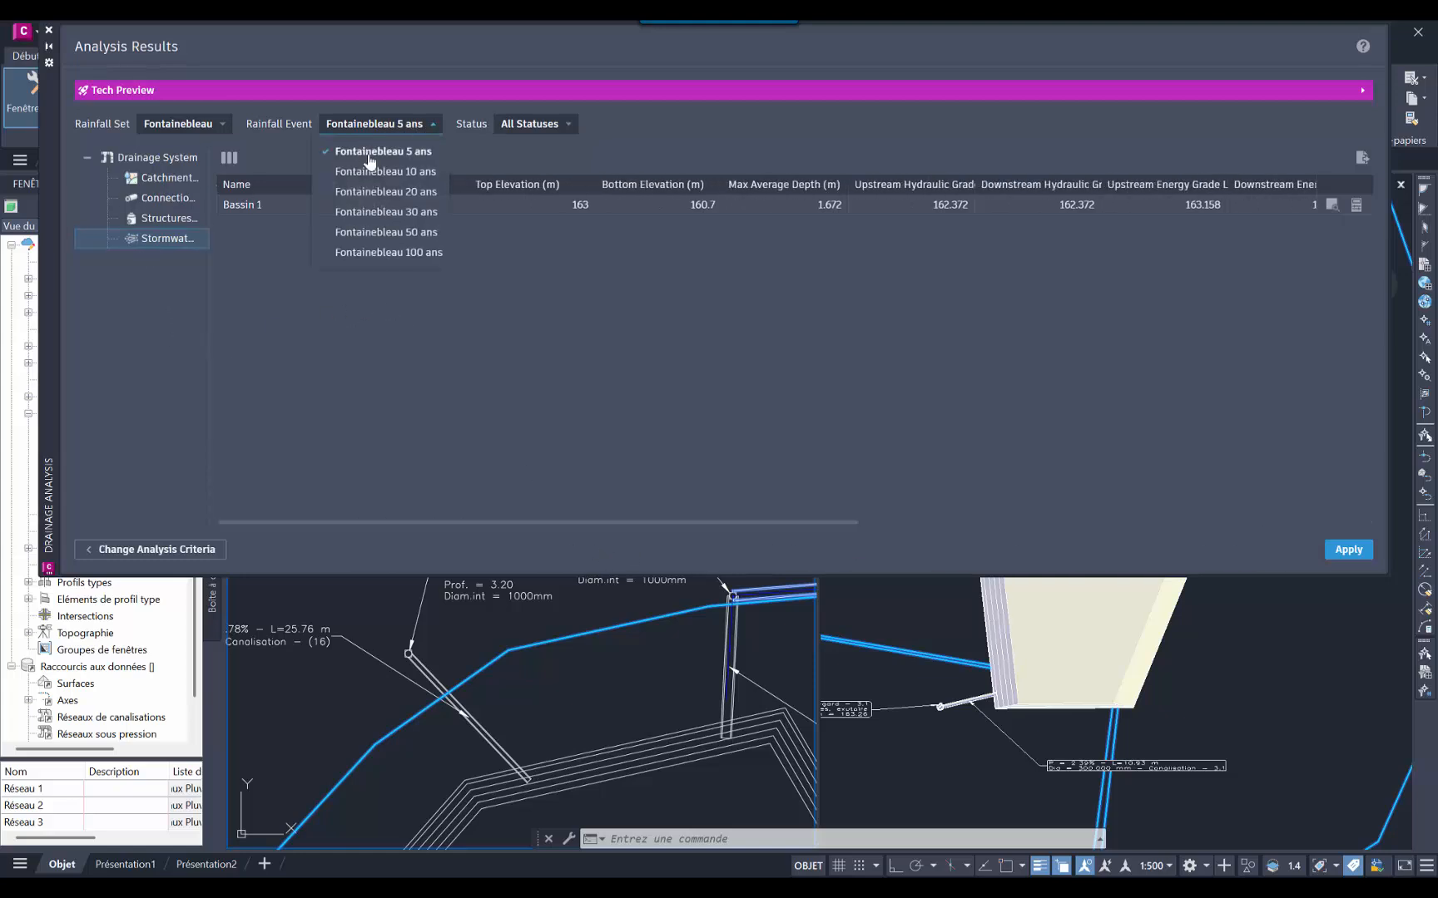
click(389, 173)
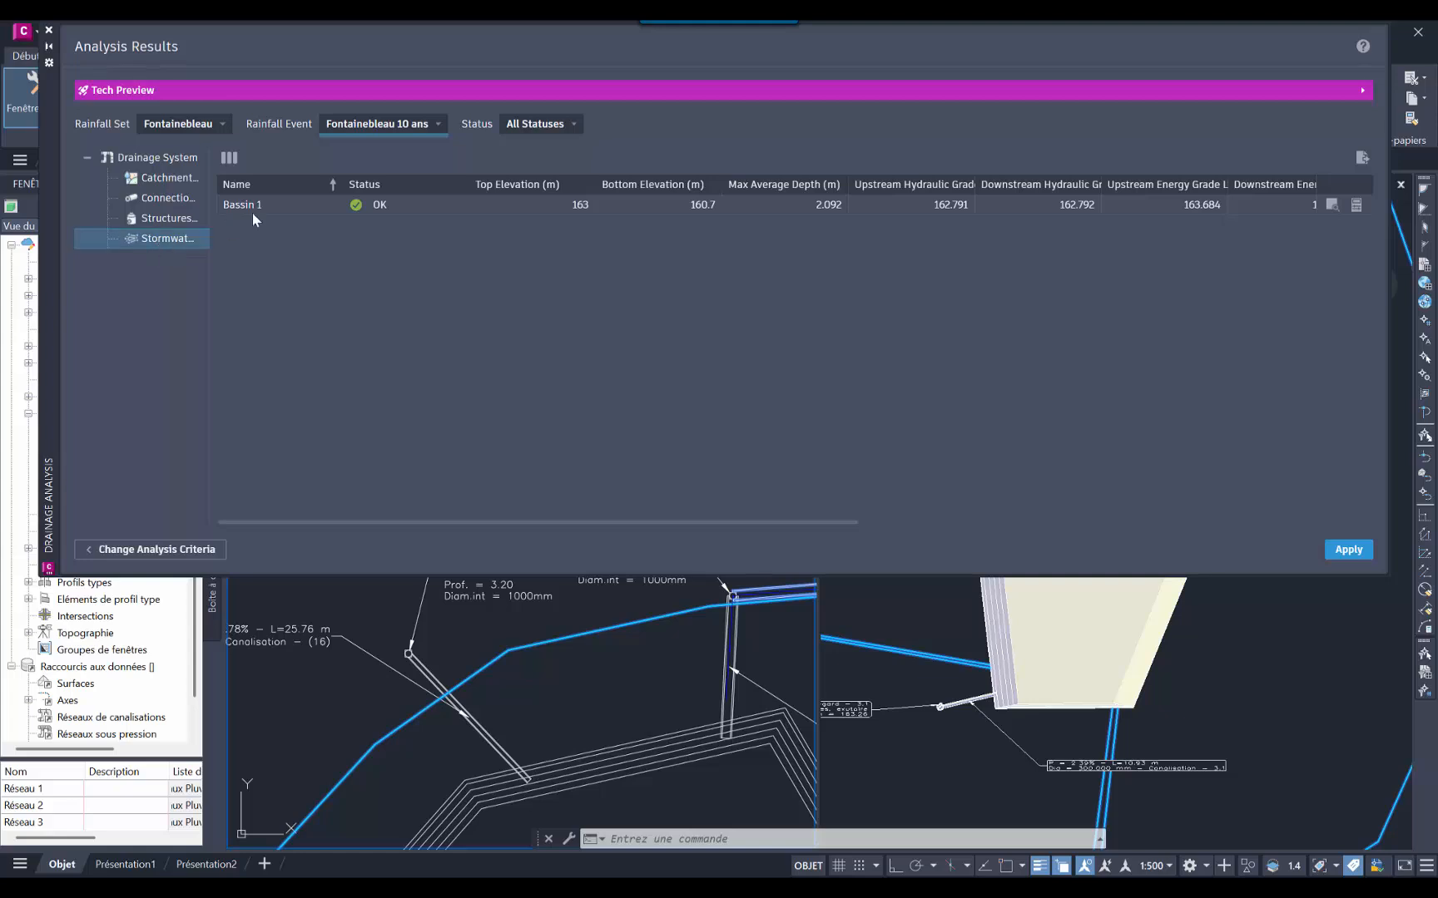
click(419, 129)
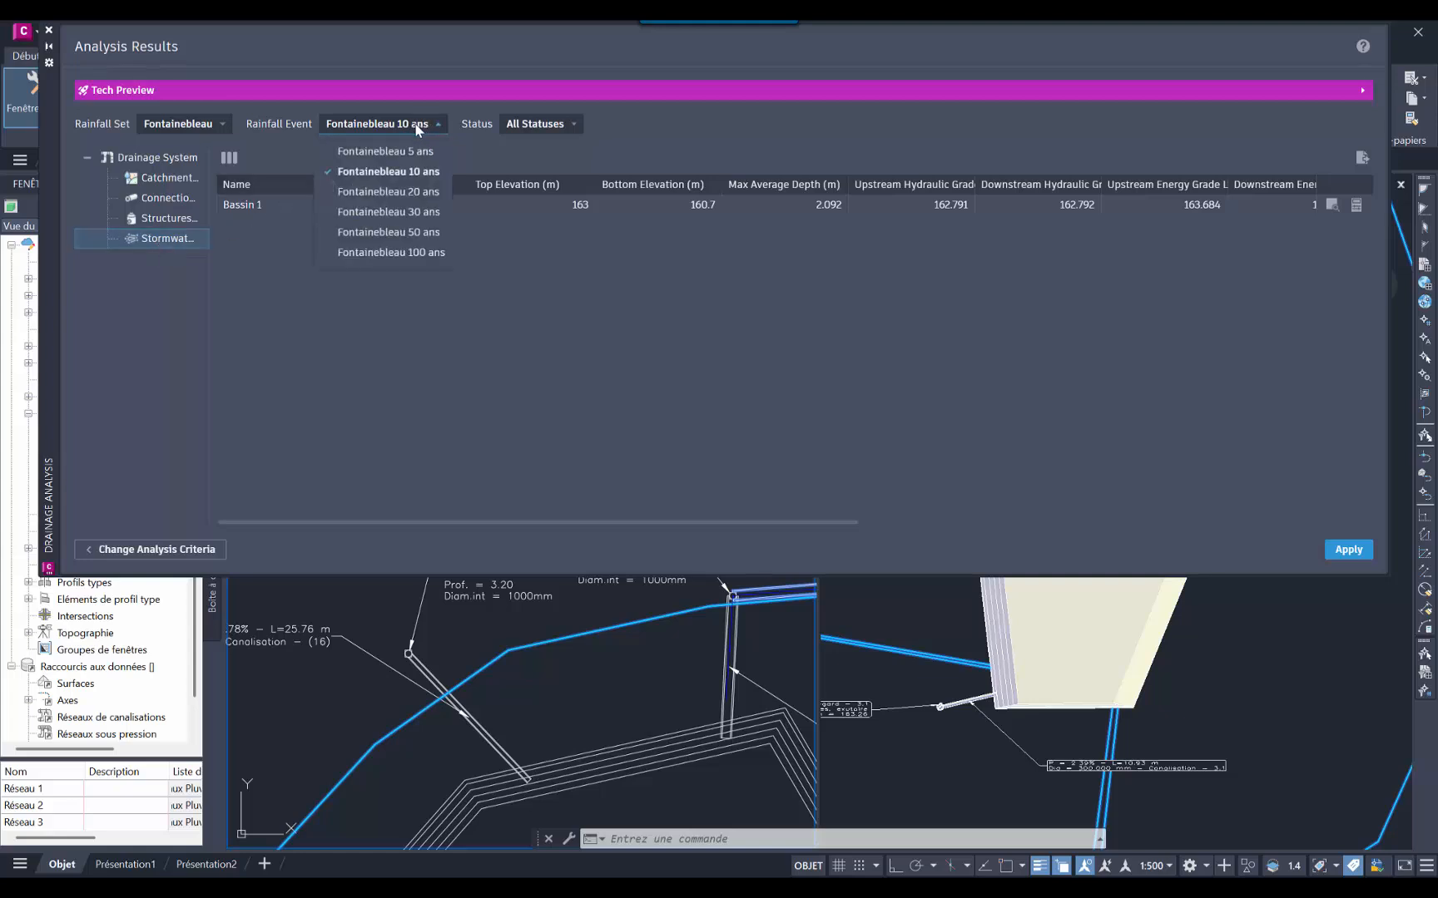
click(420, 218)
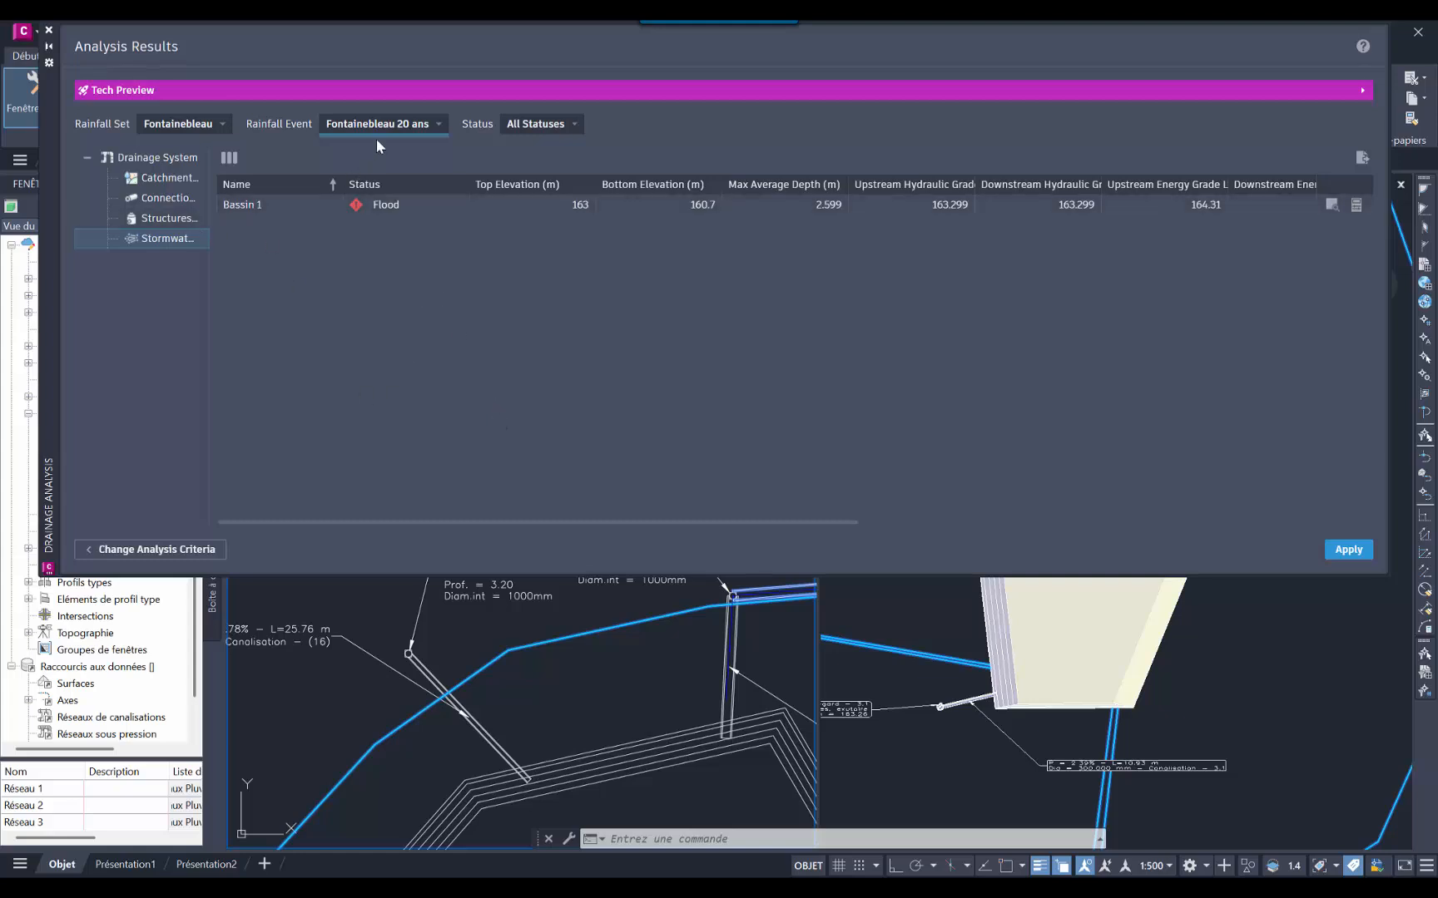
drag(370, 524, 1078, 509)
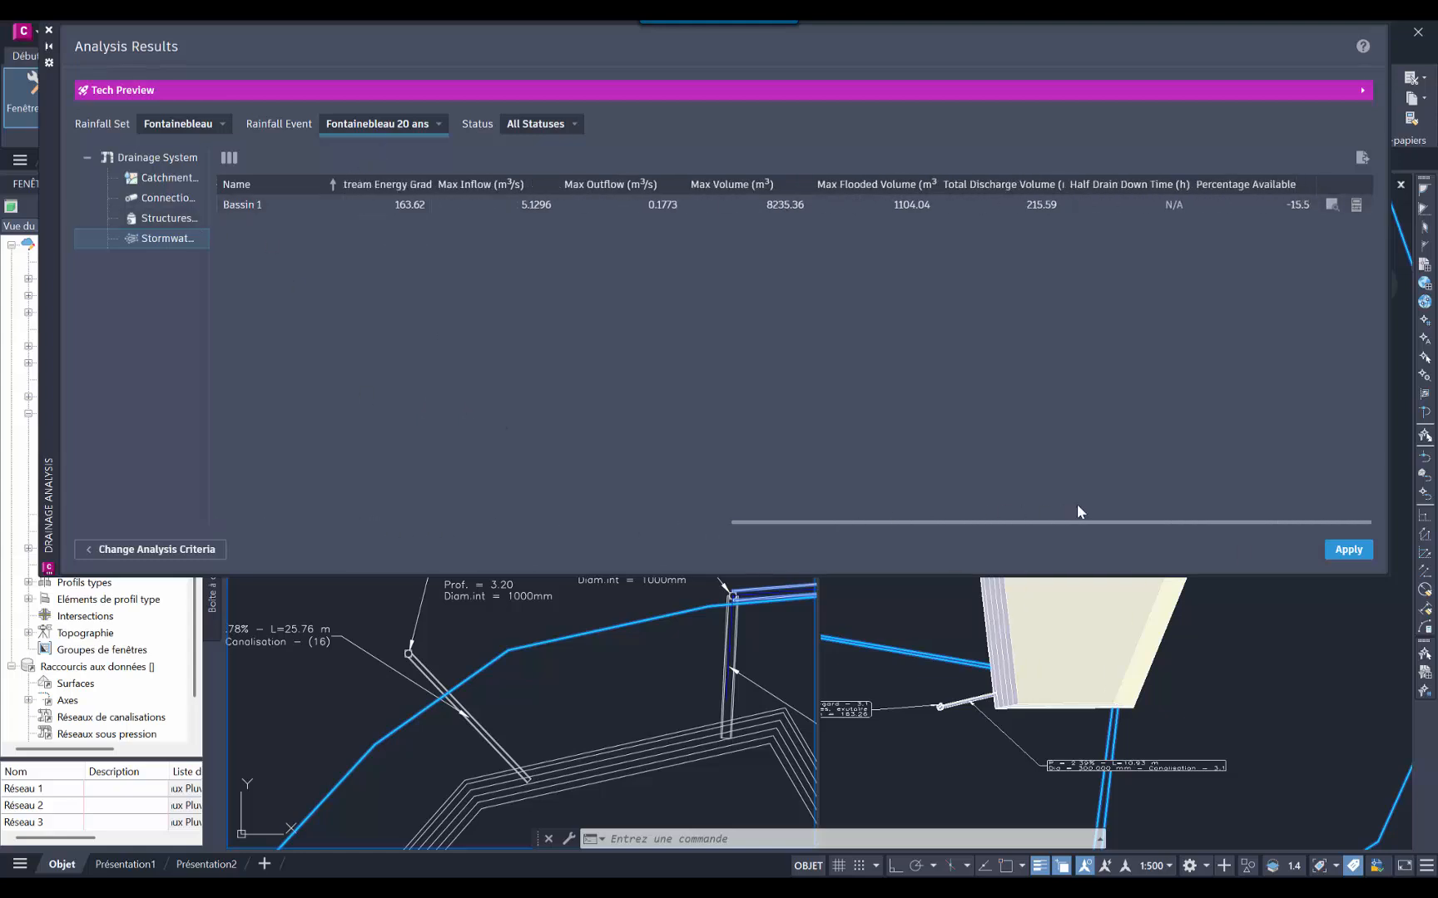
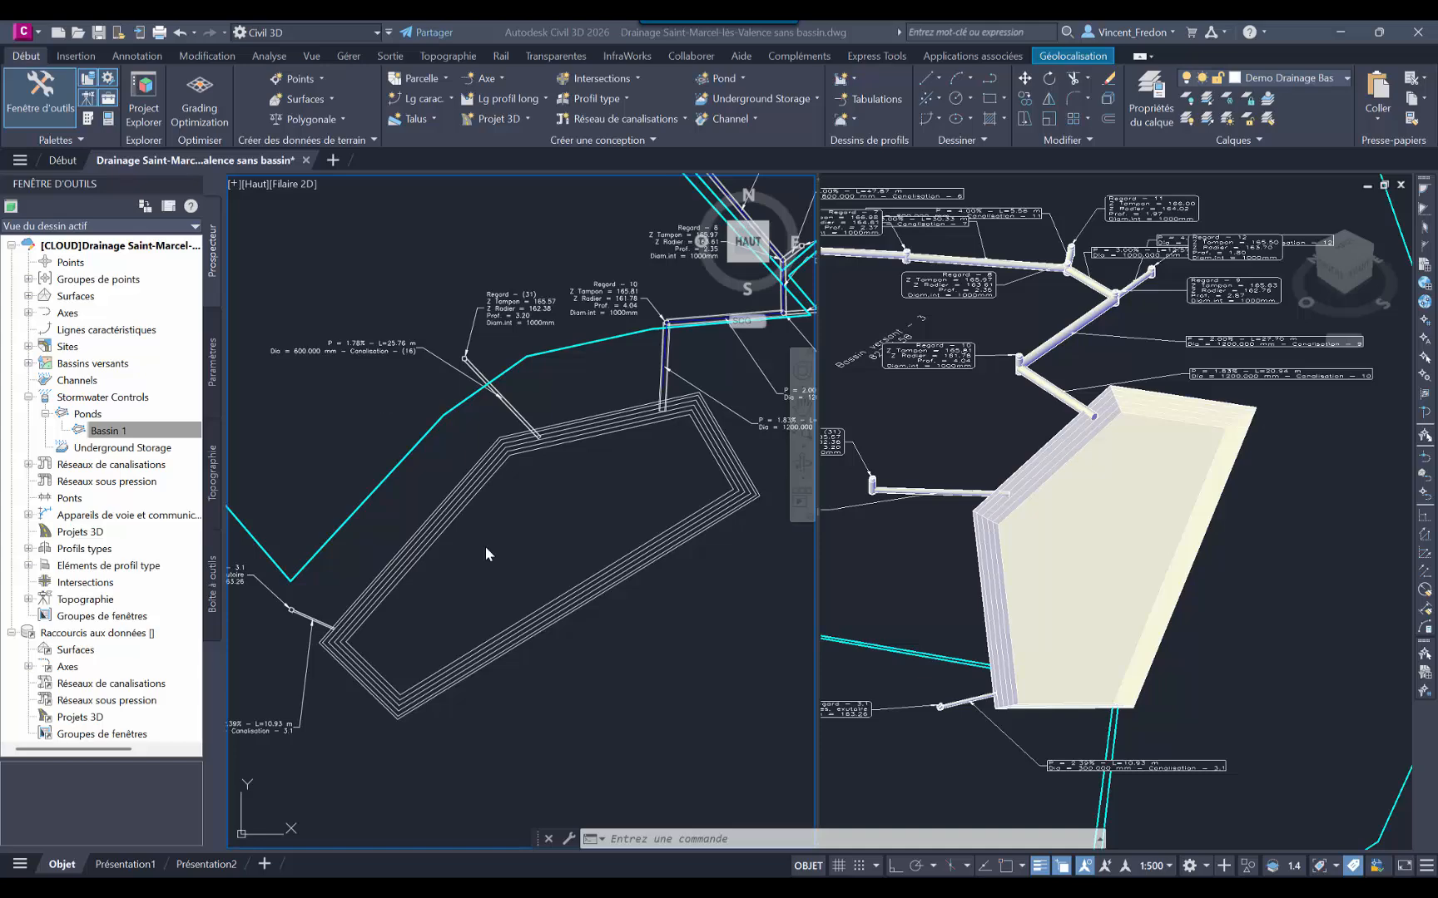
Step: Round all corners of pond Bassin 1 by adding curves with a radius of 6
click(473, 497)
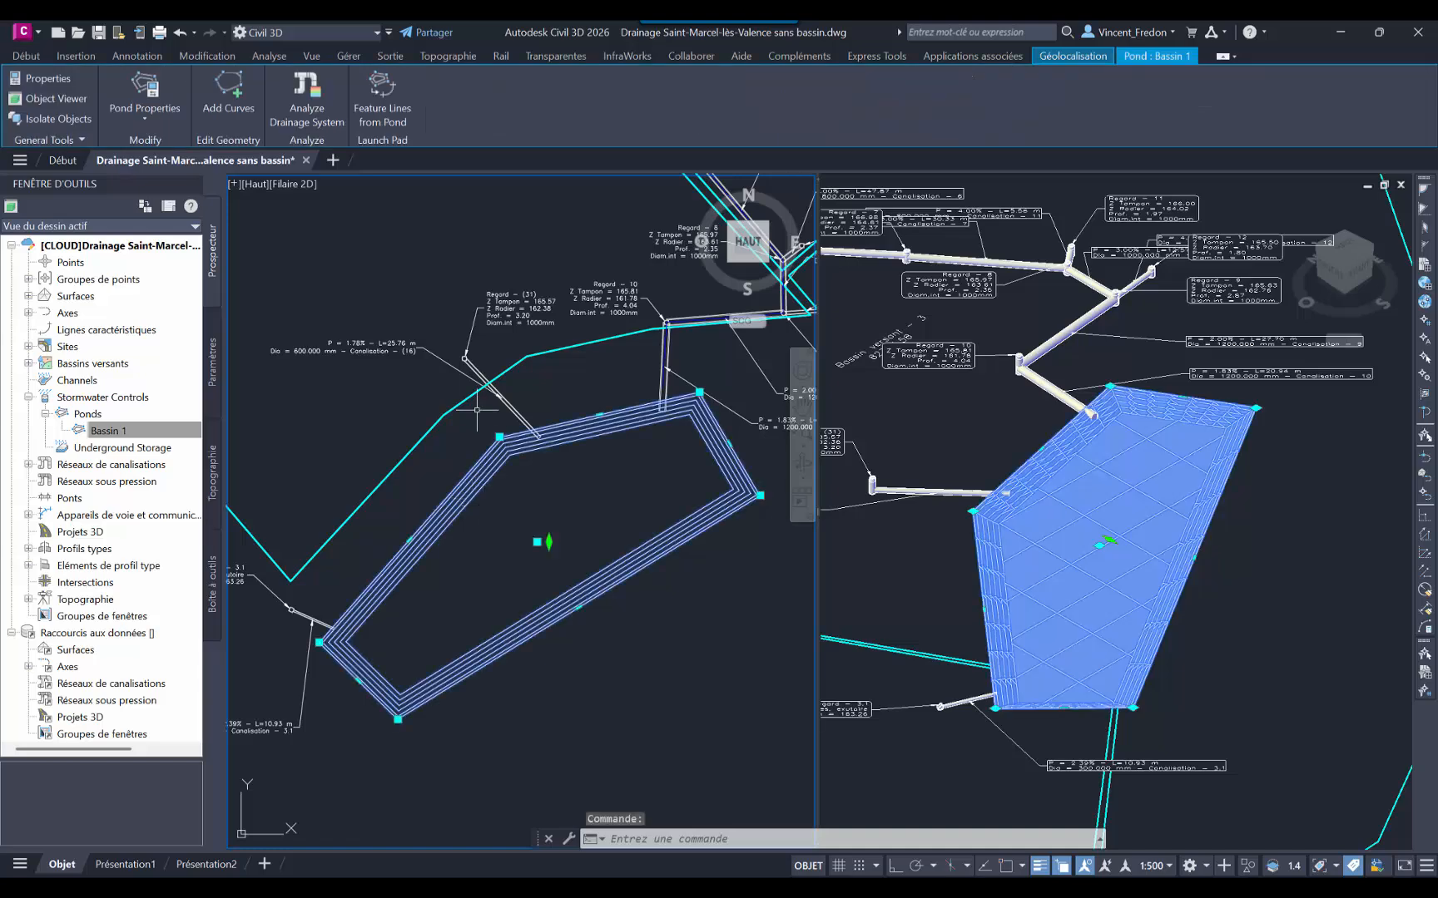
click(223, 93)
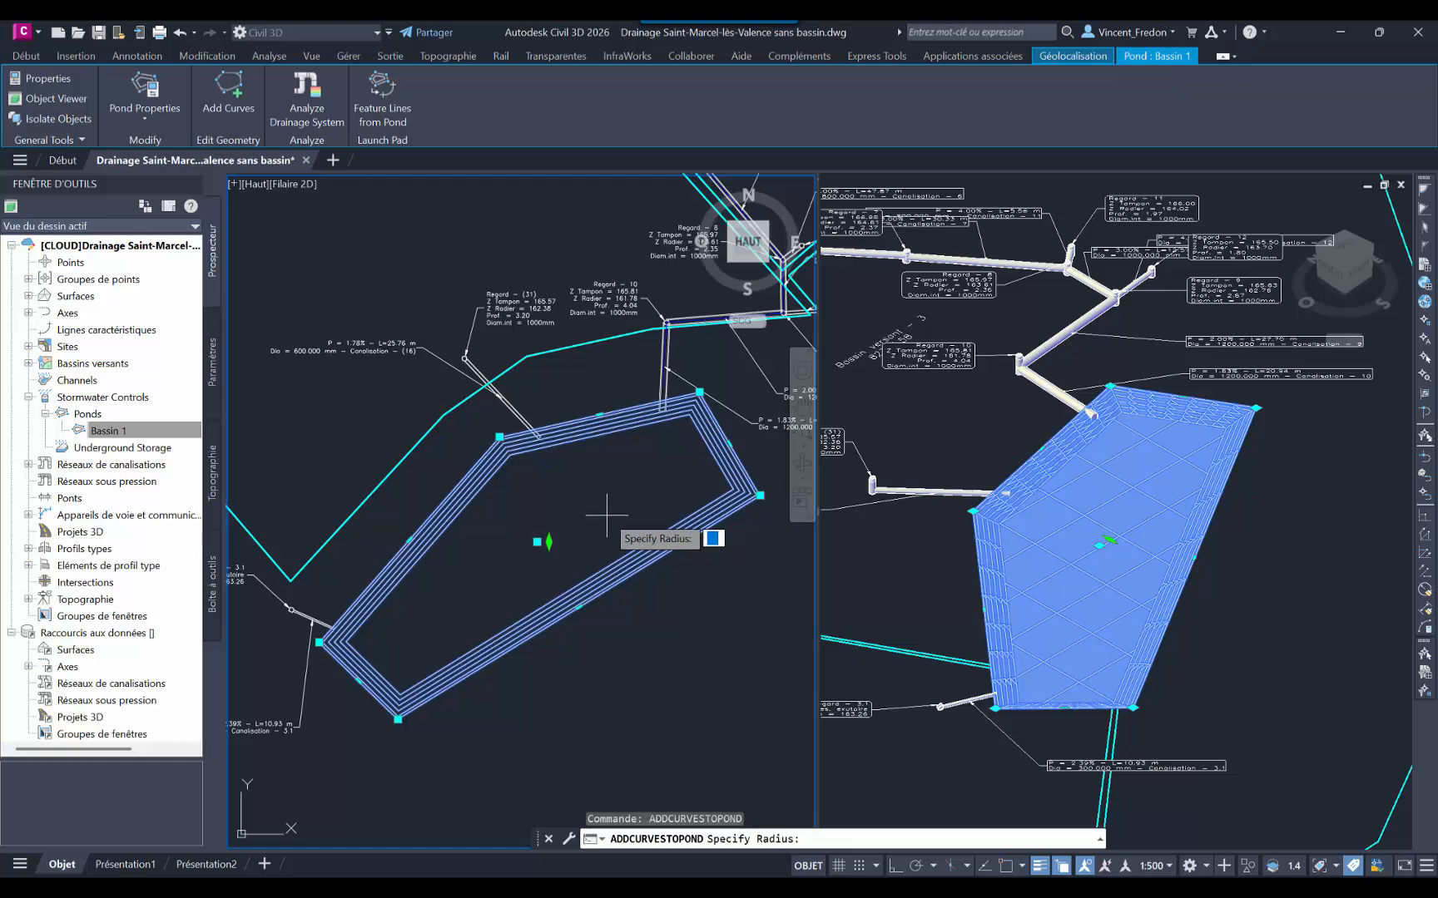
text(6)
key(Return)
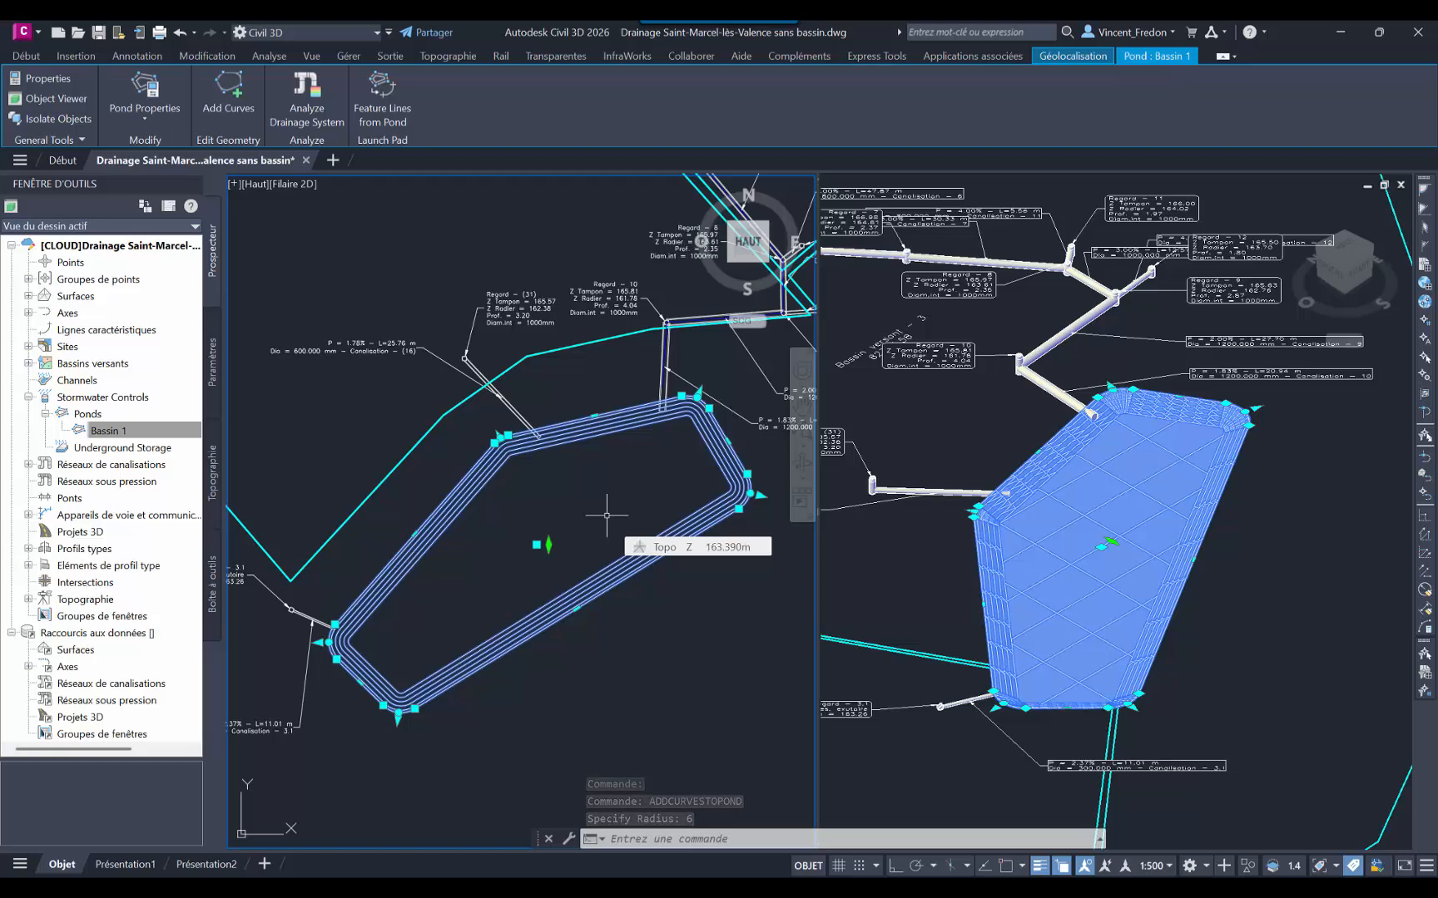
key(Escape)
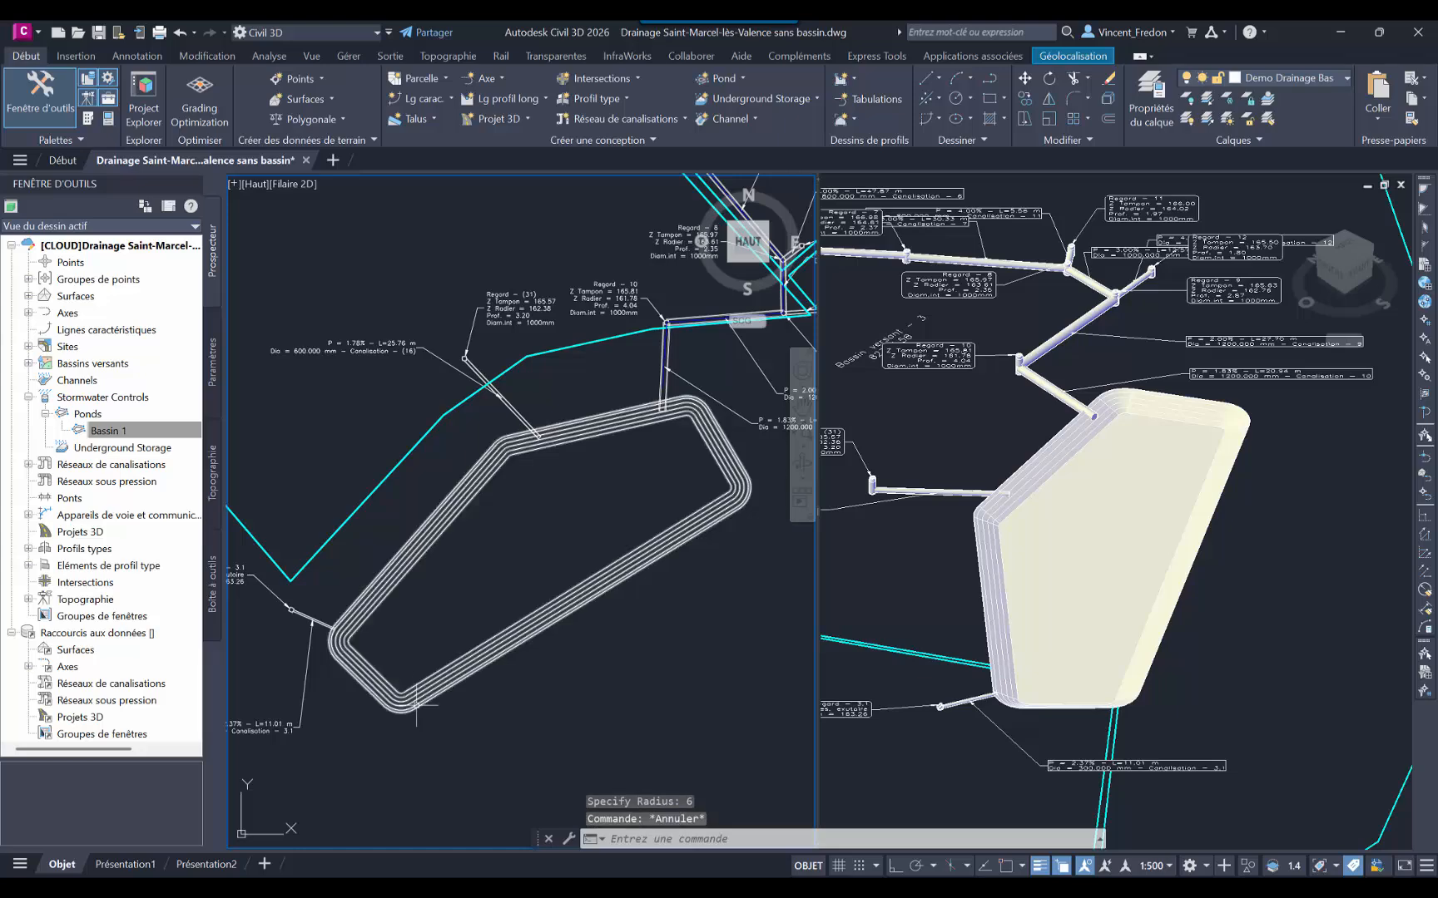
Step: Set the curve radius of the pond's southern corner to 12
scroll(379, 731, up, 3)
click(470, 610)
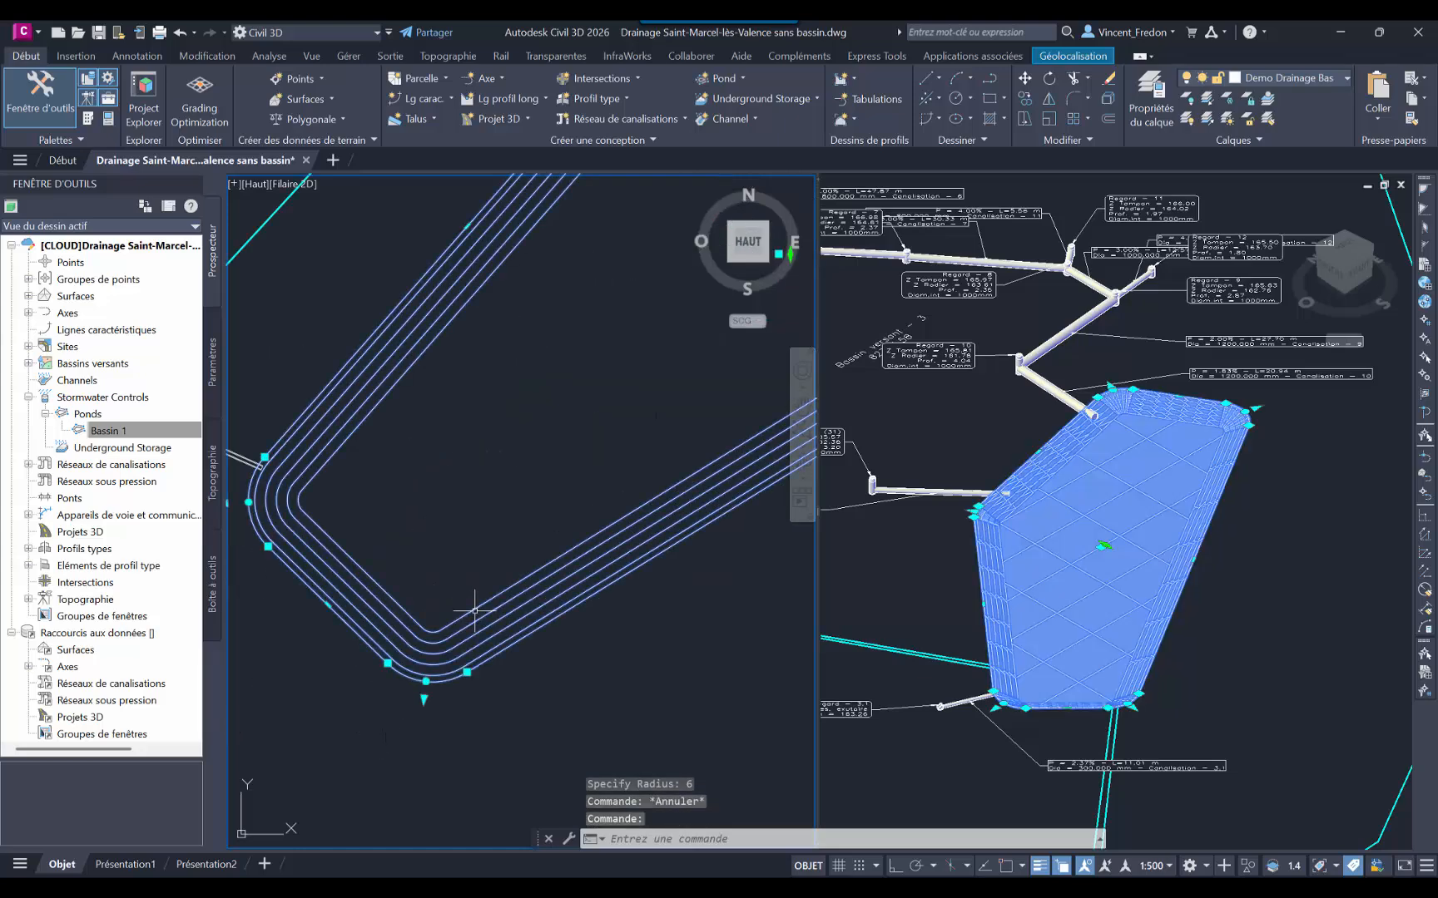
click(425, 681)
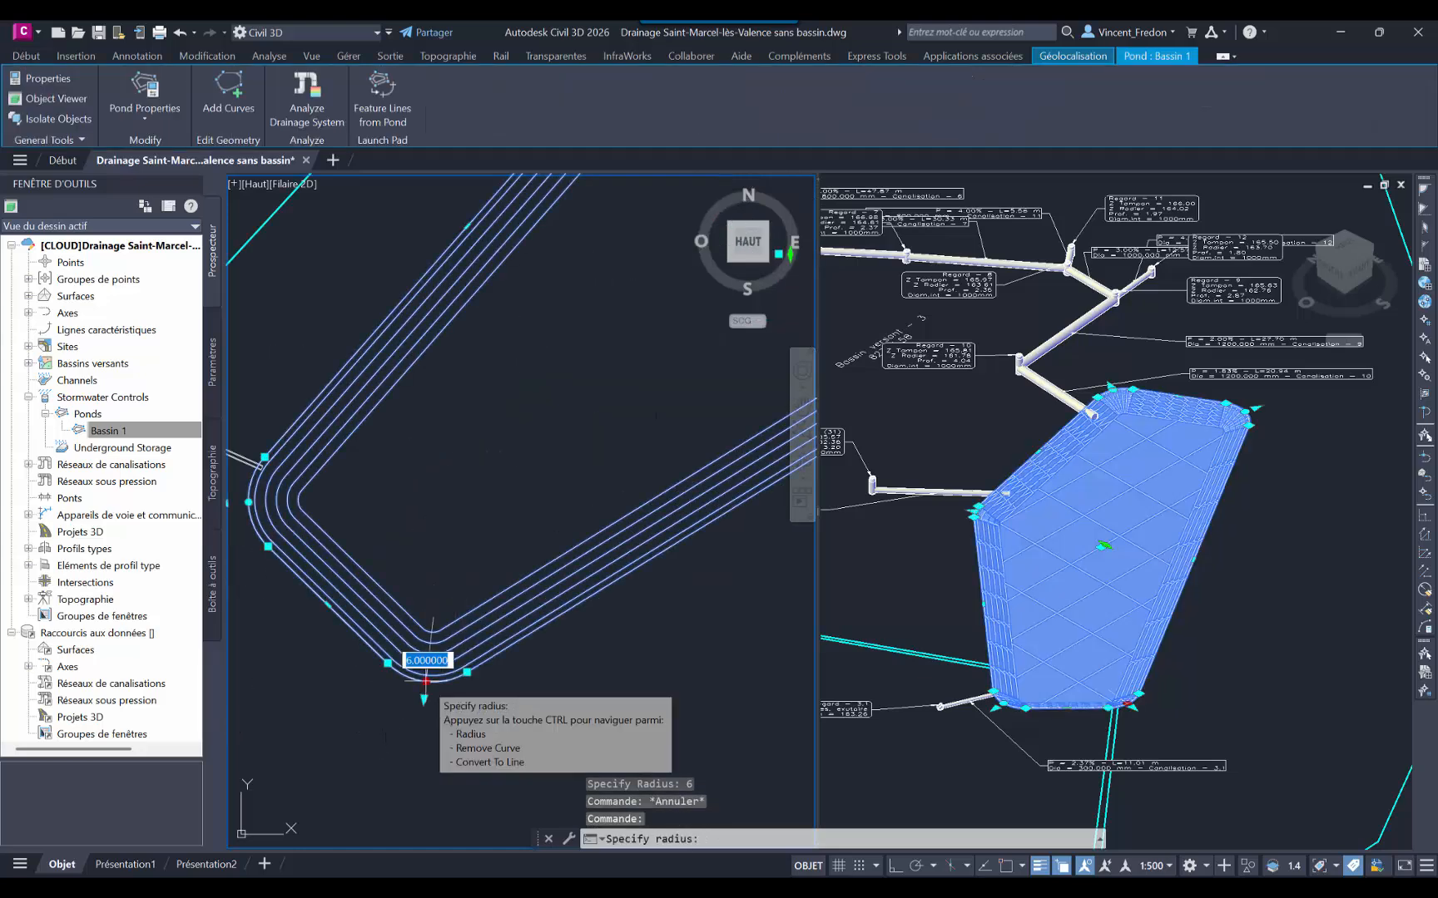
text(12)
key(Return)
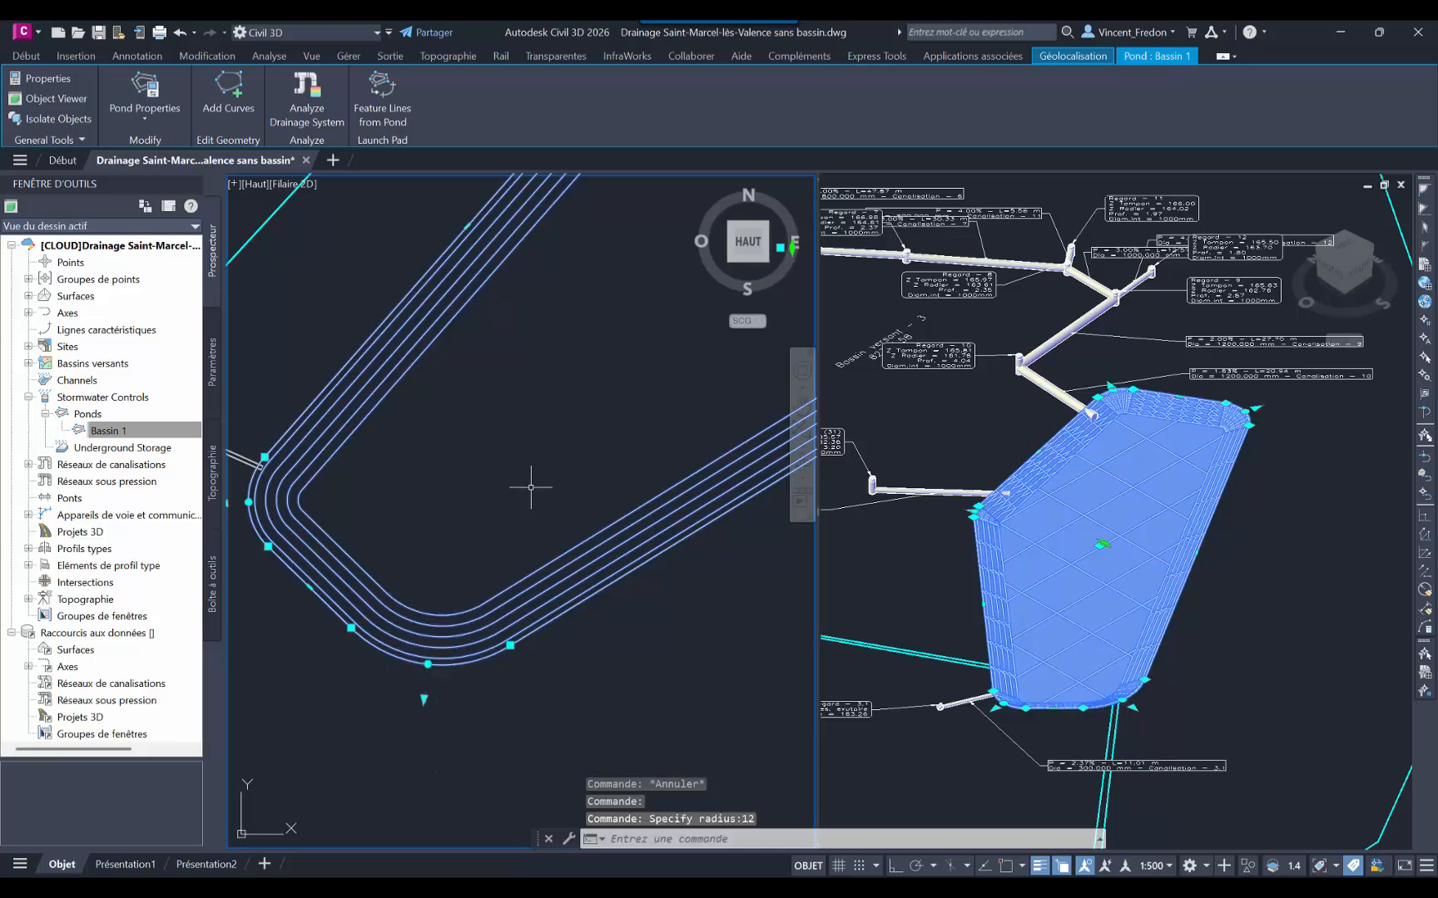
key(Escape)
Step: Enlarge the curve radius of the pond's eastern corner freehand by pulling the arc inward
scroll(526, 450, down, 8)
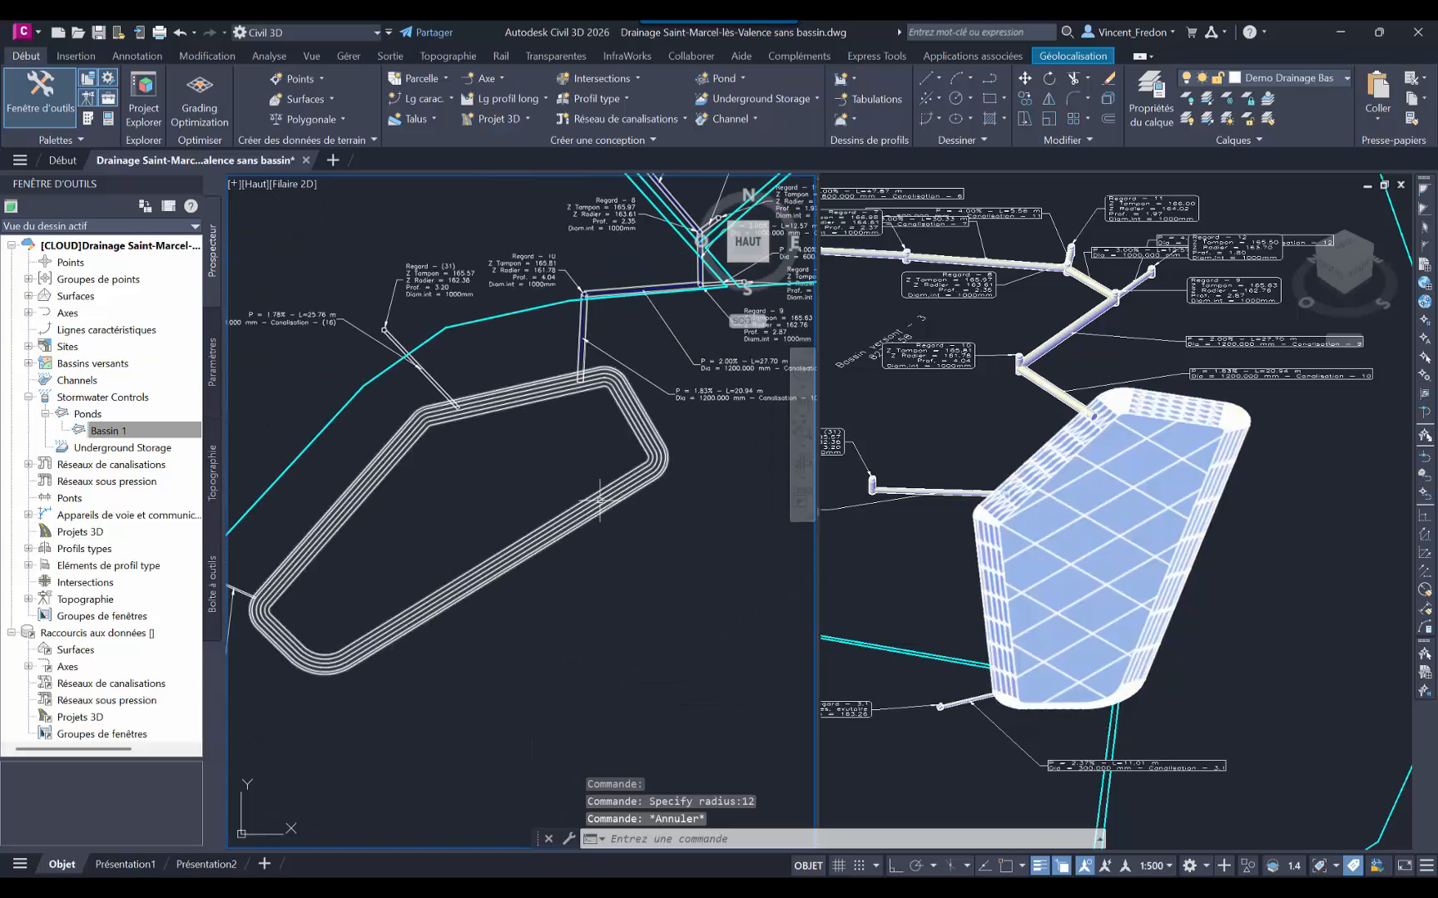
click(663, 443)
click(667, 464)
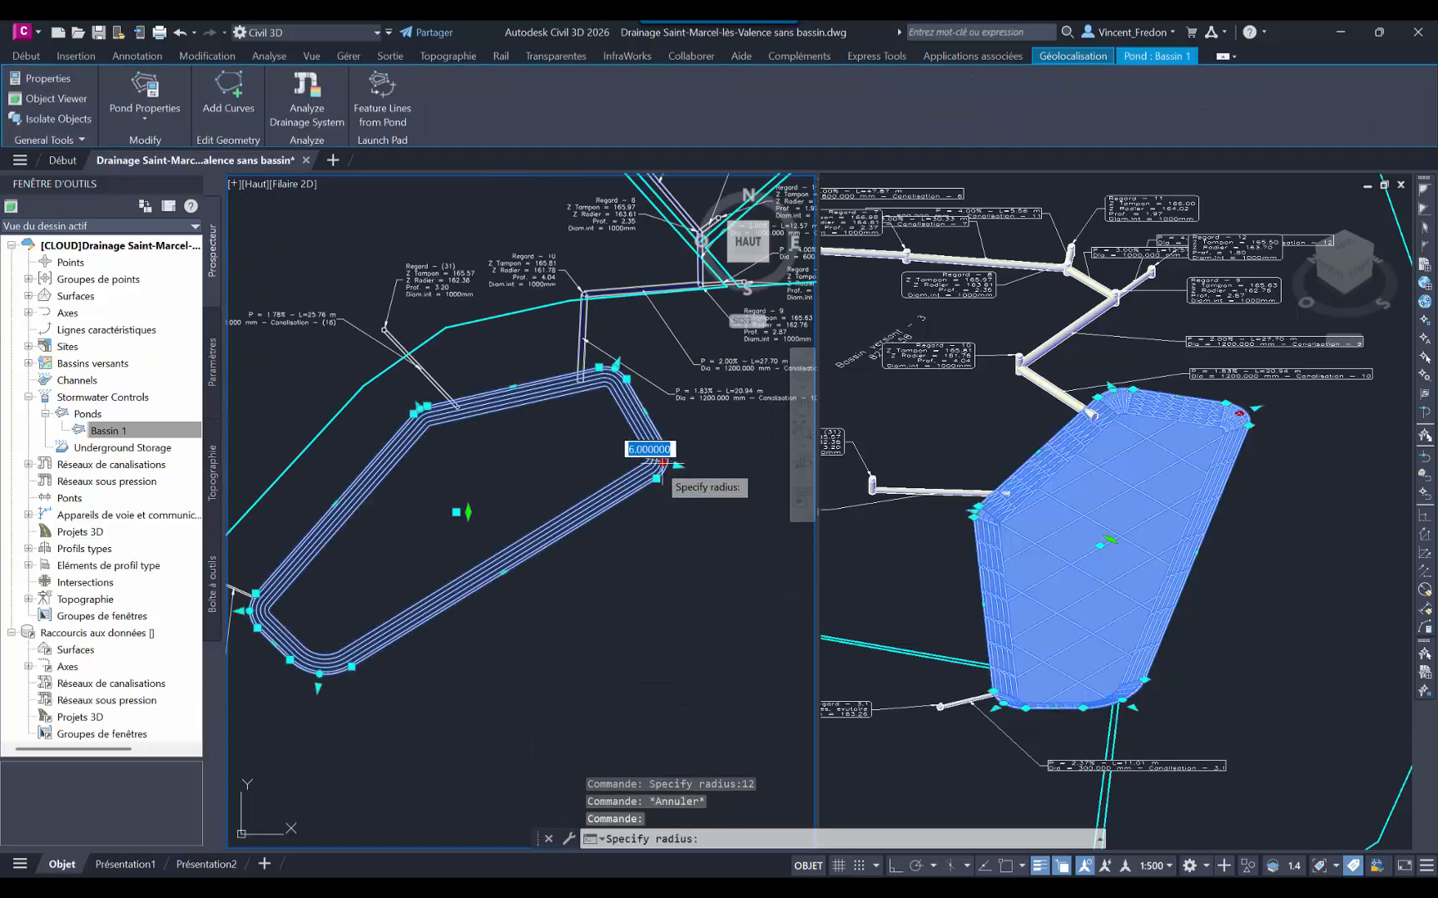
click(639, 469)
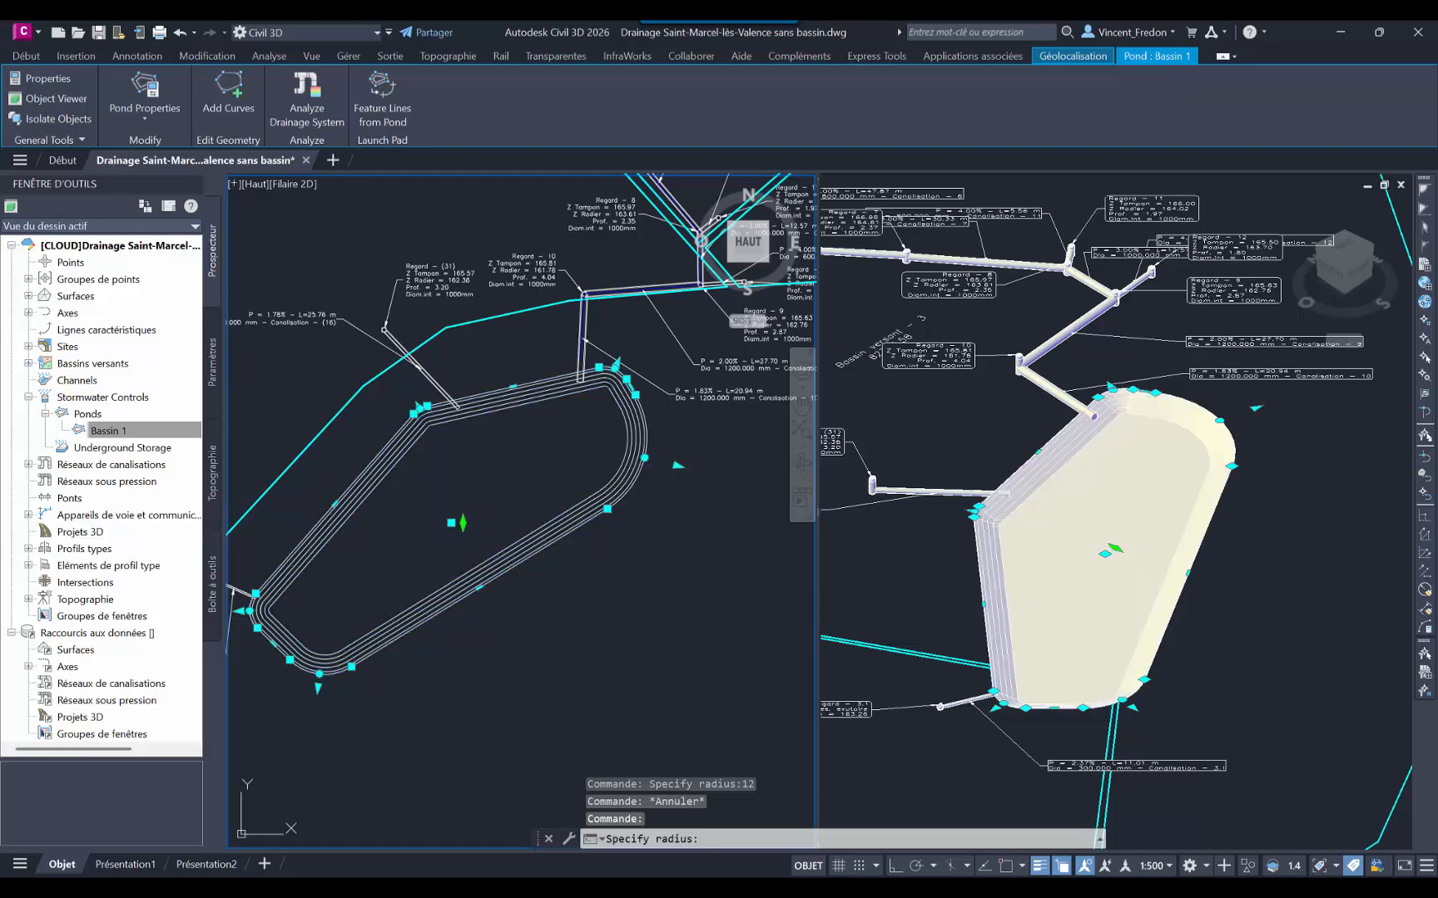
key(Escape)
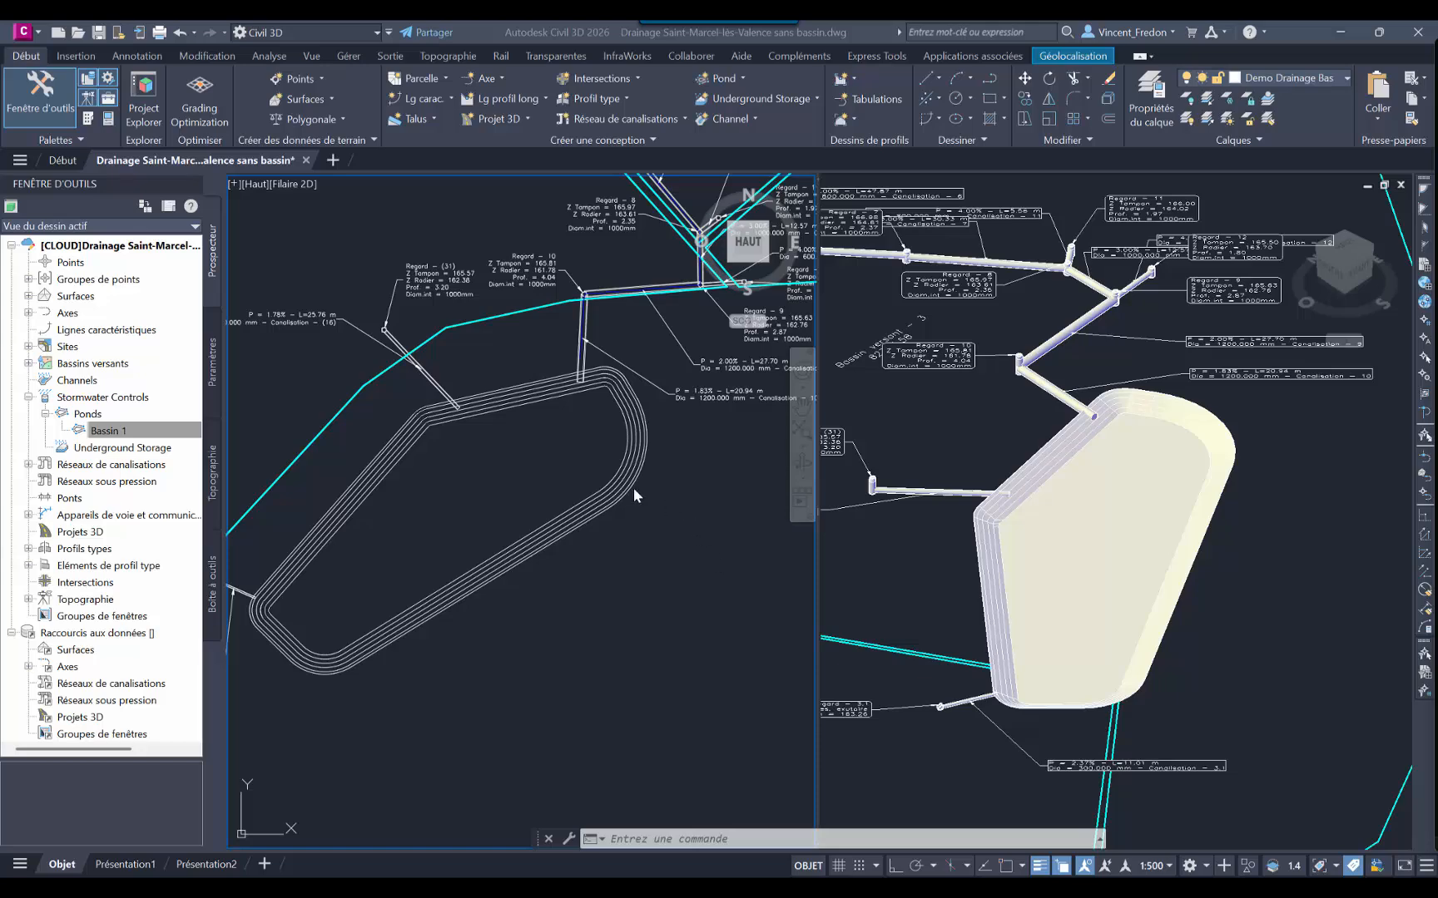
Step: Extract all feature lines from pond Bassin 1 with style LC_Bassin on layer Demo Drainage Bassin, keeping the dynamic link to the pond
click(605, 486)
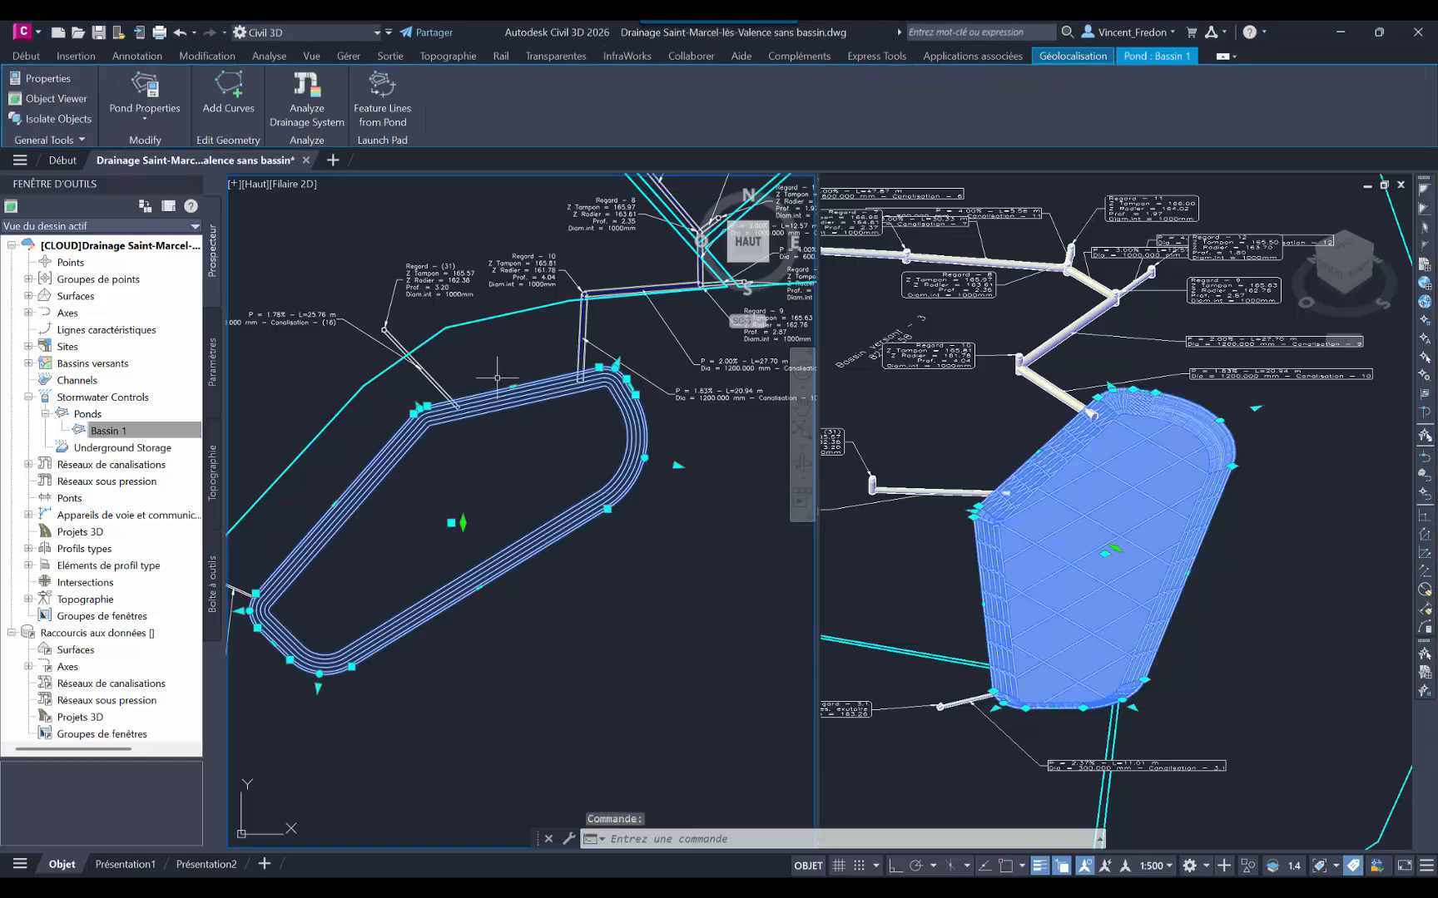
click(383, 90)
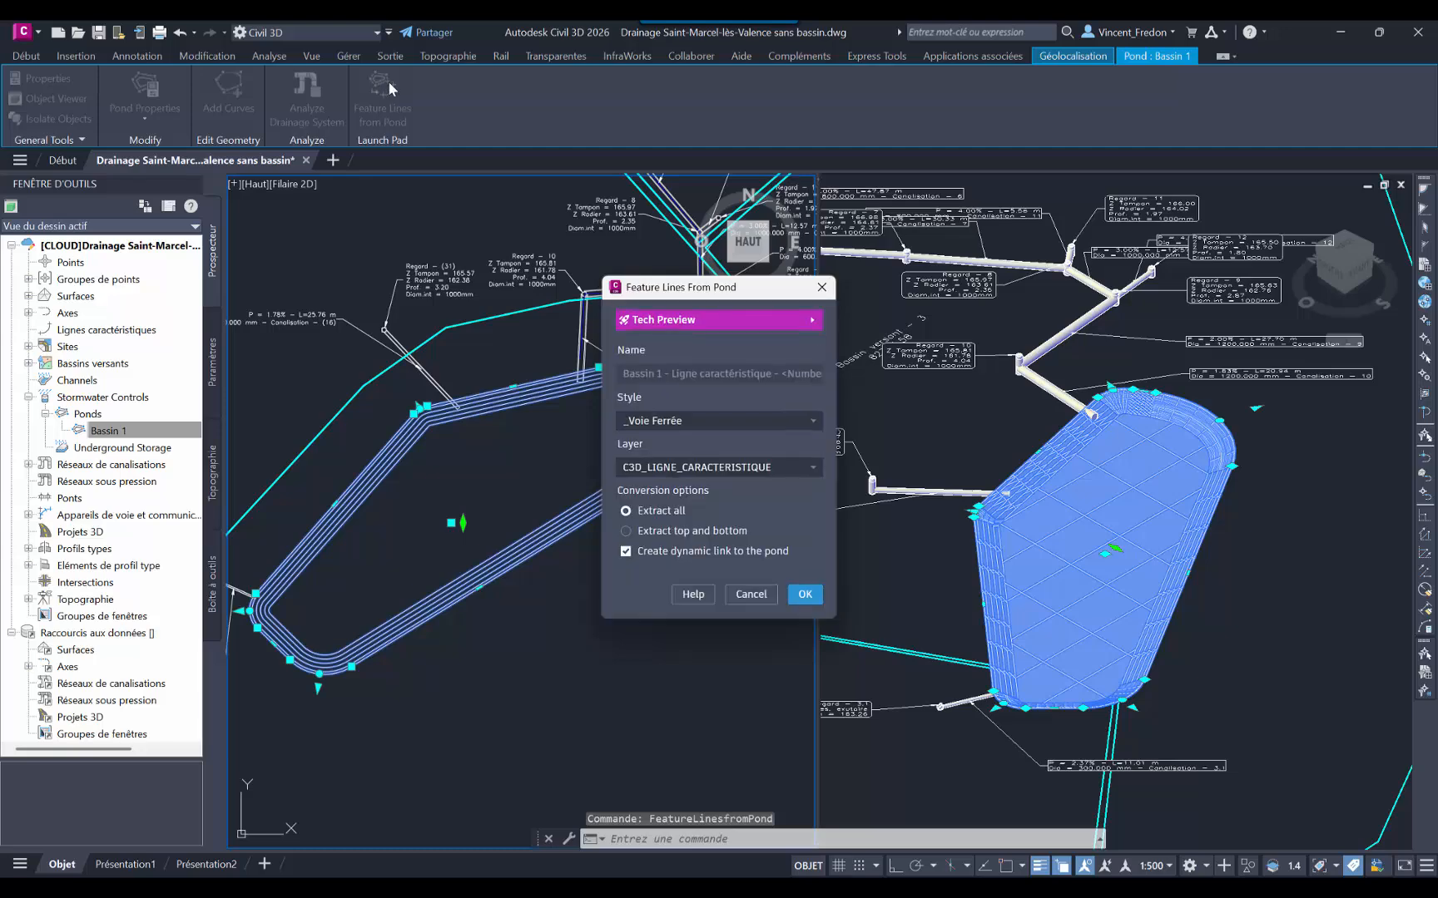
click(672, 420)
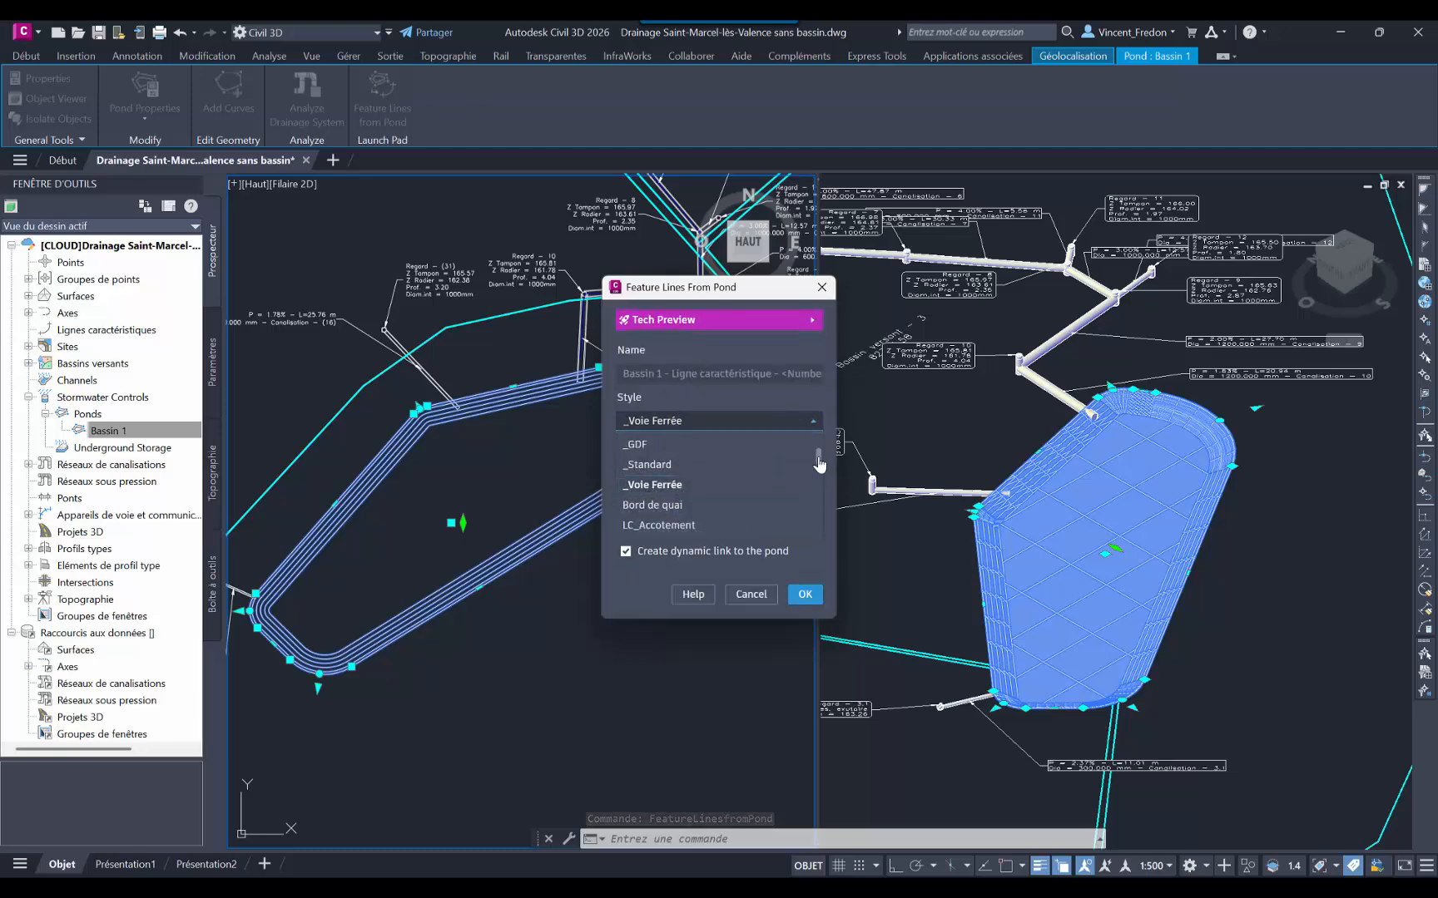
drag(819, 463, 818, 484)
click(645, 499)
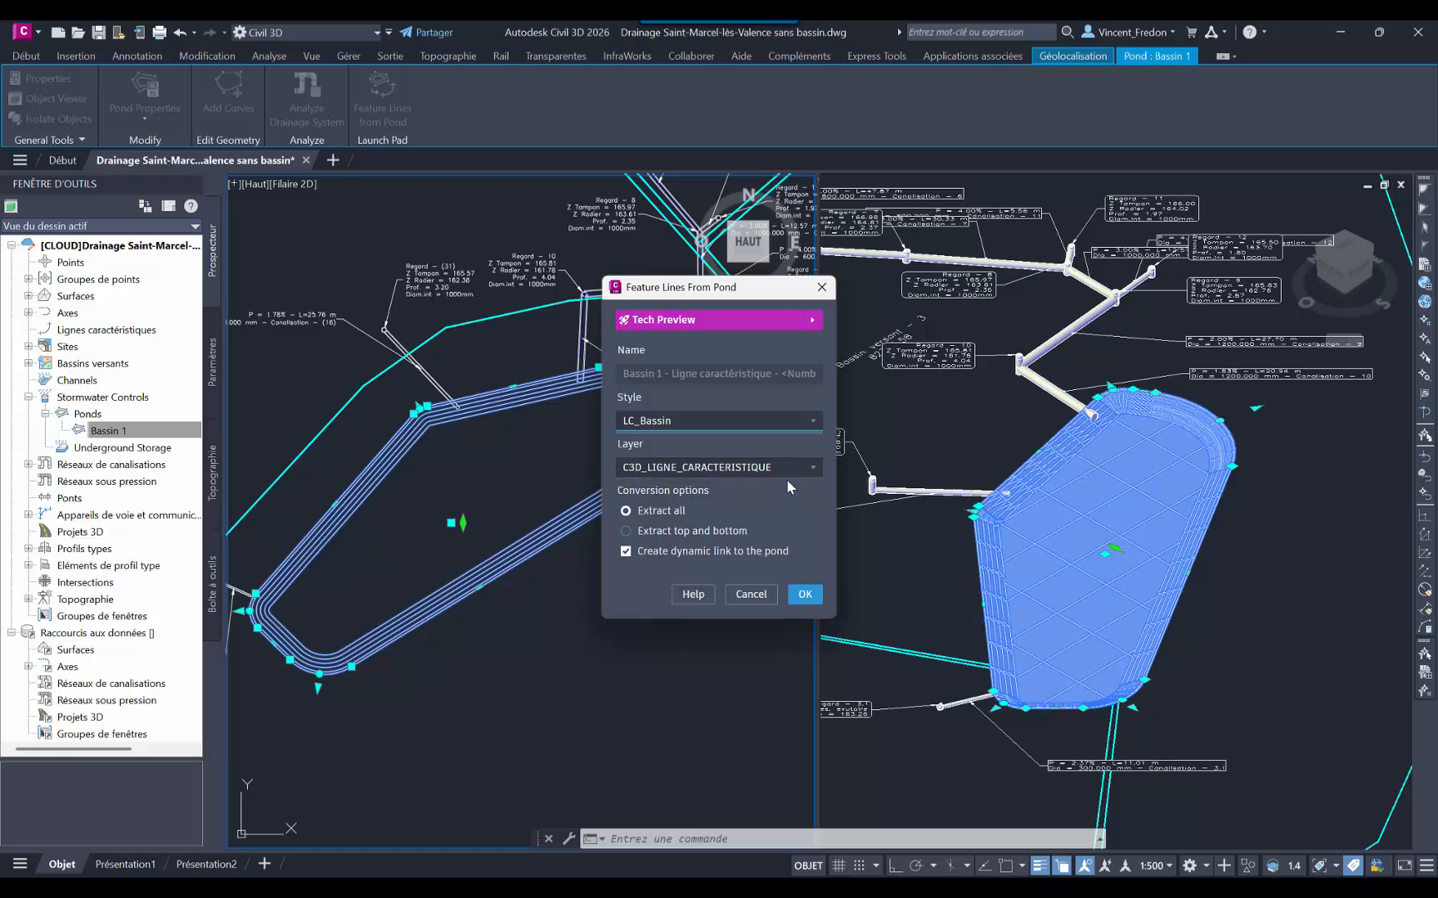
click(806, 472)
drag(822, 506, 813, 590)
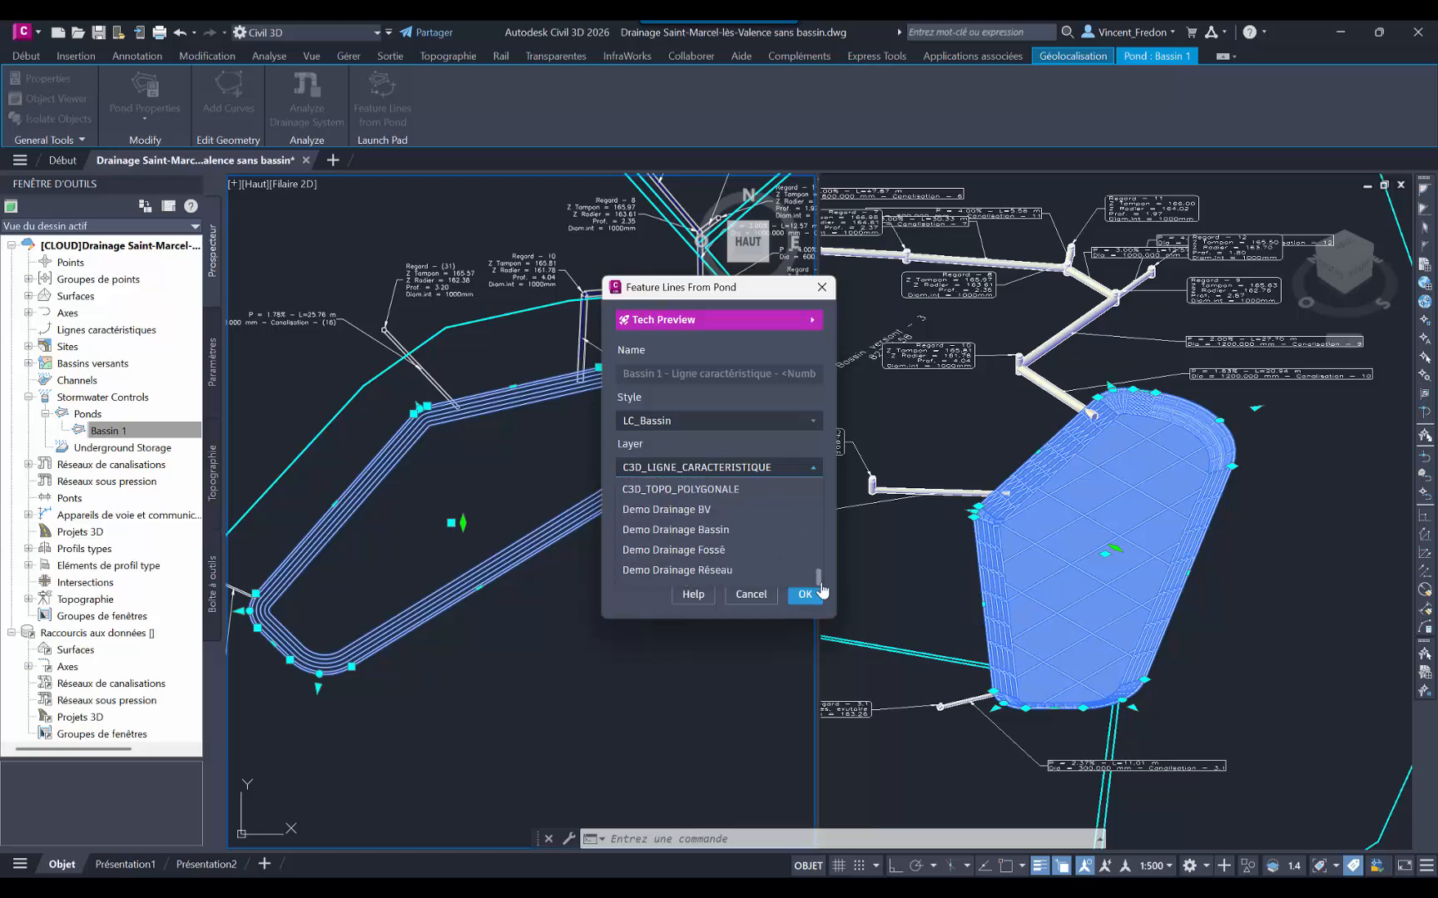
click(699, 532)
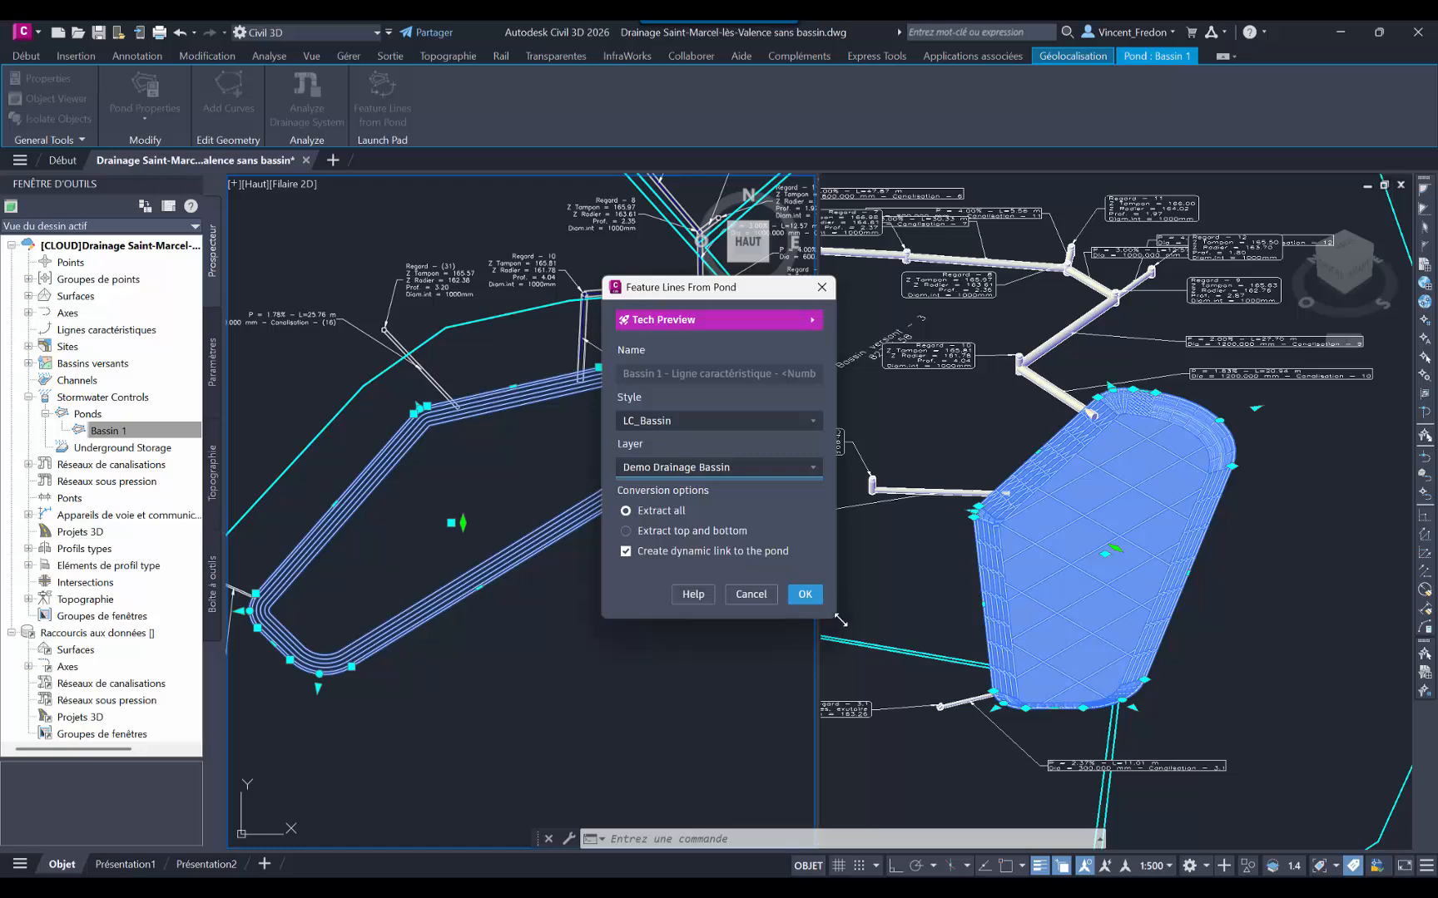
click(804, 594)
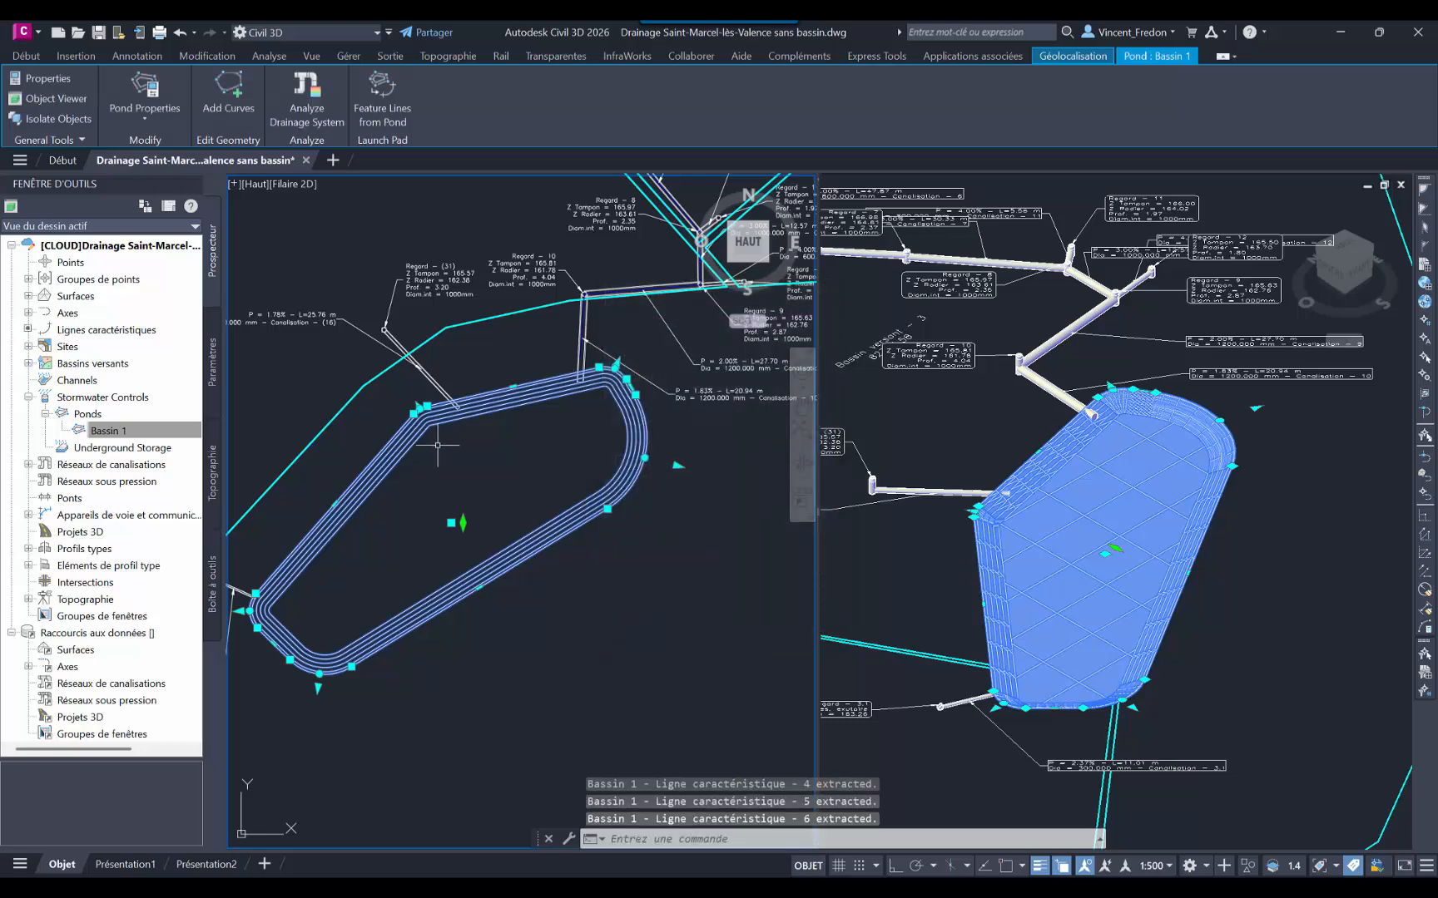
key(Escape)
key(Escape)
scroll(395, 464, up, 5)
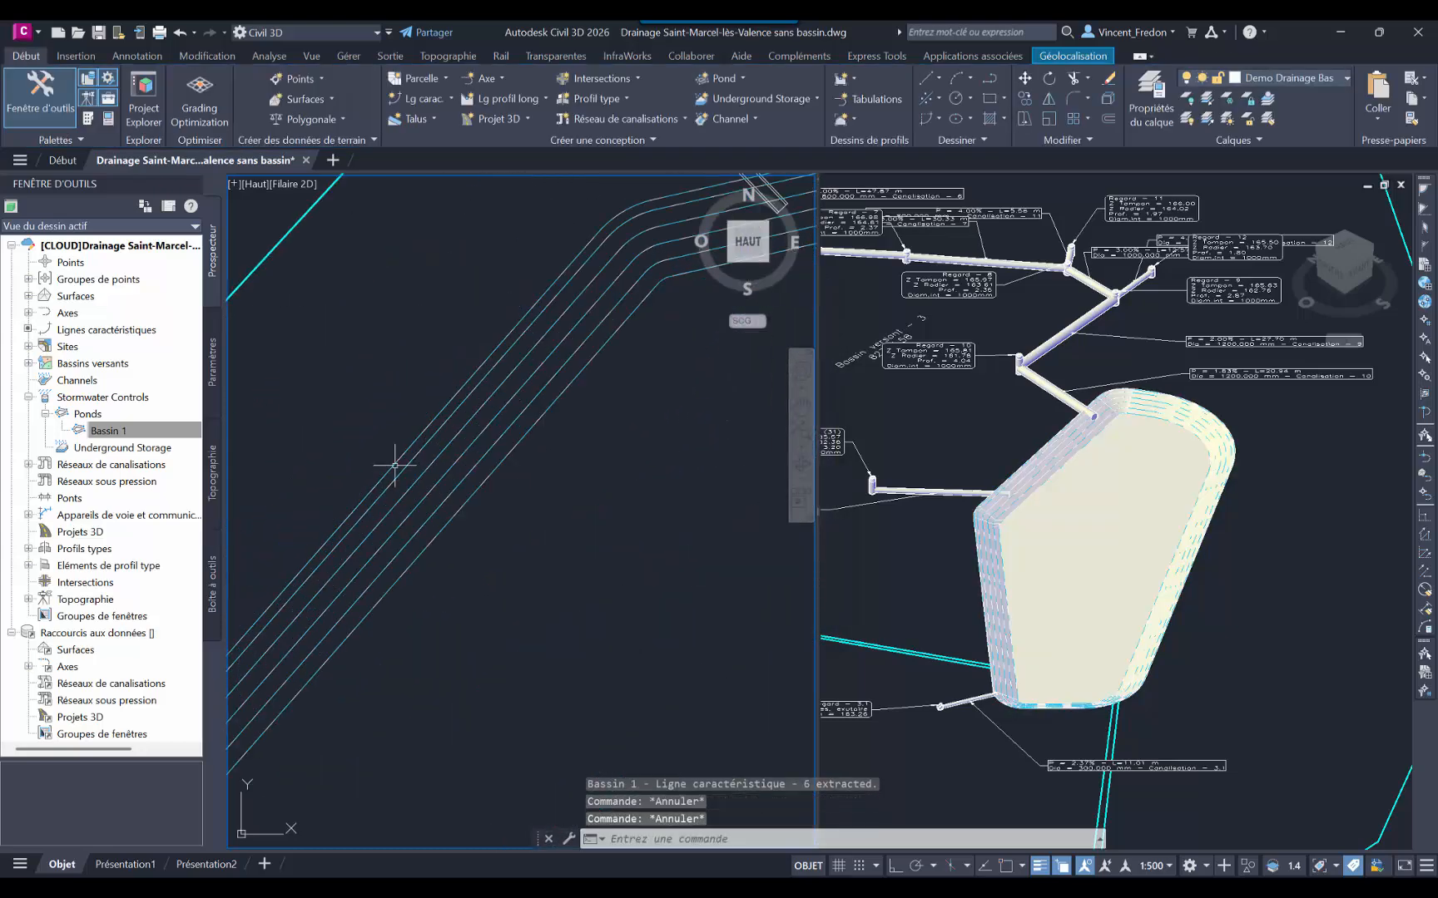
scroll(508, 558, down, 3)
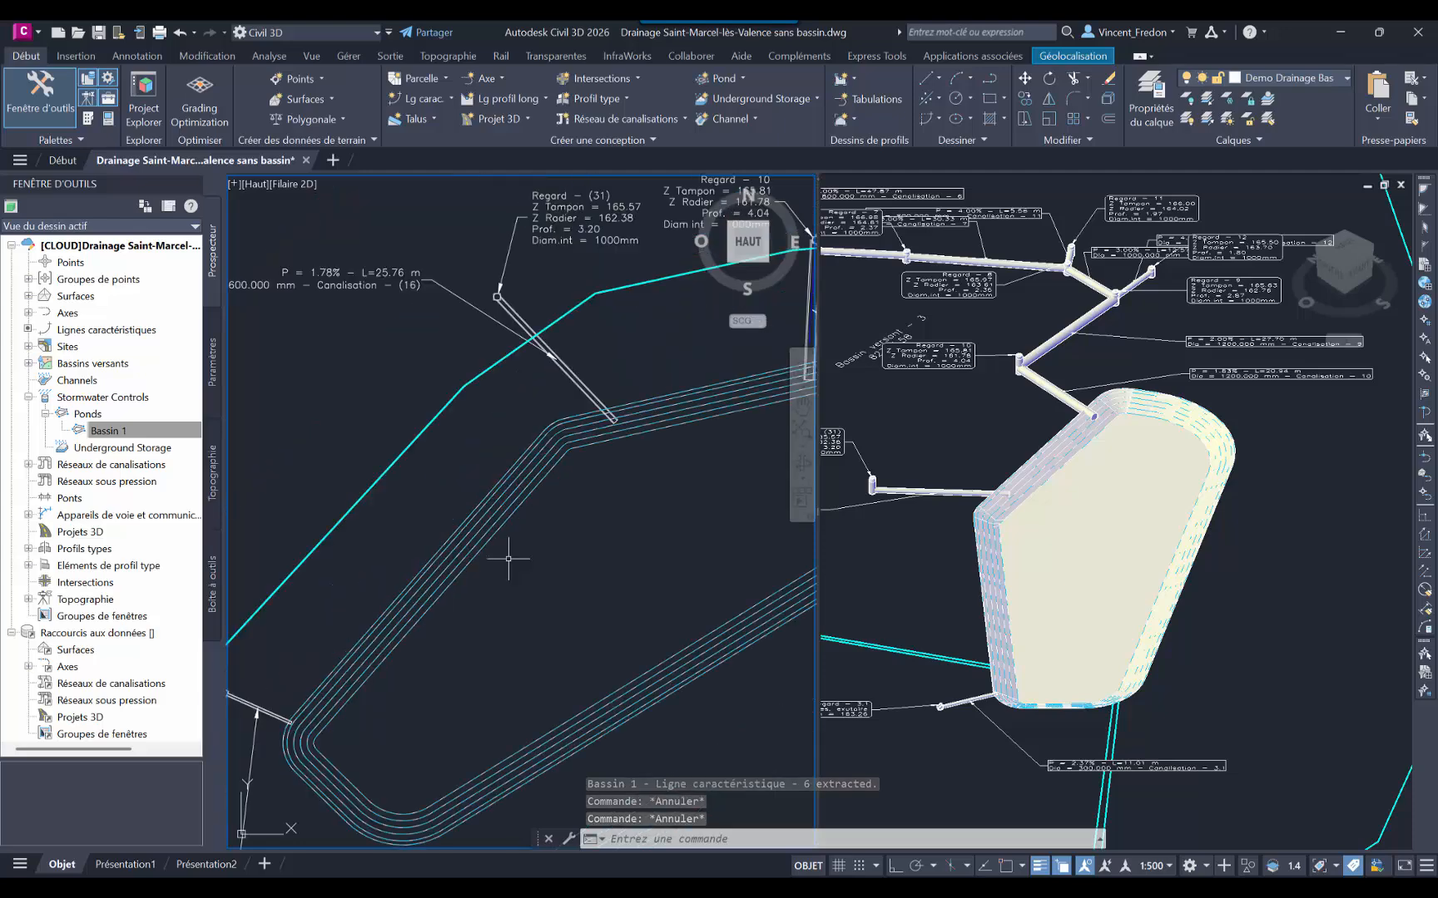
scroll(560, 496, down, 3)
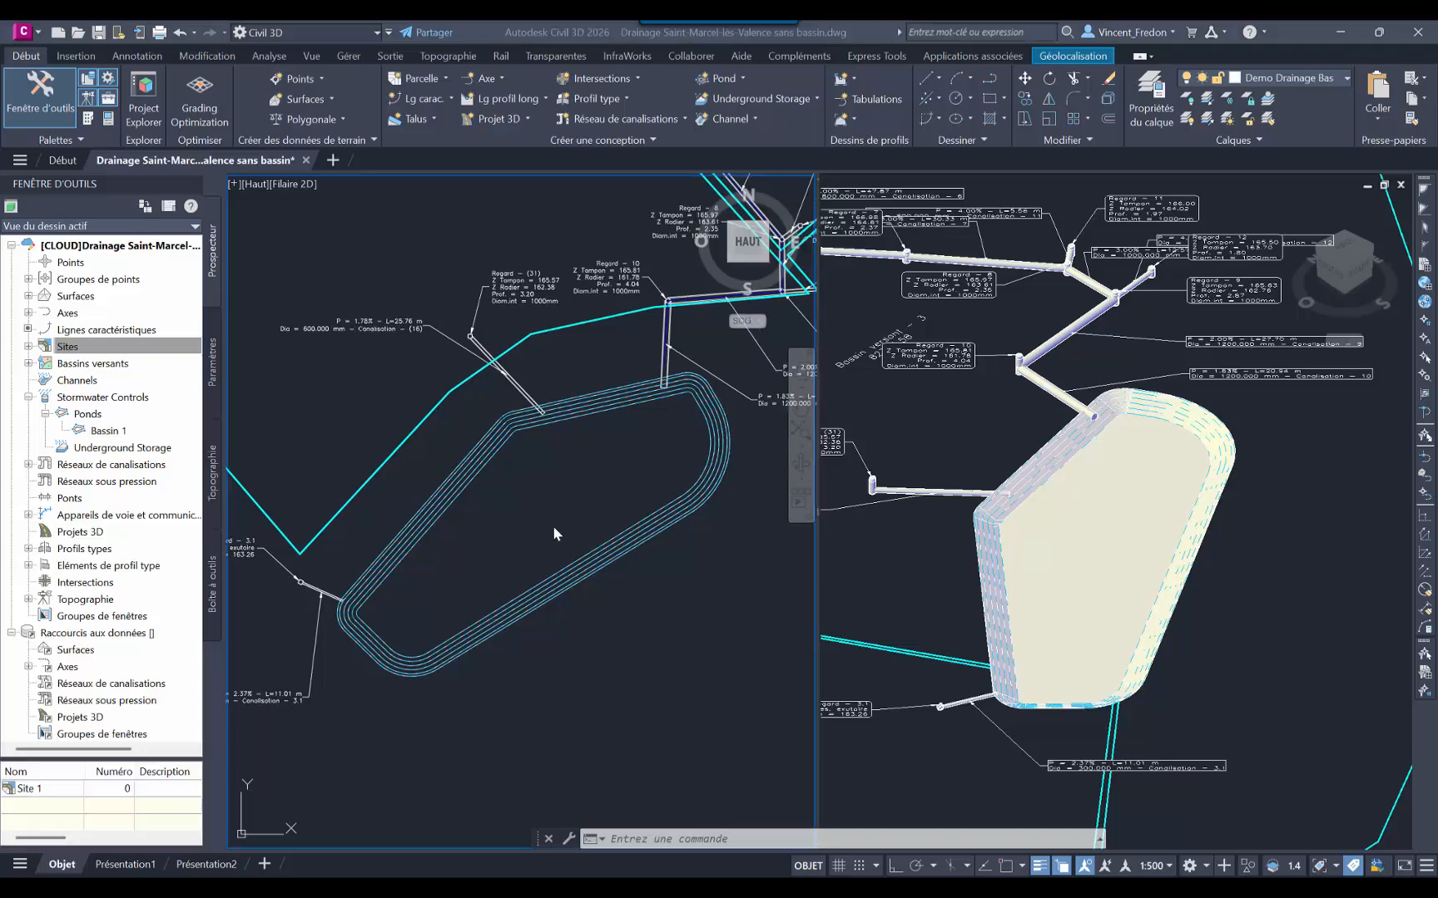
Step: Create a grading group named Bassin with an automatic surface in style Triangle Bleu and Topo as the volume base surface
click(433, 120)
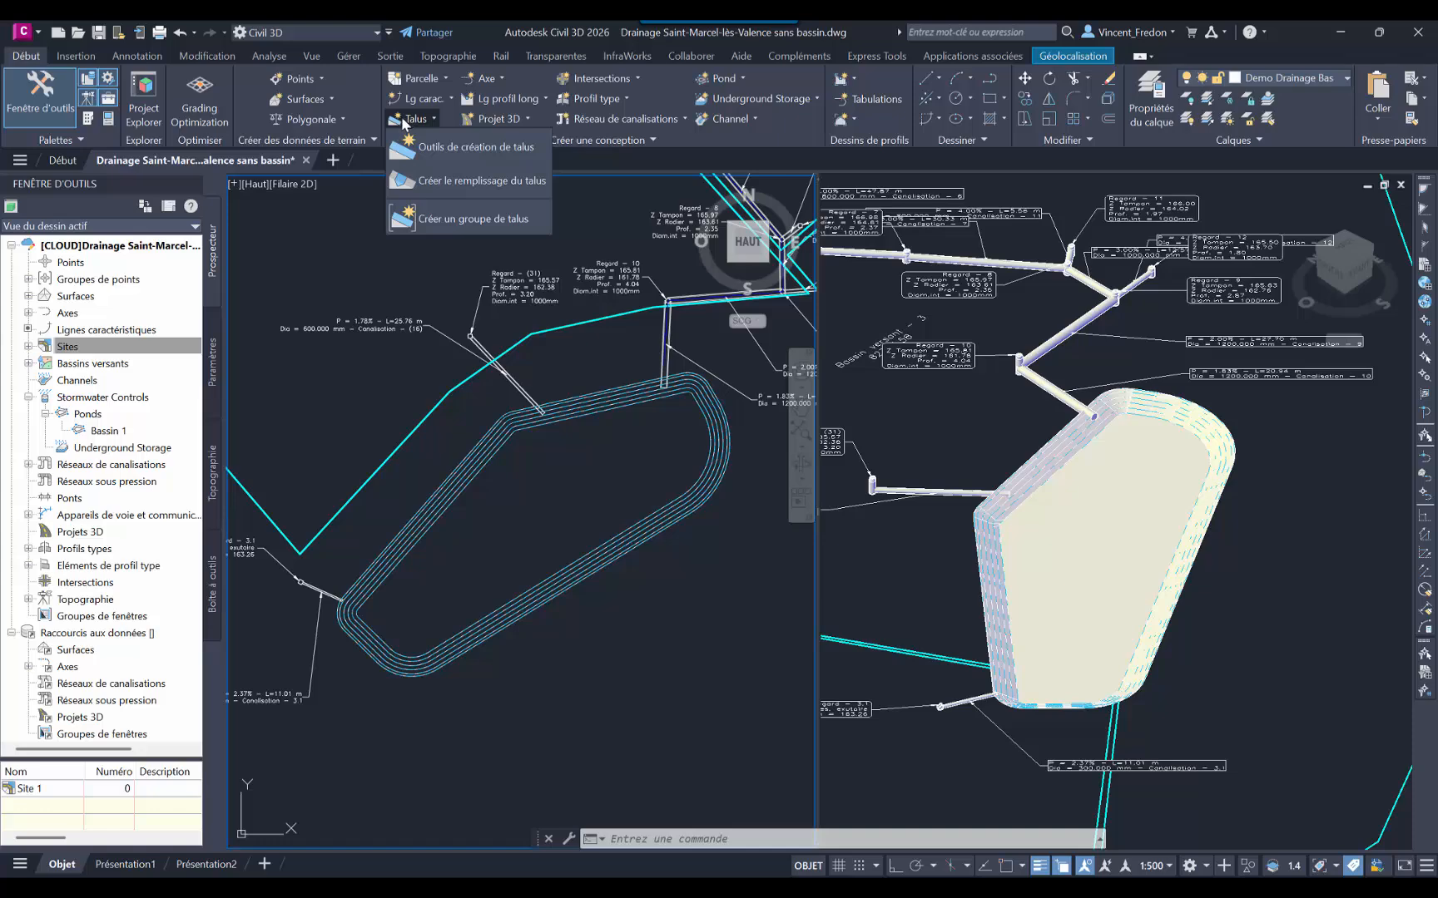
click(456, 214)
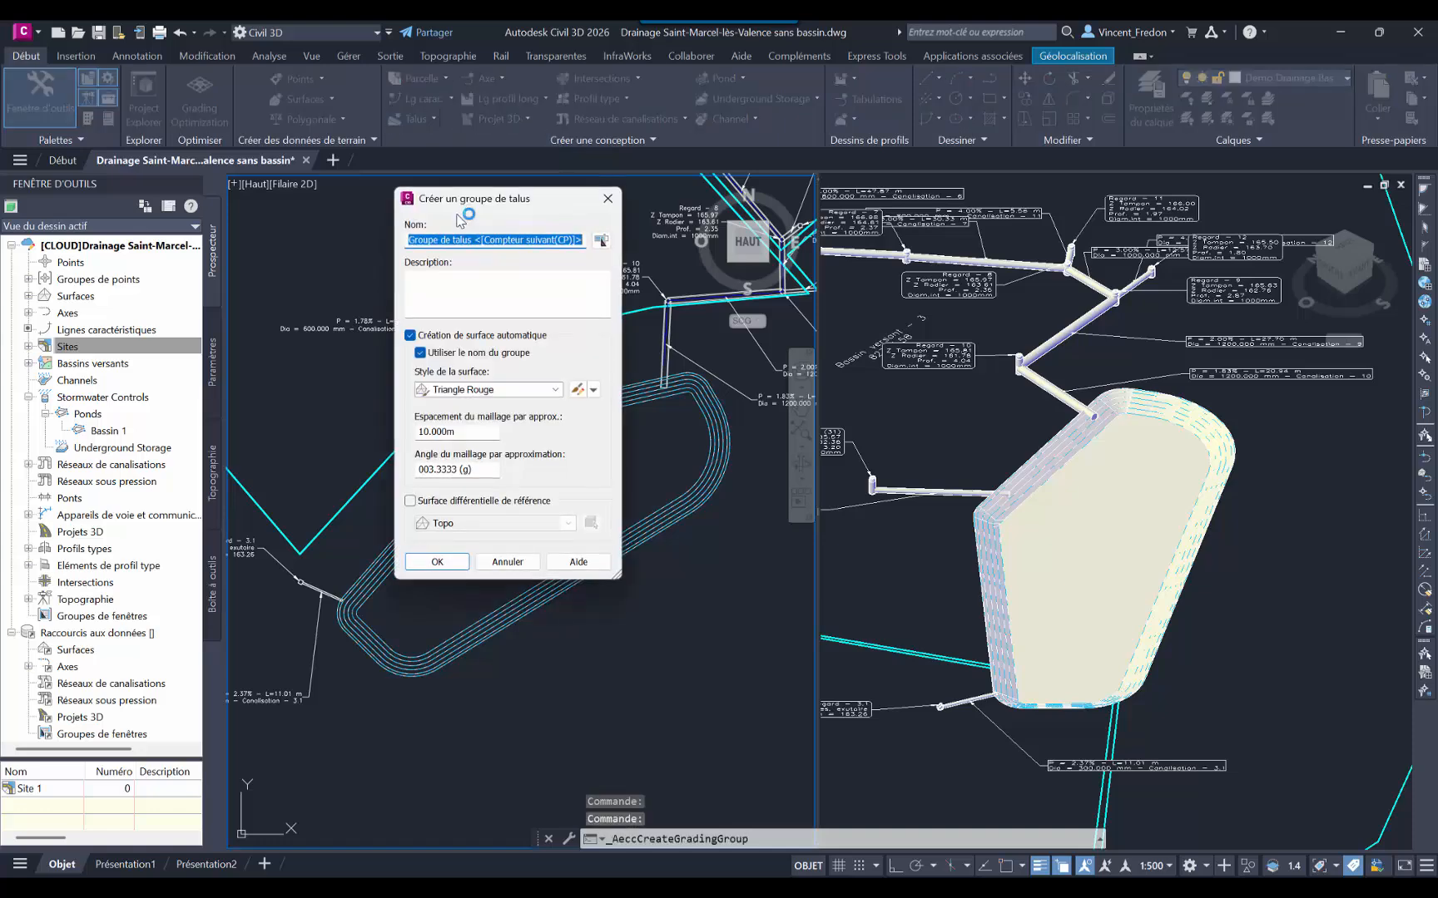
text(Bas)
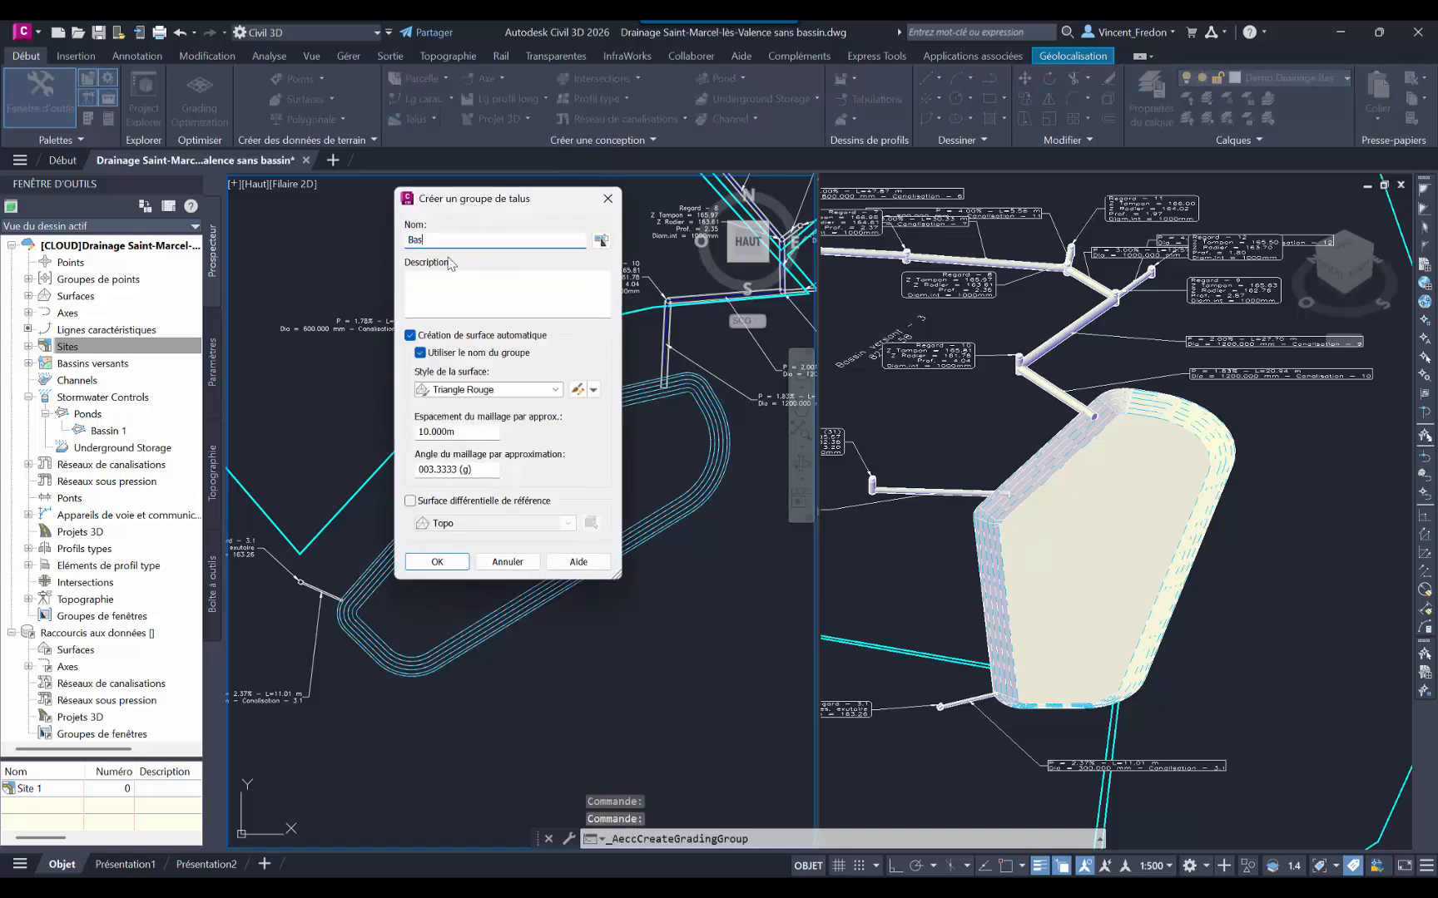
text(sin)
key(Tab)
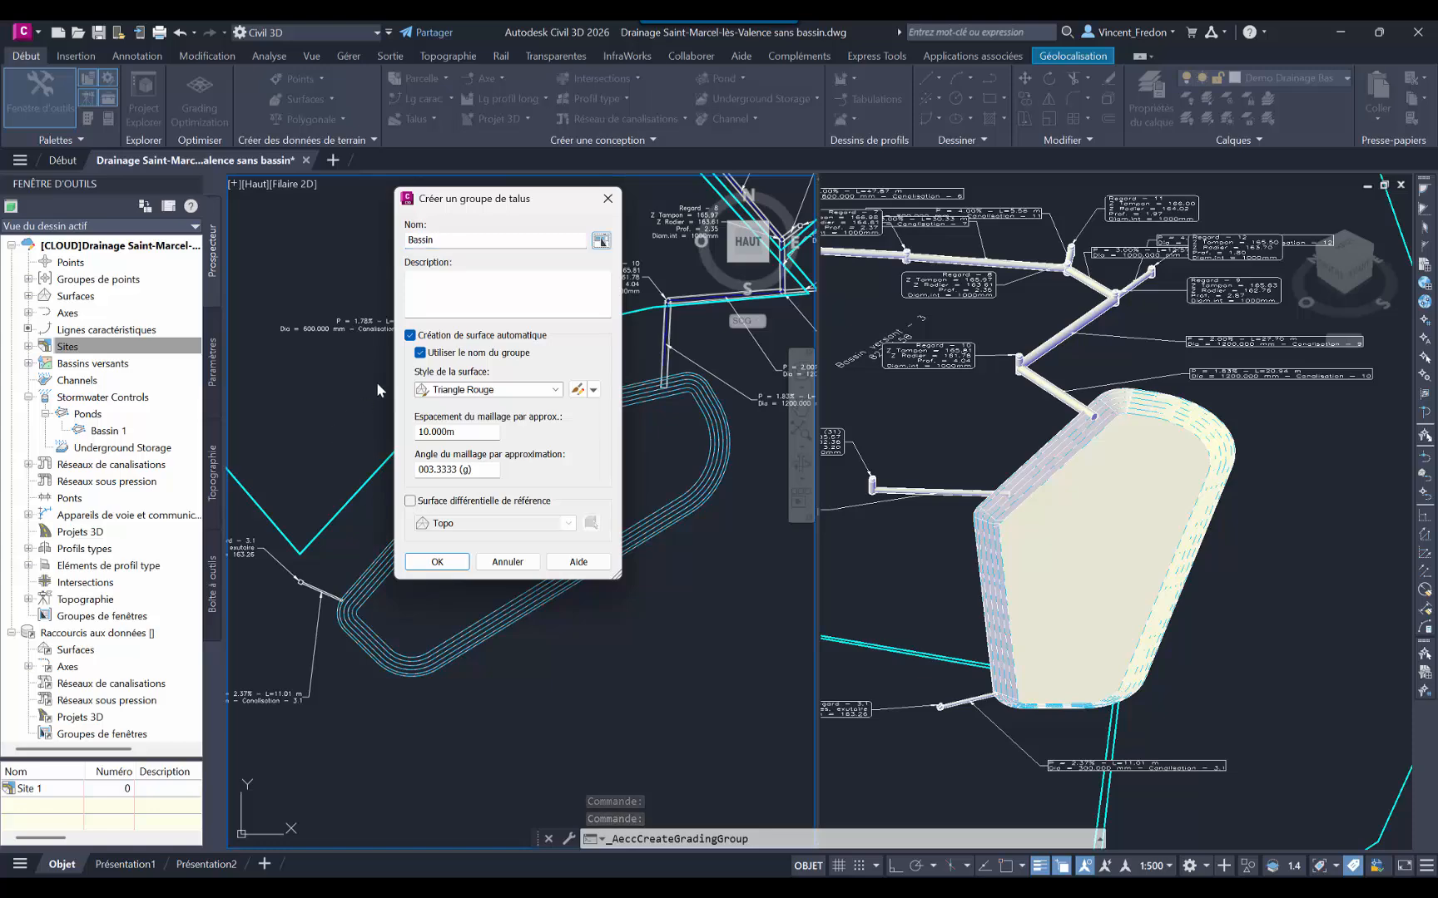
click(506, 391)
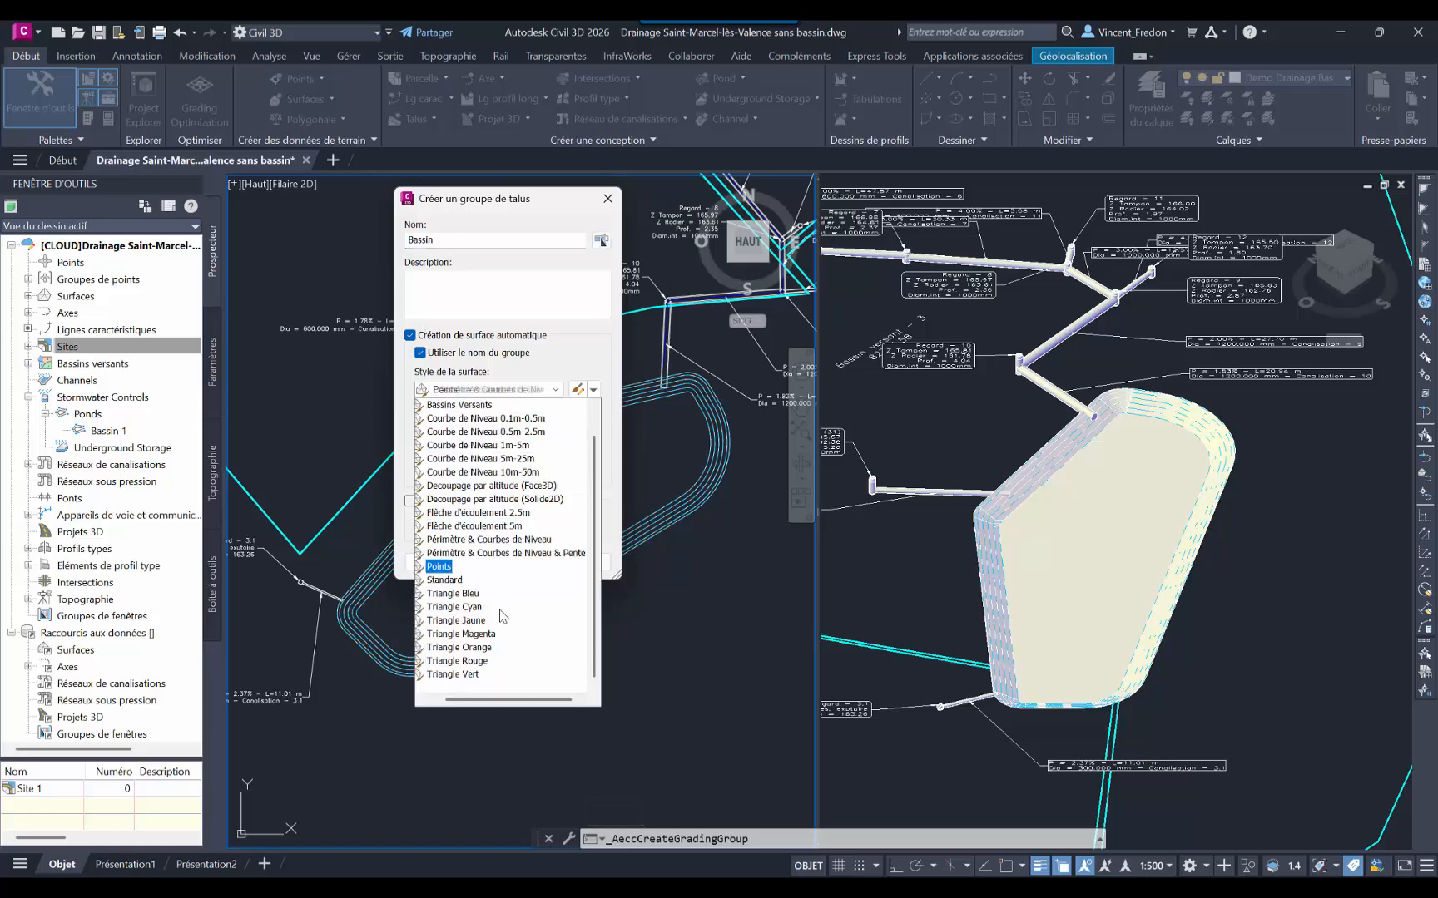
click(454, 594)
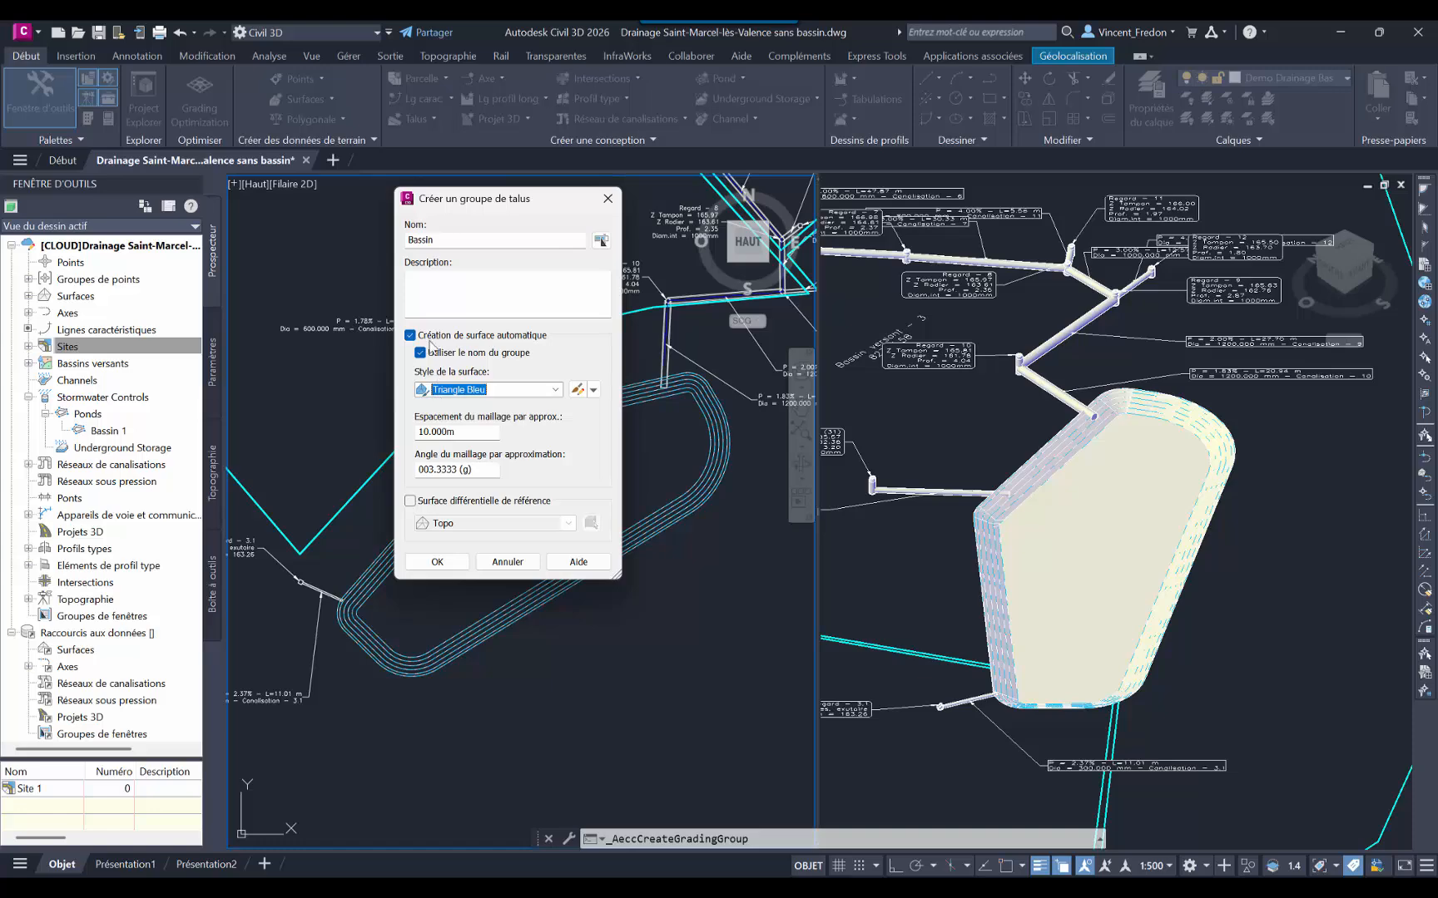
click(411, 501)
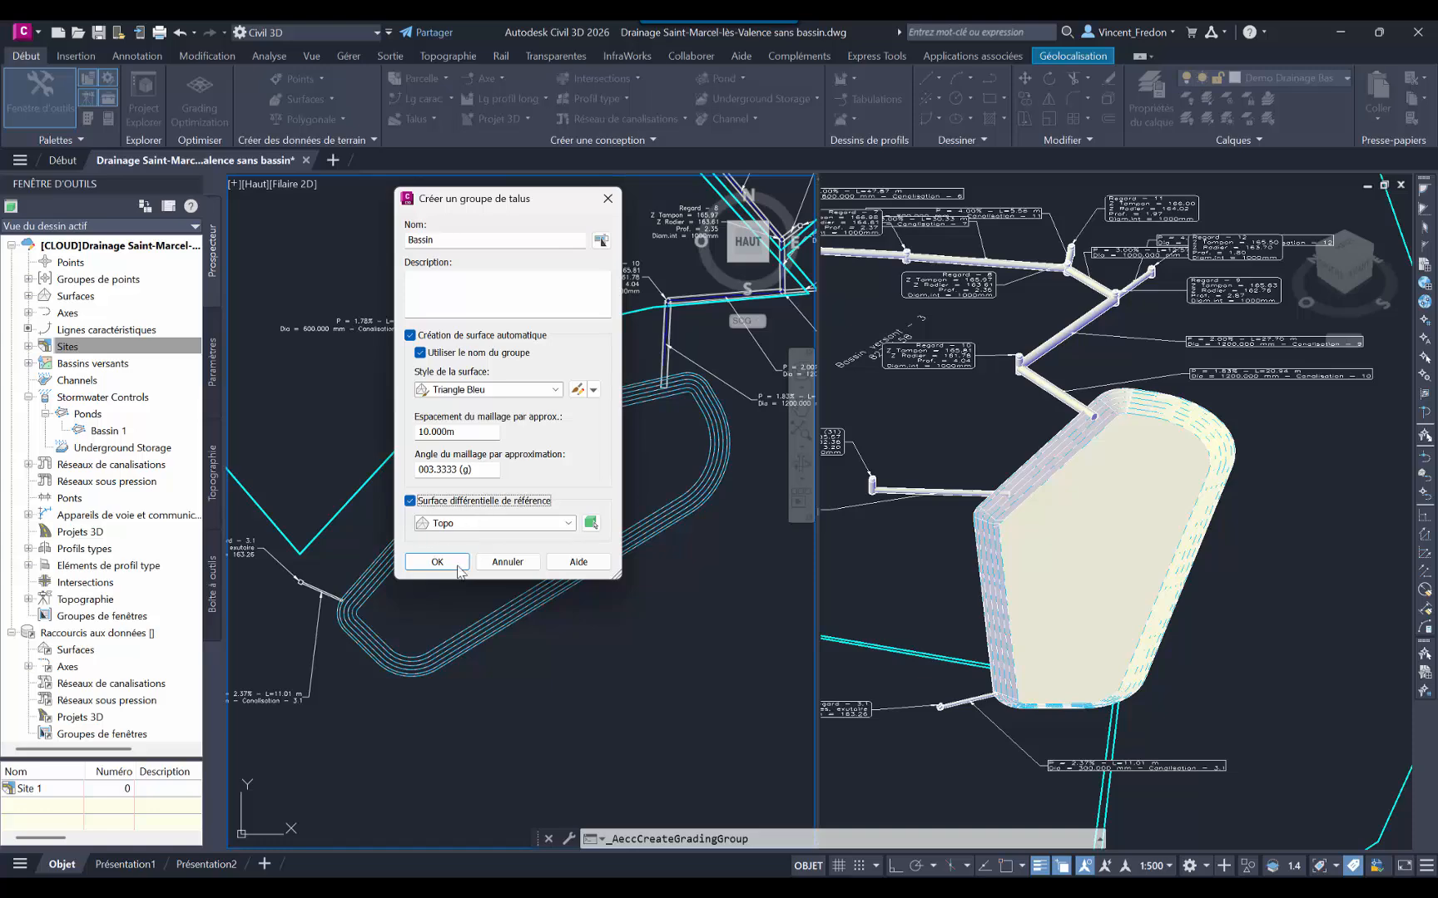
click(428, 562)
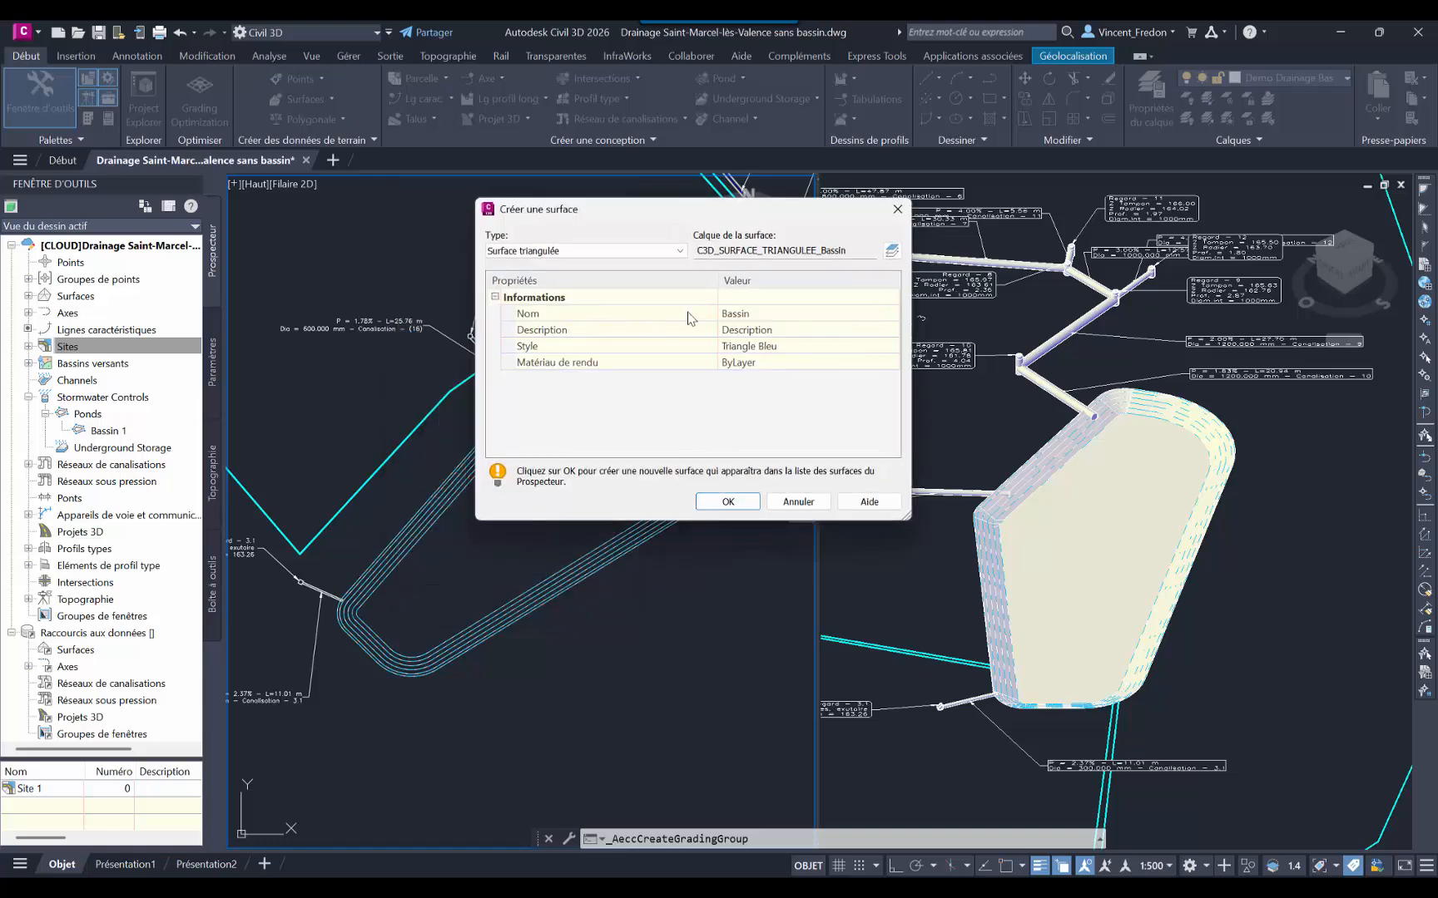
click(729, 504)
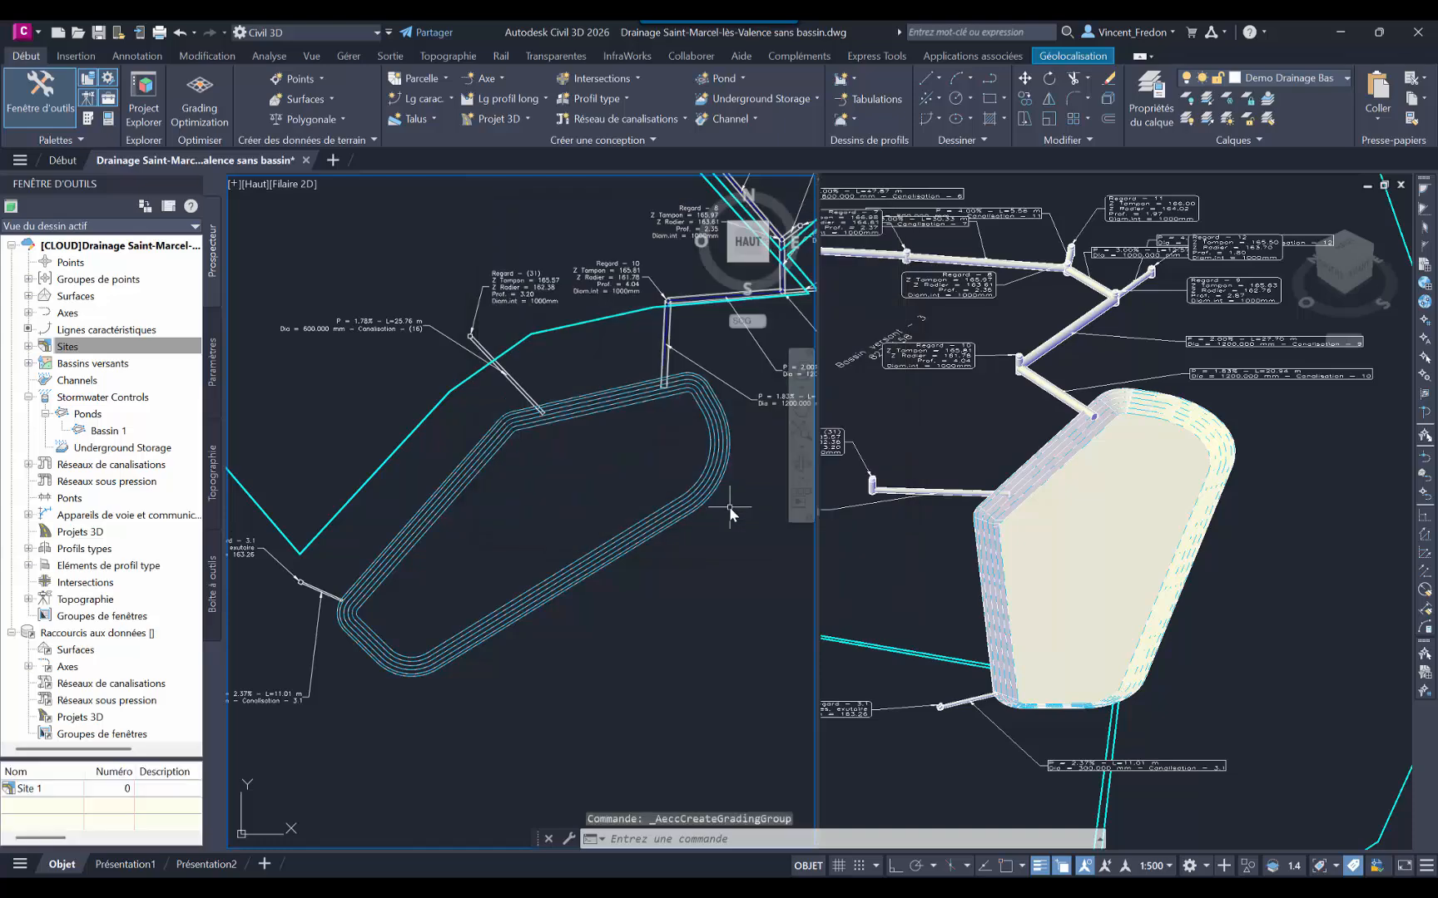
Step: Expand Site 1 in the project tree to examine its grading groups and feature lines
scroll(474, 461, up, 4)
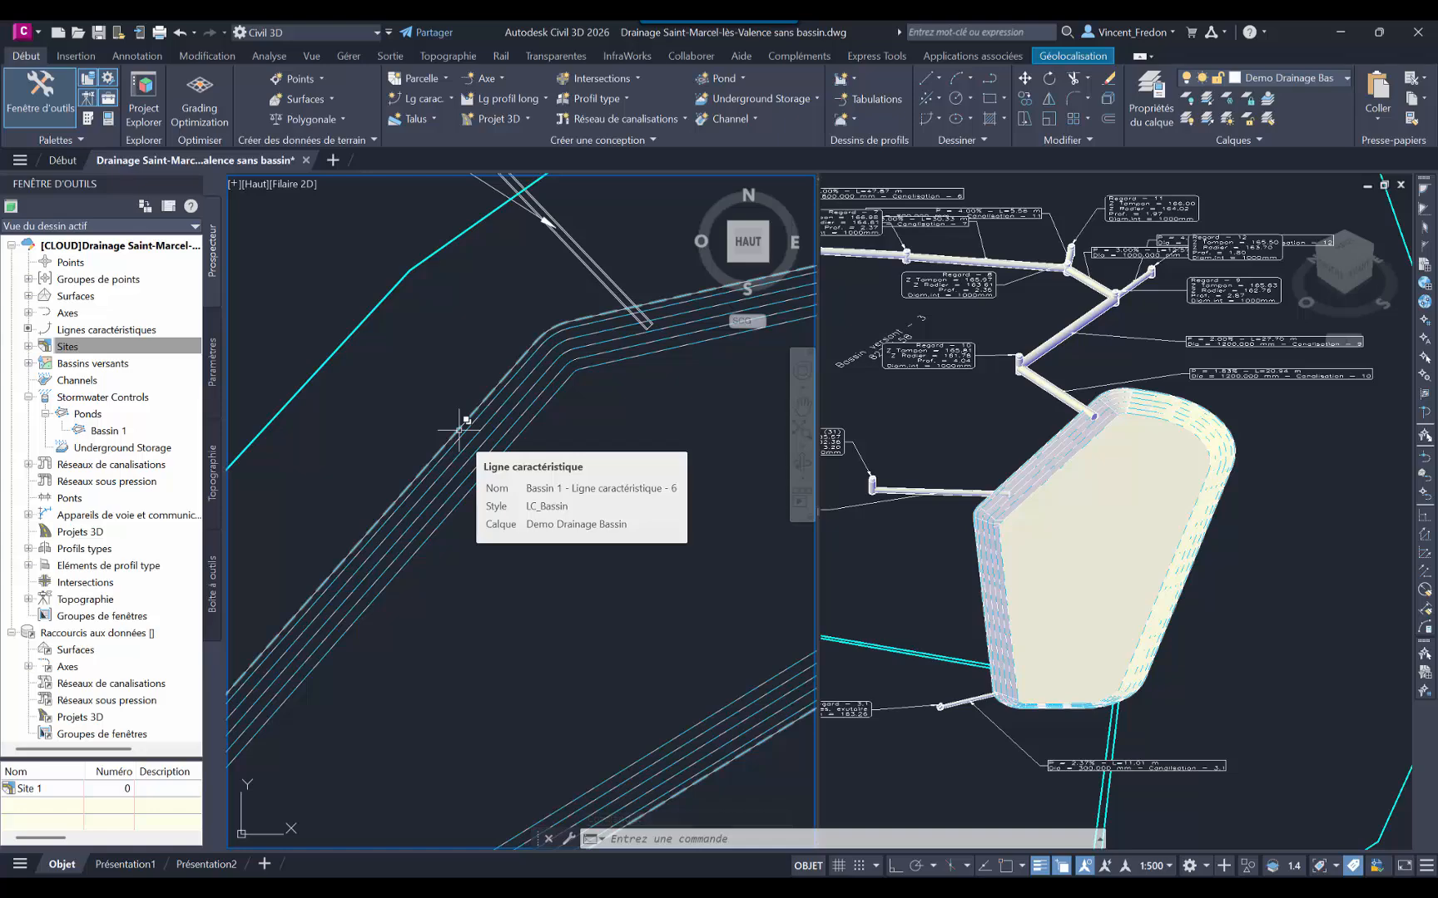
key(Escape)
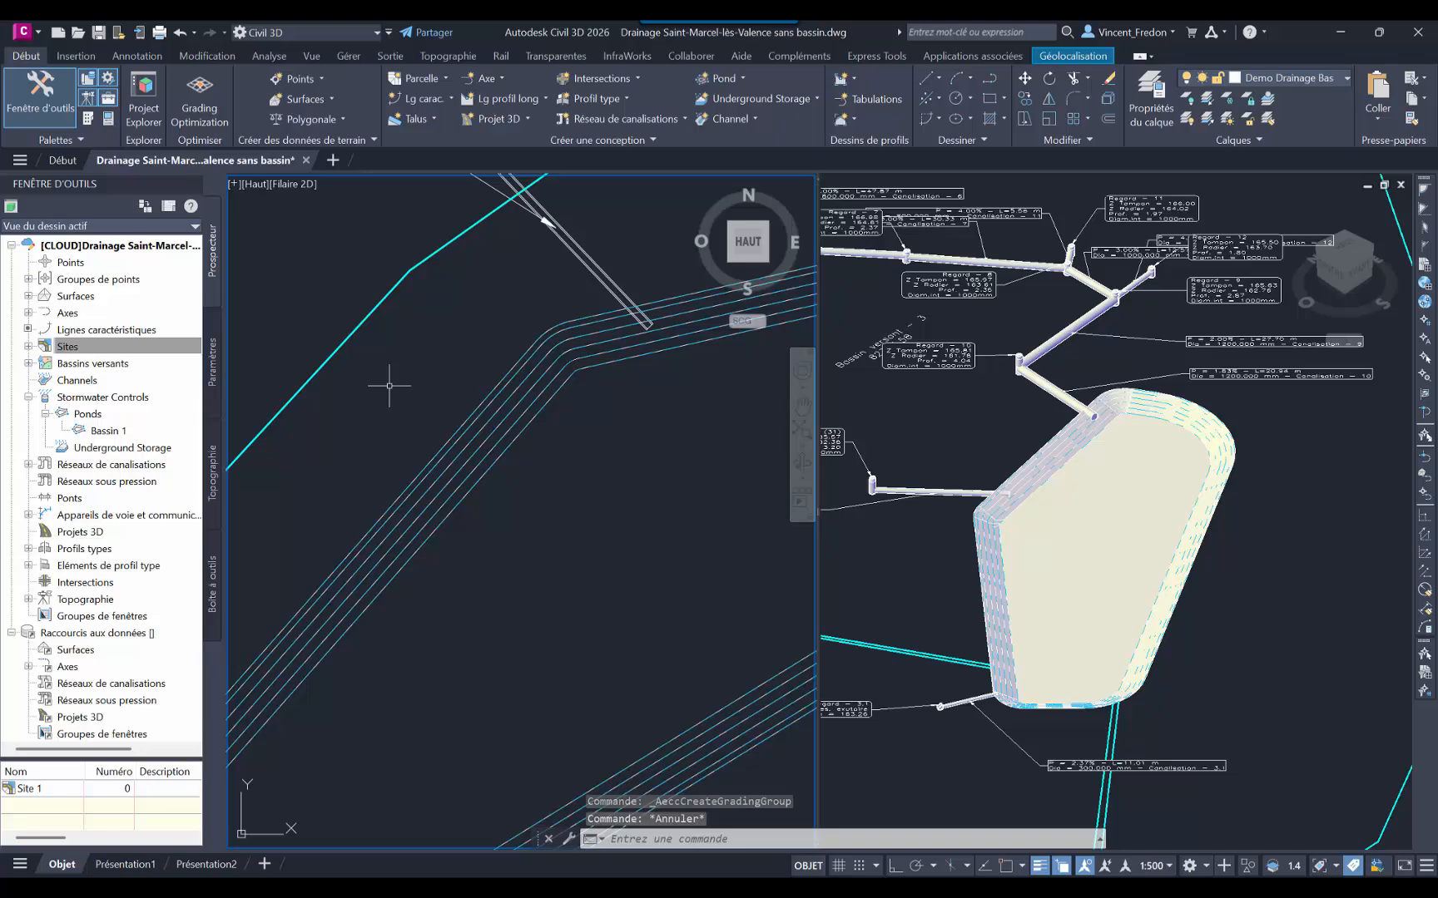
click(67, 346)
click(28, 346)
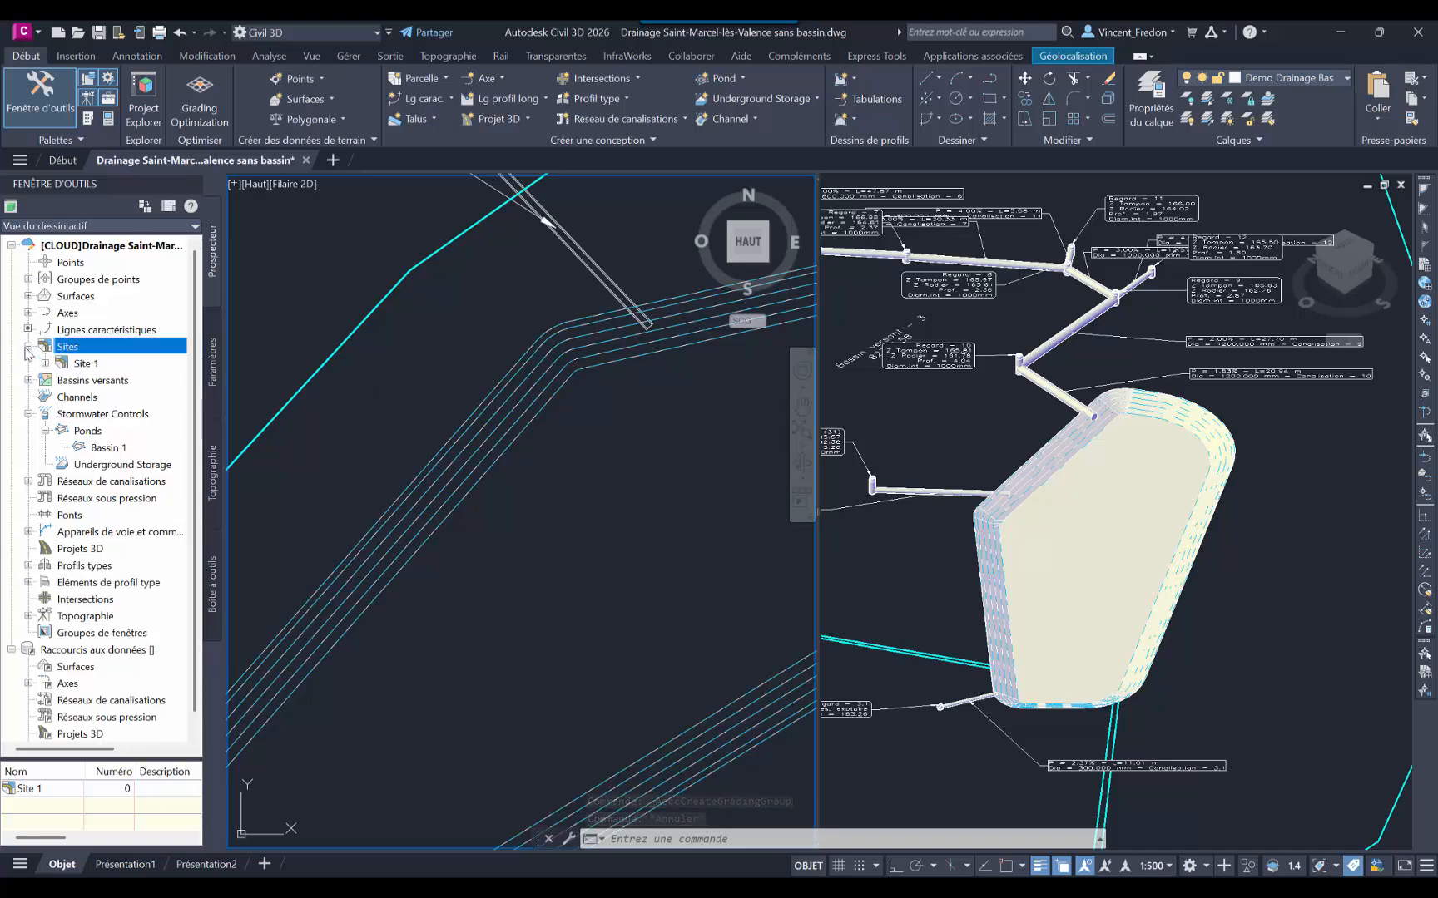
click(45, 363)
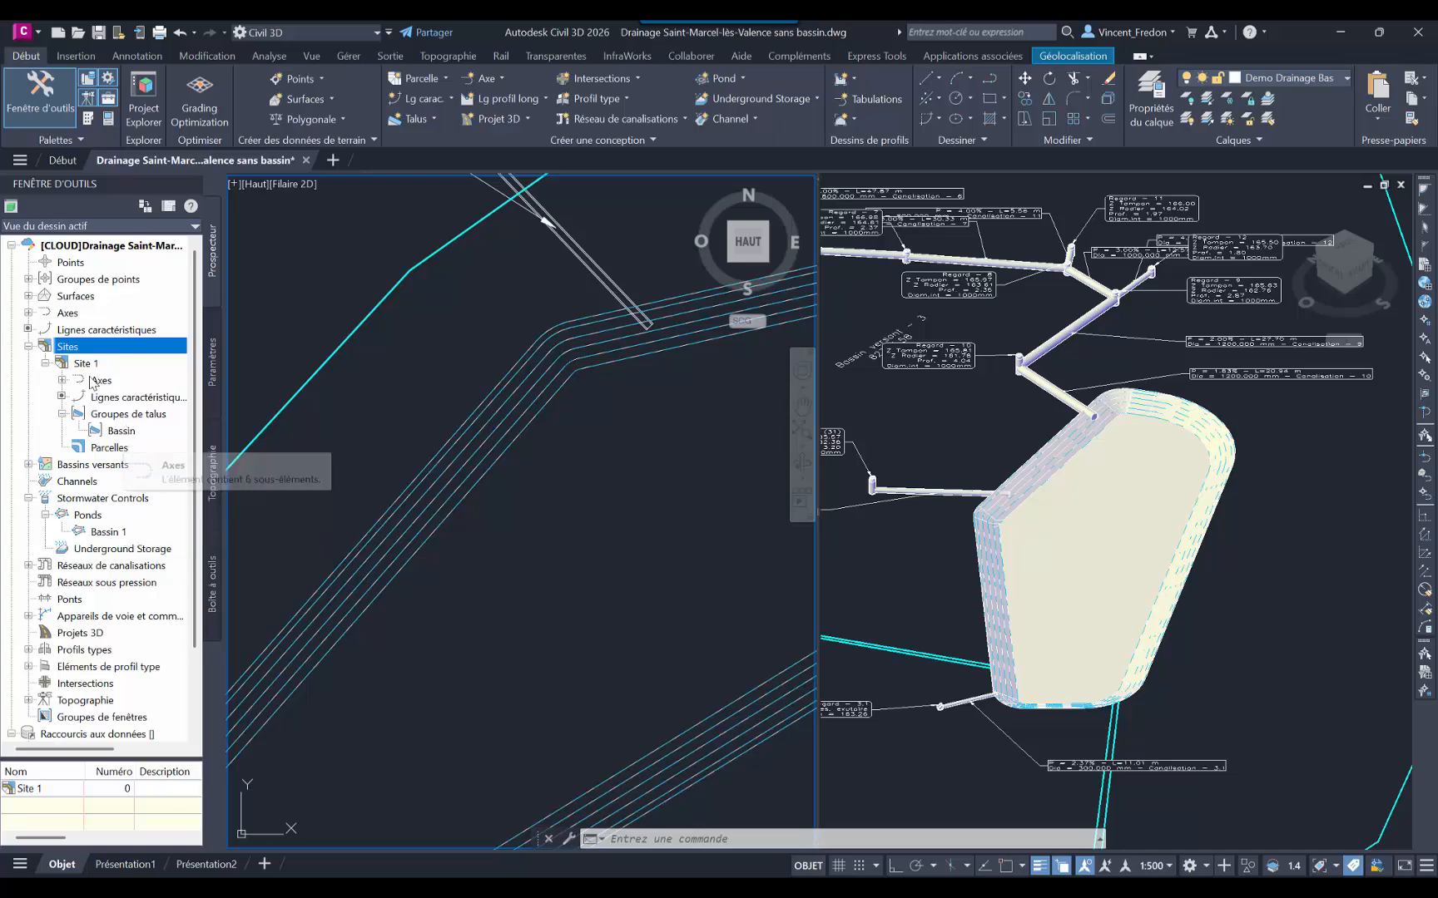
click(349, 417)
key(Escape)
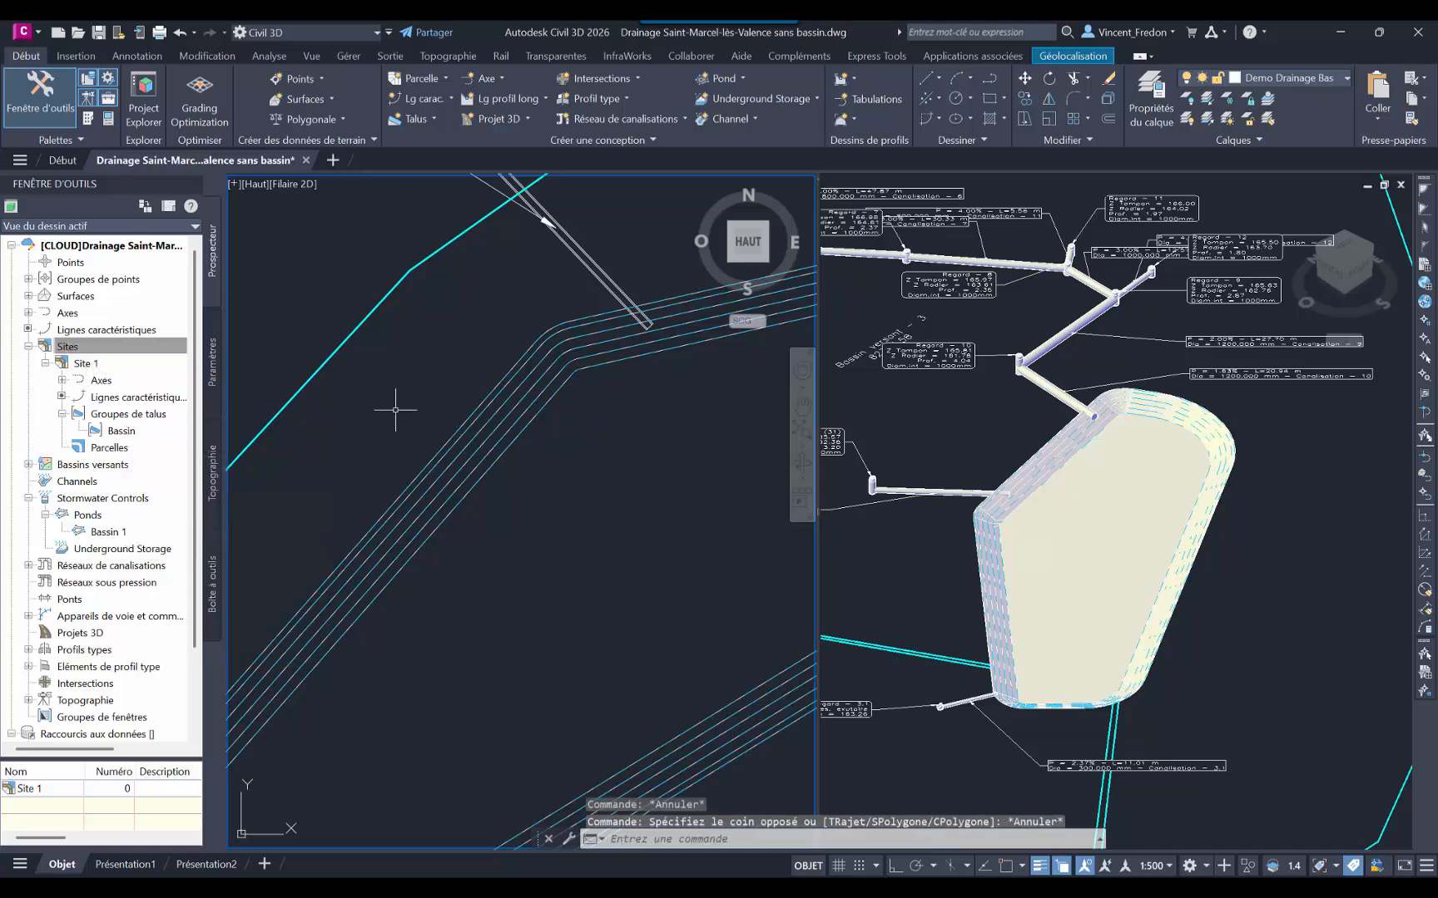
Step: Select all of the extracted pond feature lines without the pond itself, and check their site assignment in the properties
click(469, 389)
click(431, 574)
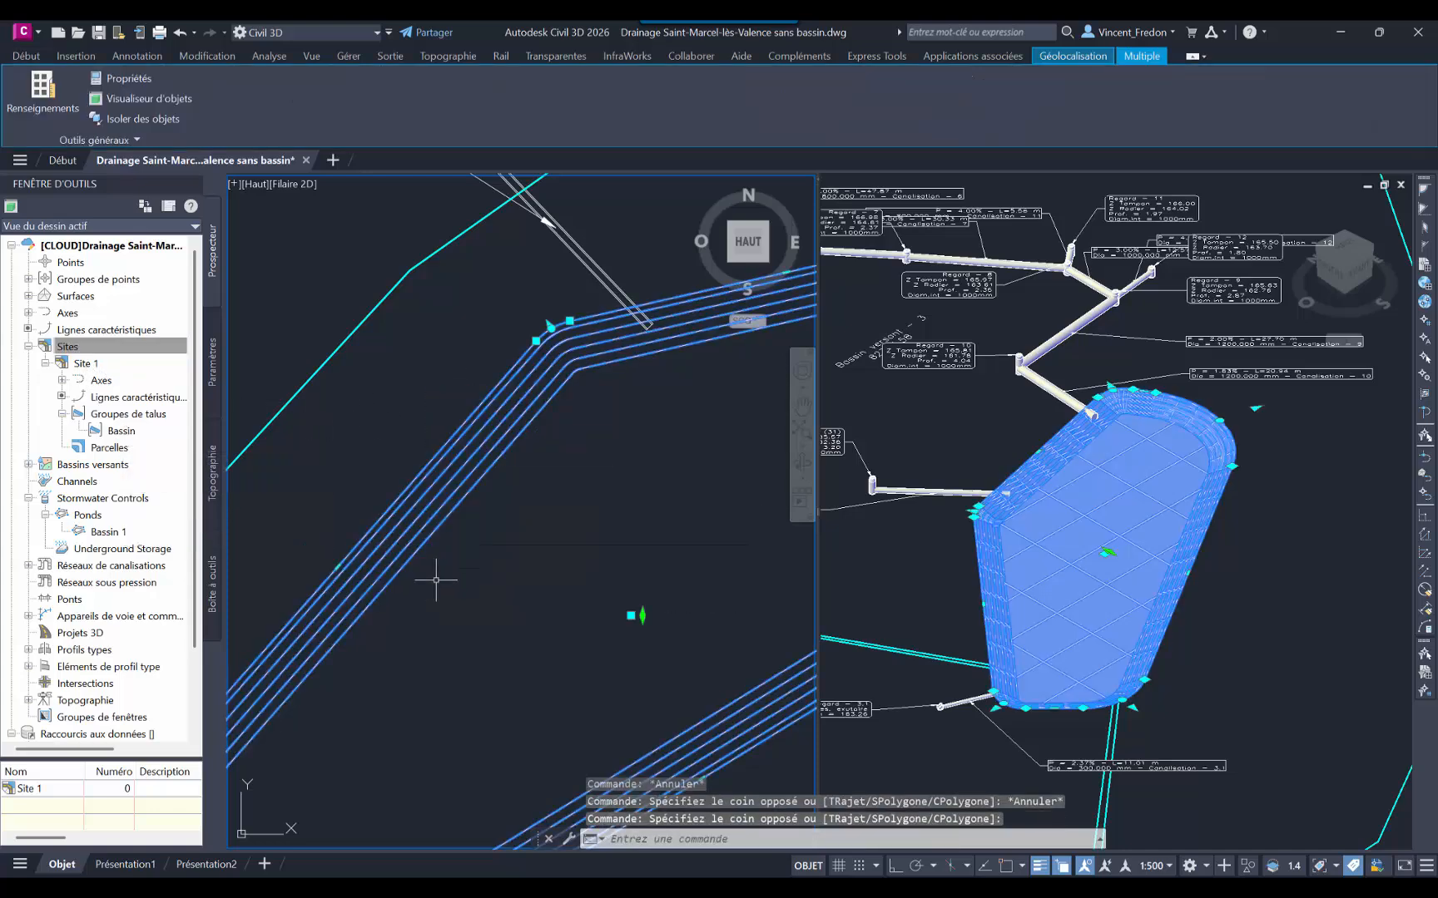
click(1074, 580)
shift+click(1070, 574)
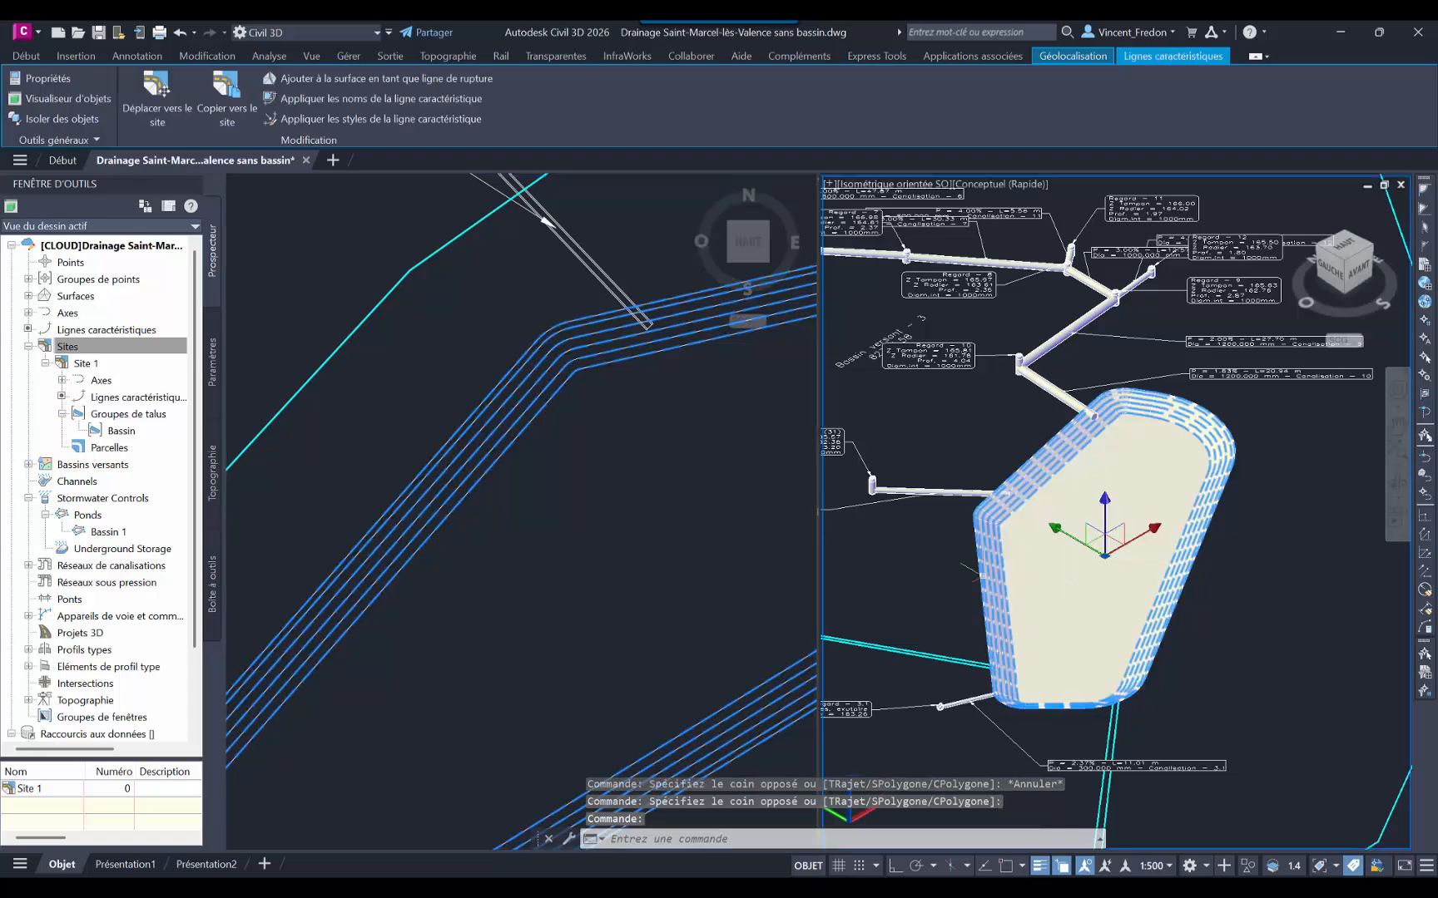
right_click(538, 465)
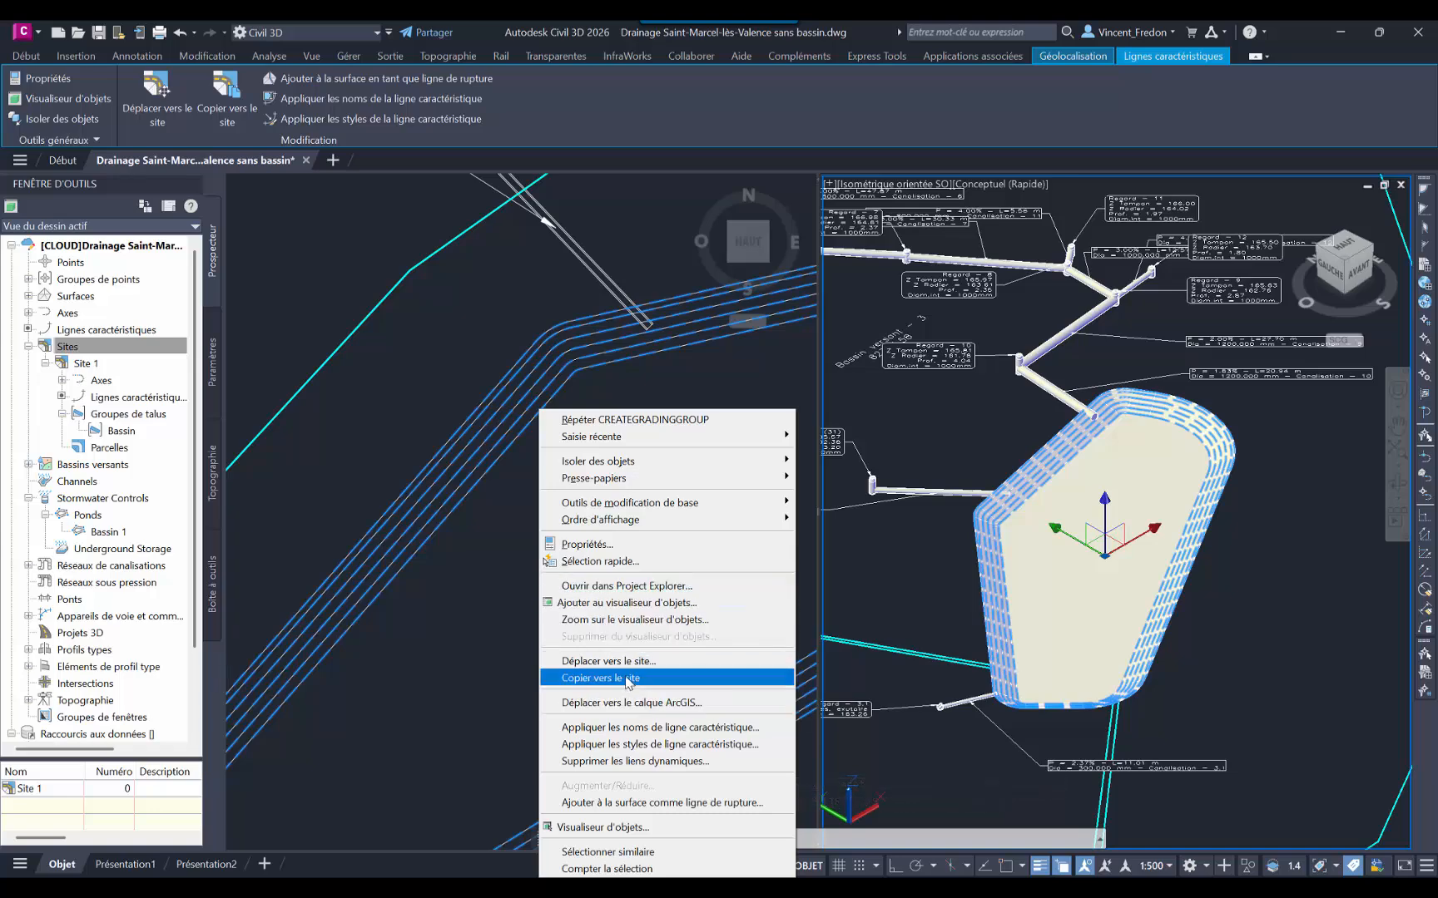
click(590, 545)
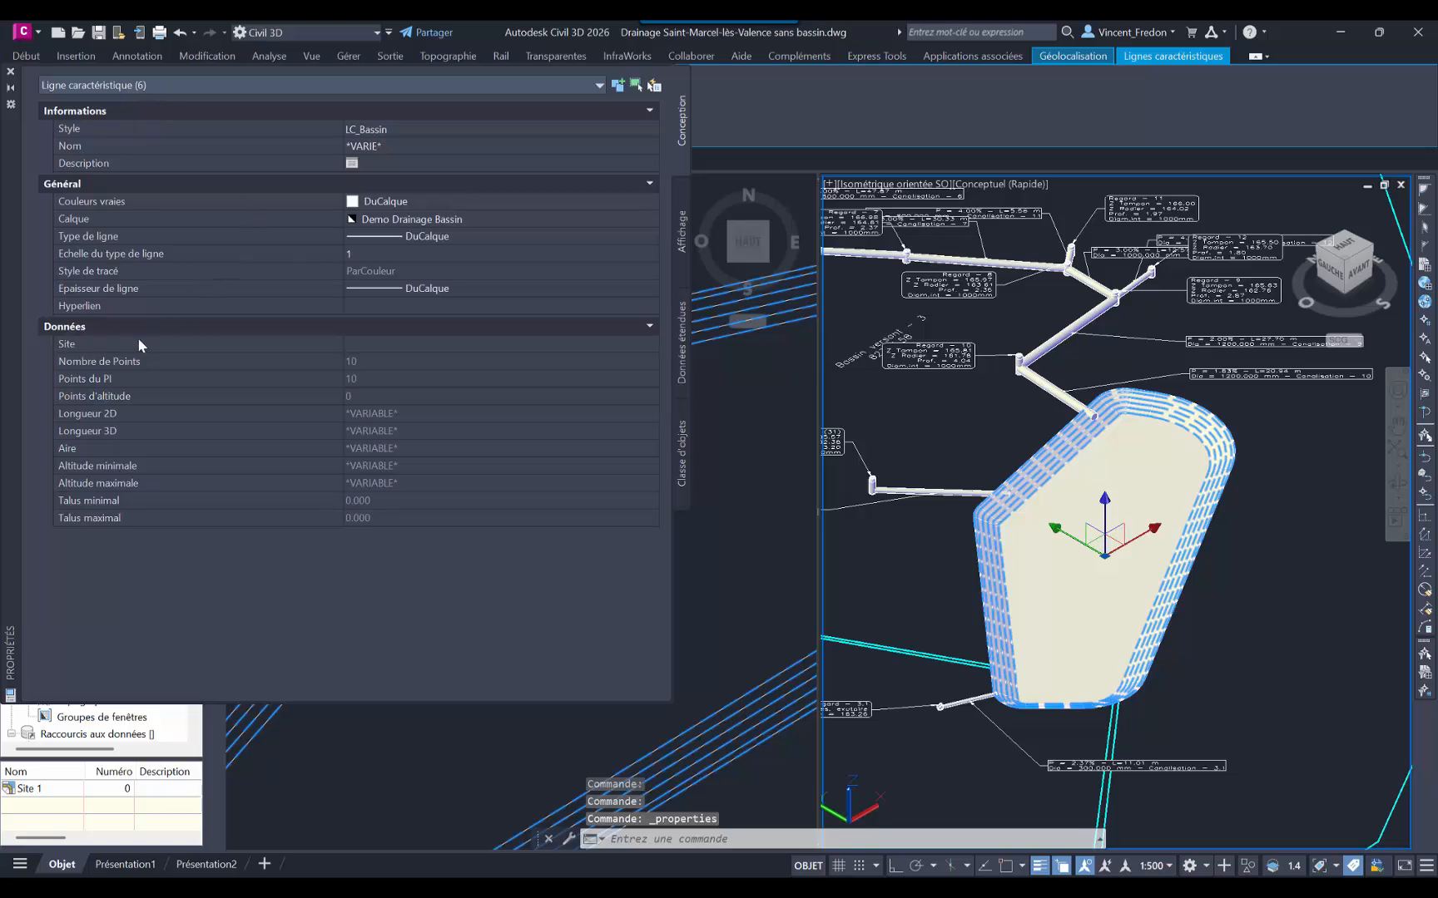
click(11, 72)
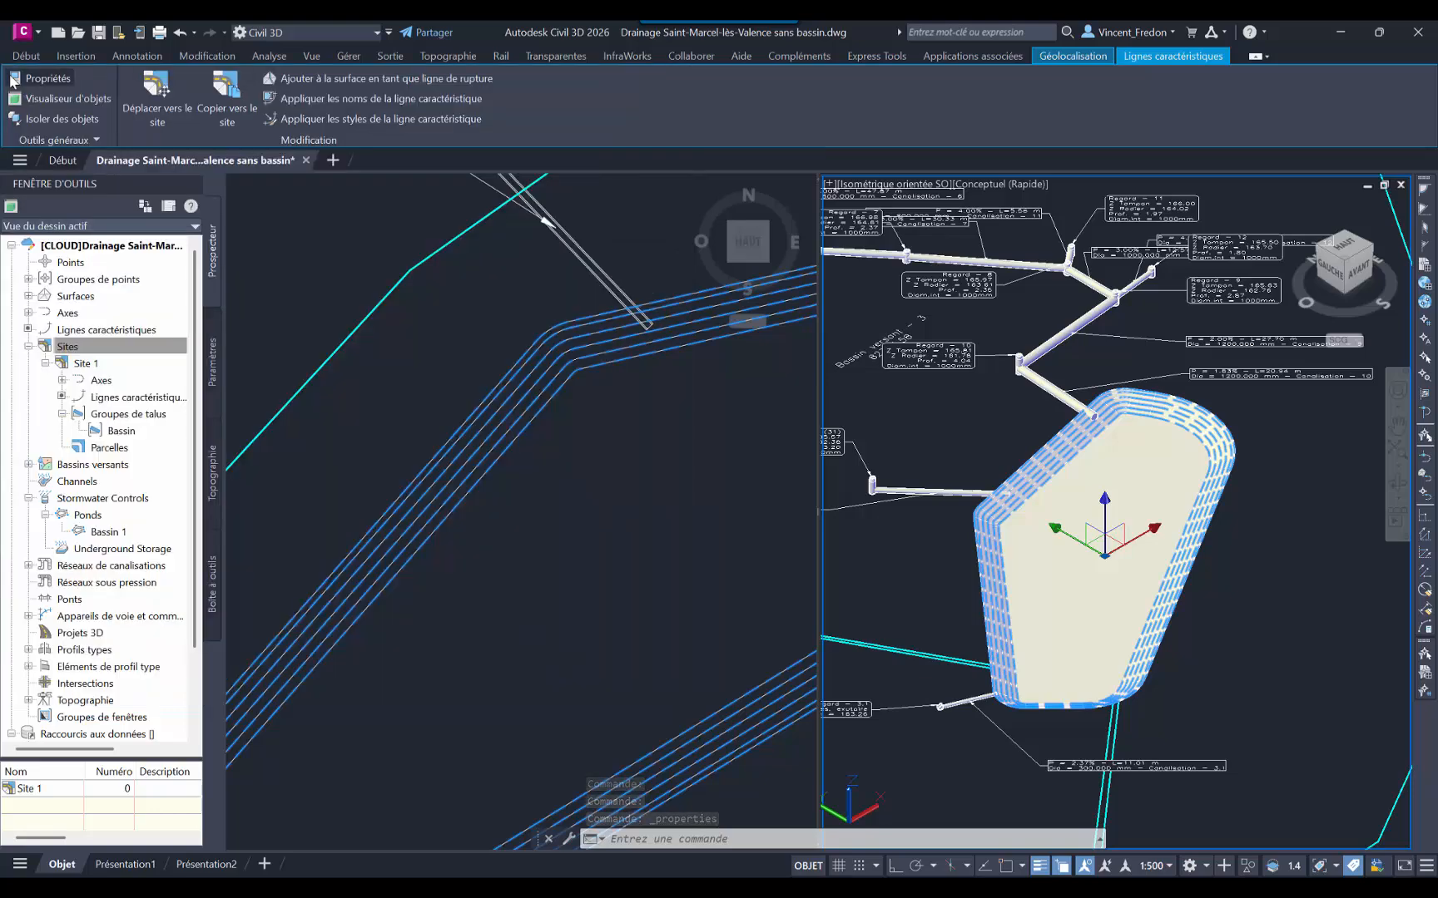
Step: Move the selected pond feature lines to Site 1 and clear the selection
right_click(417, 386)
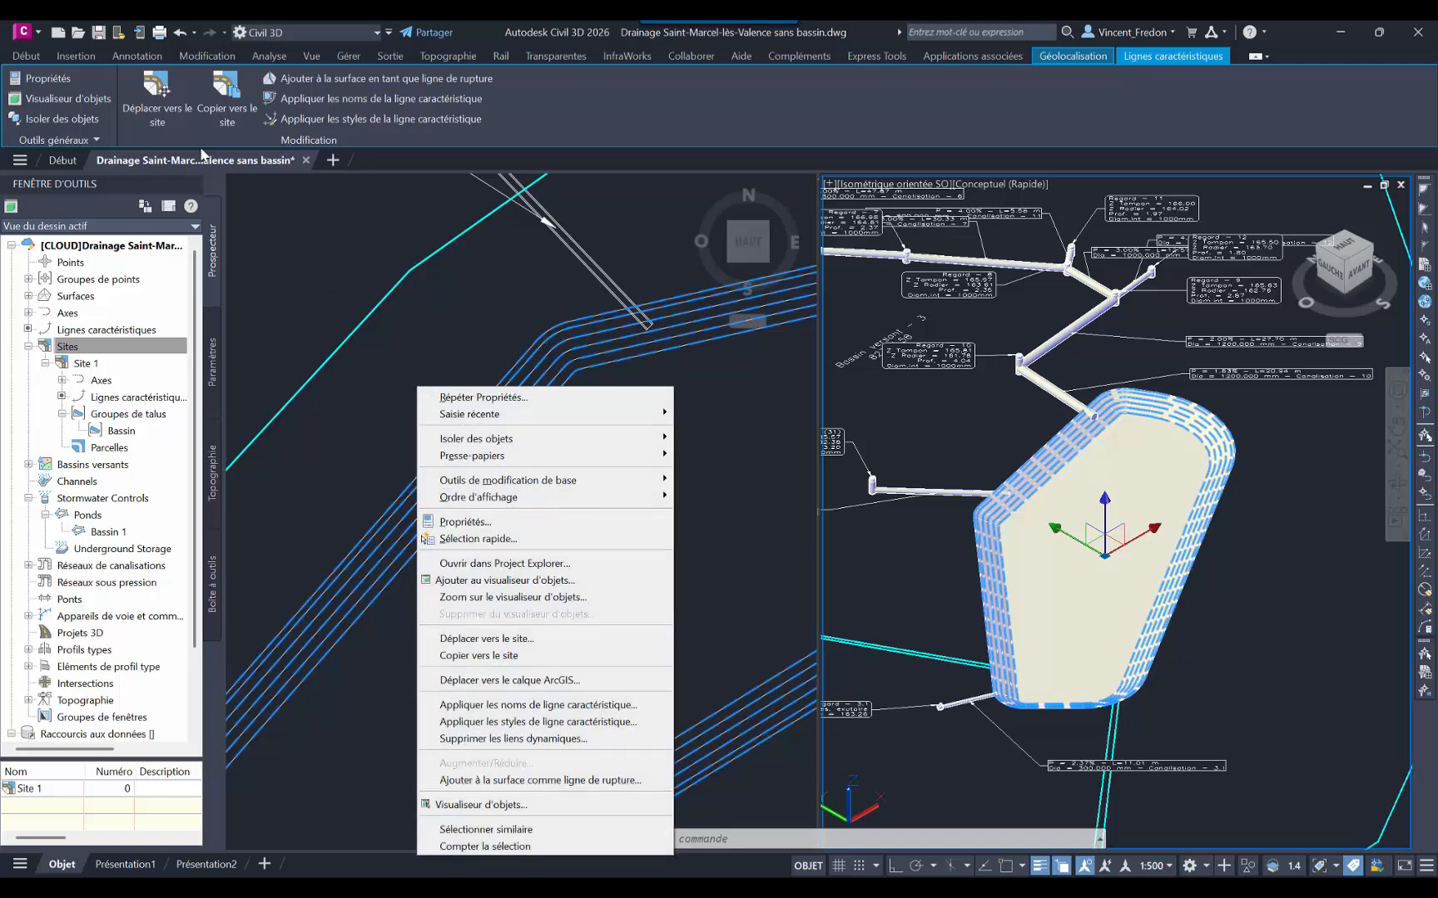
click(156, 86)
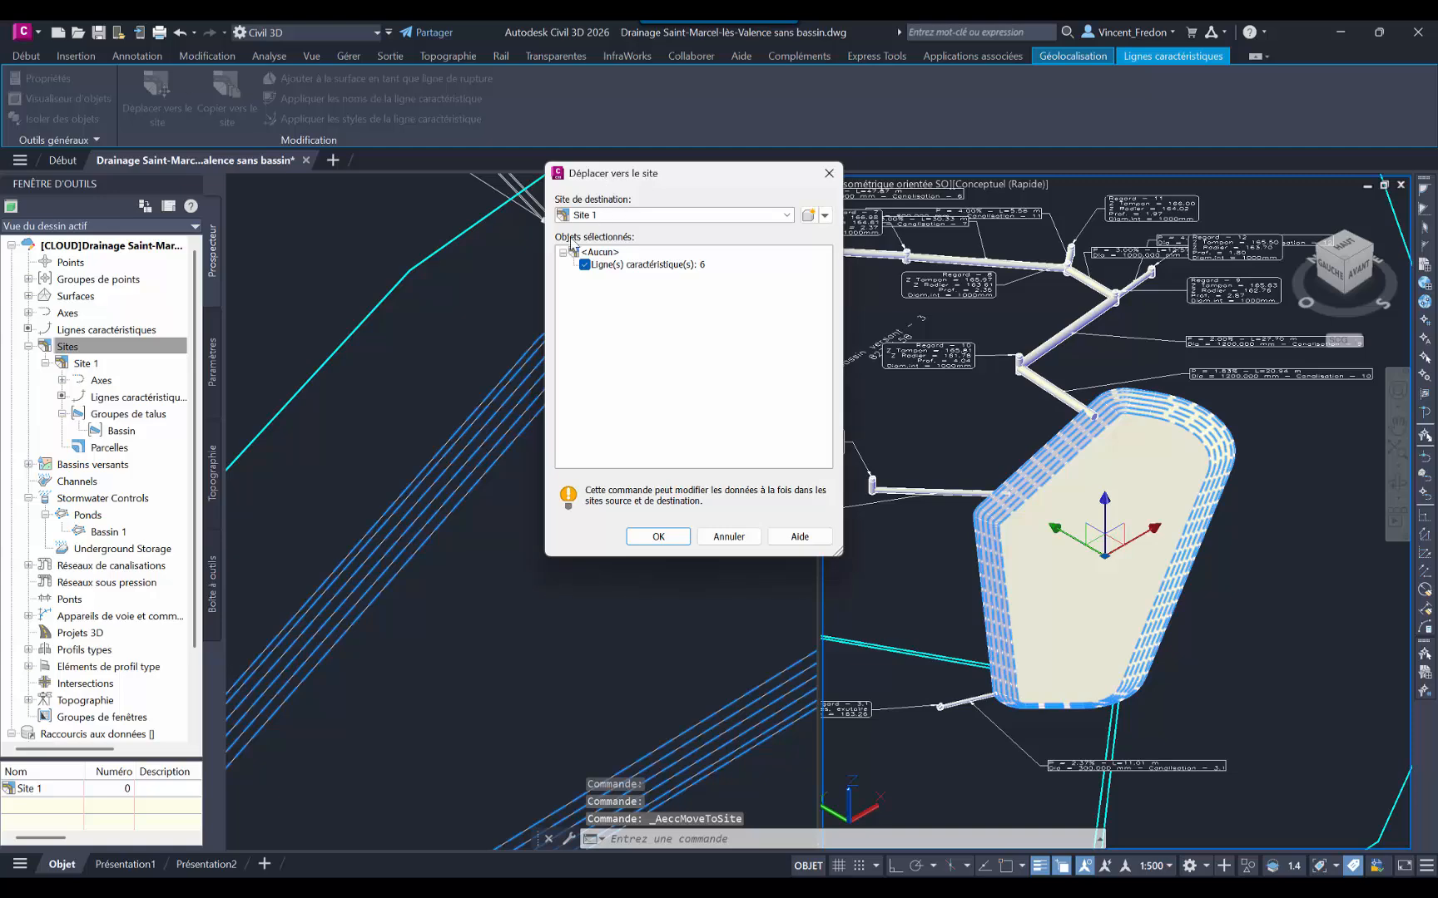
click(642, 539)
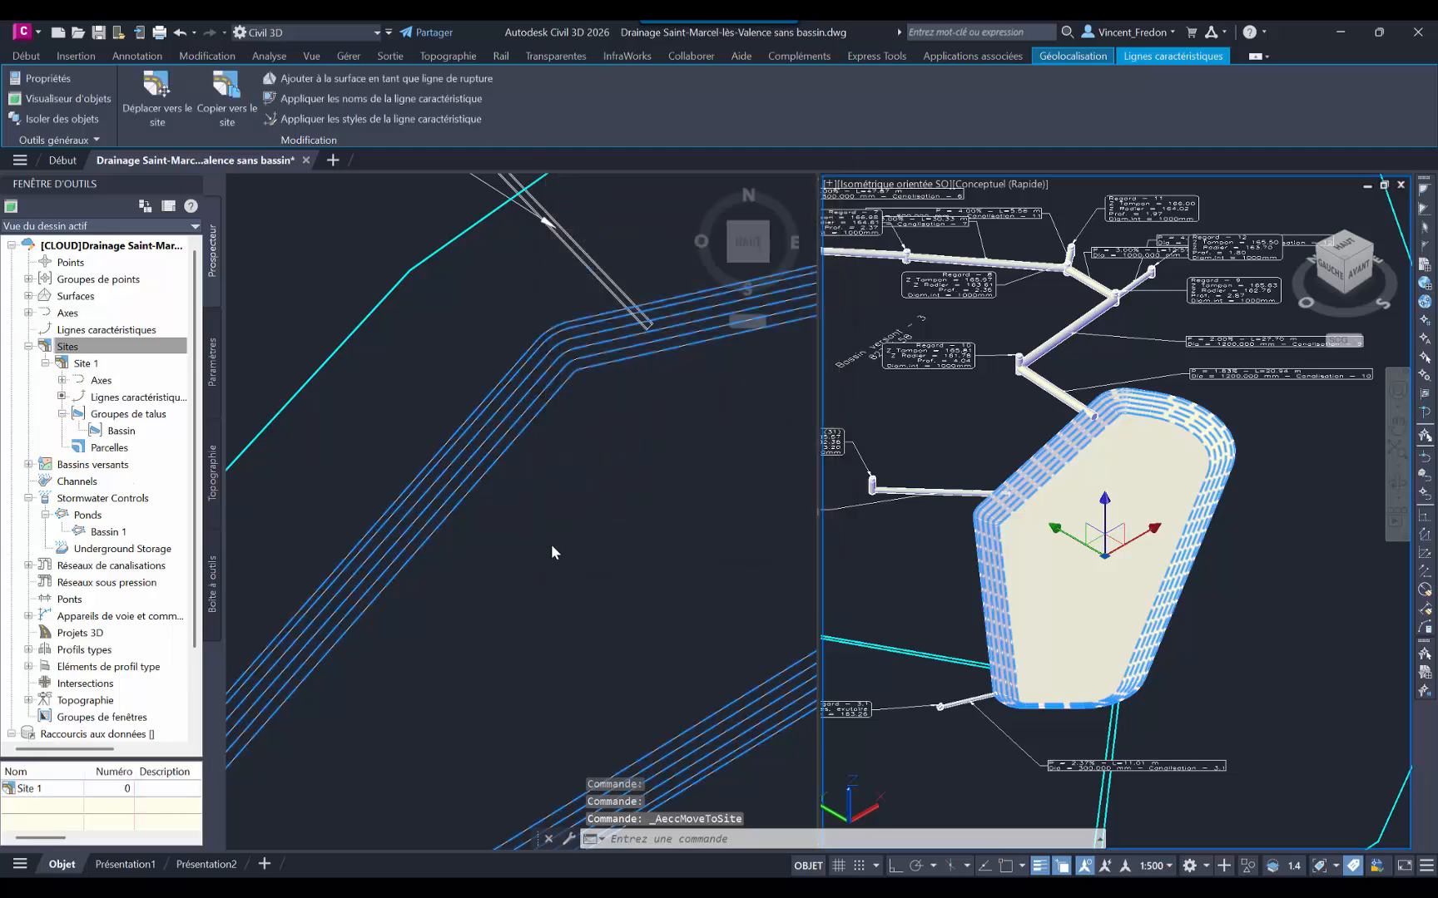
key(Escape)
Step: Open the grading creation tools for group Bassin and choose the 2_Talus @ Distance criteria
scroll(550, 541, down, 2)
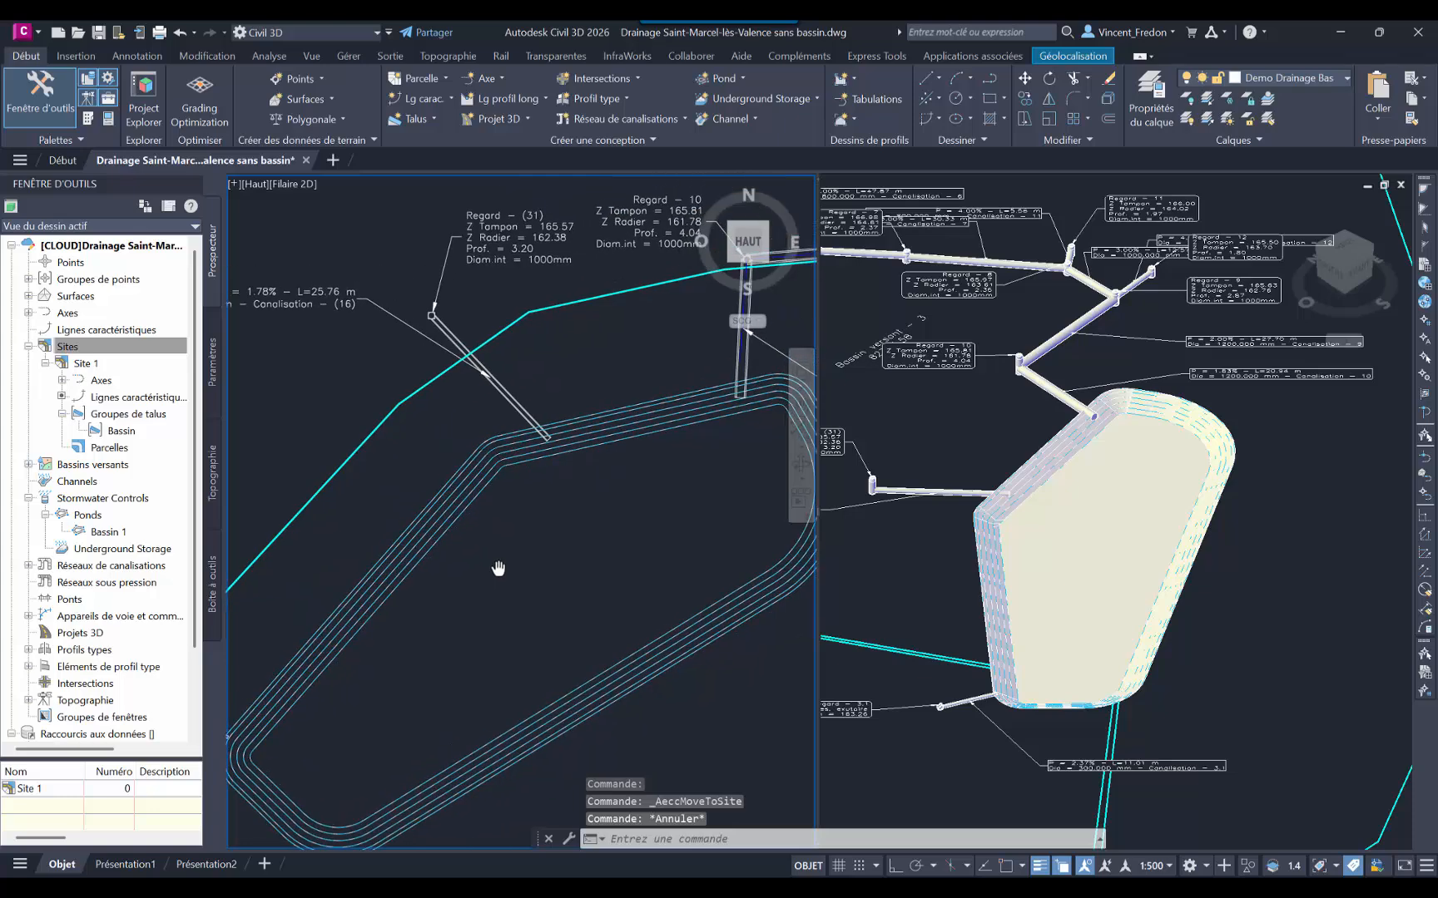
scroll(499, 565, down, 2)
scroll(496, 542, up, 2)
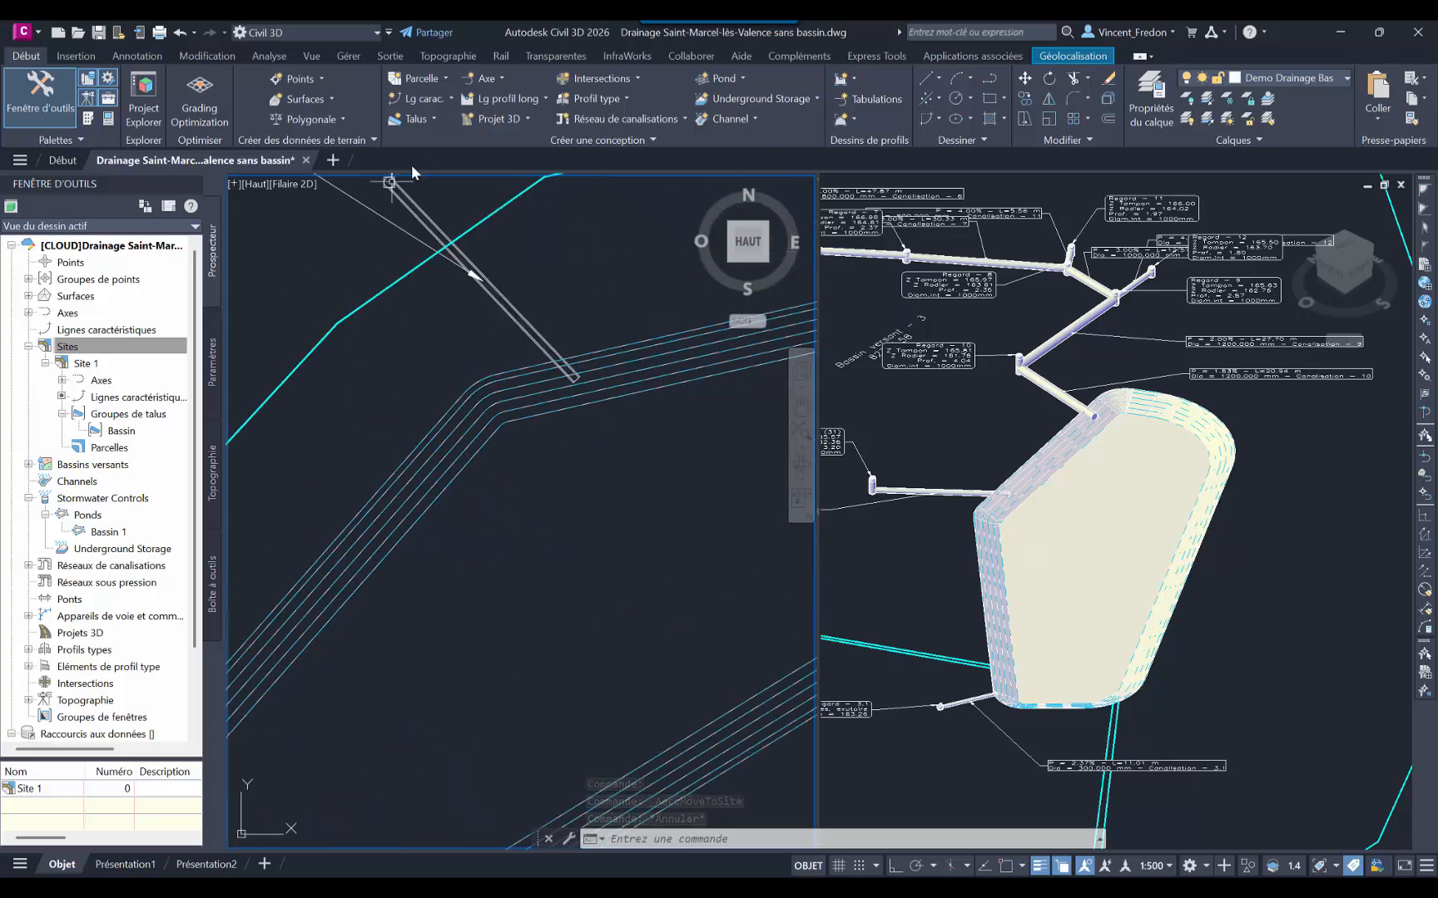
click(433, 119)
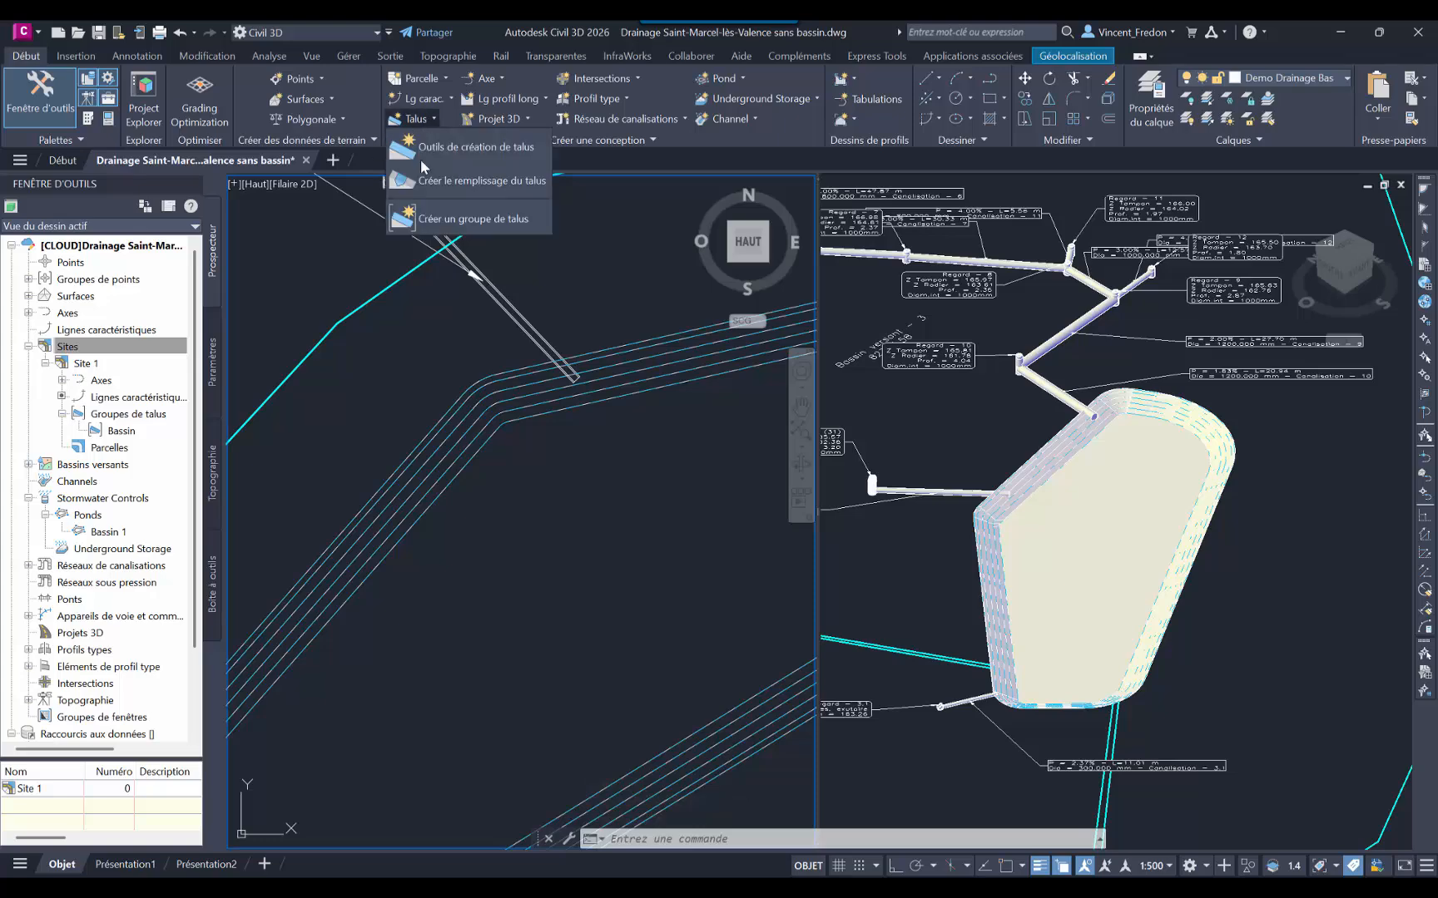
click(490, 147)
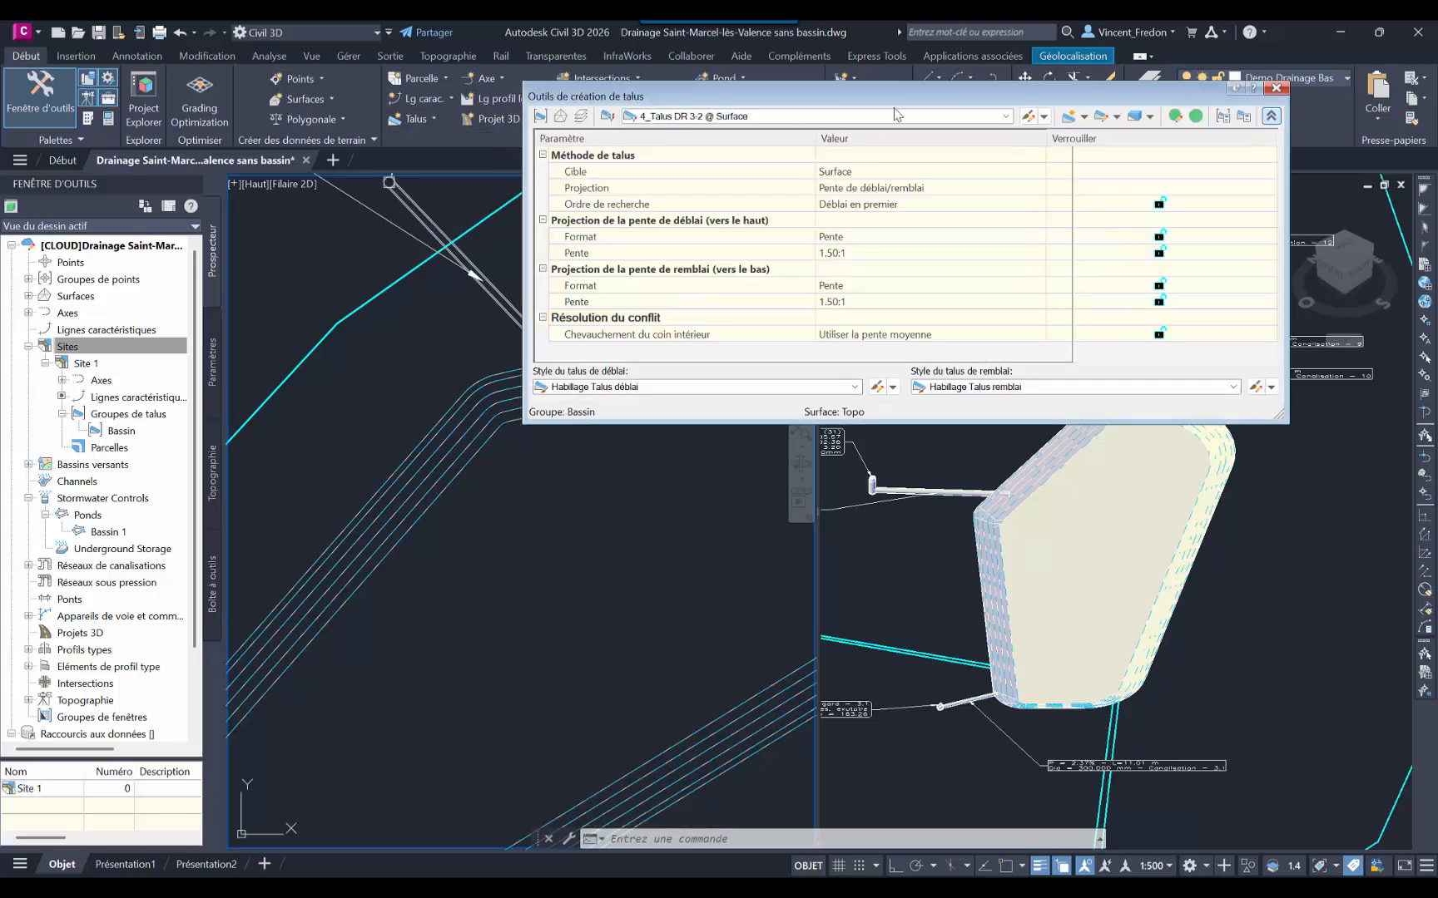
click(1006, 117)
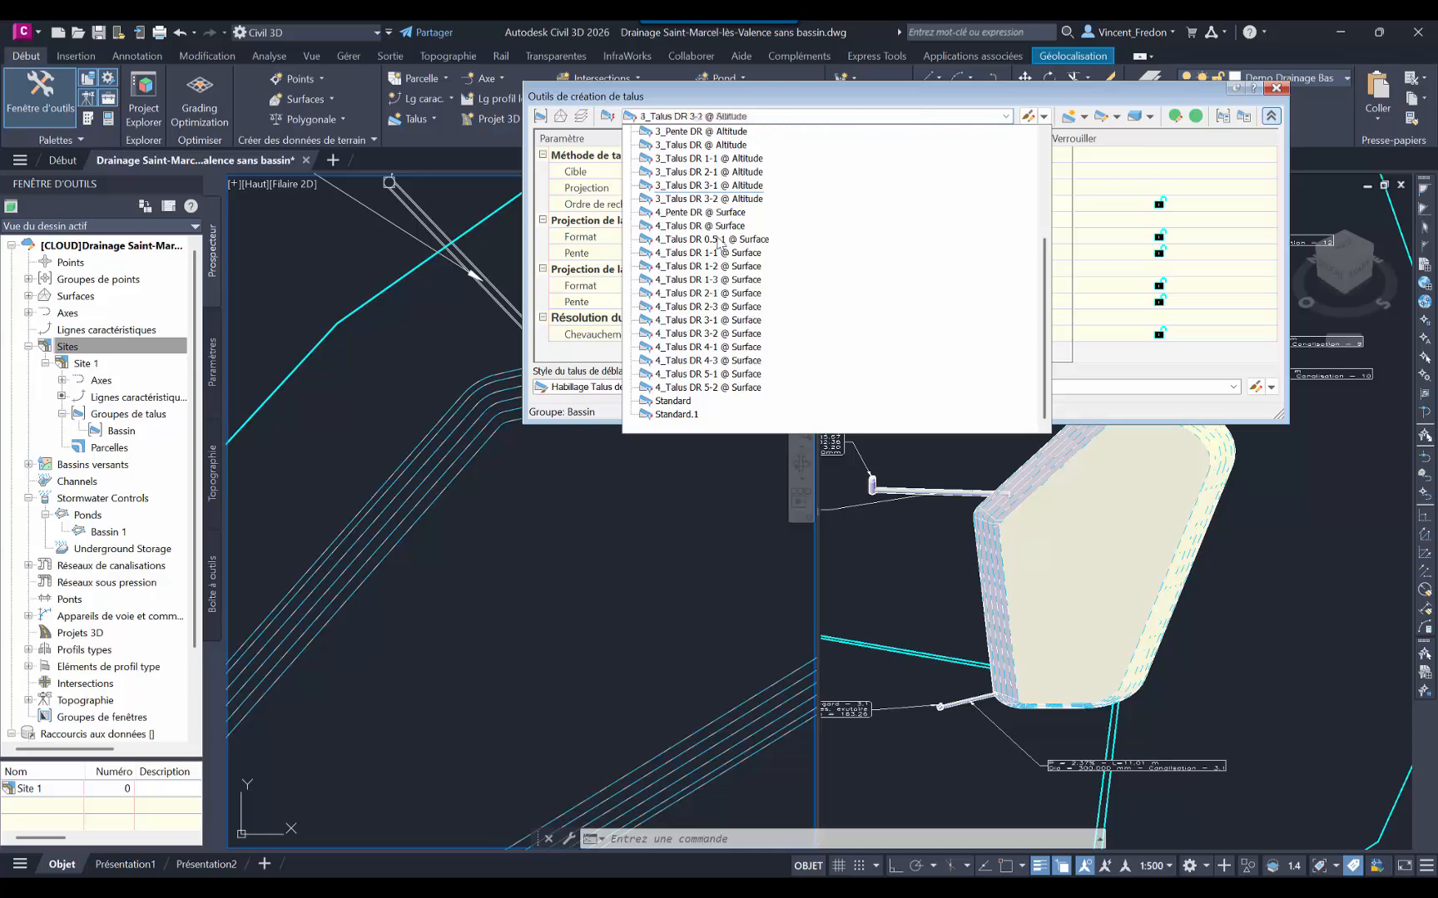
scroll(716, 238, up, 4)
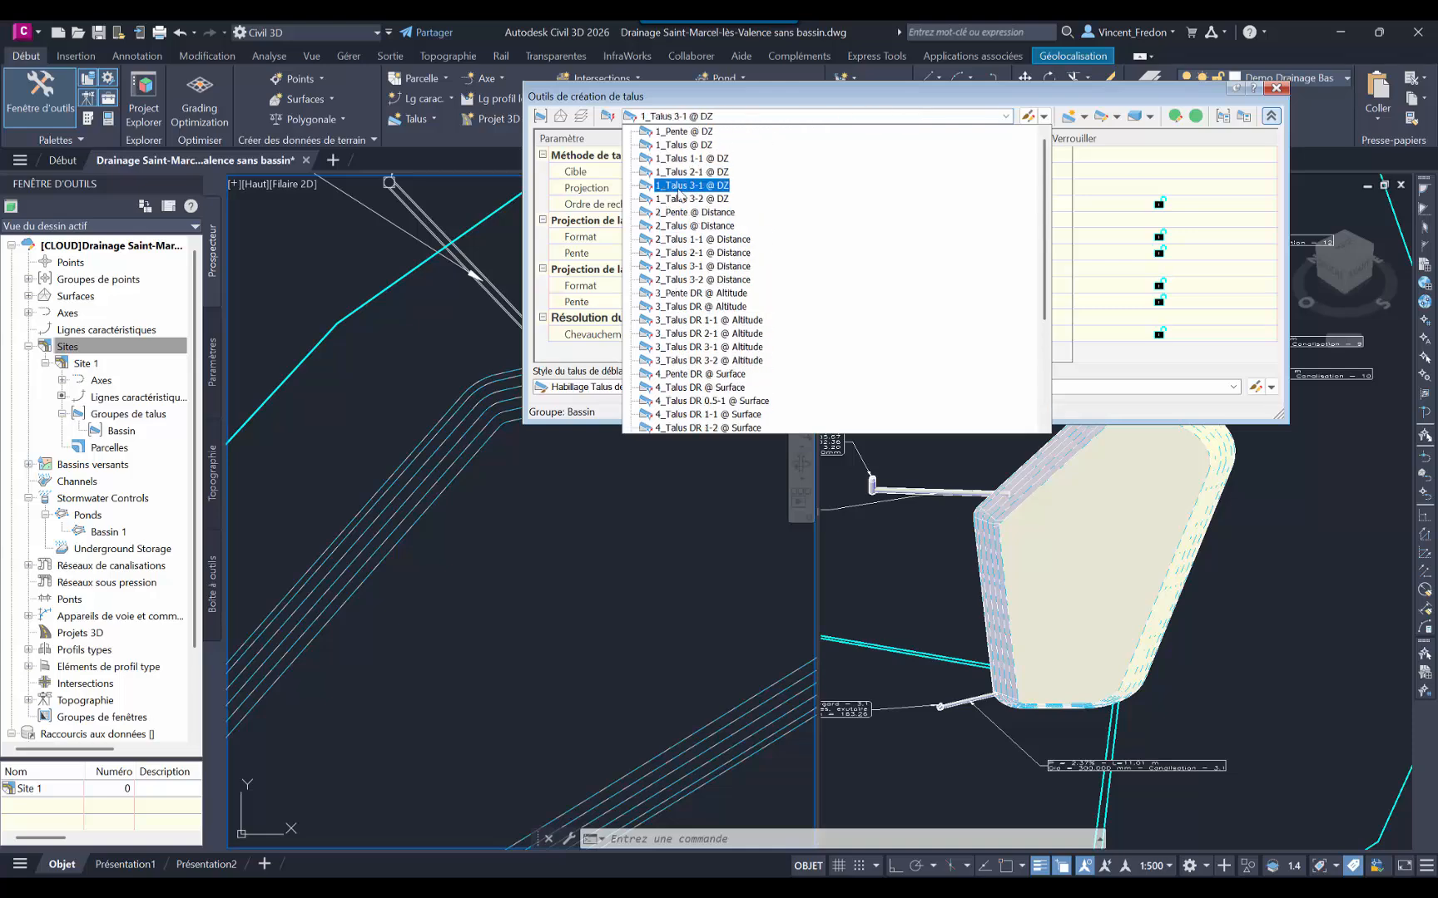
click(681, 226)
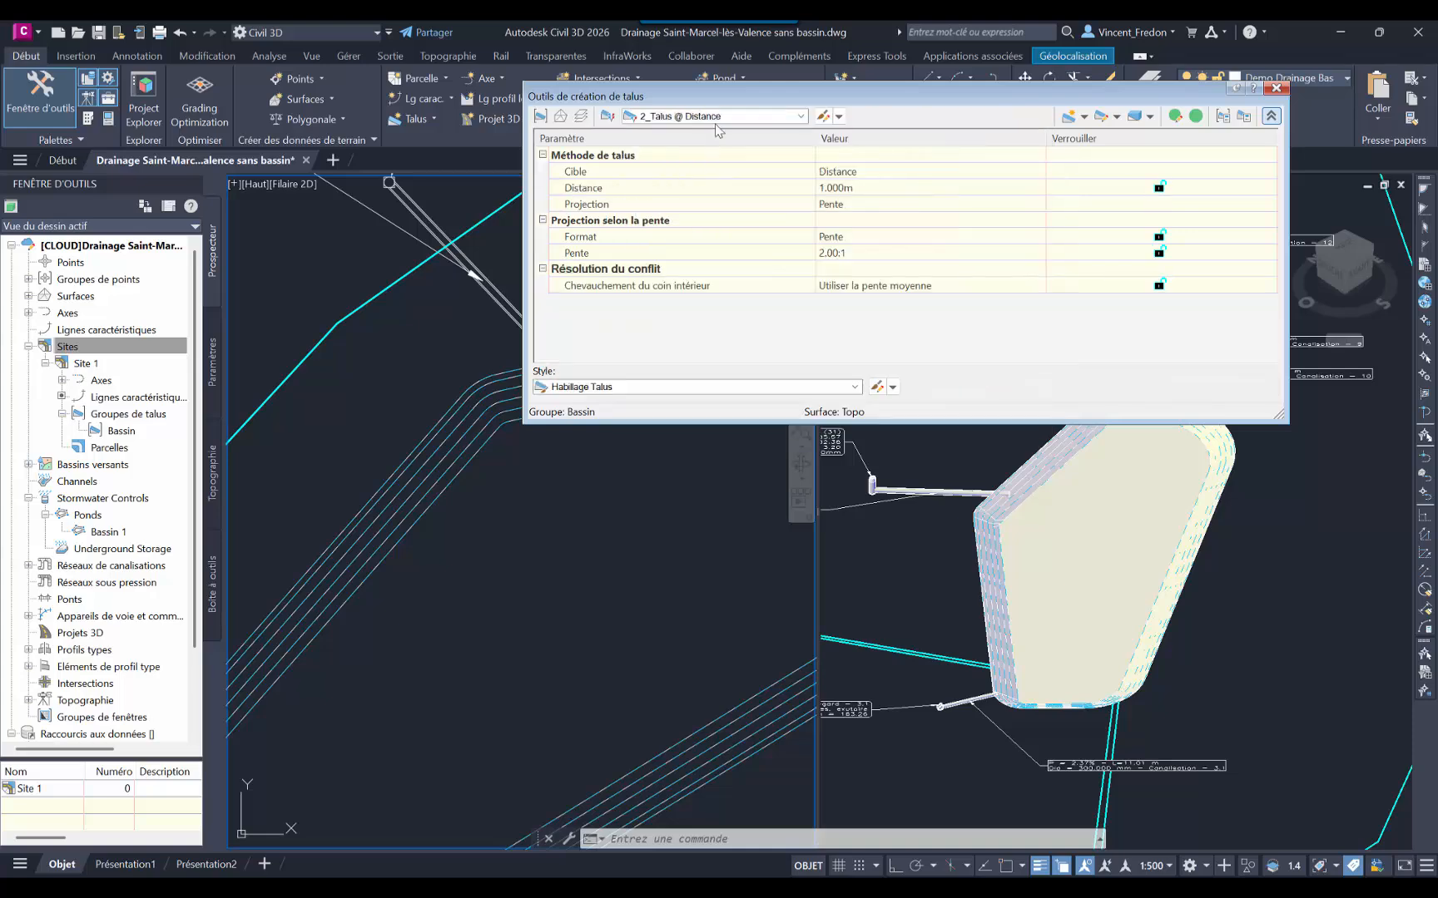
Step: Grade outward from the pond's outermost feature line along its whole length, with a 2.5 m distance and a 33% grade
click(1071, 117)
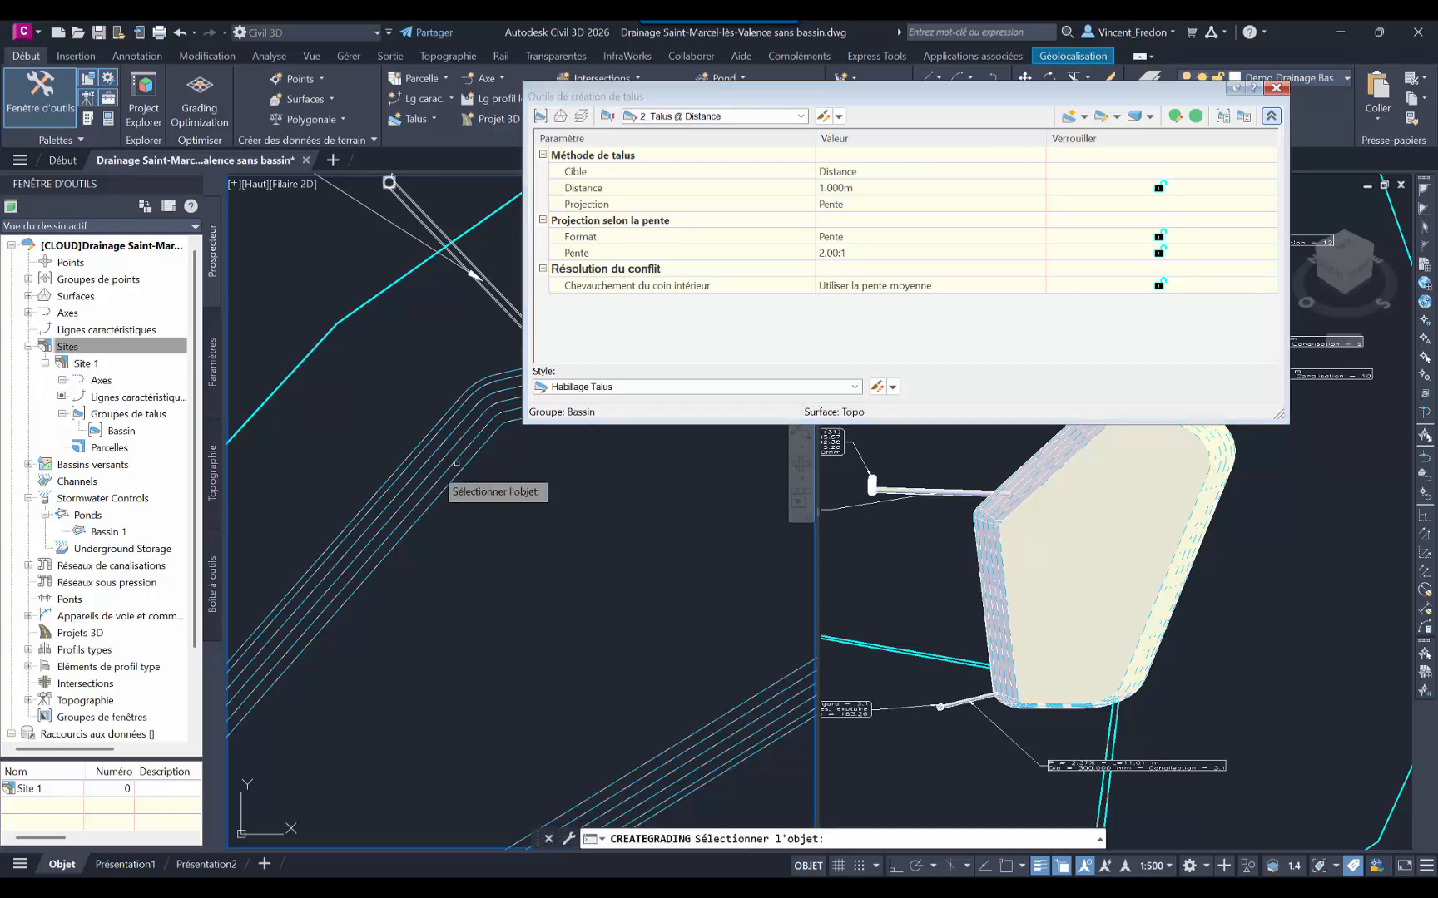
click(396, 467)
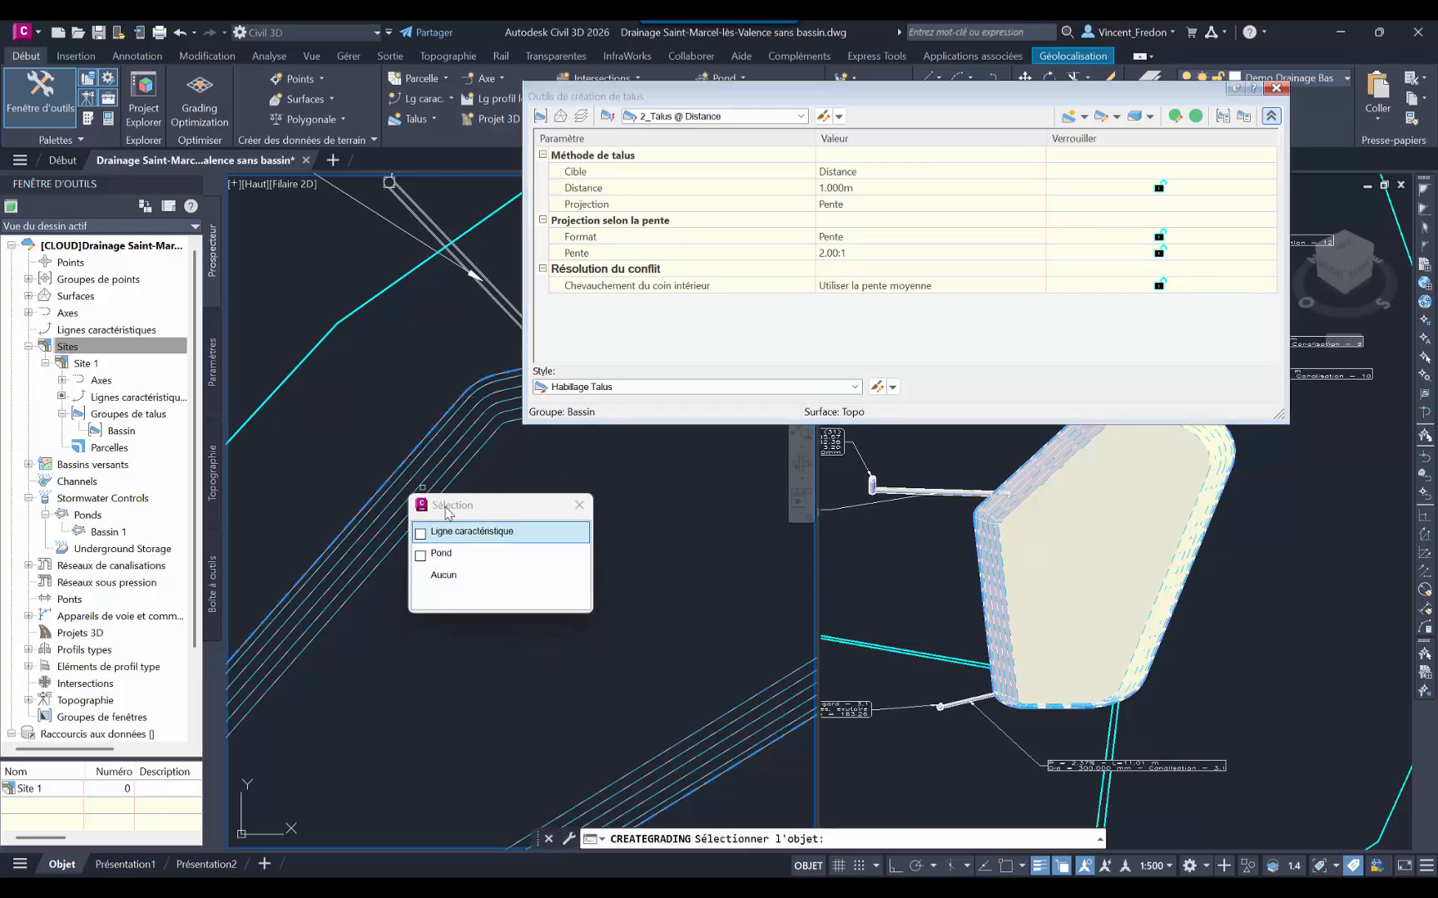
click(445, 533)
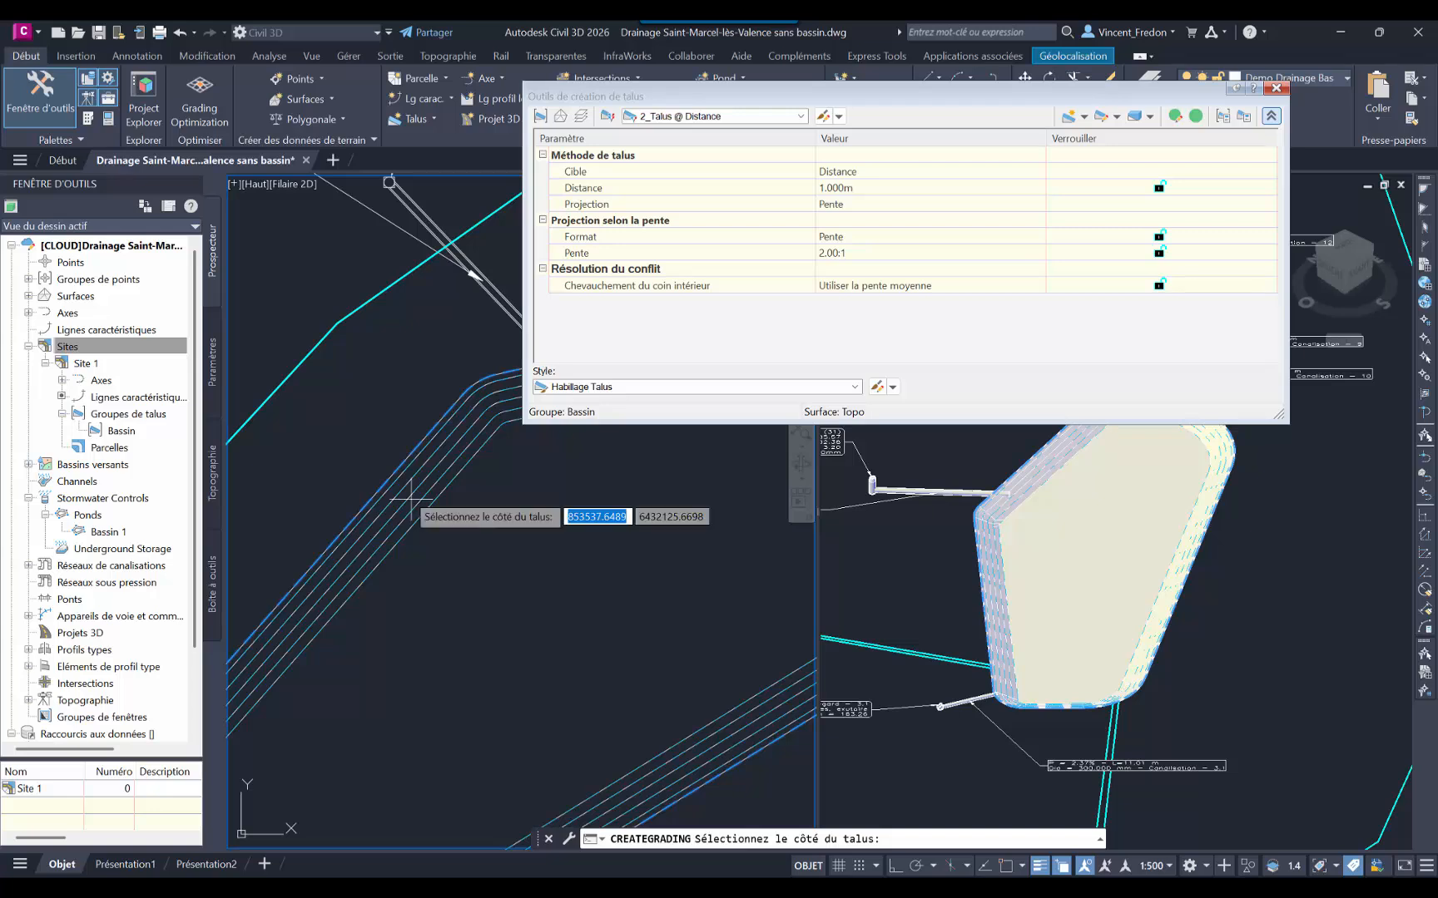
click(360, 468)
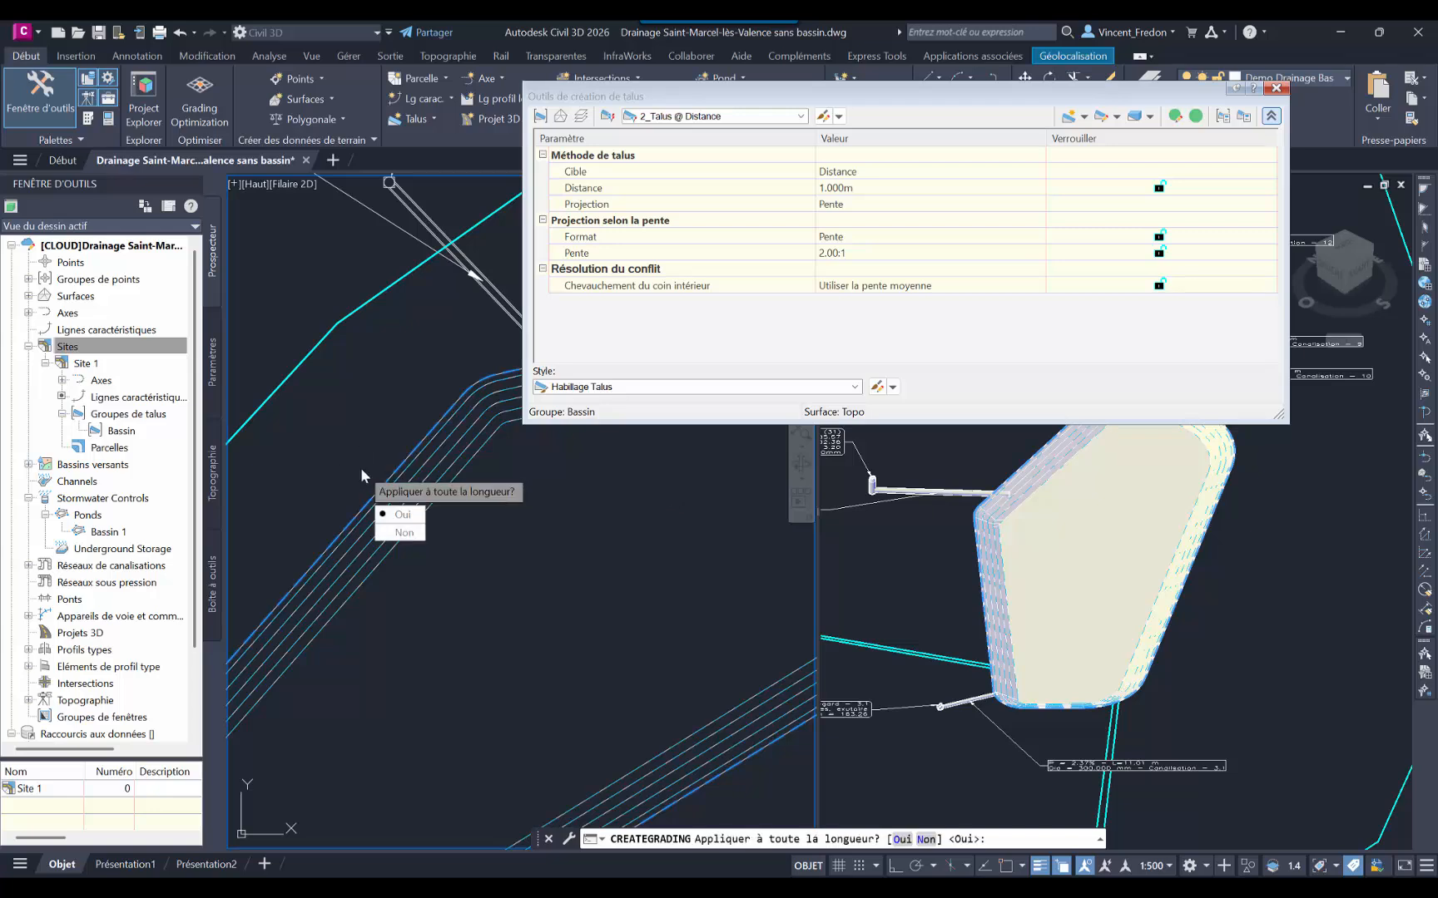
key(Return)
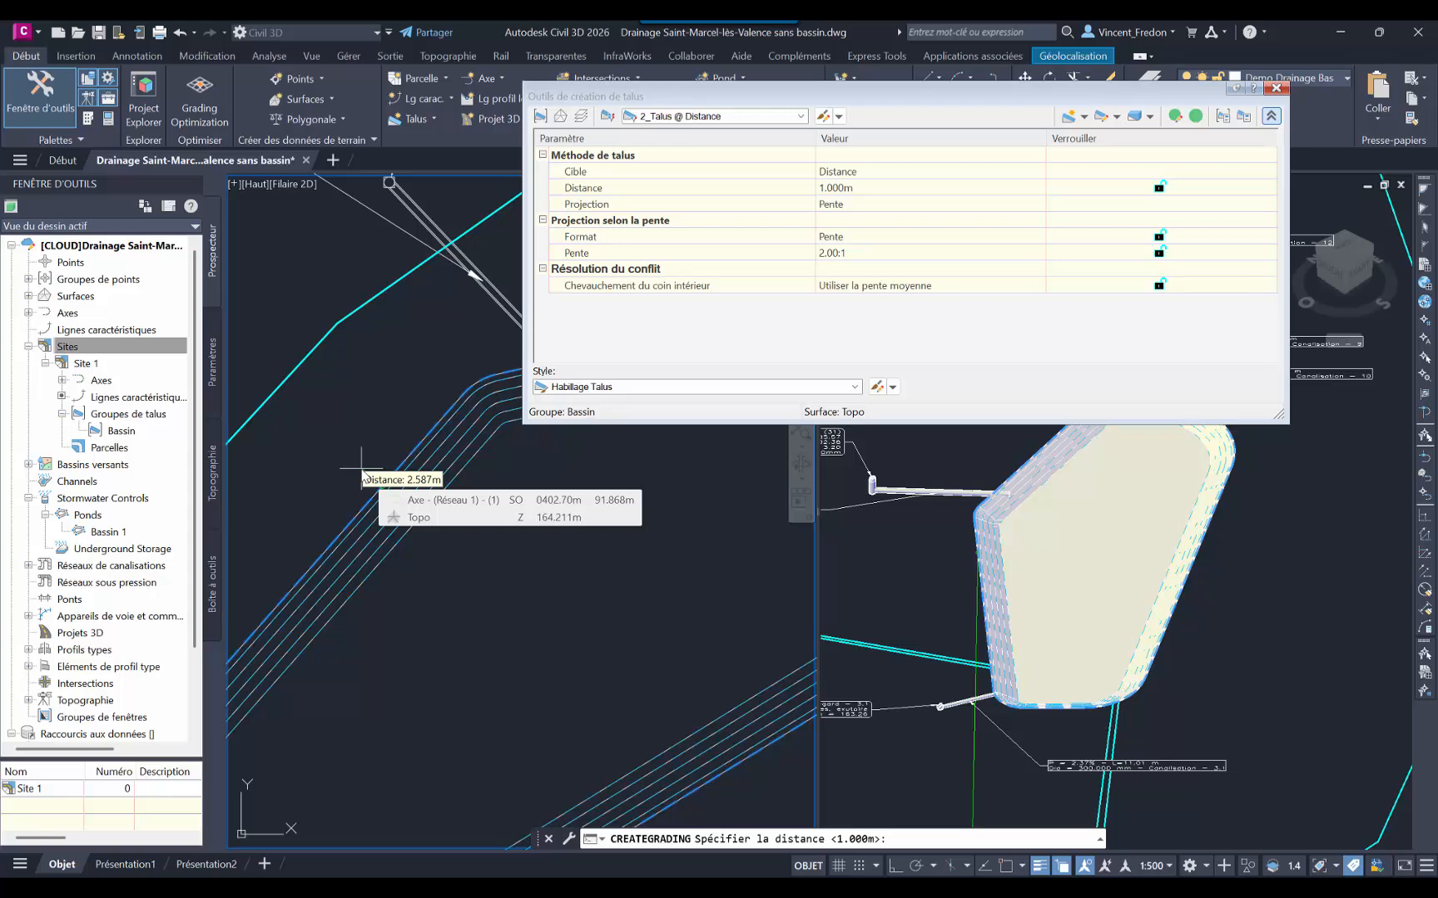
text(2.5)
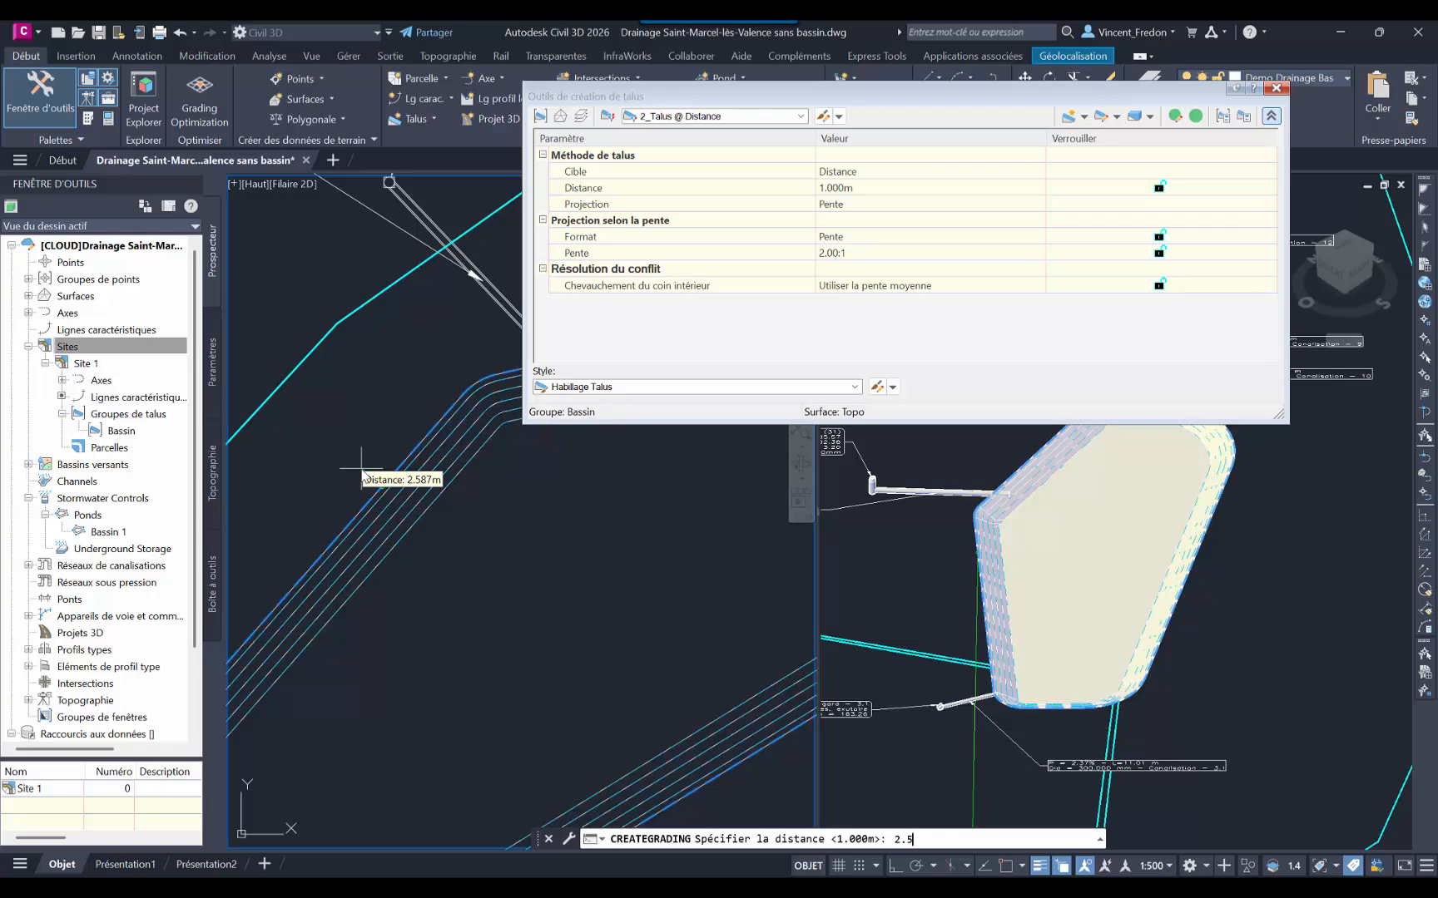
key(Return)
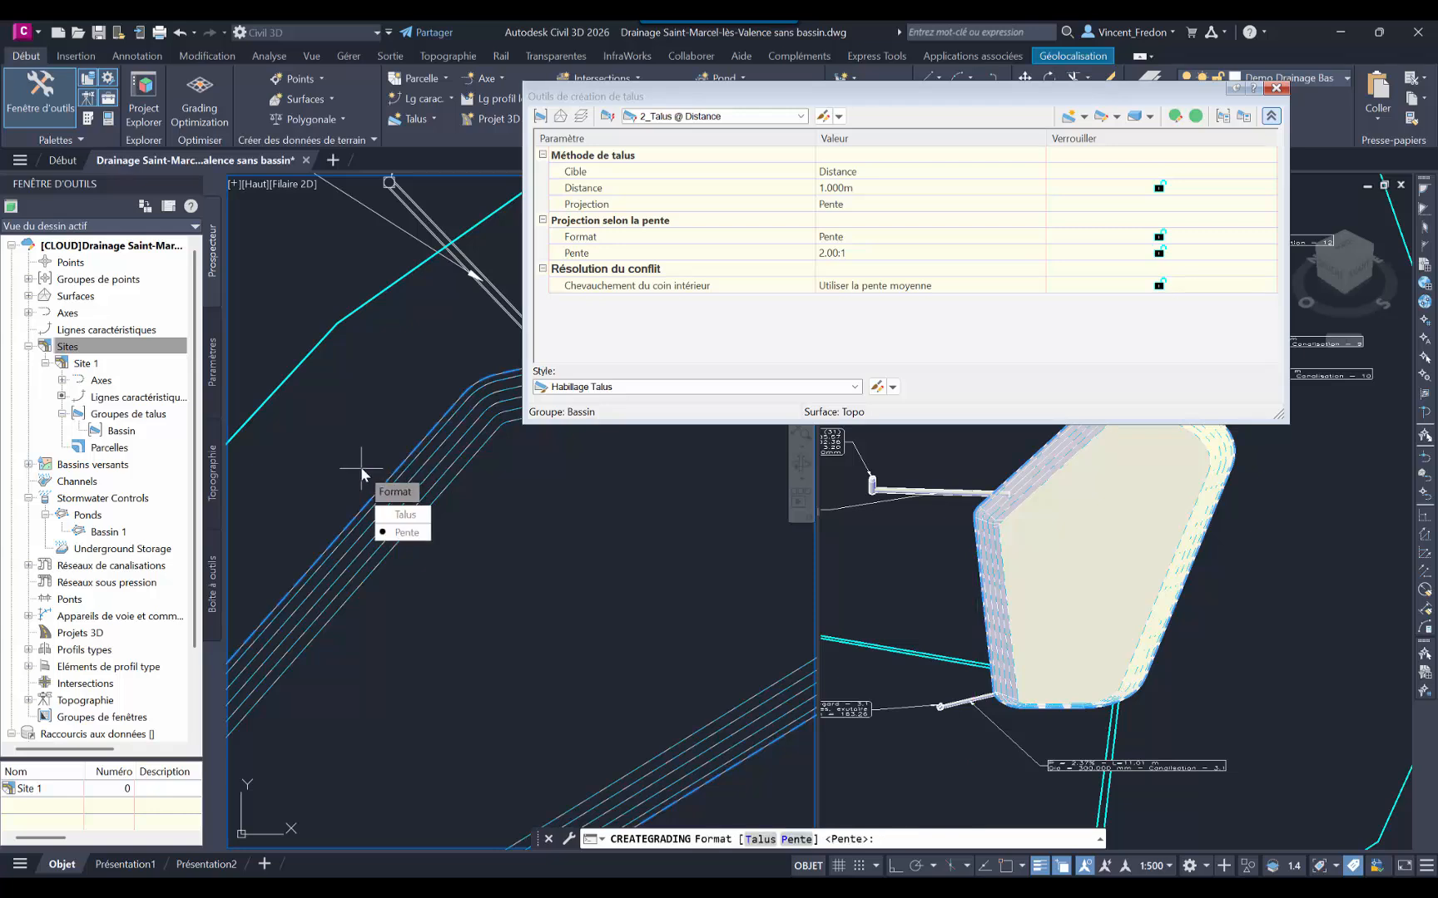
text(t)
key(Return)
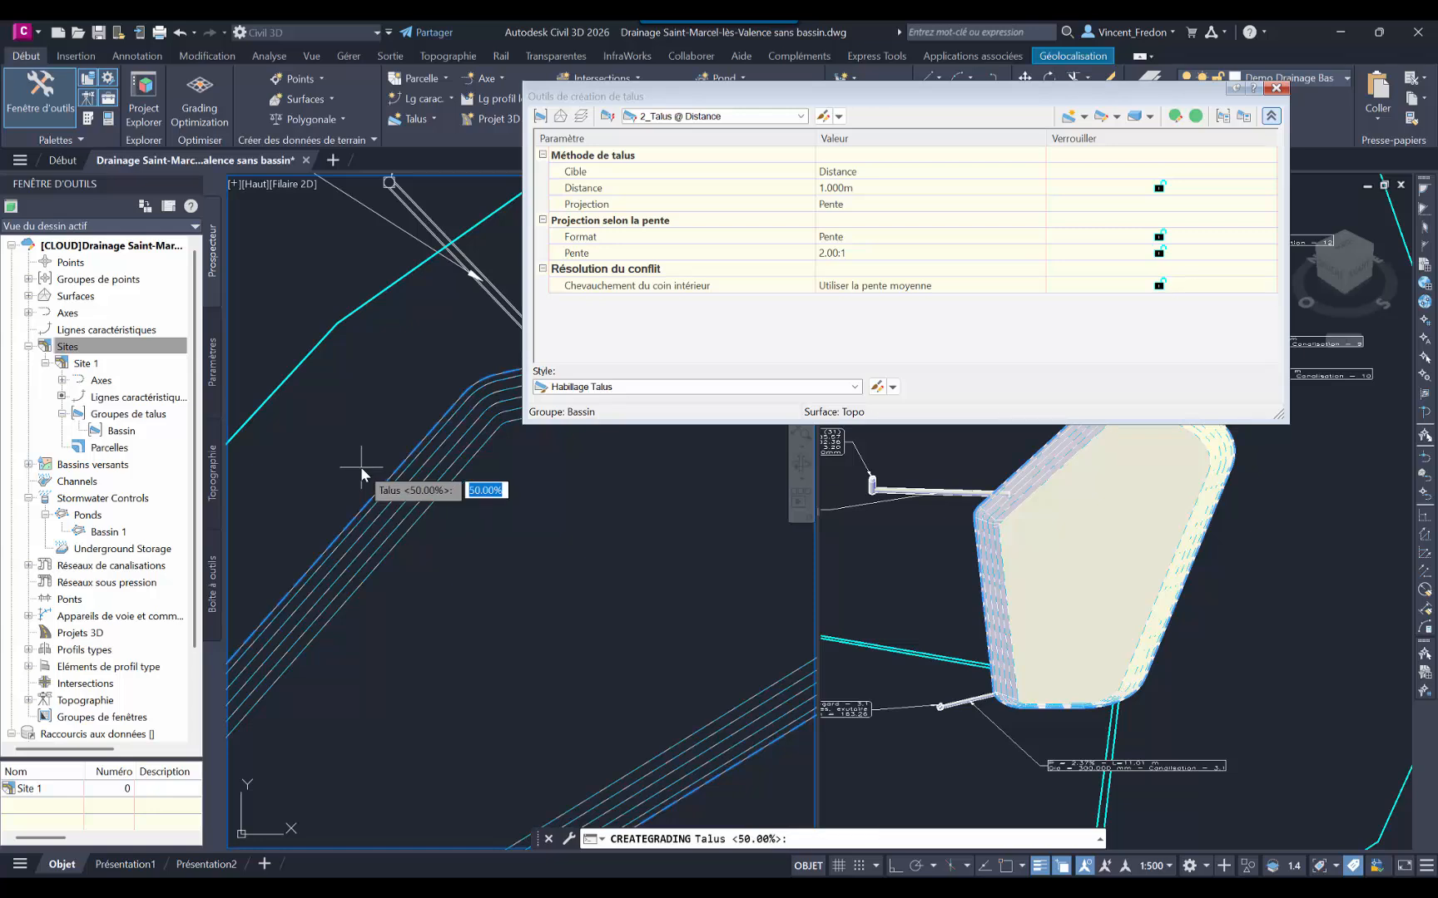
text(33)
key(Return)
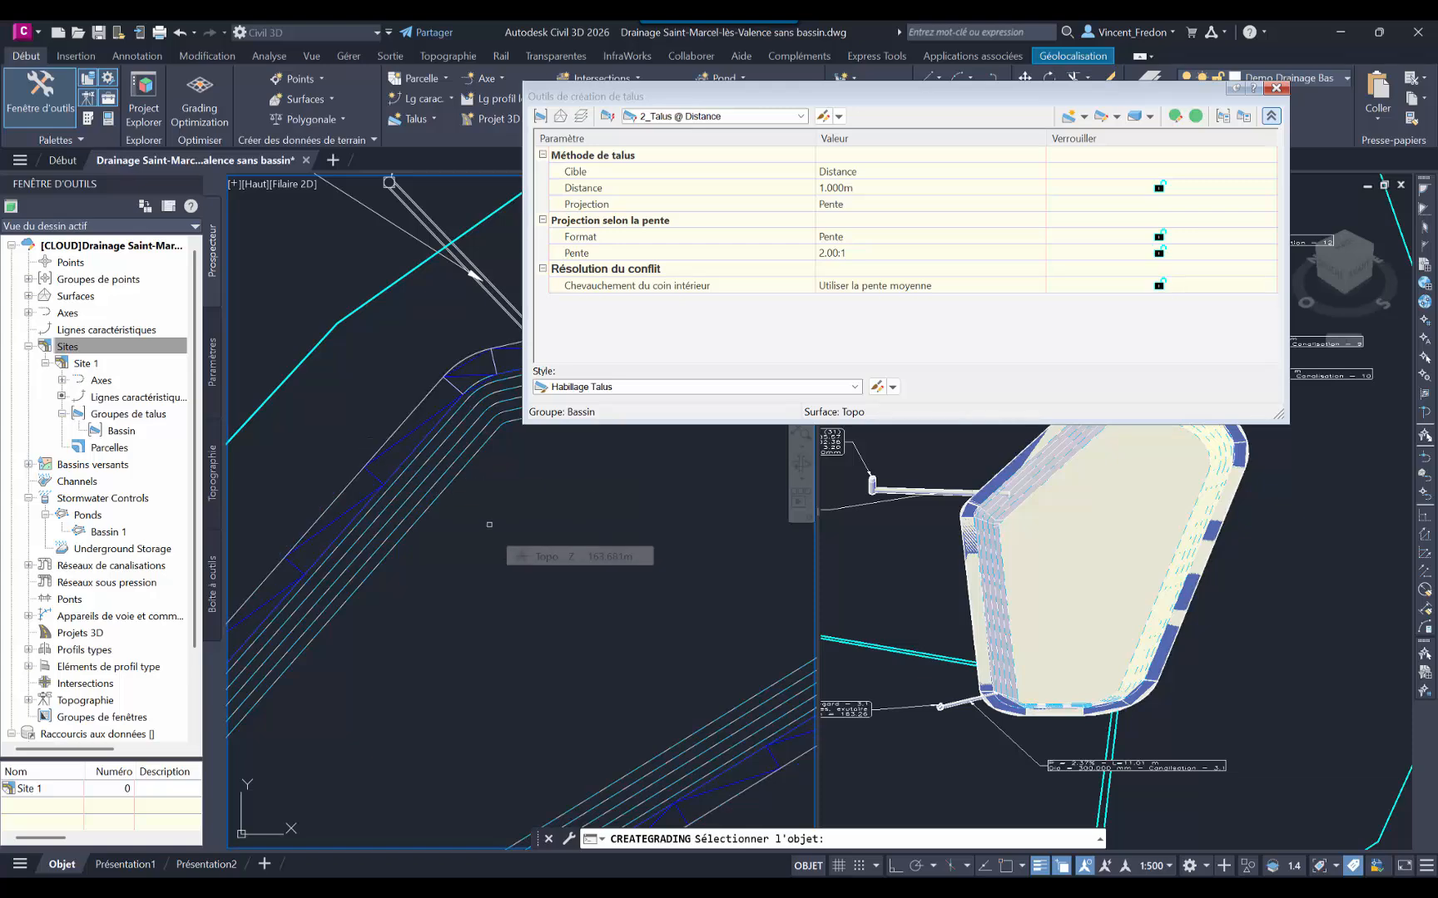
Step: Switch the grading criteria to 4_Talus DR 3-2 @ Surface
click(802, 116)
scroll(755, 208, down, 2)
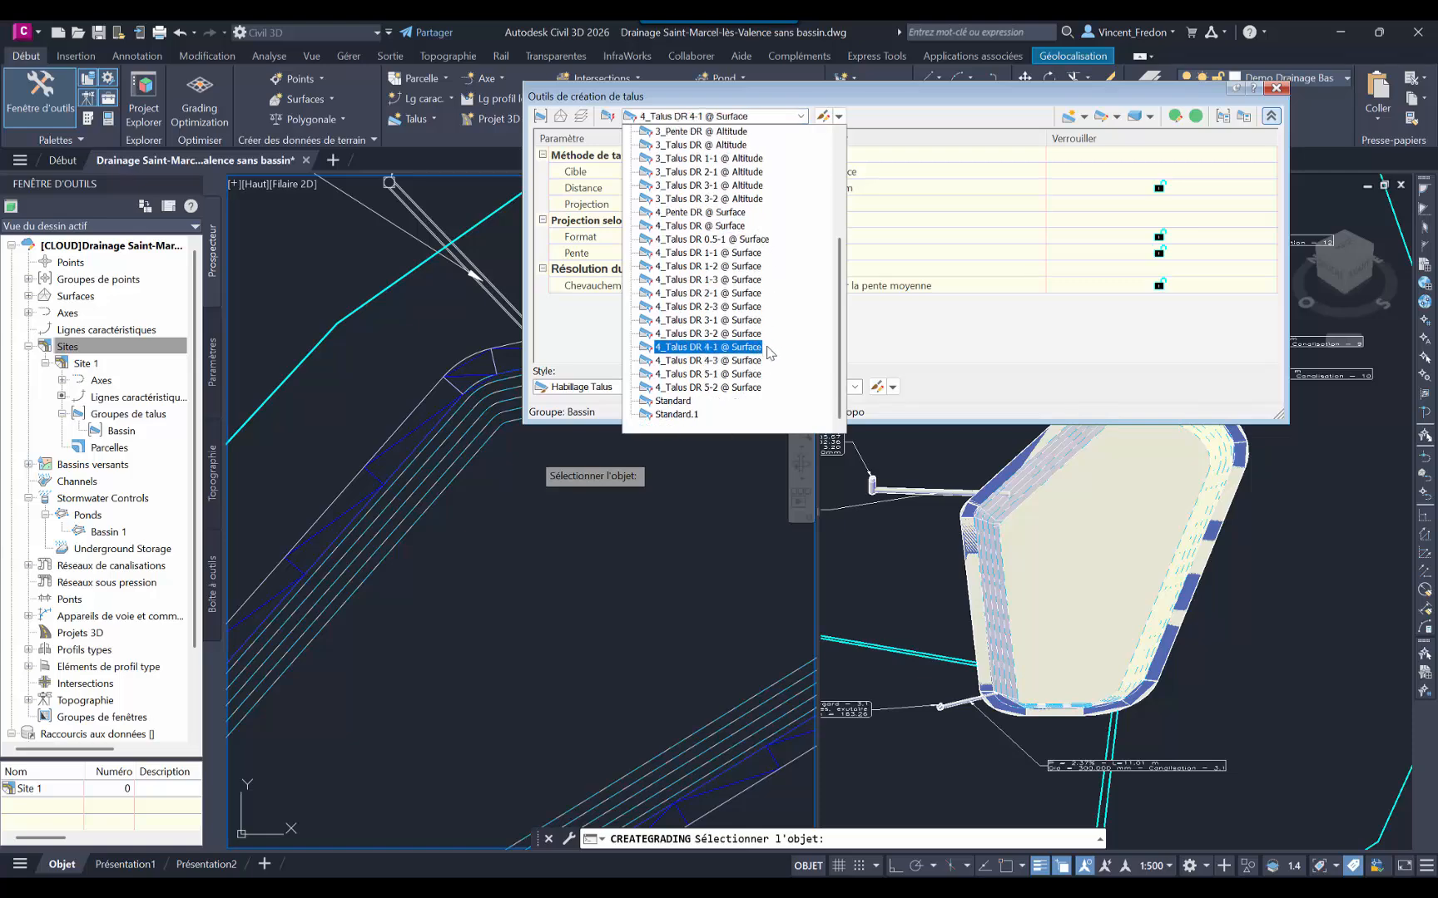
scroll(757, 313, up, 1)
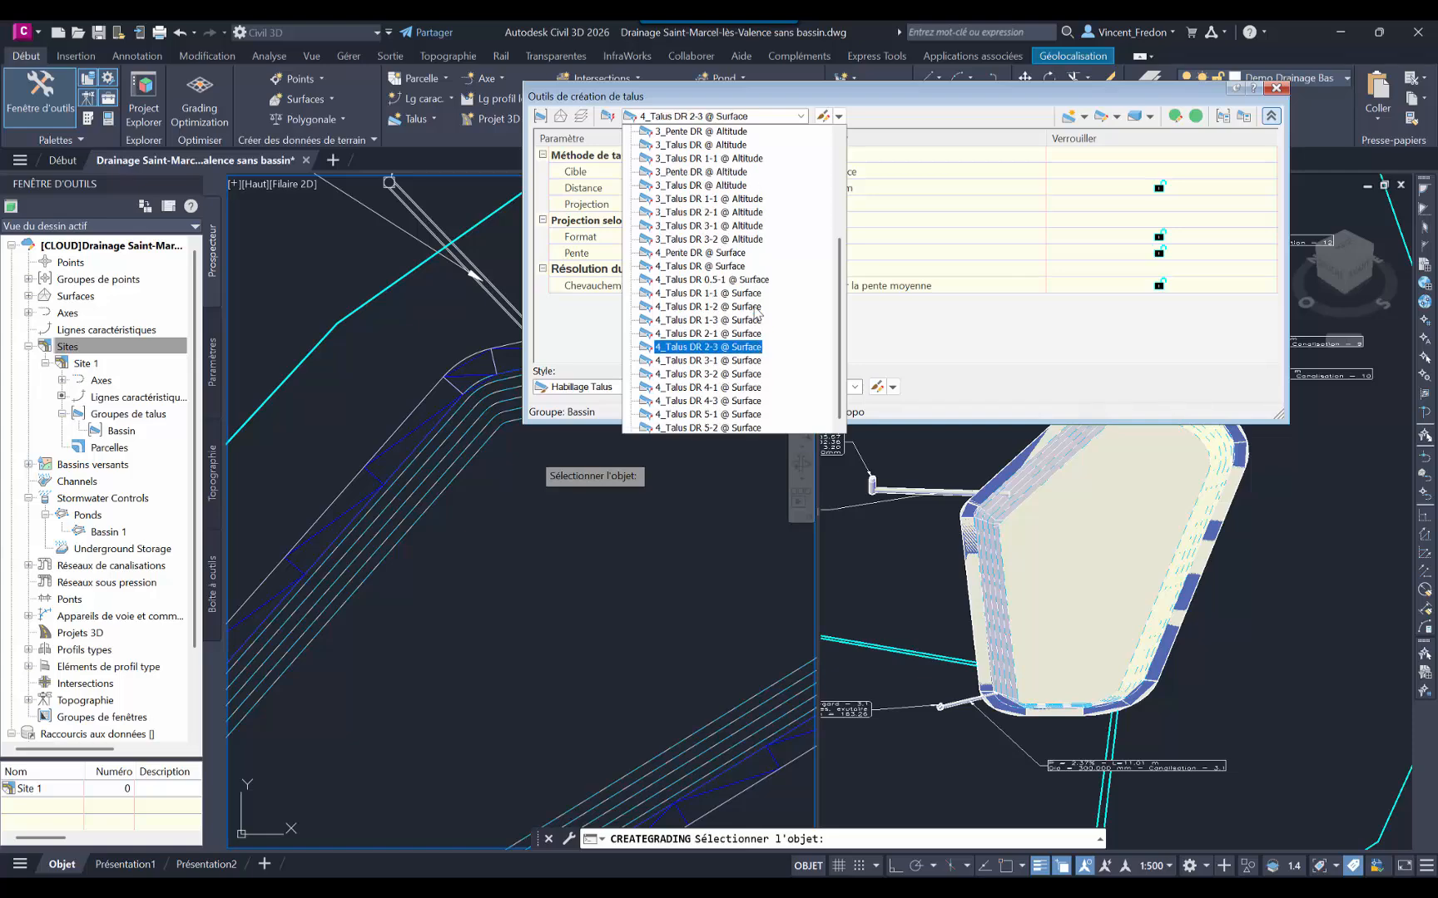
scroll(755, 313, up, 1)
scroll(739, 240, down, 1)
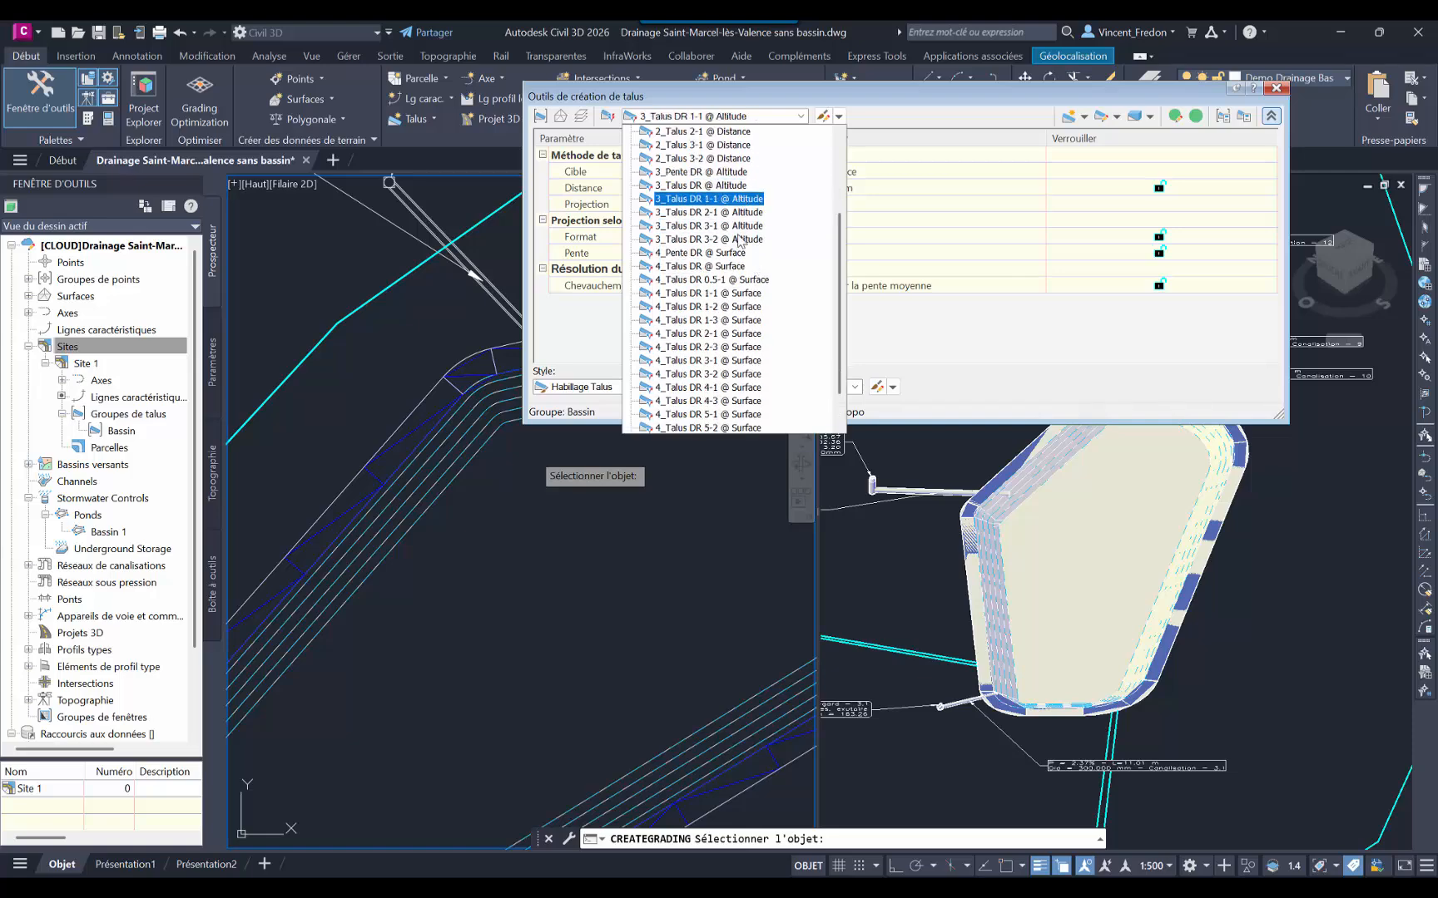
scroll(739, 240, down, 1)
click(708, 334)
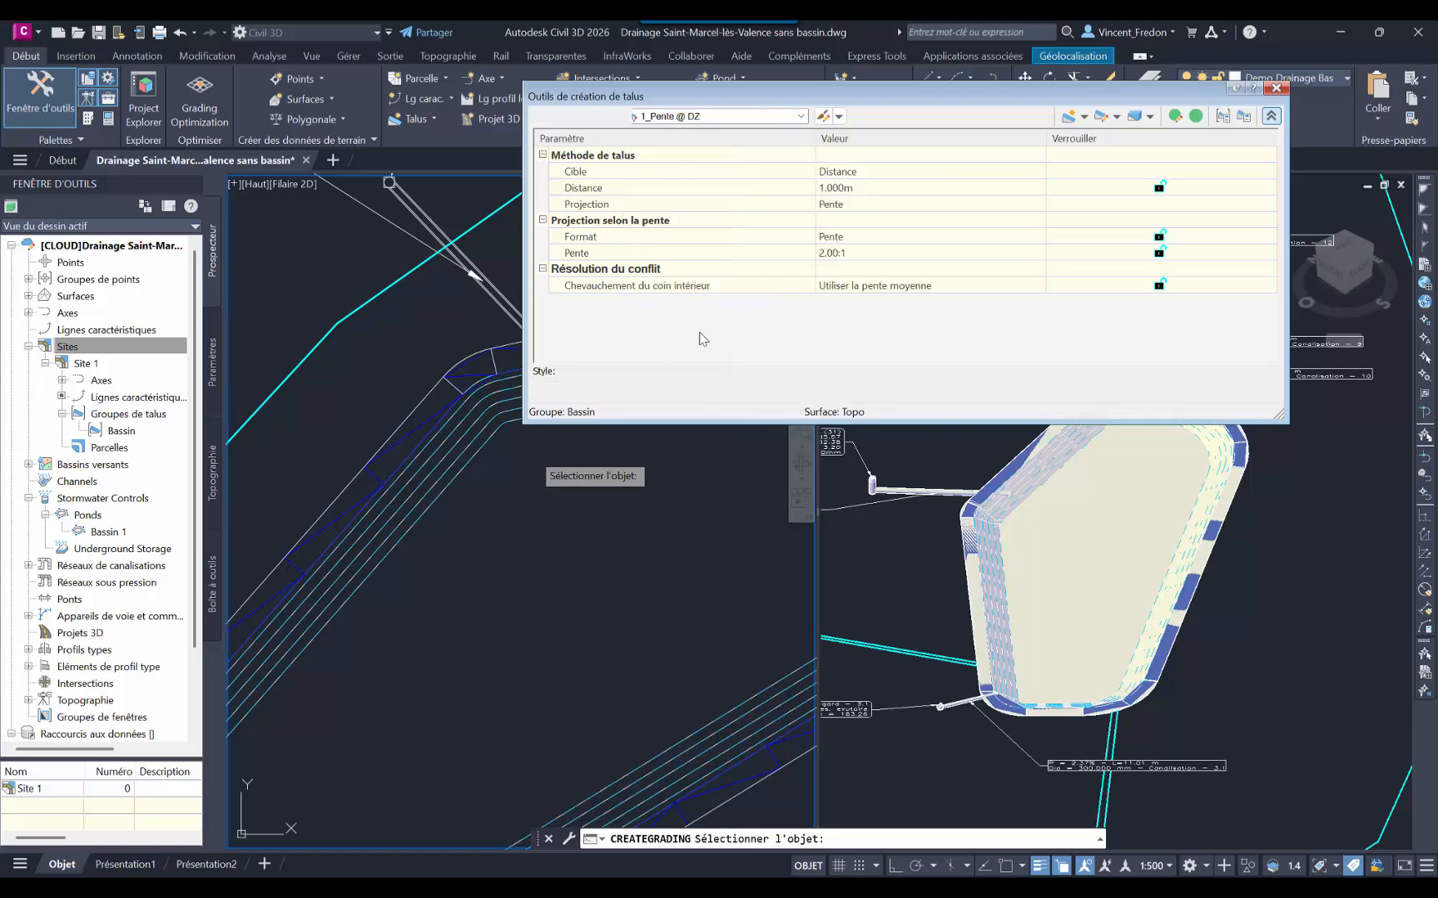
Step: Grade from the new band's outer edge to the Topo surface along its whole length with 1.50:1 cut and fill slopes, and close the grading tools
click(405, 416)
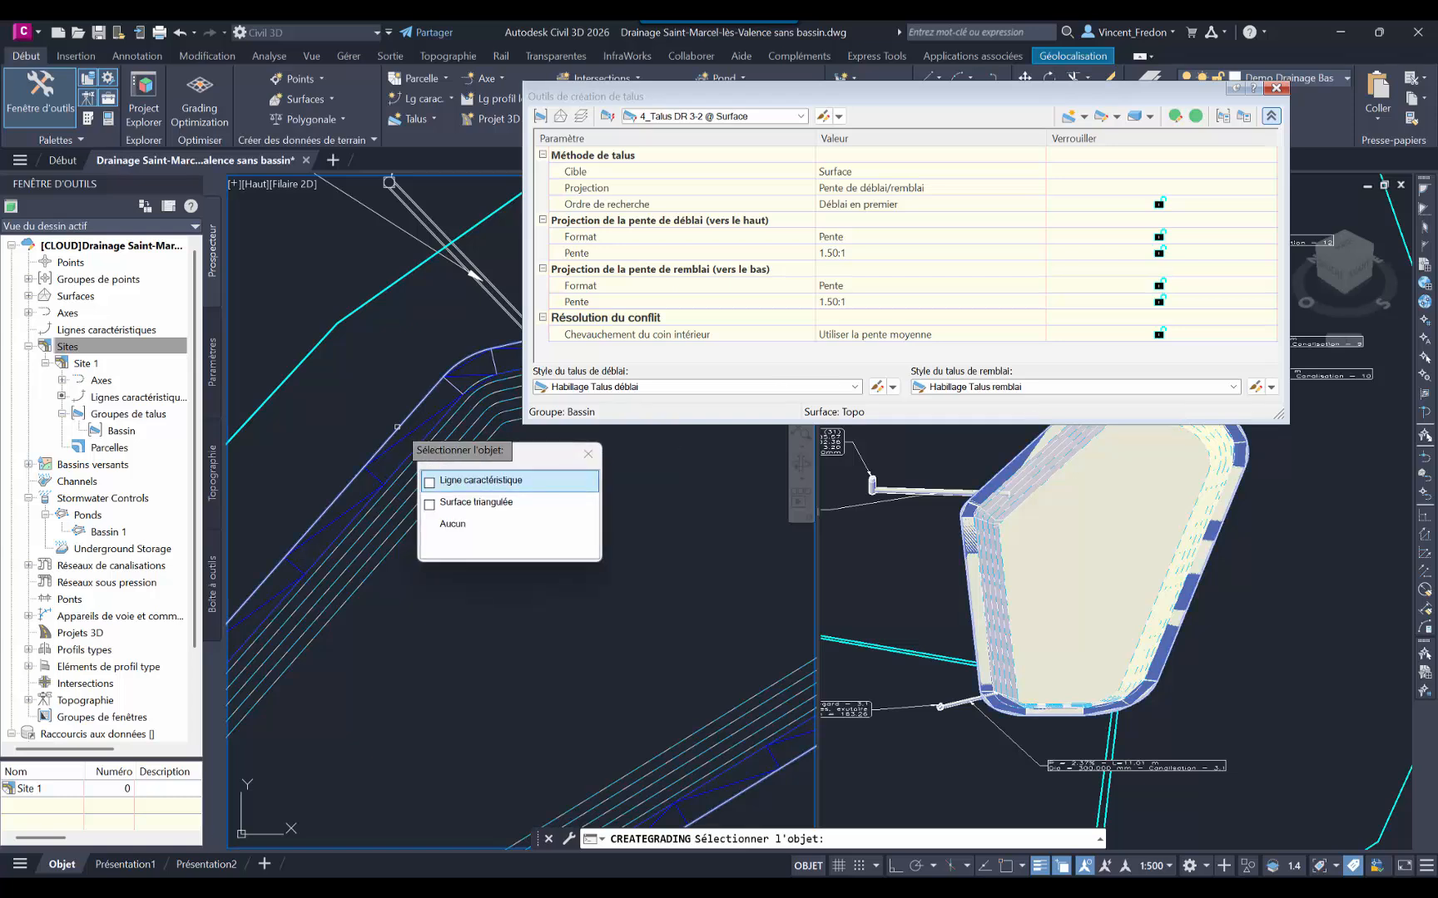
click(467, 487)
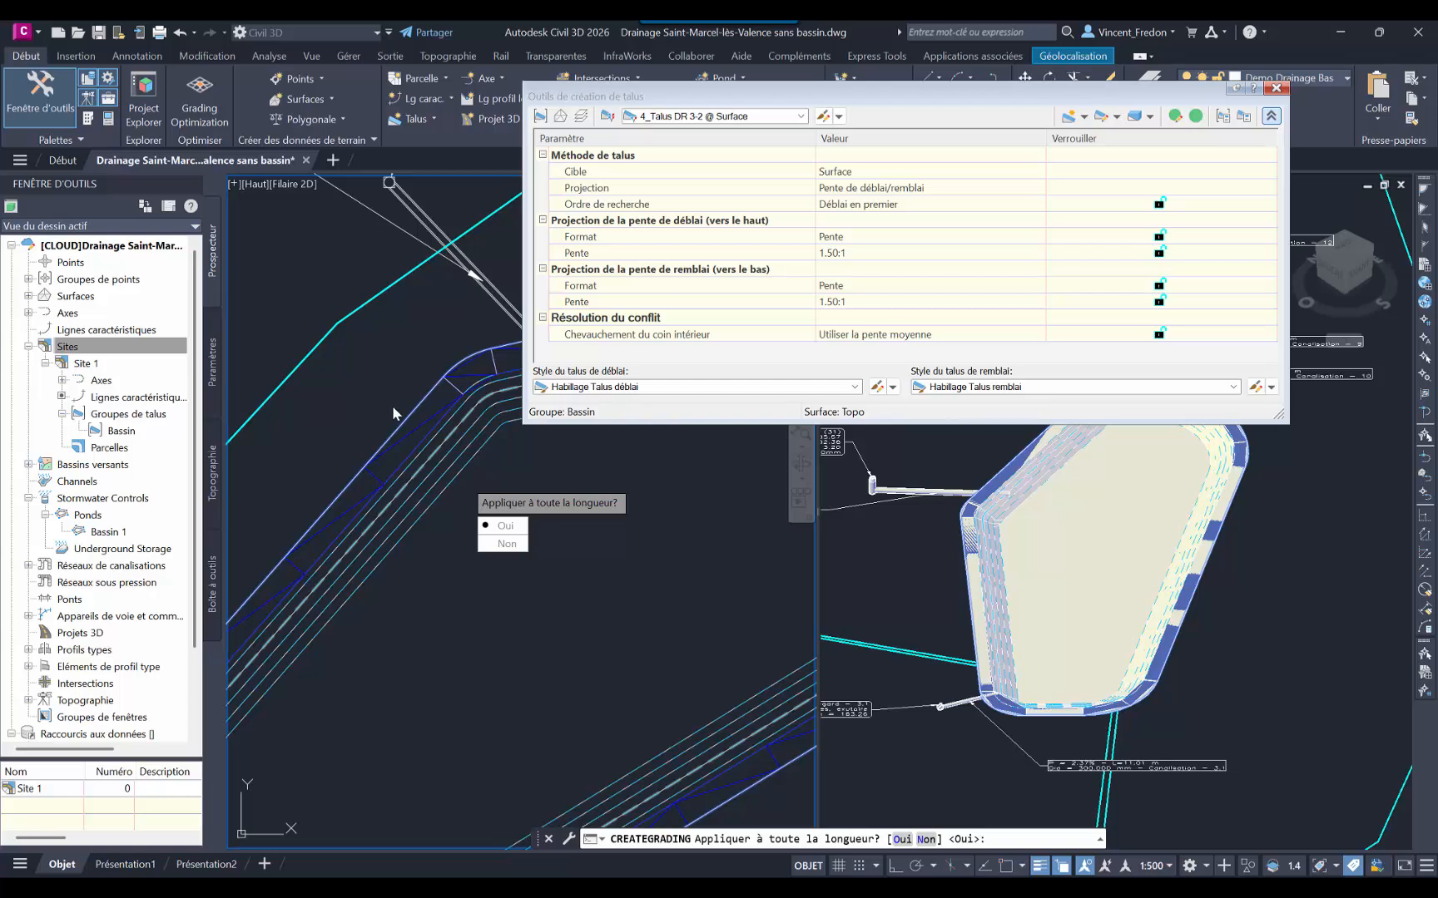
key(Return)
key(Return)
key(Return)
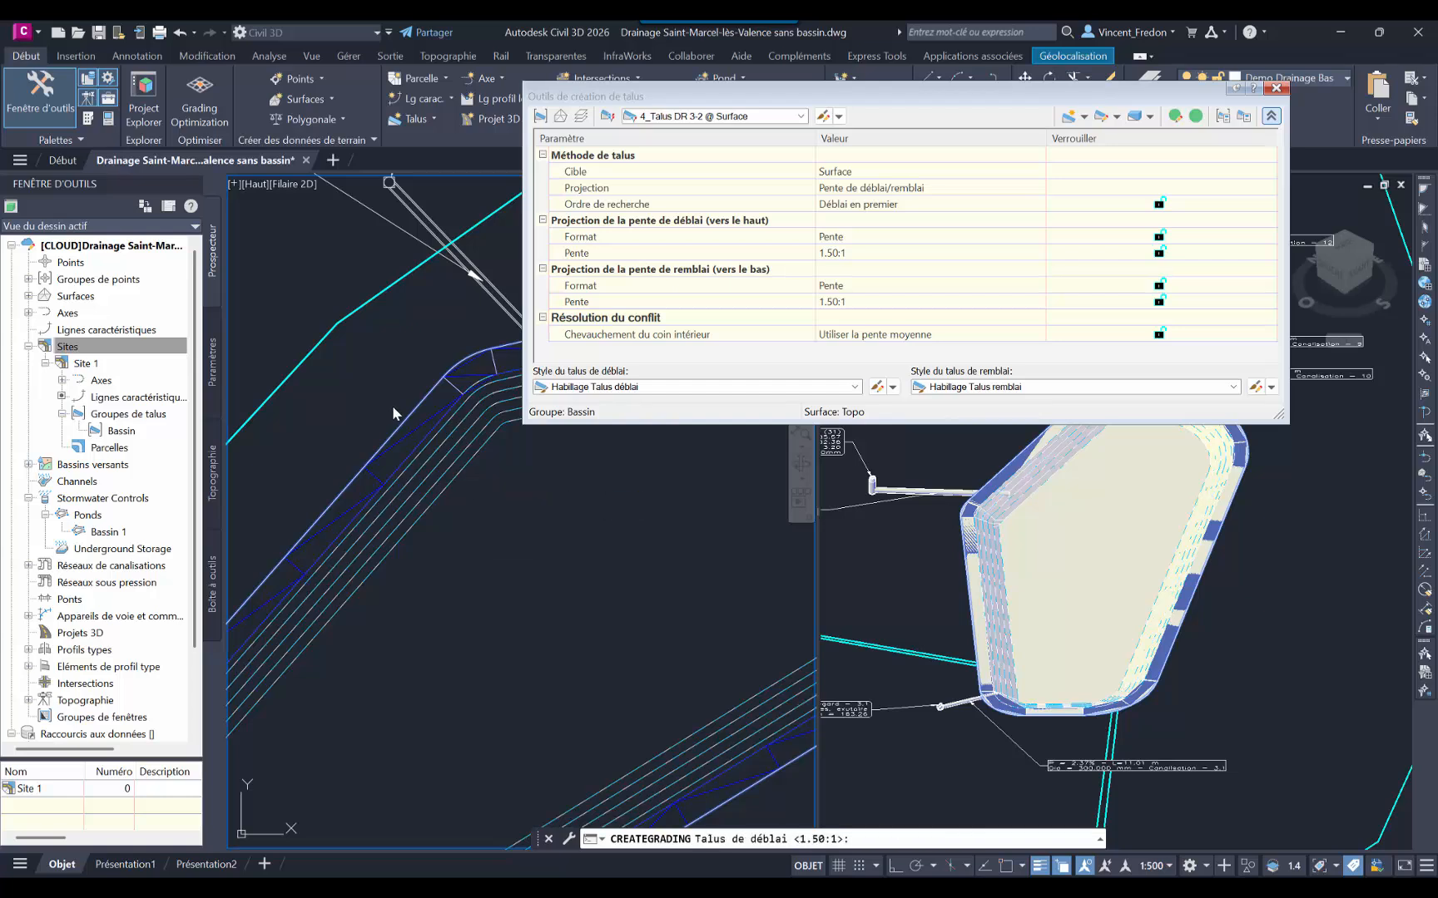
key(Return)
key(Return)
click(1277, 90)
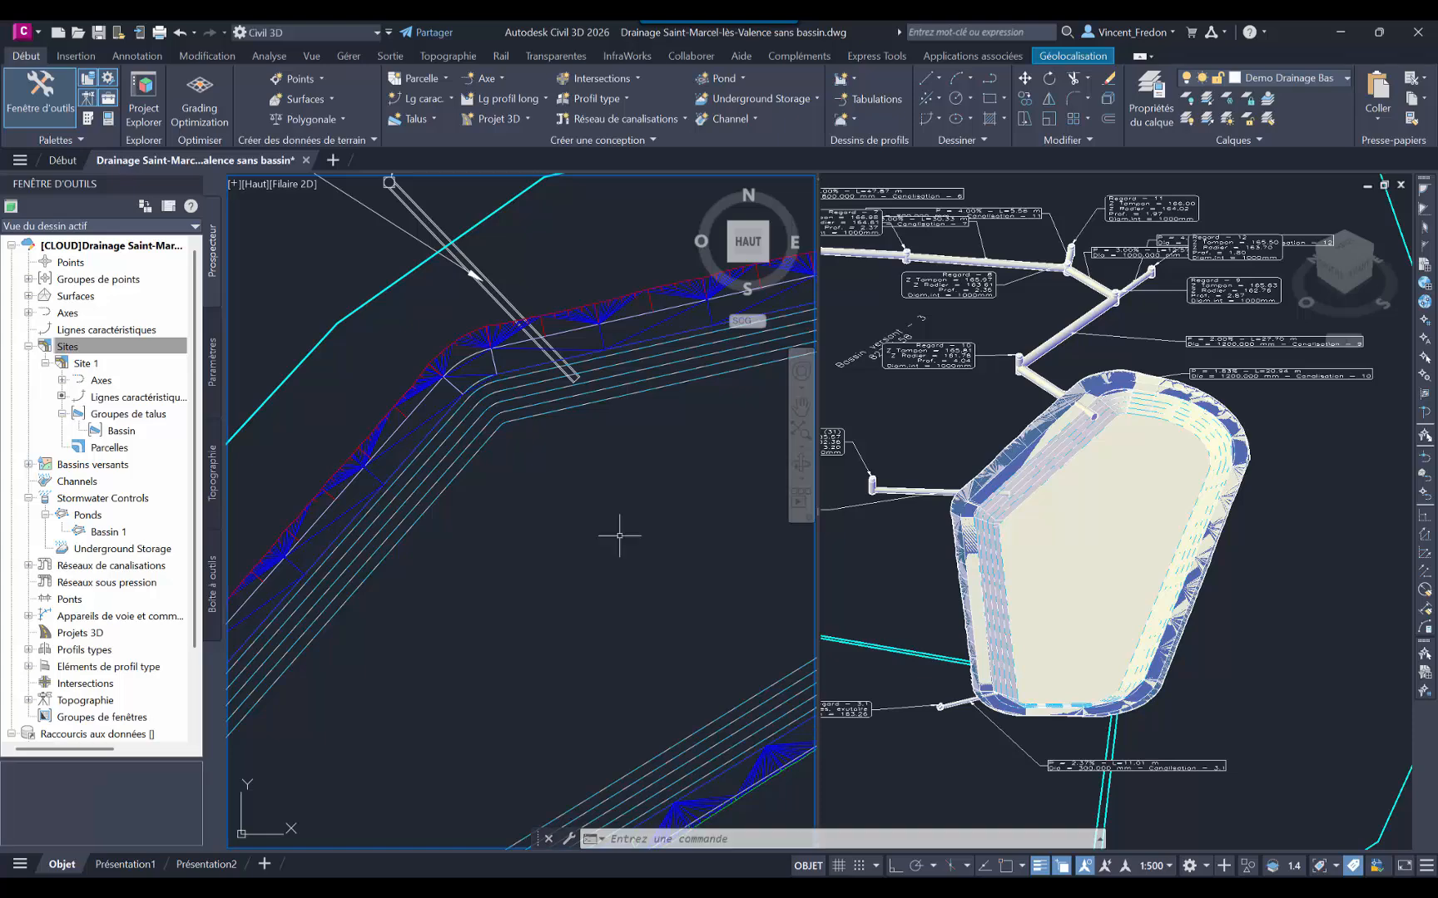
Step: Select the Bassin surface and examine its graded ring from several angles in the object viewer
scroll(608, 541, down, 3)
middle_drag(620, 524, 600, 491)
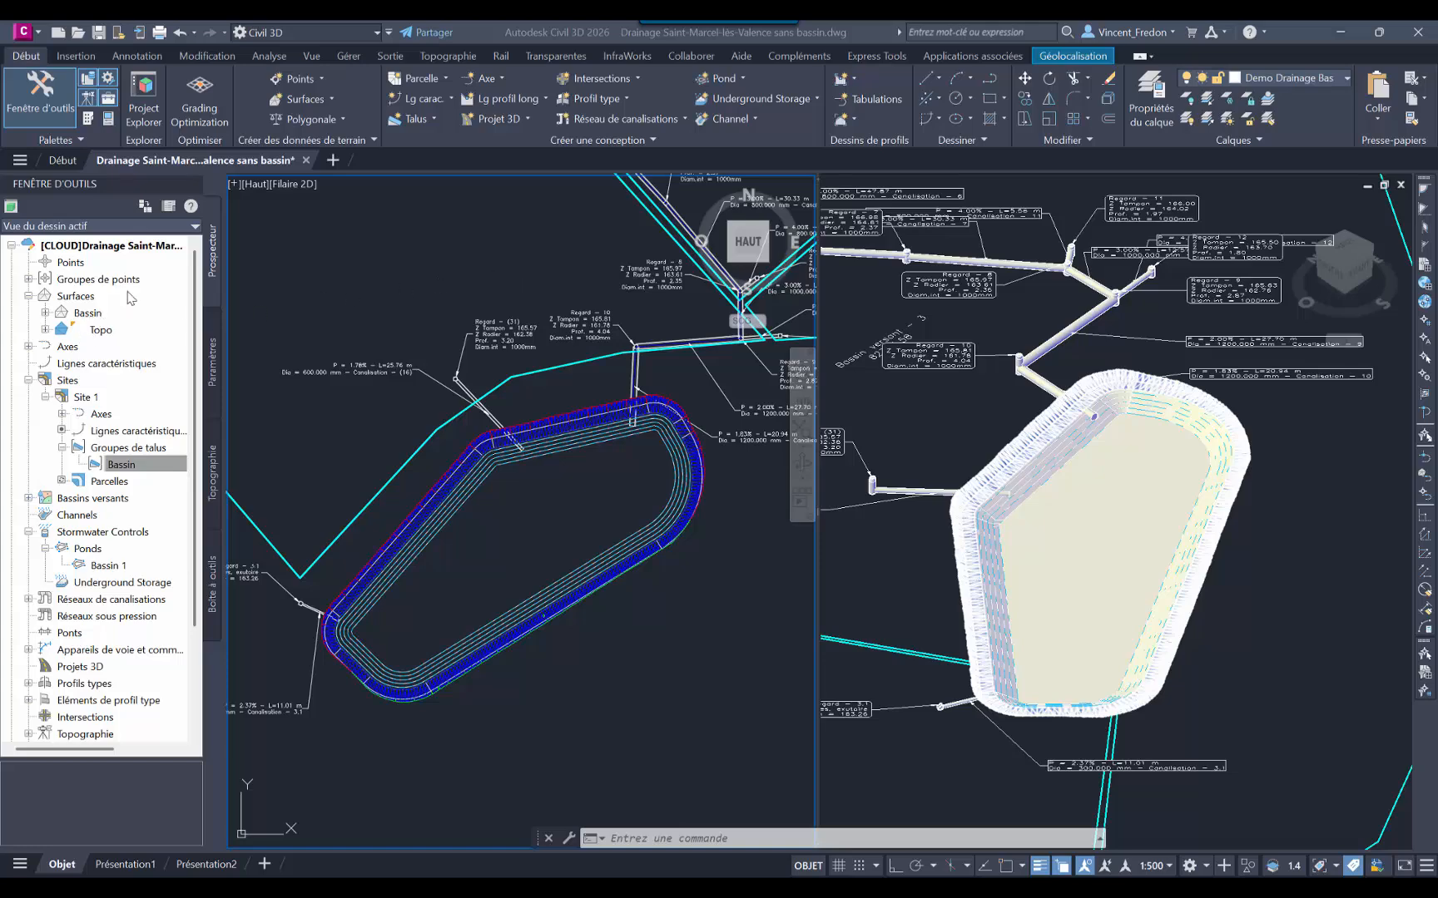
click(423, 116)
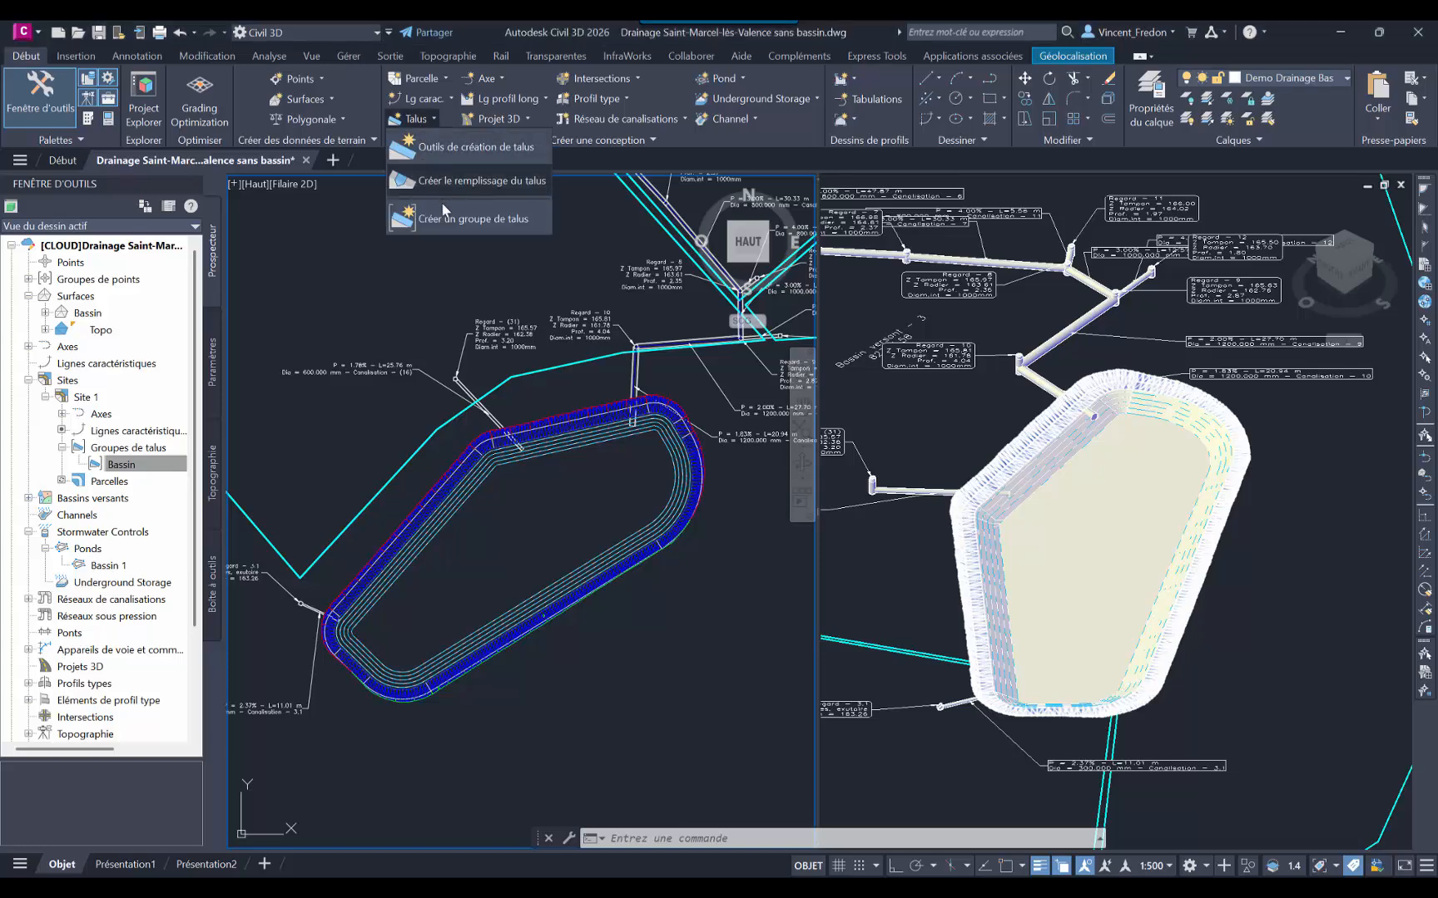
click(94, 314)
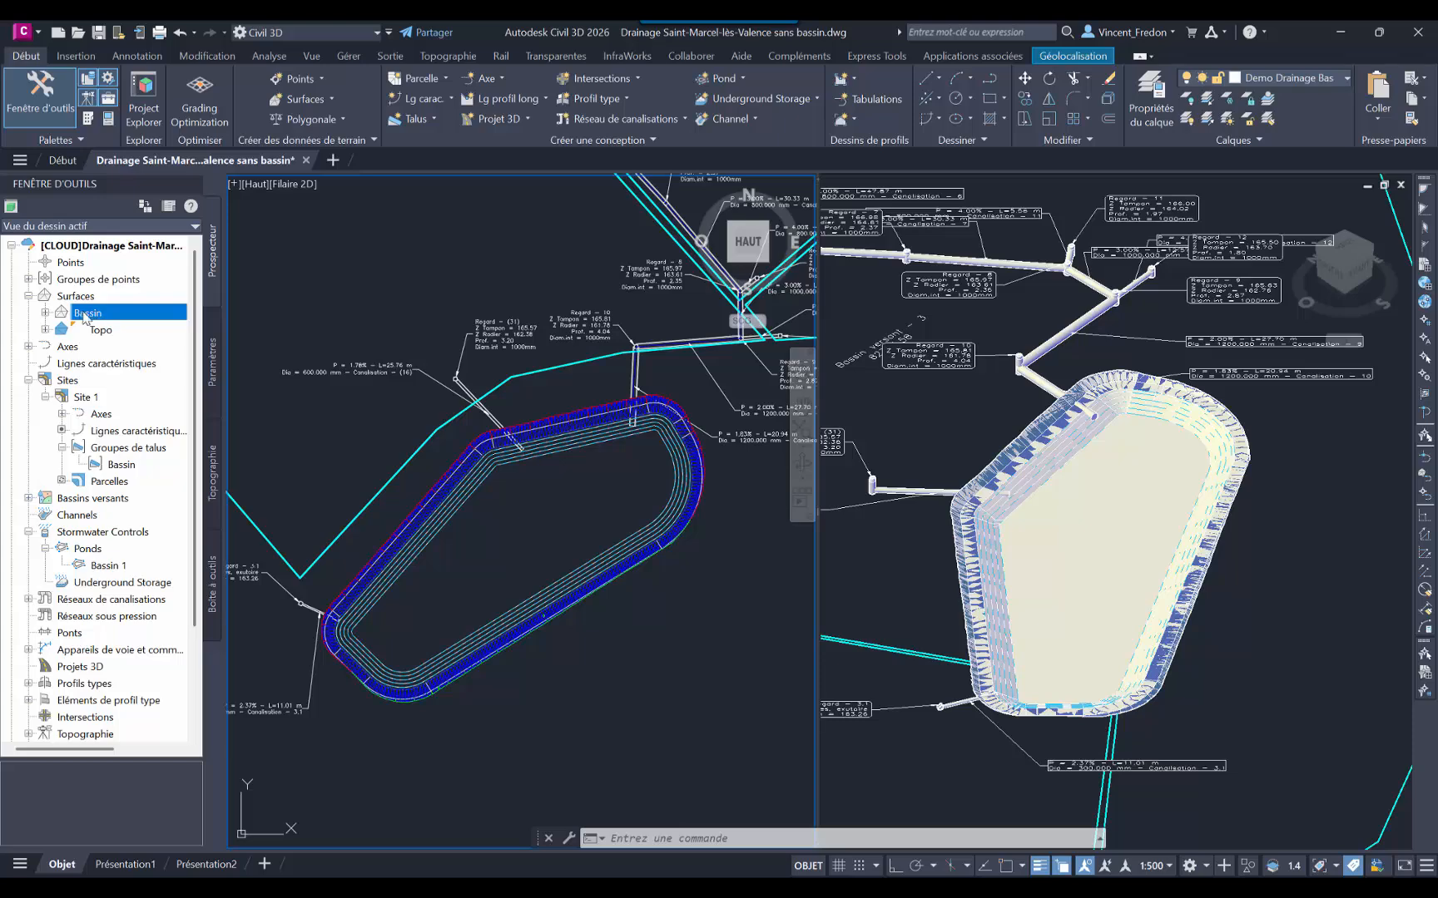
click(571, 426)
right_click(570, 428)
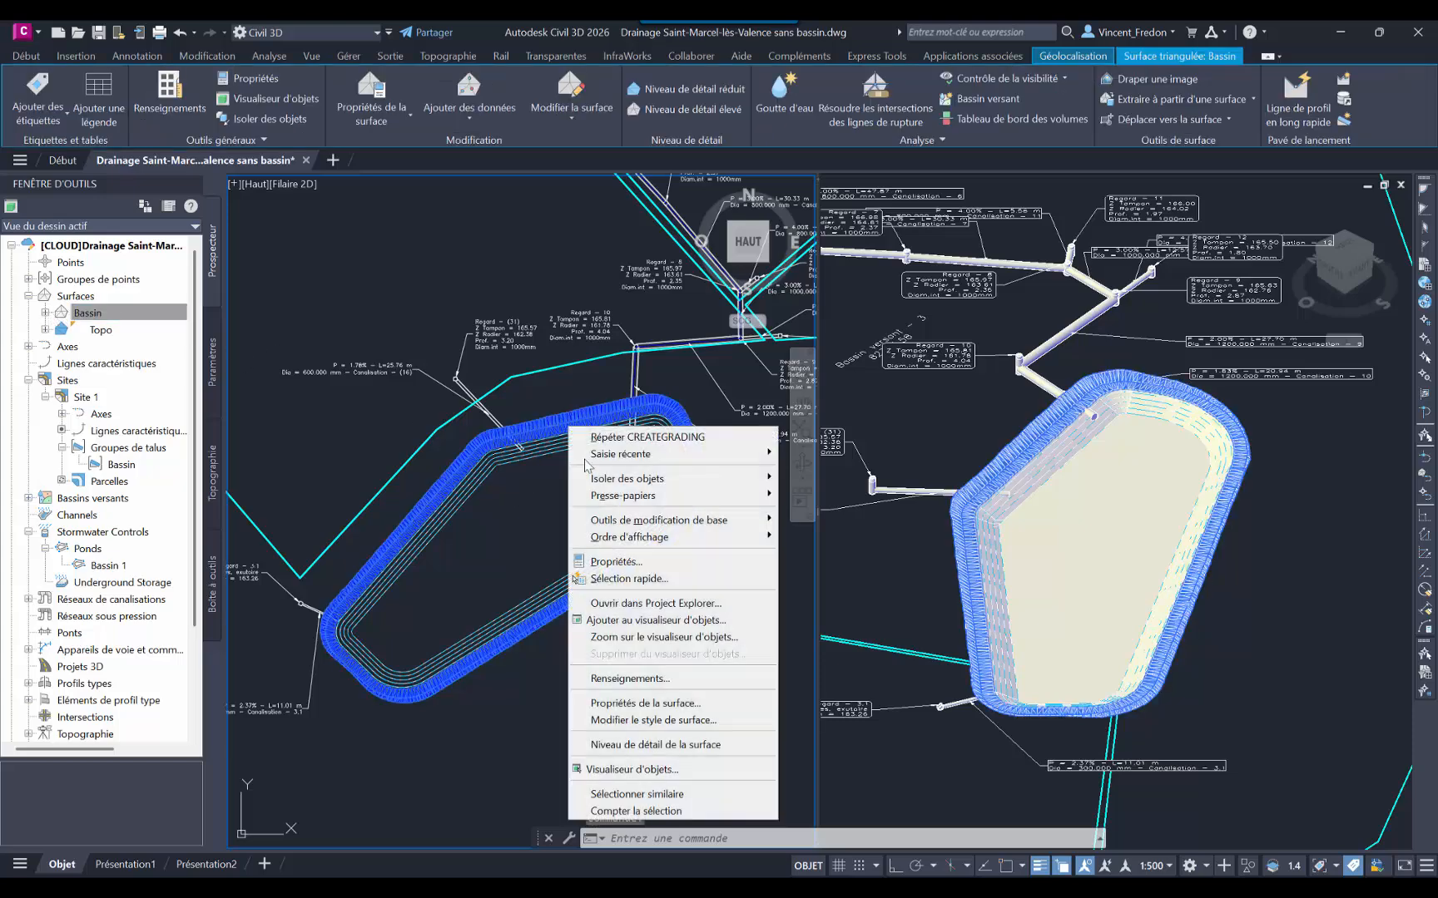
click(632, 620)
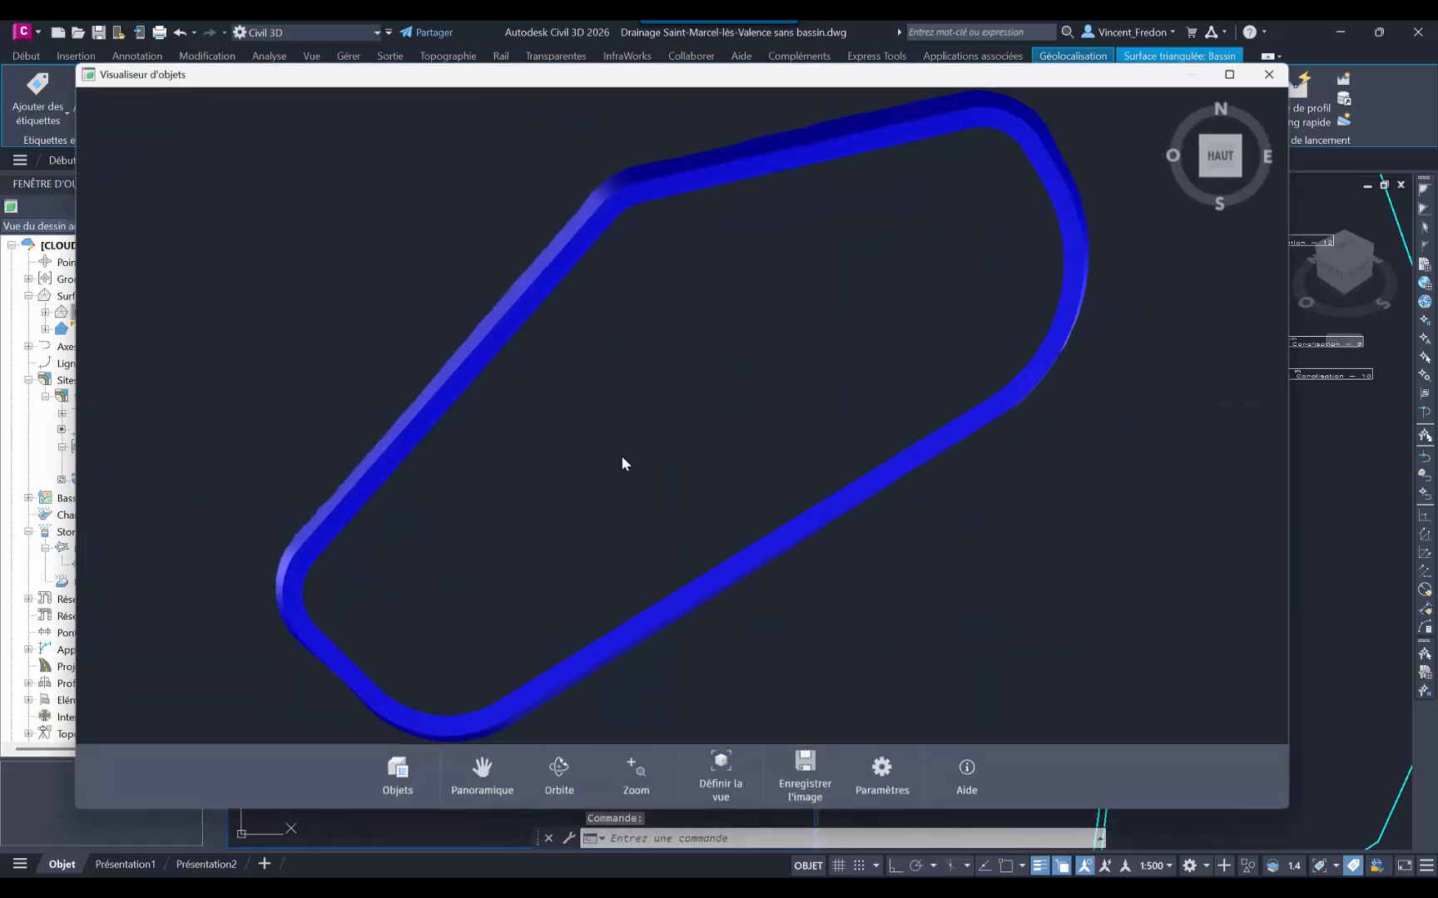
drag(597, 599, 672, 382)
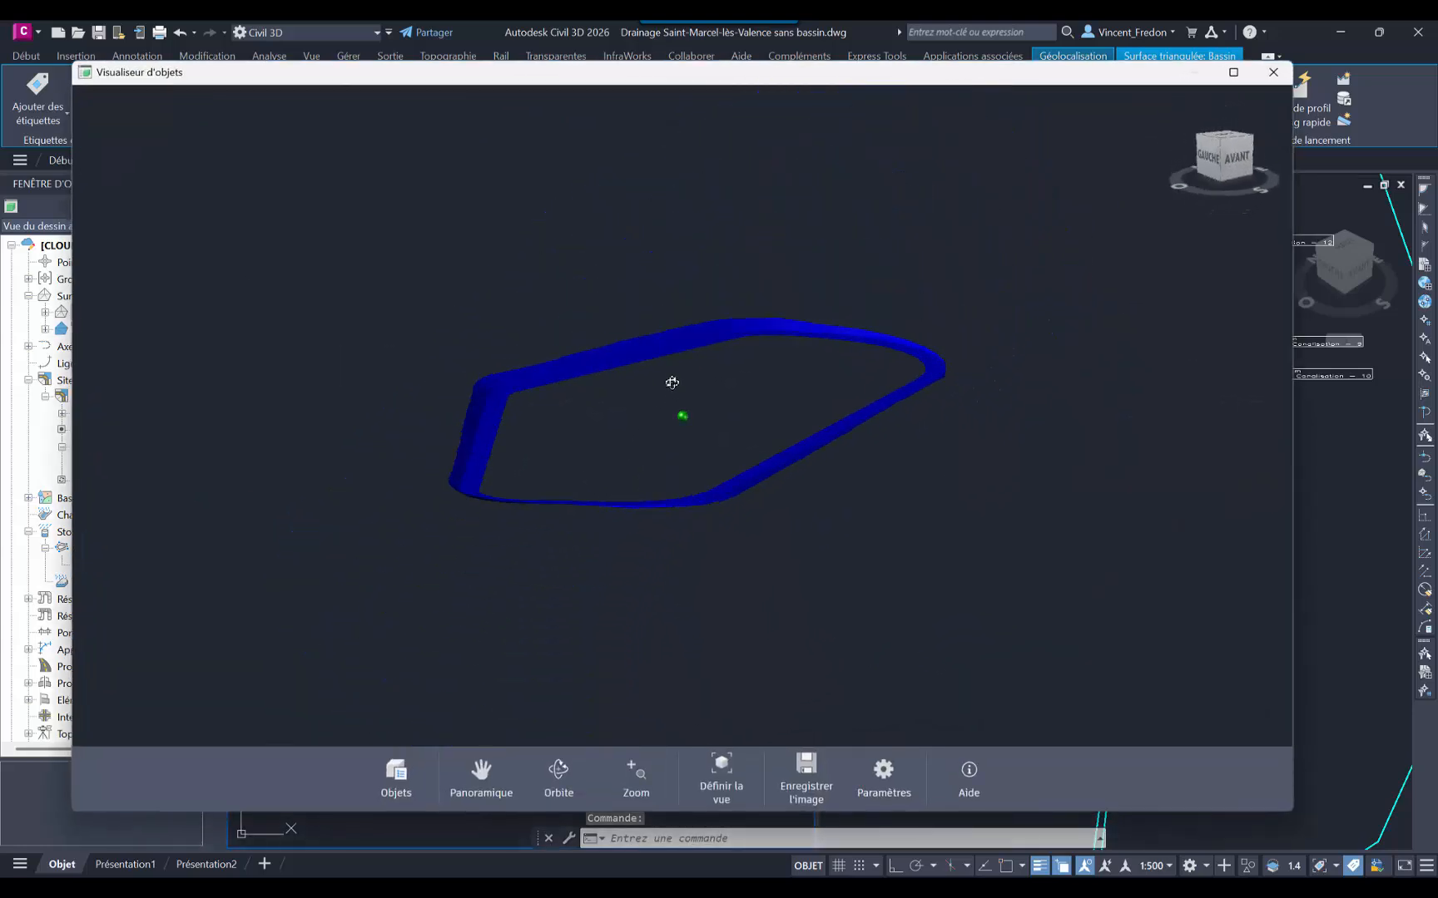
scroll(535, 422, up, 4)
mouse_move(558, 487)
mouse_down()
mouse_move(633, 468)
mouse_move(558, 484)
mouse_move(1039, 195)
mouse_up()
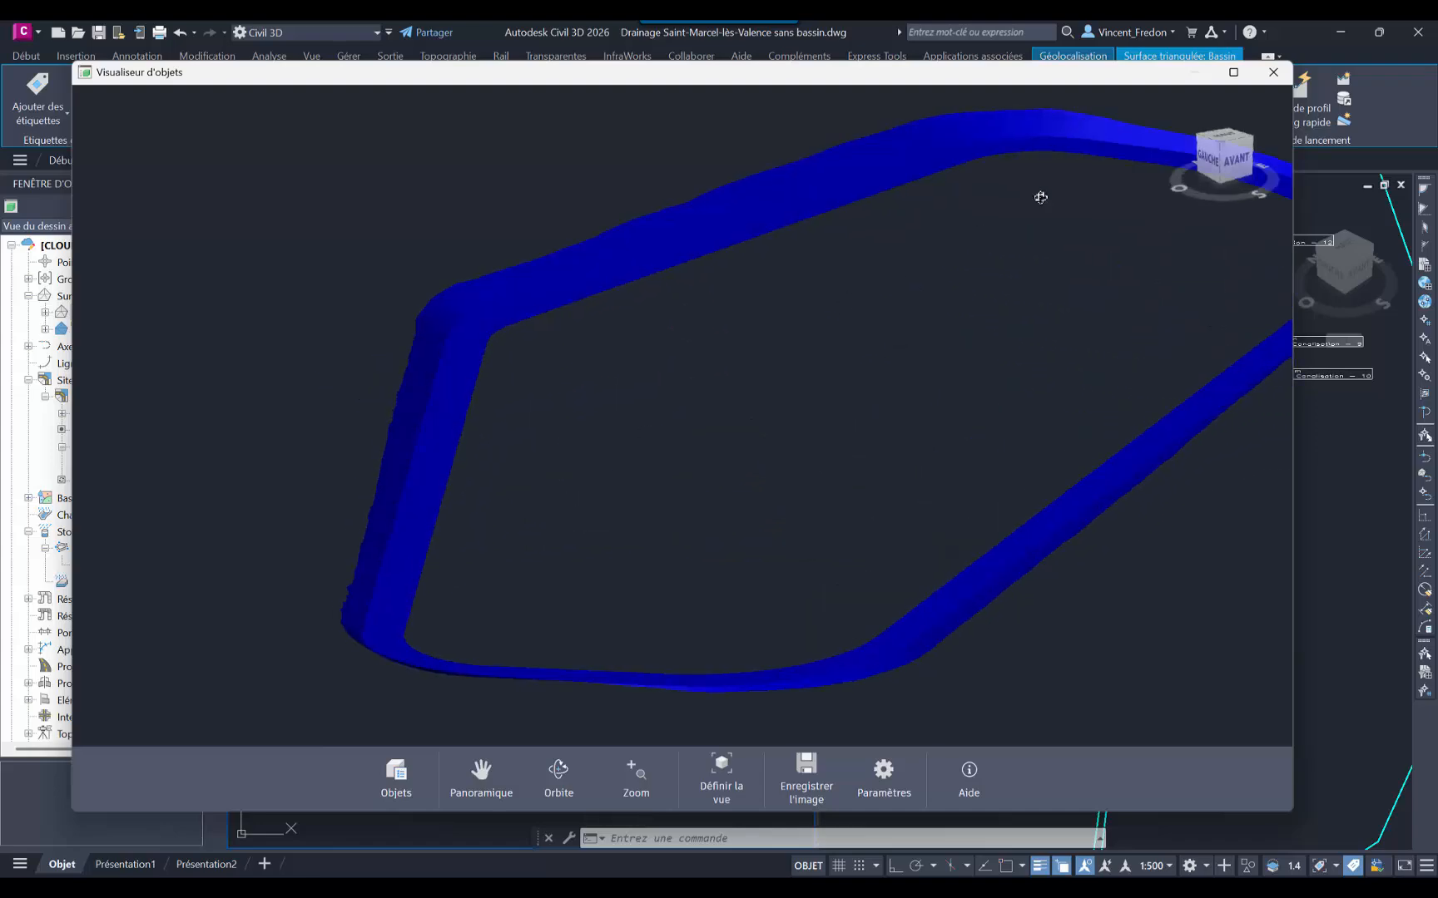
click(1273, 71)
Step: Start adding standard breaklines to the Bassin surface definition, with the description Bassin and a mid-ordinate distance of 0.1 m
click(87, 312)
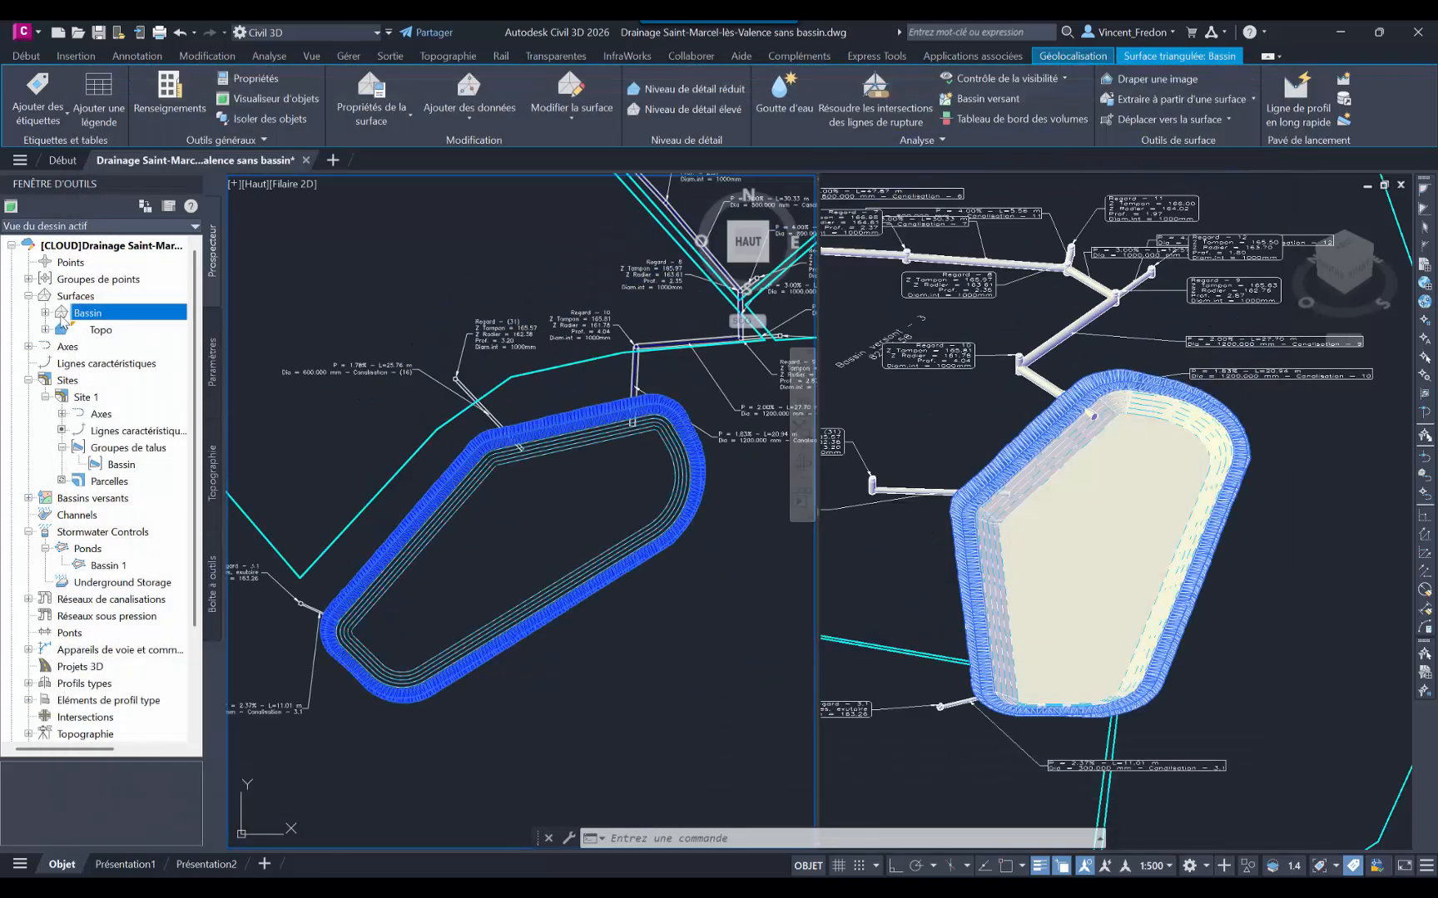
click(44, 313)
click(63, 364)
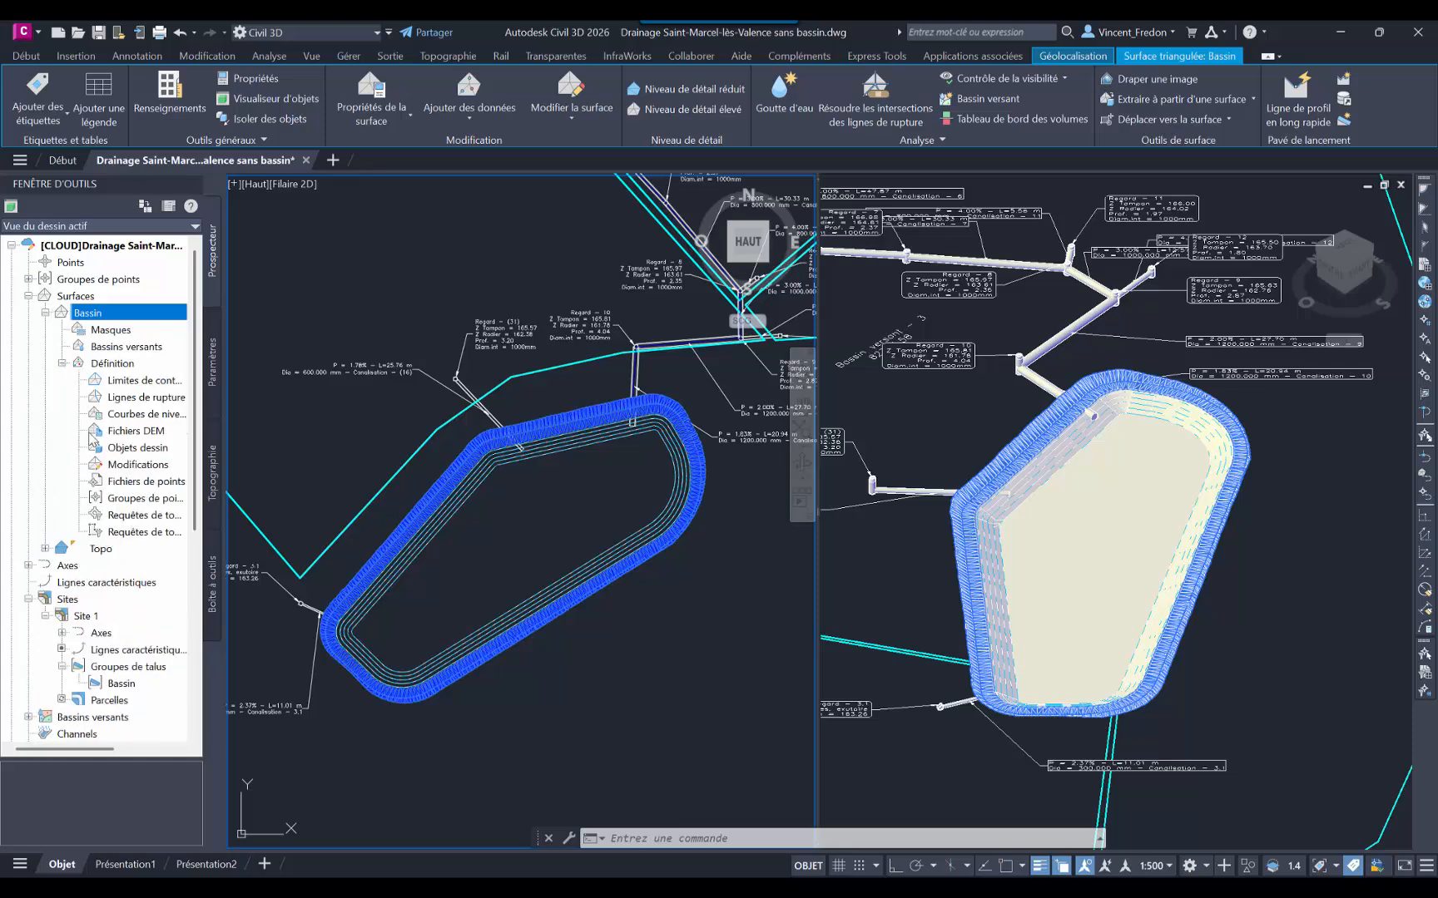
right_click(127, 404)
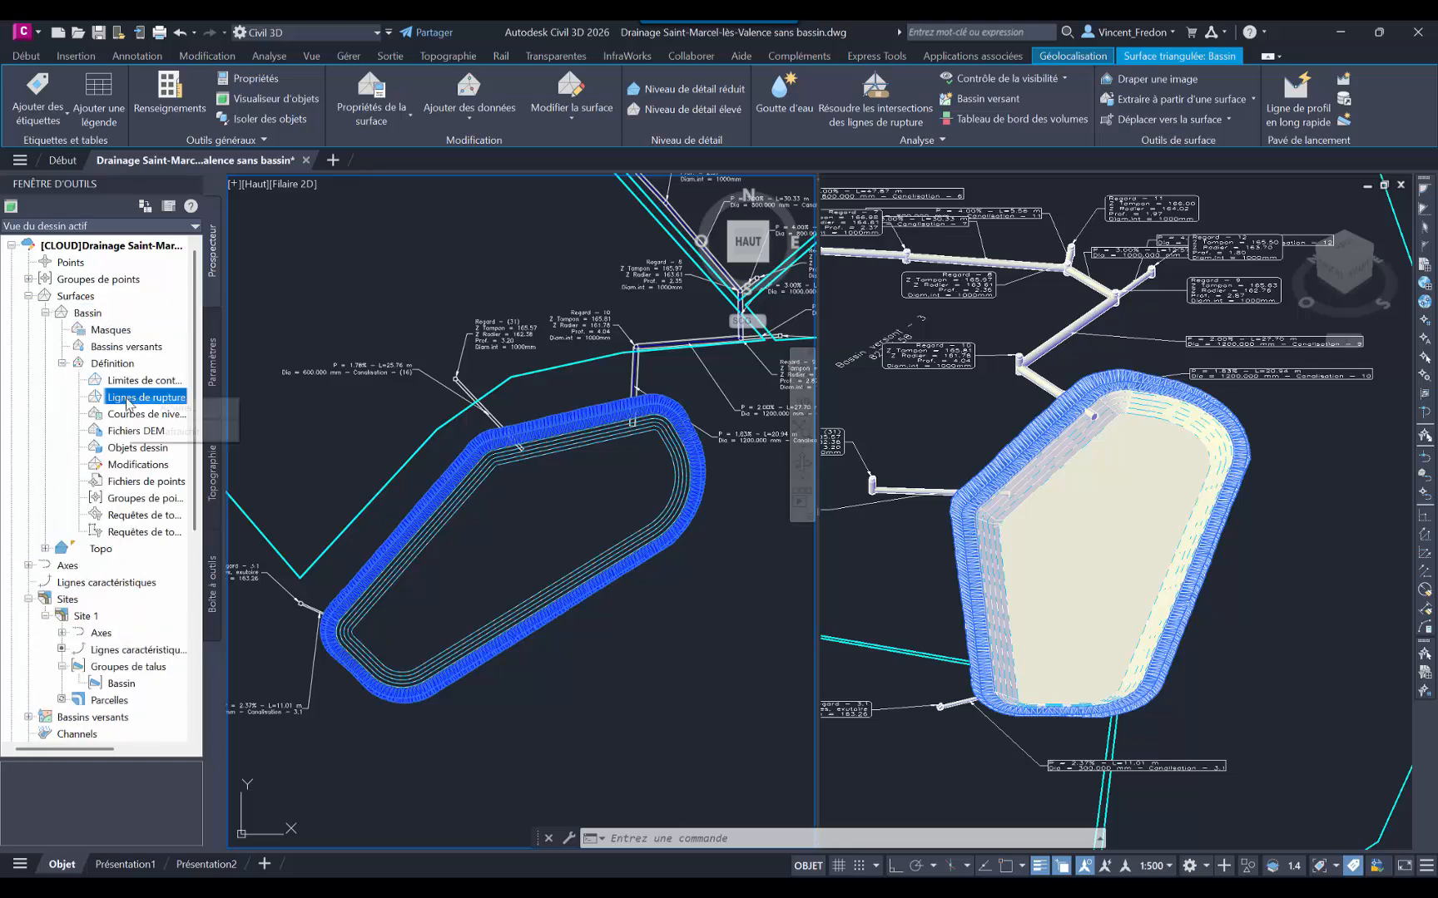
click(169, 408)
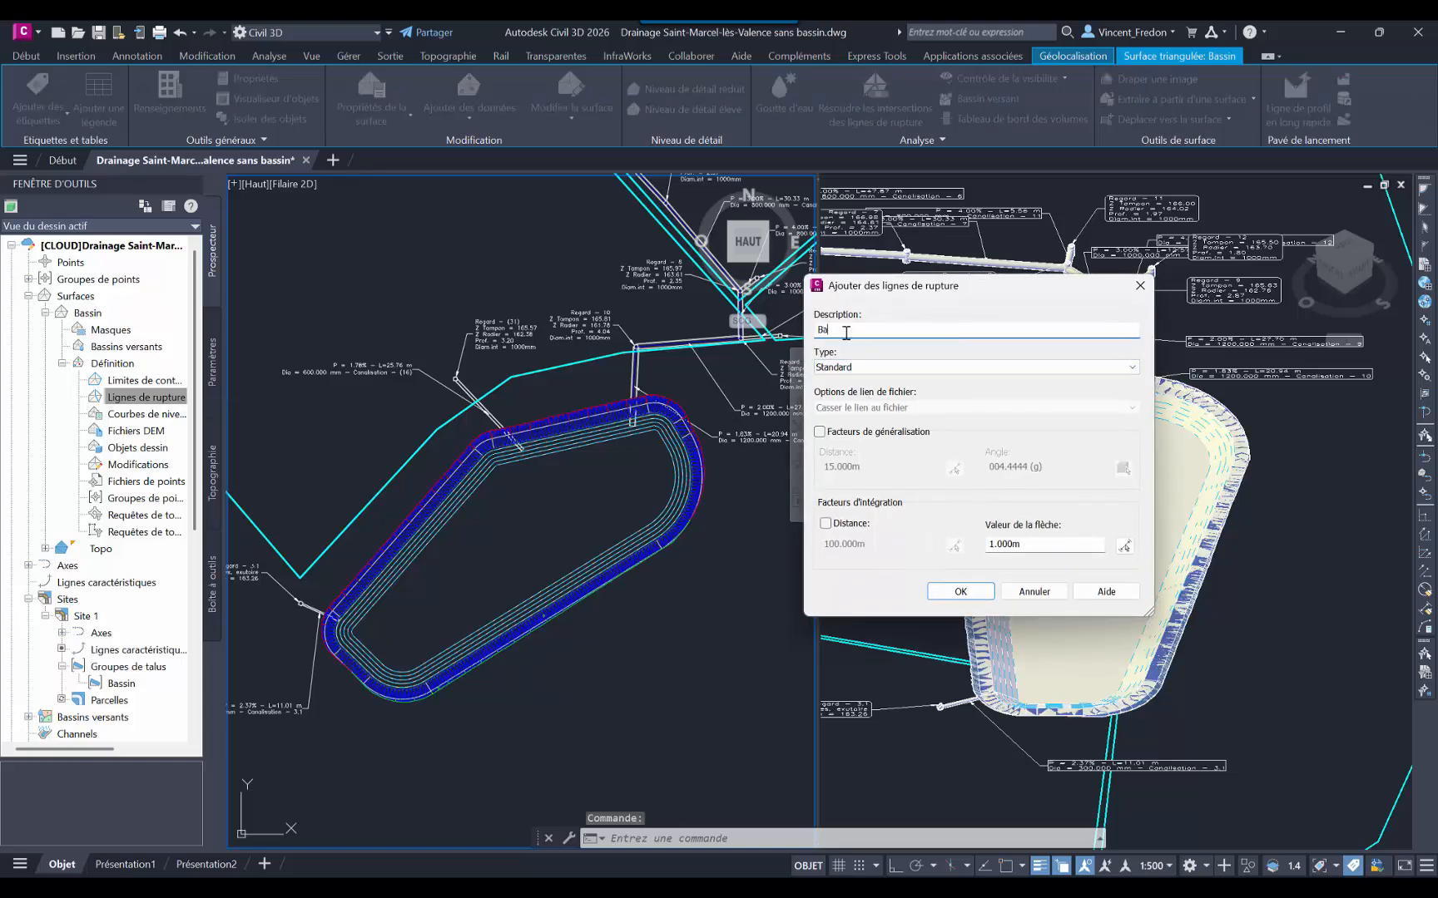
text(Bassin)
key(Tab)
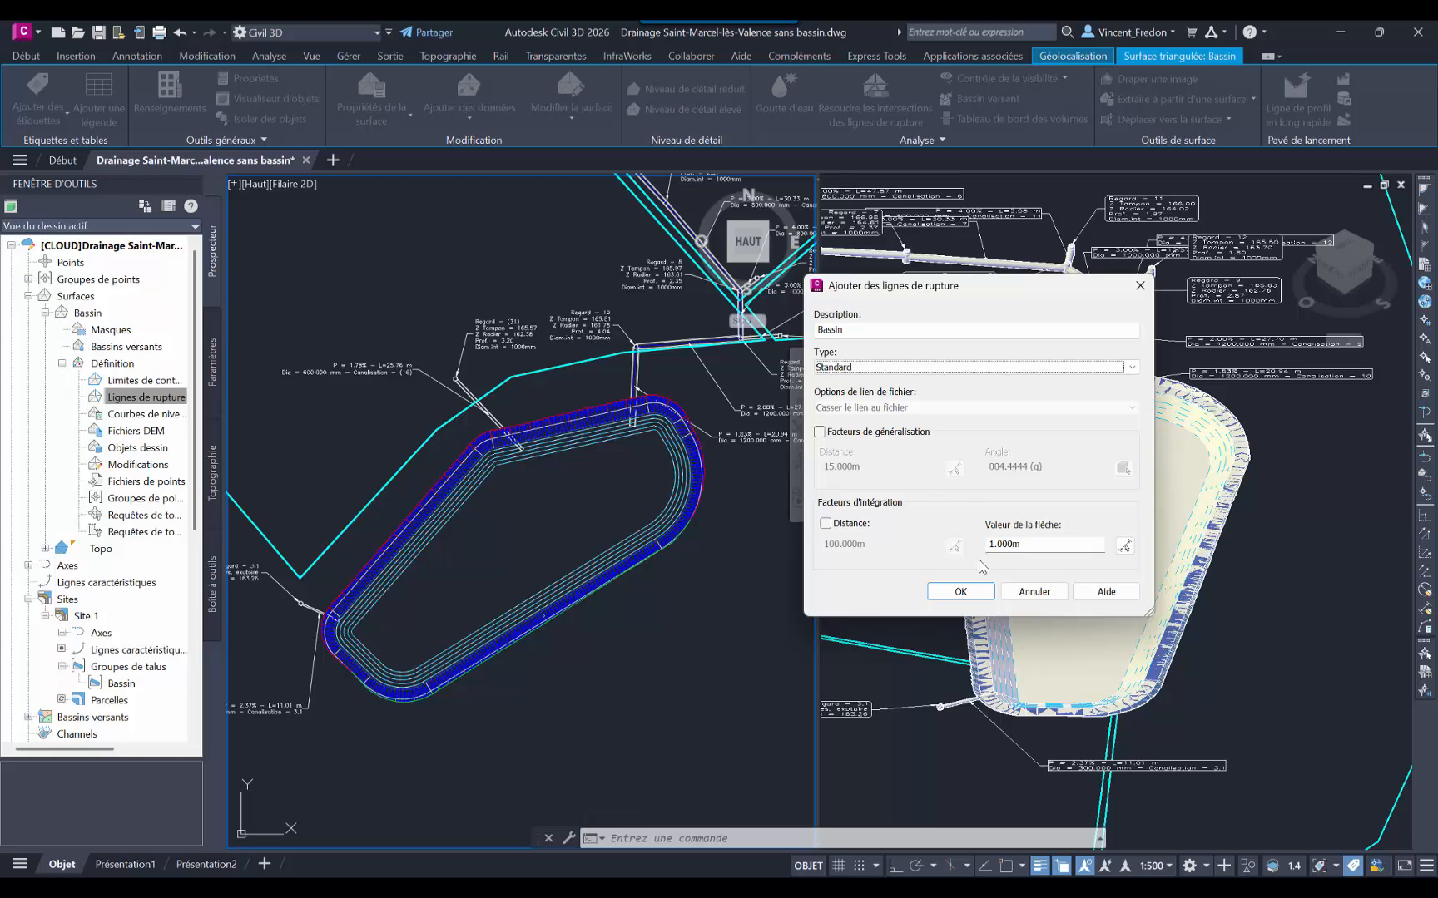
drag(1037, 546, 971, 542)
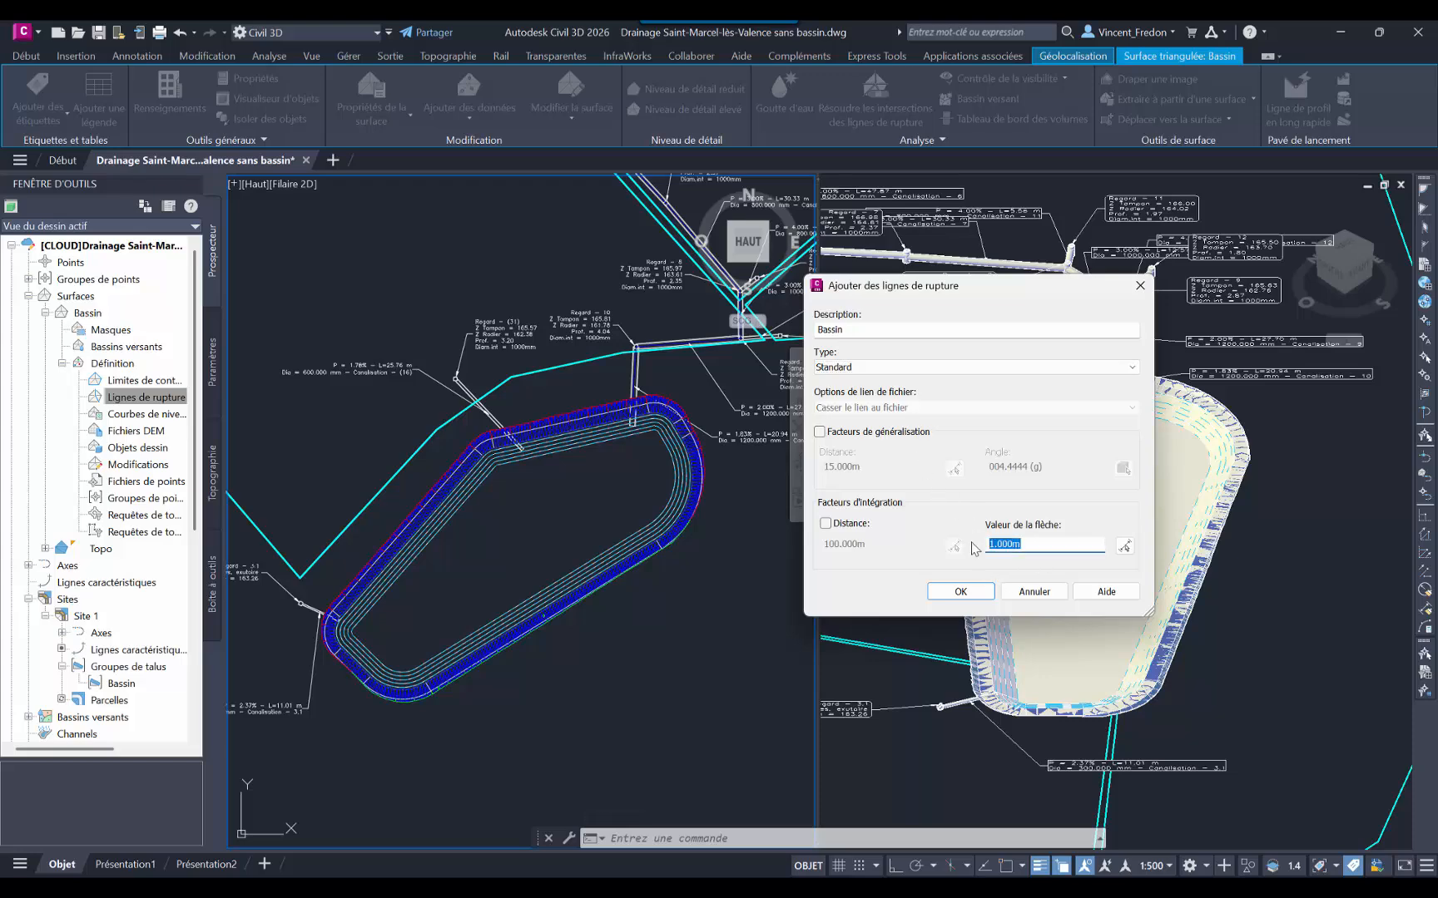
text(0.1)
click(958, 591)
Step: Select the five nested feature lines of the pond together as the breaklines and complete the addition to the Bassin surface
scroll(452, 515, up, 5)
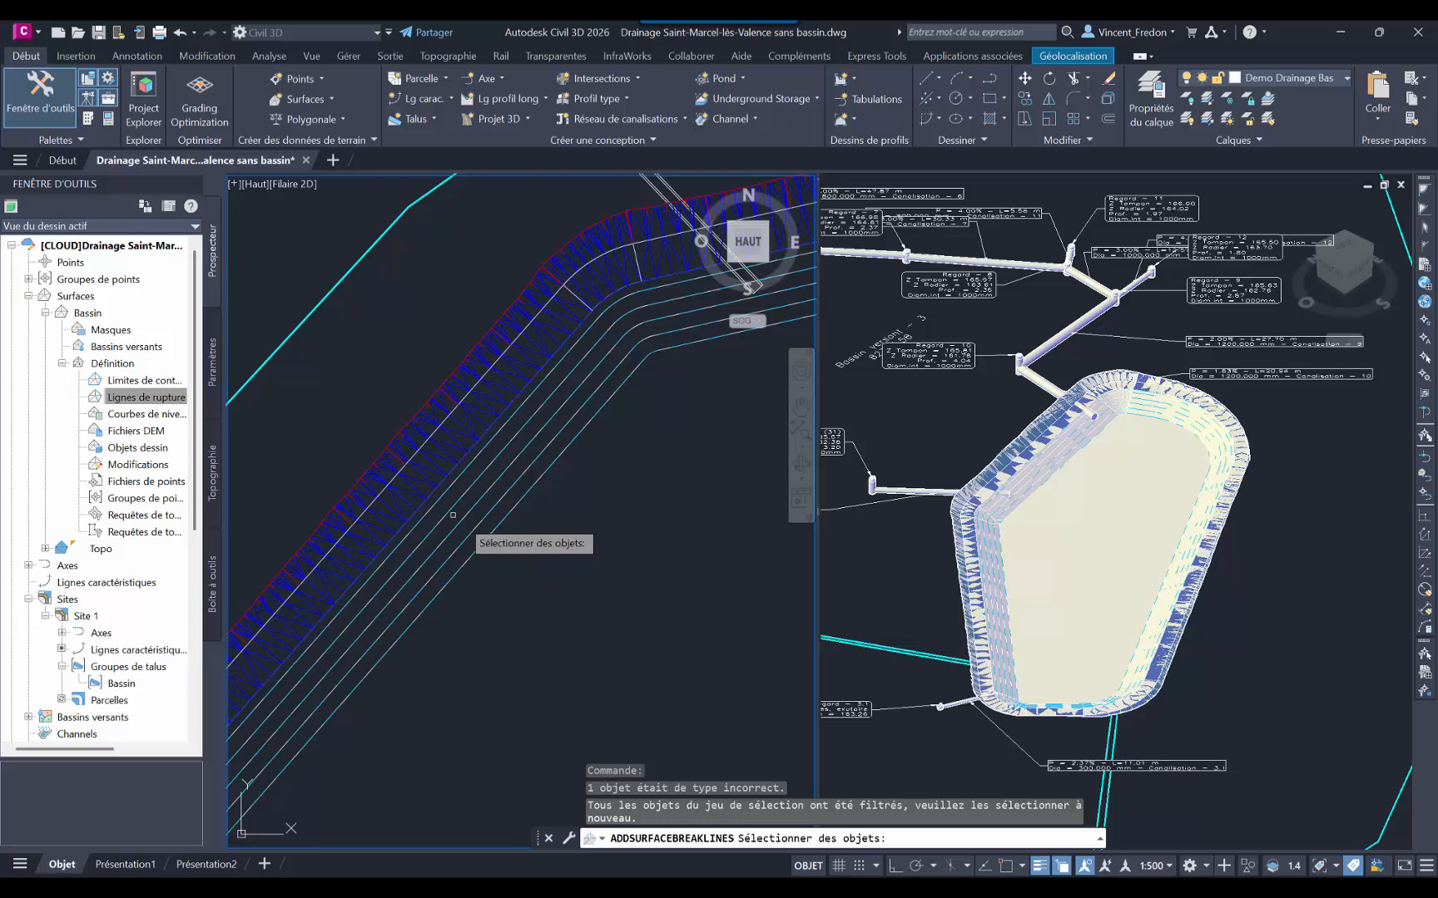
click(617, 453)
click(485, 552)
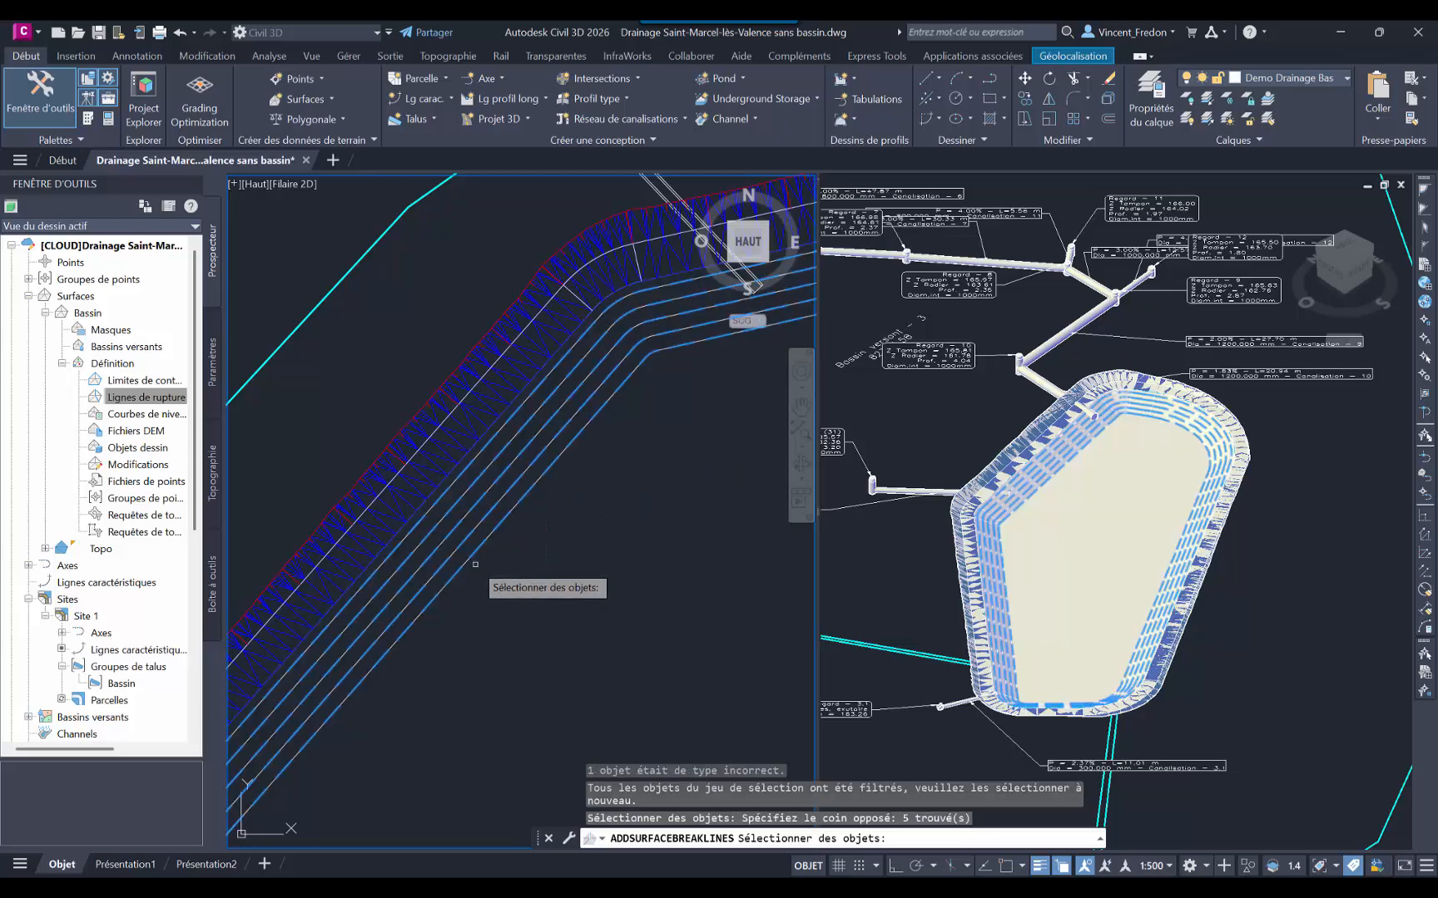
key(Return)
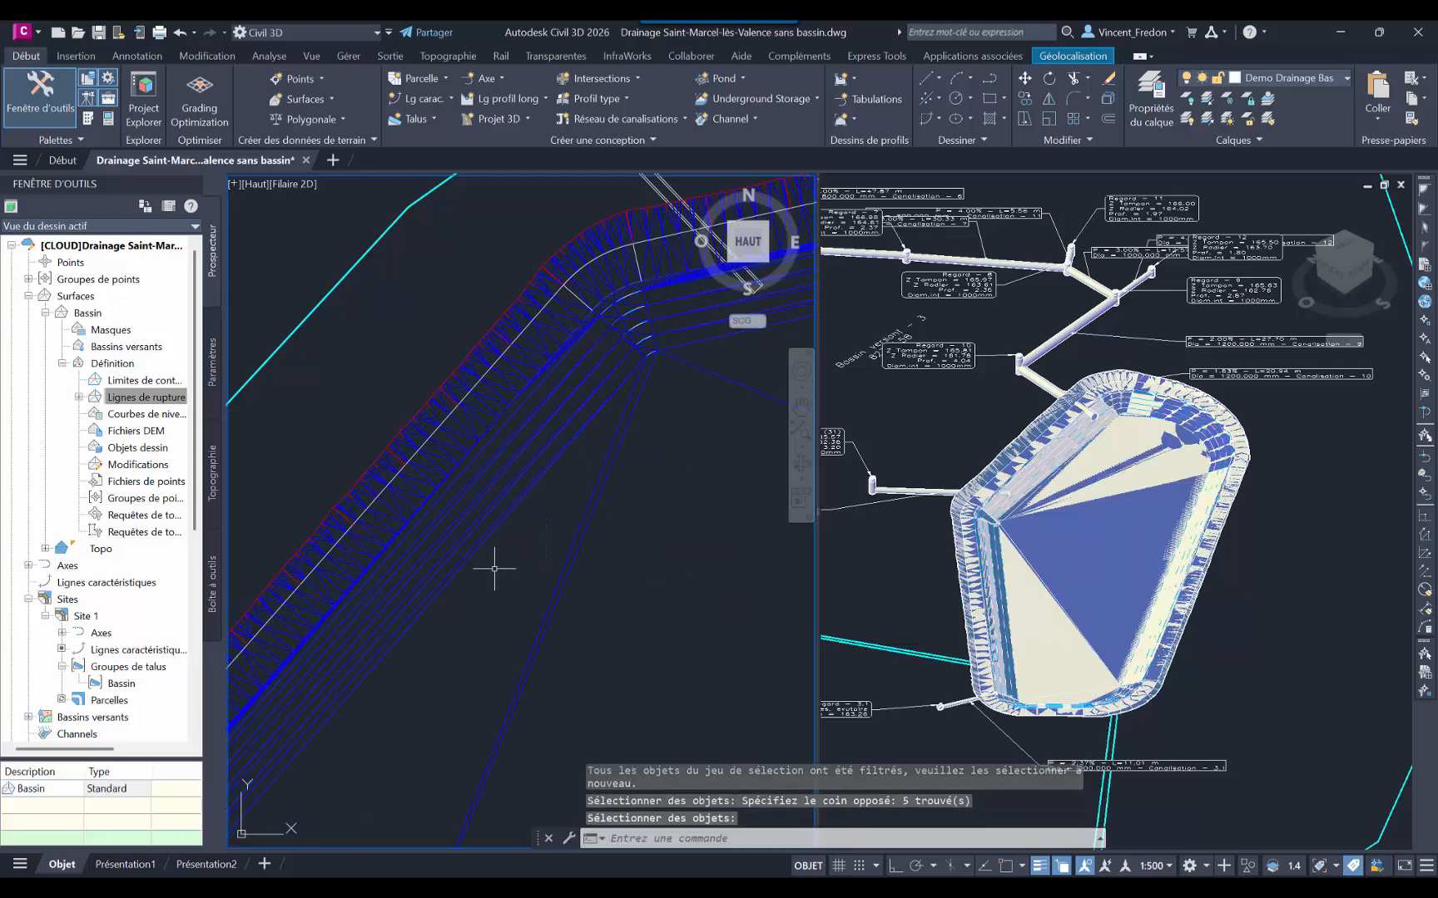
scroll(533, 565, down, 4)
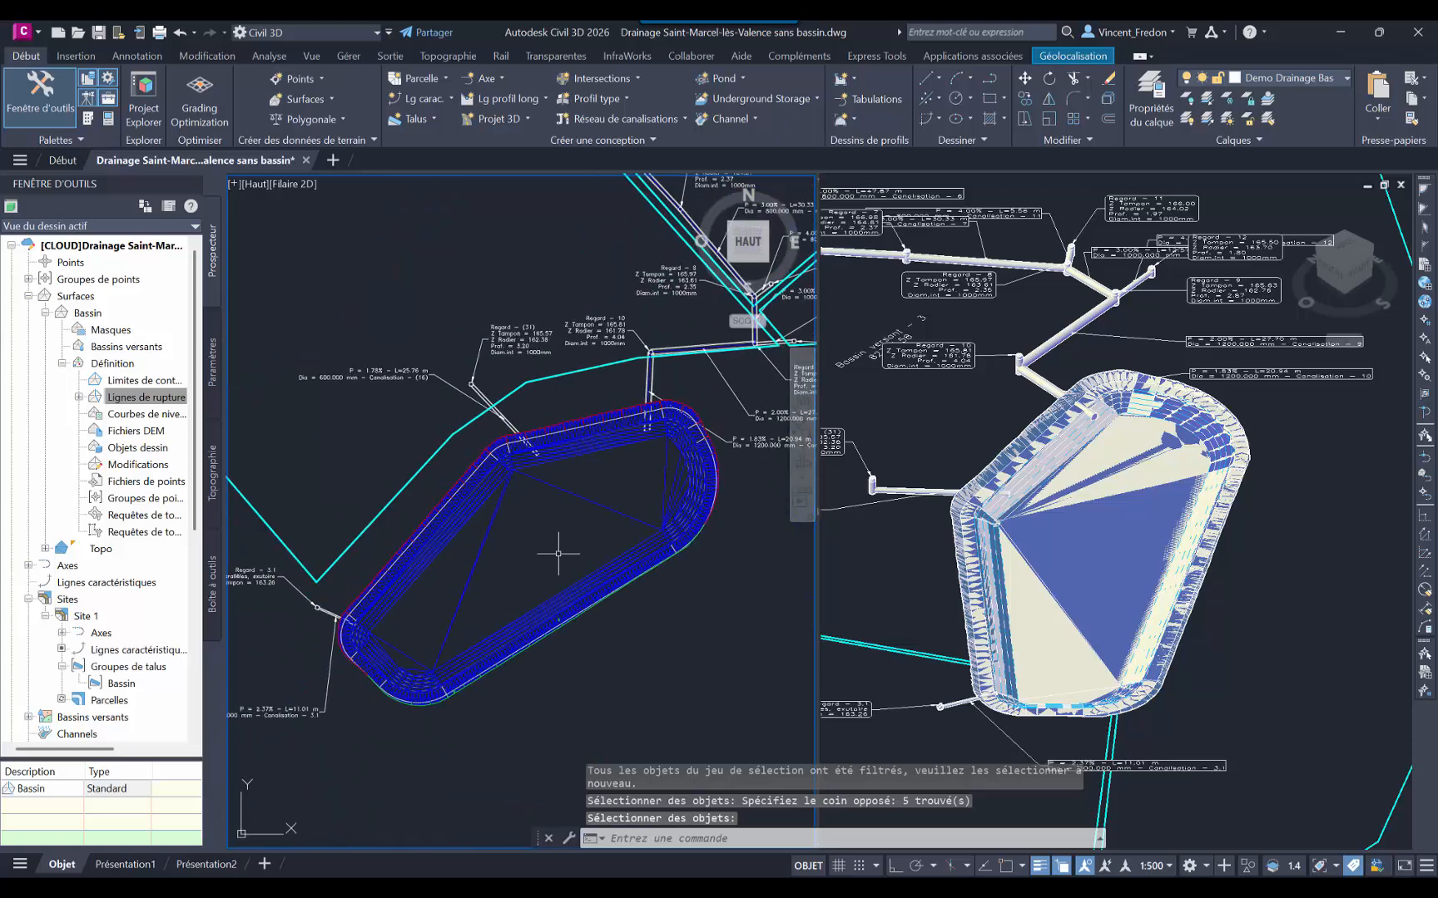
Step: Select the Bassin surface and examine its pond floor and side slopes from several angles in the object viewer
click(554, 499)
right_click(542, 526)
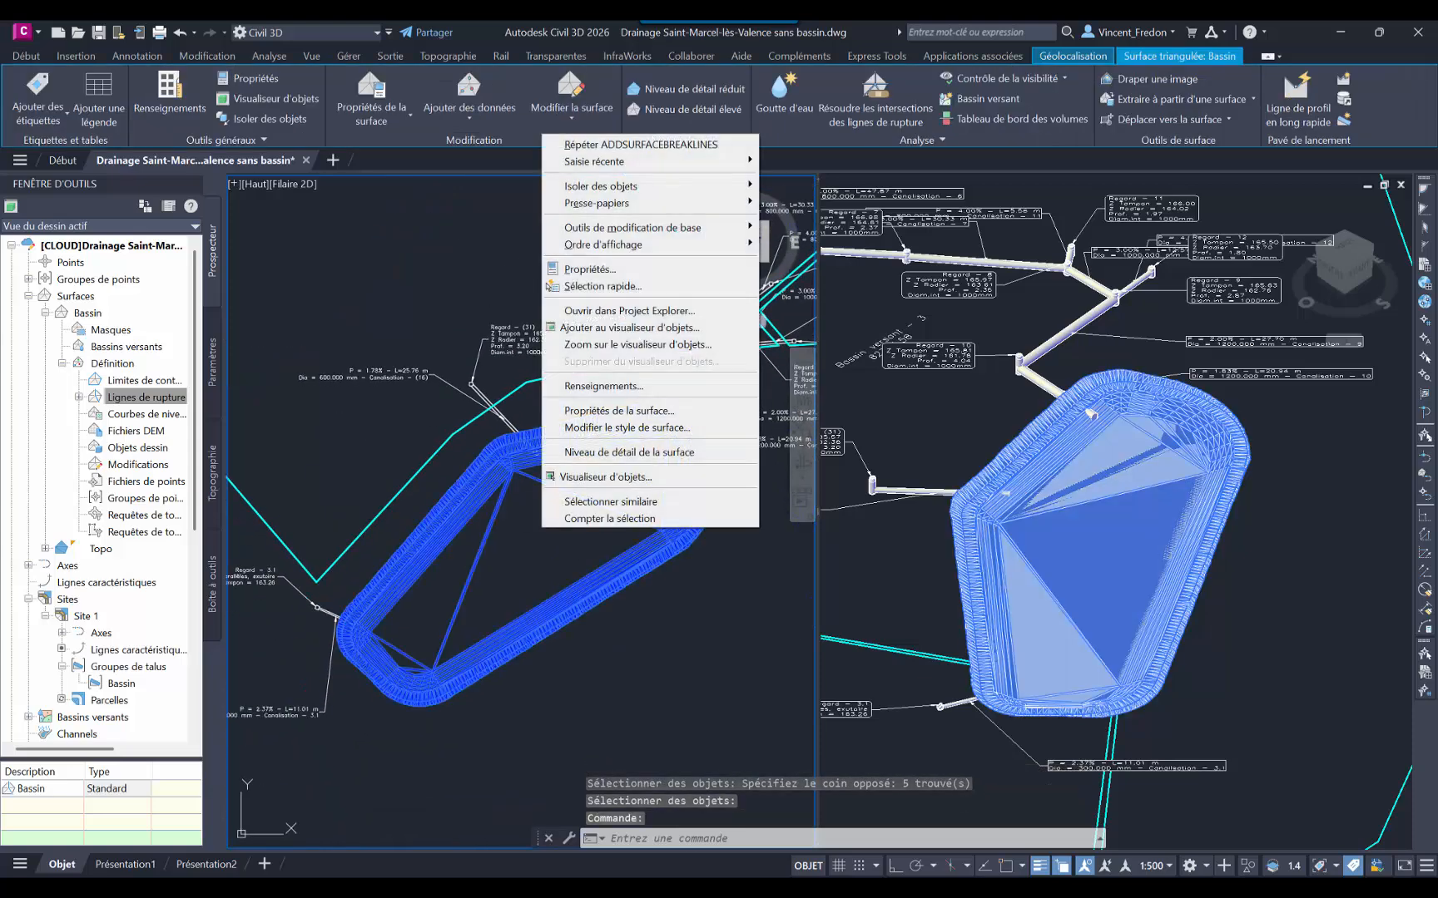
click(591, 329)
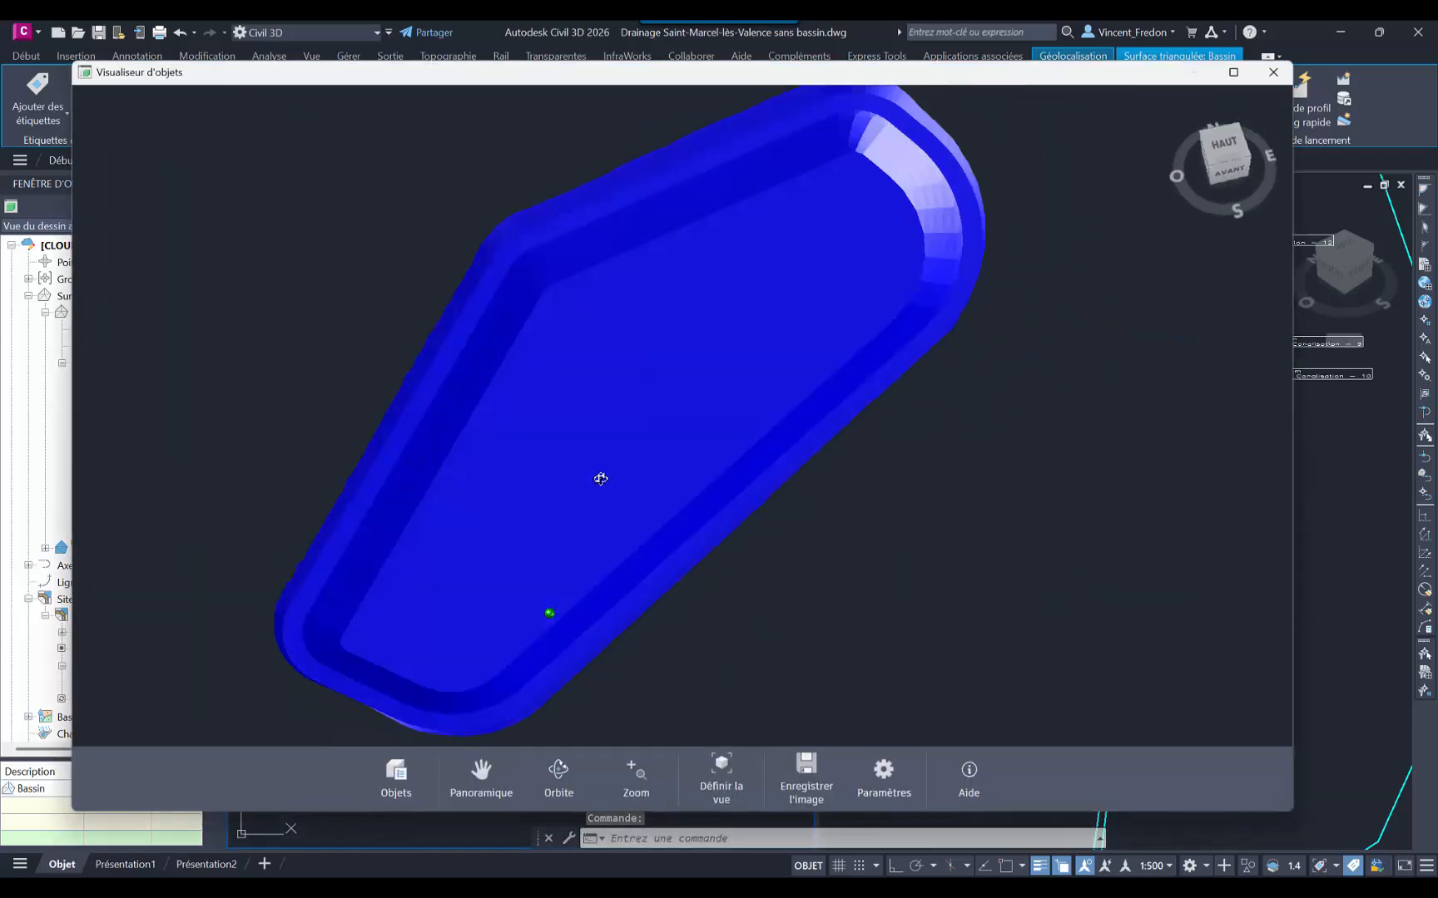
drag(601, 480, 604, 410)
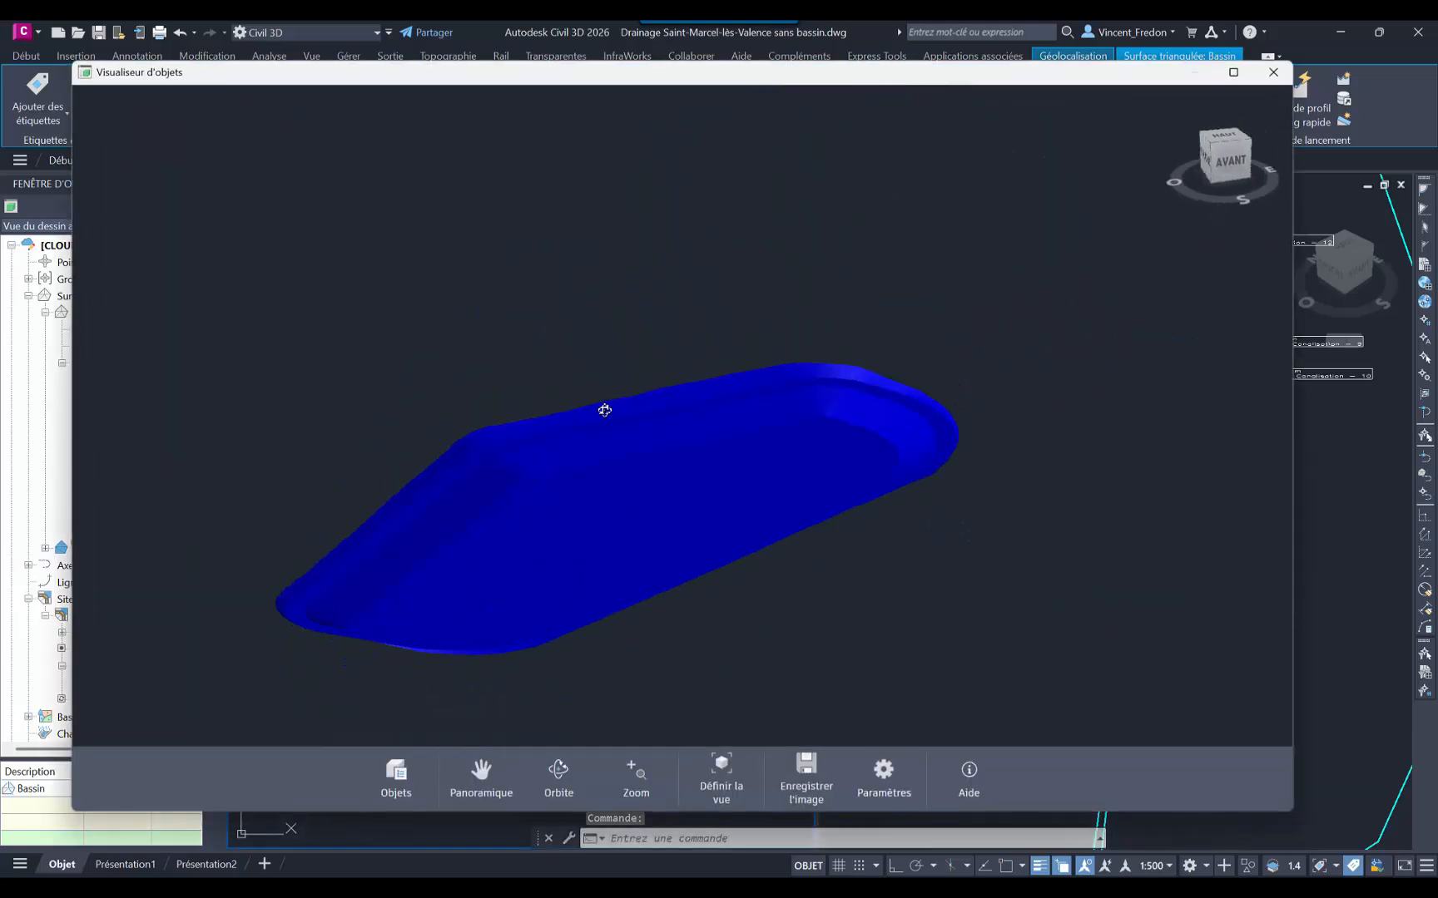
middle_drag(572, 514, 656, 413)
scroll(618, 501, up, 3)
drag(608, 508, 648, 505)
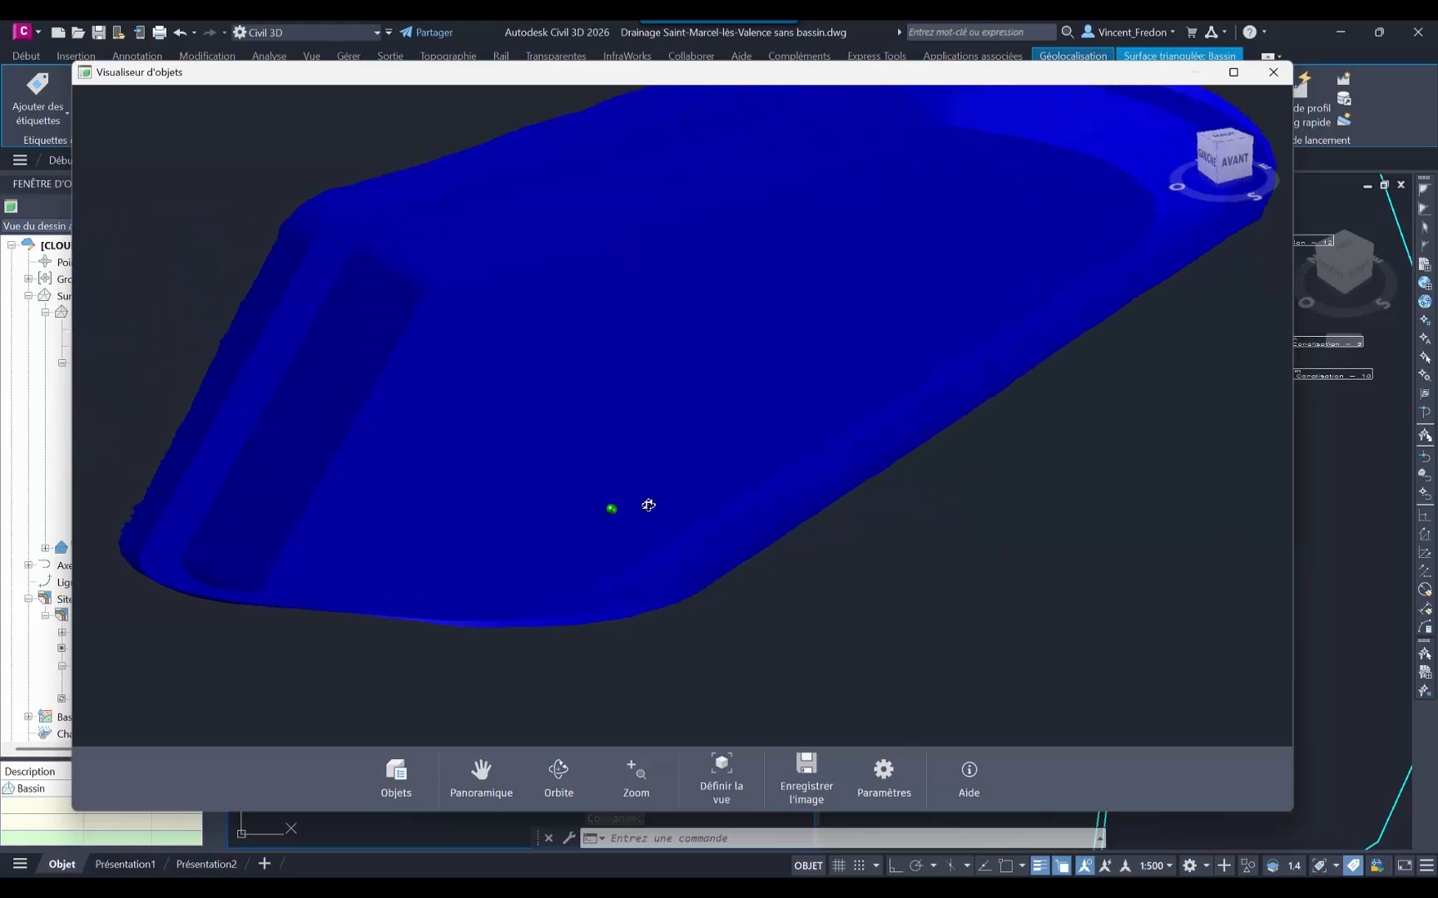
click(1272, 73)
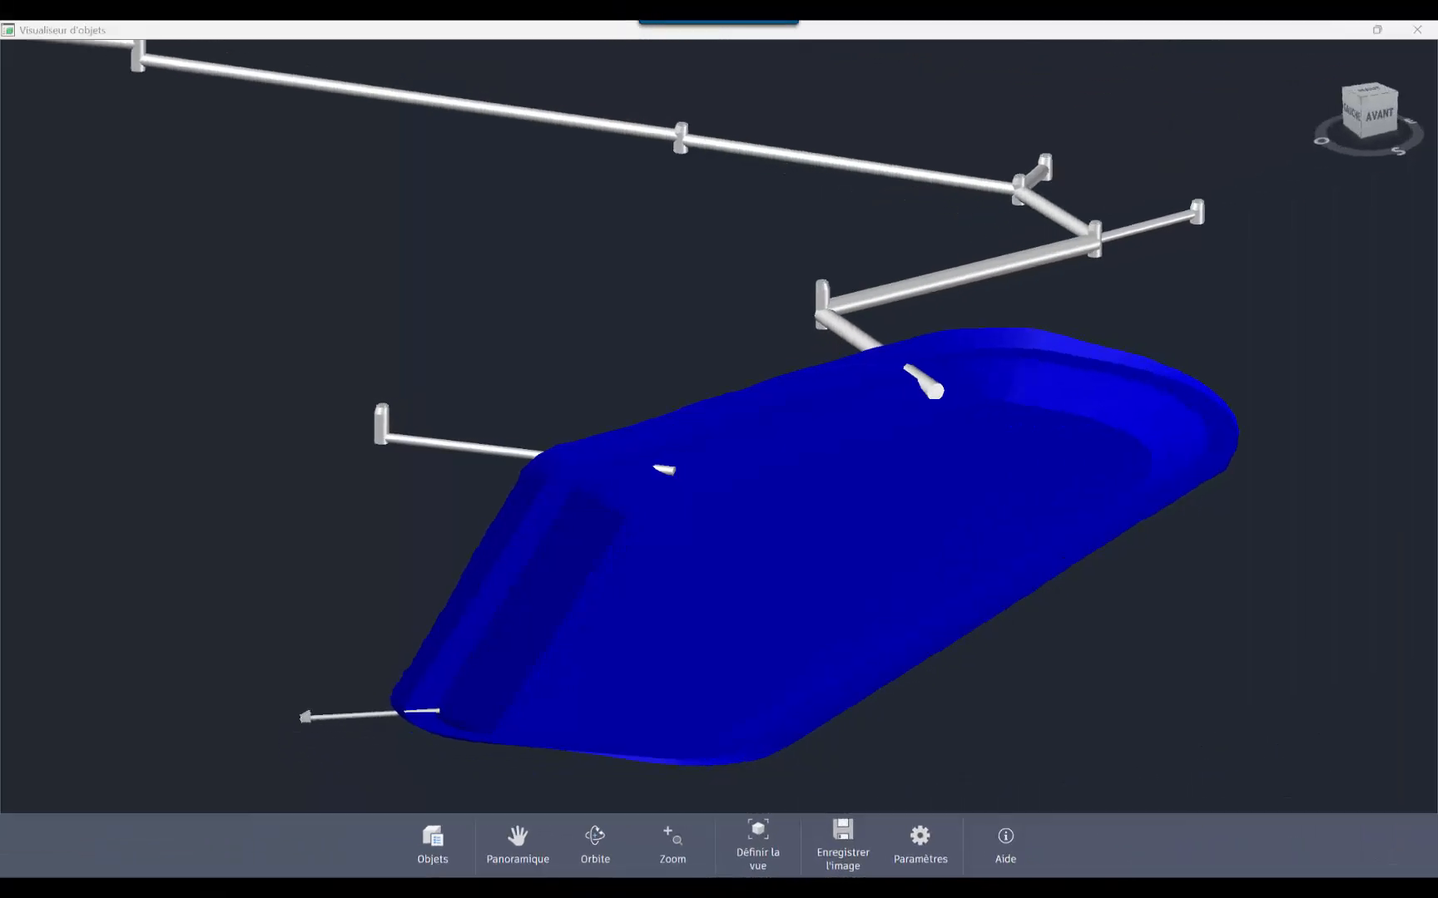